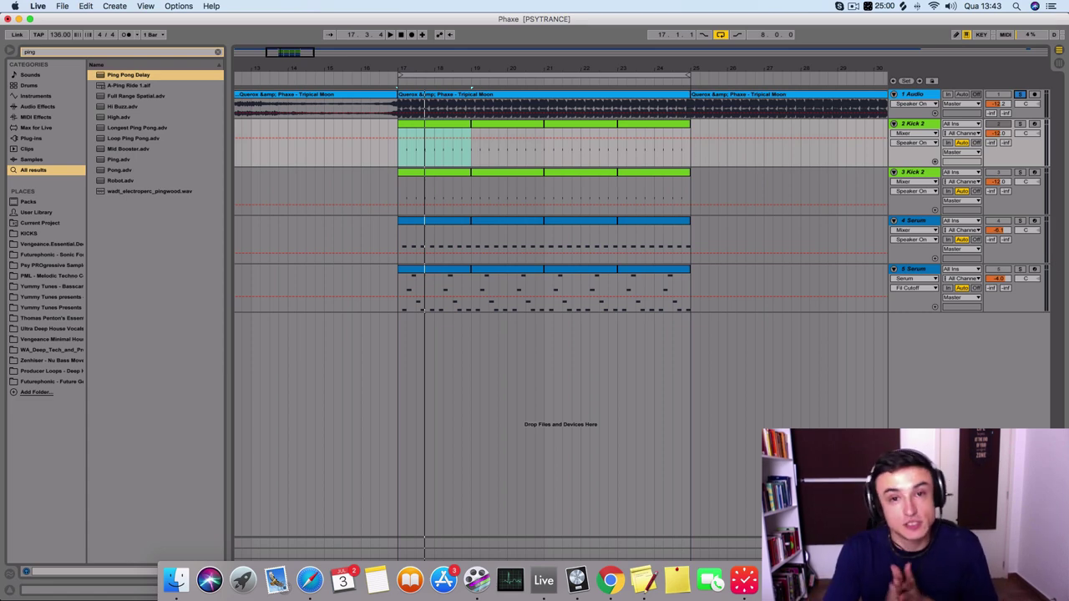
Step: Play the soloed 1 Audio reference track from bar 17 to listen to its kick and bass
{"action": "left_click", "coordinate": [911, 97]}
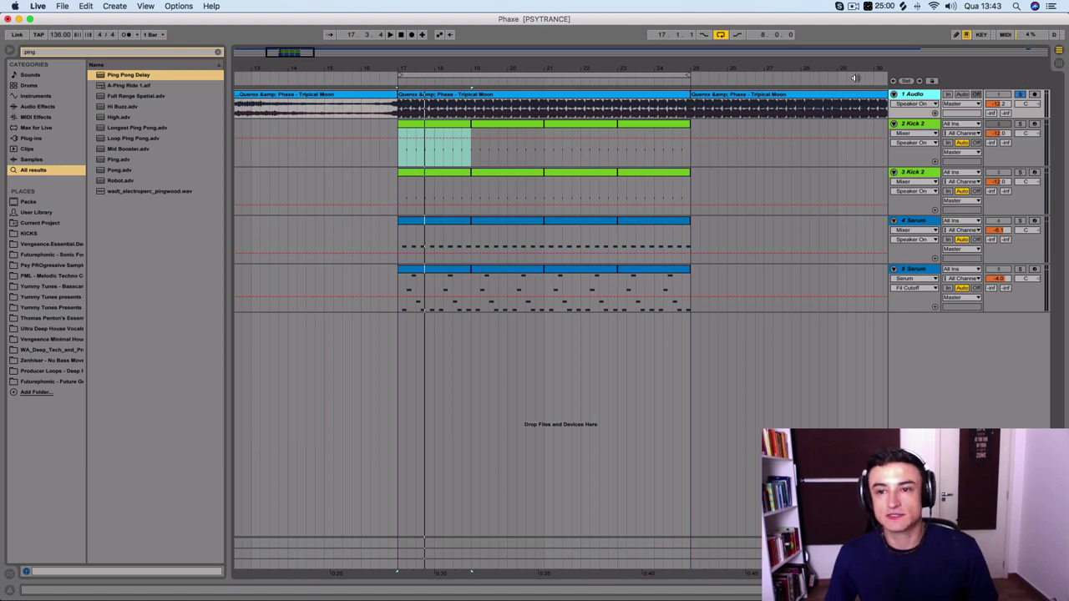
{"action": "key", "text": "space"}
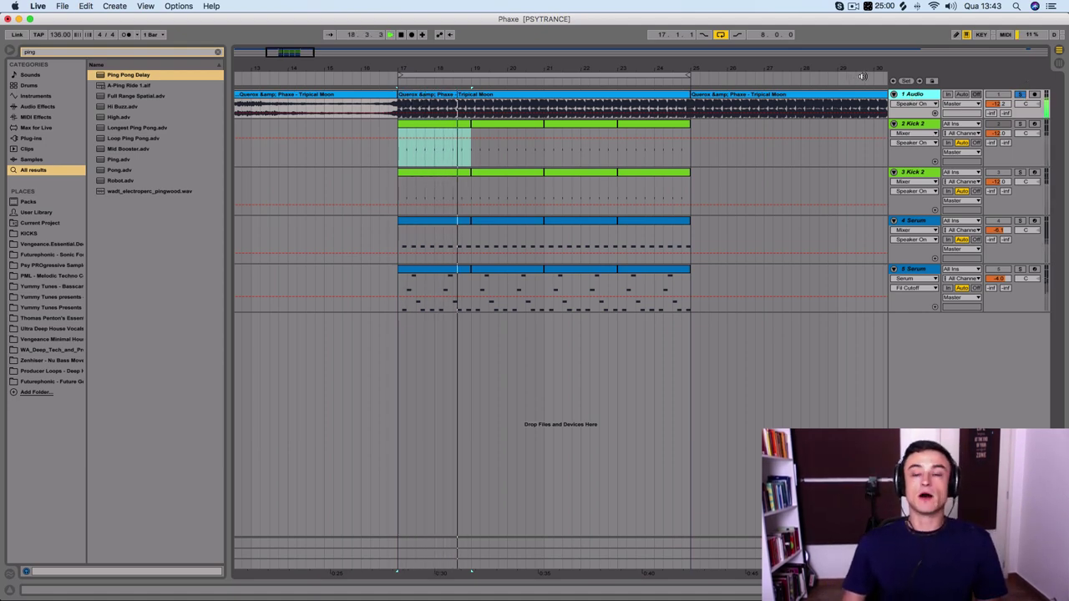
{"action": "key", "text": "space"}
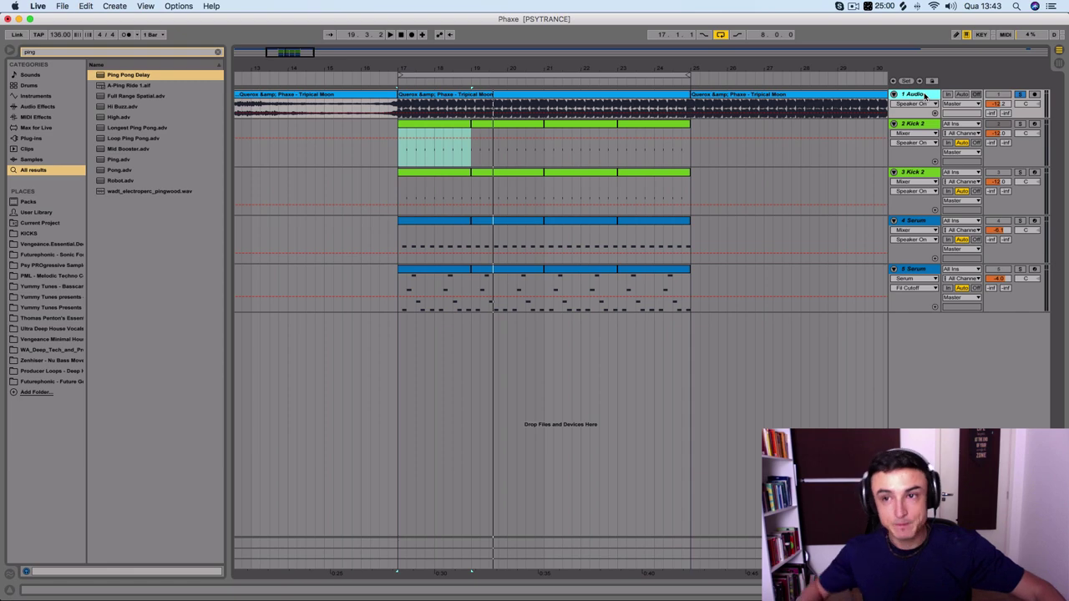
{"action": "left_click", "coordinate": [928, 130]}
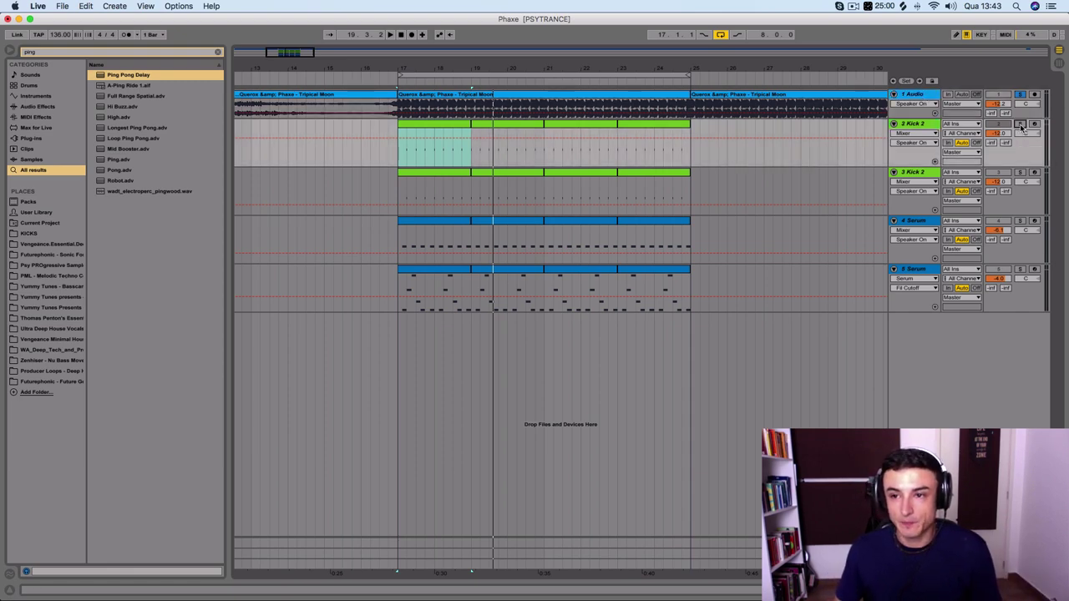
{"action": "key", "text": "space"}
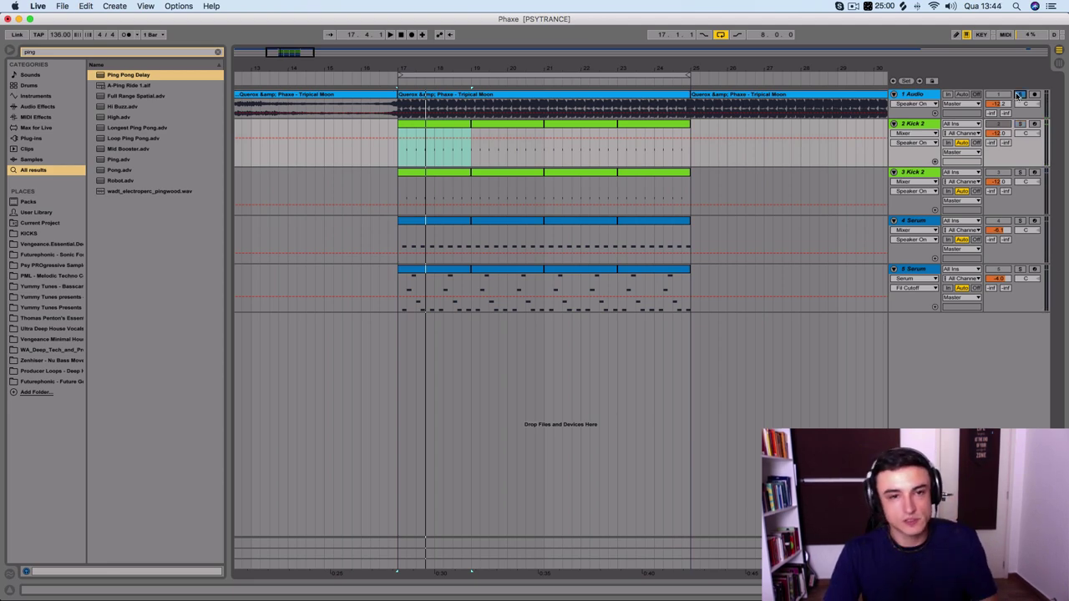
{"action": "key", "text": "space"}
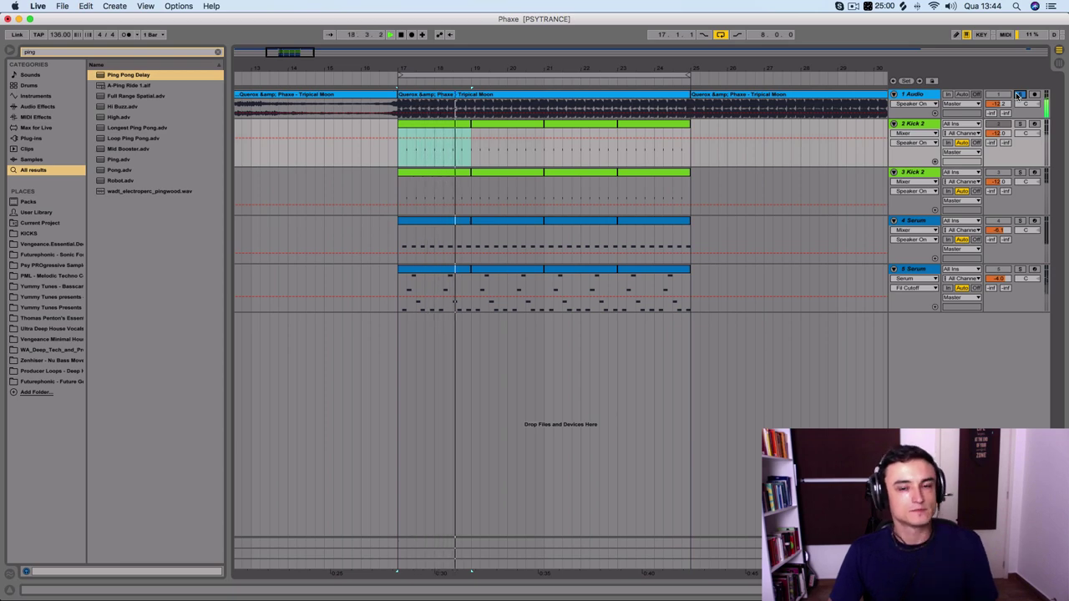
{"action": "key", "text": "space"}
{"action": "left_click_drag", "start_coordinate": [533, 67], "coordinate": [567, 78]}
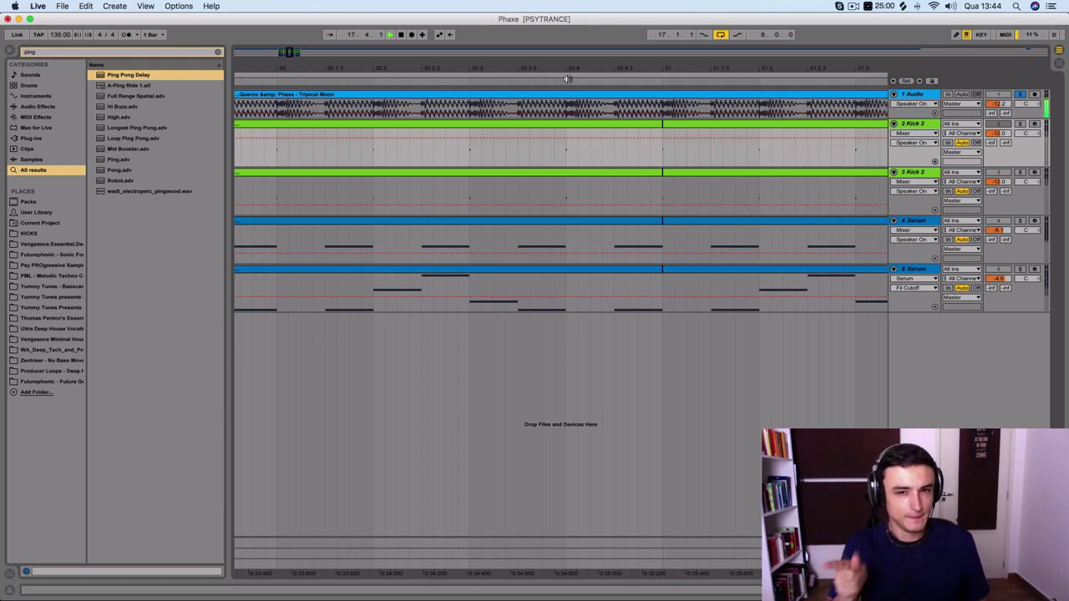
{"action": "key", "text": "space"}
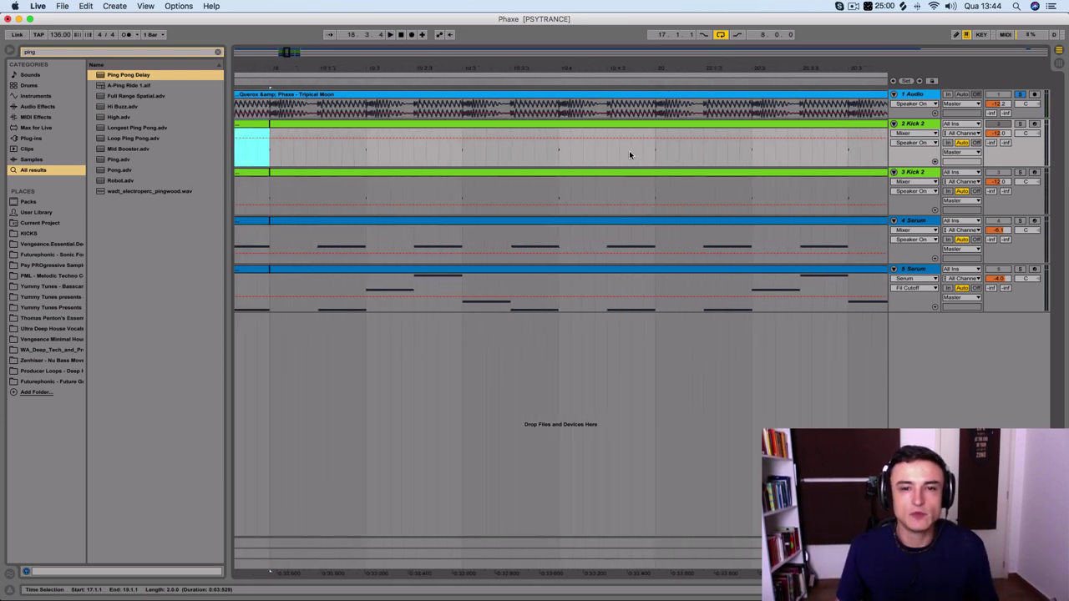
Step: Display the device chain of the 2 Kick 2 track, with the arrangement positioned around bar 17
{"action": "scroll", "coordinate": [629, 151], "scroll_direction": "left", "scroll_amount": 10}
{"action": "left_click", "coordinate": [551, 109]}
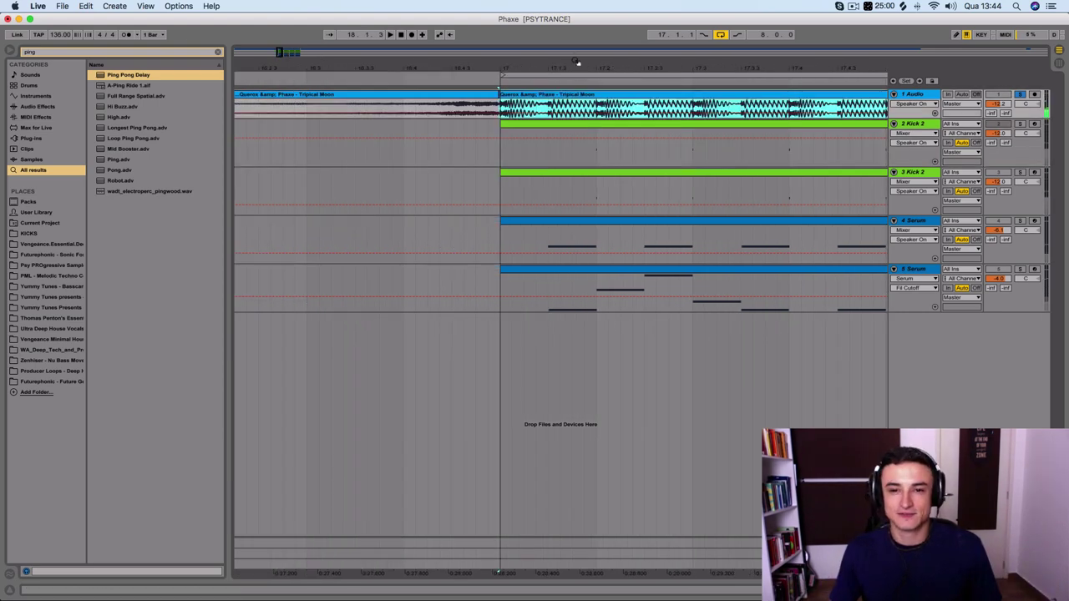
{"action": "left_click", "coordinate": [572, 146]}
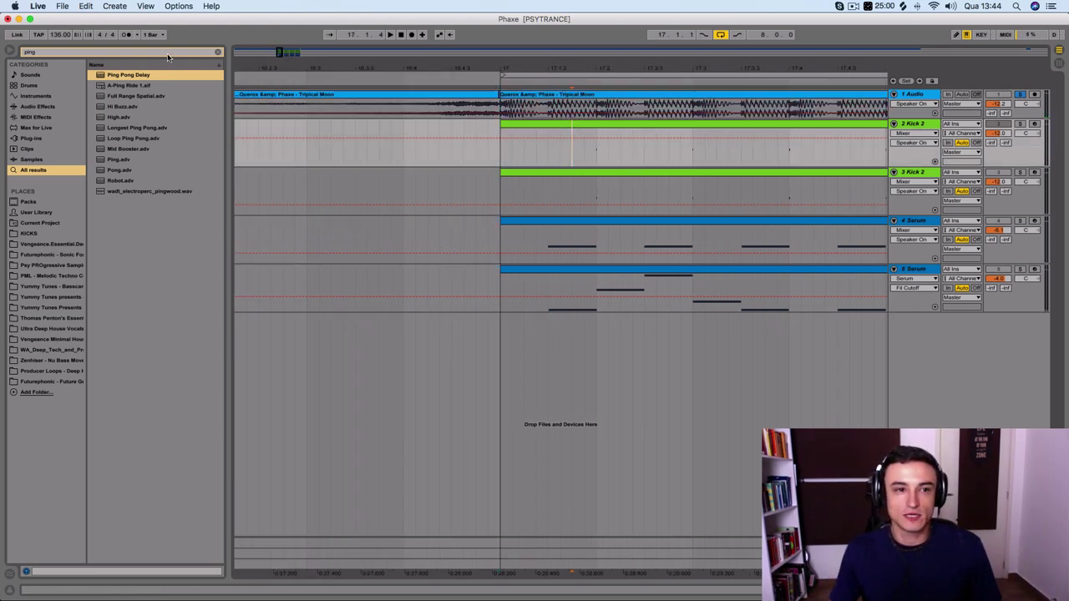
{"action": "left_click", "coordinate": [176, 54]}
{"action": "left_click", "coordinate": [912, 127]}
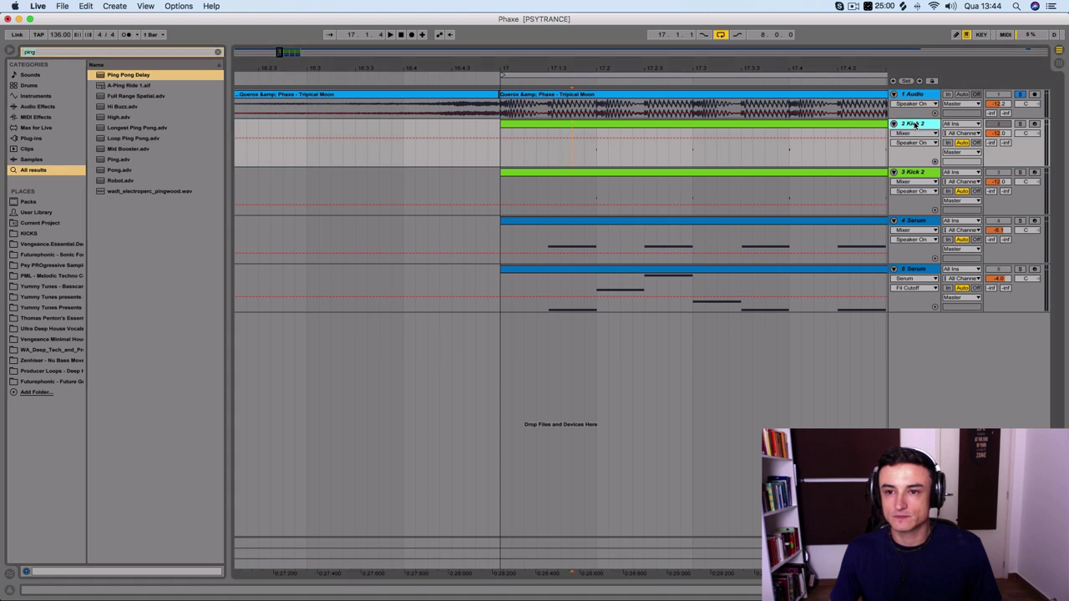
{"action": "key", "text": "super+alt+l"}
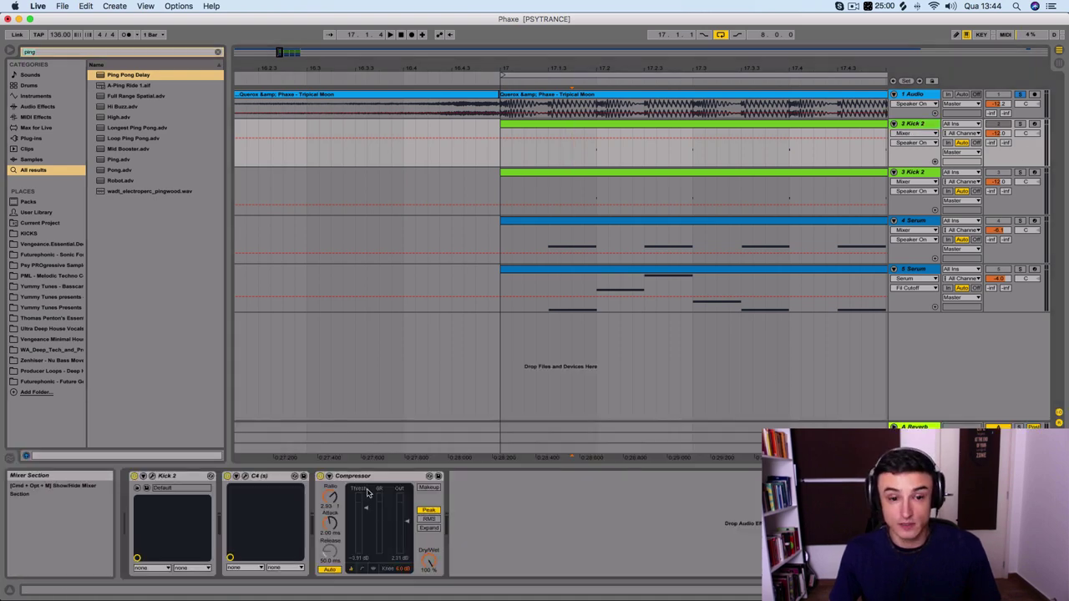
Step: Bypass the C4 (s) and Compressor devices and open the Kick 2 plug-in window
{"action": "left_click", "coordinate": [320, 477]}
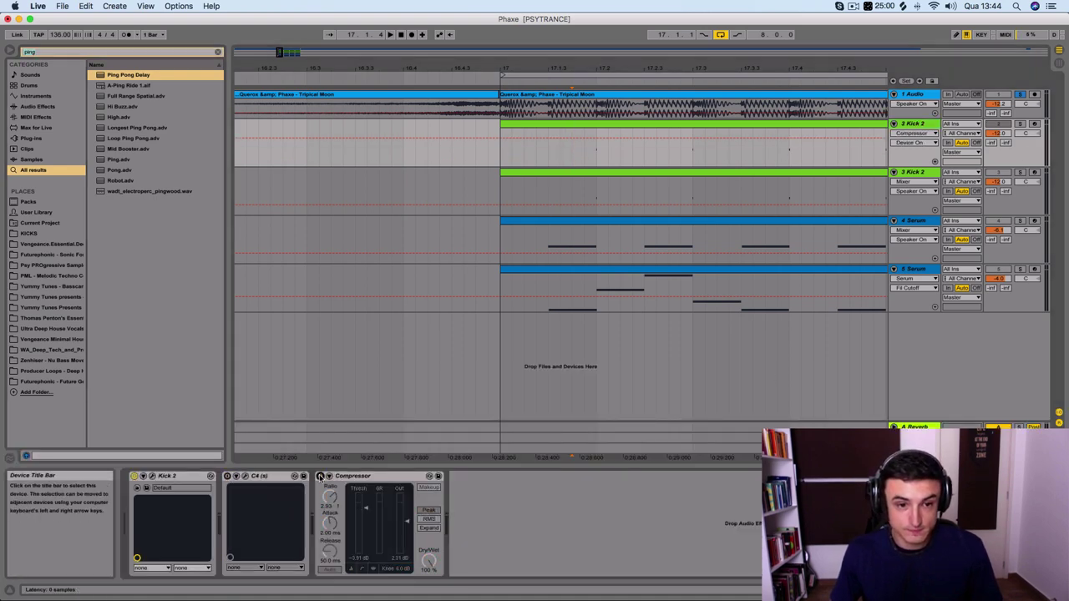
{"action": "left_click", "coordinate": [320, 477]}
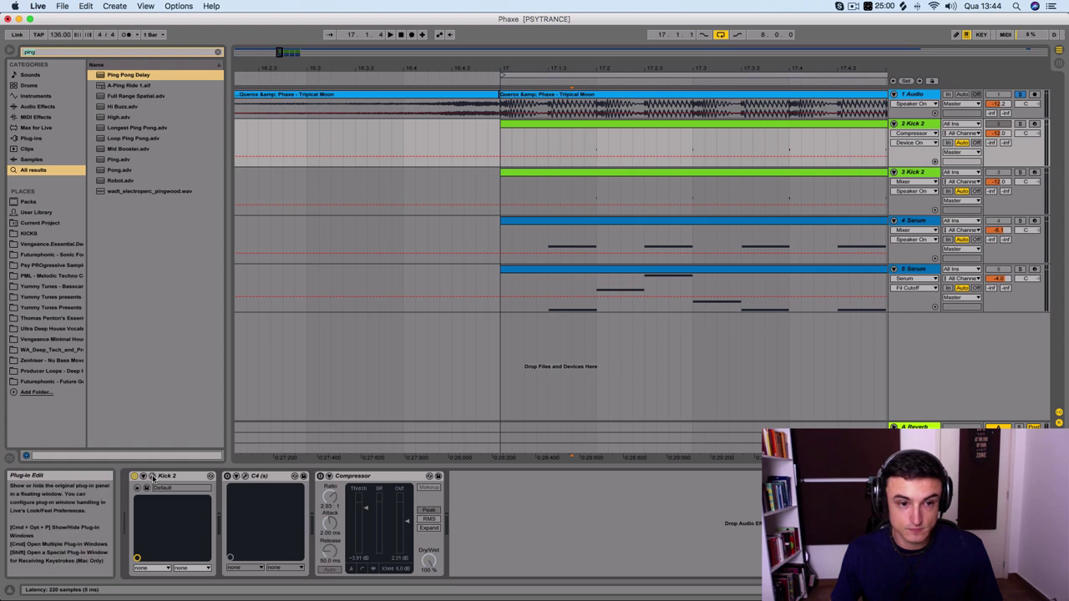
{"action": "left_click", "coordinate": [152, 477]}
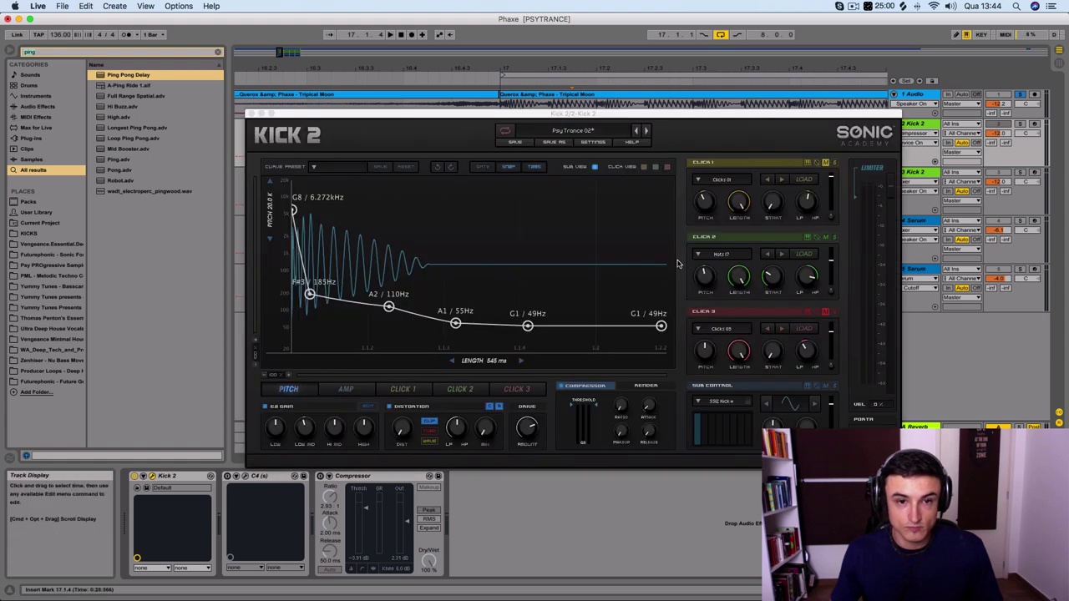
{"action": "left_click_drag", "start_coordinate": [697, 114], "coordinate": [747, 88]}
Step: Play the loop and switch from the reference to the 2 Kick 2 track so that only the kick is heard
{"action": "key", "text": "space"}
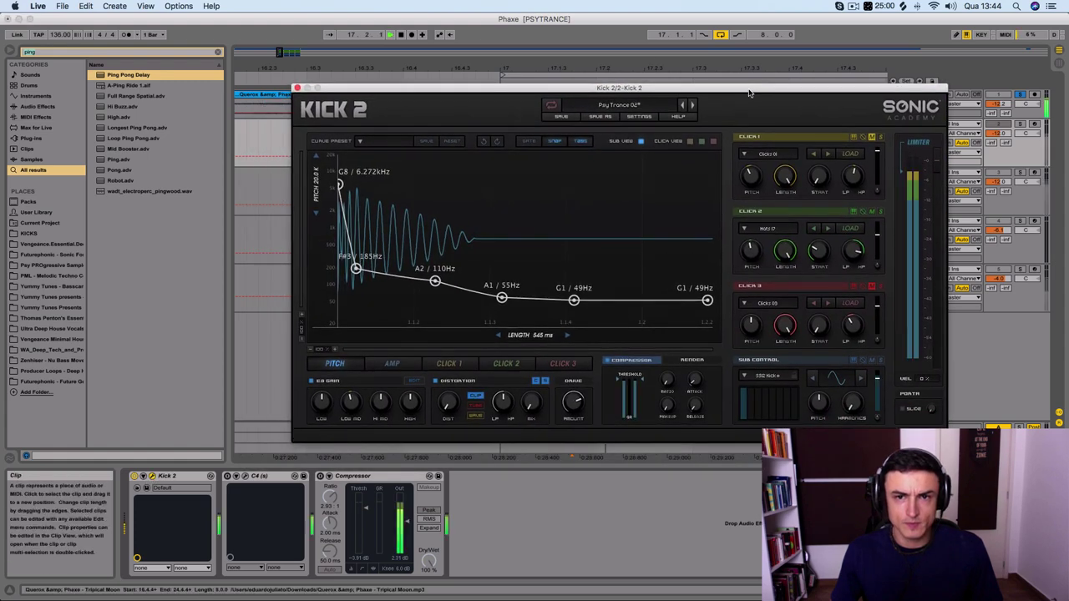
{"action": "left_click", "coordinate": [1021, 124]}
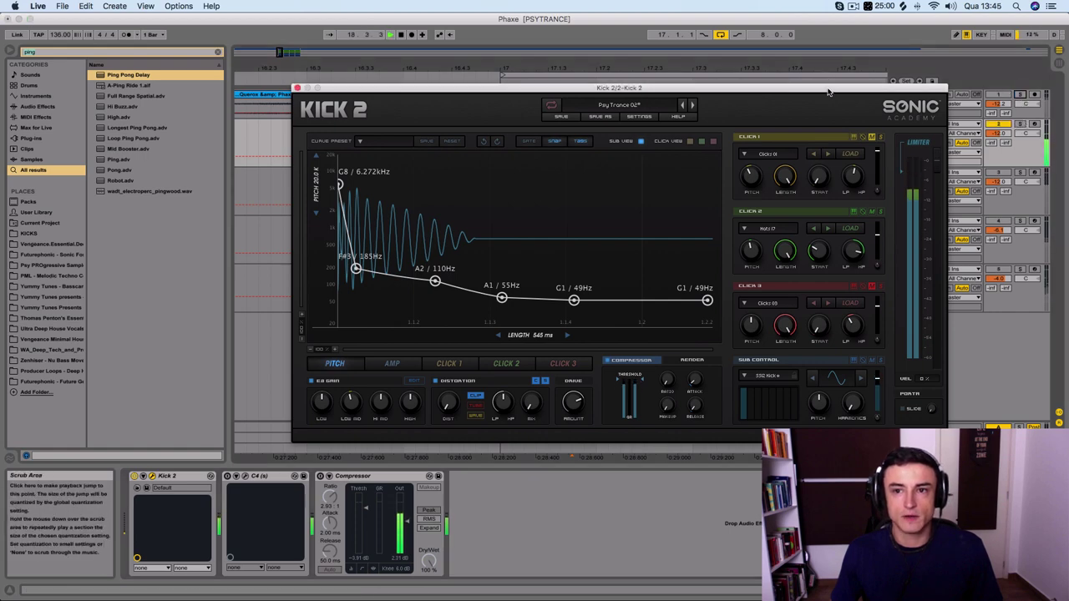
{"action": "left_click_drag", "start_coordinate": [834, 88], "coordinate": [827, 126]}
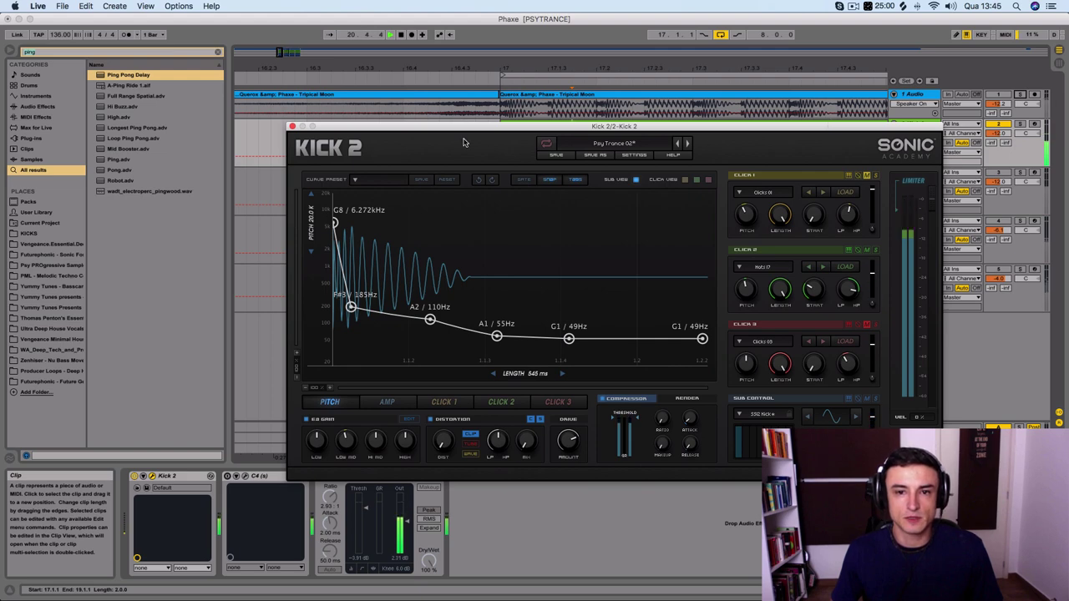
Step: Load the factory Psy Trance 01 preset in Kick 2 and audition it
{"action": "left_click", "coordinate": [647, 147]}
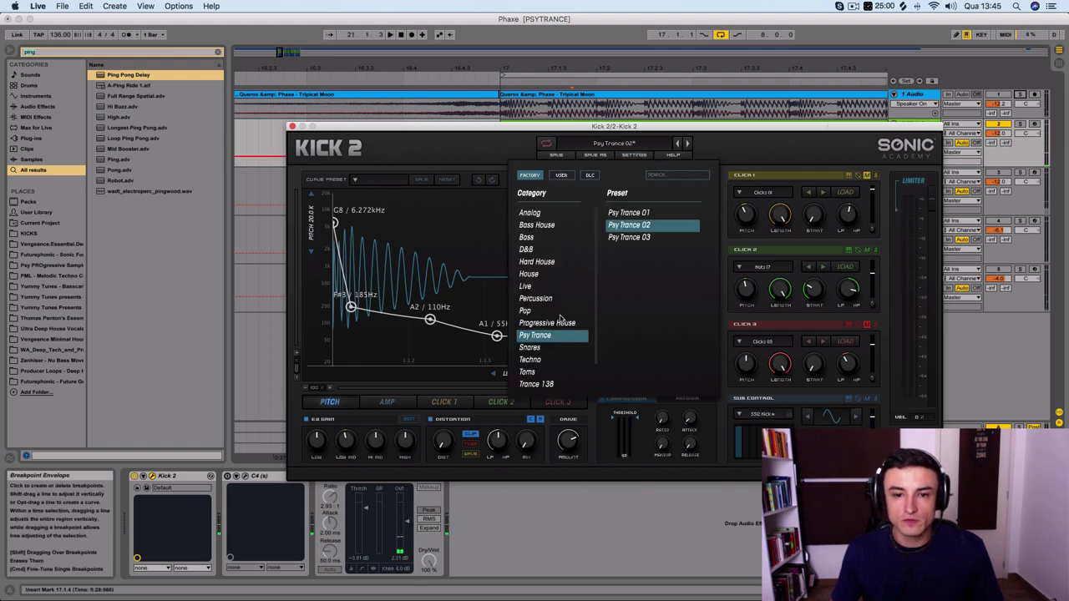
{"action": "left_click", "coordinate": [551, 324]}
{"action": "left_click", "coordinate": [536, 335]}
{"action": "left_click", "coordinate": [635, 213]}
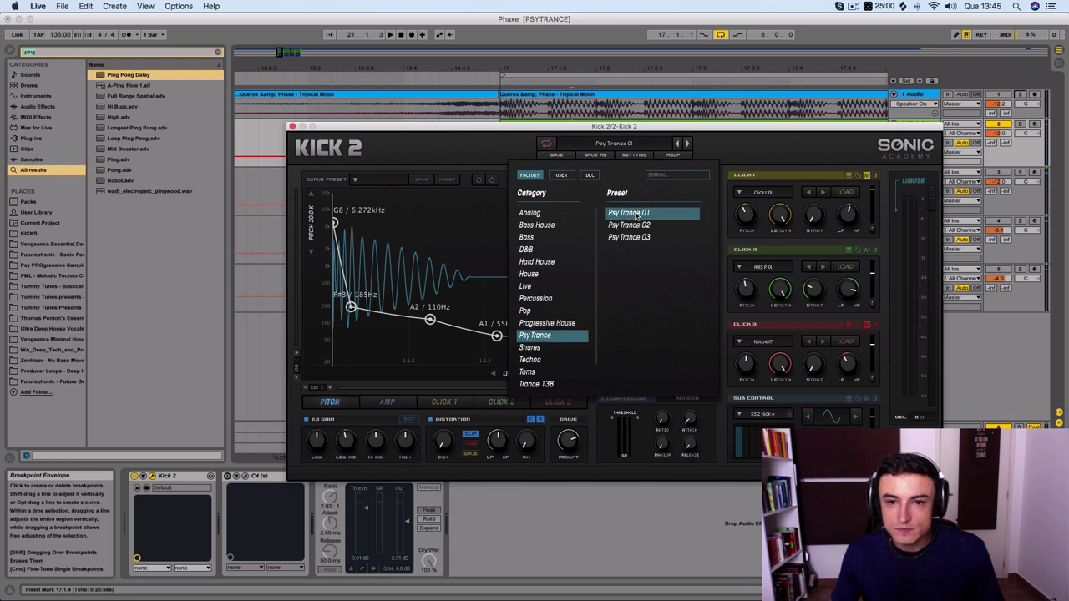
{"action": "key", "text": "space"}
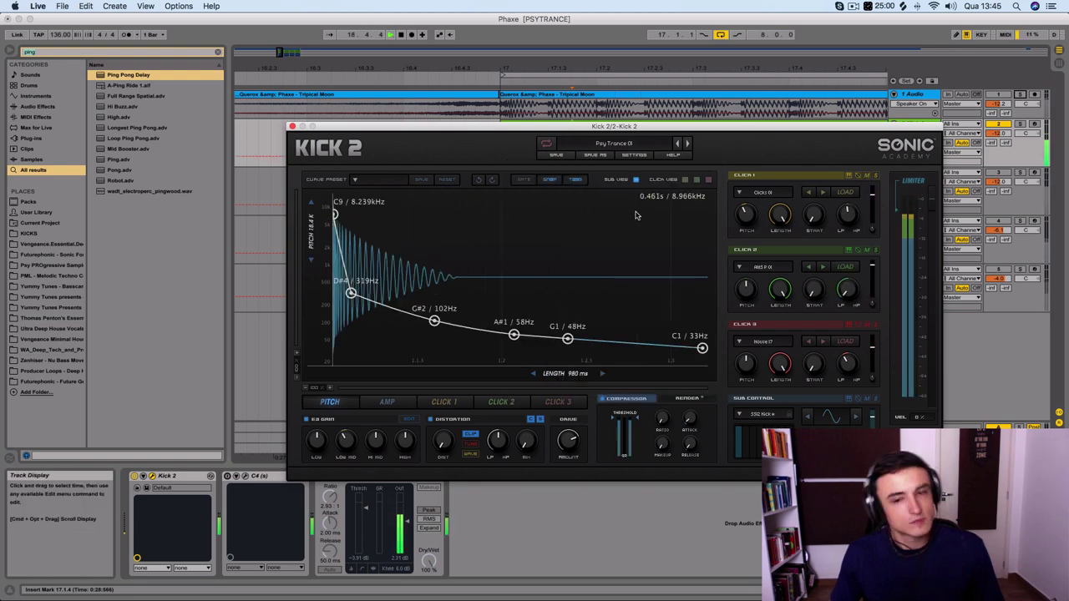
{"action": "key", "text": "space"}
Step: Audition the neighbouring Kick 2 presets, including Psy Trance 02 and 03, and return to Psy Trance 01
{"action": "left_click", "coordinate": [686, 146]}
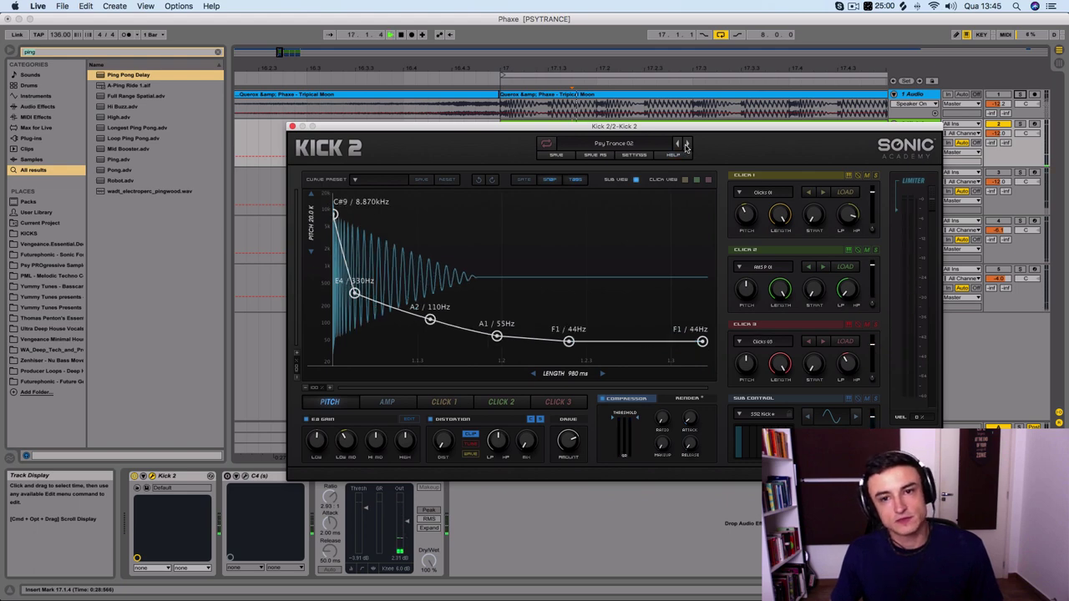
{"action": "key", "text": "space"}
{"action": "left_click", "coordinate": [686, 146]}
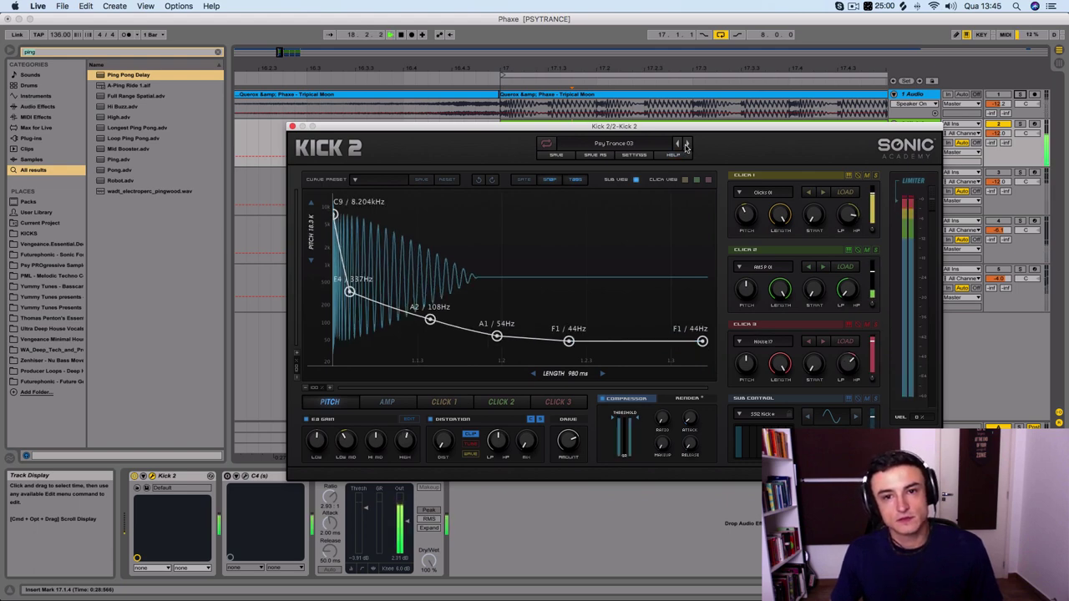
{"action": "left_click", "coordinate": [686, 146]}
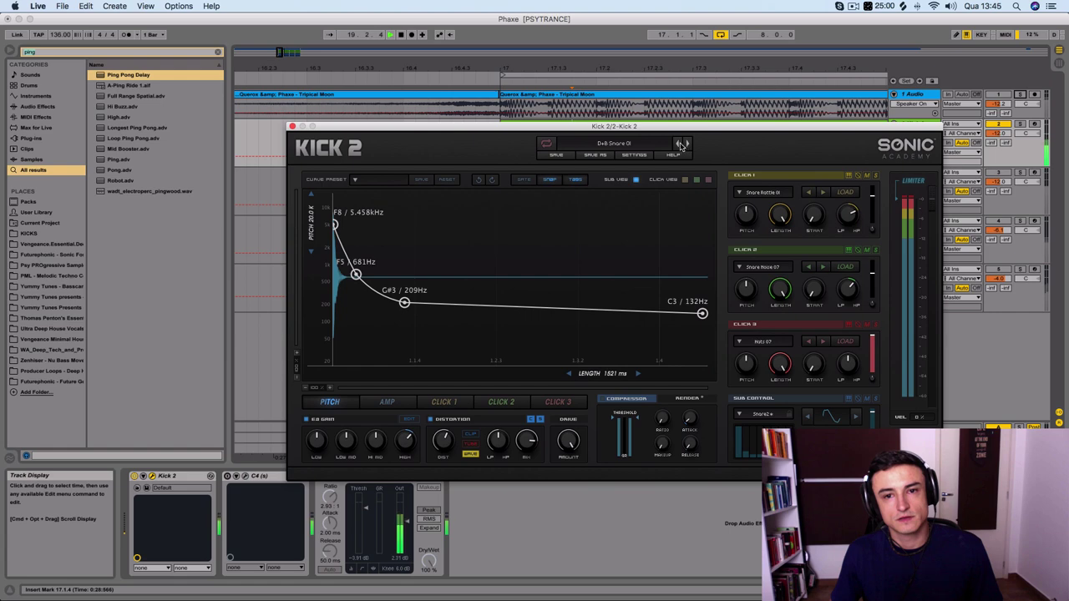
{"action": "left_click", "coordinate": [679, 145]}
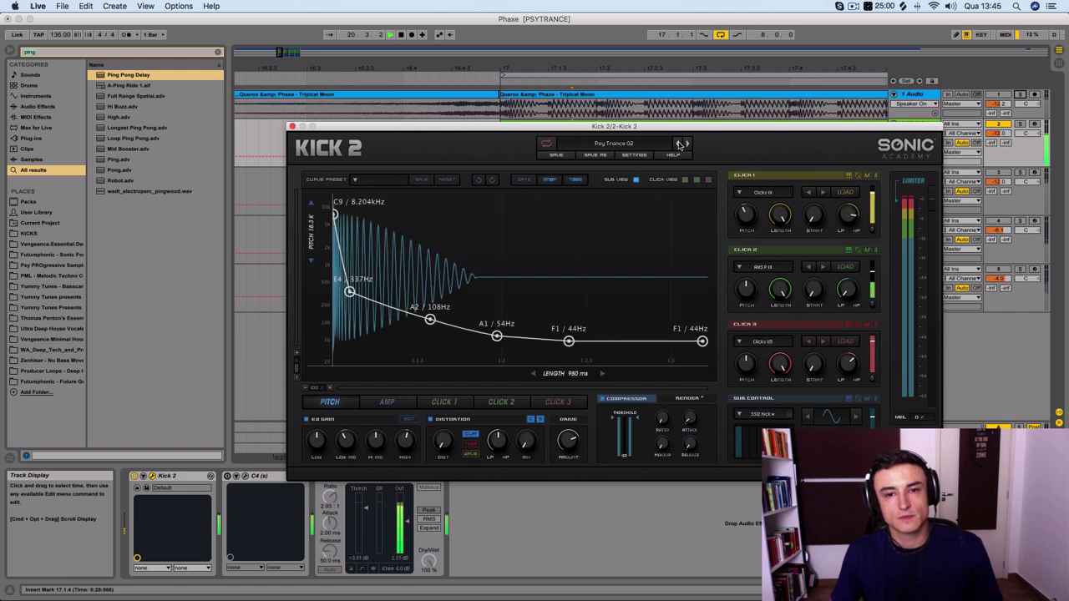
{"action": "left_click", "coordinate": [679, 146]}
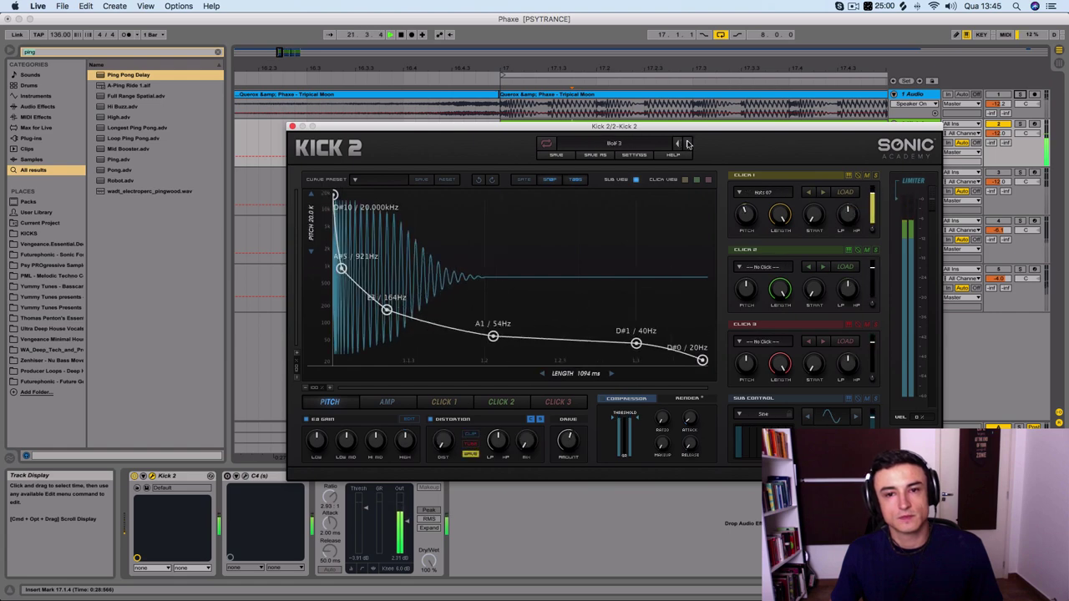
{"action": "left_click", "coordinate": [688, 144]}
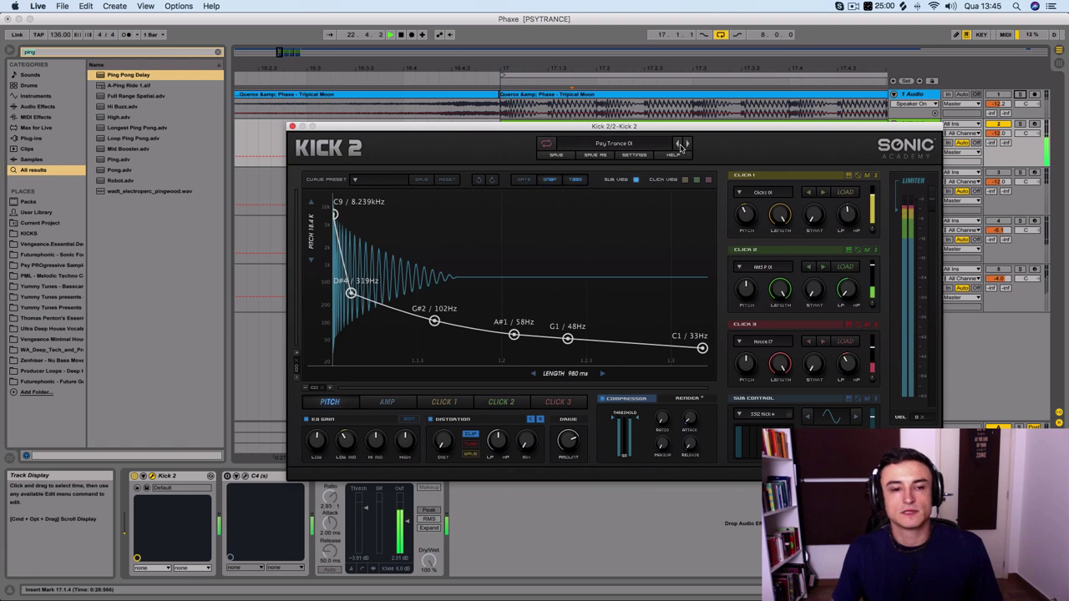
{"action": "key", "text": "space"}
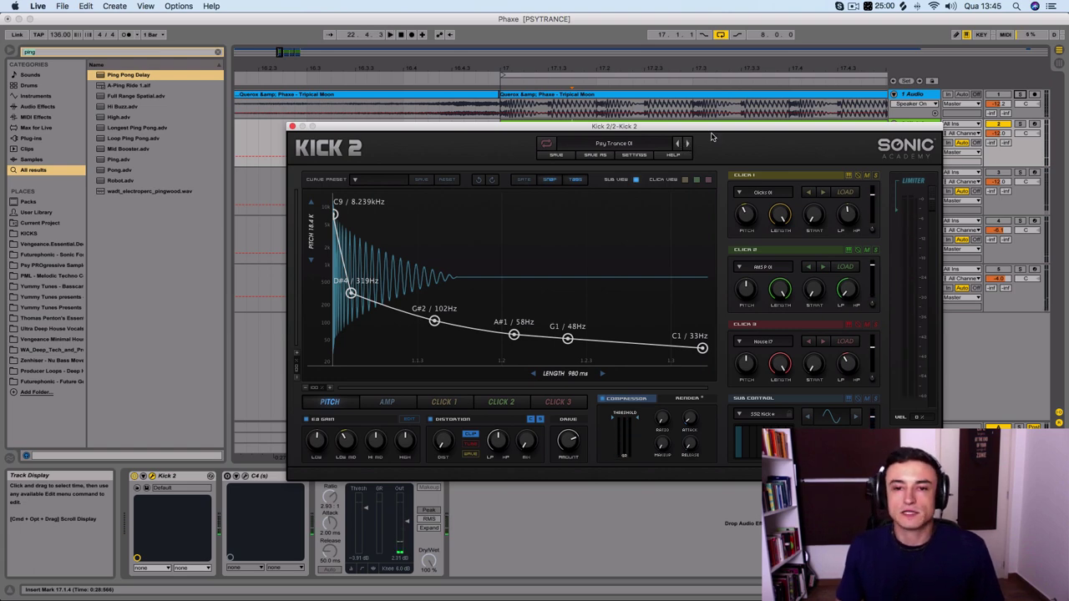
Step: Set the last pitch envelope point to G1 (49 Hz) and the third point to G2 (98 Hz), and play the kick
{"action": "left_click_drag", "start_coordinate": [712, 136], "coordinate": [718, 185]}
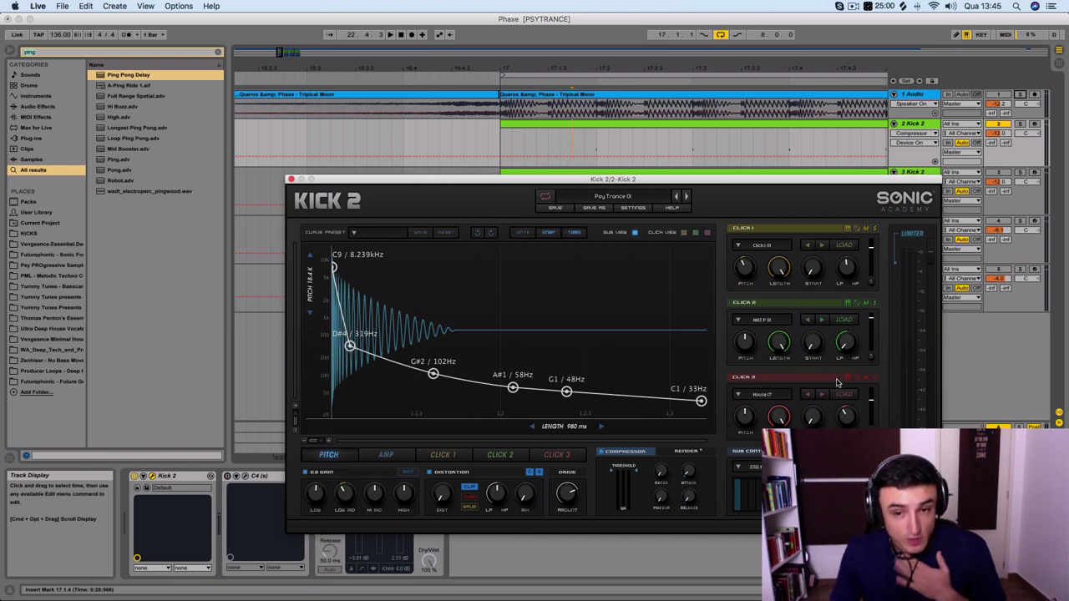
{"action": "left_click_drag", "start_coordinate": [701, 401], "coordinate": [703, 394]}
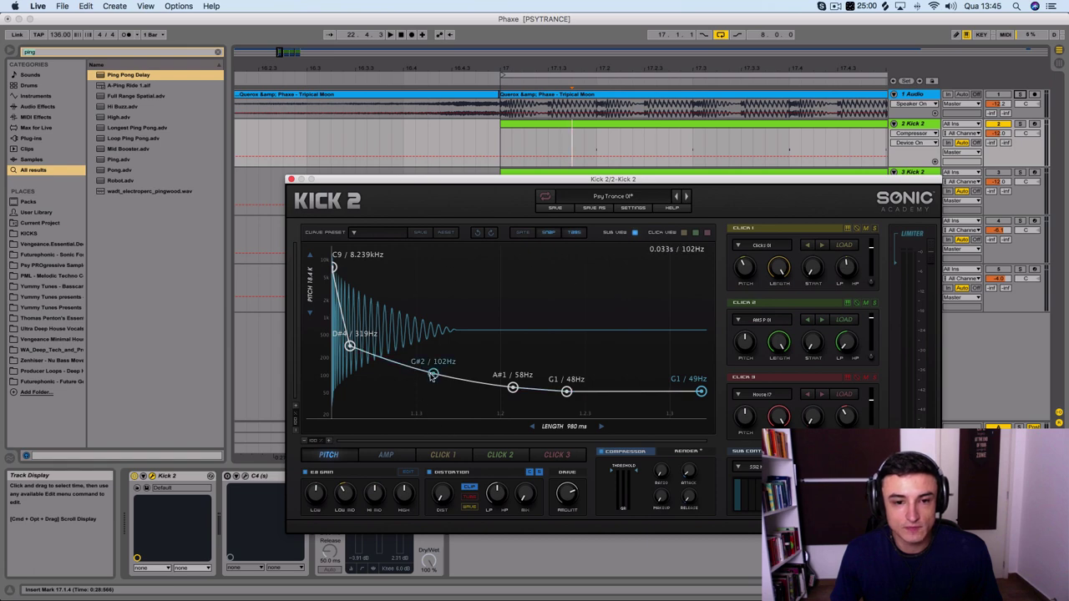
{"action": "left_click_drag", "start_coordinate": [432, 376], "coordinate": [433, 377]}
{"action": "key", "text": "space"}
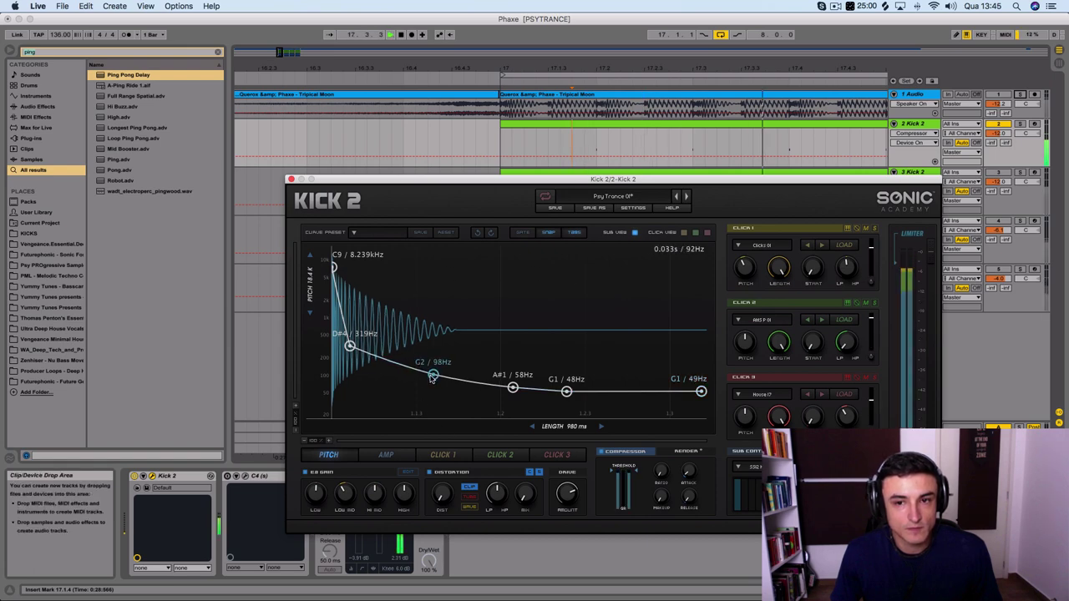
Step: Solo the 2 Kick 2 track and play the loop to check the edited kick
{"action": "left_click", "coordinate": [1019, 124]}
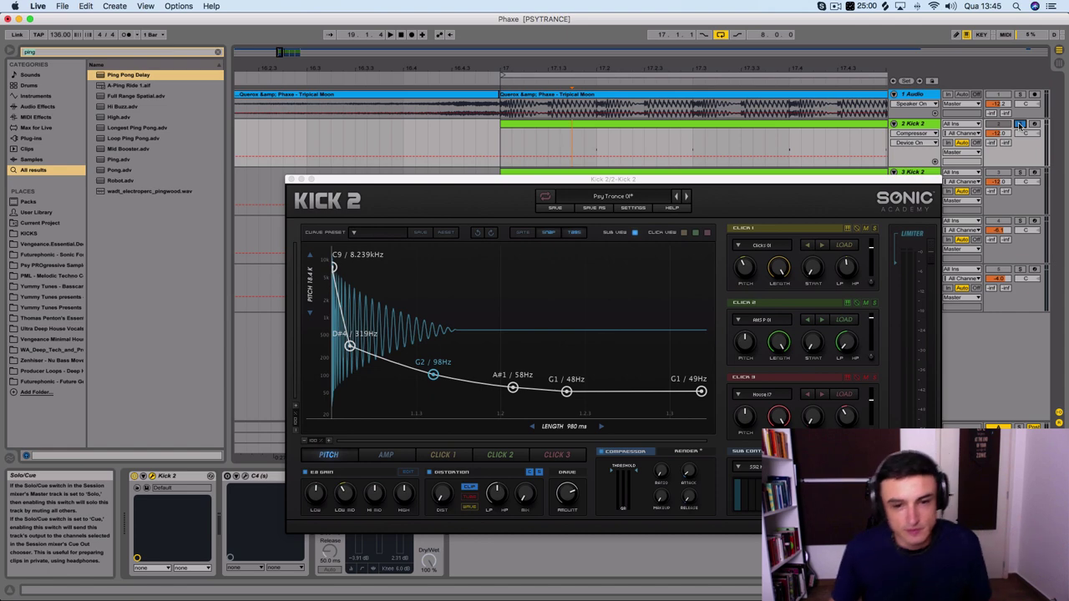
{"action": "key", "text": "space"}
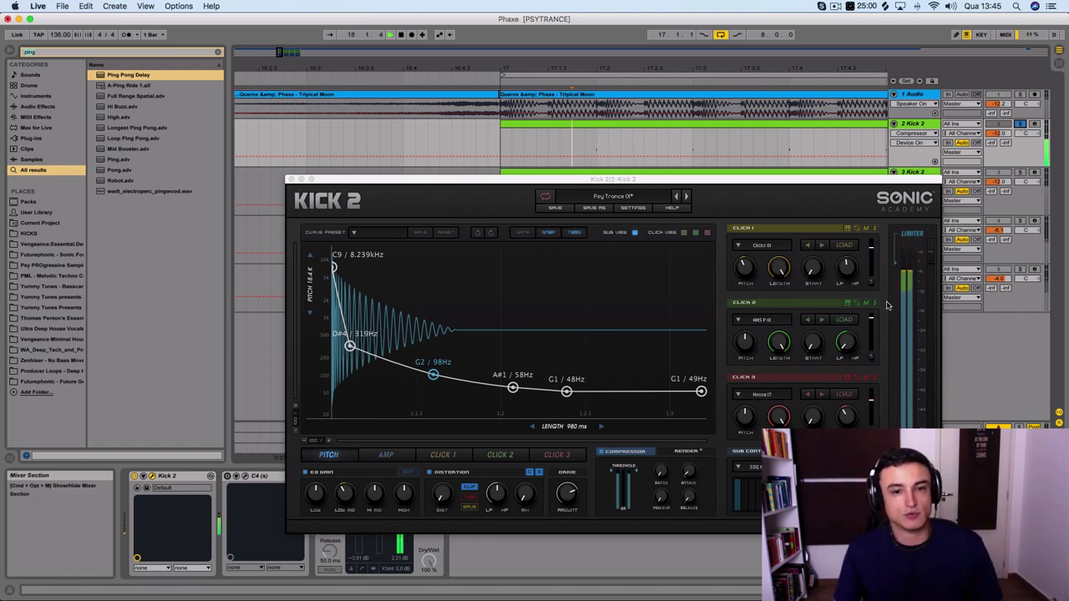
{"action": "key", "text": "space"}
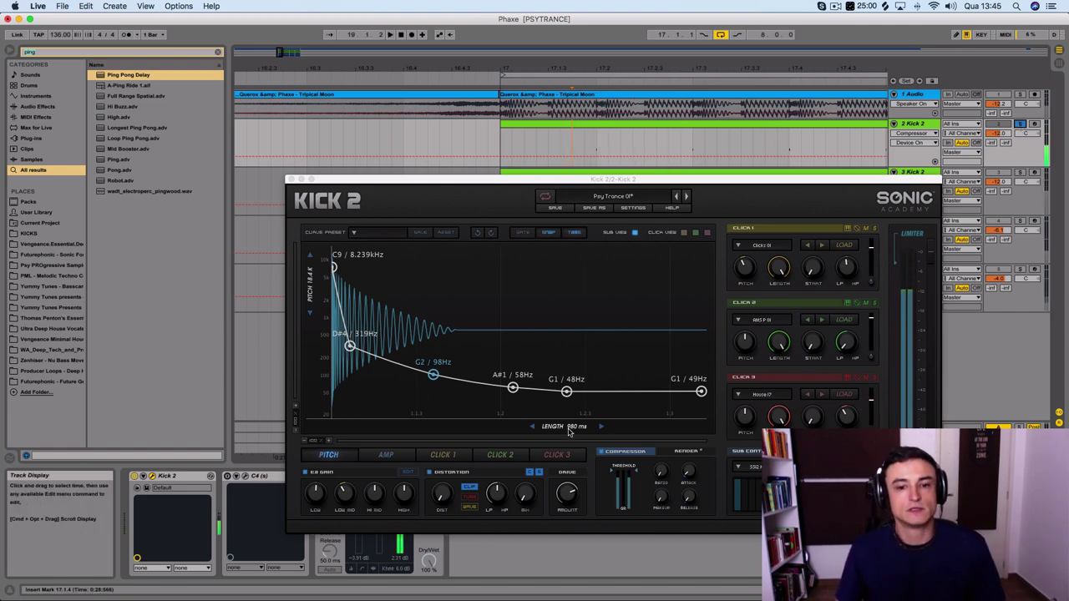
{"action": "left_click", "coordinate": [568, 432]}
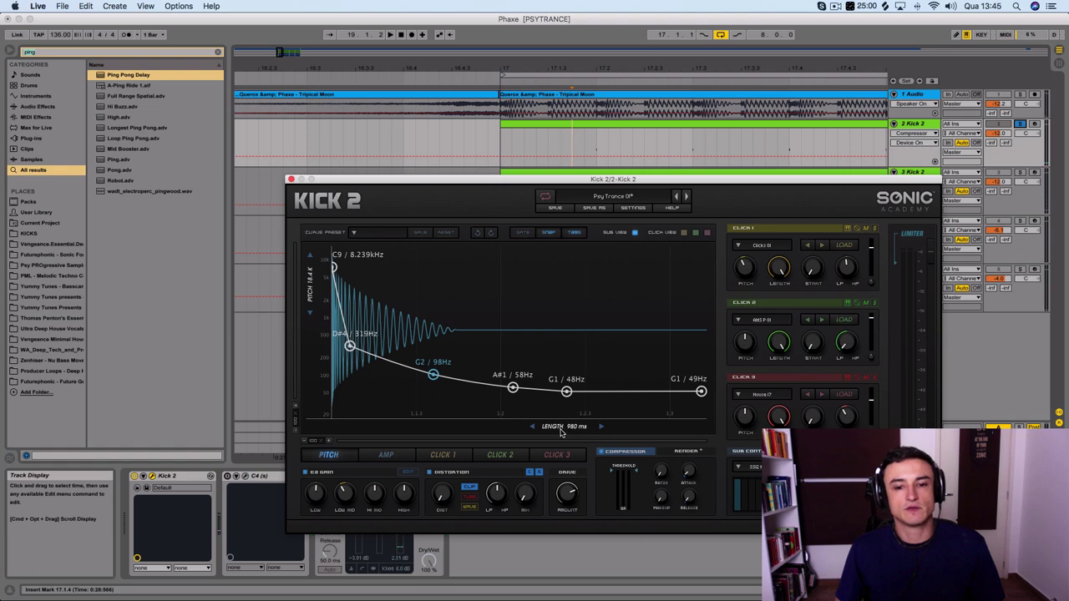
Step: Shorten the kick to 742 ms, bypass the EQ and all three click layers, and play the loop
{"action": "left_click_drag", "start_coordinate": [561, 432], "coordinate": [547, 430]}
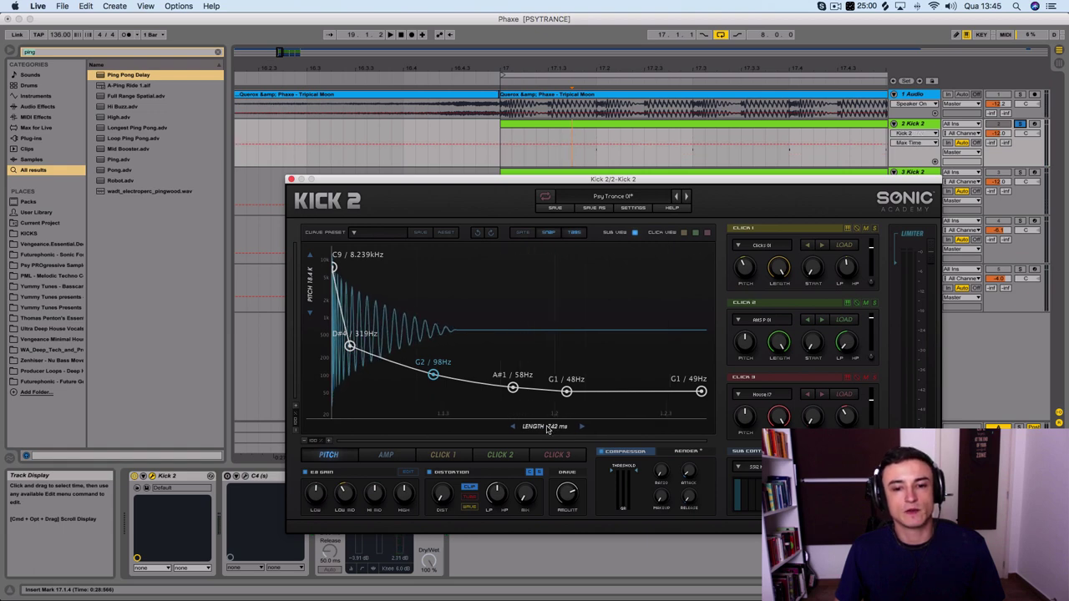
{"action": "left_click", "coordinate": [307, 473]}
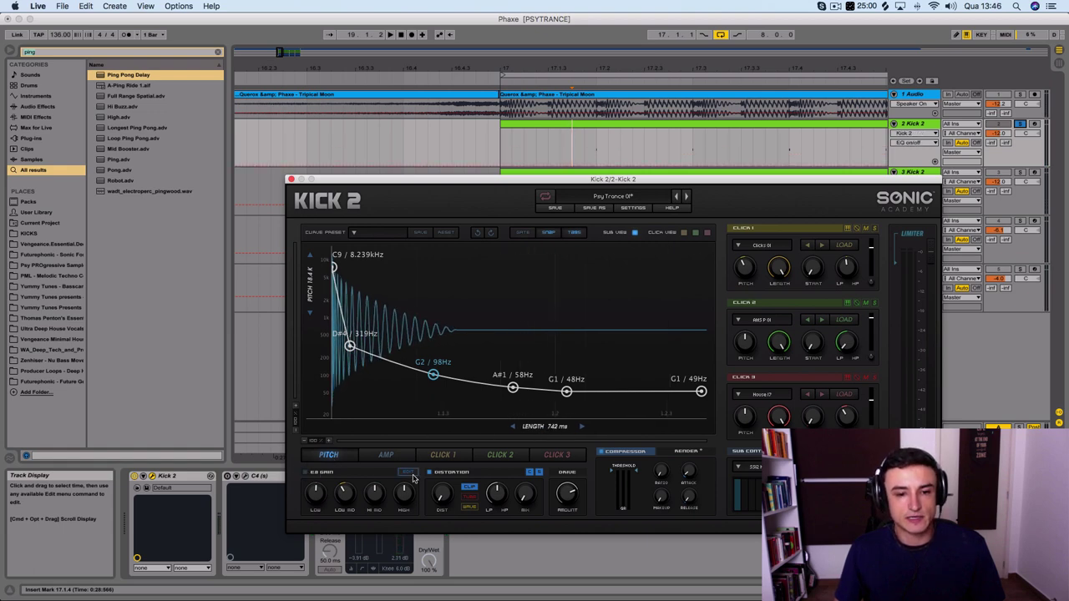
{"action": "left_click", "coordinate": [866, 229]}
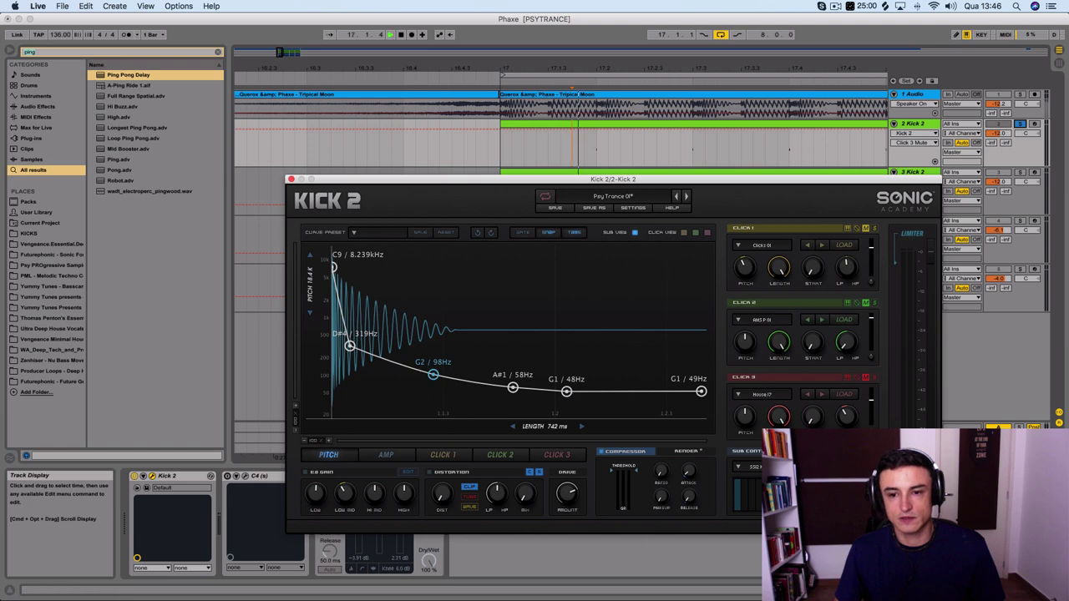
{"action": "key", "text": "space"}
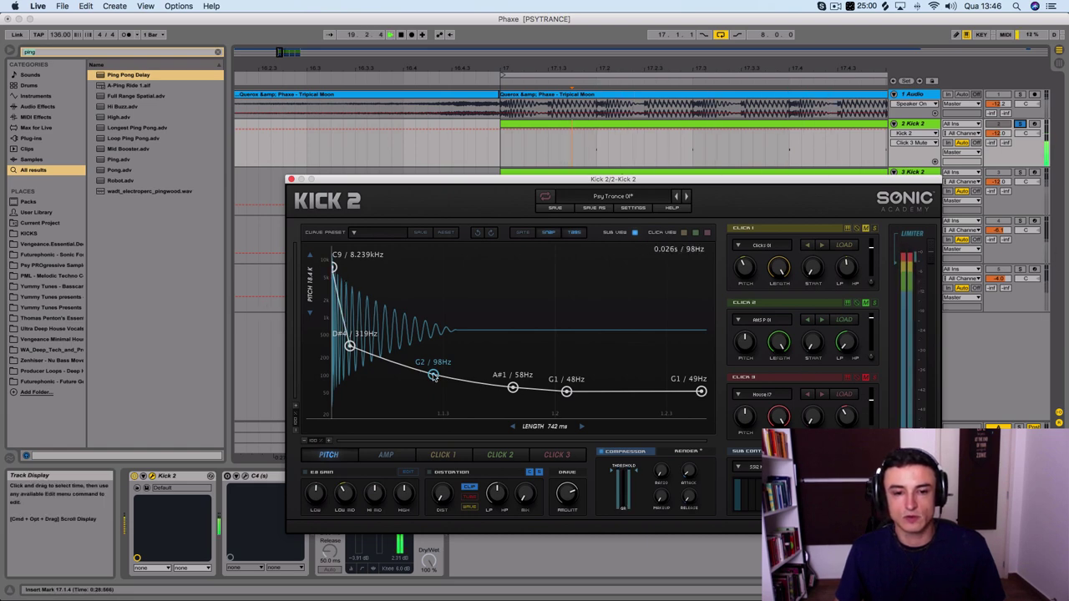
Step: Shorten the kick to 597 ms and set the second pitch point to E5 (659 Hz) and the third to D#2 (78 Hz), comparing with the reference
{"action": "mouse_move", "coordinate": [551, 428]}
{"action": "left_mouse_down"}
{"action": "mouse_move", "coordinate": [514, 427]}
{"action": "mouse_move", "coordinate": [534, 427]}
{"action": "left_mouse_up"}
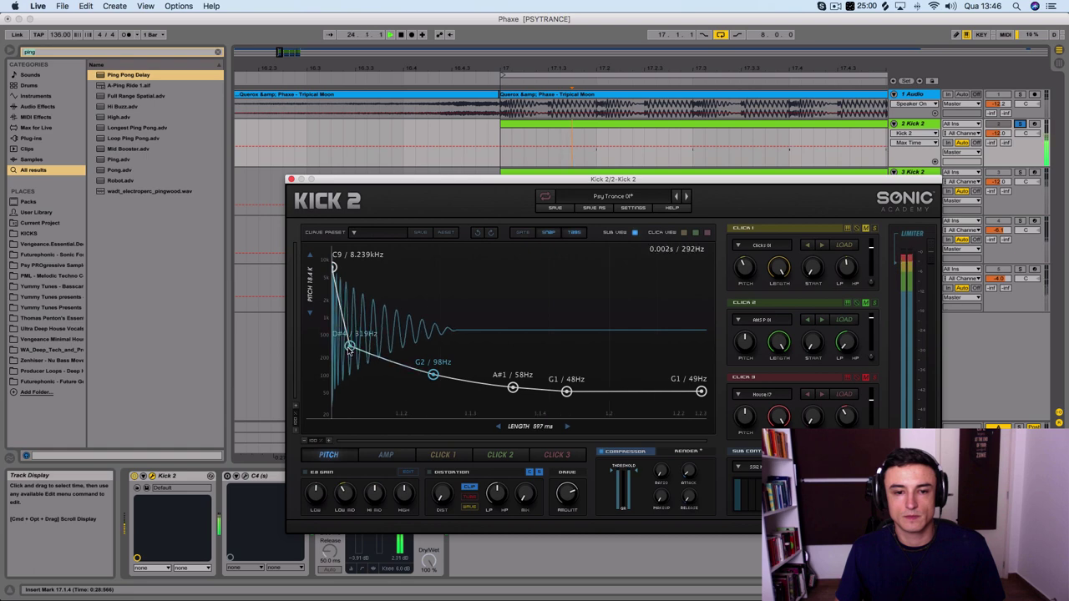
{"action": "mouse_move", "coordinate": [350, 346]}
{"action": "left_mouse_down"}
{"action": "mouse_move", "coordinate": [341, 365]}
{"action": "mouse_move", "coordinate": [341, 328]}
{"action": "left_mouse_up"}
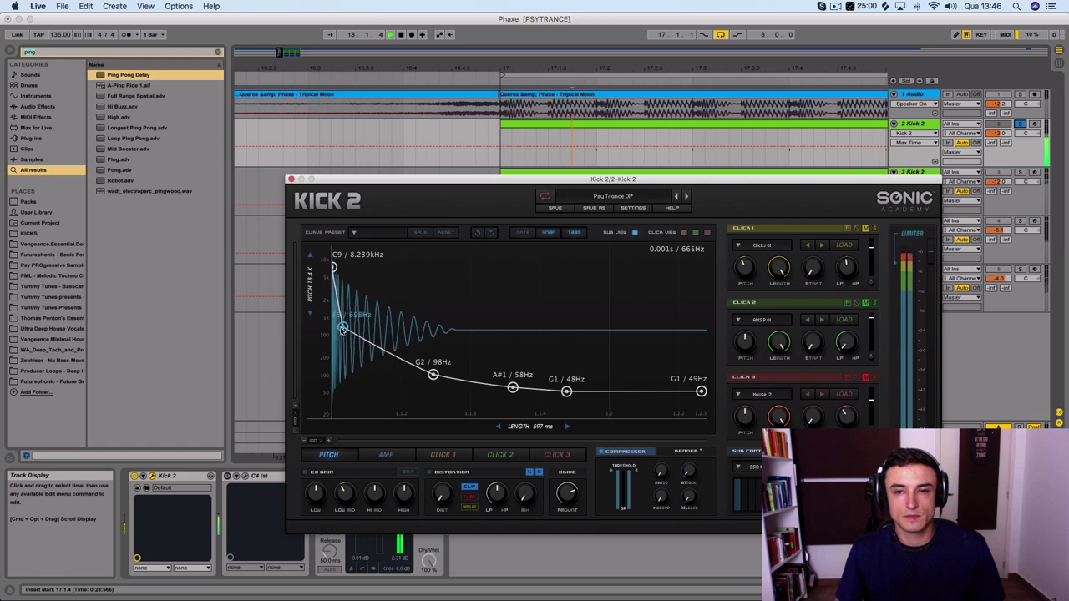
{"action": "left_click", "coordinate": [1020, 95]}
{"action": "key", "text": "space"}
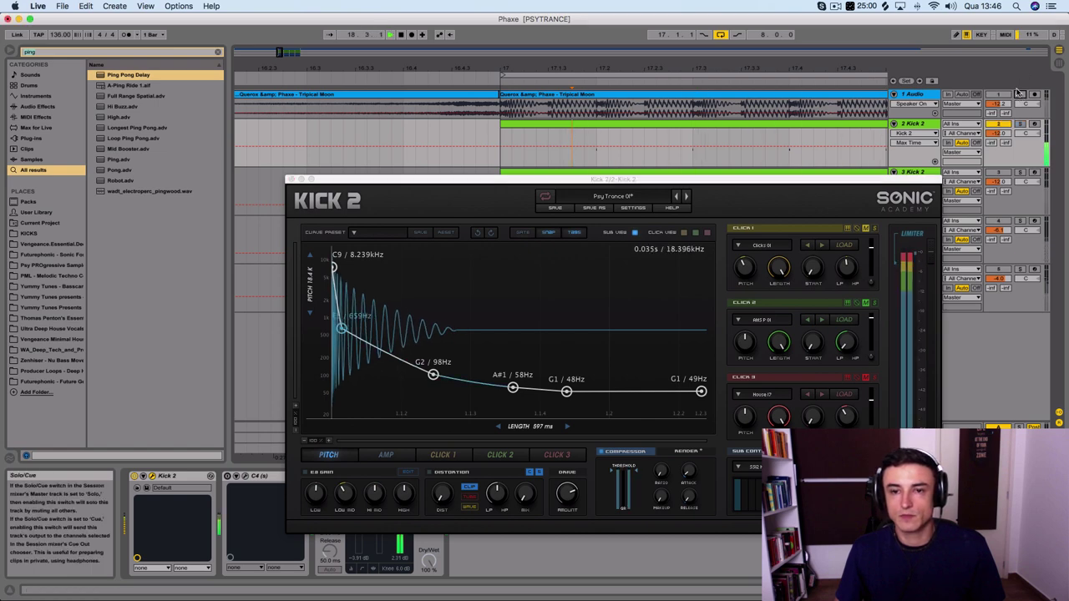
{"action": "mouse_move", "coordinate": [432, 375]}
{"action": "left_mouse_down"}
{"action": "mouse_move", "coordinate": [447, 375]}
{"action": "mouse_move", "coordinate": [439, 389]}
{"action": "mouse_move", "coordinate": [407, 378]}
{"action": "mouse_move", "coordinate": [460, 389]}
{"action": "mouse_move", "coordinate": [463, 371]}
{"action": "mouse_move", "coordinate": [393, 368]}
{"action": "mouse_move", "coordinate": [448, 380]}
{"action": "left_mouse_up"}
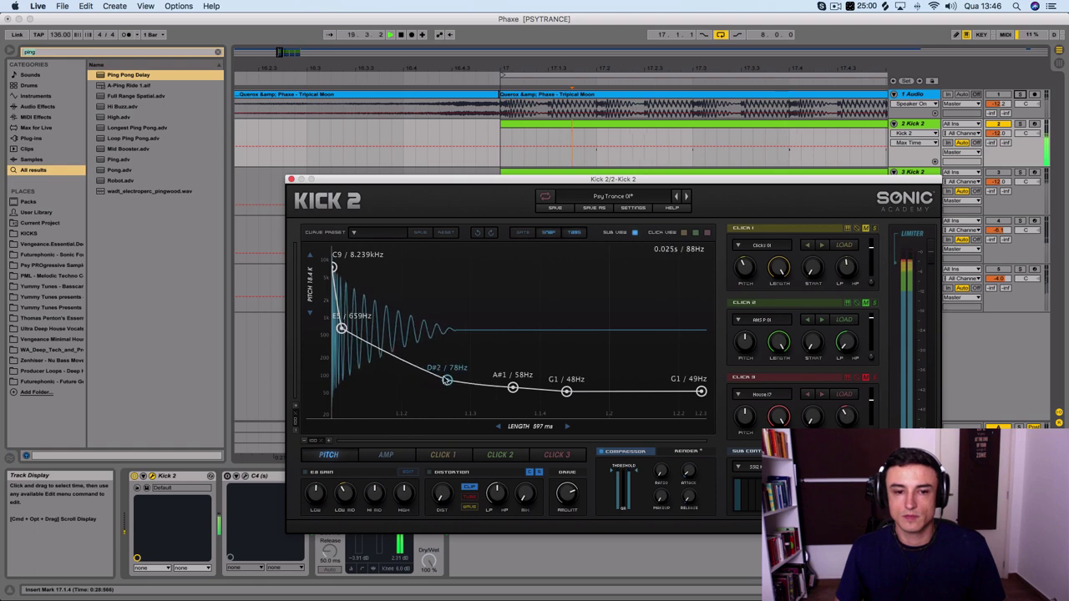
Step: Set the second amp envelope point to 0.67, add a third point at 0.74, and shorten the kick to 468 ms
{"action": "left_click", "coordinate": [385, 455]}
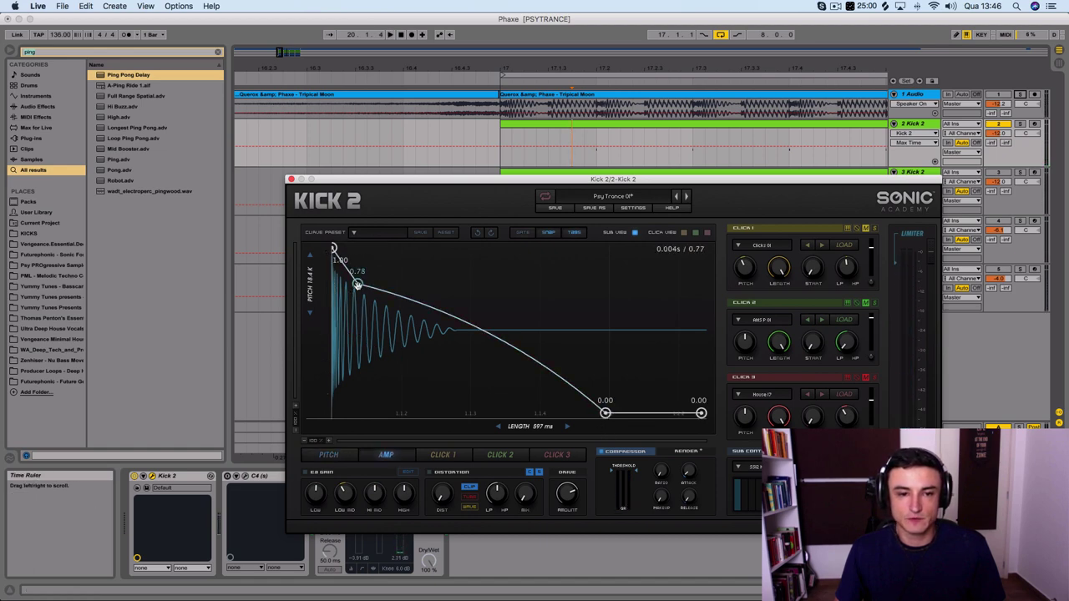
{"action": "left_click_drag", "start_coordinate": [357, 284], "coordinate": [338, 300]}
{"action": "key", "text": "space"}
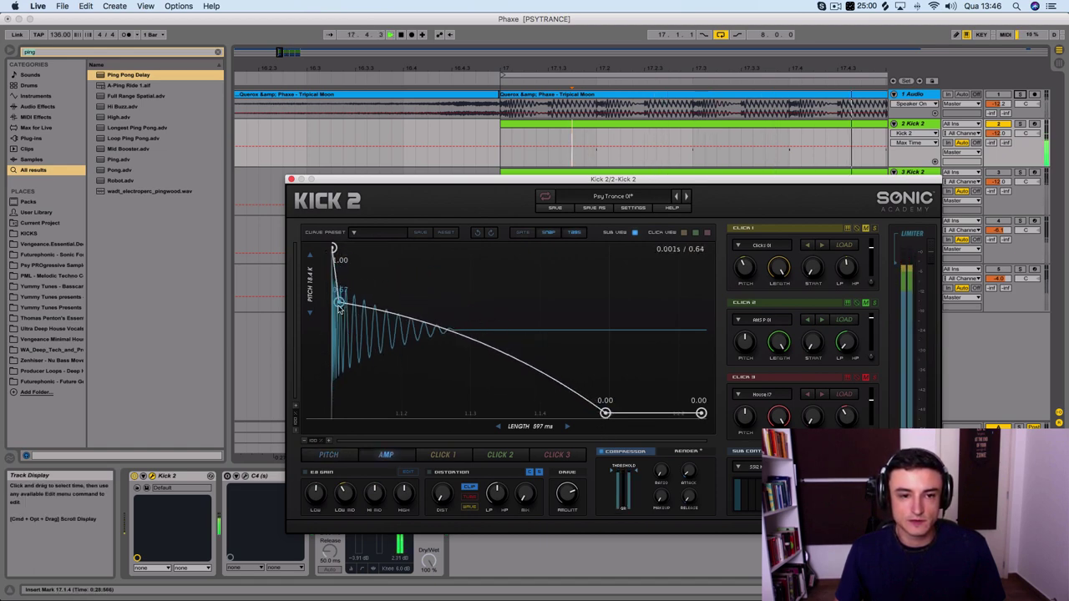
{"action": "left_click_drag", "start_coordinate": [427, 326], "coordinate": [434, 291]}
{"action": "left_click_drag", "start_coordinate": [525, 430], "coordinate": [524, 442]}
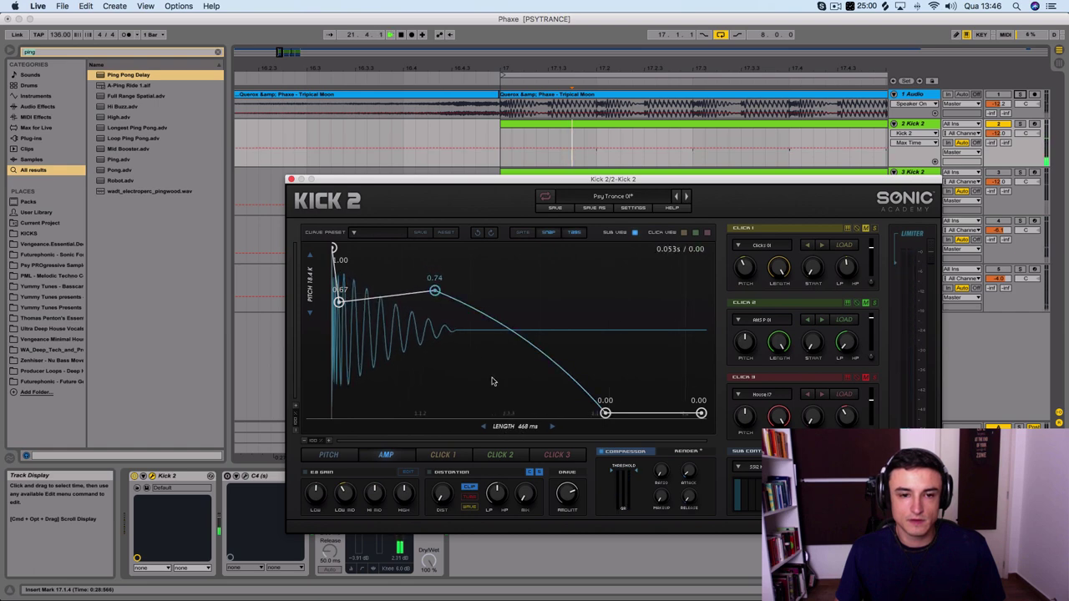
Step: Reshape the amp envelope with the second point at 0.25, the third at 0.78, and the first zero point slightly earlier
{"action": "key", "text": "space"}
{"action": "mouse_move", "coordinate": [434, 291]}
{"action": "left_mouse_down"}
{"action": "mouse_move", "coordinate": [508, 270]}
{"action": "mouse_move", "coordinate": [452, 297]}
{"action": "left_mouse_up"}
{"action": "left_click_drag", "start_coordinate": [339, 303], "coordinate": [355, 399]}
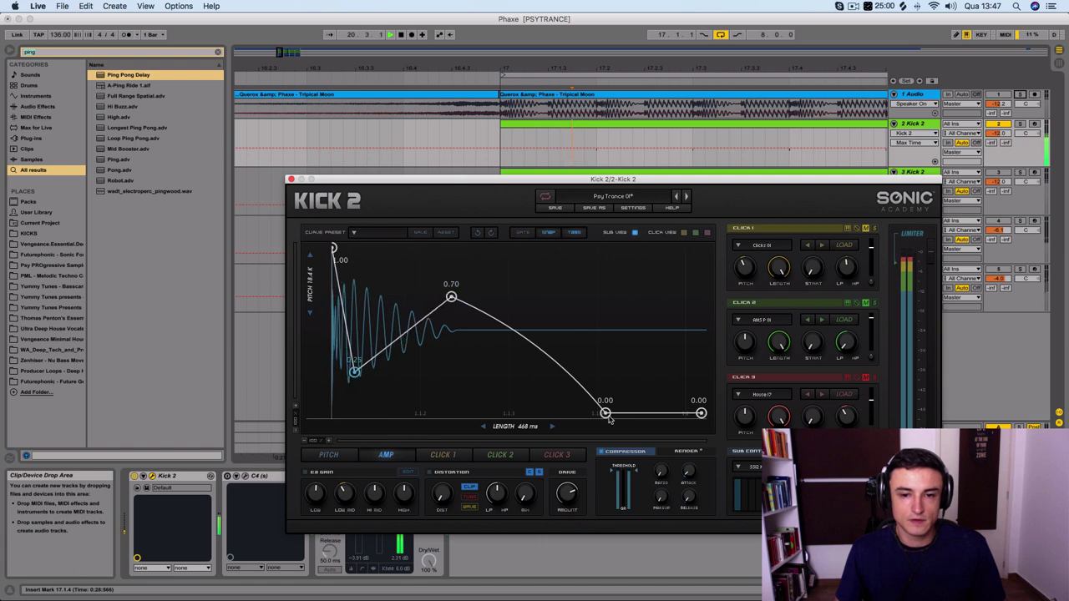
{"action": "mouse_move", "coordinate": [605, 412]}
{"action": "left_mouse_down"}
{"action": "mouse_move", "coordinate": [542, 414]}
{"action": "mouse_move", "coordinate": [639, 413]}
{"action": "mouse_move", "coordinate": [599, 428]}
{"action": "left_mouse_up"}
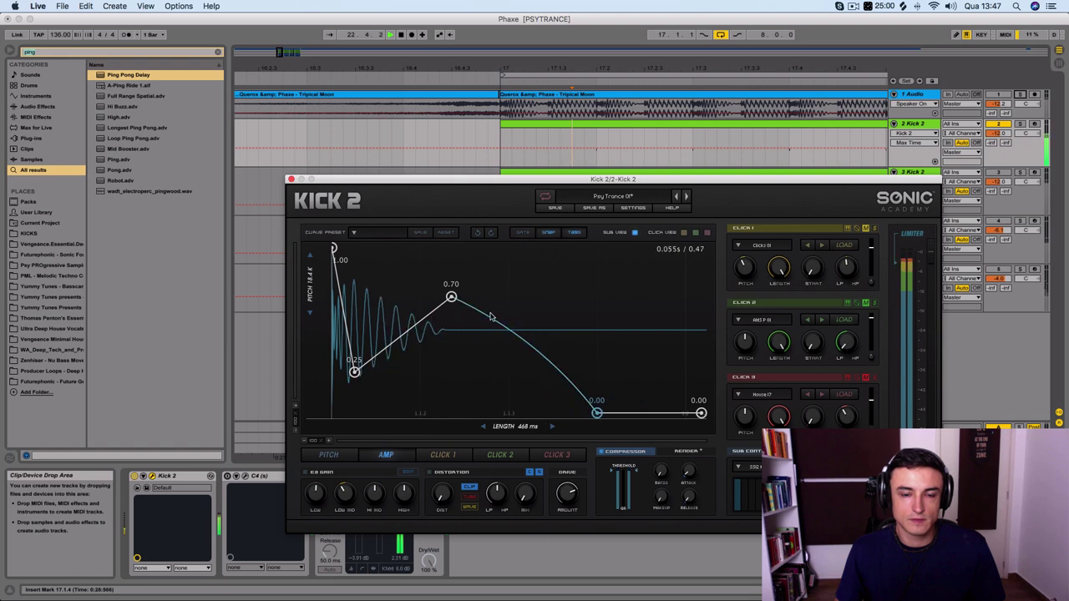
{"action": "mouse_move", "coordinate": [451, 298]}
{"action": "left_mouse_down"}
{"action": "mouse_move", "coordinate": [463, 255]}
{"action": "mouse_move", "coordinate": [455, 282]}
{"action": "left_mouse_up"}
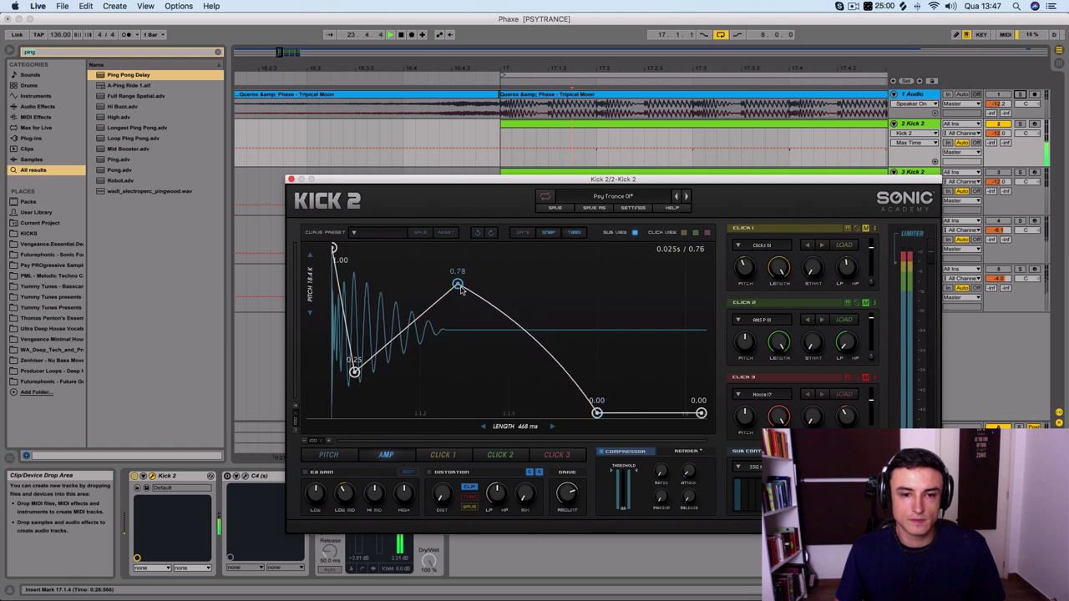
Step: Set the second pitch envelope point to D#5 (622 Hz) and the third to A1 (55 Hz)
{"action": "left_click", "coordinate": [330, 455]}
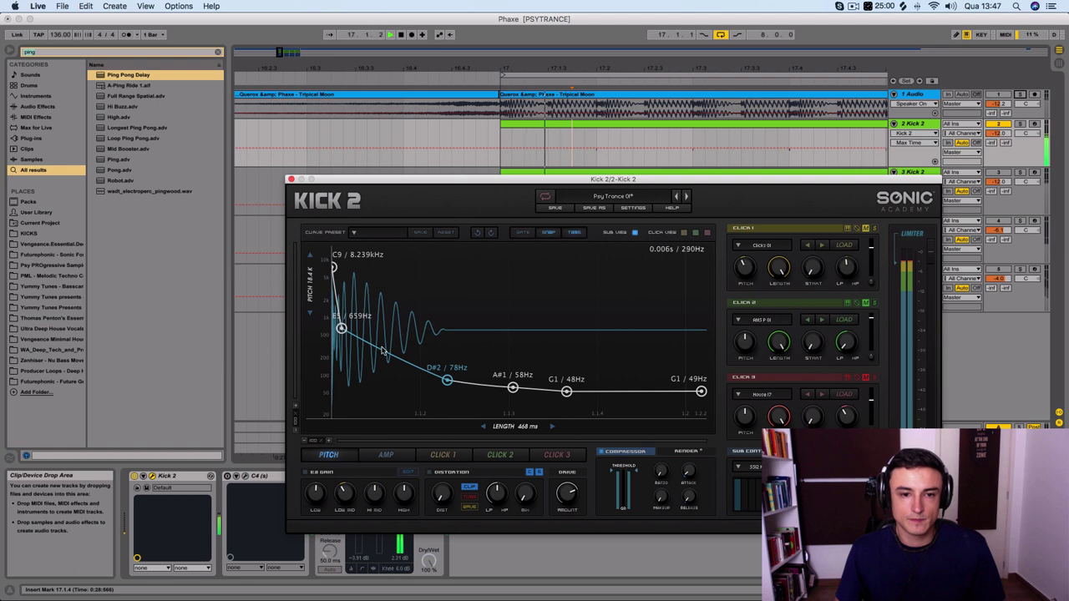
{"action": "left_click_drag", "start_coordinate": [343, 333], "coordinate": [345, 331]}
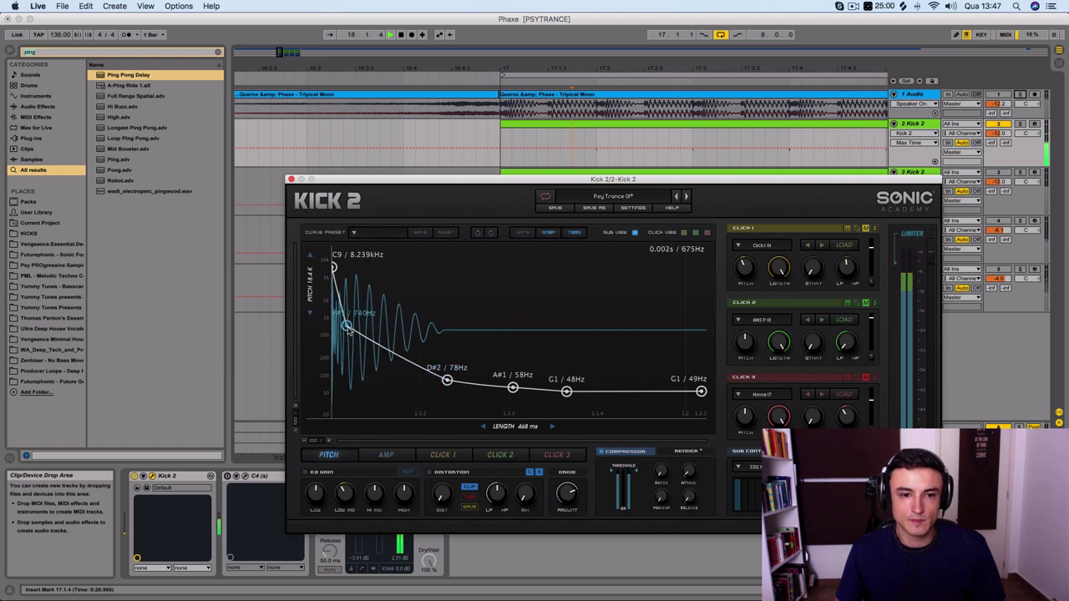
{"action": "left_click_drag", "start_coordinate": [445, 379], "coordinate": [391, 332]}
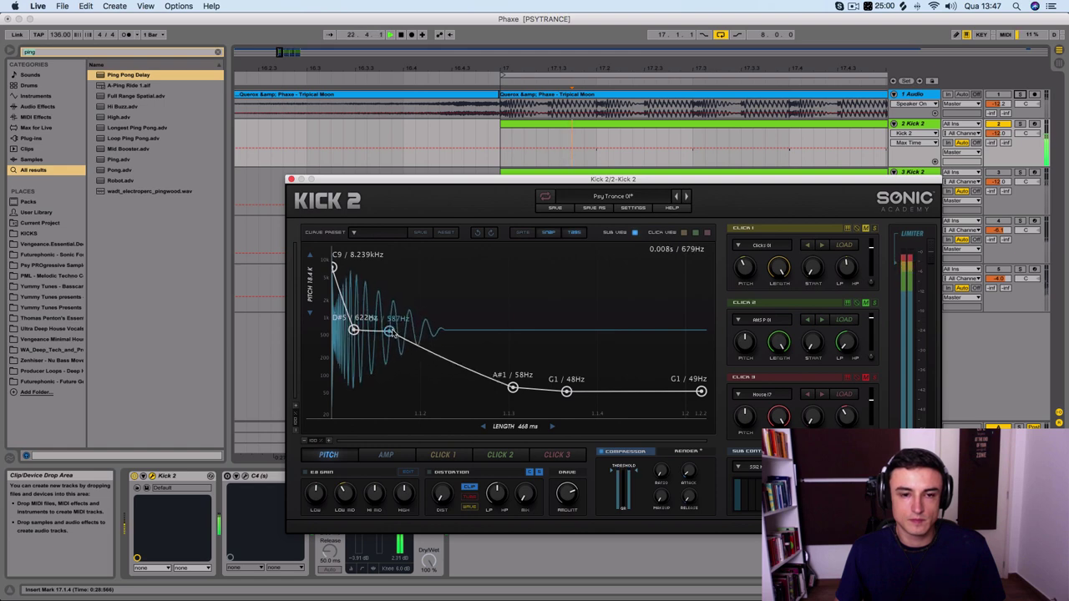
{"action": "left_click_drag", "start_coordinate": [443, 365], "coordinate": [460, 391]}
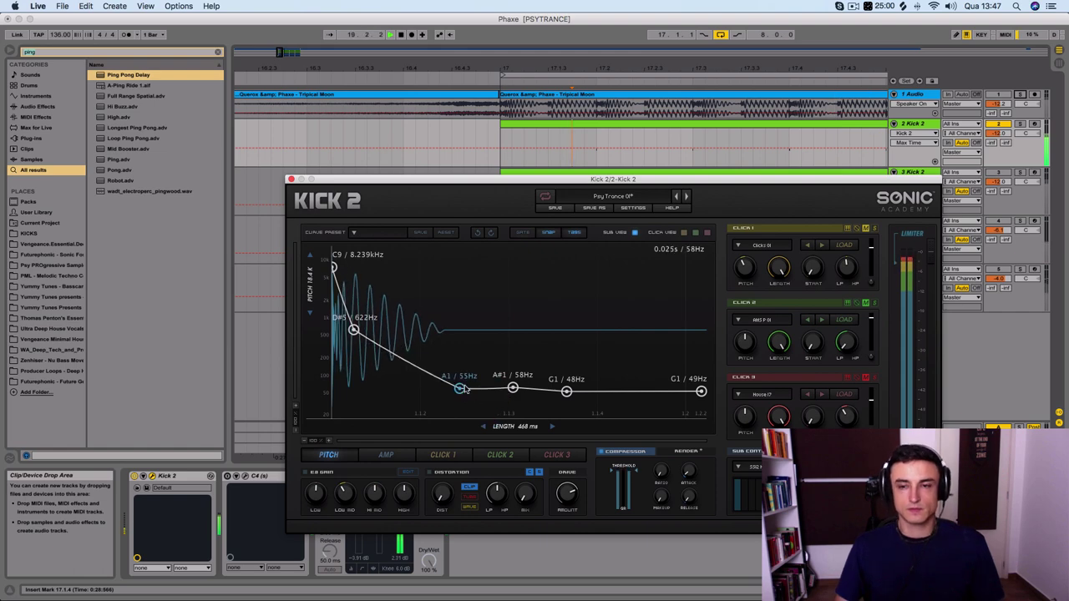
Step: Check the reference track and set the first four pitch points to D#7 (2.489 kHz), A#3 (233 Hz), C2 (65 Hz) and A1 (55 Hz)
{"action": "left_click", "coordinate": [1020, 94]}
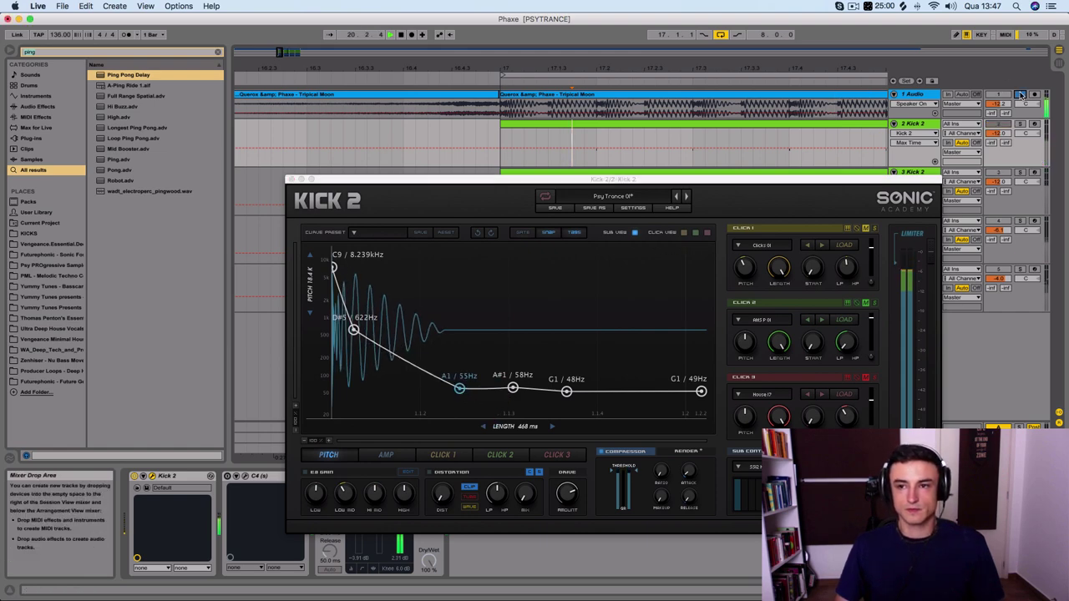
{"action": "left_click", "coordinate": [710, 125]}
{"action": "left_click_drag", "start_coordinate": [459, 390], "coordinate": [440, 391]}
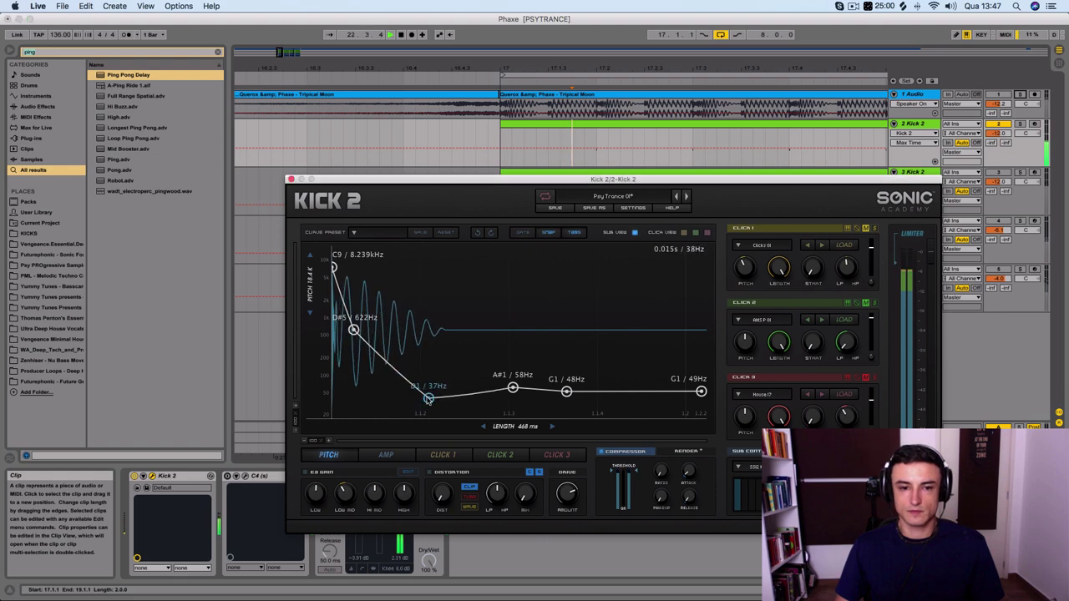
{"action": "left_click_drag", "start_coordinate": [512, 390], "coordinate": [439, 386]}
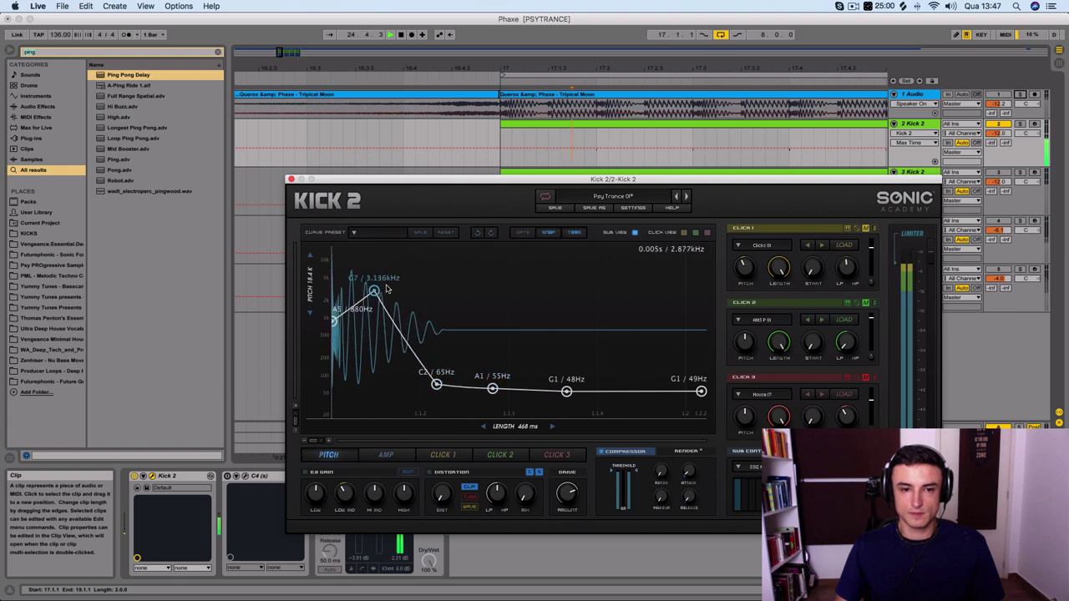
{"action": "left_click_drag", "start_coordinate": [377, 321], "coordinate": [377, 361]}
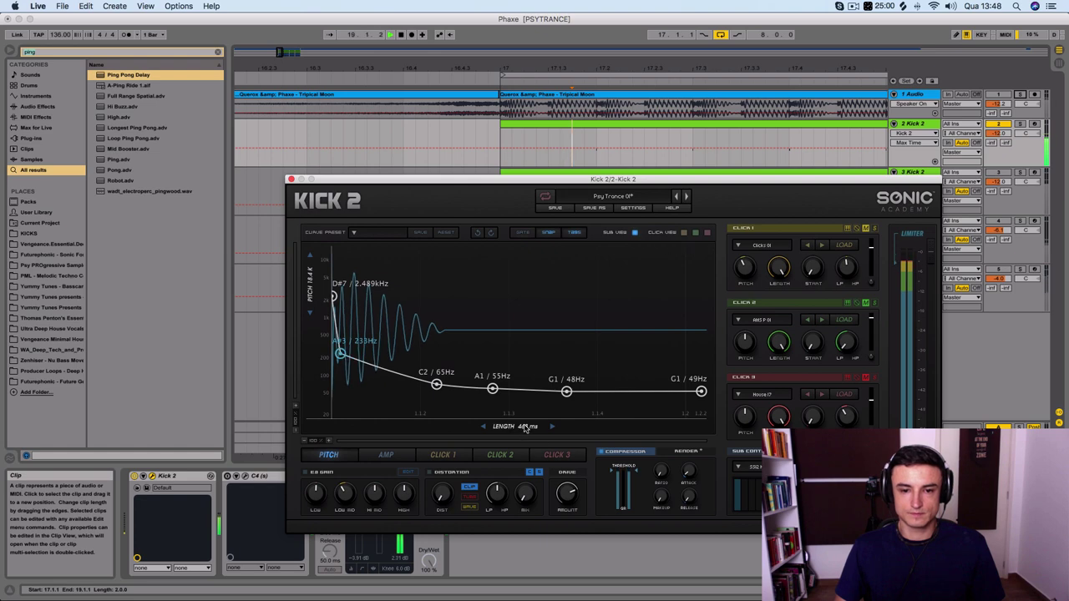
Step: Shorten the kick to 335 ms and set the second pitch point to G#3 (208 Hz) and the third to about 270 Hz
{"action": "left_click_drag", "start_coordinate": [525, 428], "coordinate": [525, 468]}
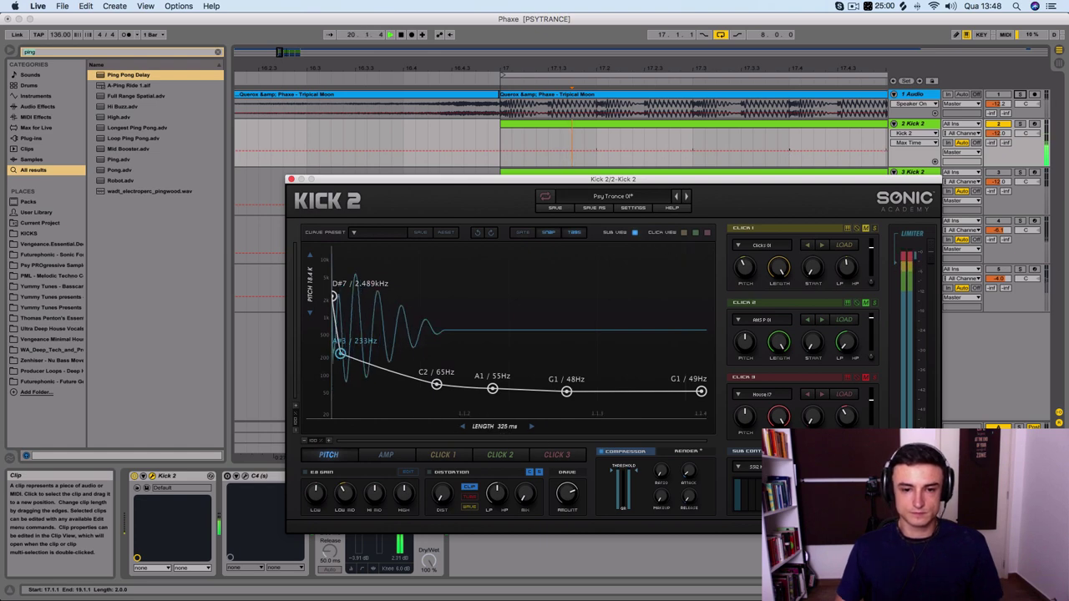
{"action": "left_click_drag", "start_coordinate": [340, 353], "coordinate": [353, 358]}
{"action": "left_click_drag", "start_coordinate": [436, 385], "coordinate": [374, 355]}
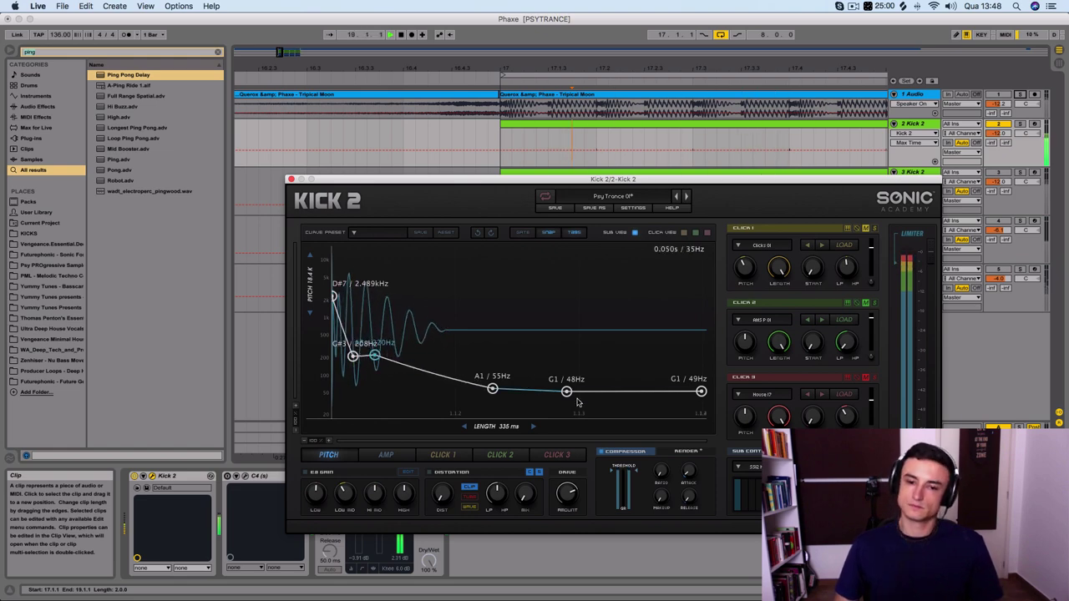
Step: Delete the fifth pitch point, move the fourth earlier to D3 (147 Hz), and add a G1 (49 Hz) point before the last one
{"action": "mouse_move", "coordinate": [567, 391]}
{"action": "left_mouse_down"}
{"action": "mouse_move", "coordinate": [566, 358]}
{"action": "mouse_move", "coordinate": [569, 390]}
{"action": "left_mouse_up"}
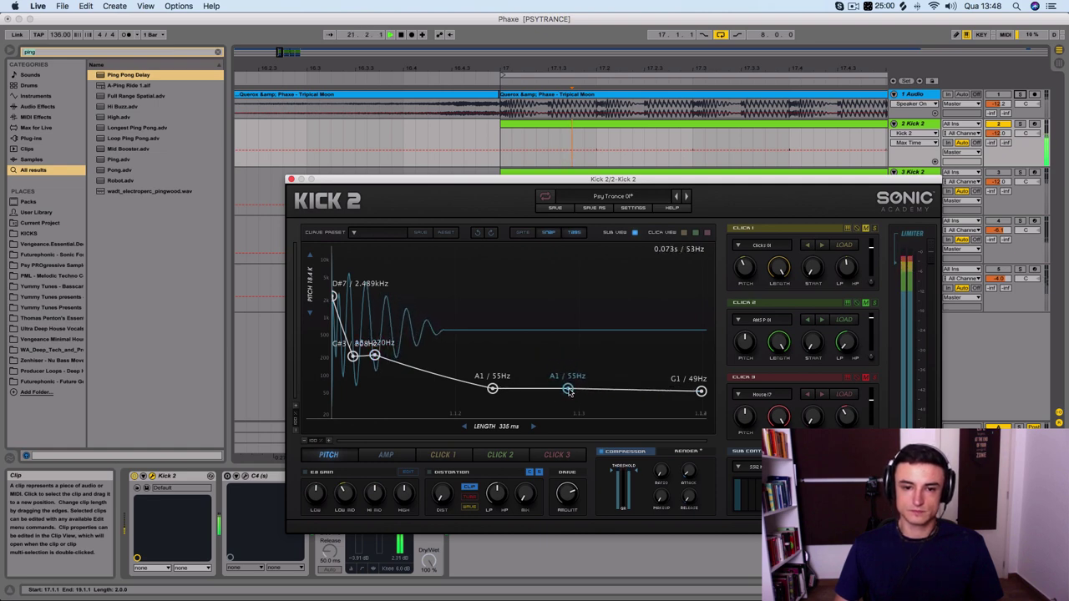
{"action": "double_click", "coordinate": [568, 390]}
{"action": "left_click_drag", "start_coordinate": [496, 393], "coordinate": [426, 384]}
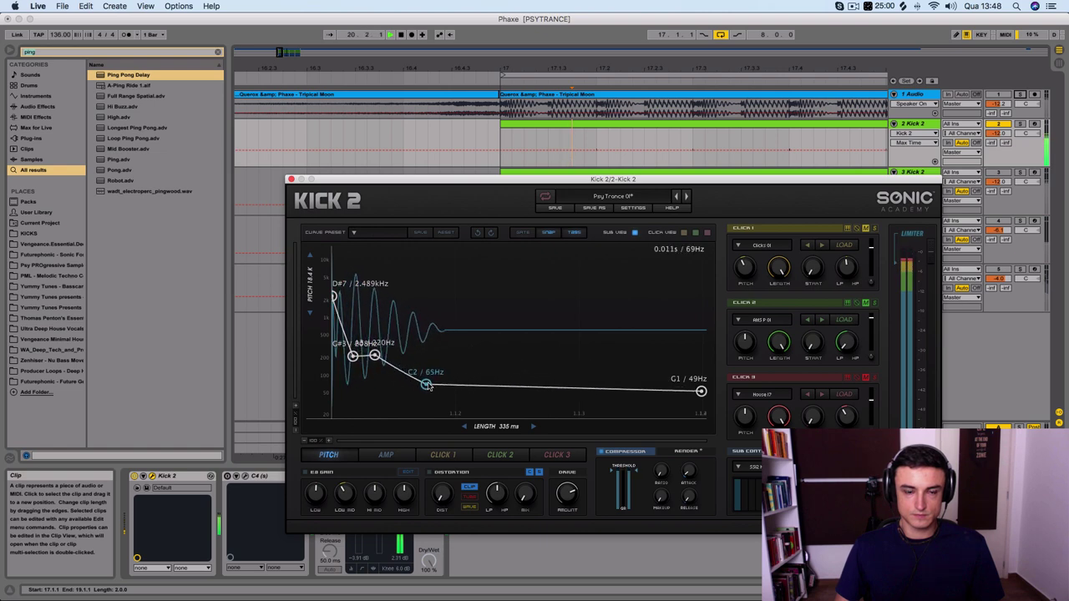
{"action": "left_click", "coordinate": [563, 391]}
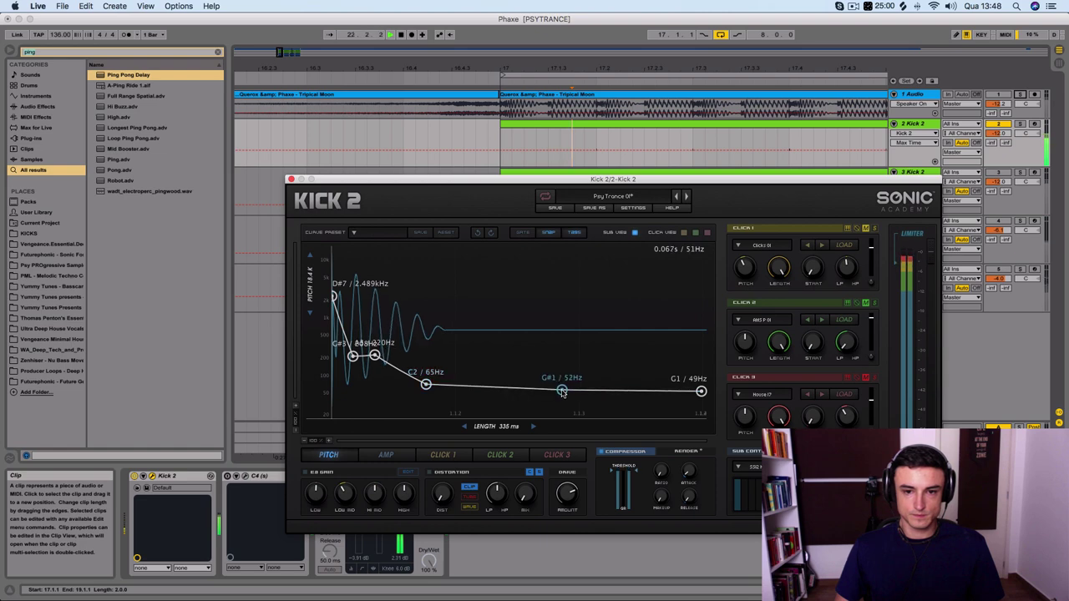
{"action": "left_click_drag", "start_coordinate": [563, 391], "coordinate": [564, 393]}
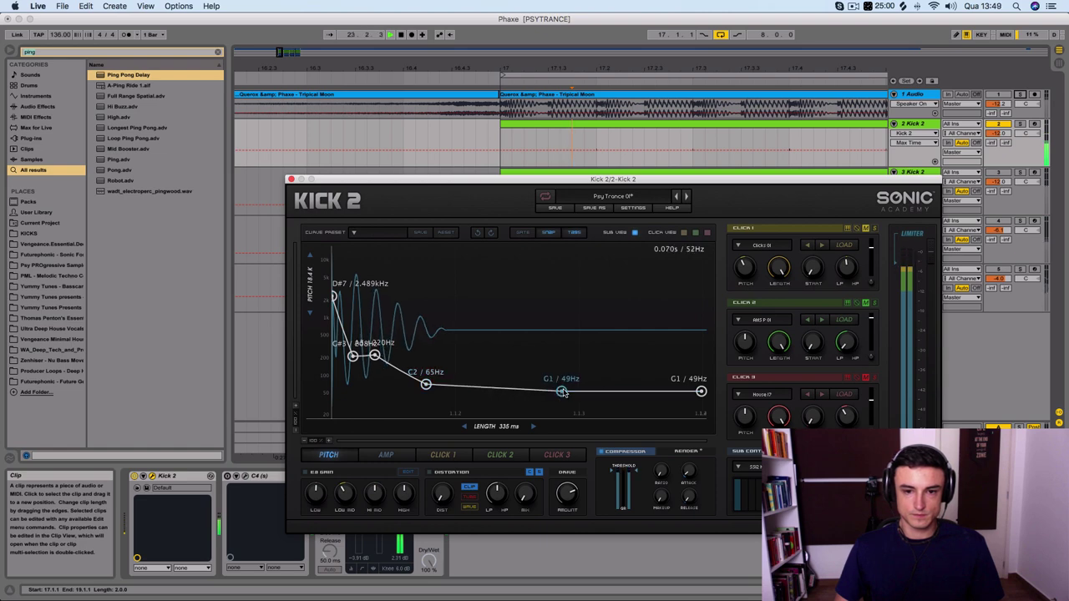
{"action": "left_click_drag", "start_coordinate": [426, 384], "coordinate": [424, 365]}
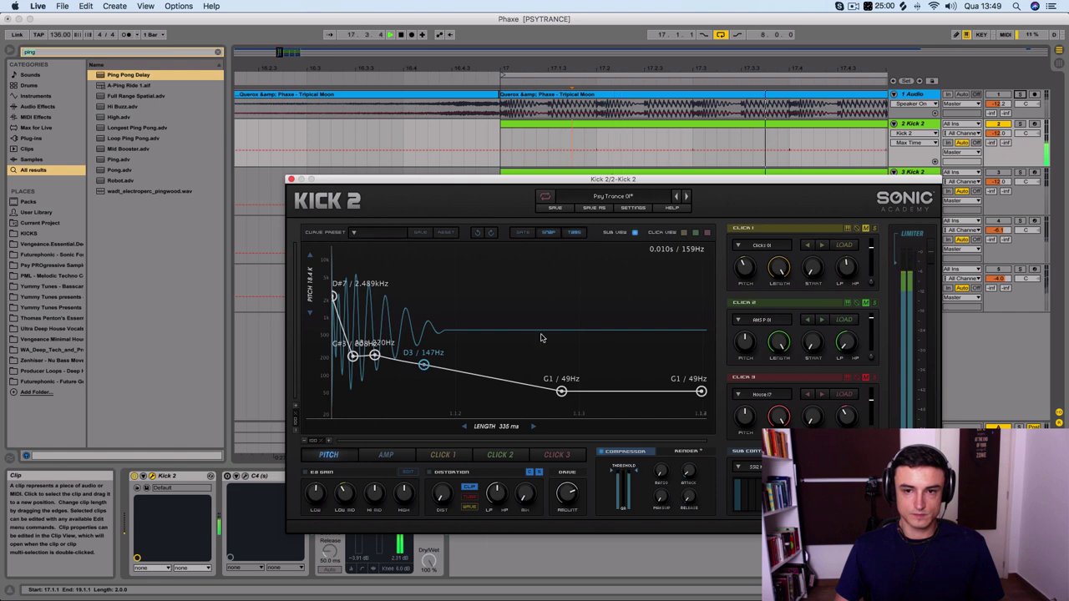
Step: Compare with the reference track and raise the first pitch point to D8 (4.699 kHz) and the third to D#4 (311 Hz)
{"action": "left_click", "coordinate": [1019, 97]}
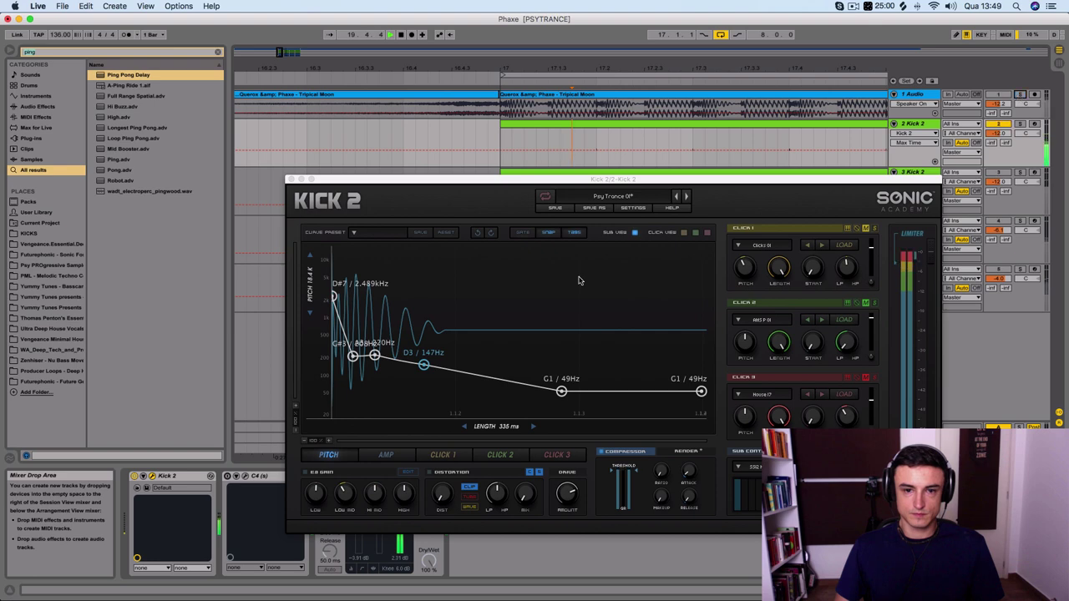
{"action": "mouse_move", "coordinate": [334, 296]}
{"action": "left_mouse_down"}
{"action": "mouse_move", "coordinate": [333, 259]}
{"action": "mouse_move", "coordinate": [333, 281]}
{"action": "left_mouse_up"}
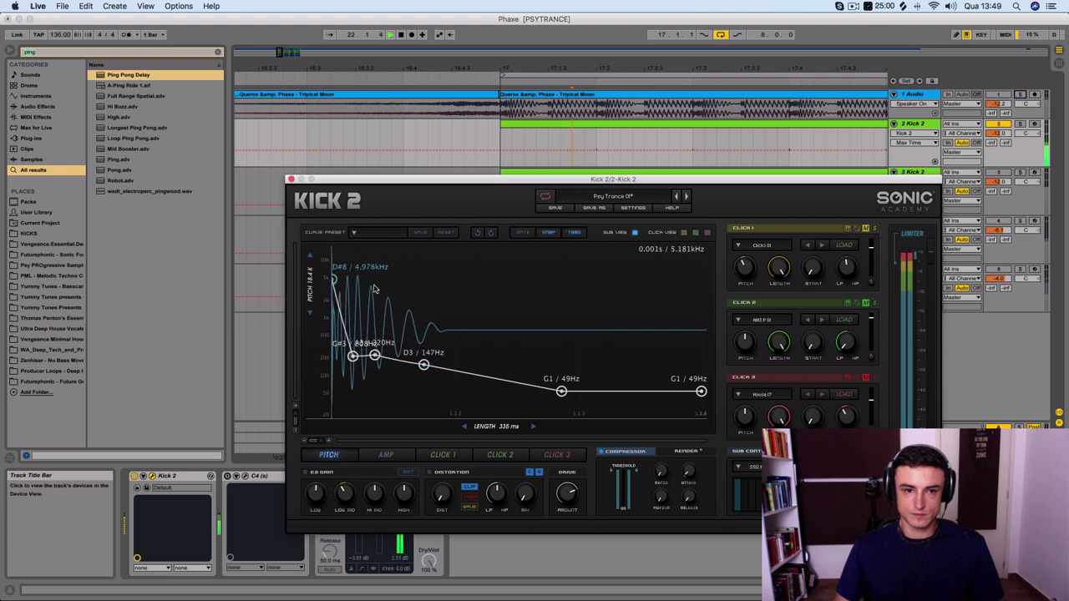
{"action": "mouse_move", "coordinate": [378, 359]}
{"action": "left_mouse_down"}
{"action": "mouse_move", "coordinate": [381, 328]}
{"action": "mouse_move", "coordinate": [382, 377]}
{"action": "mouse_move", "coordinate": [384, 349]}
{"action": "left_mouse_up"}
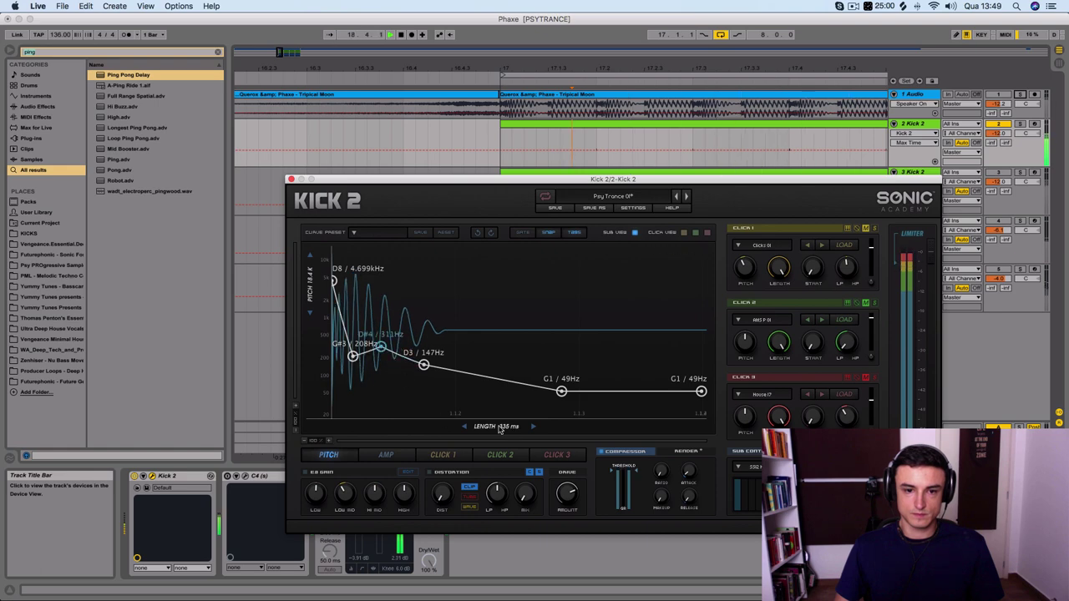
Step: Move the third amp envelope point earlier to 0.88 and raise the fourth to 0.58 for a longer tail
{"action": "left_click", "coordinate": [385, 455]}
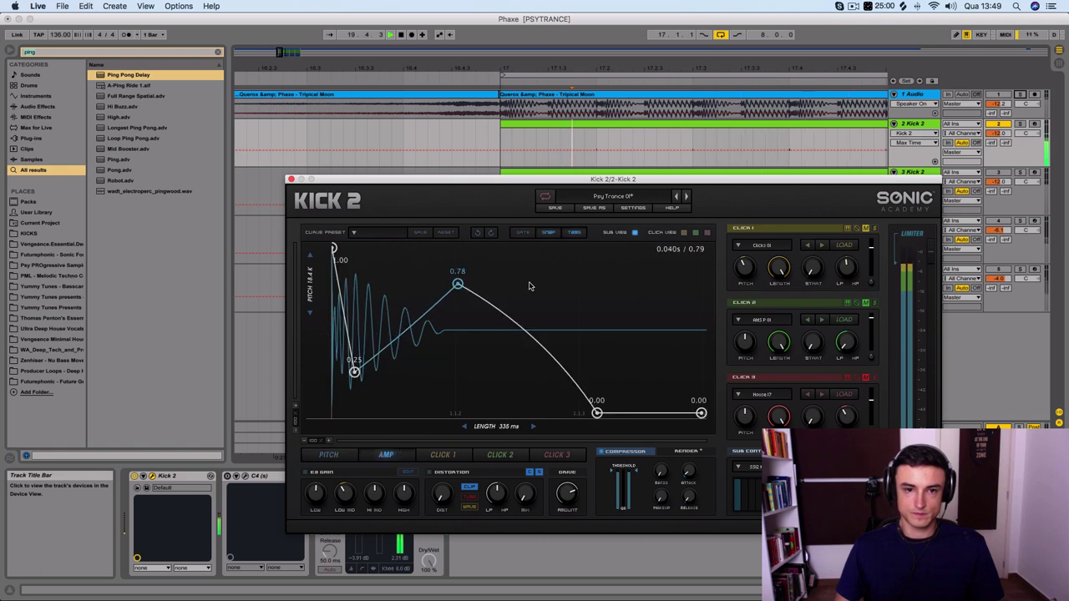
{"action": "left_click_drag", "start_coordinate": [460, 286], "coordinate": [433, 268]}
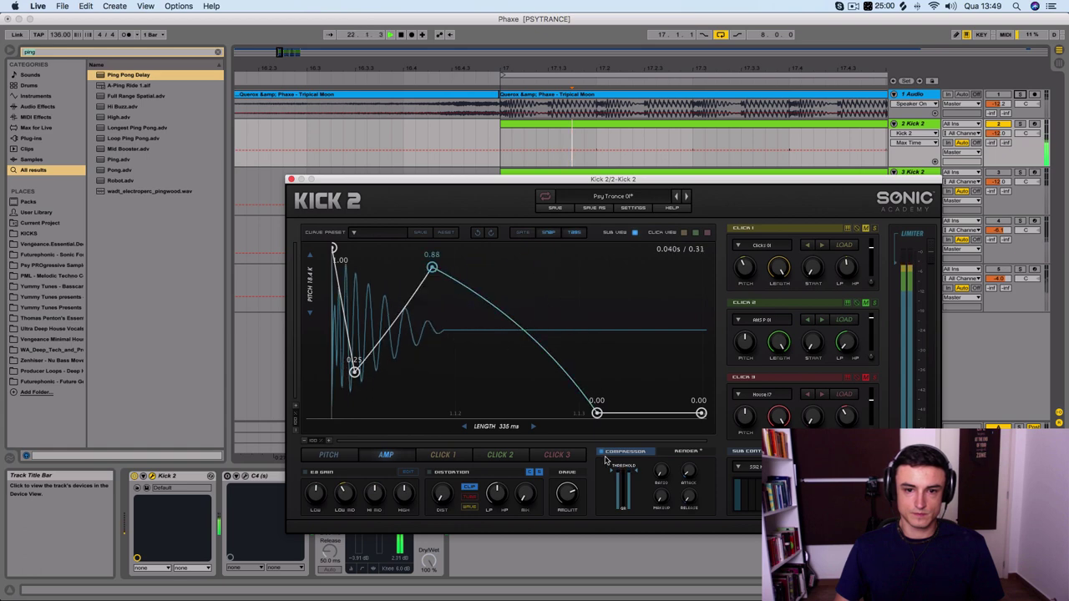
{"action": "left_click_drag", "start_coordinate": [596, 413], "coordinate": [540, 318]}
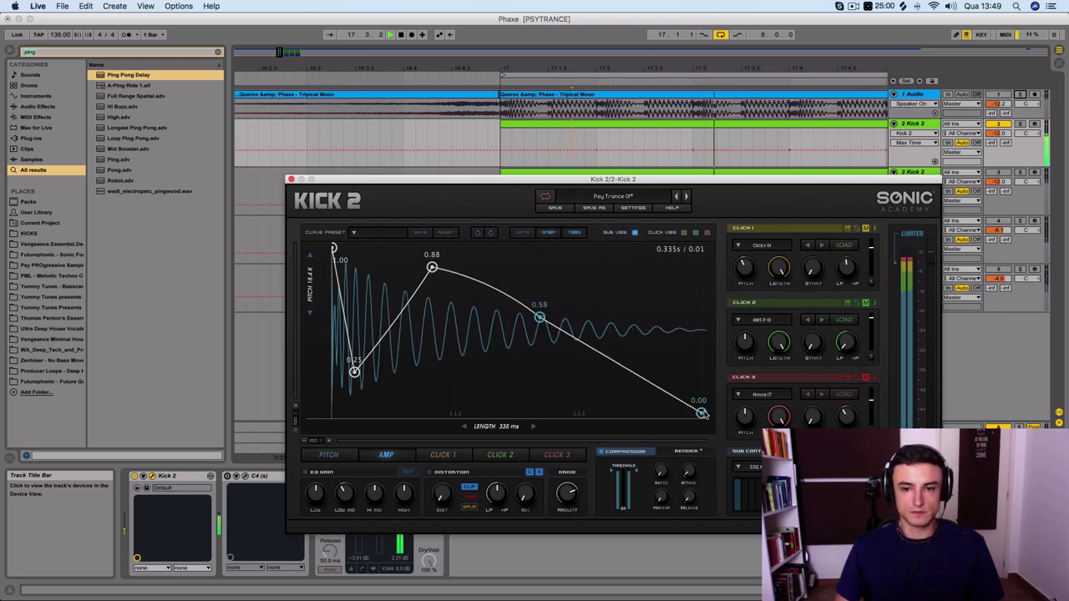
Step: Add an amp envelope point at 0.11 between the fourth and last points, leaving the last point at 0.00
{"action": "left_click_drag", "start_coordinate": [699, 413], "coordinate": [700, 398]}
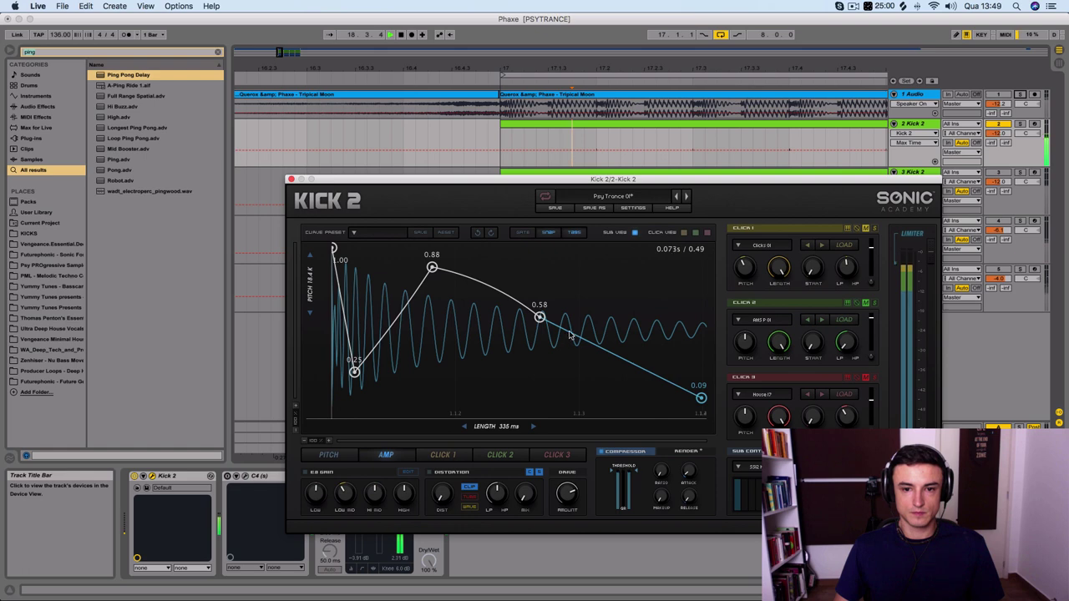
{"action": "left_click_drag", "start_coordinate": [570, 336], "coordinate": [595, 370]}
{"action": "left_click_drag", "start_coordinate": [700, 397], "coordinate": [700, 412]}
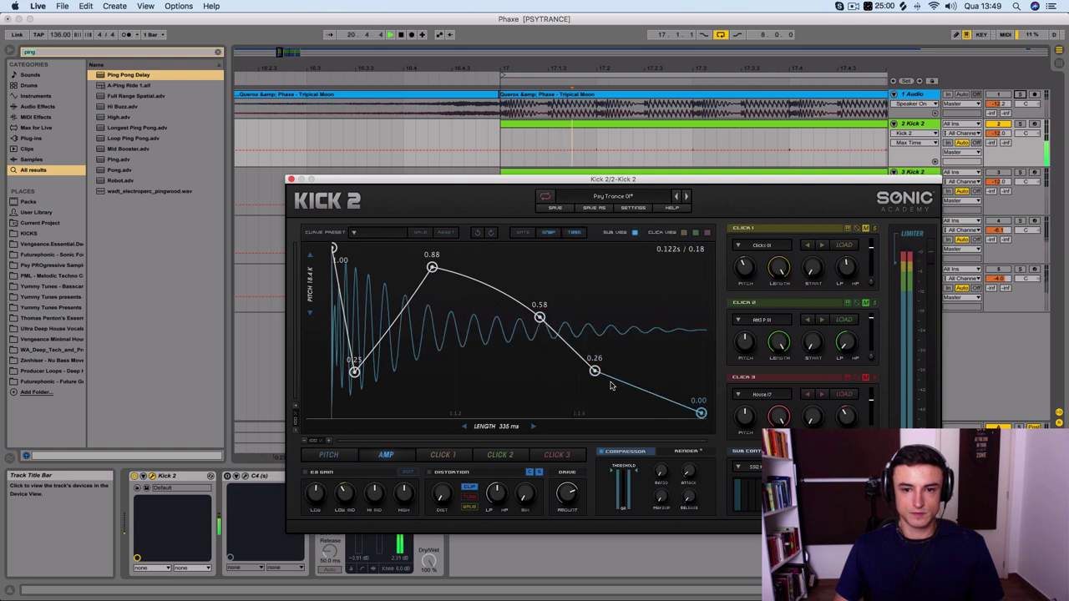
{"action": "left_click_drag", "start_coordinate": [595, 370], "coordinate": [585, 396]}
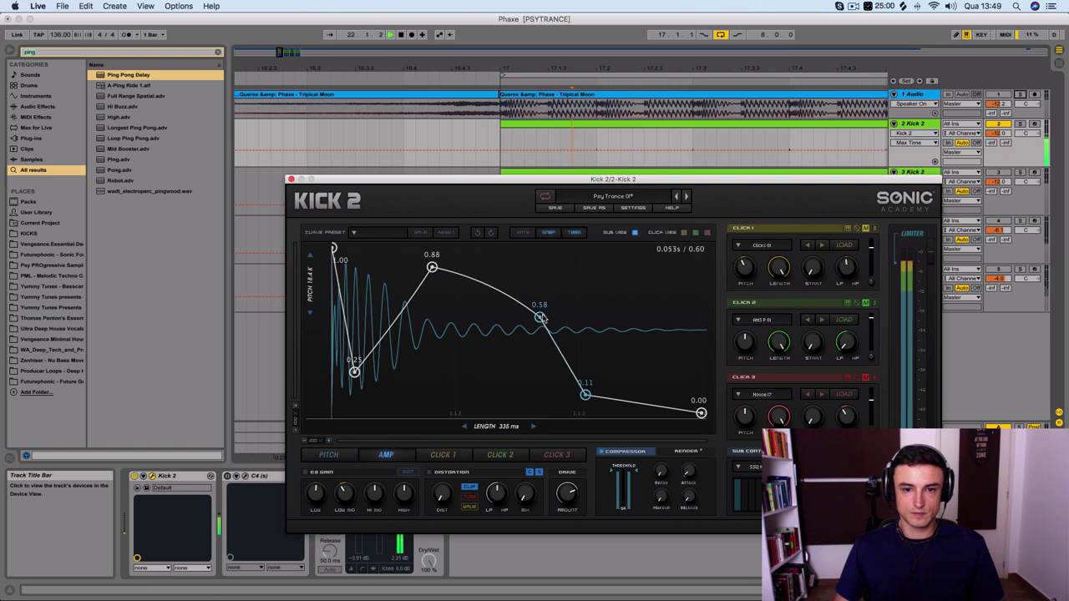
Step: Raise the fourth amp envelope point to 0.65, drop the fifth to 0.00, and bow the segment between them outward
{"action": "mouse_move", "coordinate": [542, 318]}
{"action": "left_mouse_down"}
{"action": "mouse_move", "coordinate": [578, 380]}
{"action": "mouse_move", "coordinate": [548, 307]}
{"action": "left_mouse_up"}
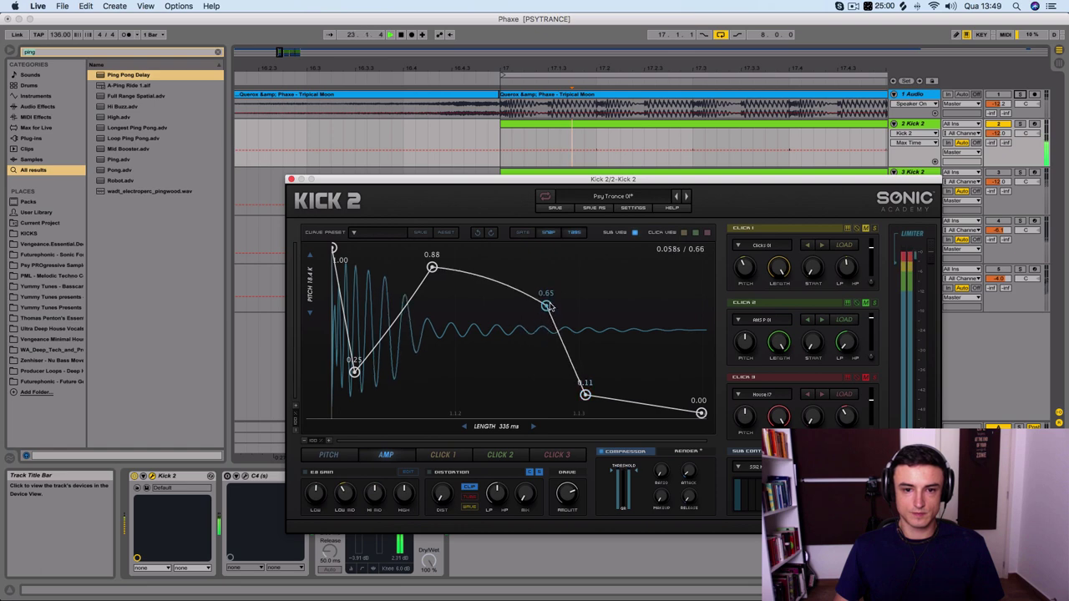
{"action": "left_click_drag", "start_coordinate": [585, 395], "coordinate": [604, 422]}
{"action": "left_click_drag", "start_coordinate": [574, 368], "coordinate": [564, 221]}
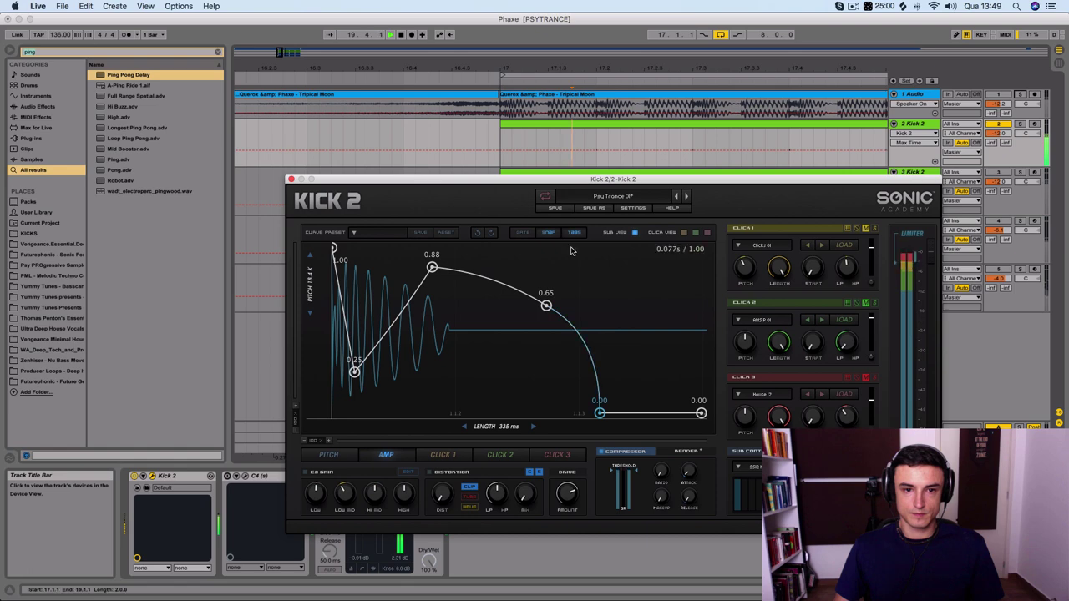
Step: Move the fourth amp envelope point earlier at 0.85 and shift the third slightly earlier at 0.91
{"action": "left_click_drag", "start_coordinate": [546, 307], "coordinate": [492, 308]}
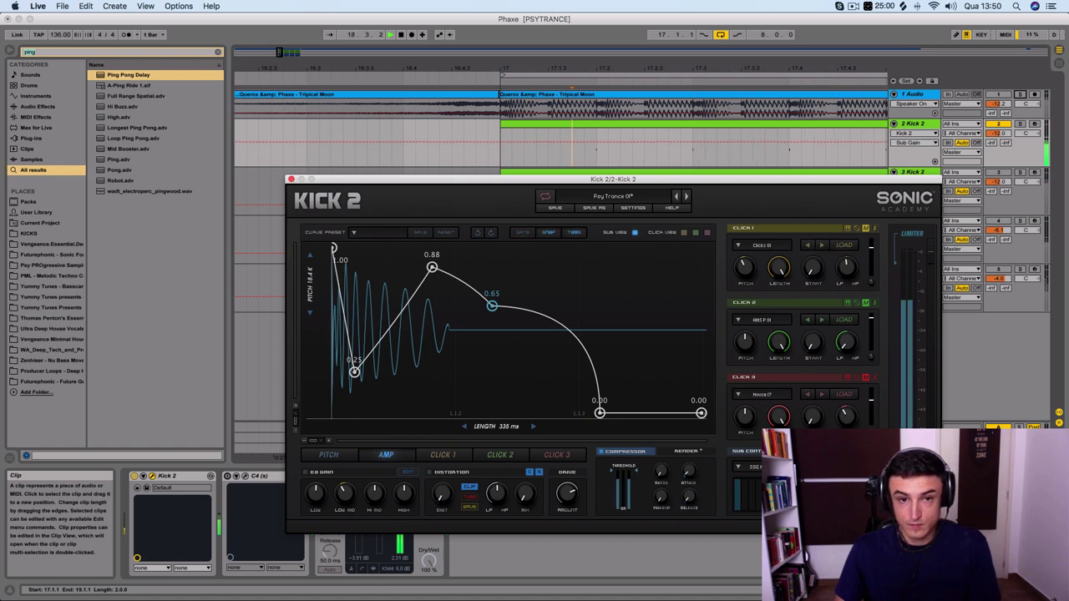
{"action": "mouse_move", "coordinate": [432, 268]}
{"action": "left_mouse_down"}
{"action": "mouse_move", "coordinate": [424, 240]}
{"action": "mouse_move", "coordinate": [421, 262]}
{"action": "left_mouse_up"}
{"action": "left_click_drag", "start_coordinate": [492, 306], "coordinate": [497, 272]}
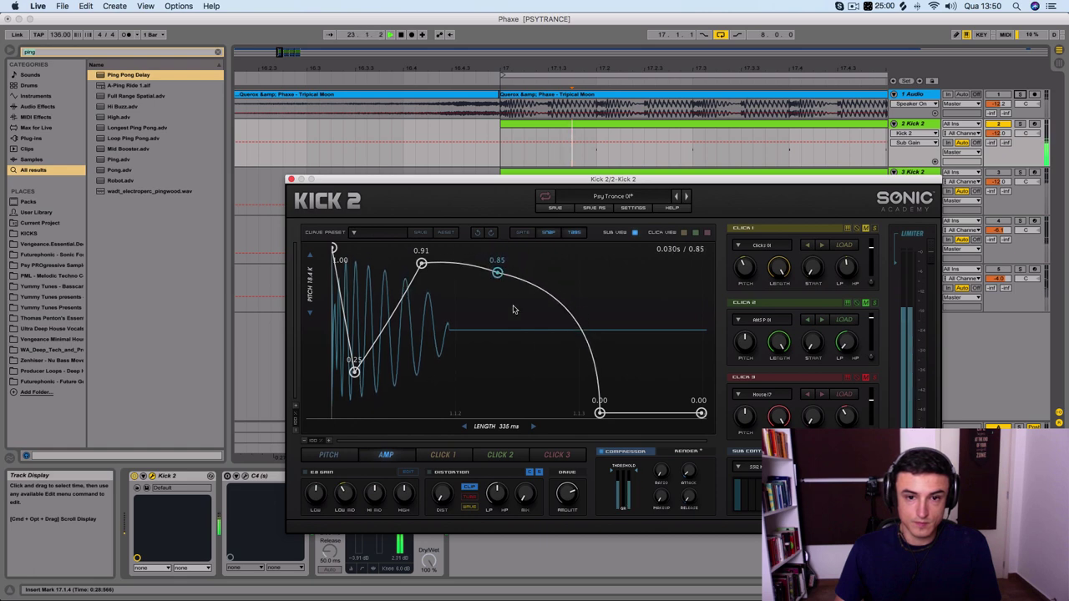
Step: Move the fifth amp envelope point later at 0.02 and flatten the curve leading into it
{"action": "left_click_drag", "start_coordinate": [600, 413], "coordinate": [637, 397]}
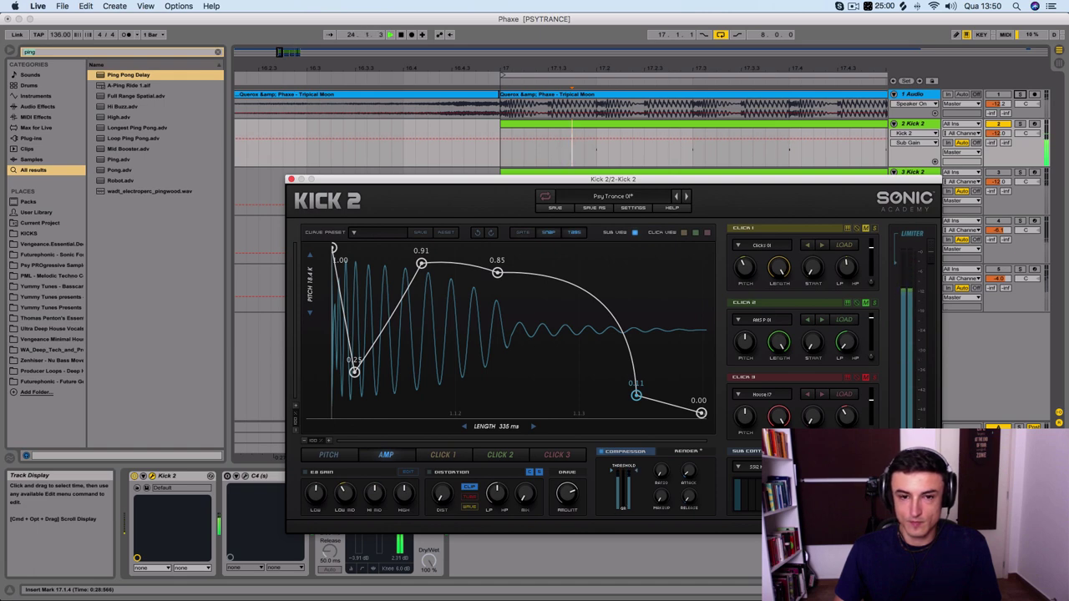
{"action": "left_click_drag", "start_coordinate": [597, 311], "coordinate": [487, 362]}
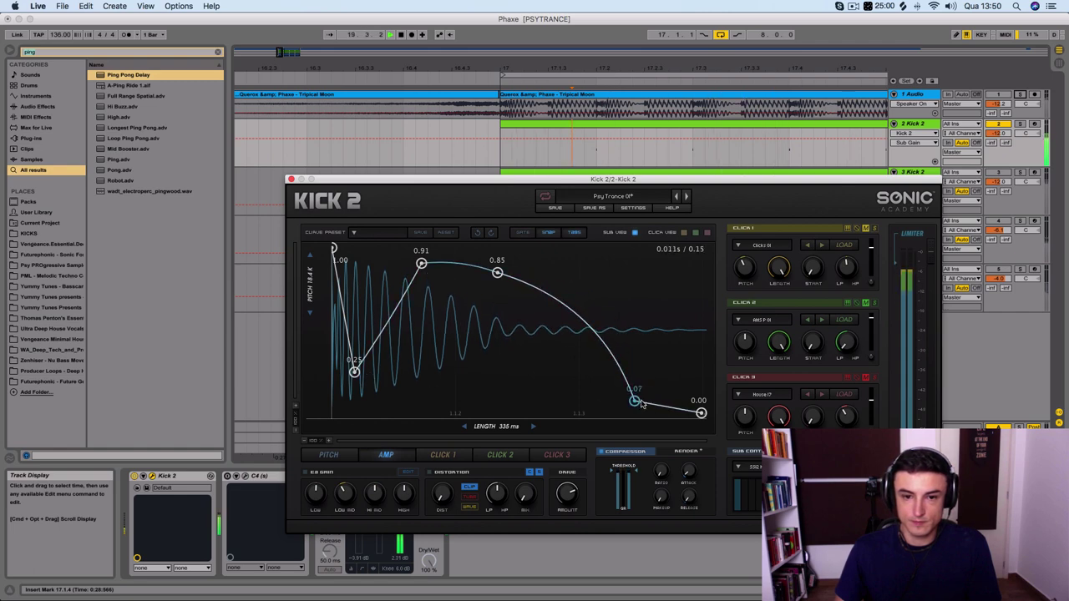
{"action": "left_click_drag", "start_coordinate": [635, 401], "coordinate": [636, 416]}
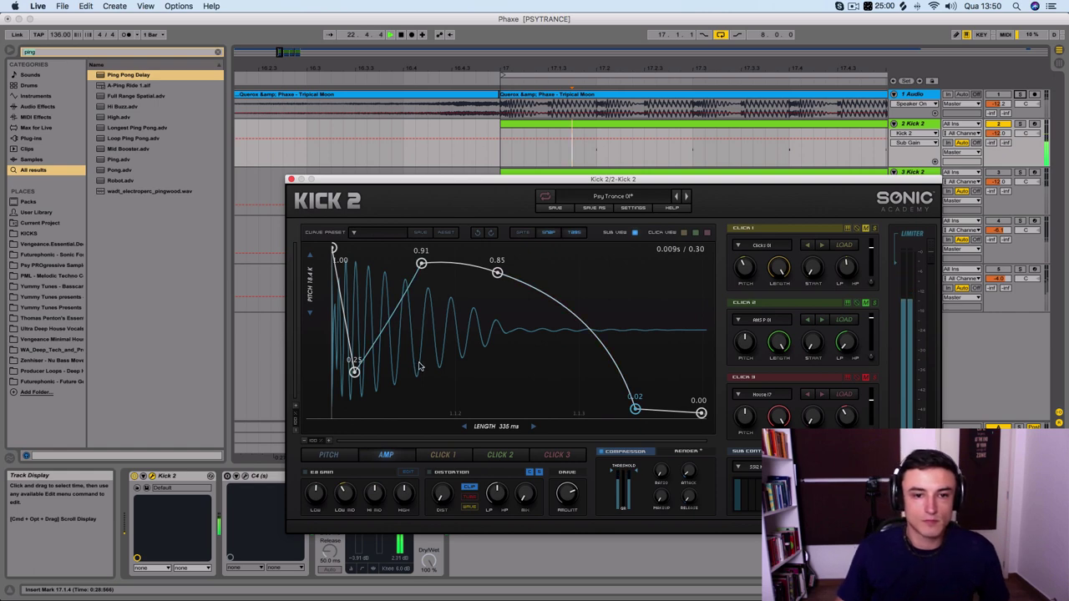
Step: Compare the soloed reference track with the soloed kick and stop playback
{"action": "left_click", "coordinate": [1021, 96]}
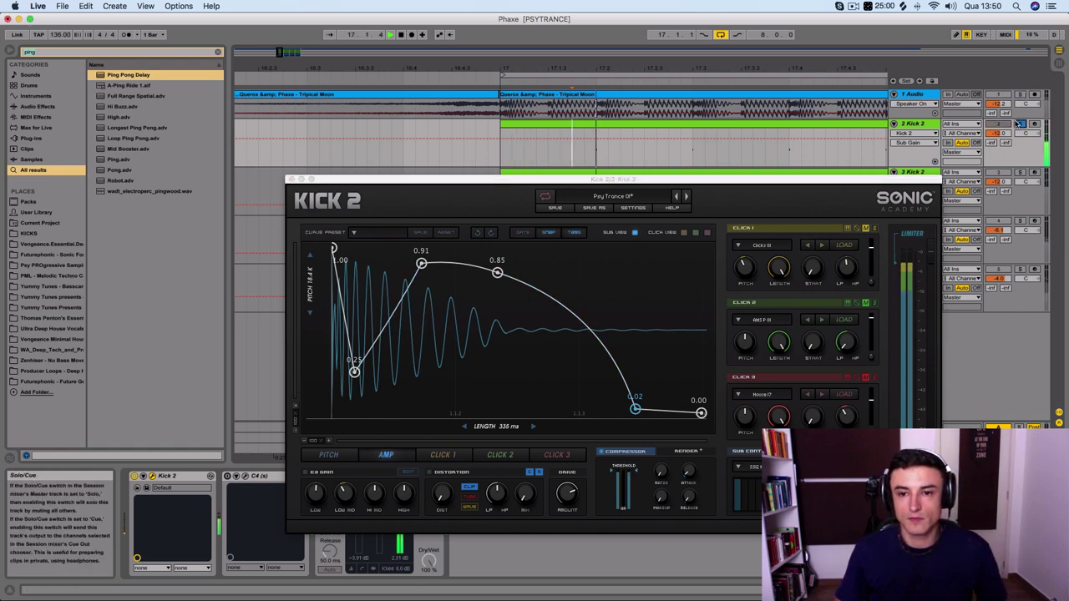
{"action": "left_click", "coordinate": [1019, 123]}
{"action": "key", "text": "space"}
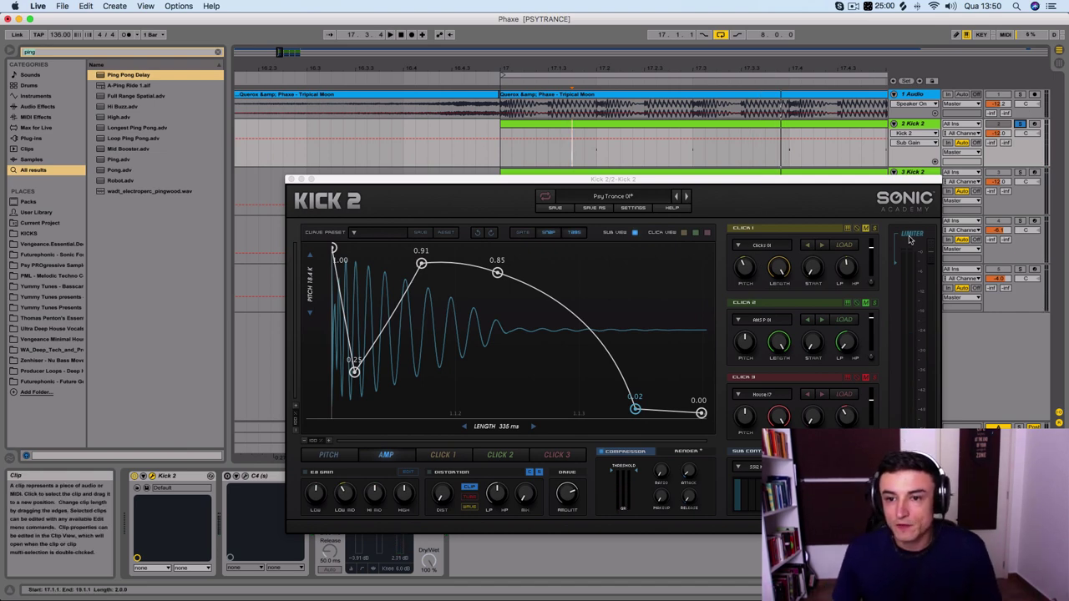
Step: Unmute Click 2 and load the factory Hats 33 sample into it
{"action": "left_click", "coordinate": [867, 305]}
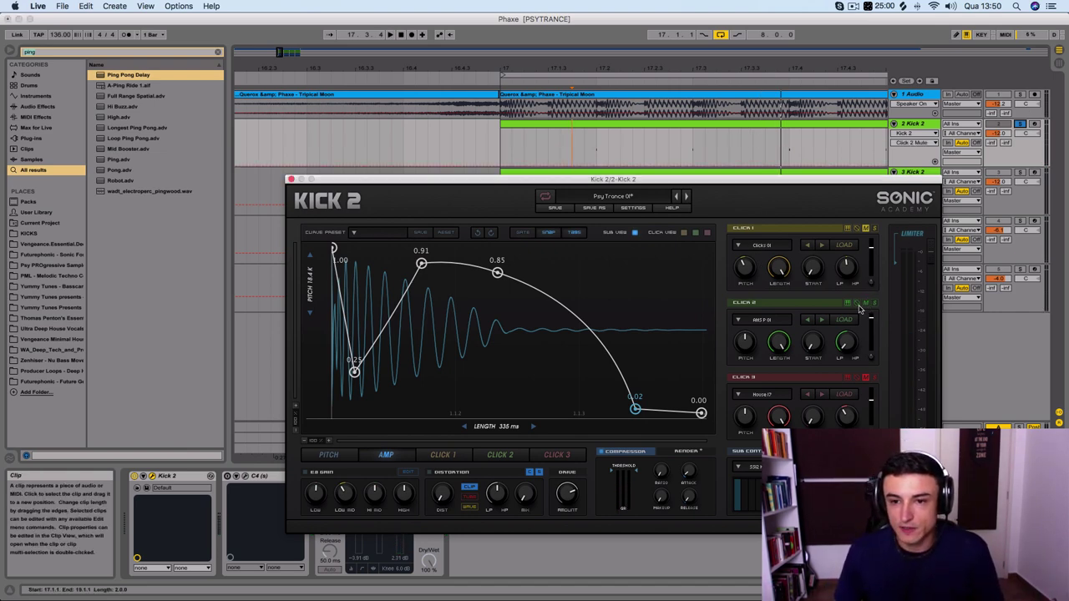
{"action": "left_click", "coordinate": [785, 321]}
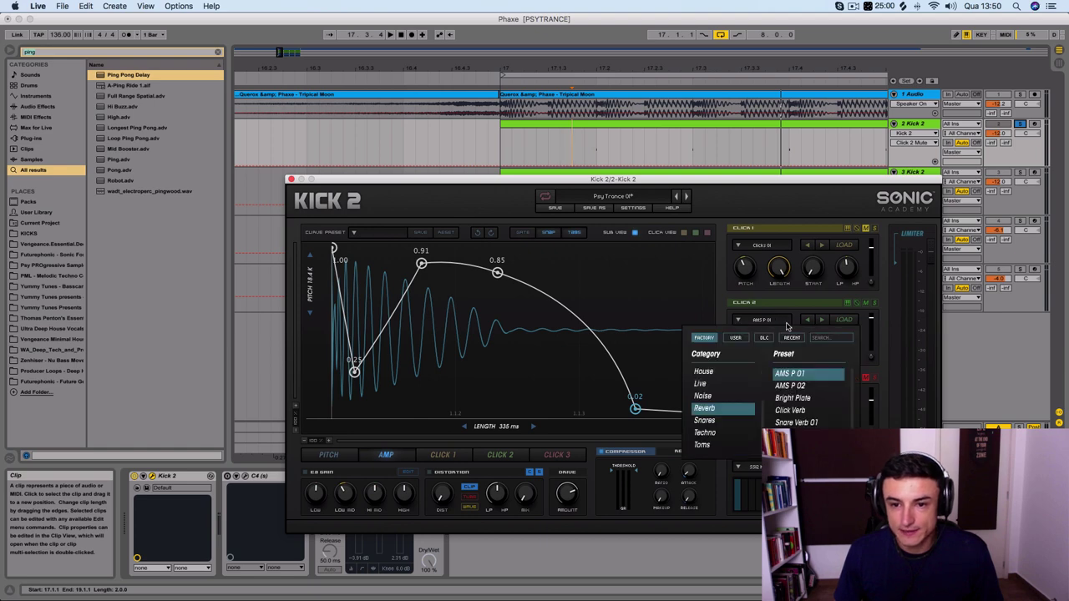
{"action": "left_click", "coordinate": [706, 433]}
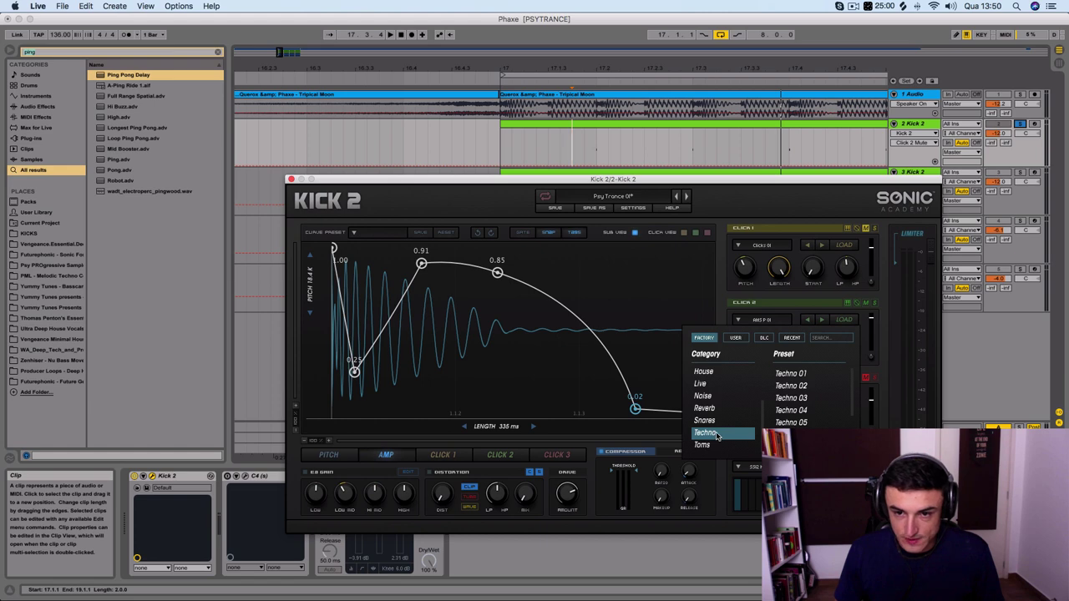
{"action": "scroll", "coordinate": [715, 433], "scroll_direction": "up", "scroll_amount": 3}
{"action": "left_click", "coordinate": [718, 411]}
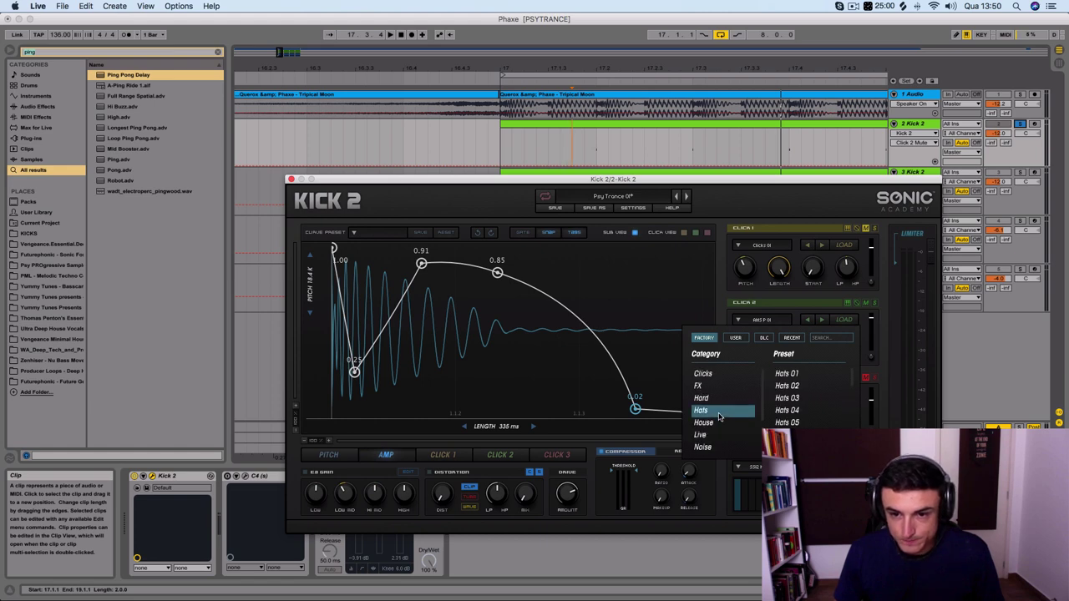
{"action": "scroll", "coordinate": [787, 397], "scroll_direction": "down", "scroll_amount": 9}
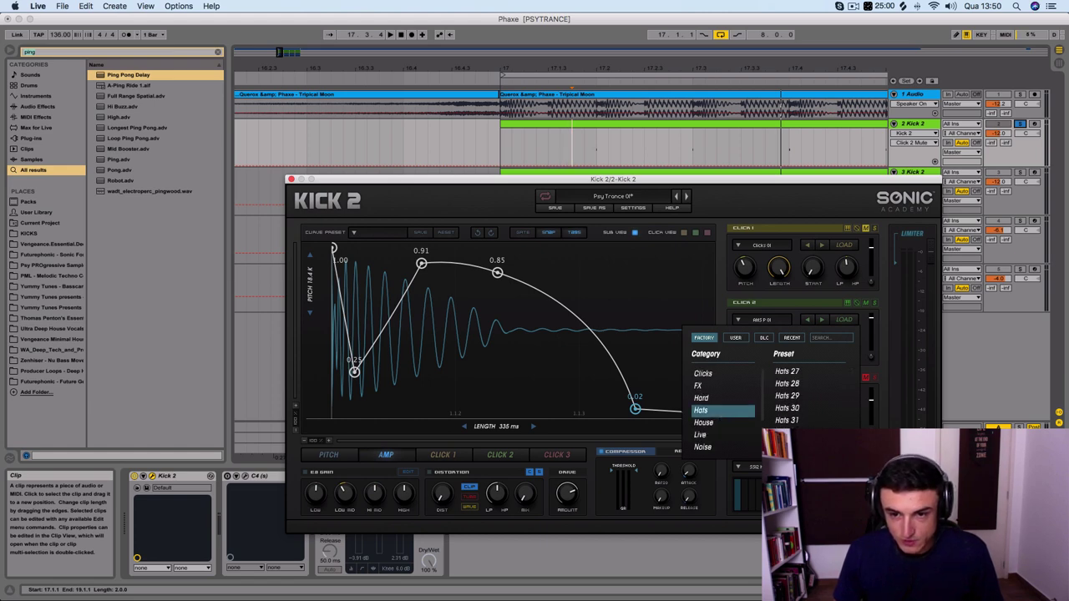
{"action": "left_click", "coordinate": [787, 444]}
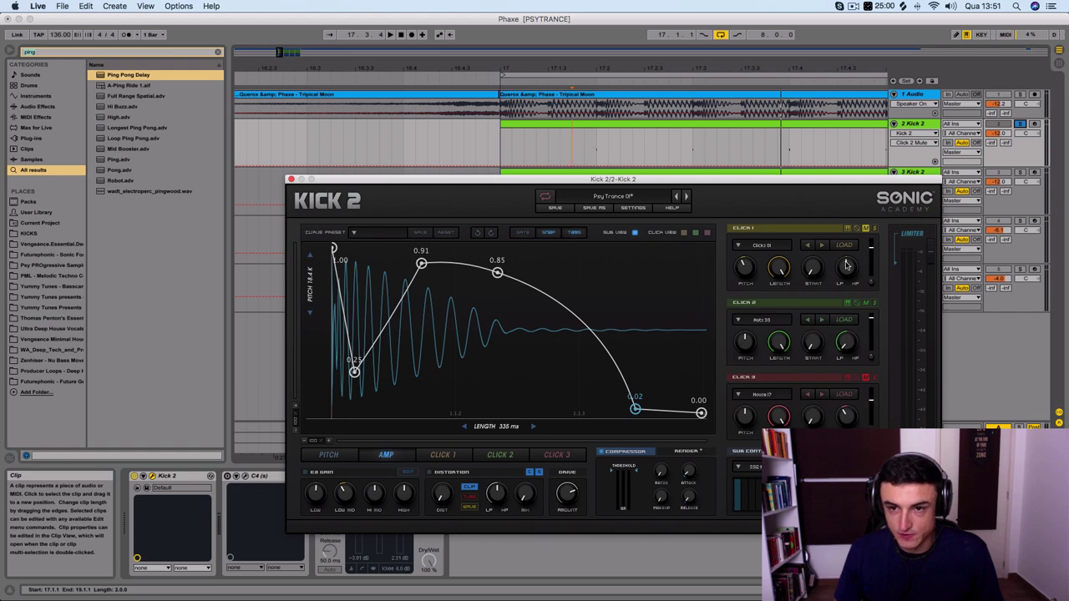
Step: Shift Click 2's filter toward high-pass during playback and lower its gain to slightly above -32.88 dB
{"action": "key", "text": "space"}
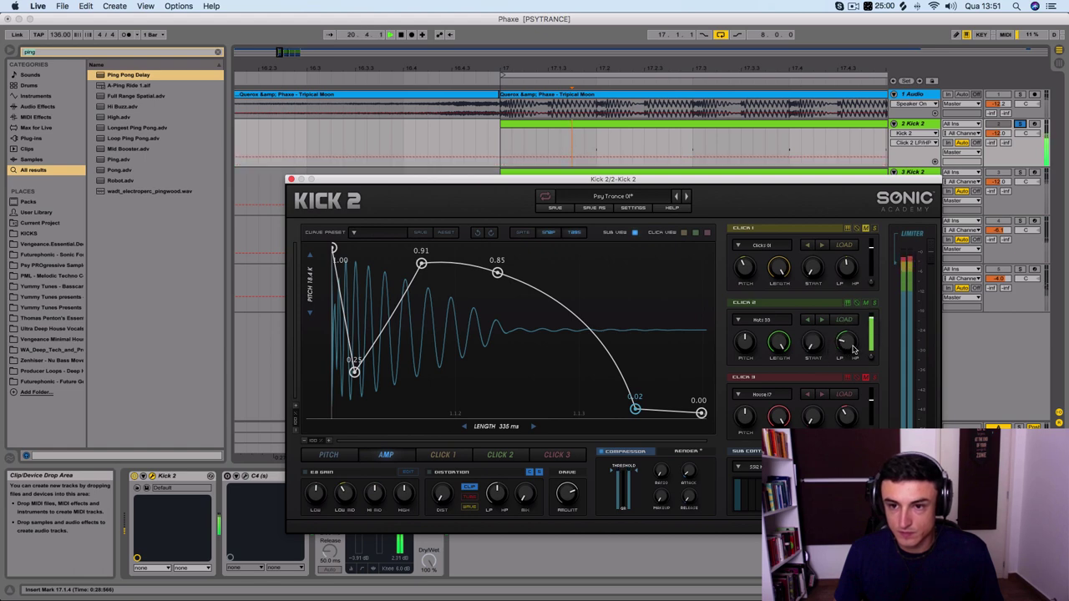
{"action": "left_click", "coordinate": [872, 337]}
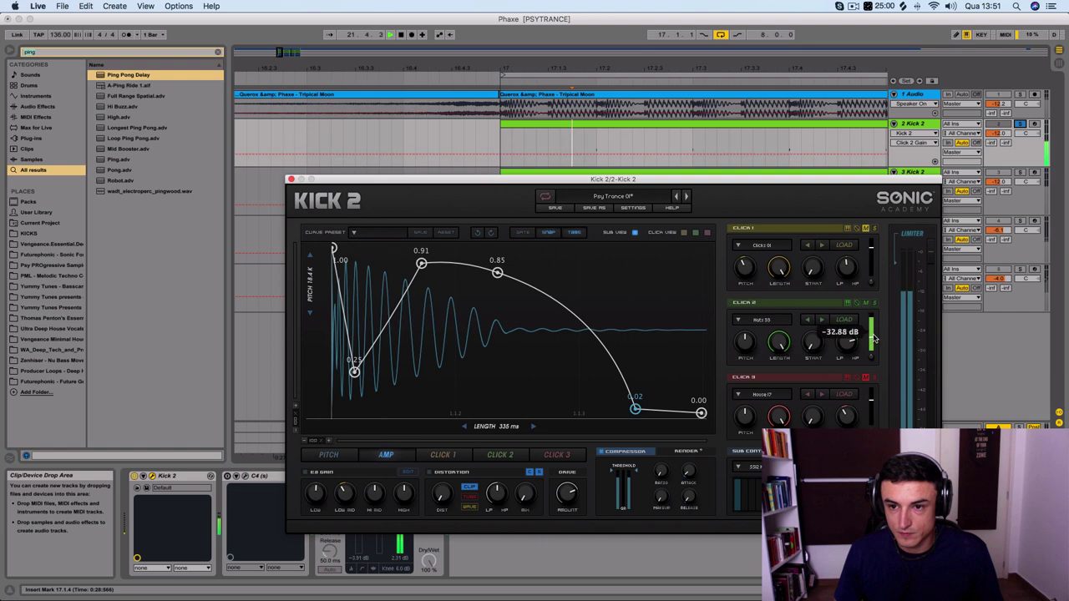
{"action": "left_click_drag", "start_coordinate": [873, 338], "coordinate": [873, 334]}
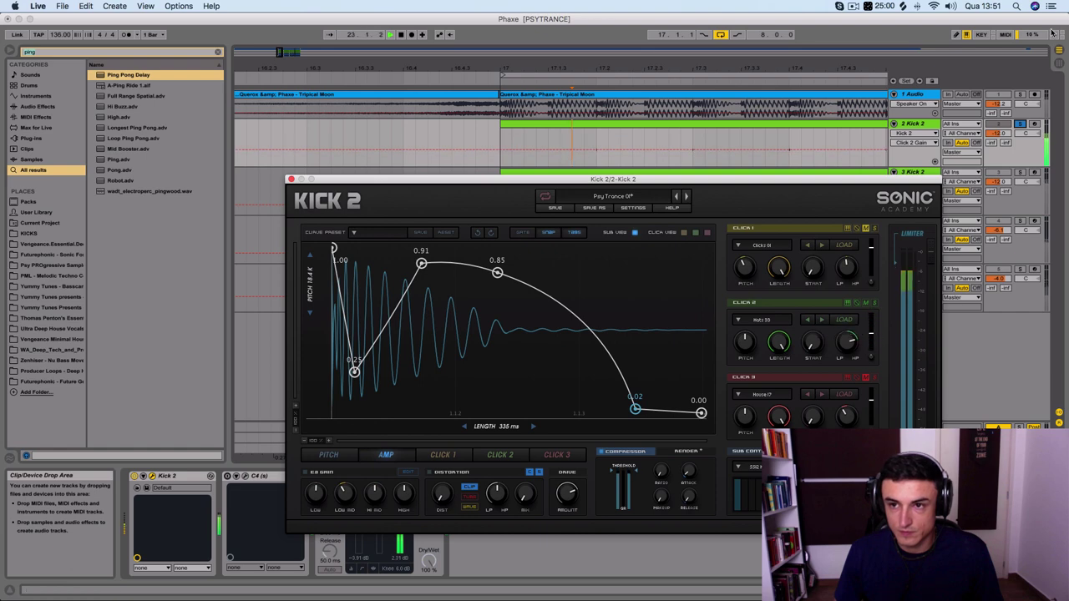
Step: Compare the kick with the soloed reference track and fine-tune Click 2's high-pass filter around 0.78
{"action": "left_click", "coordinate": [1022, 97]}
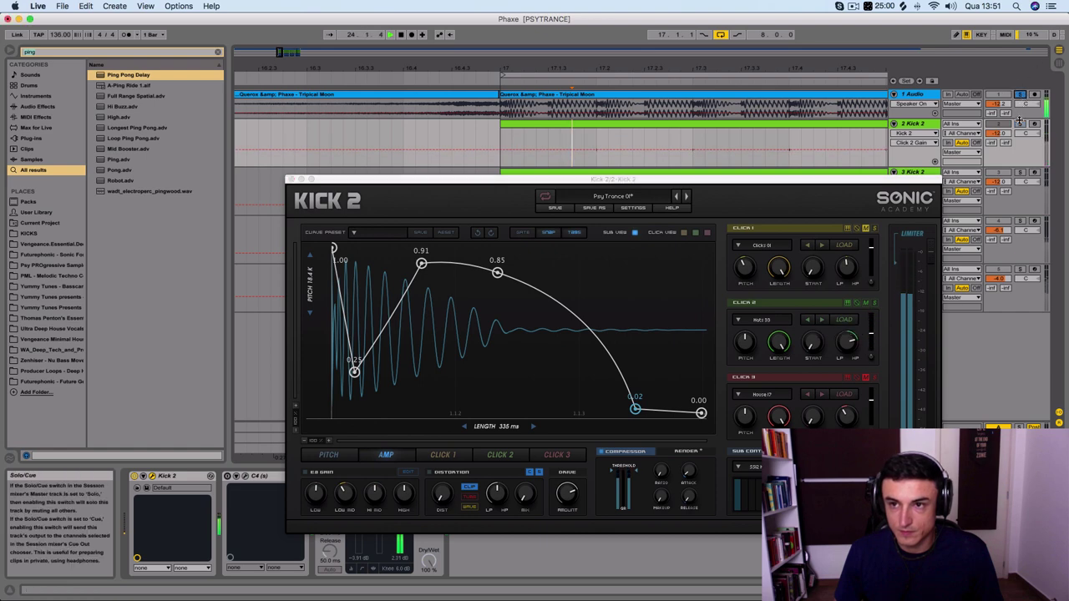
{"action": "left_click", "coordinate": [1020, 124]}
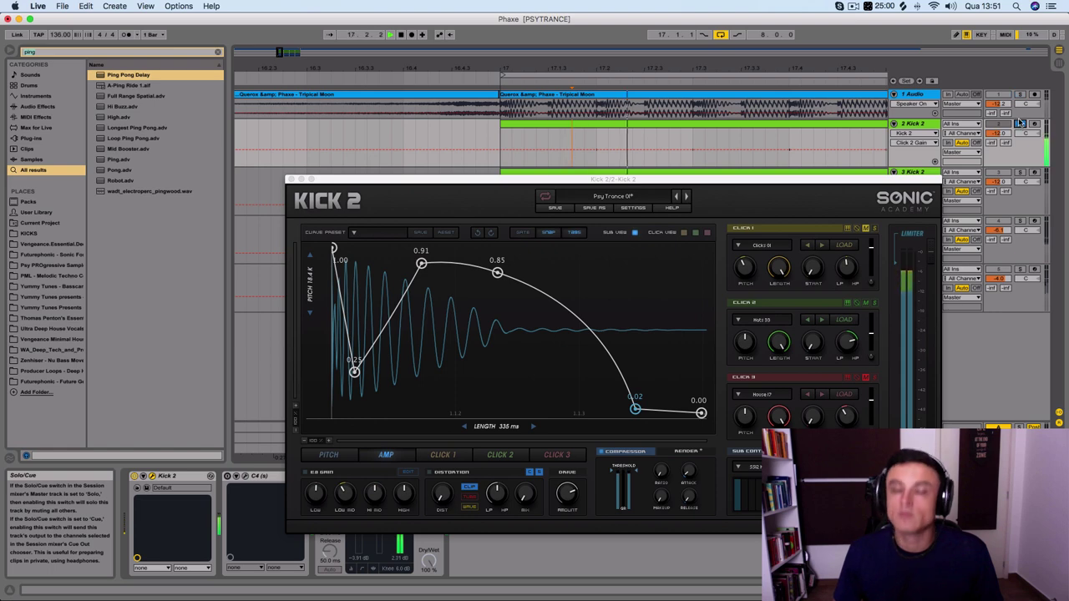
{"action": "left_click", "coordinate": [850, 339]}
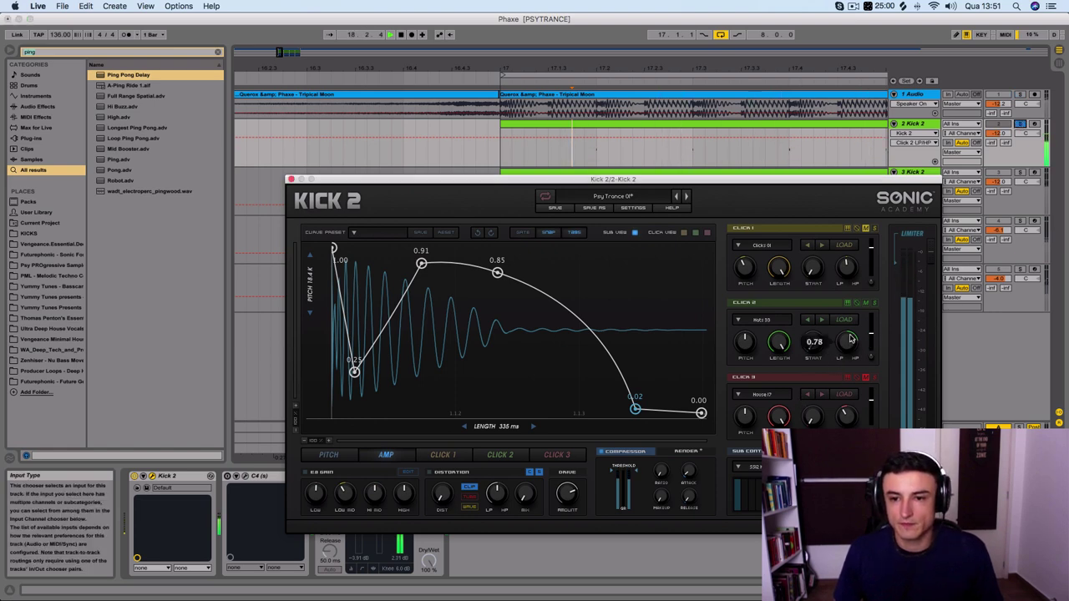
{"action": "left_click_drag", "start_coordinate": [850, 338], "coordinate": [846, 336]}
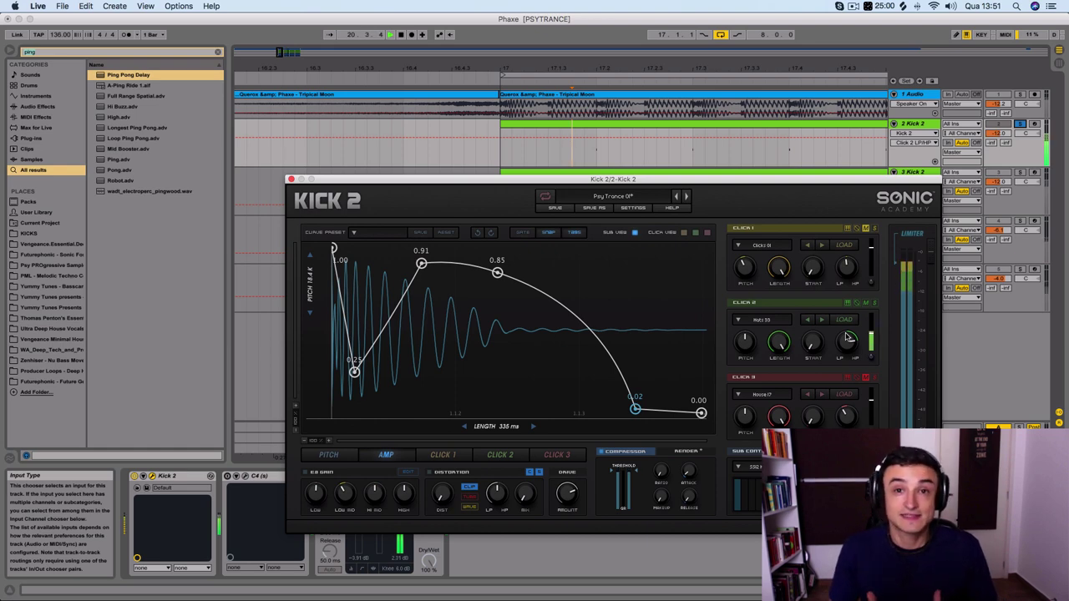
{"action": "key", "text": "space"}
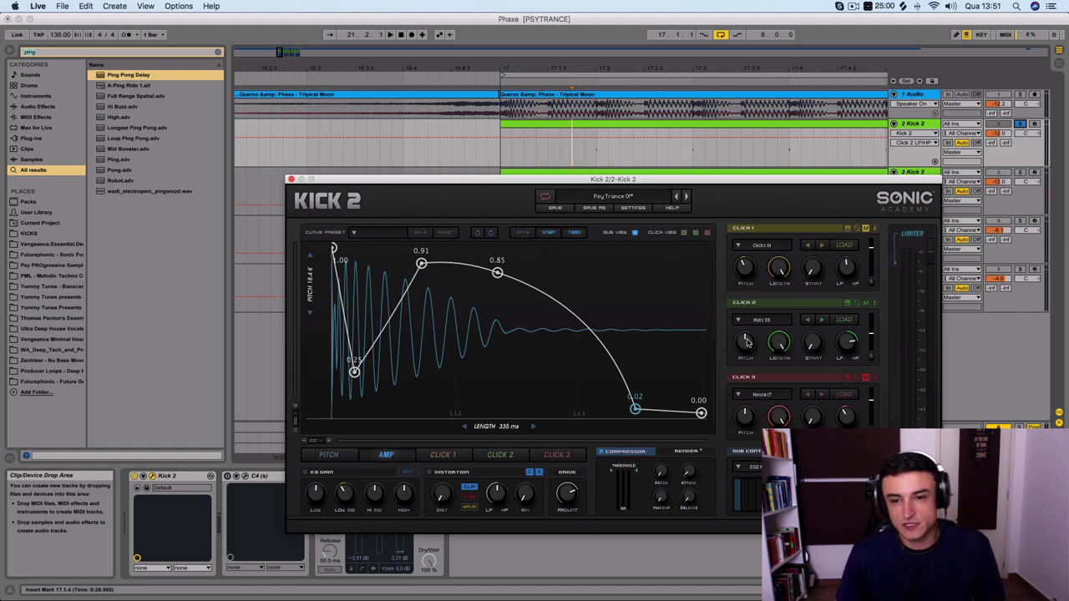
Step: Check Click 2's pitch at 1.00 during playback and adjust its high-pass filter to about 0.72
{"action": "key", "text": "space"}
{"action": "left_click", "coordinate": [747, 341]}
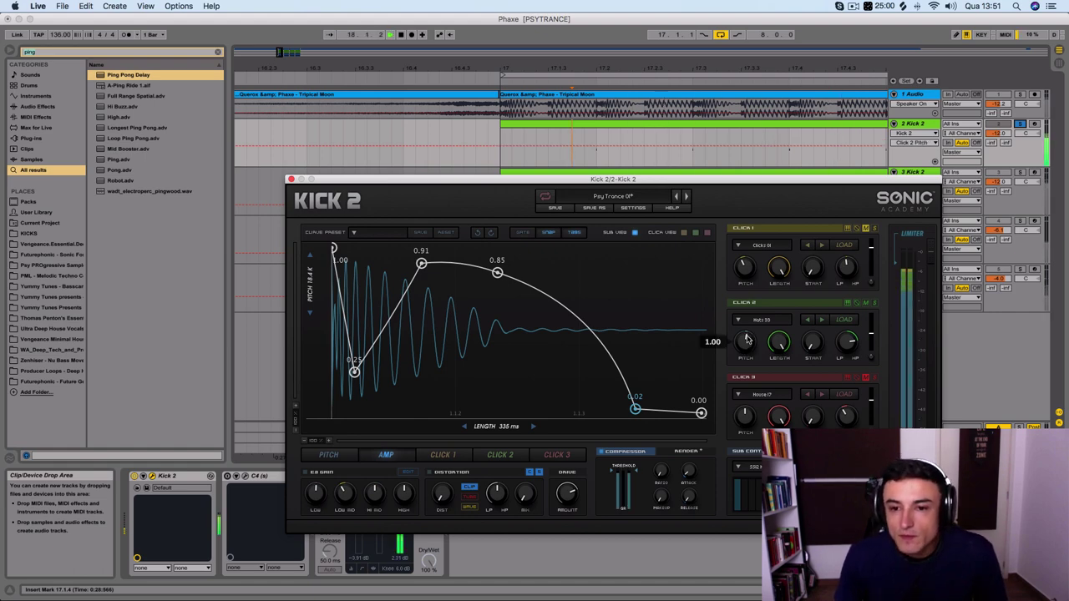
{"action": "left_click_drag", "start_coordinate": [848, 342], "coordinate": [848, 354]}
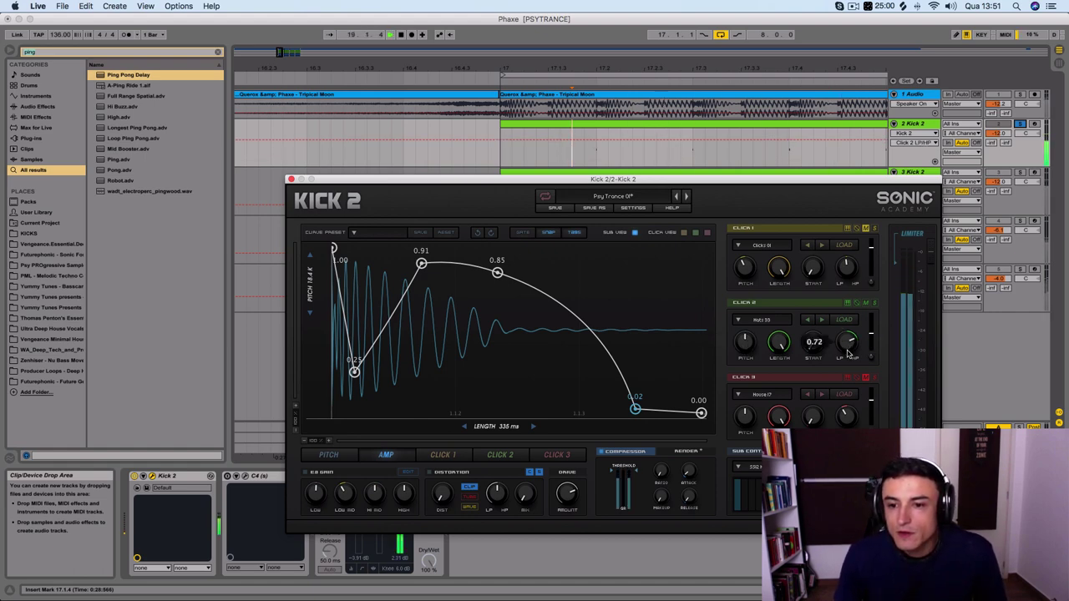
{"action": "key", "text": "space"}
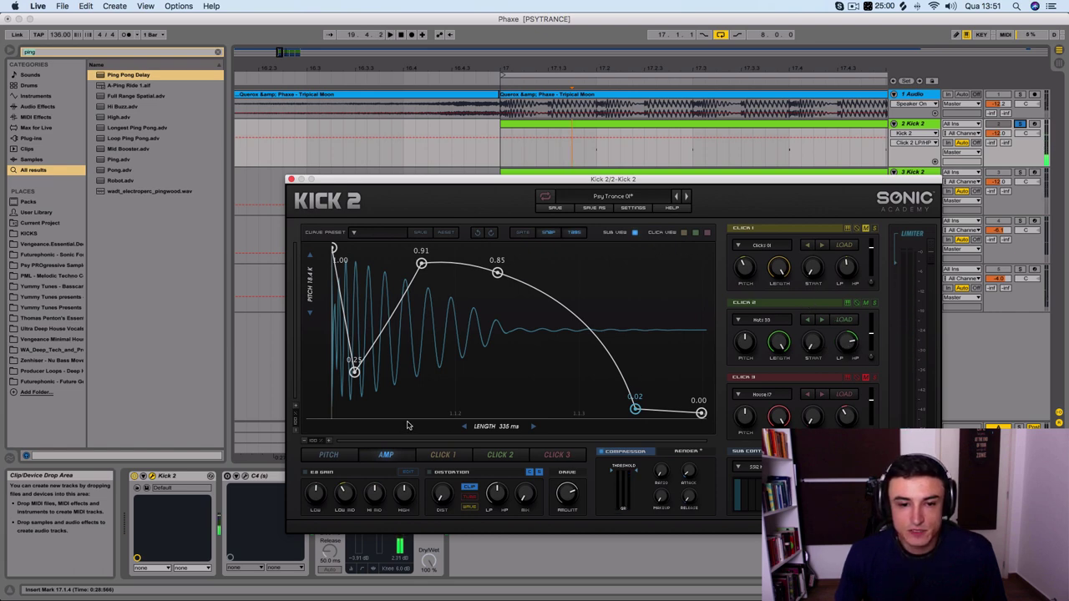
Step: Raise the middle point of Click 2's envelope to 0.46 and lower its first point to 0.71
{"action": "left_click", "coordinate": [501, 460]}
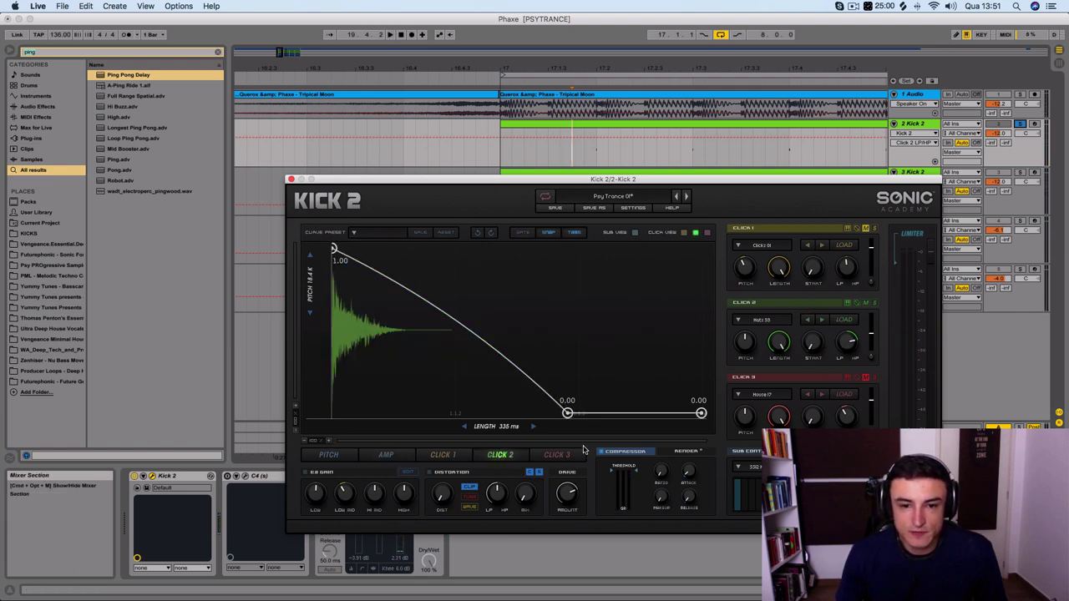
{"action": "key", "text": "space"}
{"action": "left_click_drag", "start_coordinate": [568, 413], "coordinate": [575, 336]}
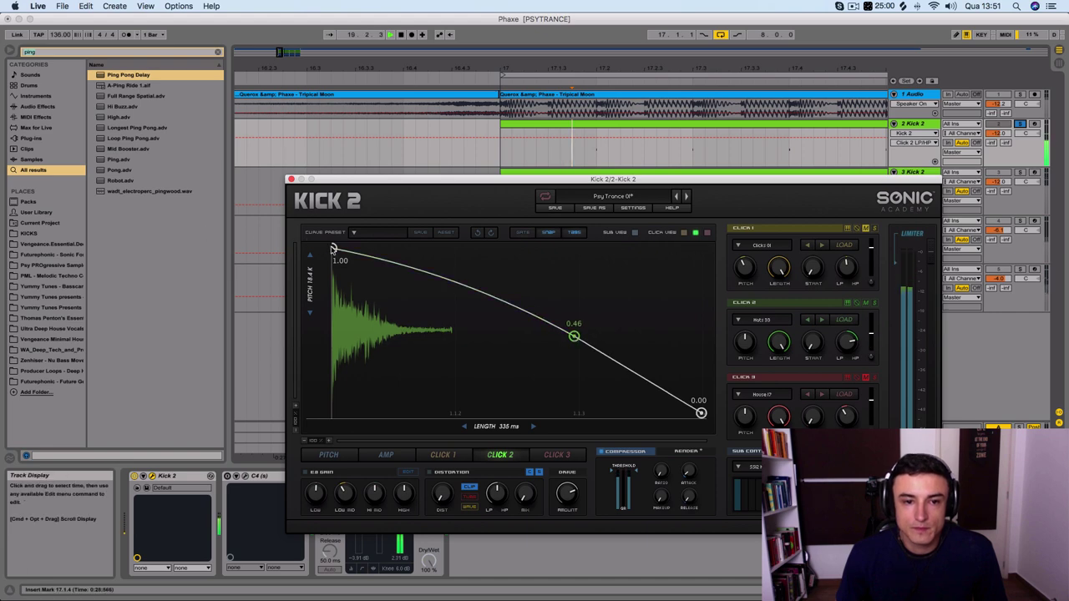
{"action": "left_click_drag", "start_coordinate": [334, 249], "coordinate": [337, 298]}
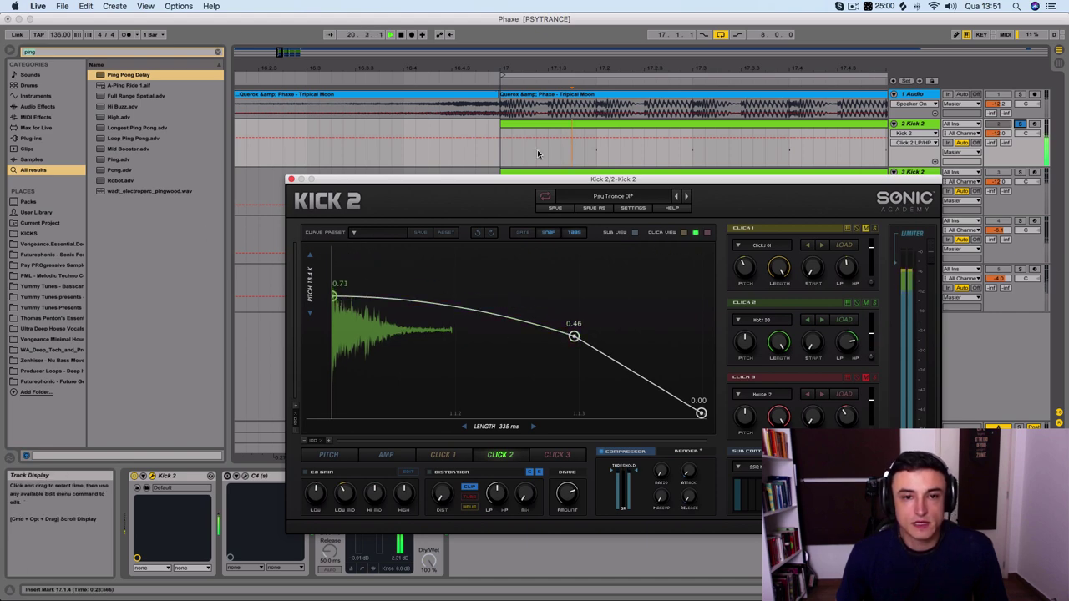
Step: Move the plugin window to uncover the lower track headers and slightly reduce Click 2's gain during playback
{"action": "left_click_drag", "start_coordinate": [923, 179], "coordinate": [862, 129]}
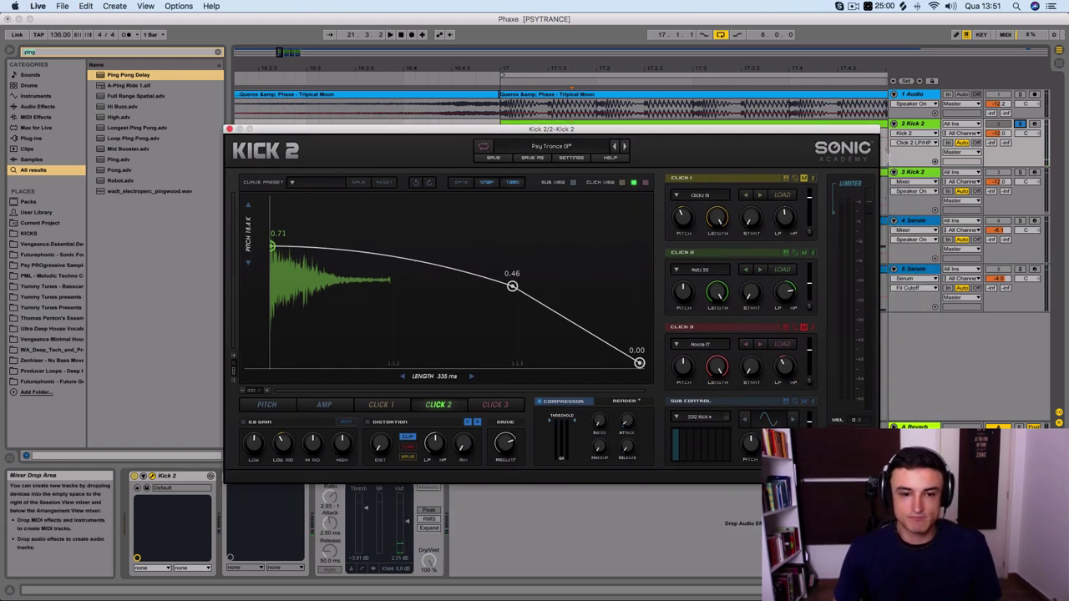
{"action": "key", "text": "space"}
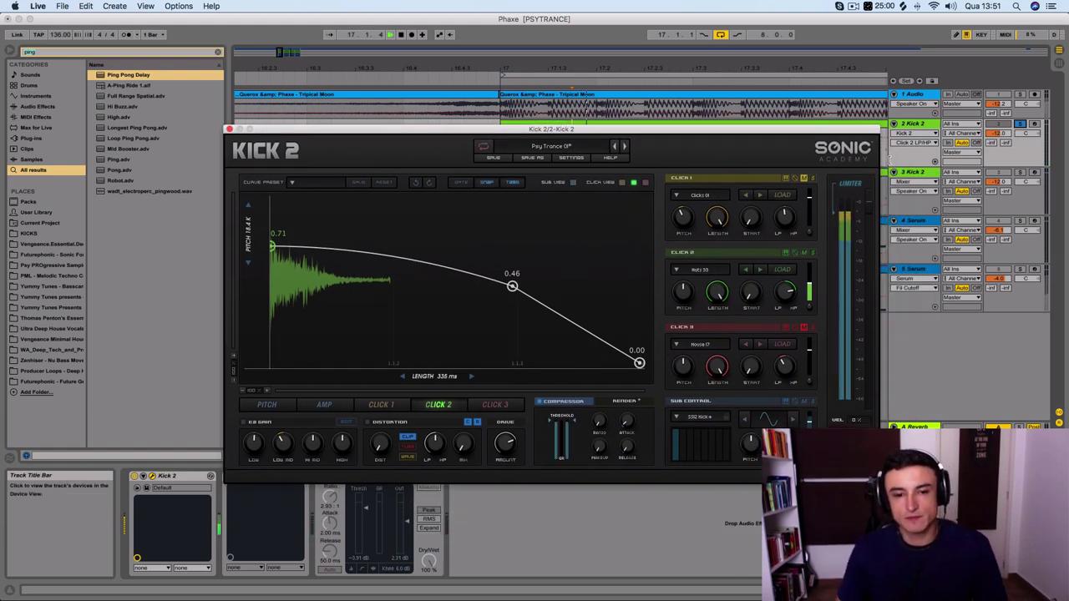
{"action": "left_click", "coordinate": [809, 289]}
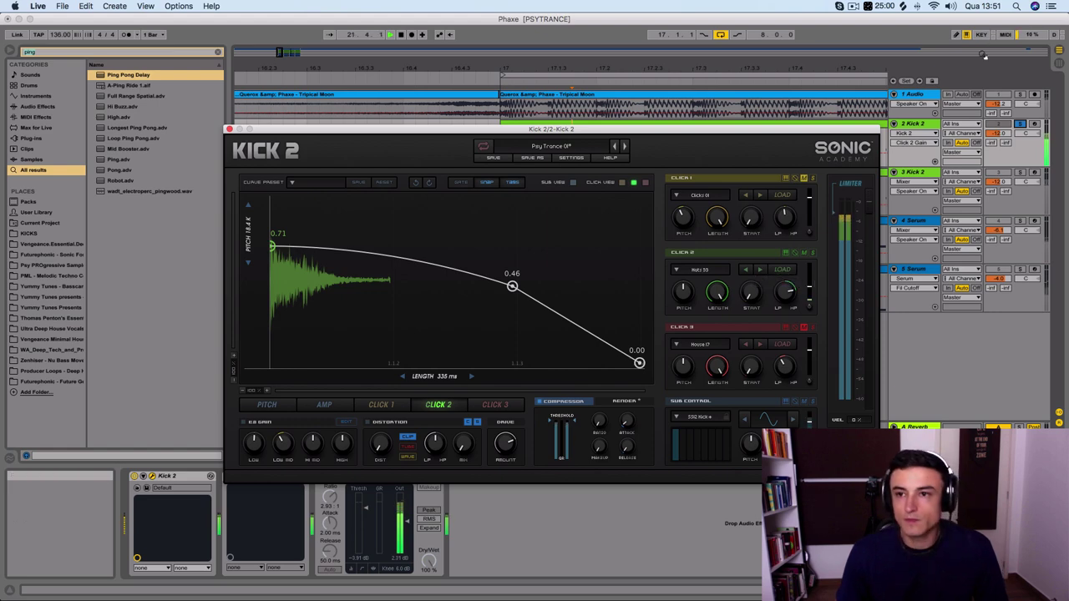
Step: Compare the kick with the soloed reference track and raise the middle point of Click 2's envelope to 0.51
{"action": "left_click", "coordinate": [1022, 96]}
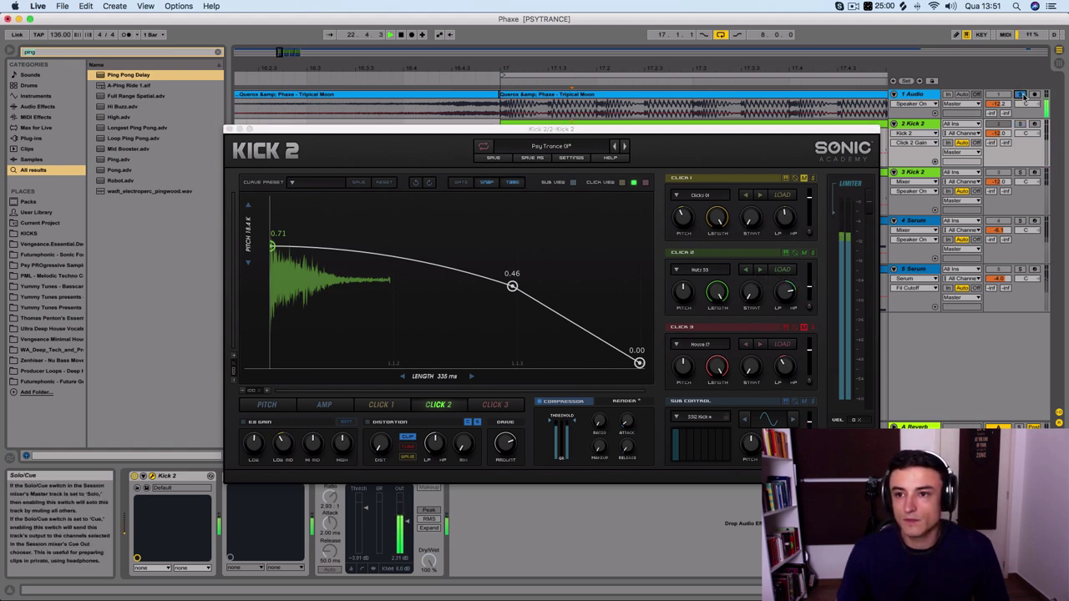
{"action": "left_click", "coordinate": [1023, 96]}
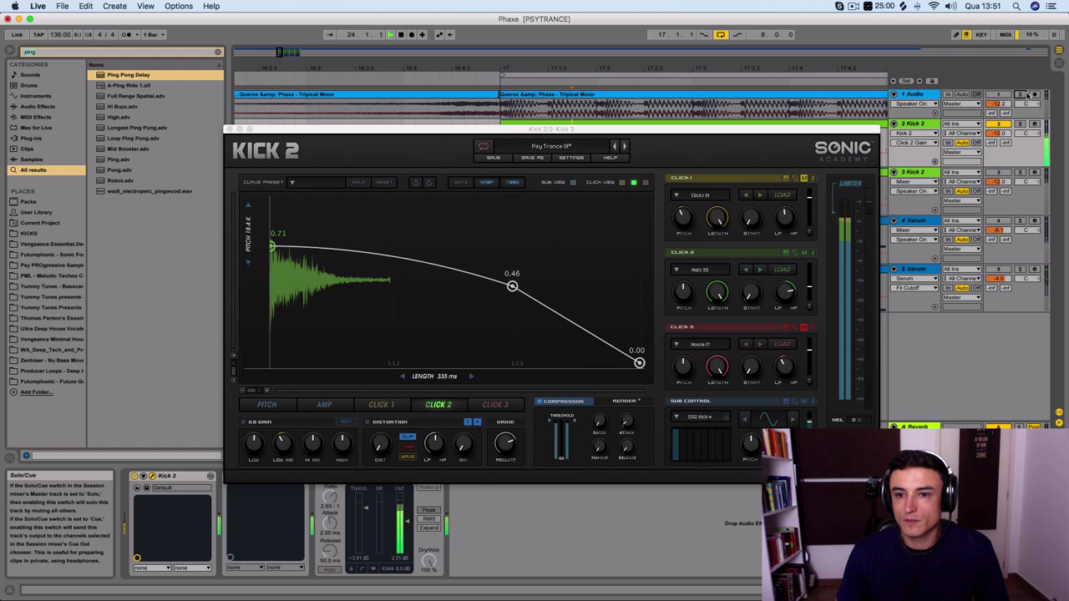
{"action": "left_click_drag", "start_coordinate": [512, 286], "coordinate": [512, 280]}
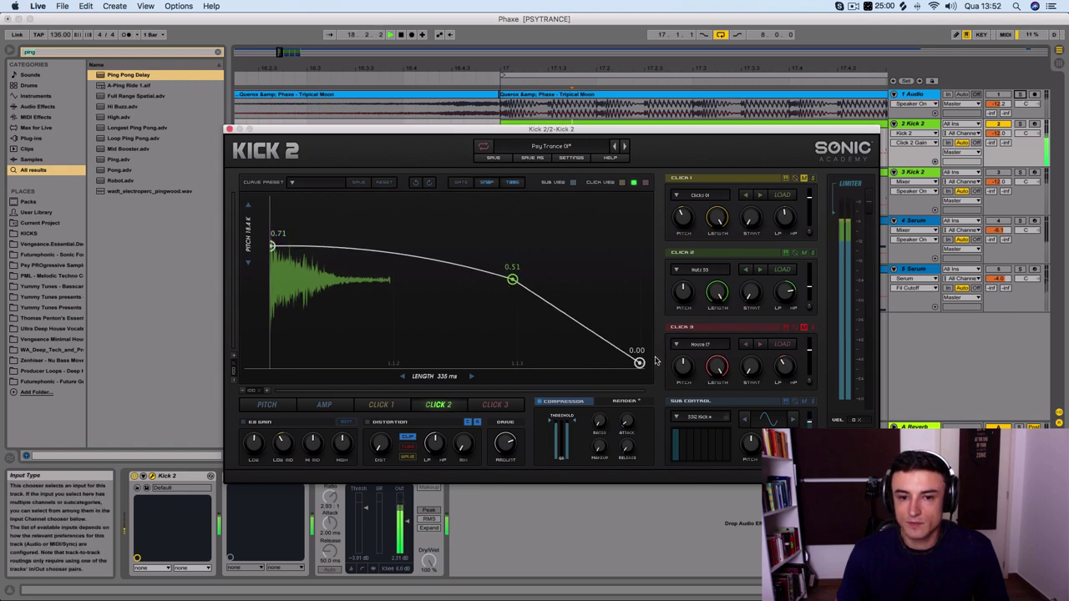
{"action": "mouse_move", "coordinate": [641, 363]}
{"action": "left_mouse_down"}
{"action": "mouse_move", "coordinate": [636, 208]}
{"action": "mouse_move", "coordinate": [639, 363]}
{"action": "left_mouse_up"}
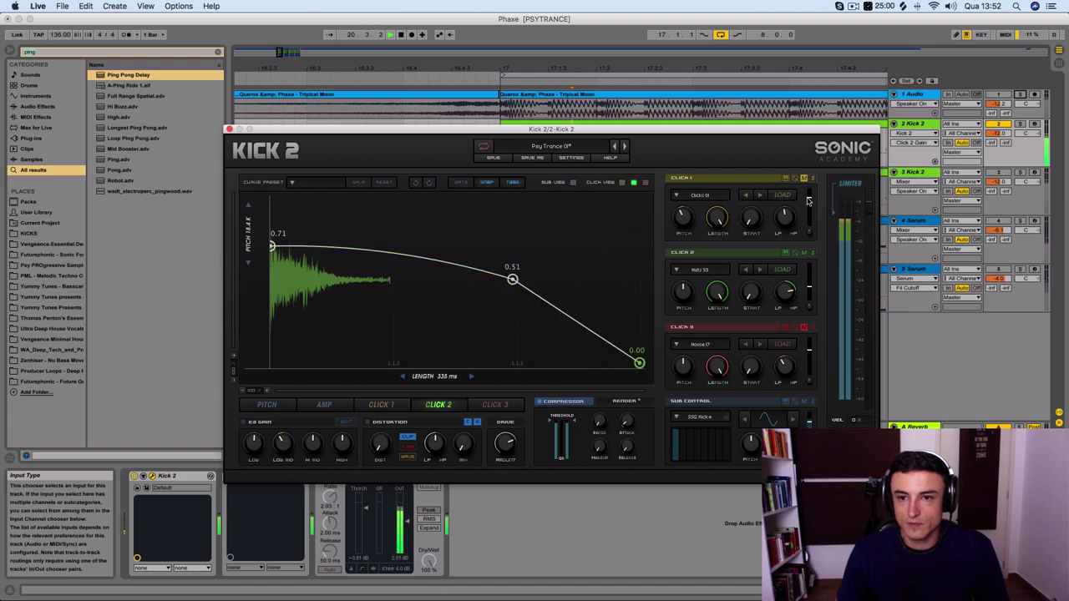
Step: Set Click 2's LP/HP filter to 0.84 and compare the kick with the soloed reference track
{"action": "mouse_move", "coordinate": [810, 285]}
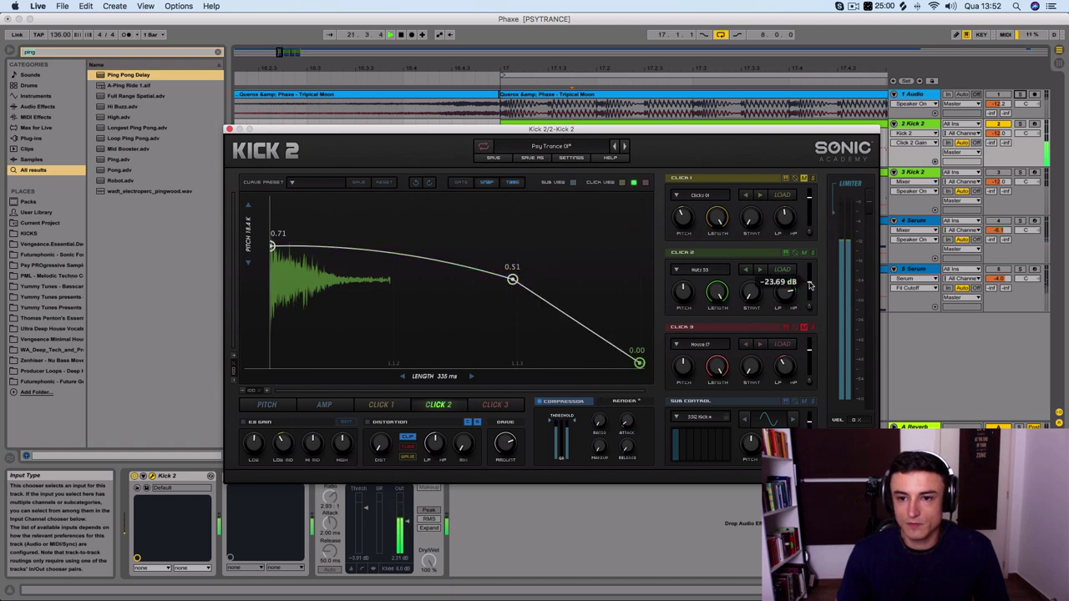
{"action": "left_click_drag", "start_coordinate": [781, 296], "coordinate": [782, 315]}
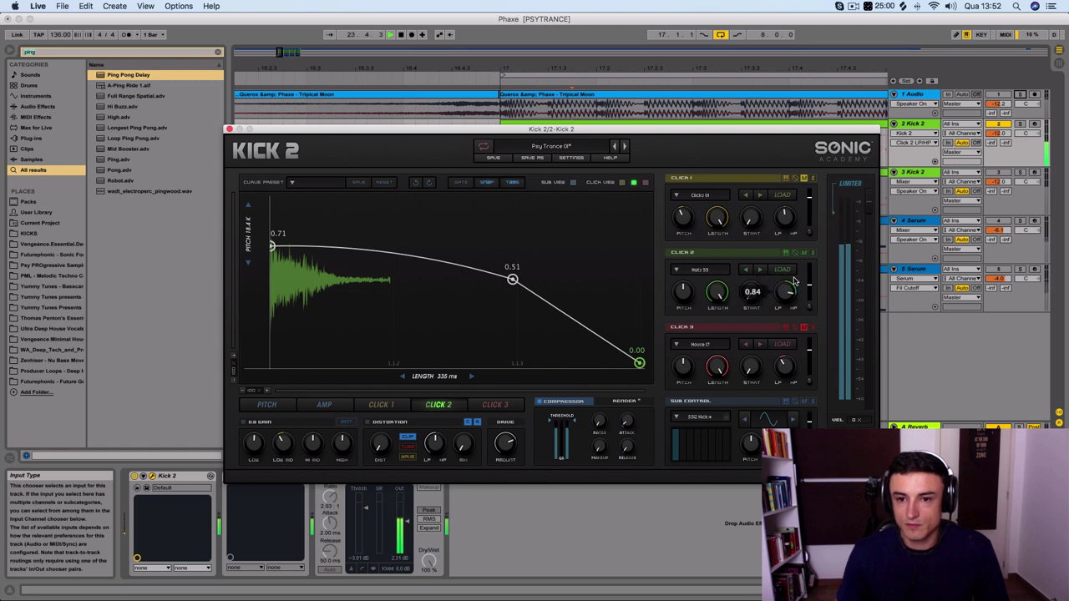
{"action": "left_click", "coordinate": [1022, 97]}
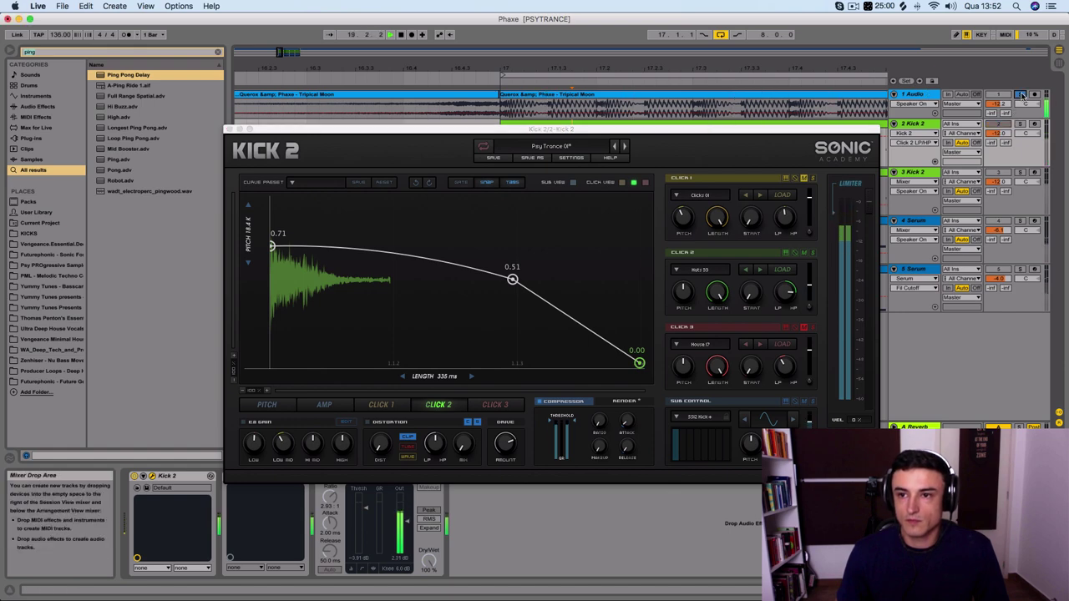
{"action": "left_click", "coordinate": [1022, 97]}
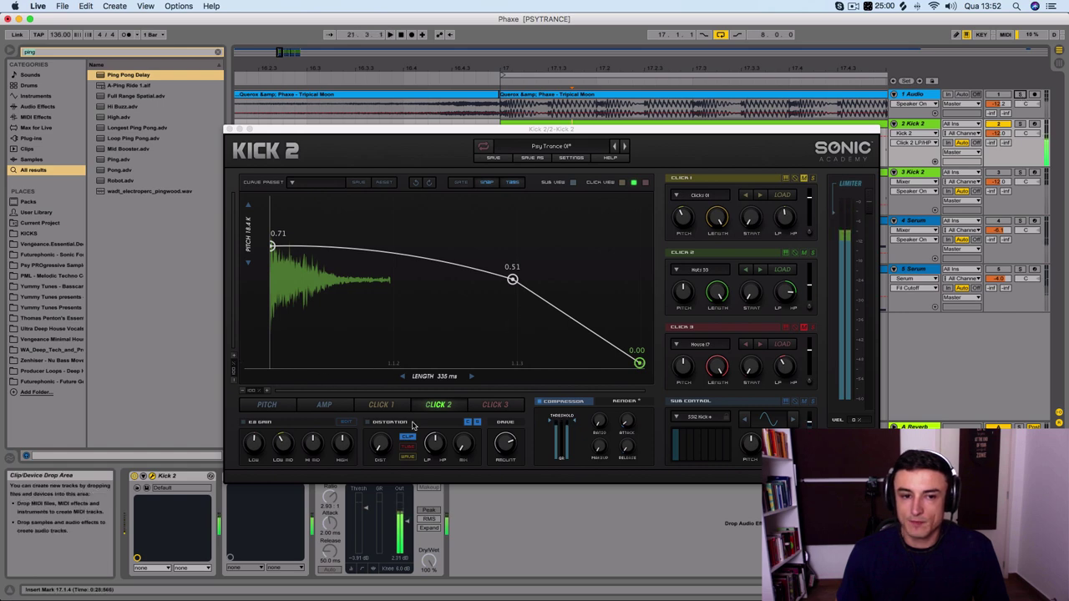
Step: Lower the first point of Click 2's envelope to 0.55 and check the kick in a short playback
{"action": "key", "text": "space"}
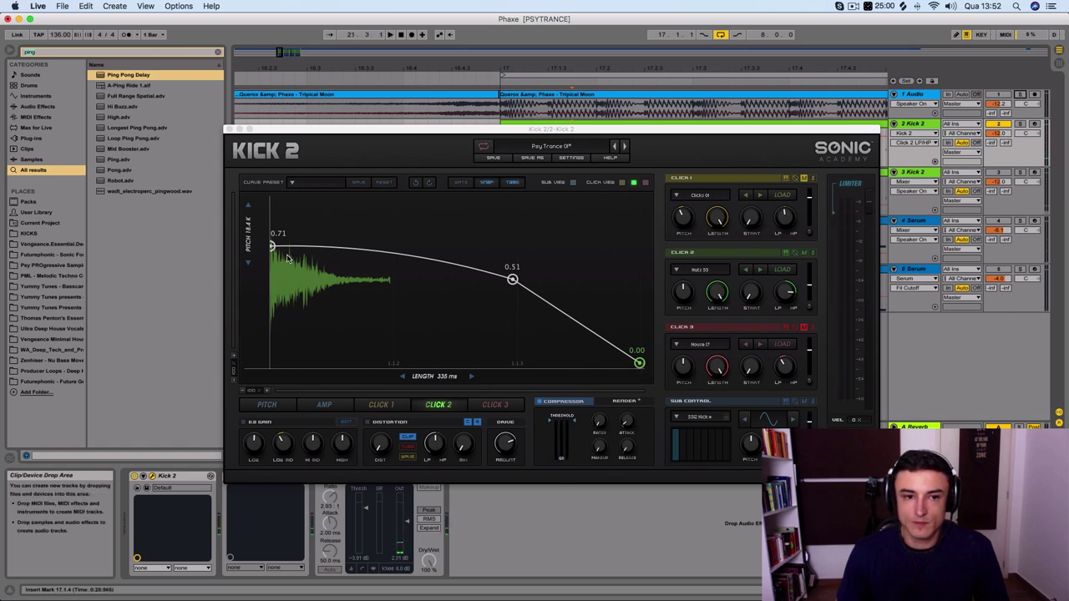
{"action": "left_click_drag", "start_coordinate": [272, 247], "coordinate": [282, 276]}
{"action": "key", "text": "space"}
{"action": "key", "text": "space"}
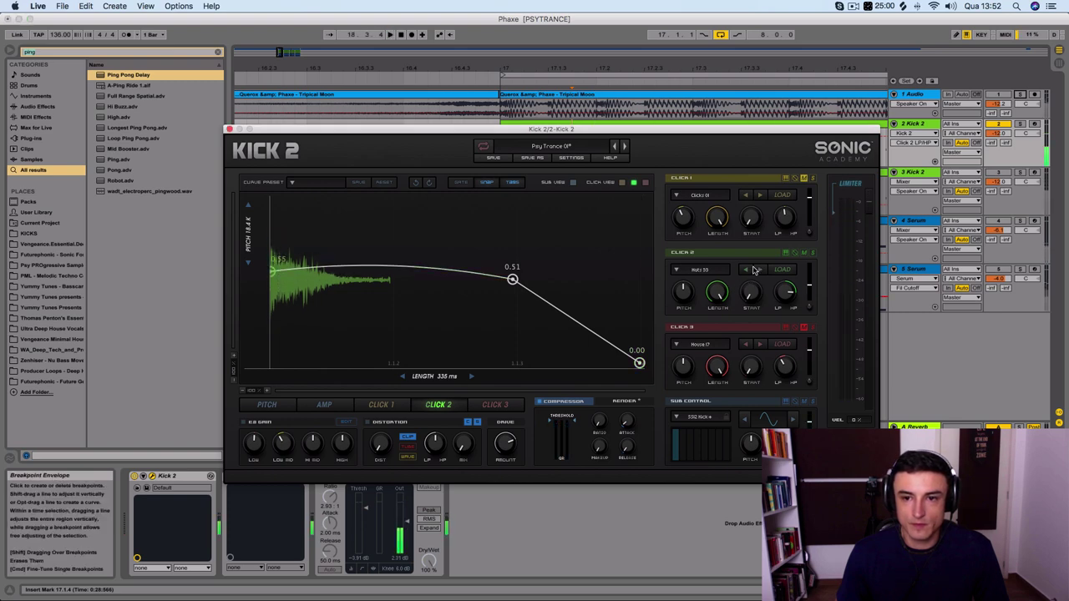
Step: Step Click 2's sample back to Hats 31 during playback, adjust its gain and compare it with the reference track
{"action": "left_click", "coordinate": [746, 270]}
{"action": "key", "text": "space"}
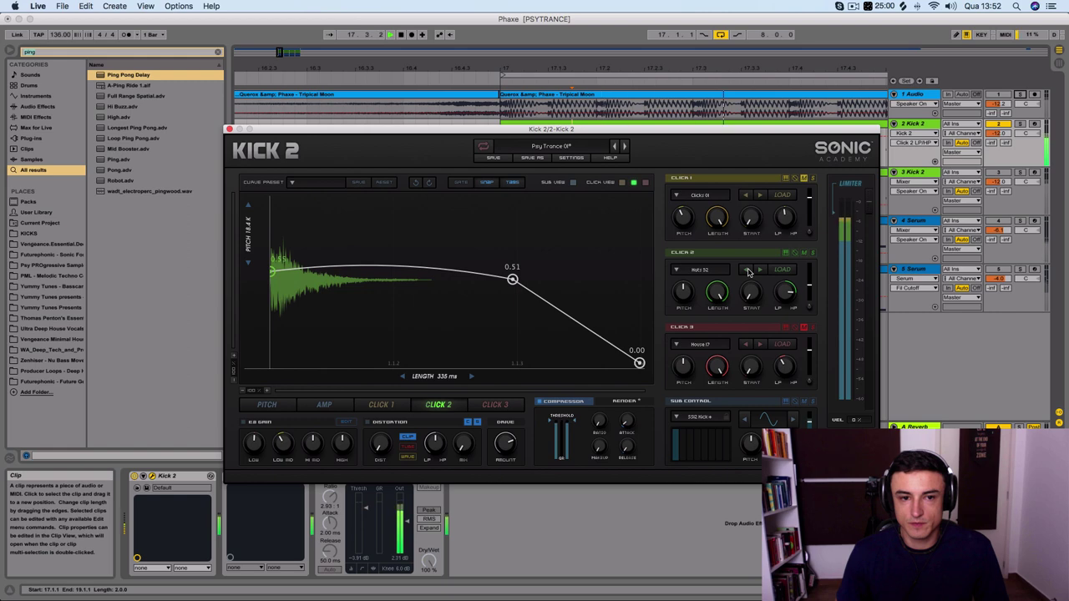
{"action": "left_click", "coordinate": [747, 270]}
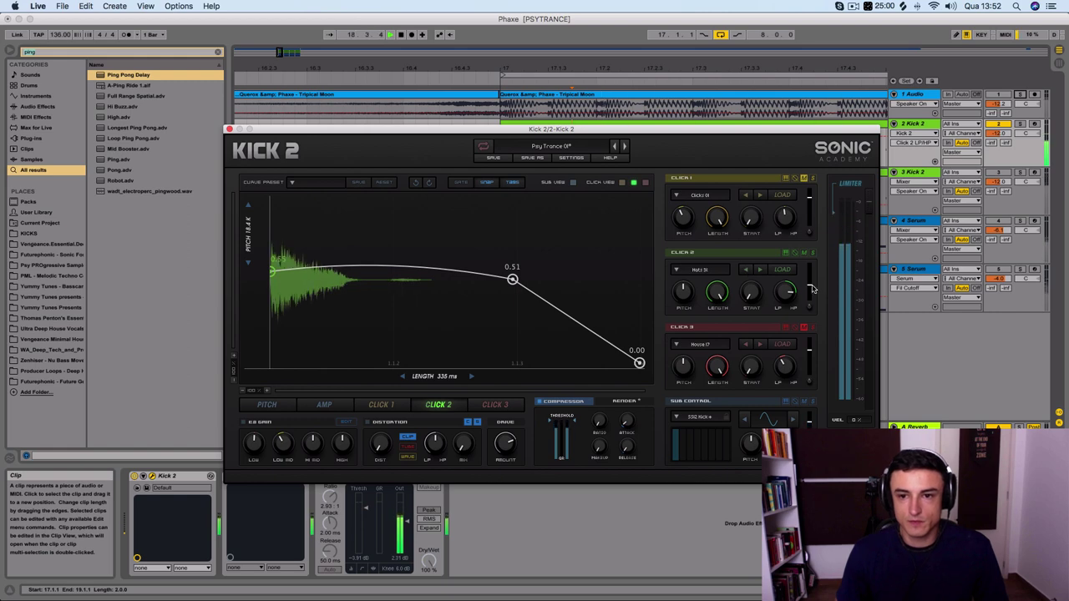
{"action": "left_click_drag", "start_coordinate": [809, 287], "coordinate": [809, 288]}
{"action": "left_click", "coordinate": [1019, 95]}
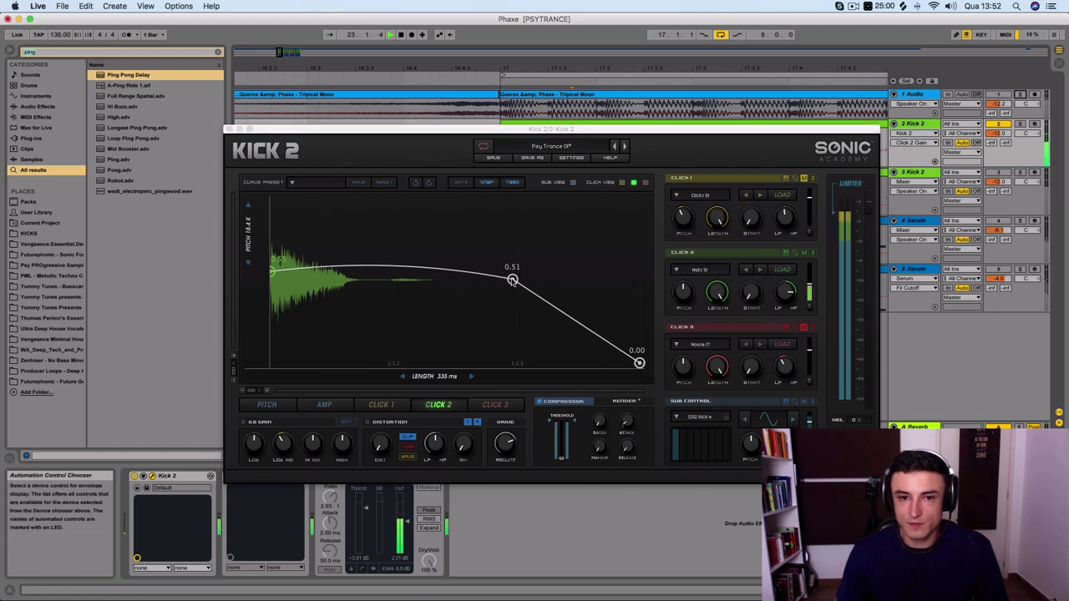
Step: Reshape Click 2's envelope to 0.84 at the first point and 0.11 at the middle point, with gain around -28.60 dB
{"action": "left_click_drag", "start_coordinate": [512, 281], "coordinate": [463, 347]}
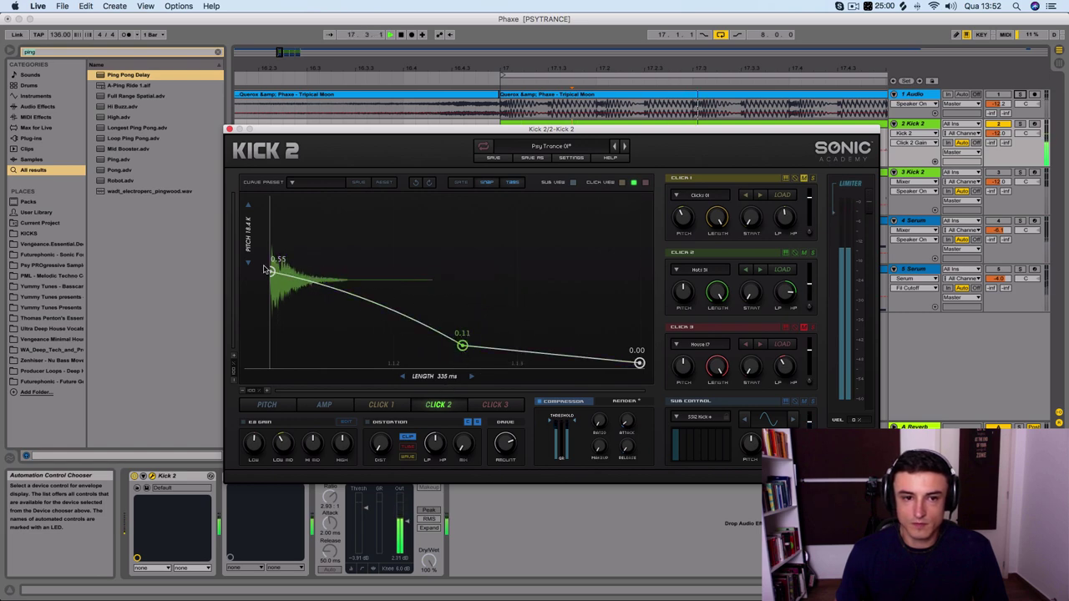
{"action": "left_click_drag", "start_coordinate": [272, 272], "coordinate": [274, 226]}
{"action": "left_click_drag", "start_coordinate": [809, 288], "coordinate": [809, 284]}
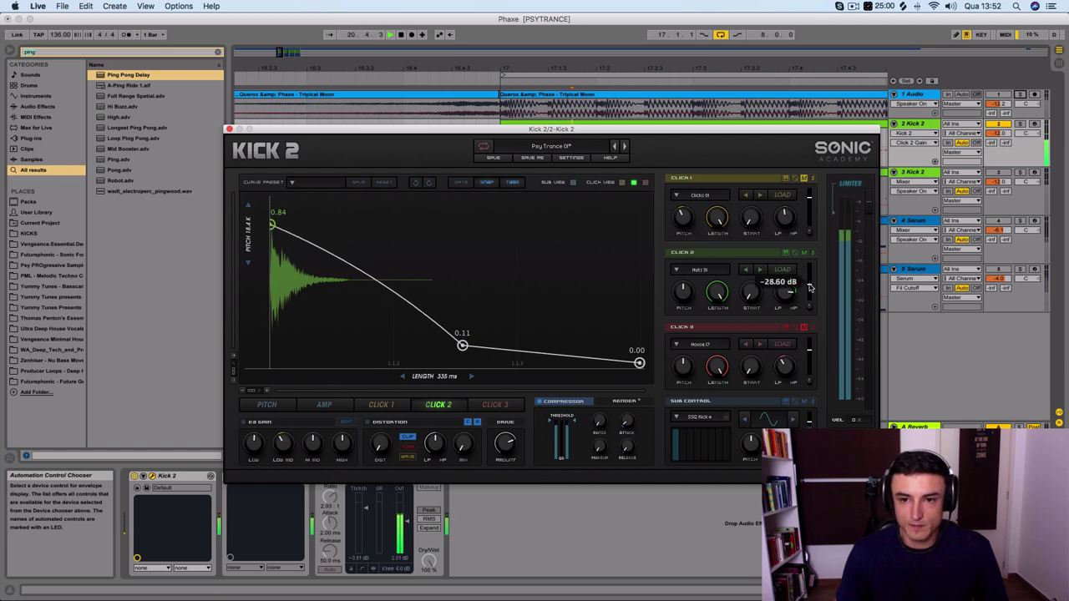
{"action": "left_click", "coordinate": [1021, 95]}
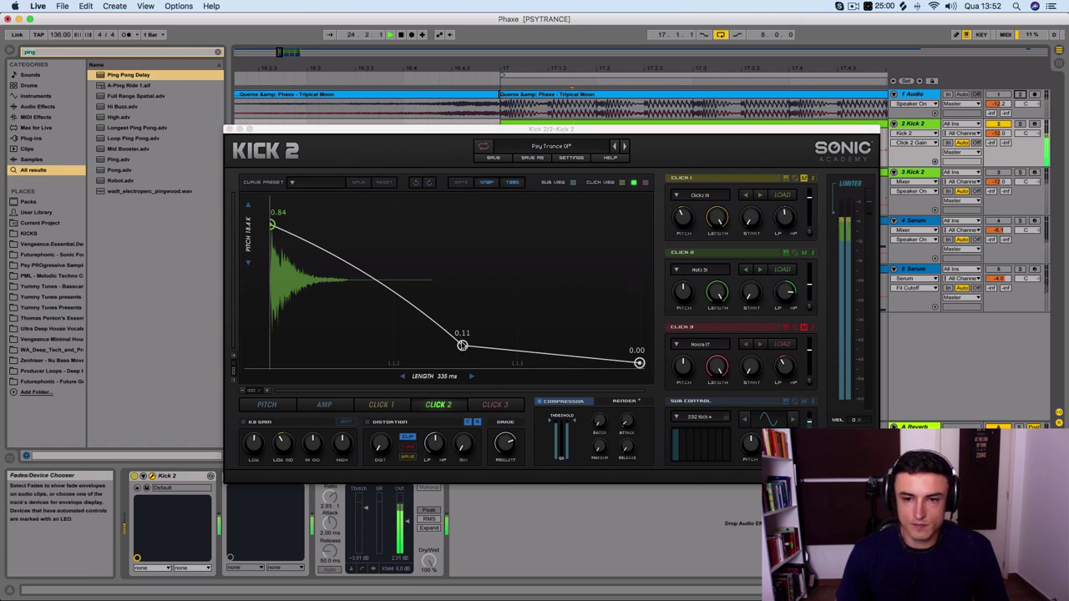
Step: Raise the middle point of Click 2's envelope to 0.25, fine-tune its gain and stop playback
{"action": "left_click_drag", "start_coordinate": [462, 345], "coordinate": [457, 321]}
{"action": "mouse_move", "coordinate": [790, 291]}
{"action": "left_mouse_down"}
{"action": "mouse_move", "coordinate": [783, 302]}
{"action": "mouse_move", "coordinate": [810, 286]}
{"action": "left_mouse_up"}
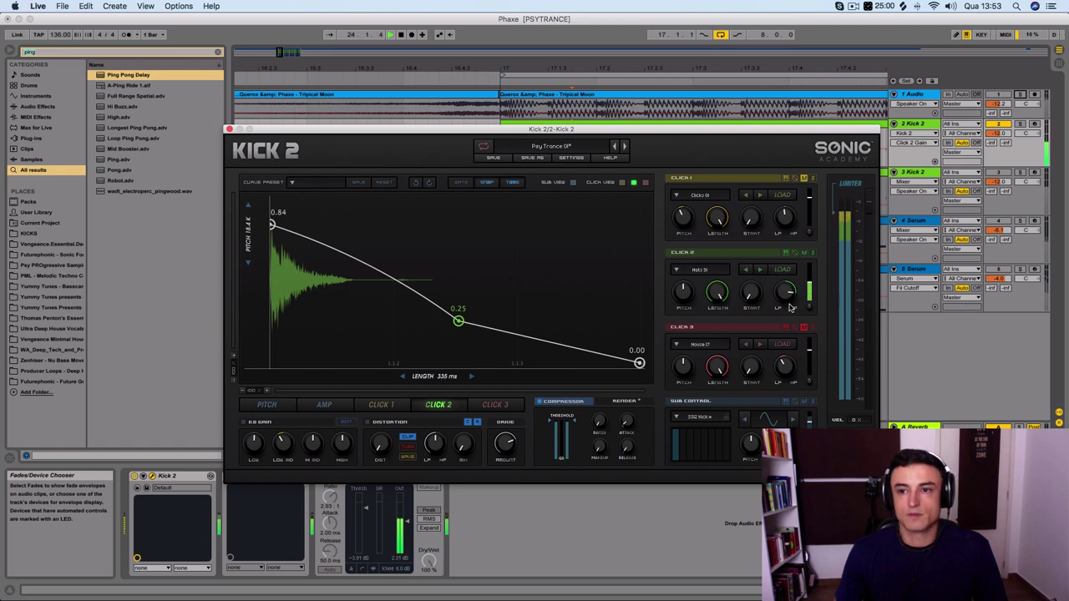
{"action": "key", "text": "space"}
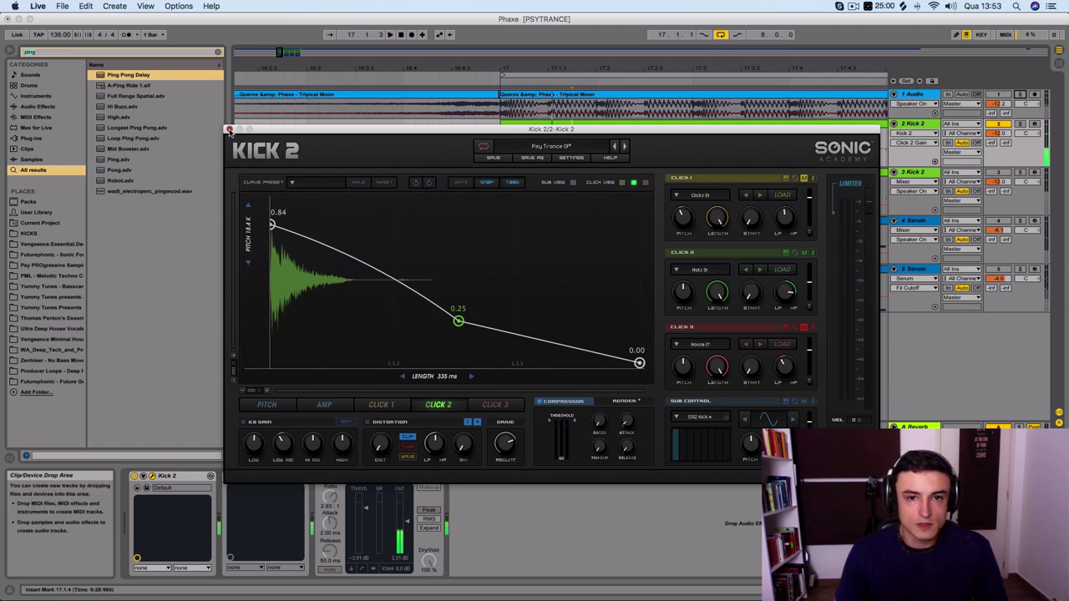
Step: Hide the plug-in window, activate the track 3 kick in place of the track 2 kick, and listen to it
{"action": "key", "text": "super+alt+p"}
{"action": "left_click", "coordinate": [755, 222]}
{"action": "scroll", "coordinate": [755, 222], "scroll_direction": "right", "scroll_amount": 5}
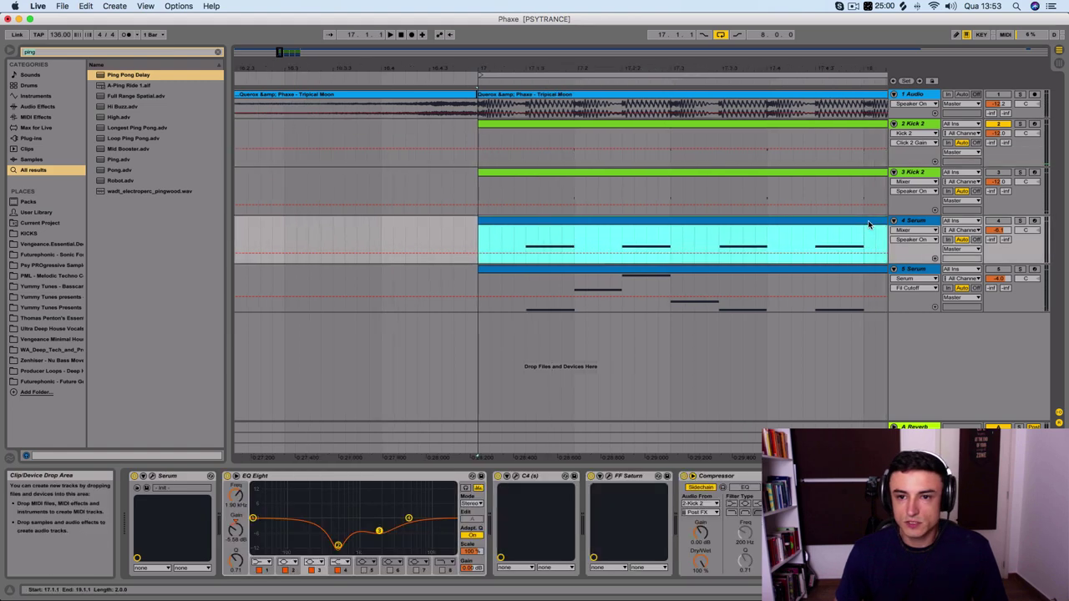
{"action": "left_click", "coordinate": [999, 172]}
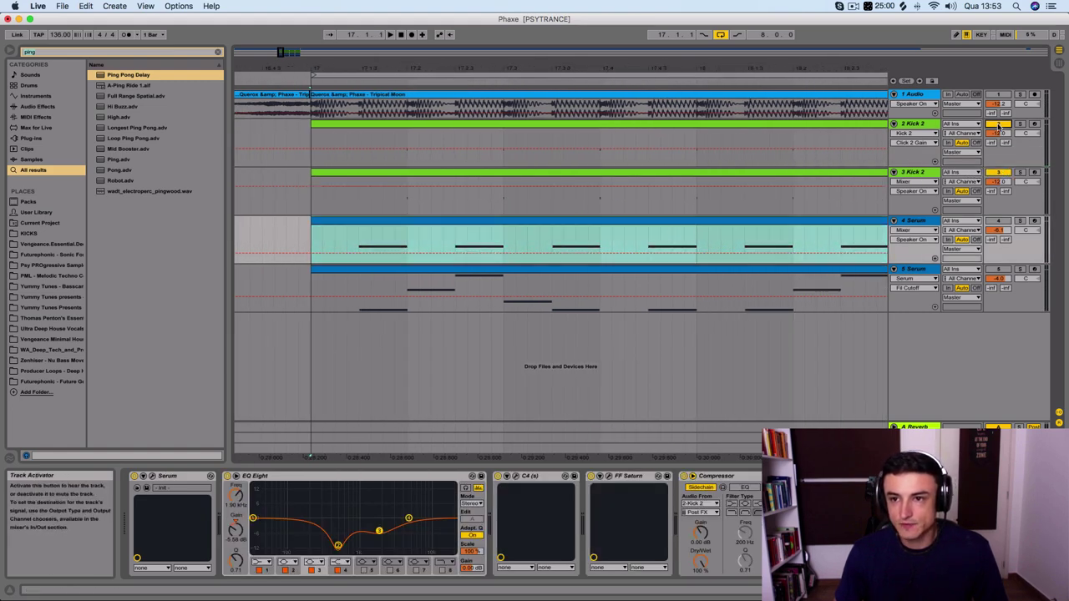
{"action": "left_click", "coordinate": [999, 123]}
{"action": "key", "text": "space"}
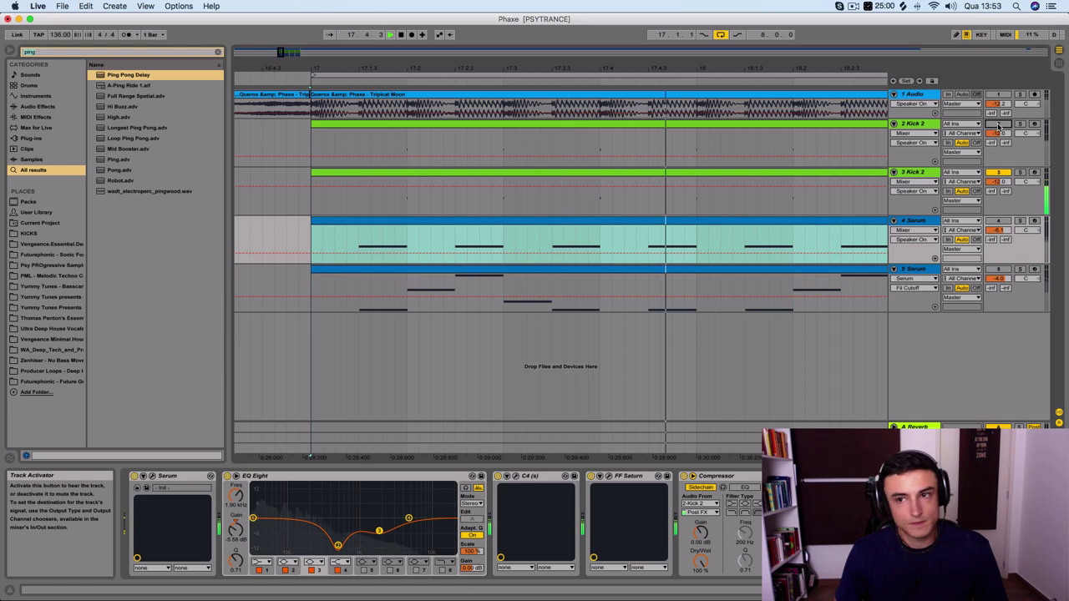
{"action": "key", "text": "space"}
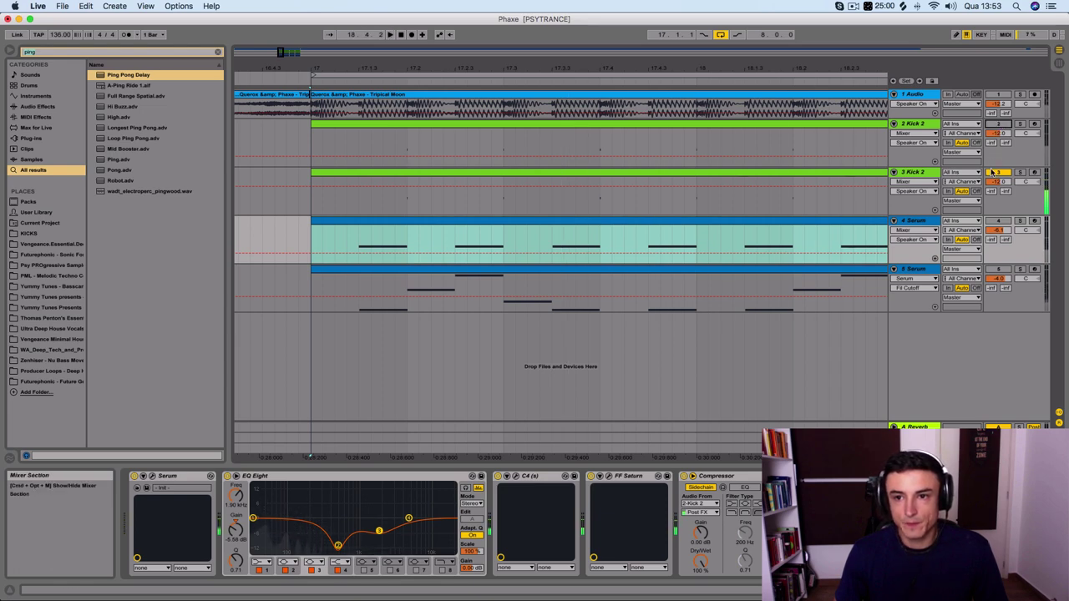
Step: Briefly check the track 3 kick's plug-in and sound, then switch back to track 2 and compare with the reference
{"action": "left_click", "coordinate": [823, 172]}
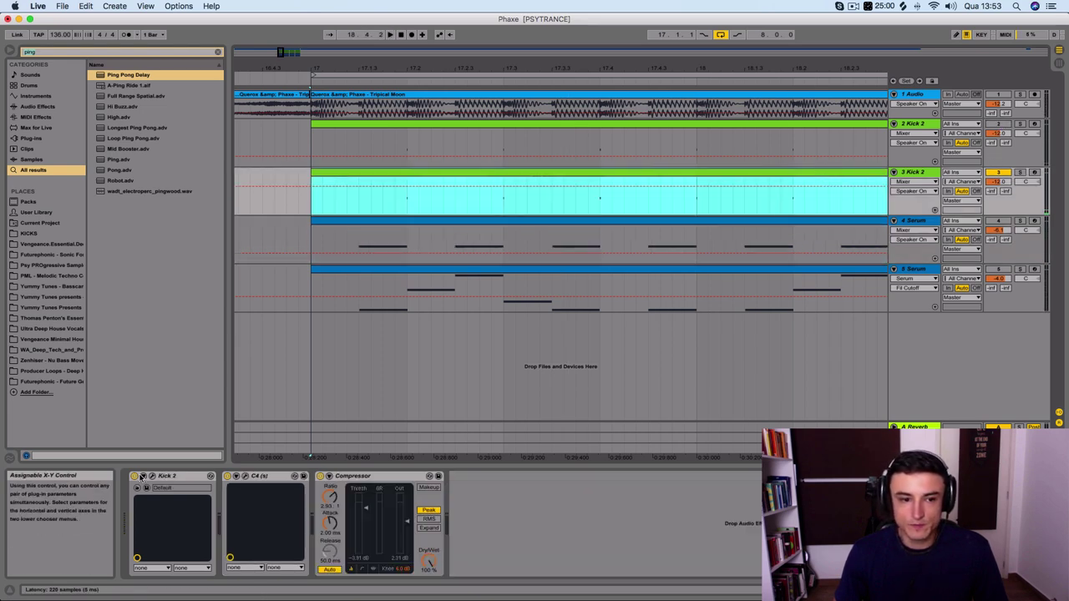
{"action": "left_click", "coordinate": [153, 477]}
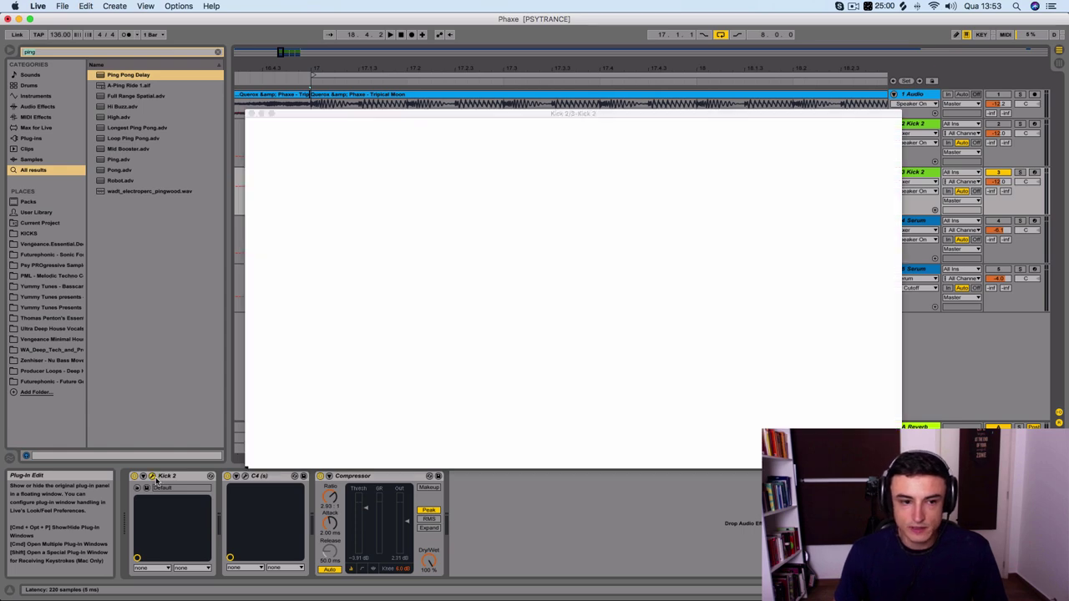
{"action": "left_click", "coordinate": [250, 114]}
{"action": "key", "text": "space"}
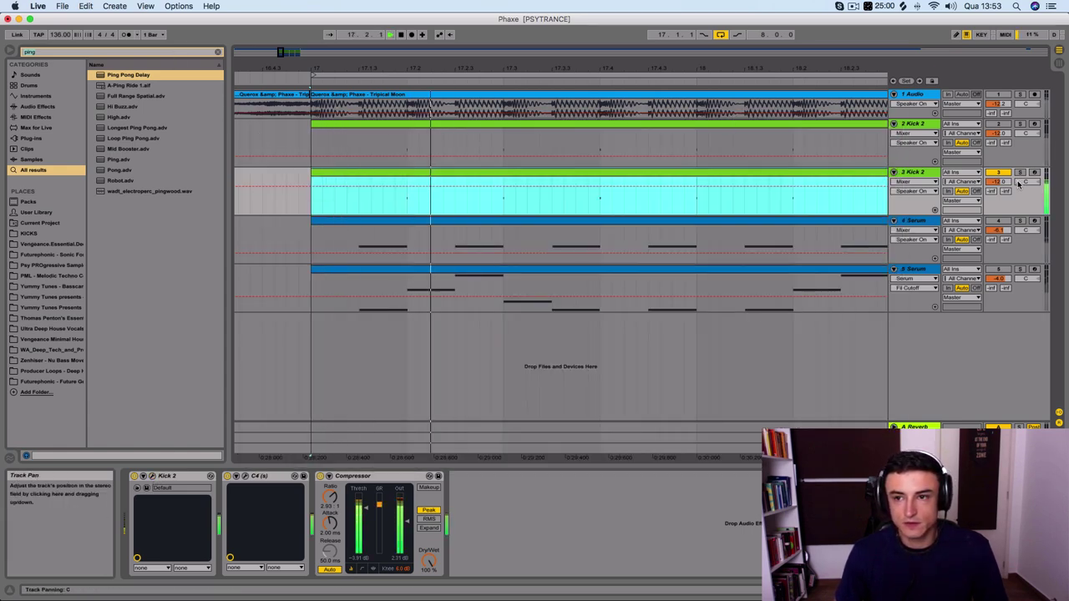
{"action": "left_click", "coordinate": [999, 134]}
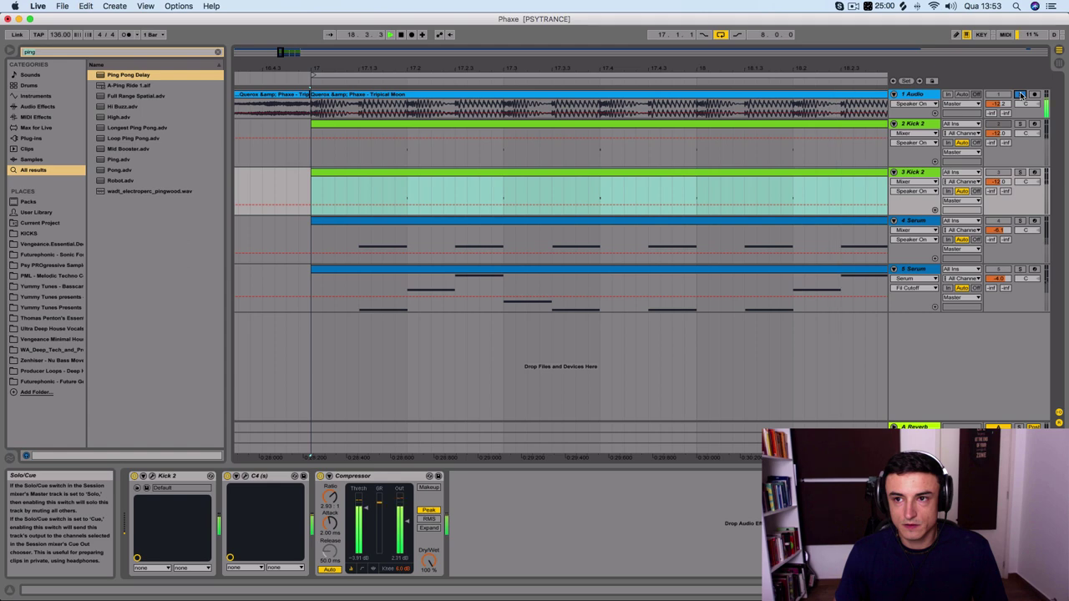
{"action": "left_click", "coordinate": [1021, 94]}
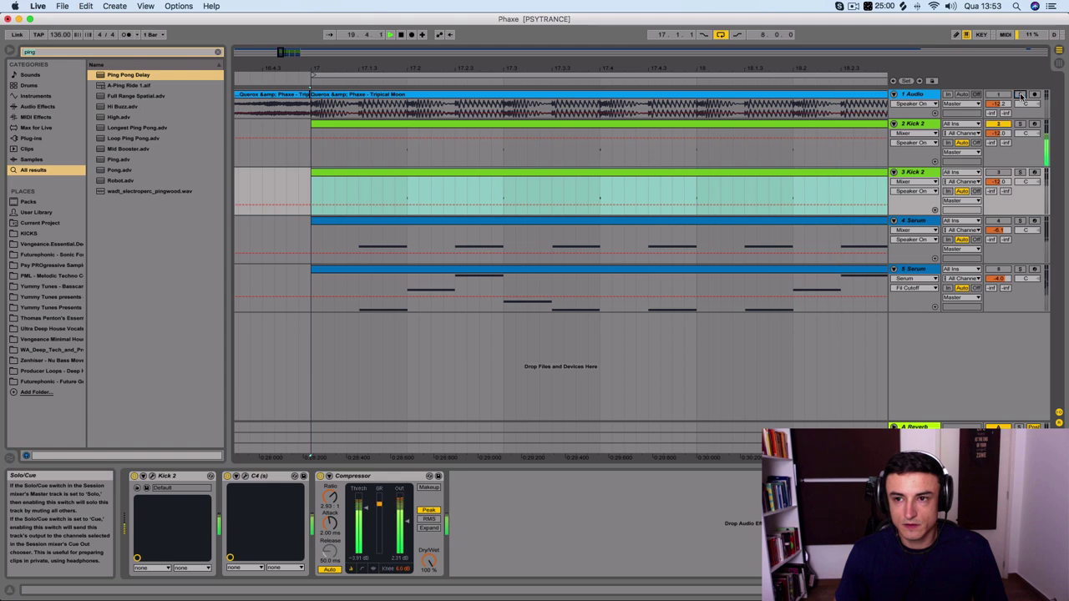
Step: Select the track 2 kick, enable its Compressor device and lower the threshold during playback
{"action": "key", "text": "space"}
{"action": "left_click", "coordinate": [913, 124]}
{"action": "key", "text": "space"}
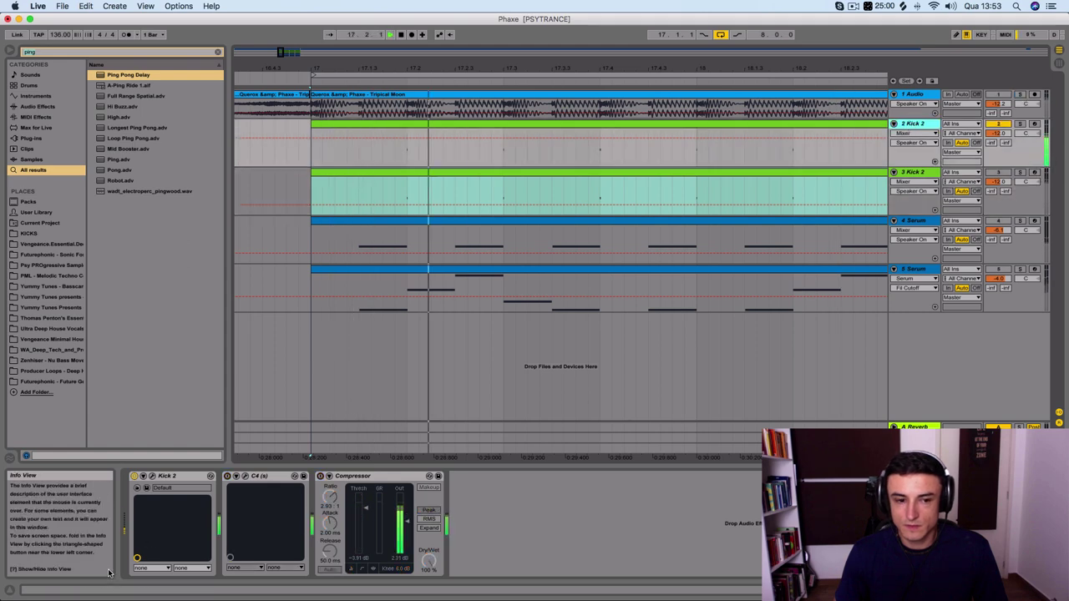
{"action": "left_click", "coordinate": [366, 513]}
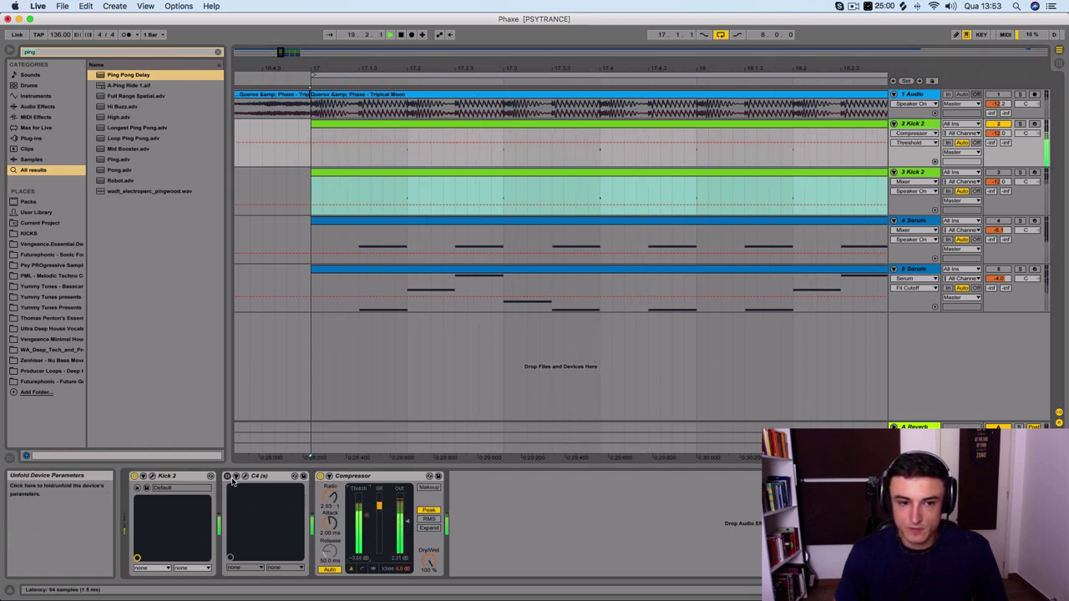
Step: Reopen Kick 2 on track 2 and adjust its internal compressor's threshold, ratio and makeup during playback
{"action": "left_click", "coordinate": [145, 487]}
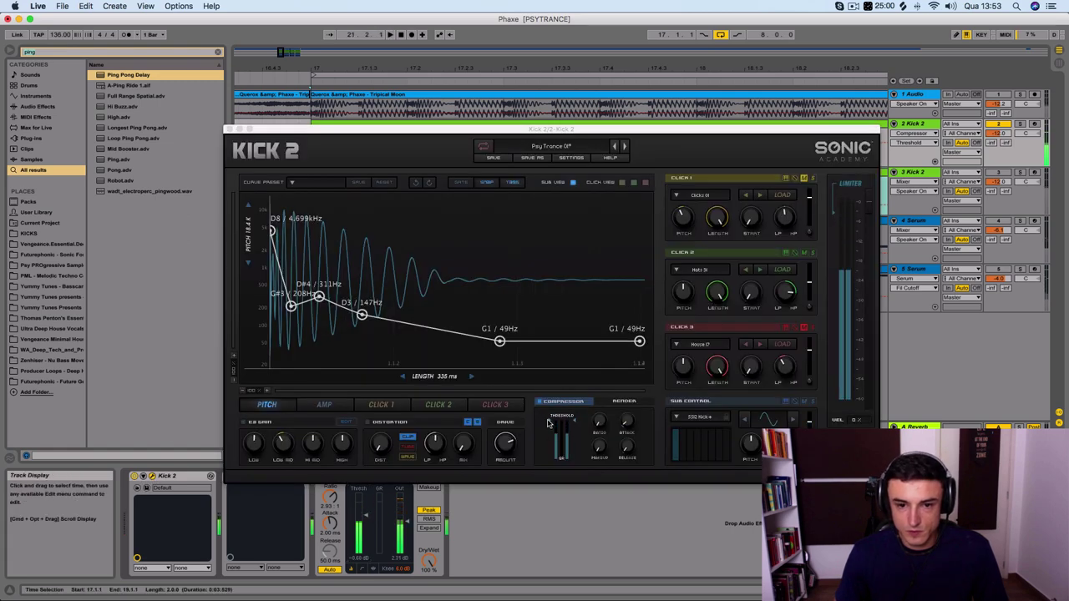
{"action": "key", "text": "space"}
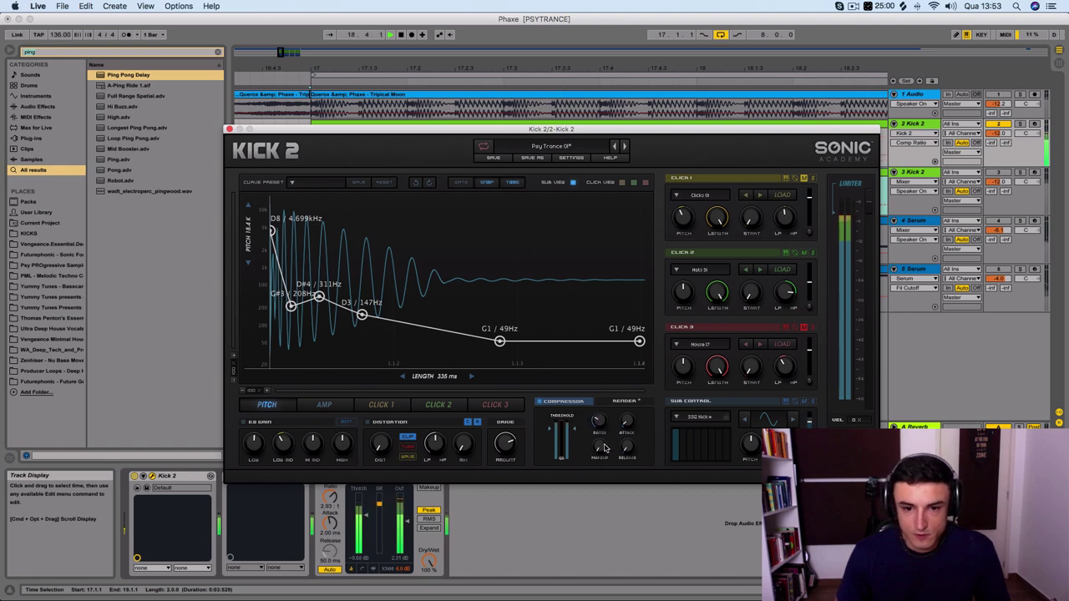
{"action": "mouse_move", "coordinate": [606, 432]}
{"action": "left_mouse_down"}
{"action": "mouse_move", "coordinate": [606, 409]}
{"action": "mouse_move", "coordinate": [605, 424]}
{"action": "left_mouse_up"}
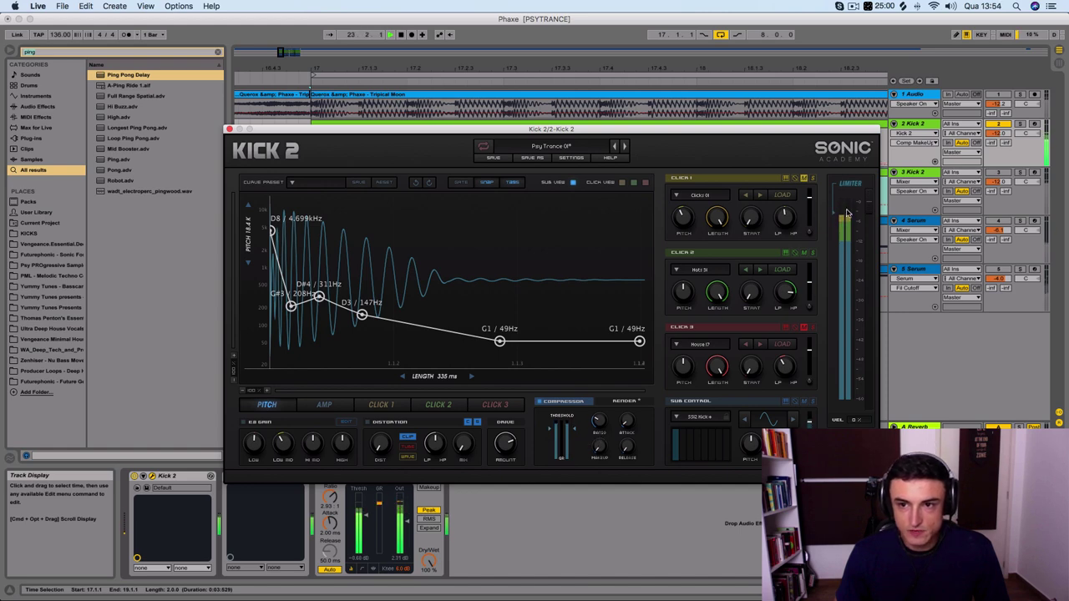
Step: Try a lower Kick 2 output gain, raise it again, and set the internal compressor's threshold to 0.00 dB
{"action": "left_click_drag", "start_coordinate": [867, 208], "coordinate": [867, 259]}
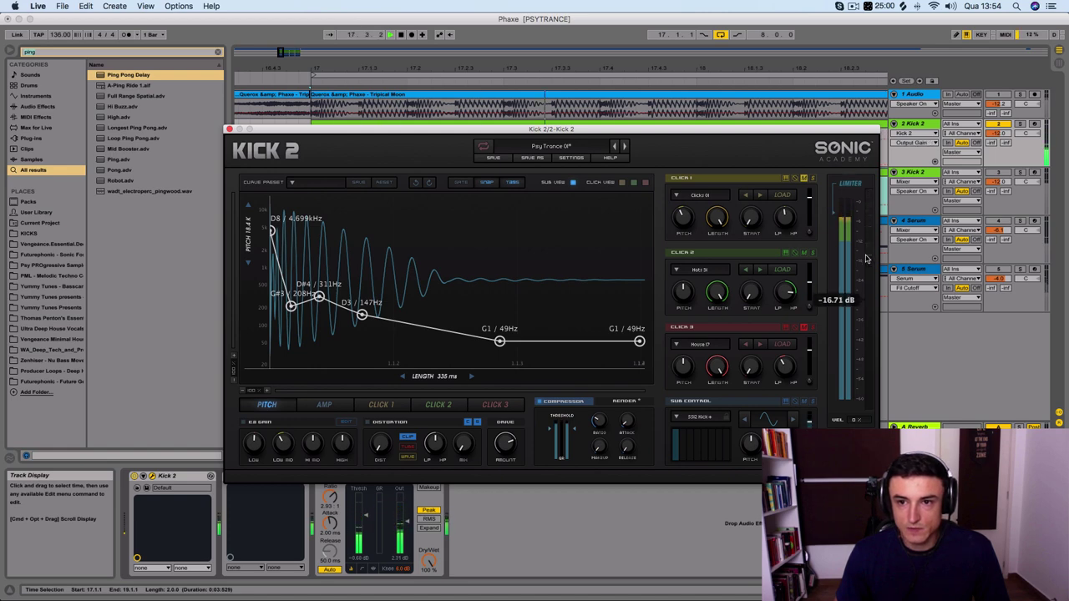
{"action": "left_click_drag", "start_coordinate": [873, 191], "coordinate": [874, 188]}
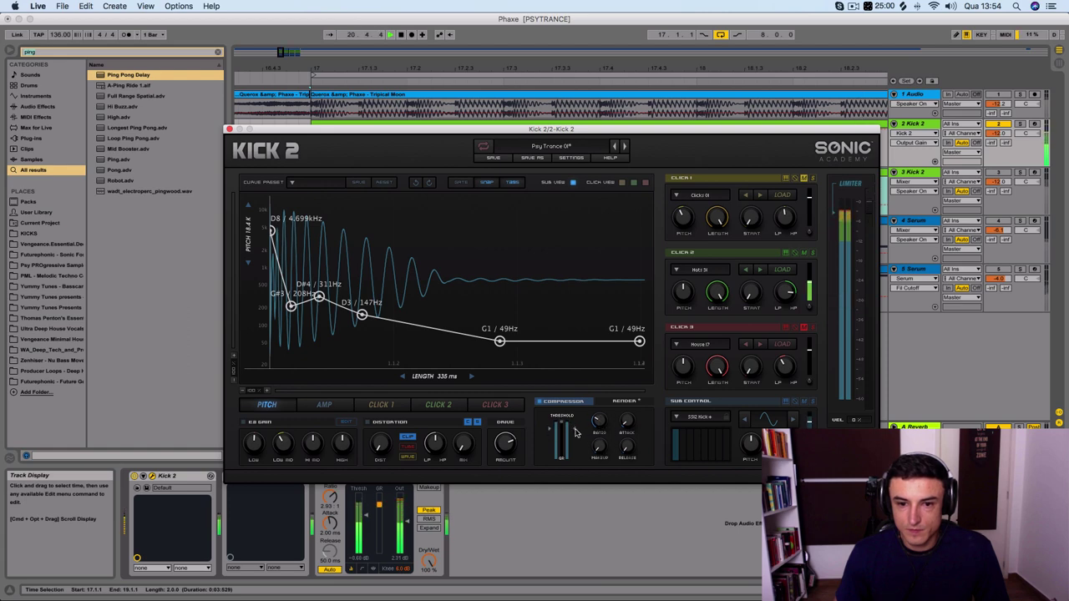
{"action": "left_click_drag", "start_coordinate": [574, 429], "coordinate": [575, 427]}
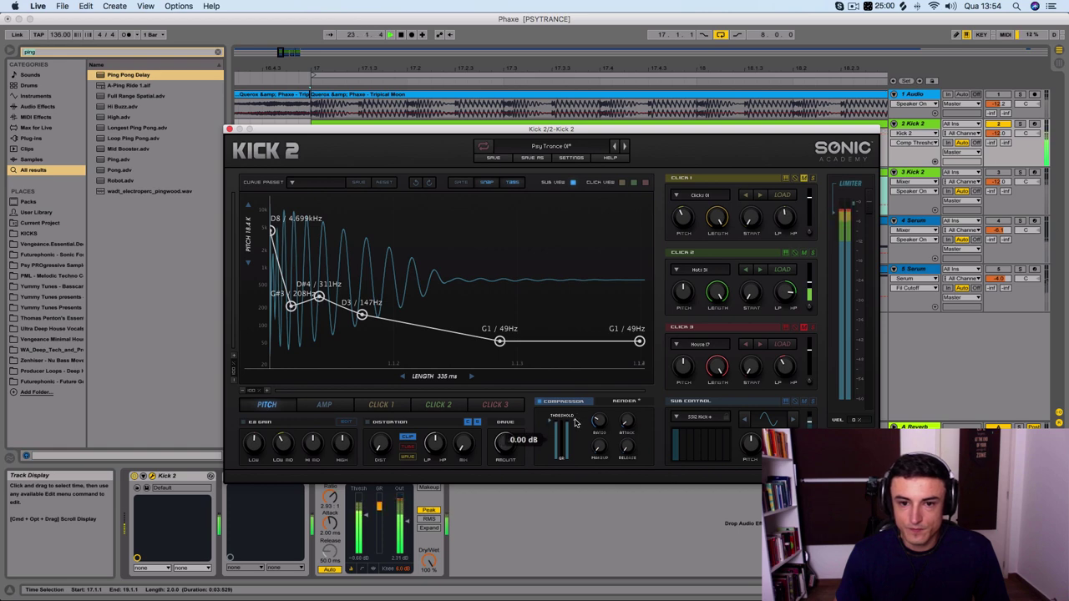
Step: Play the reference track and the track 2 kick in turn to compare their sound
{"action": "mouse_move", "coordinate": [592, 432]}
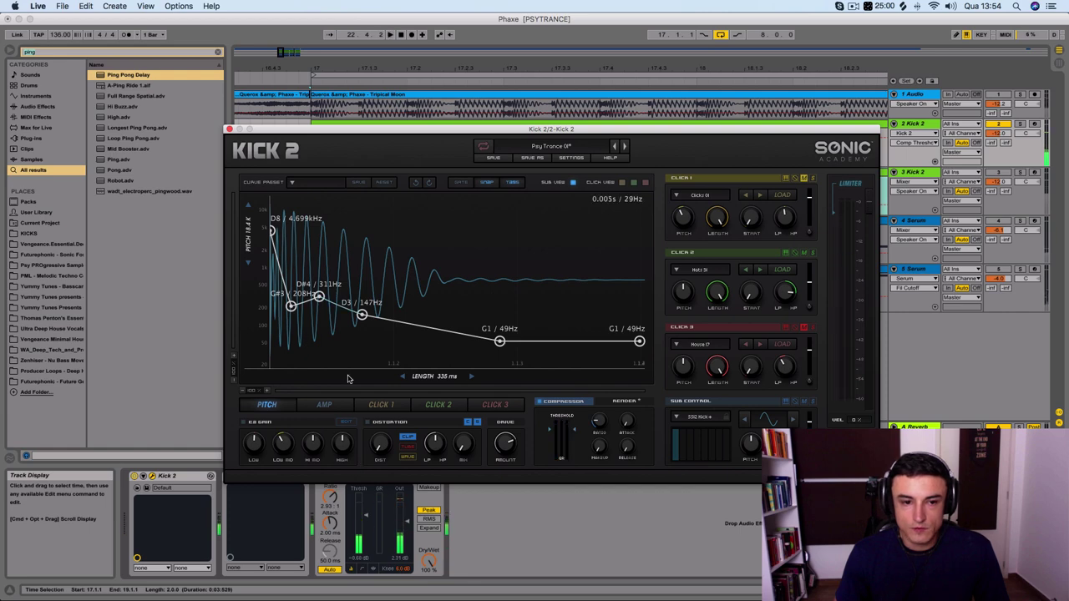
{"action": "left_click", "coordinate": [1018, 96]}
{"action": "key", "text": "space"}
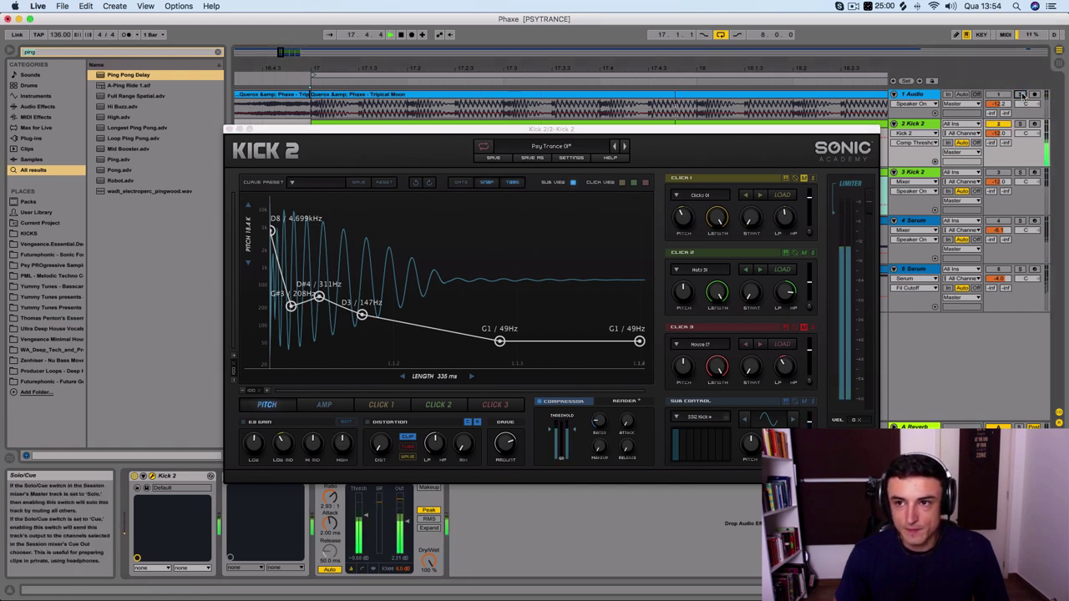
{"action": "left_click", "coordinate": [433, 130]}
{"action": "key", "text": "space"}
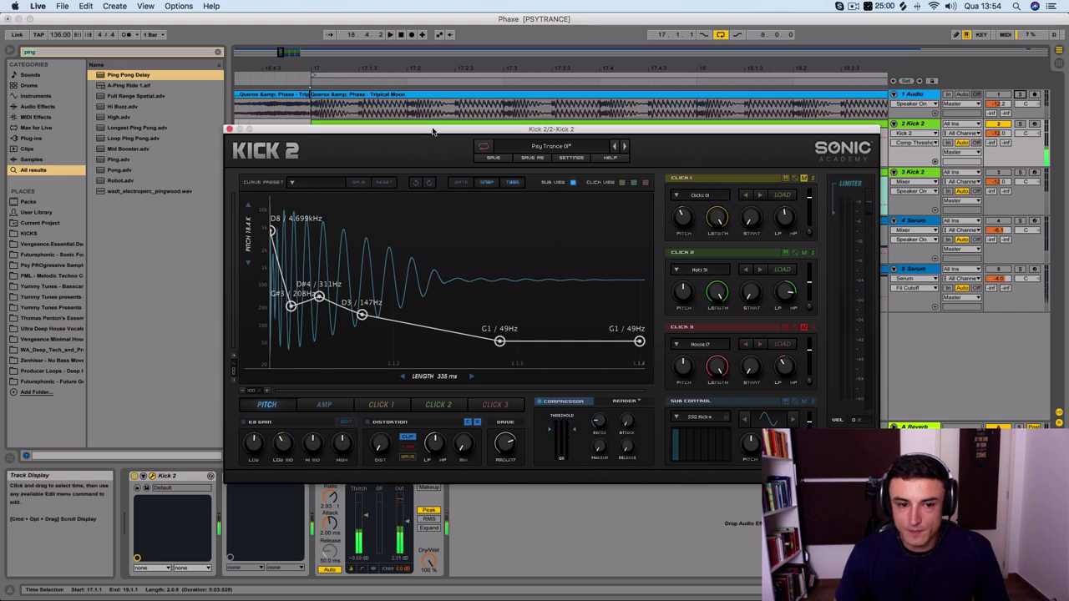
{"action": "key", "text": "space"}
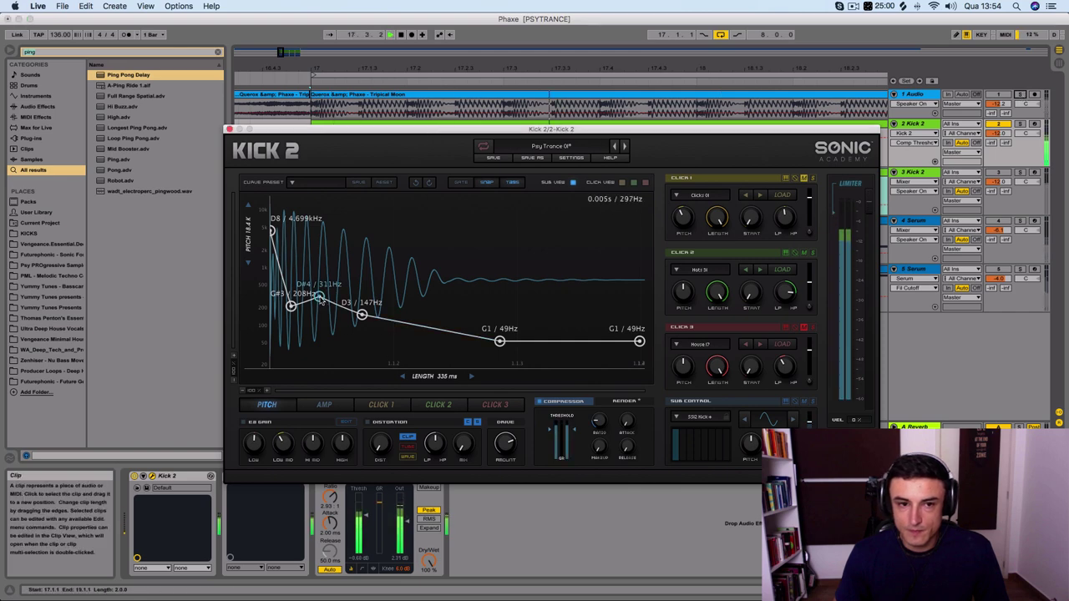
Step: Reshape the early part of the pitch envelope with points at D4 / 294 Hz, E4 / 330 Hz and G#3 / 208 Hz
{"action": "mouse_move", "coordinate": [320, 299]}
{"action": "left_mouse_down"}
{"action": "mouse_move", "coordinate": [308, 296]}
{"action": "mouse_move", "coordinate": [307, 335]}
{"action": "mouse_move", "coordinate": [314, 315]}
{"action": "mouse_move", "coordinate": [289, 301]}
{"action": "mouse_move", "coordinate": [294, 269]}
{"action": "mouse_move", "coordinate": [314, 300]}
{"action": "mouse_move", "coordinate": [363, 316]}
{"action": "mouse_move", "coordinate": [333, 309]}
{"action": "left_mouse_up"}
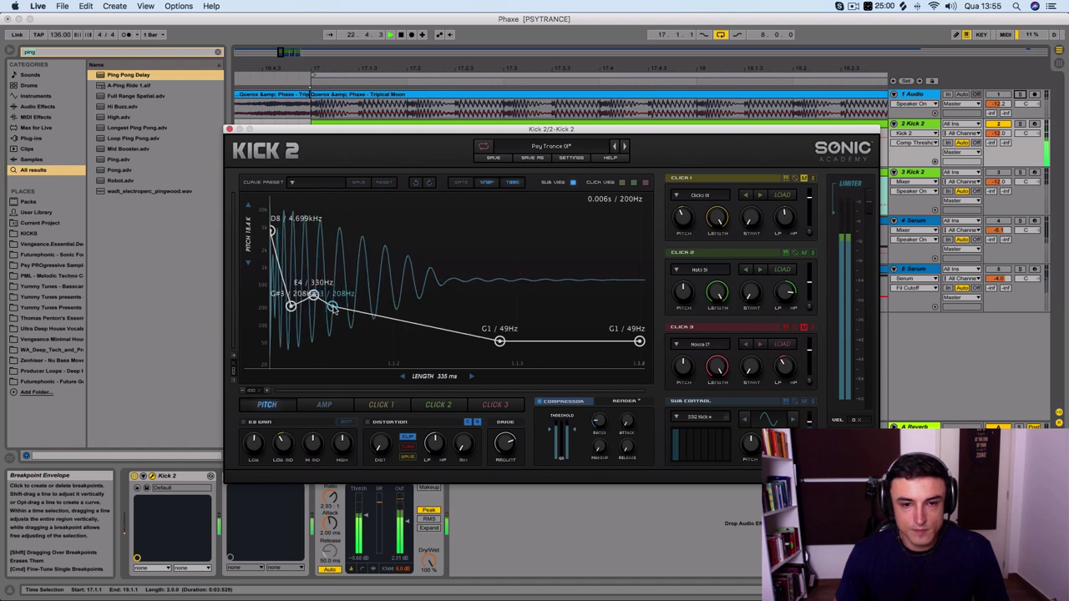
{"action": "mouse_move", "coordinate": [499, 341]}
{"action": "left_mouse_down"}
{"action": "mouse_move", "coordinate": [501, 351]}
{"action": "mouse_move", "coordinate": [499, 343]}
{"action": "left_mouse_up"}
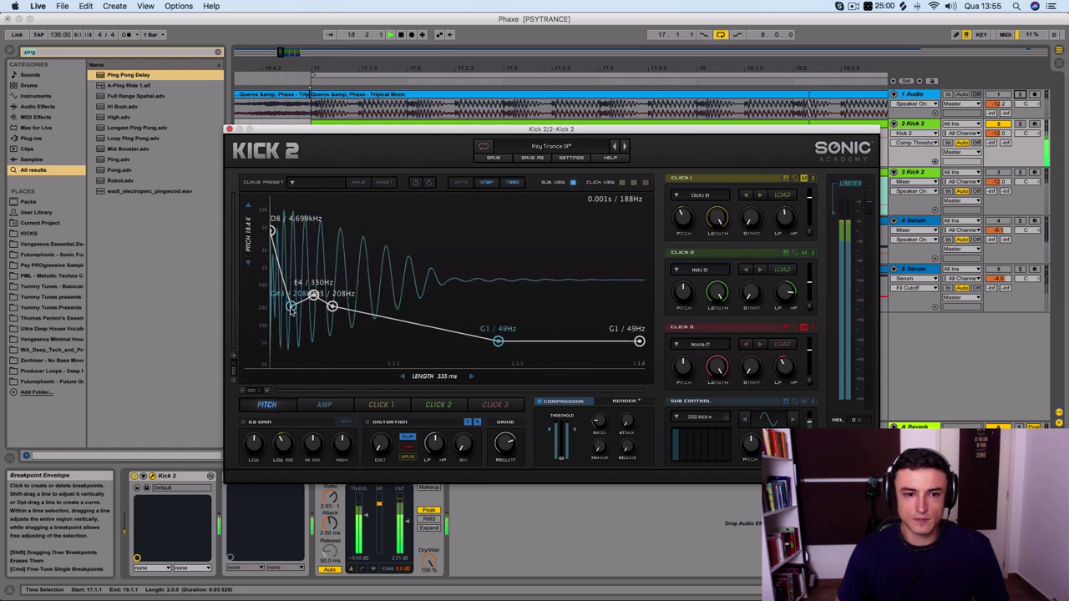
{"action": "mouse_move", "coordinate": [291, 310]}
{"action": "left_mouse_down"}
{"action": "mouse_move", "coordinate": [315, 311]}
{"action": "mouse_move", "coordinate": [287, 355]}
{"action": "mouse_move", "coordinate": [292, 307]}
{"action": "mouse_move", "coordinate": [305, 299]}
{"action": "mouse_move", "coordinate": [282, 281]}
{"action": "mouse_move", "coordinate": [297, 290]}
{"action": "mouse_move", "coordinate": [282, 299]}
{"action": "left_mouse_up"}
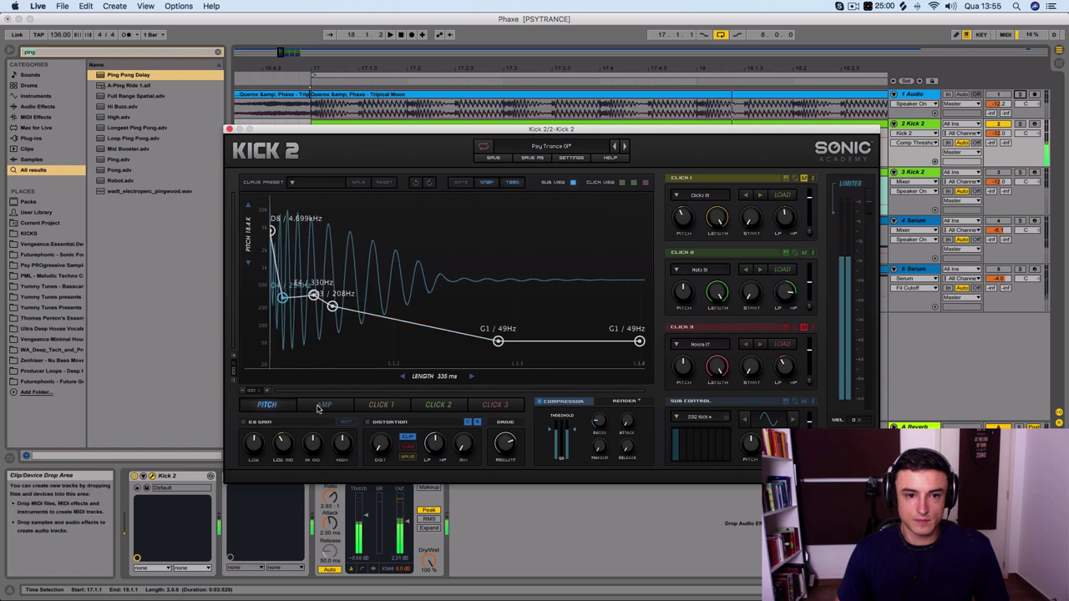
Step: In the amp envelope, set the point after the initial dip to 0.75 and the next point to 0.86 during playback
{"action": "left_click", "coordinate": [324, 404]}
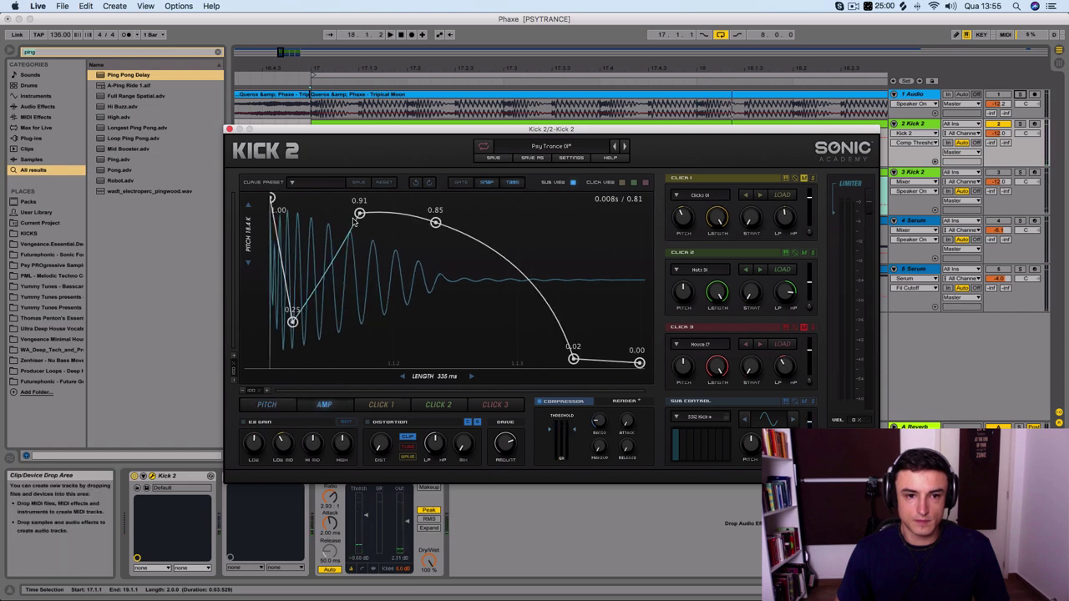
{"action": "left_click_drag", "start_coordinate": [361, 217], "coordinate": [372, 243]}
{"action": "key", "text": "space"}
{"action": "mouse_move", "coordinate": [435, 223]}
{"action": "left_mouse_down"}
{"action": "mouse_move", "coordinate": [434, 201]}
{"action": "mouse_move", "coordinate": [433, 221]}
{"action": "left_mouse_up"}
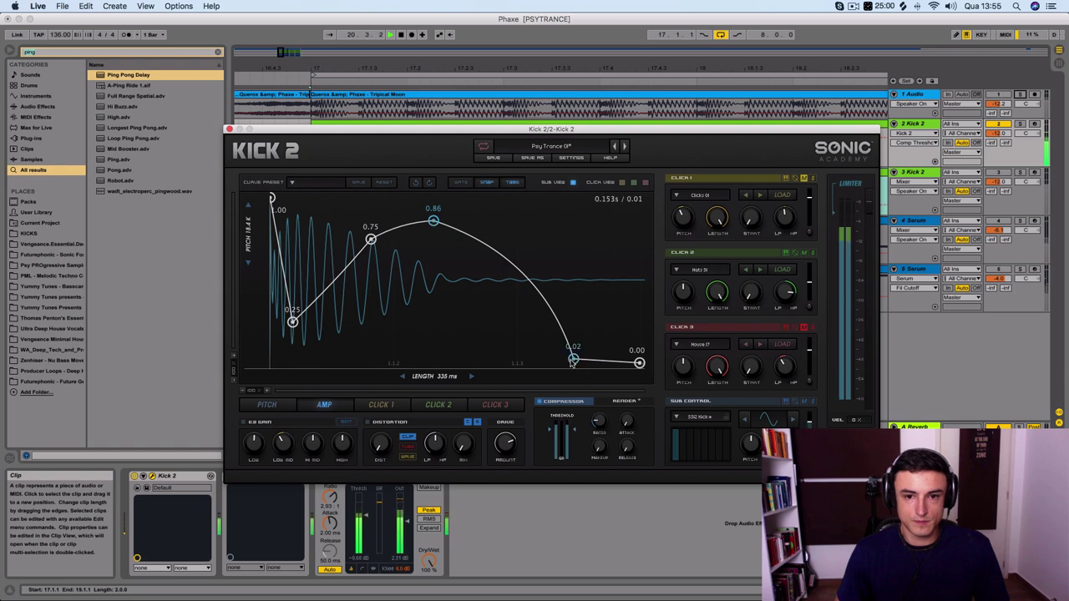
Step: Move the amp envelope's peak to 0.89 and its decay point to 0.38, and bow the rise from 0.25 to 0.75 upward
{"action": "left_click_drag", "start_coordinate": [573, 360], "coordinate": [551, 371]}
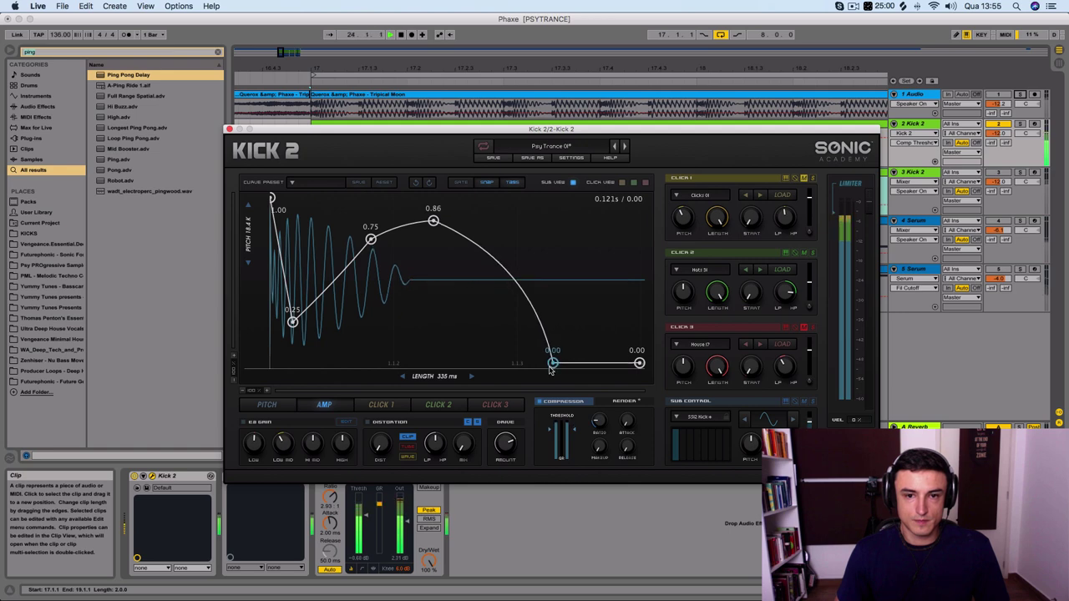
{"action": "left_click_drag", "start_coordinate": [433, 220], "coordinate": [465, 217]}
{"action": "left_click_drag", "start_coordinate": [552, 363], "coordinate": [579, 409]}
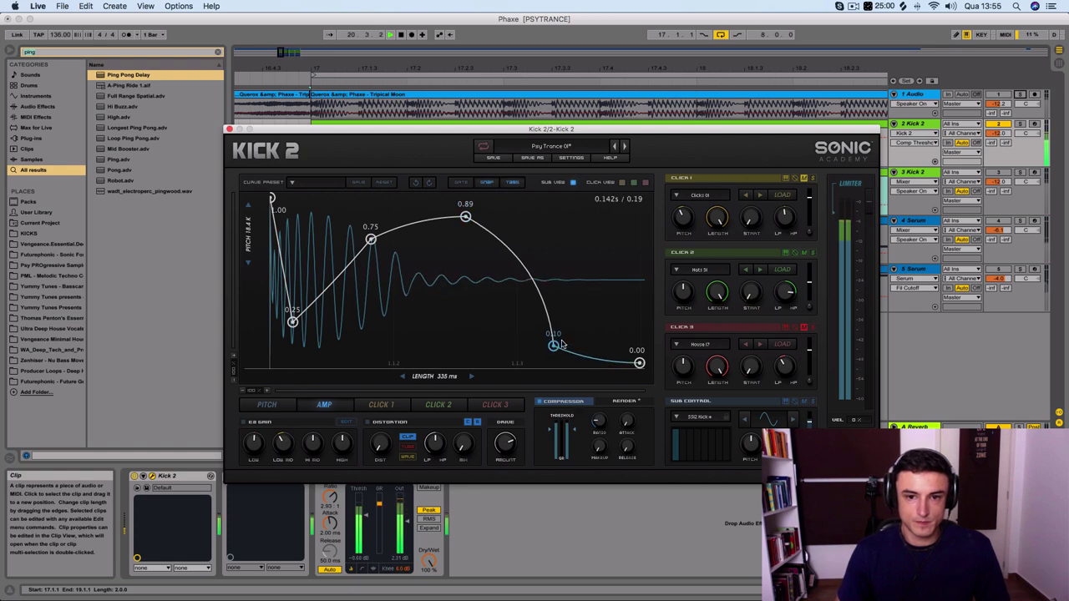
{"action": "left_click_drag", "start_coordinate": [554, 345], "coordinate": [525, 299]}
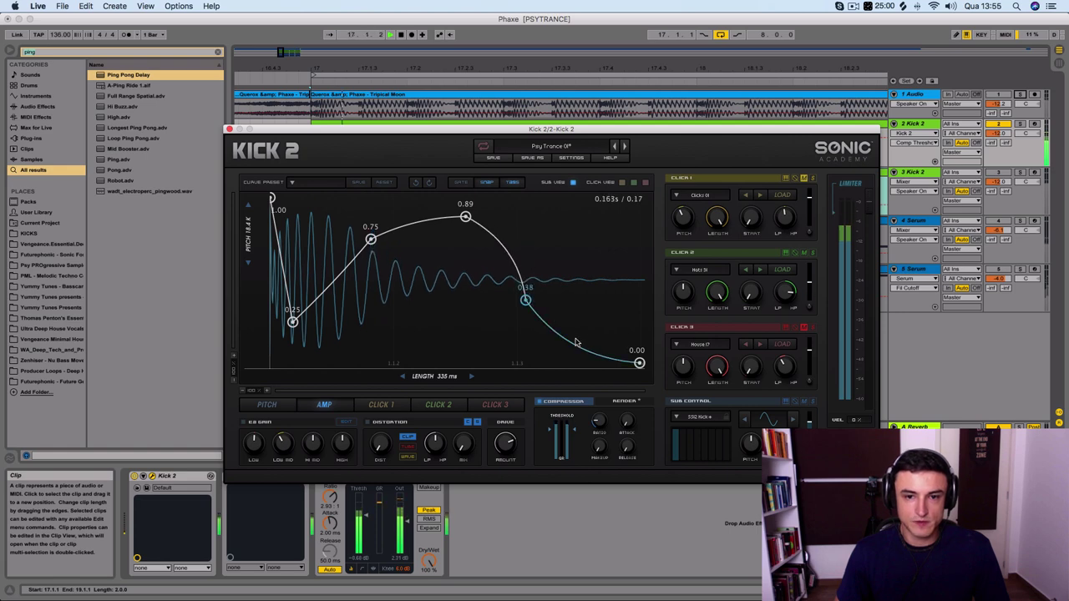
{"action": "left_click", "coordinate": [476, 421]}
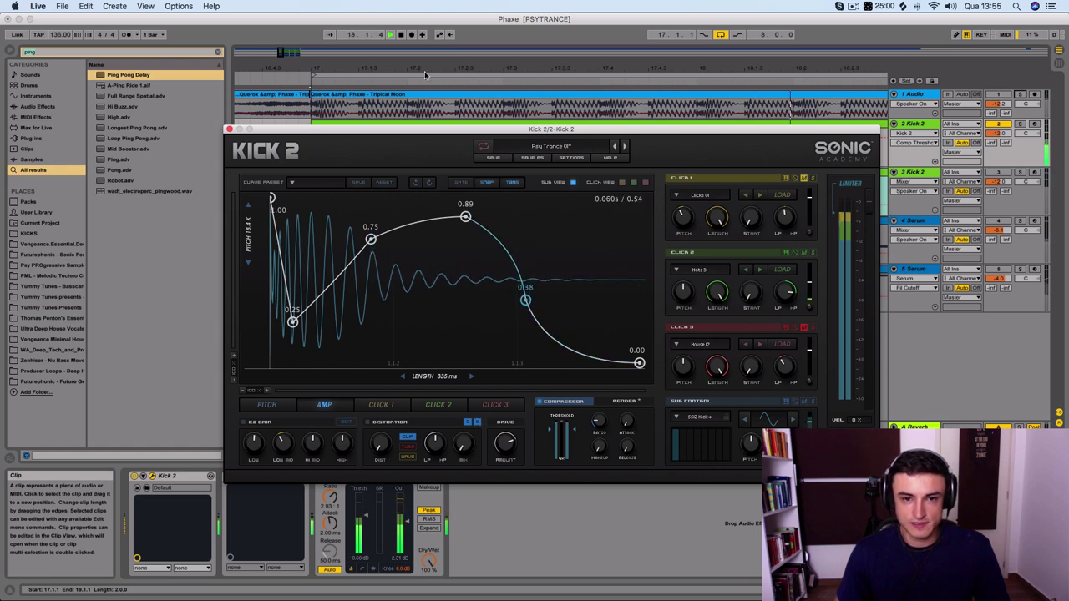
{"action": "left_click_drag", "start_coordinate": [412, 224], "coordinate": [287, 132]}
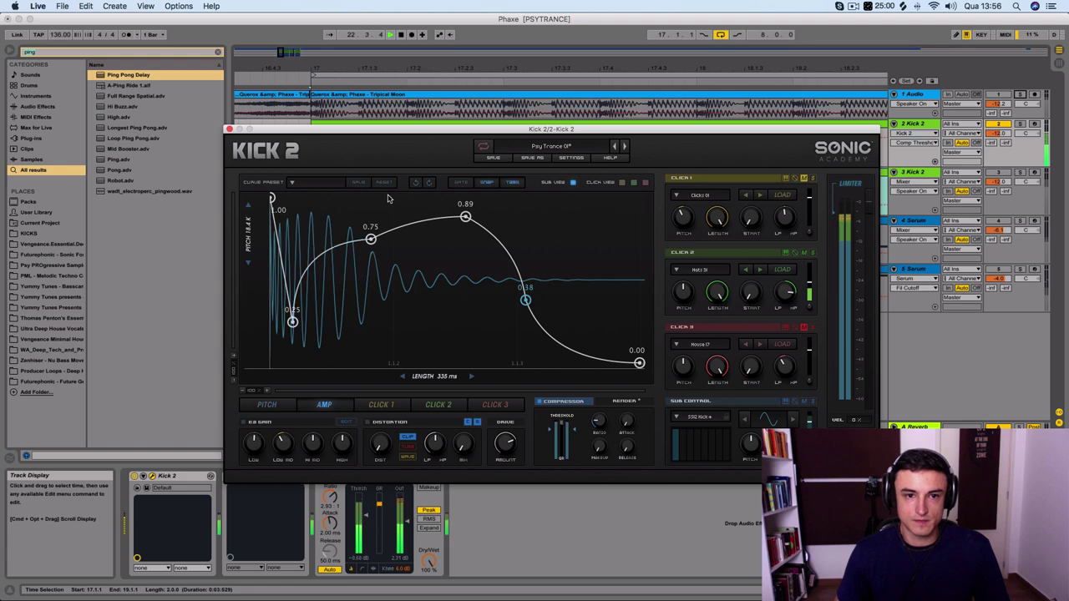
Step: Try different curve bends for the amp segments on either side of the 0.89 peak, and undo the curve changes
{"action": "left_click_drag", "start_coordinate": [412, 224], "coordinate": [426, 251]}
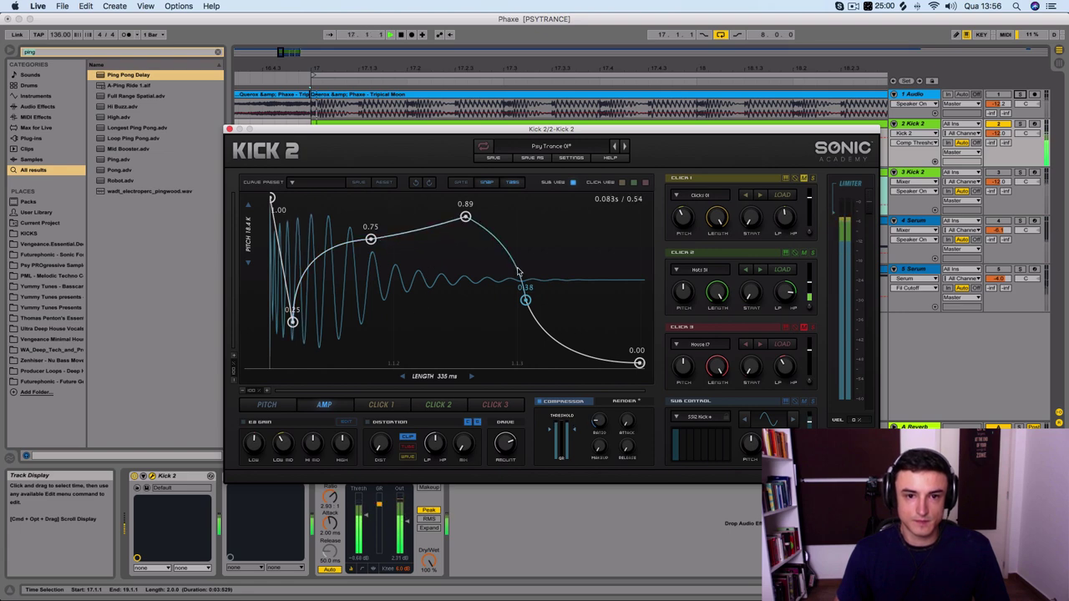
{"action": "left_click_drag", "start_coordinate": [518, 272], "coordinate": [520, 242]}
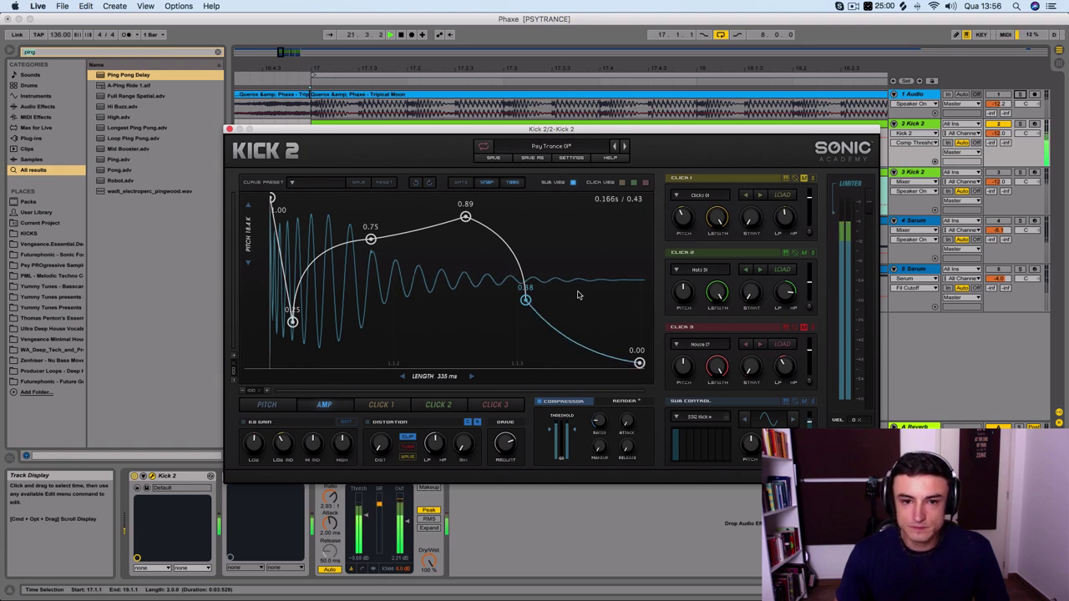
{"action": "key", "text": "super+z"}
{"action": "key", "text": "super+z"}
{"action": "left_click", "coordinate": [416, 183]}
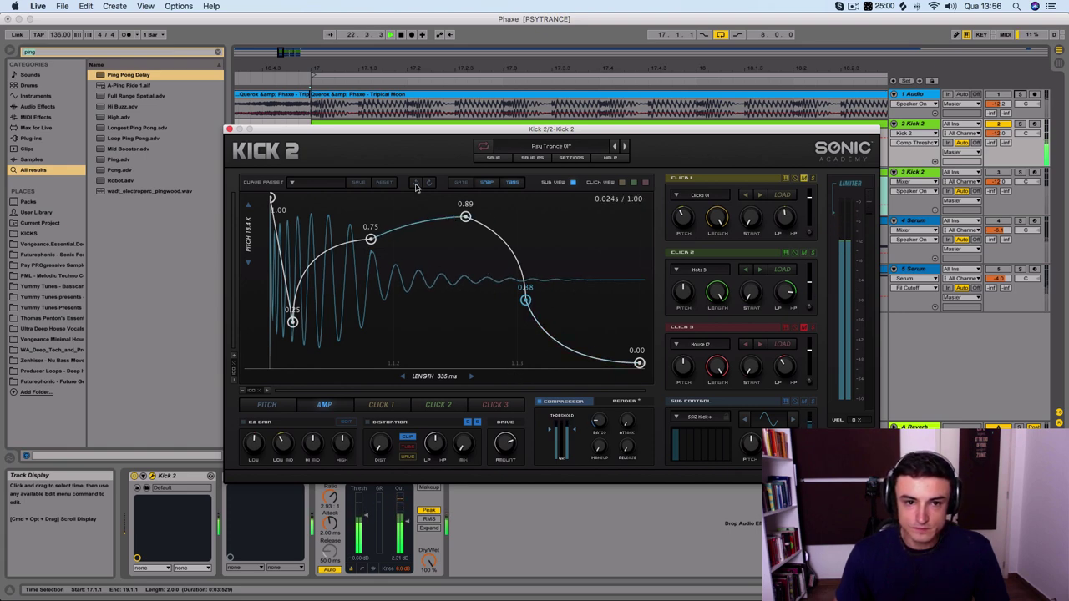
{"action": "left_click", "coordinate": [416, 183]}
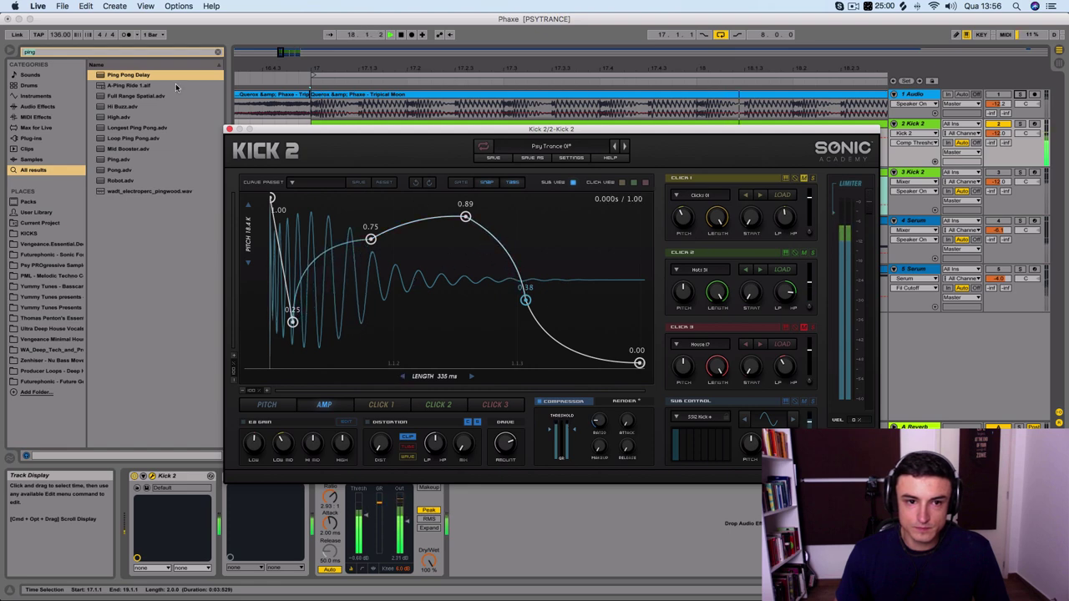
Step: Reshape the amp envelope with a start level of 0.57, an early peak of 1.00, then points at 0.93 and 0.43
{"action": "left_click_drag", "start_coordinate": [272, 197], "coordinate": [269, 275]}
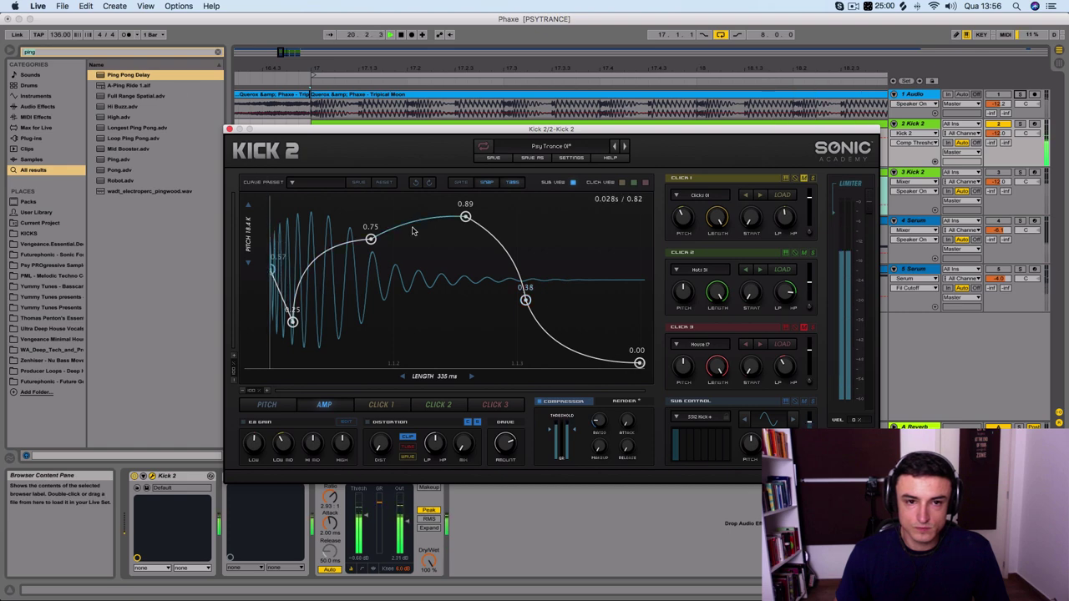
{"action": "left_click_drag", "start_coordinate": [370, 240], "coordinate": [326, 146]}
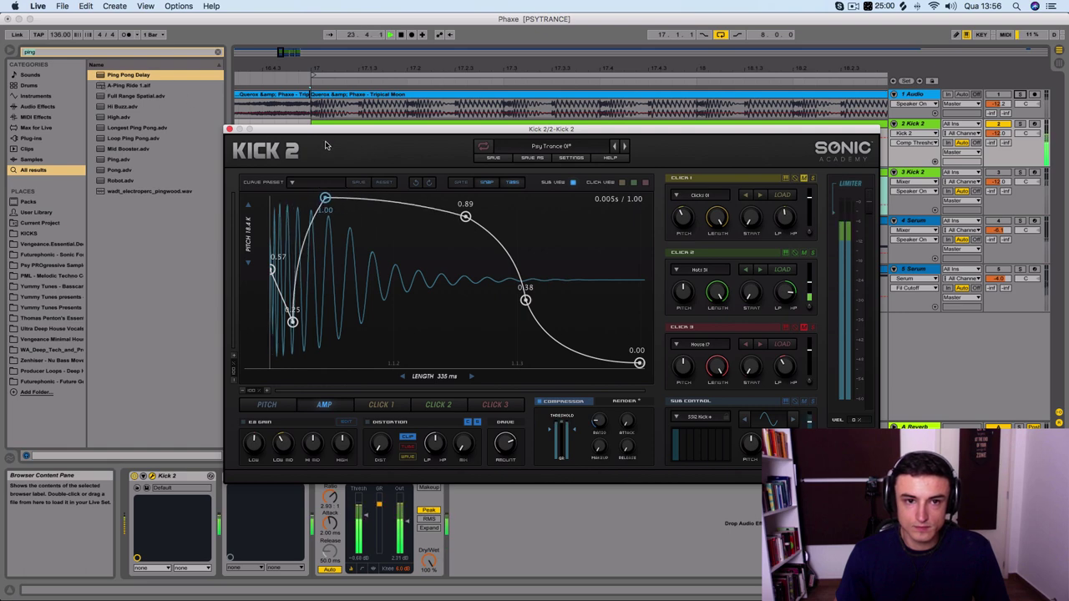
{"action": "mouse_move", "coordinate": [465, 217]}
{"action": "left_mouse_down"}
{"action": "mouse_move", "coordinate": [499, 198]}
{"action": "mouse_move", "coordinate": [448, 221]}
{"action": "left_mouse_up"}
{"action": "mouse_move", "coordinate": [526, 300]}
{"action": "left_mouse_down"}
{"action": "mouse_move", "coordinate": [612, 296]}
{"action": "mouse_move", "coordinate": [535, 291]}
{"action": "left_mouse_up"}
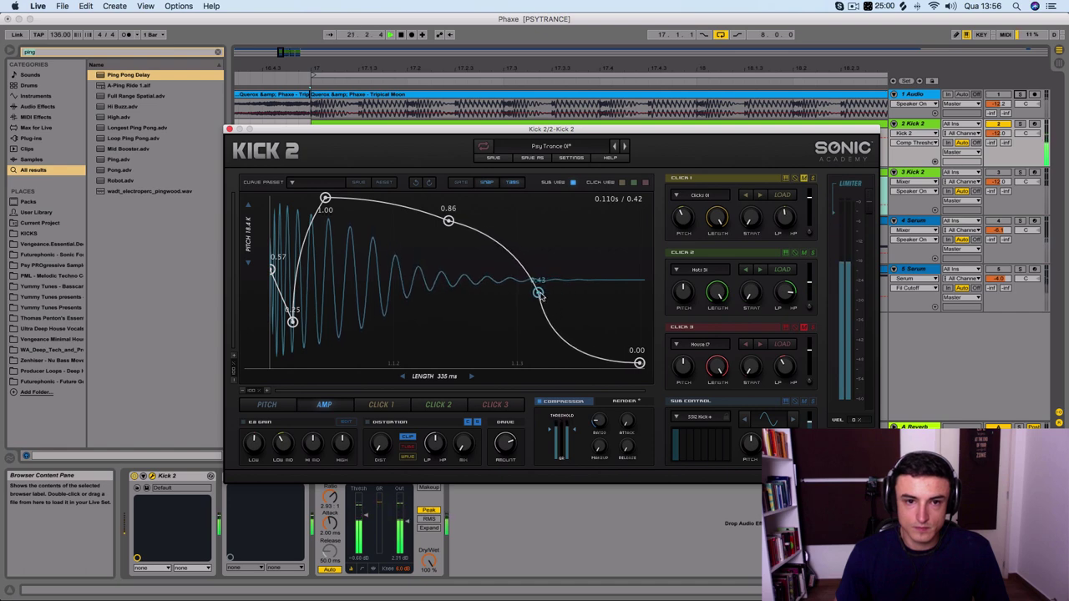
{"action": "mouse_move", "coordinate": [449, 220]}
{"action": "left_mouse_down"}
{"action": "mouse_move", "coordinate": [452, 179]}
{"action": "mouse_move", "coordinate": [448, 241]}
{"action": "mouse_move", "coordinate": [452, 210]}
{"action": "left_mouse_up"}
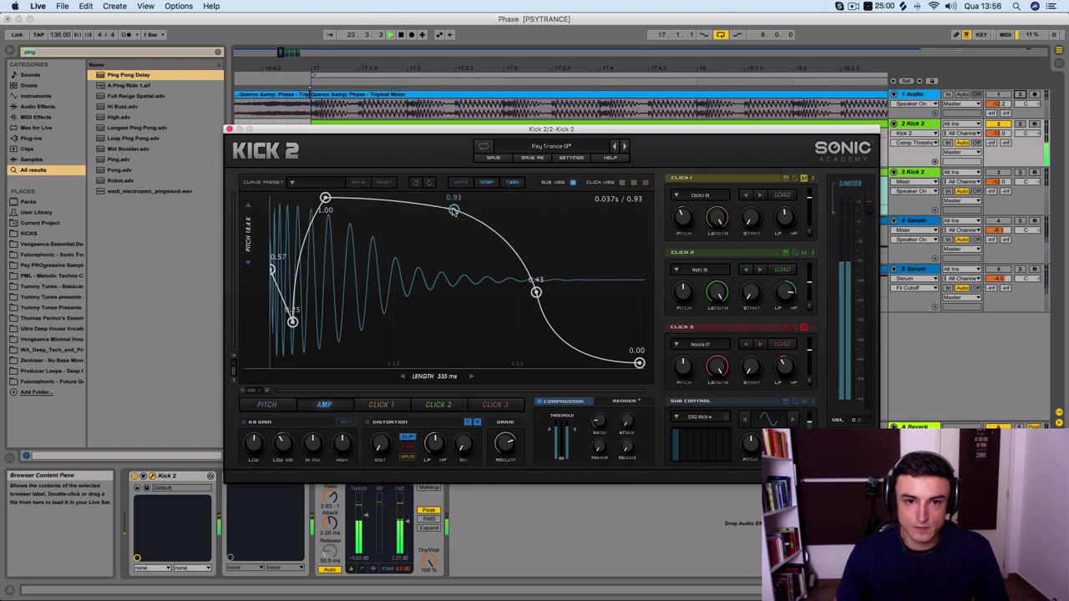
Step: Compare the kick with the reference track, close the Kick 2 window and select track 2
{"action": "left_click", "coordinate": [1024, 94]}
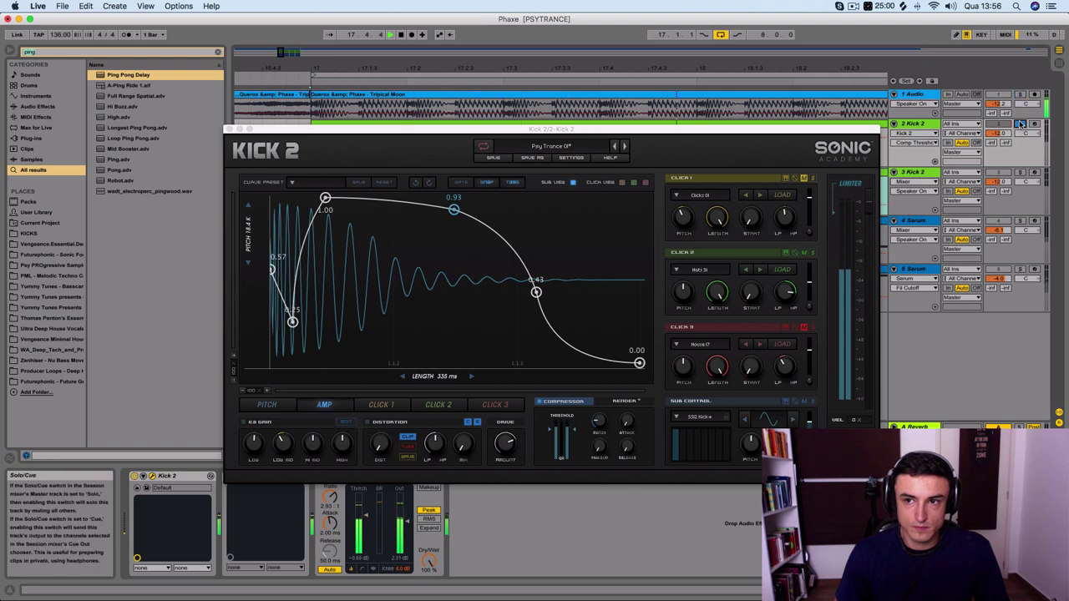
{"action": "left_click", "coordinate": [230, 129]}
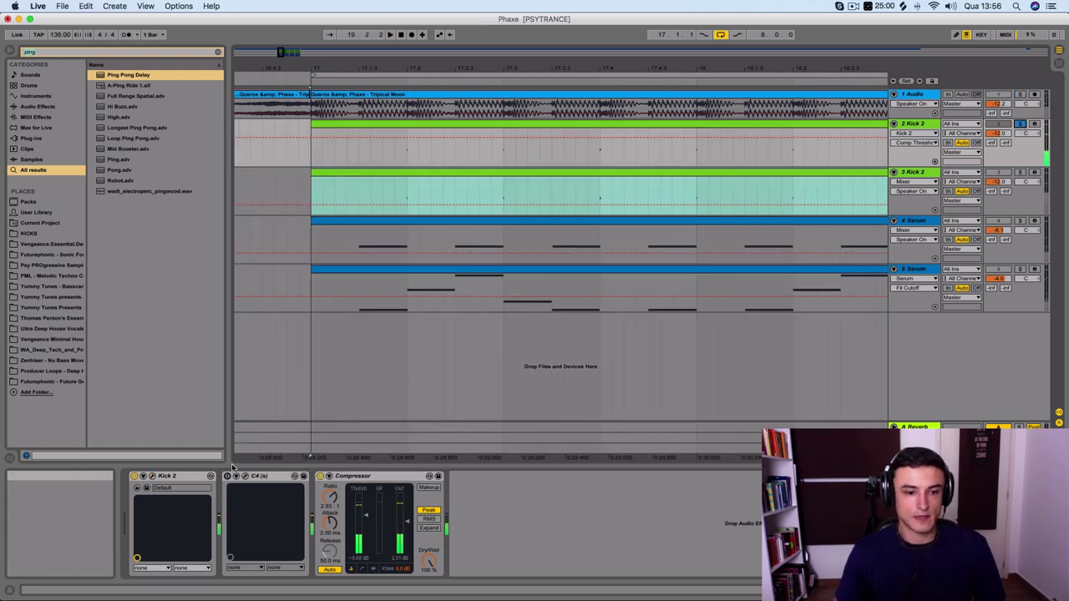
{"action": "left_click", "coordinate": [1023, 140]}
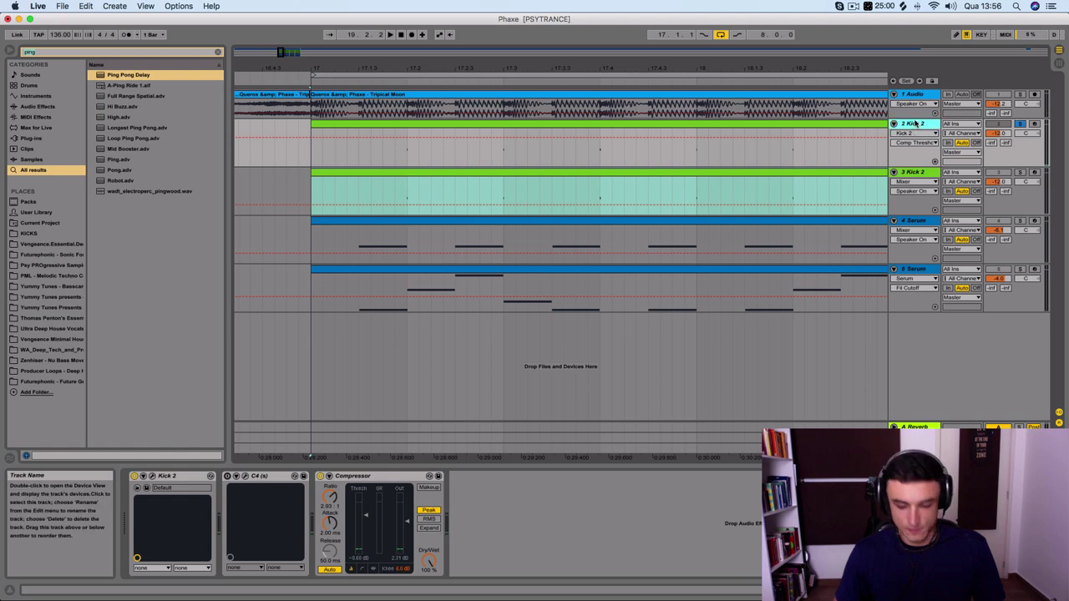
Step: Set track 2's volume to -9.0 dB in the Session View mixer during playback, and return to Arrangement View
{"action": "left_click", "coordinate": [1061, 67]}
{"action": "key", "text": "space"}
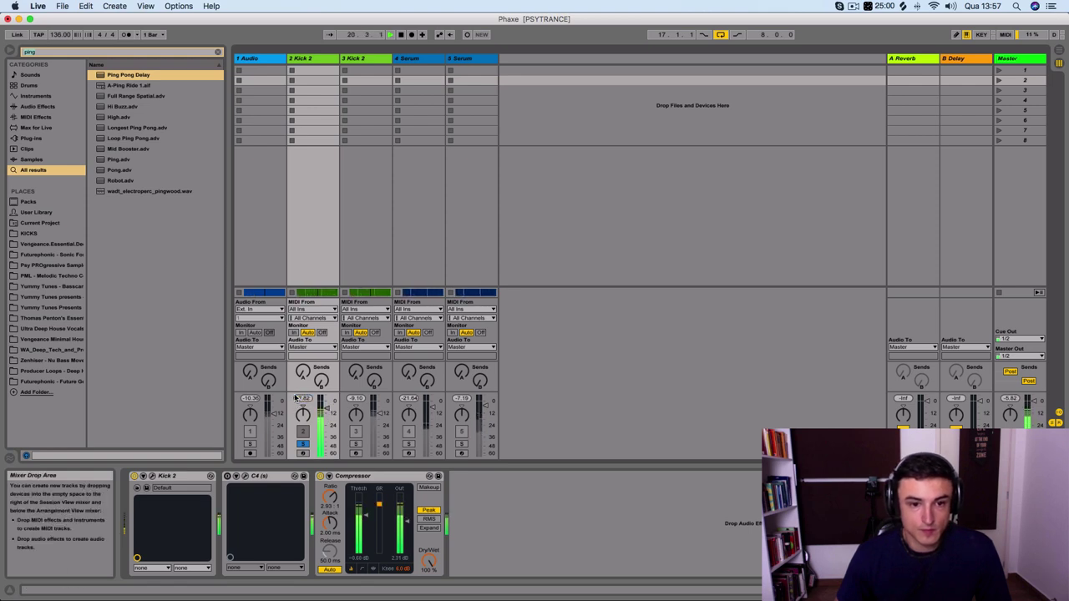
{"action": "left_click_drag", "start_coordinate": [321, 408], "coordinate": [326, 413]}
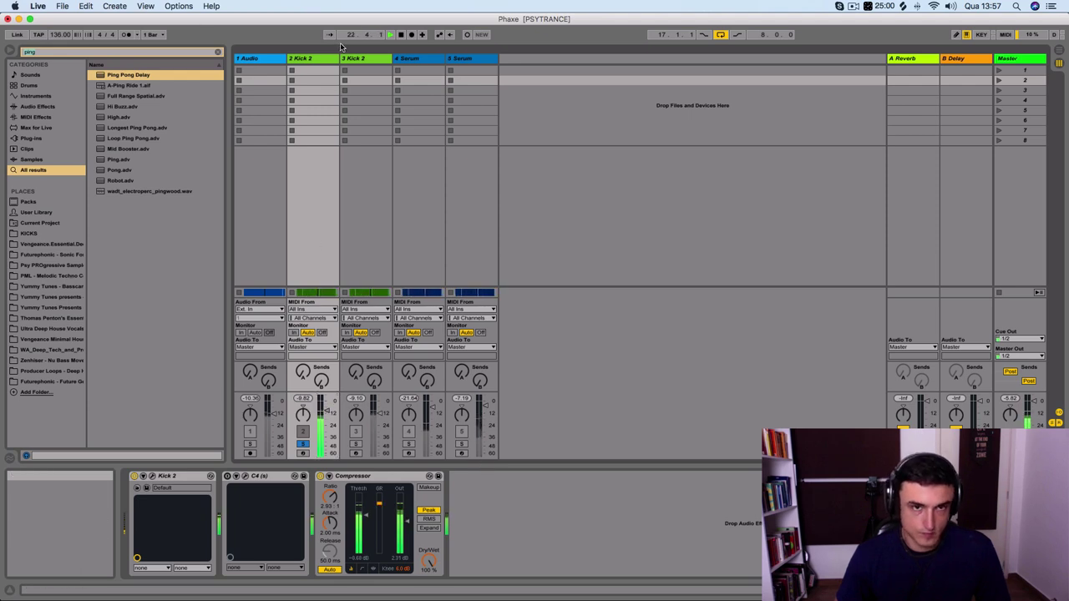
{"action": "left_click", "coordinate": [1058, 60]}
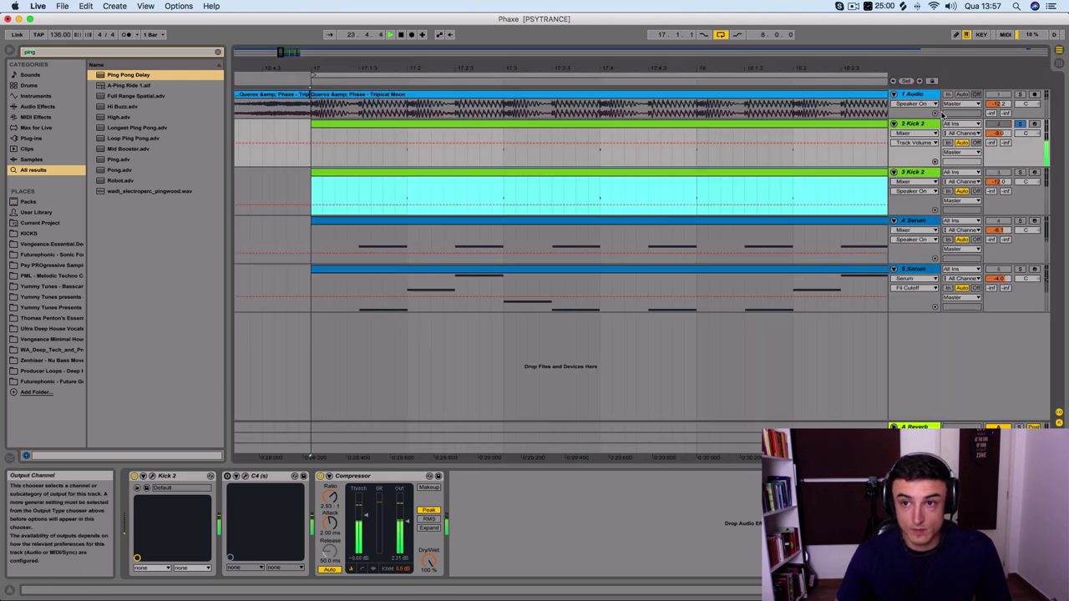
Step: Reopen Kick 2 on track 2, change the Click 2 sample to Hats 30 and adjust its gain against the reference
{"action": "left_click", "coordinate": [721, 200]}
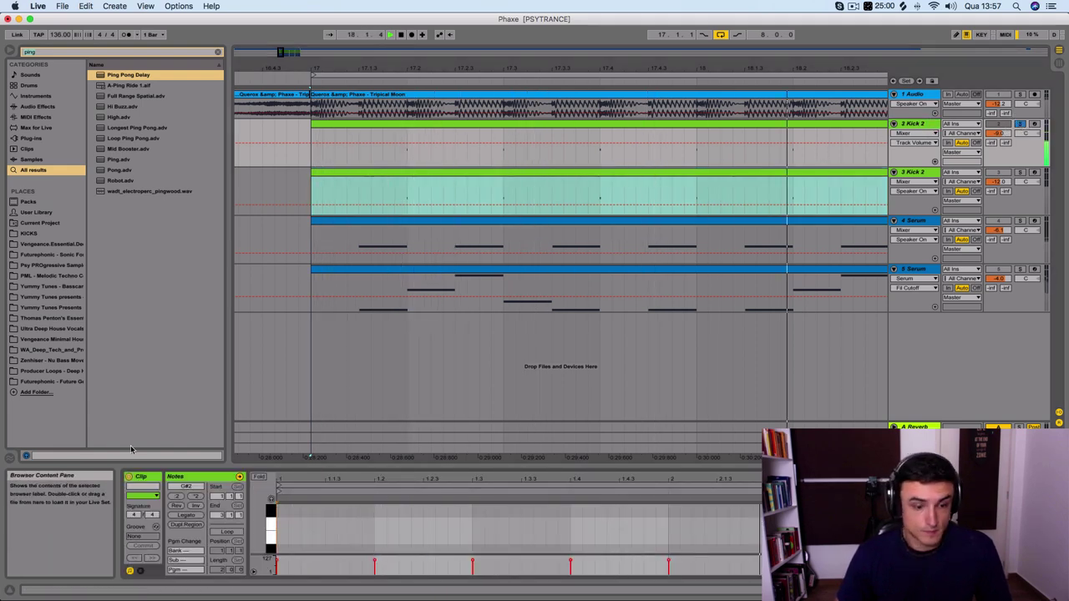
{"action": "key", "text": "shift+Tab"}
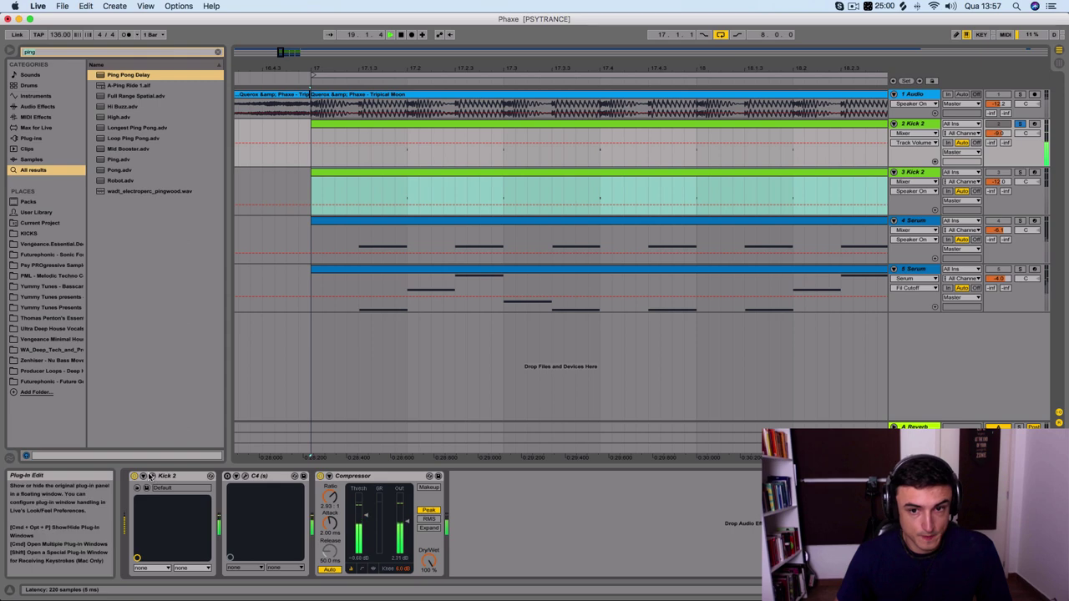
{"action": "key", "text": "super+alt+p"}
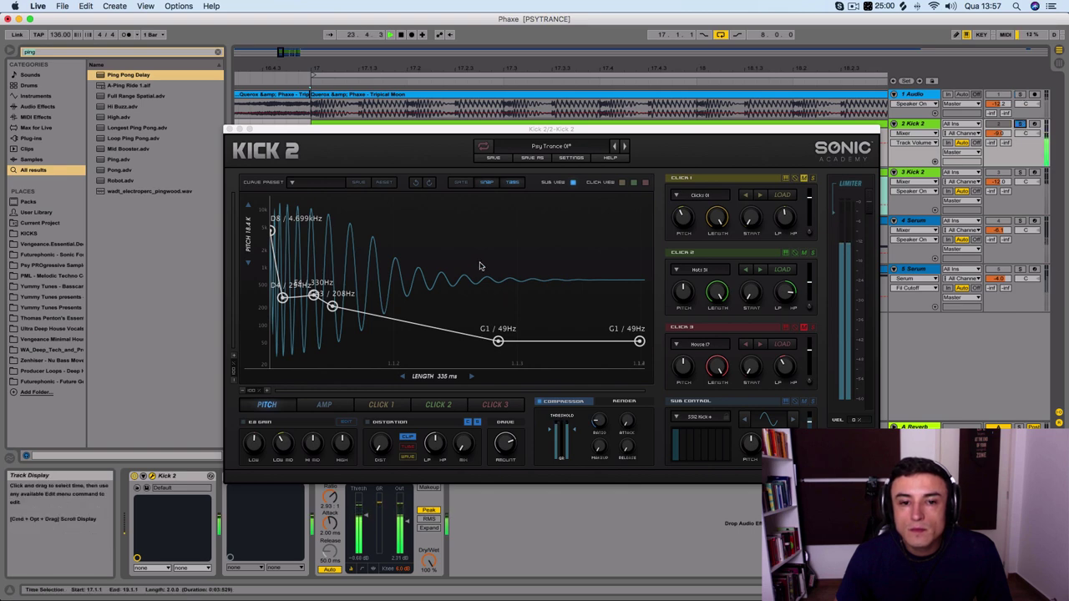
{"action": "left_click", "coordinate": [438, 405]}
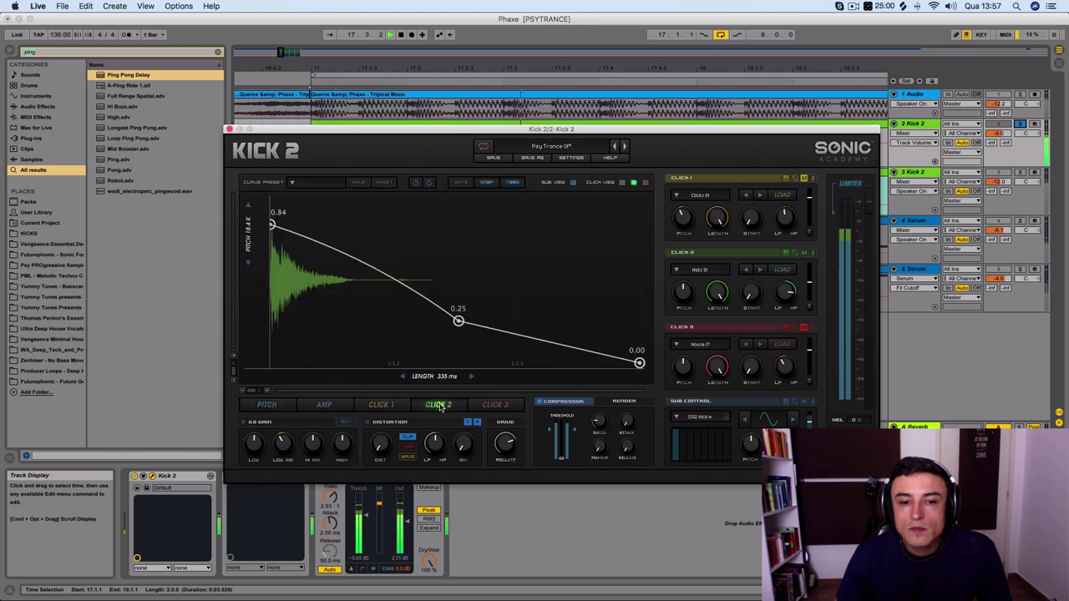
{"action": "left_click", "coordinate": [746, 271]}
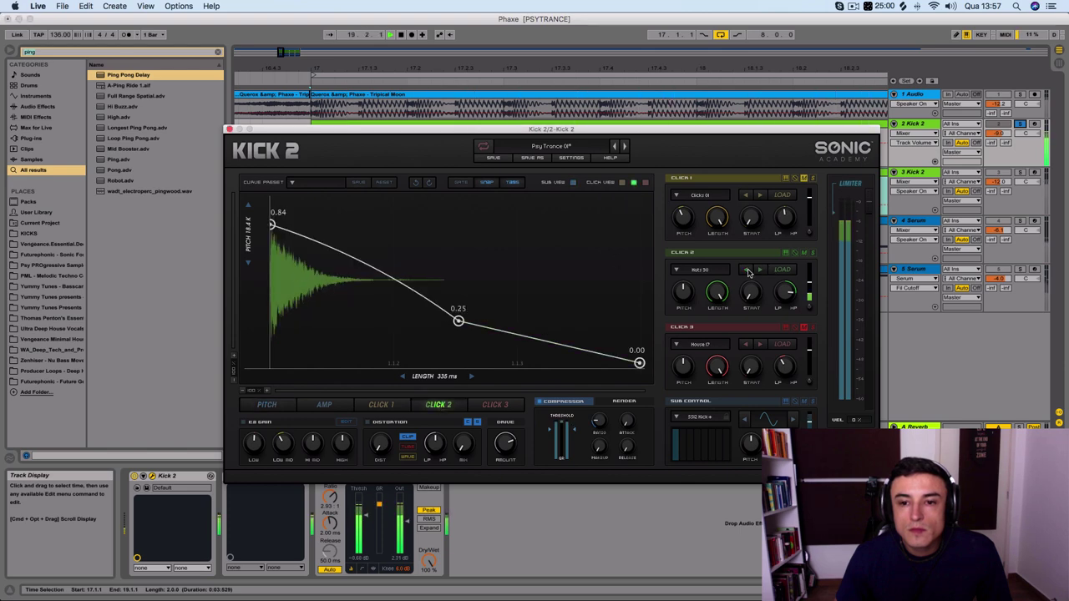
{"action": "left_click", "coordinate": [1022, 96]}
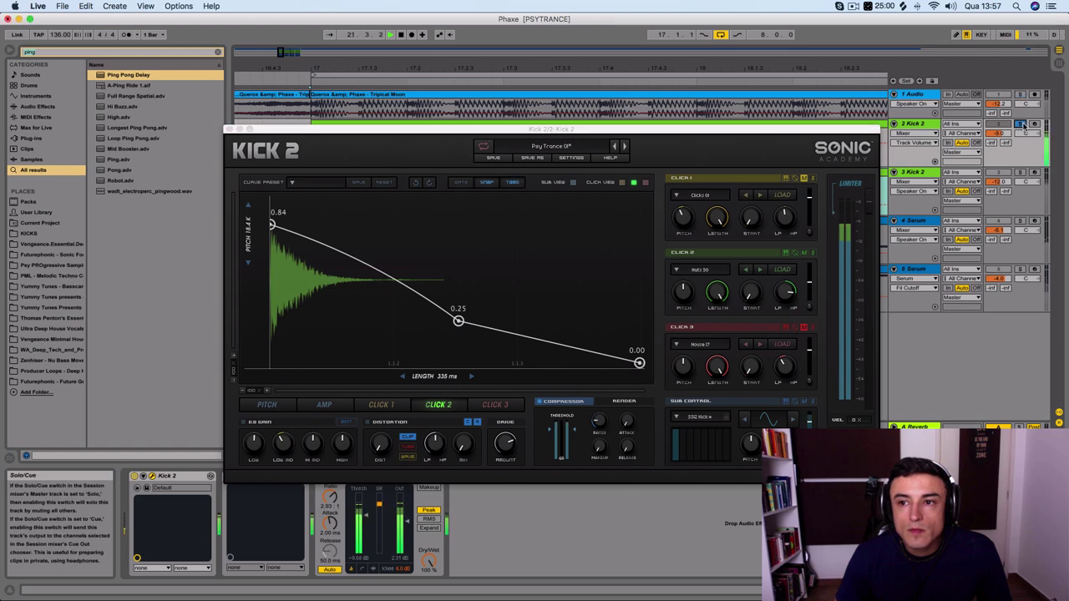
{"action": "left_click", "coordinate": [808, 287]}
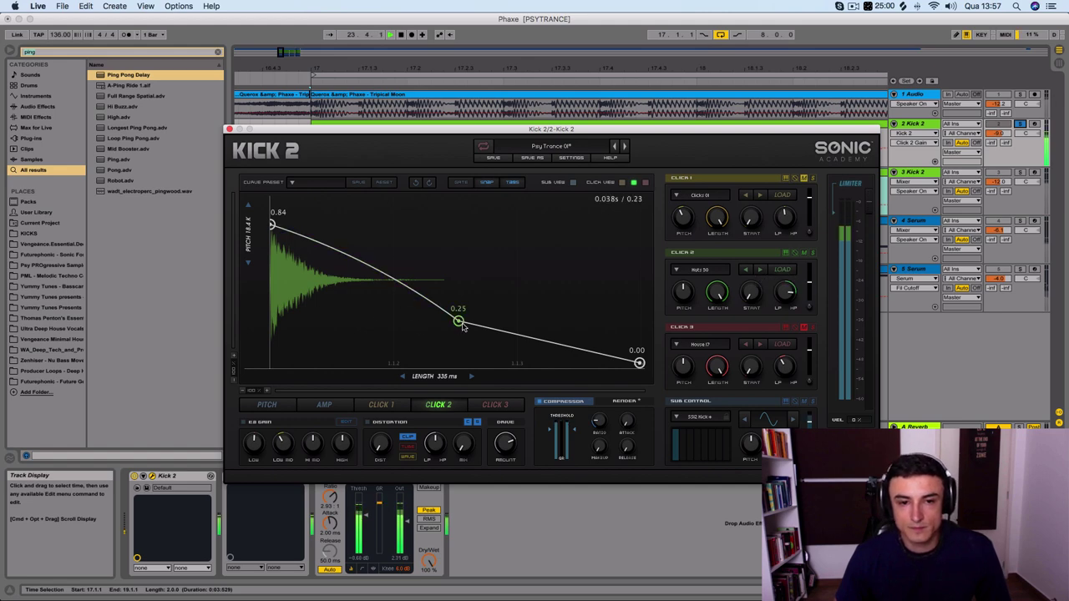
Step: Move the Click 2 envelope's middle point slightly earlier at 0.27 and adjust the Click 2 LP/HP filter
{"action": "mouse_move", "coordinate": [457, 320]}
{"action": "left_mouse_down"}
{"action": "mouse_move", "coordinate": [470, 211]}
{"action": "mouse_move", "coordinate": [434, 361]}
{"action": "mouse_move", "coordinate": [446, 296]}
{"action": "mouse_move", "coordinate": [443, 318]}
{"action": "left_mouse_up"}
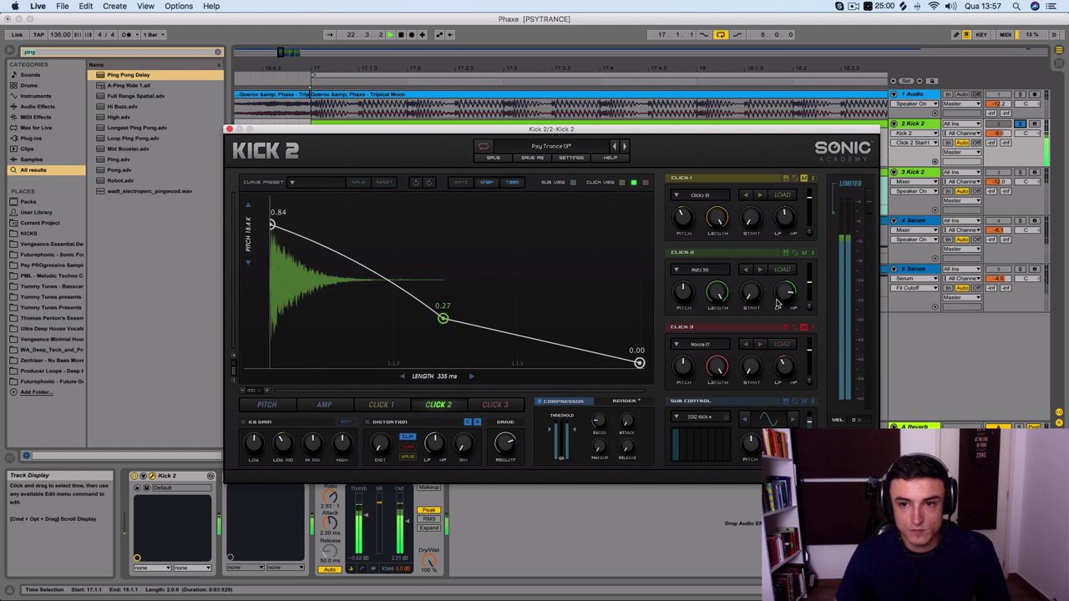
{"action": "left_click_drag", "start_coordinate": [776, 304], "coordinate": [776, 309]}
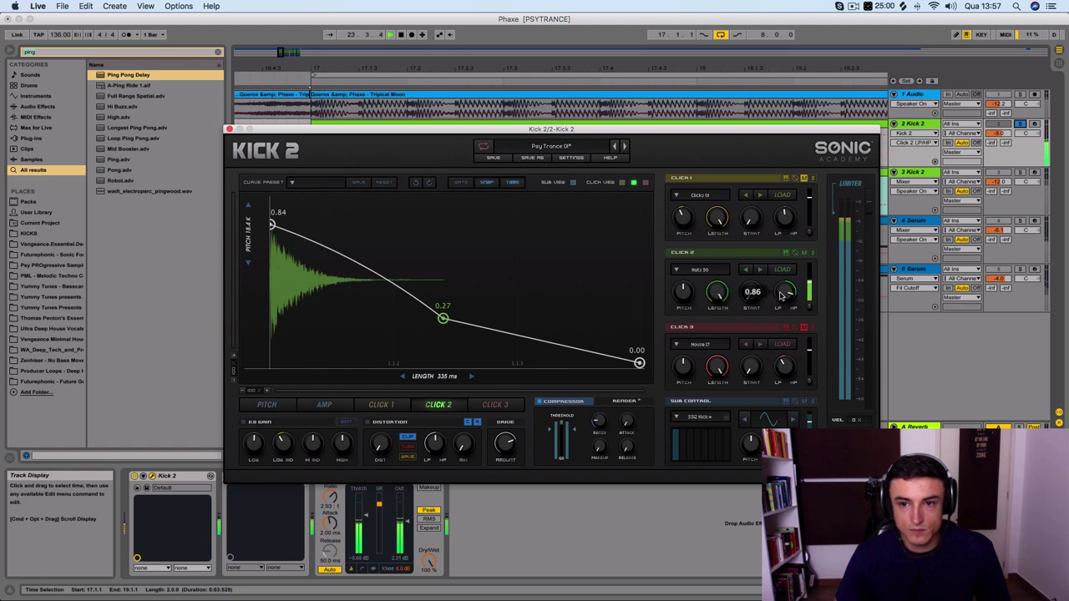
Step: Change the Click 2 sample to Hats 25, comparing it with the reference track and readjusting its LP/HP filter
{"action": "left_click", "coordinate": [745, 271]}
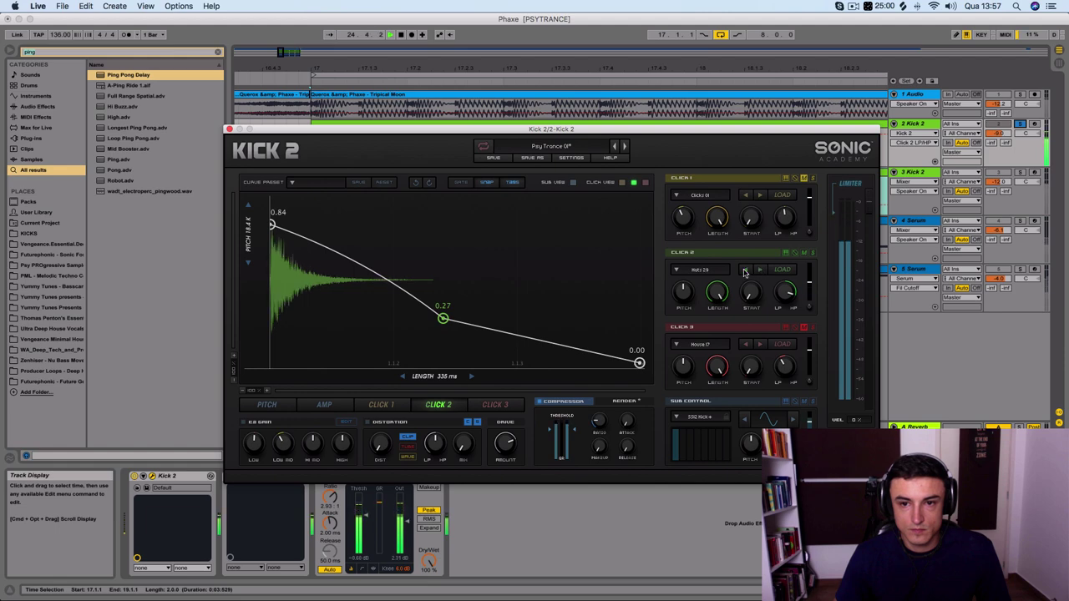
{"action": "left_click", "coordinate": [1019, 96]}
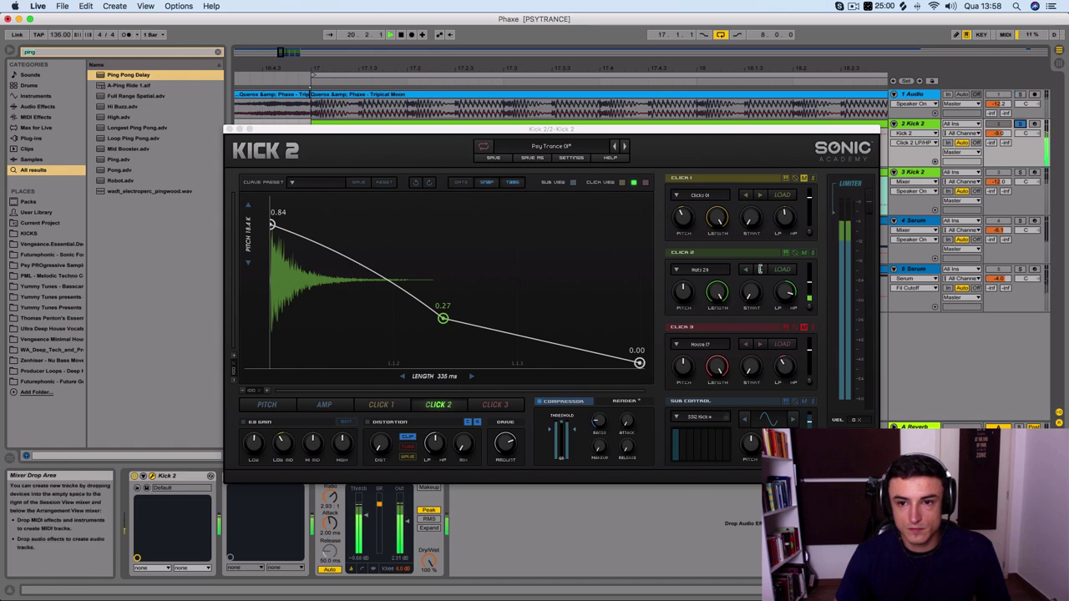
{"action": "left_click", "coordinate": [745, 270]}
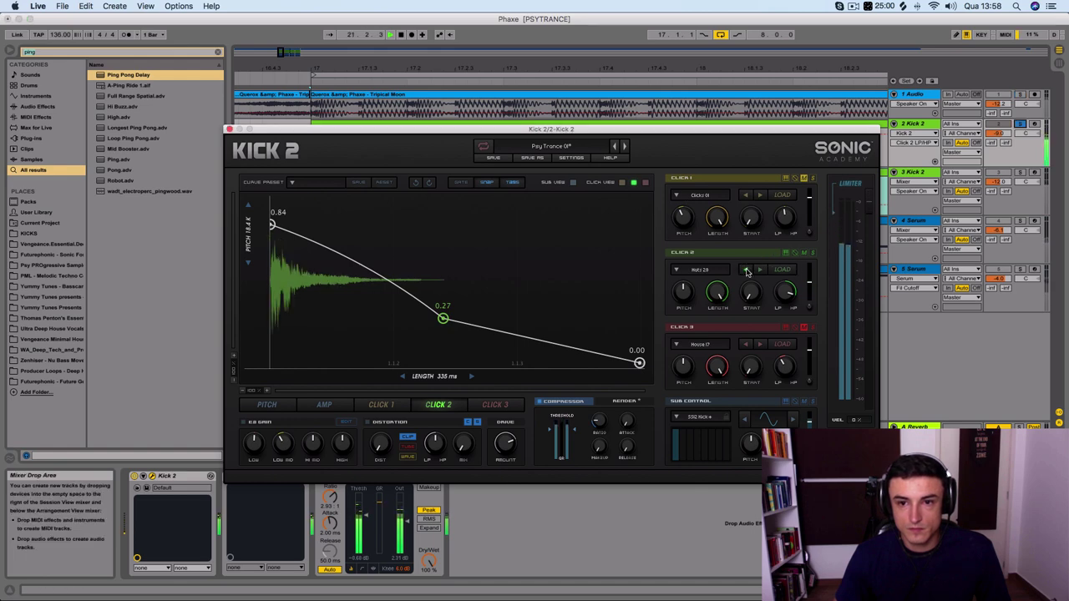
{"action": "left_click", "coordinate": [745, 270]}
{"action": "left_click", "coordinate": [745, 270]}
{"action": "left_click", "coordinate": [746, 270]}
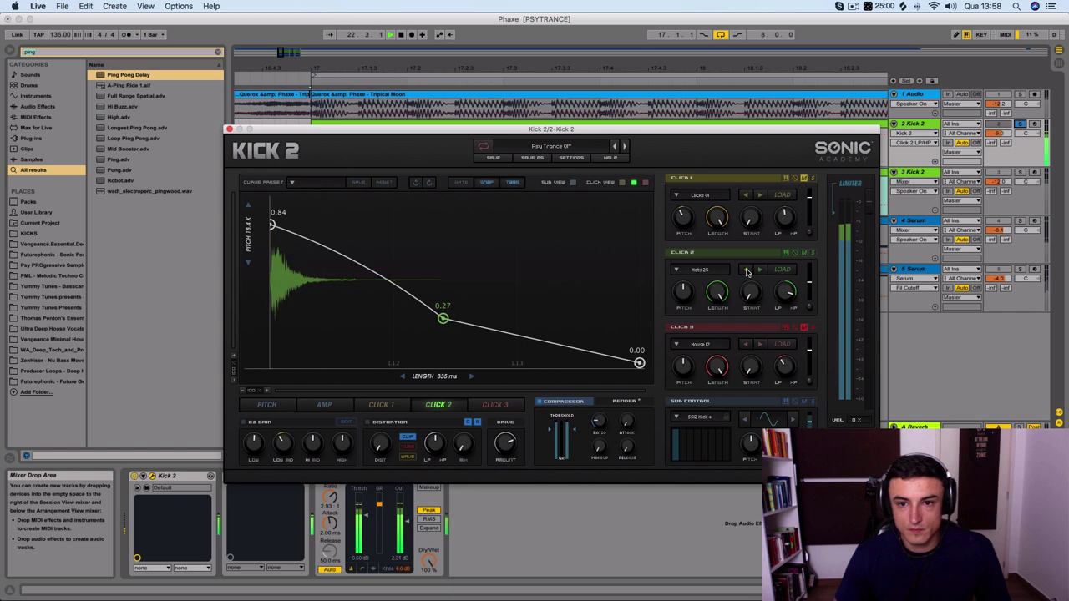
{"action": "left_click", "coordinate": [1023, 97]}
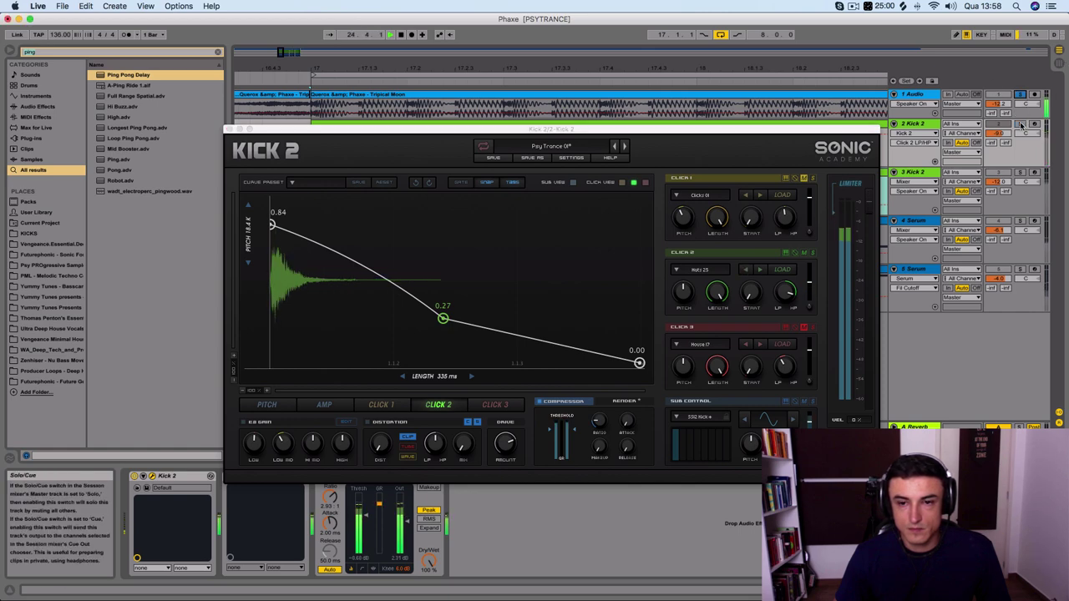
{"action": "left_click", "coordinate": [783, 297]}
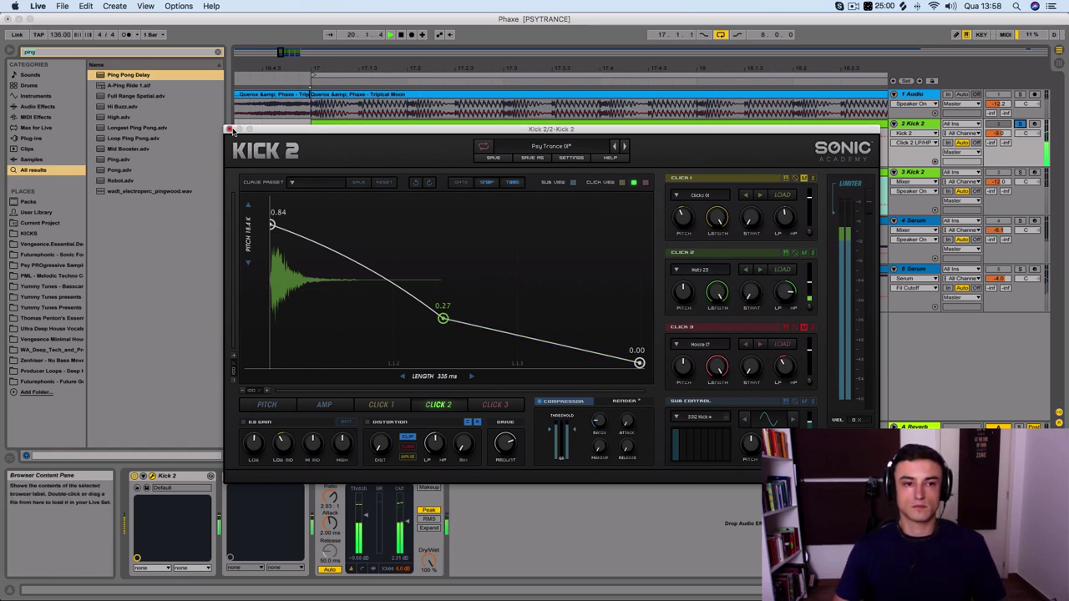
Step: Close Kick 2, open track 2's C4 and compare the kick with C4 bypassed and active during playback
{"action": "left_click", "coordinate": [230, 129]}
{"action": "key", "text": "space"}
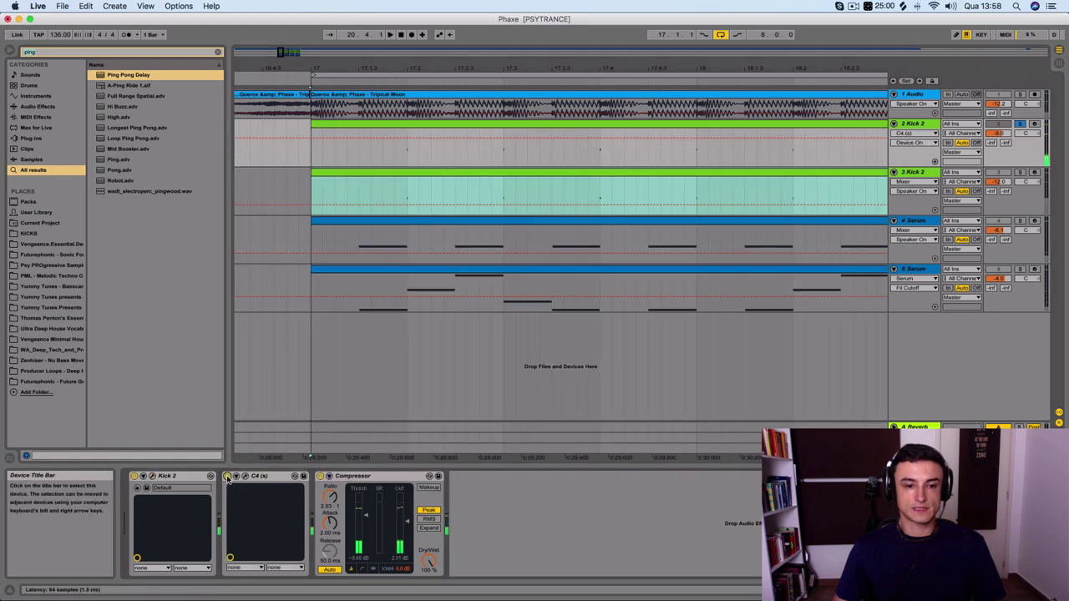
{"action": "double_click", "coordinate": [272, 478]}
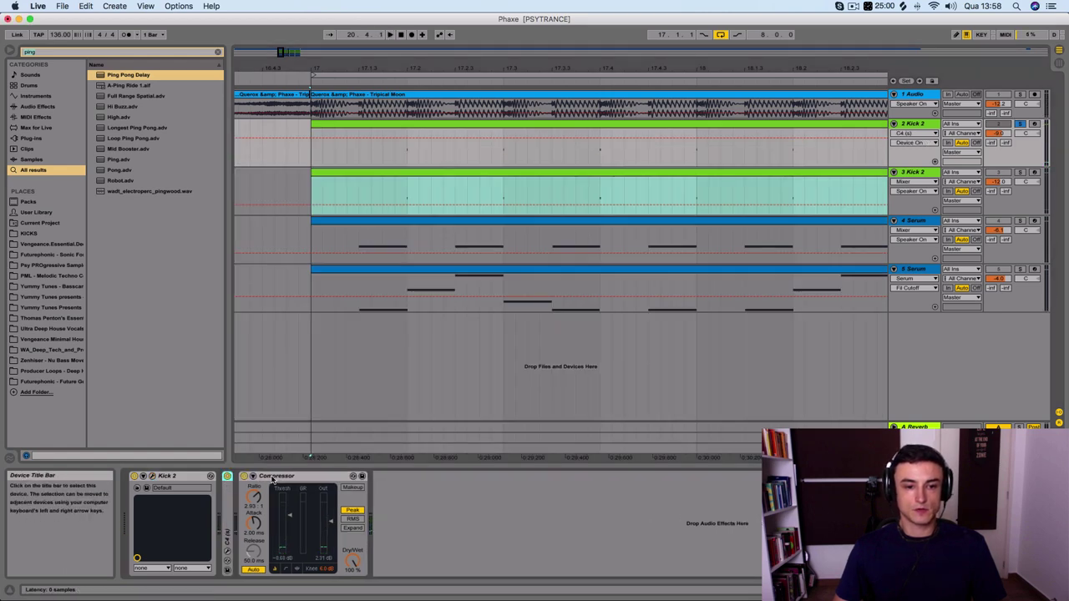
{"action": "double_click", "coordinate": [226, 495]}
{"action": "left_click", "coordinate": [244, 477]}
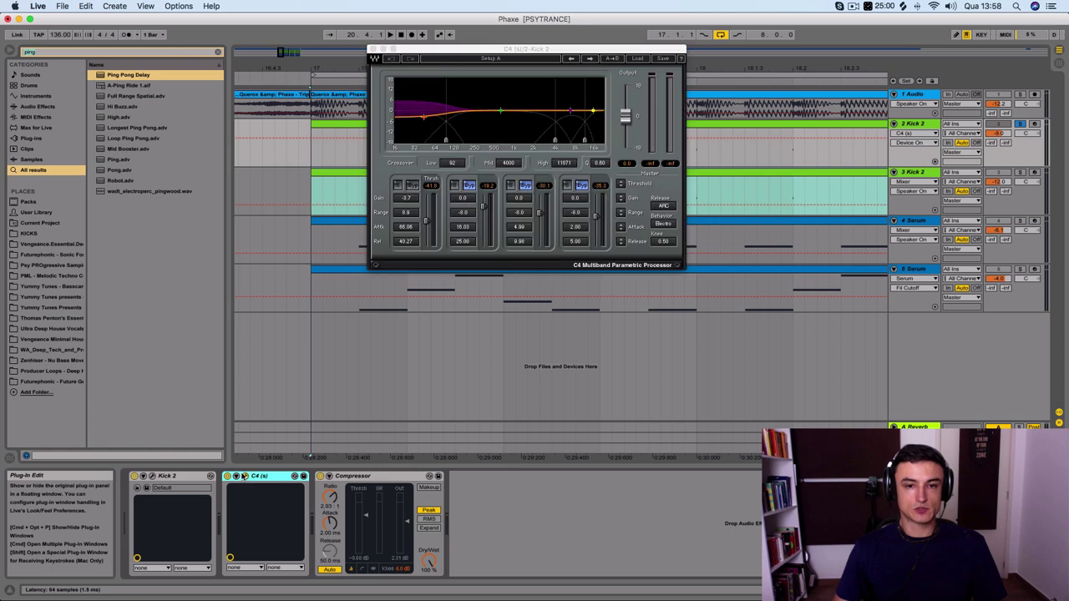
{"action": "key", "text": "space"}
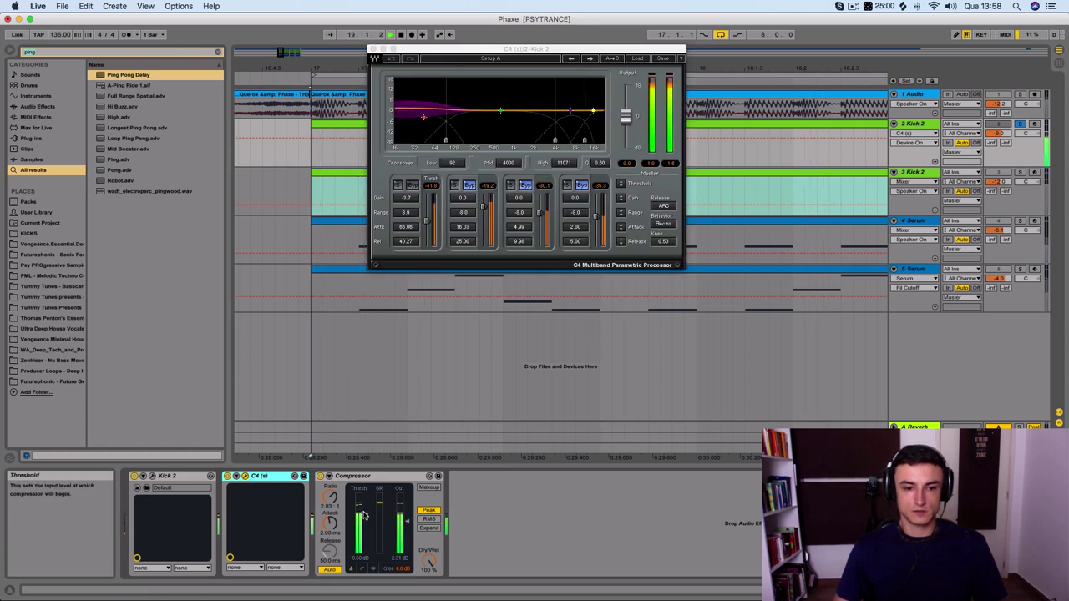
{"action": "left_click", "coordinate": [226, 476]}
{"action": "left_click", "coordinate": [226, 476]}
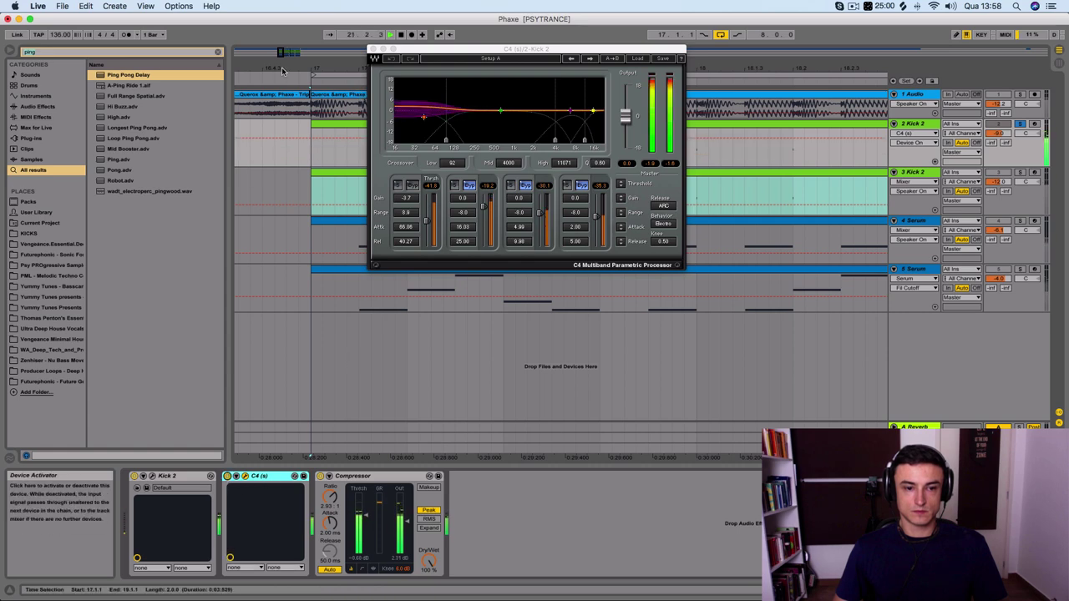
{"action": "left_click", "coordinate": [374, 48]}
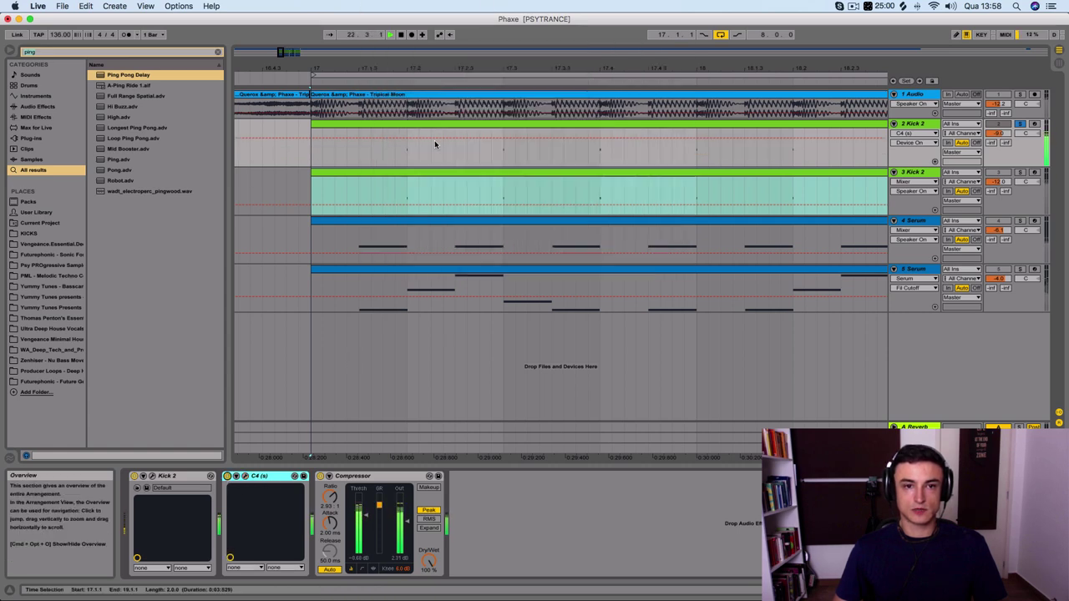
Step: Compare the kicks on tracks 2 and 3 in solo with the system volume raised, and stop playback
{"action": "left_click", "coordinate": [1019, 172]}
{"action": "left_click", "coordinate": [1019, 124]}
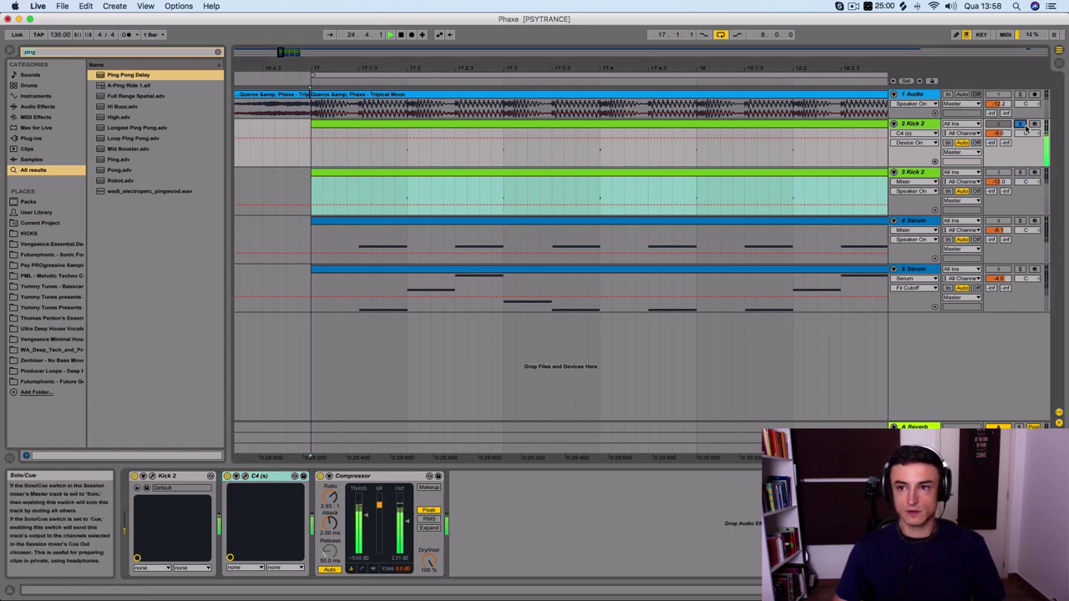
{"action": "left_click", "coordinate": [917, 124]}
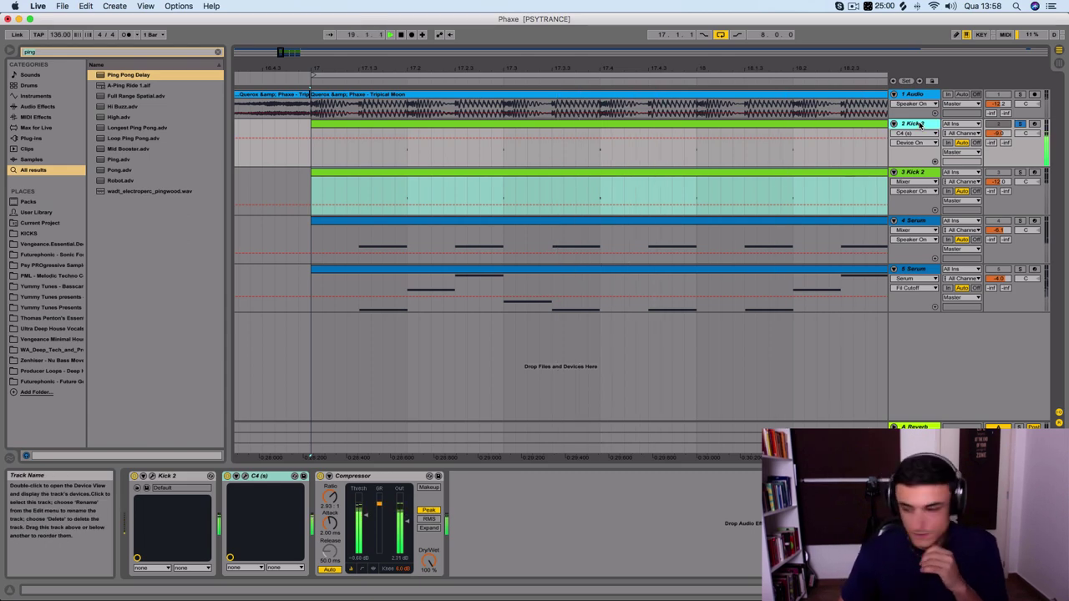
{"action": "key", "text": "XF86AudioRaiseVolume"}
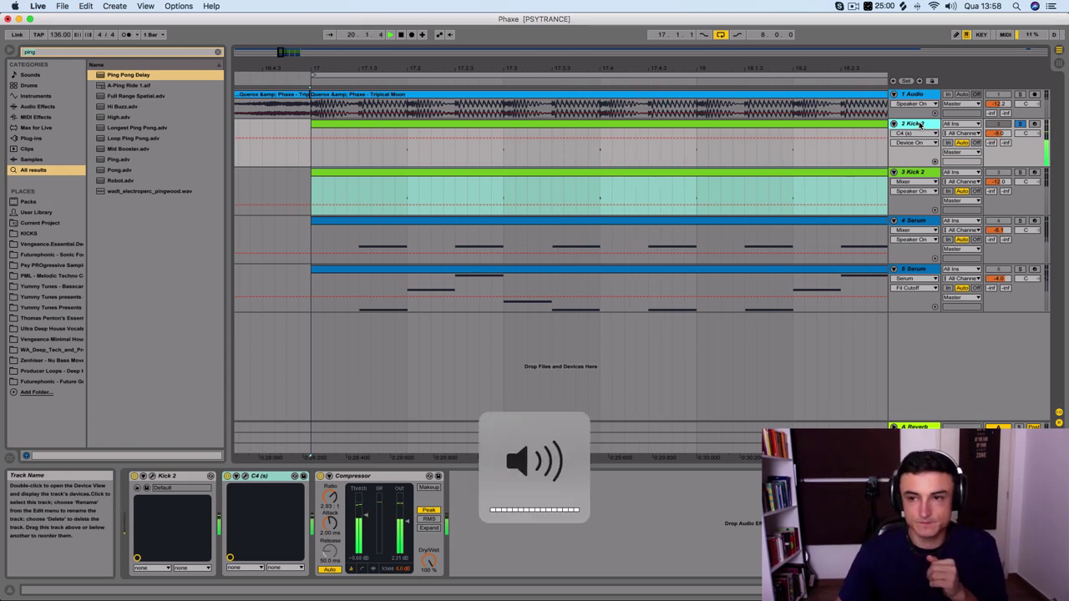
{"action": "left_click", "coordinate": [1021, 125]}
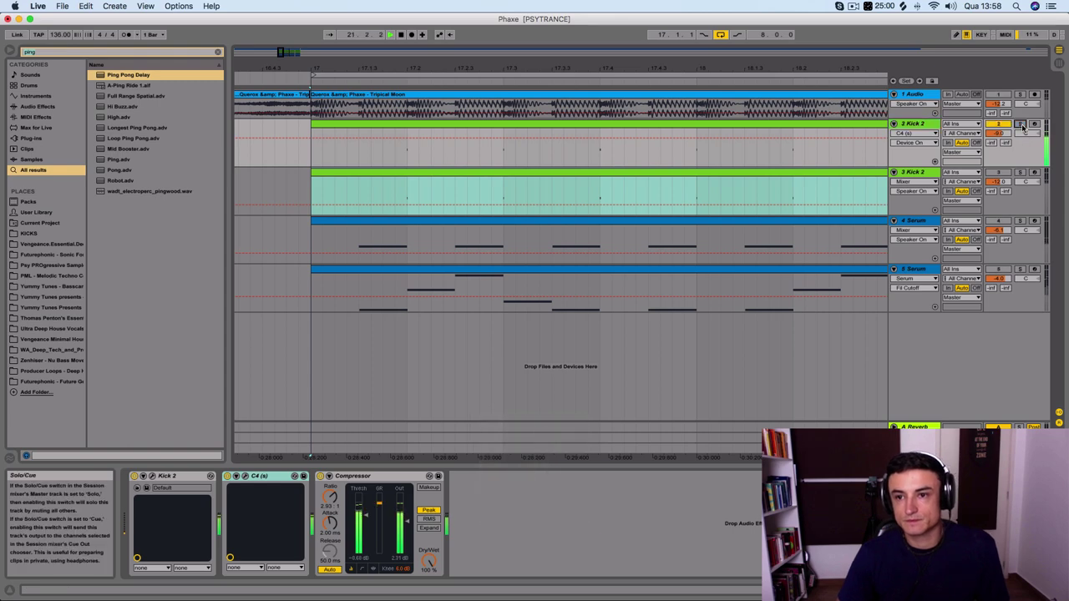
{"action": "left_click", "coordinate": [1019, 173]}
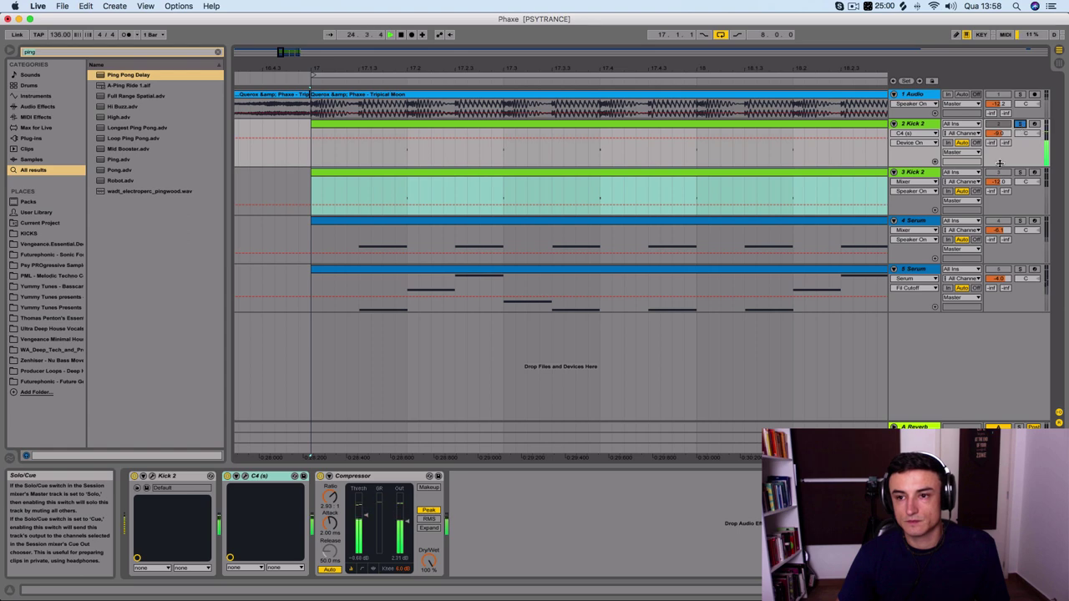
{"action": "key", "text": "space"}
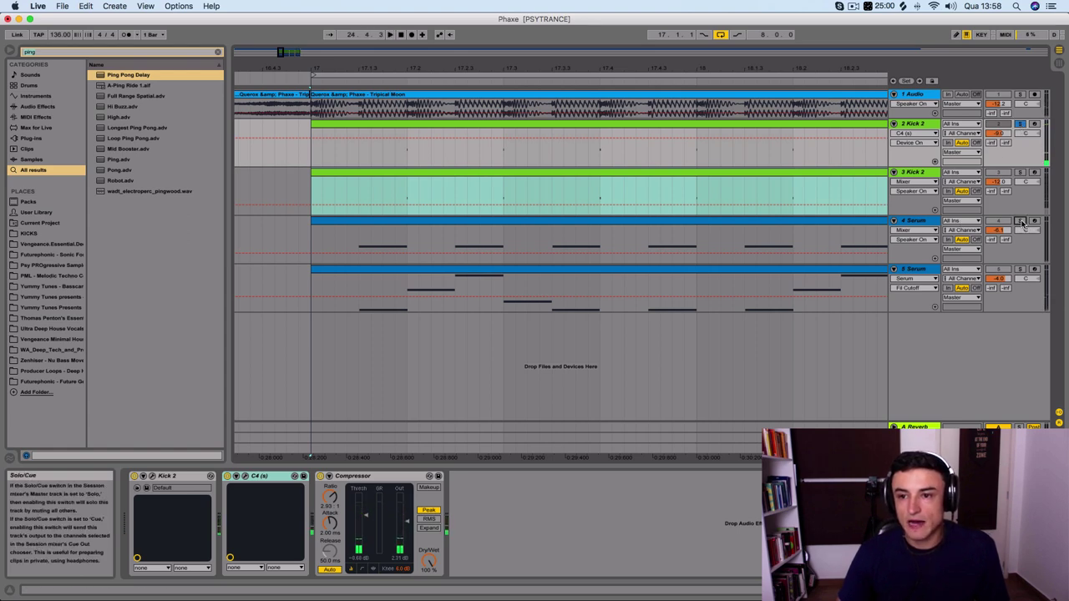
Step: Solo Serum track 4 and deactivate its Compressor, FF Saturn, C4 and first EQ Eight
{"action": "left_click", "coordinate": [892, 239]}
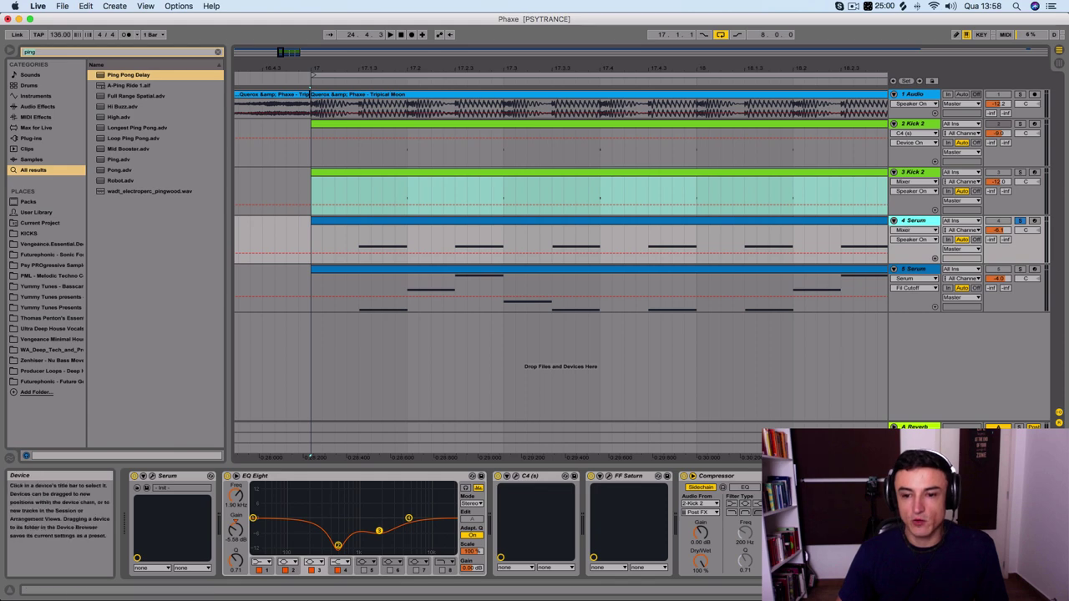
{"action": "scroll", "coordinate": [442, 524], "scroll_direction": "right", "scroll_amount": 3}
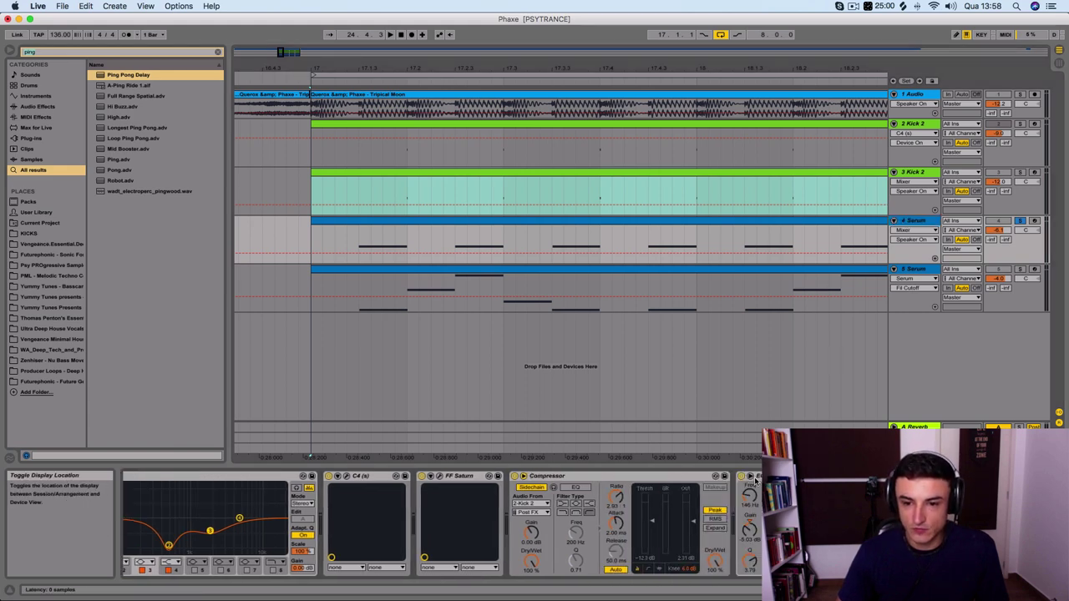
{"action": "left_click", "coordinate": [526, 477]}
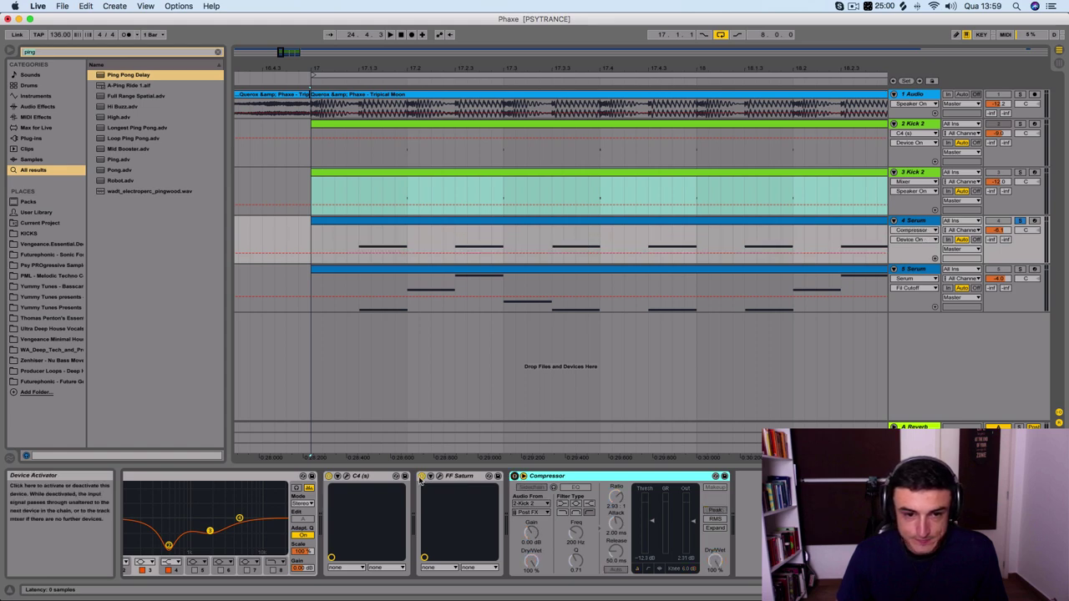
{"action": "scroll", "coordinate": [347, 487], "scroll_direction": "left", "scroll_amount": 3}
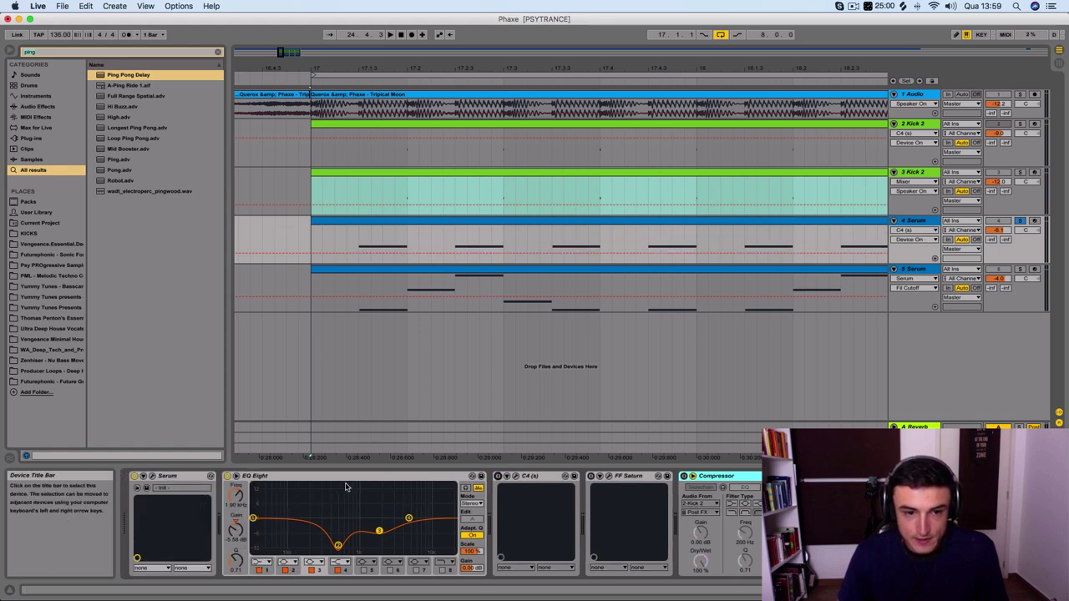
{"action": "left_click", "coordinate": [268, 476]}
{"action": "left_click", "coordinate": [193, 479]}
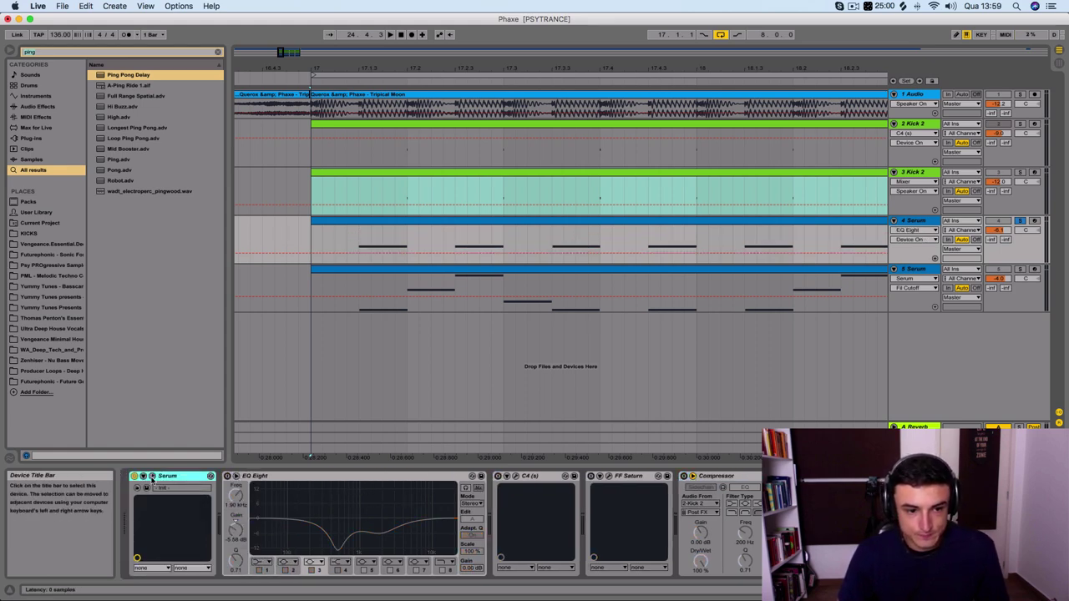
Step: Open Serum, play the bass soloed together with track 2's kick, and move the Serum track directly below track 2
{"action": "left_click", "coordinate": [152, 476]}
{"action": "key", "text": "space"}
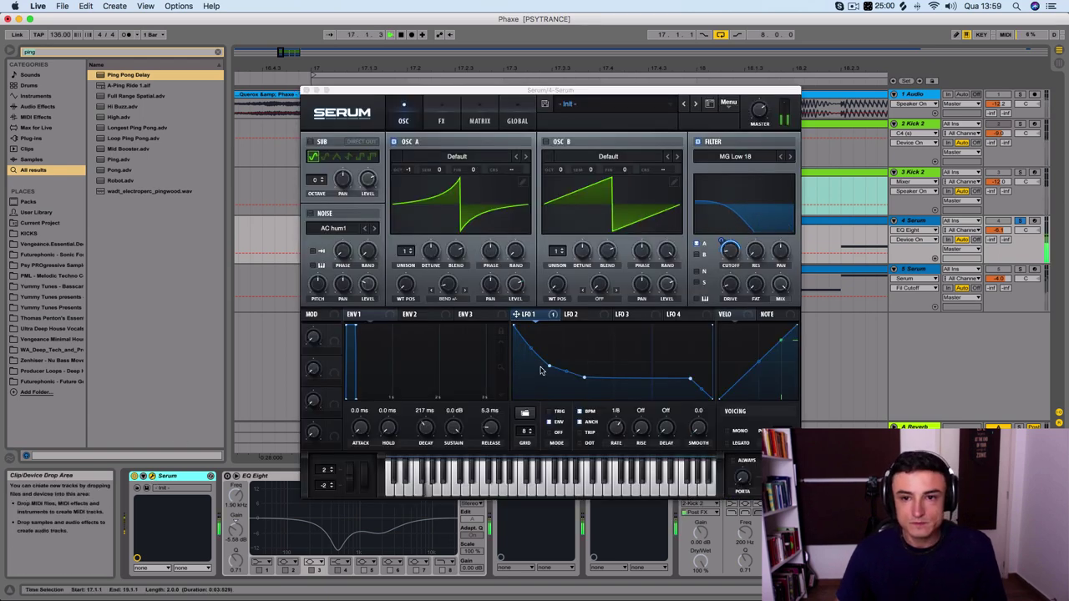
{"action": "left_click", "coordinate": [1022, 123]}
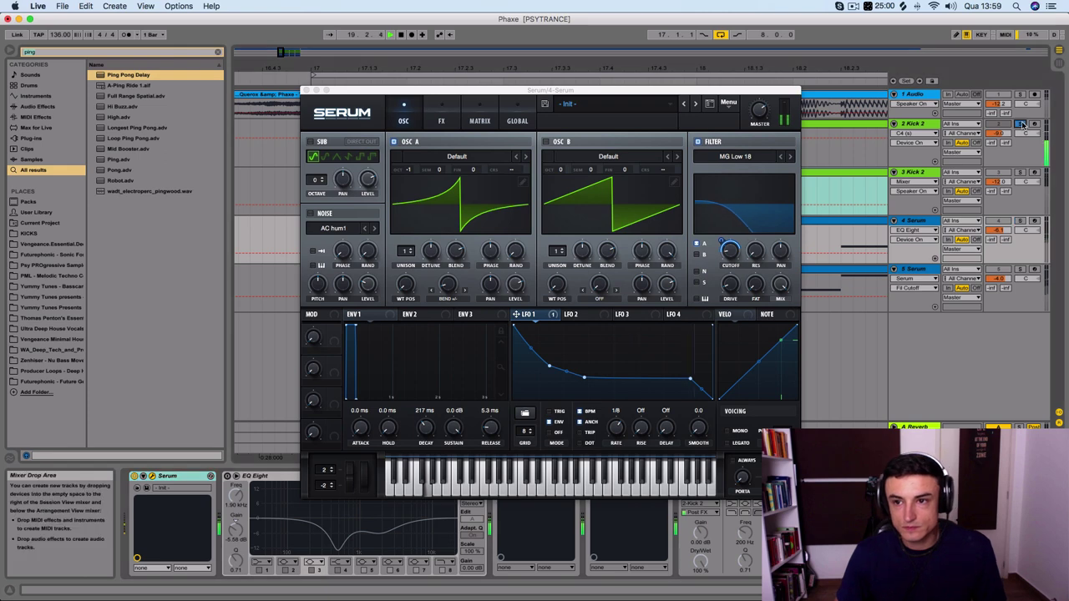
{"action": "left_click", "coordinate": [1022, 222], "text": "super"}
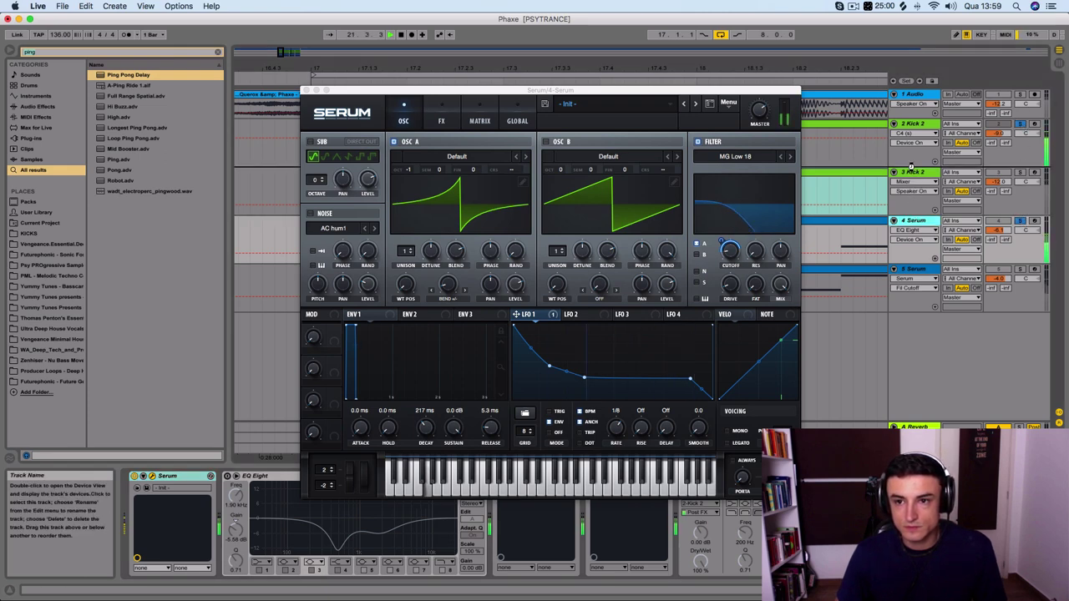
{"action": "left_click_drag", "start_coordinate": [910, 165], "coordinate": [906, 177]}
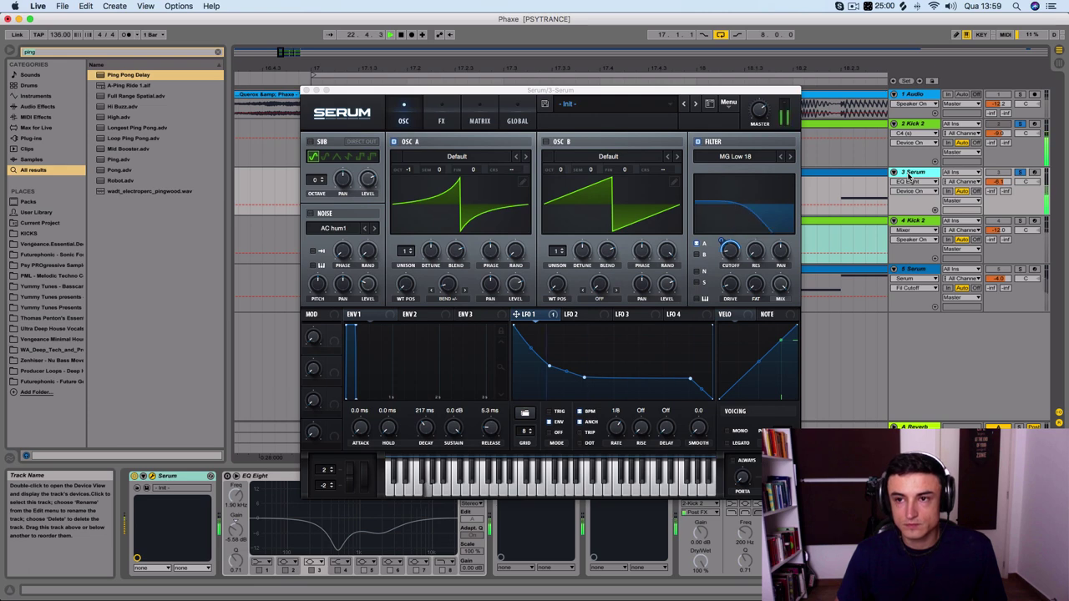
Step: Compare the kick on track 4 with the soloed track 2 kick and Serum bass, and stop playback
{"action": "left_click", "coordinate": [1022, 221]}
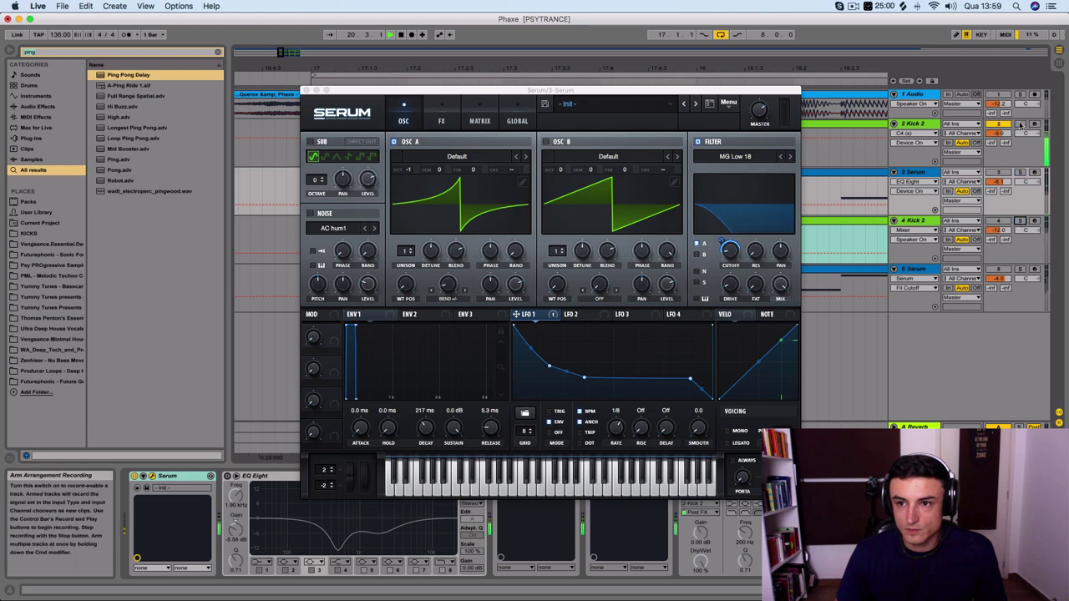
{"action": "left_click", "coordinate": [1021, 172]}
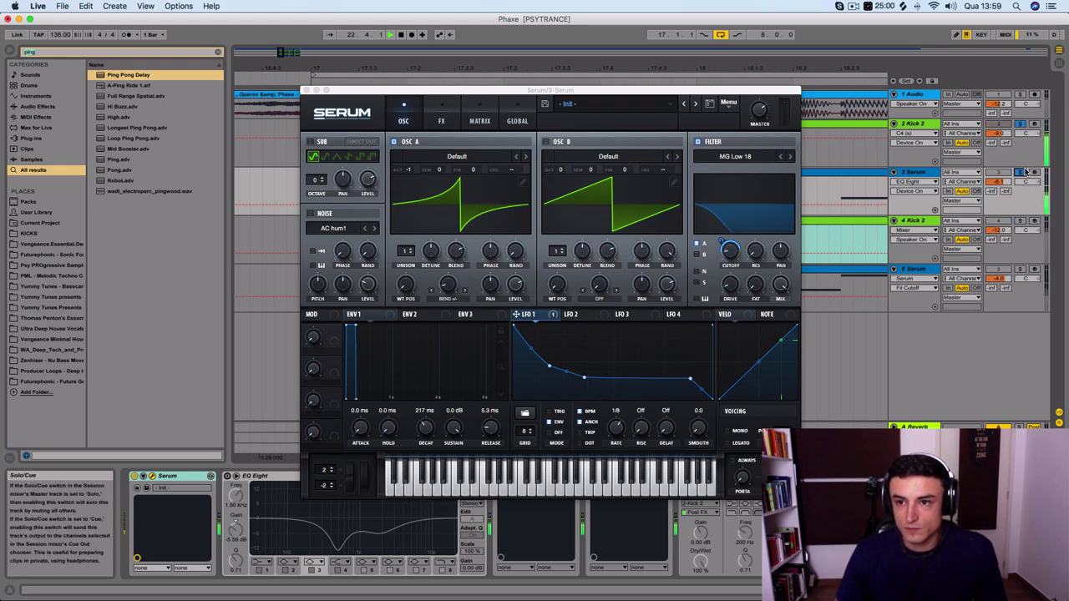
{"action": "key", "text": "space"}
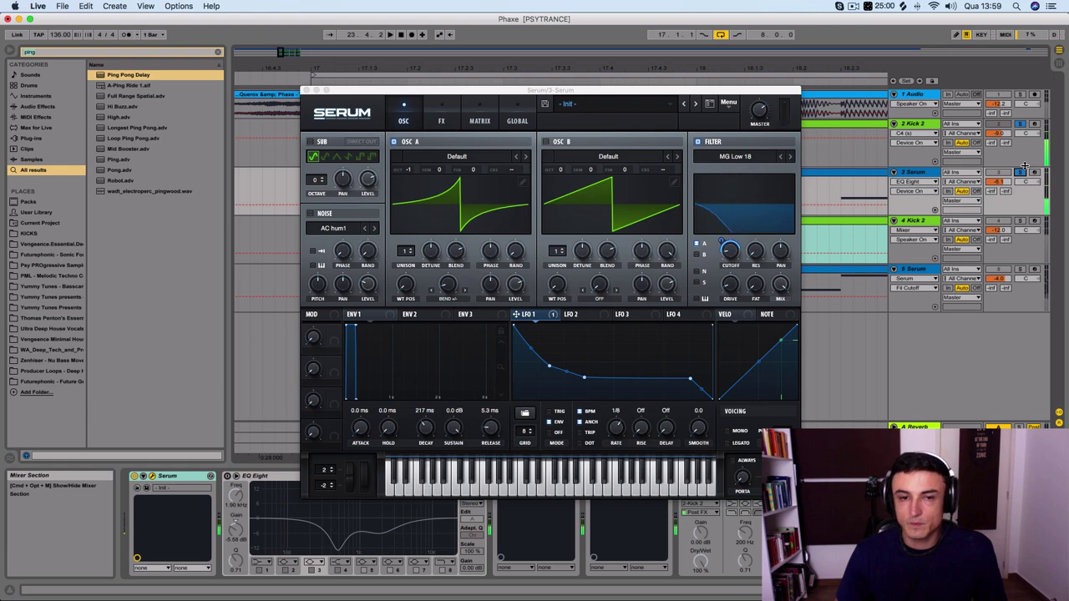
{"action": "left_click", "coordinate": [644, 109]}
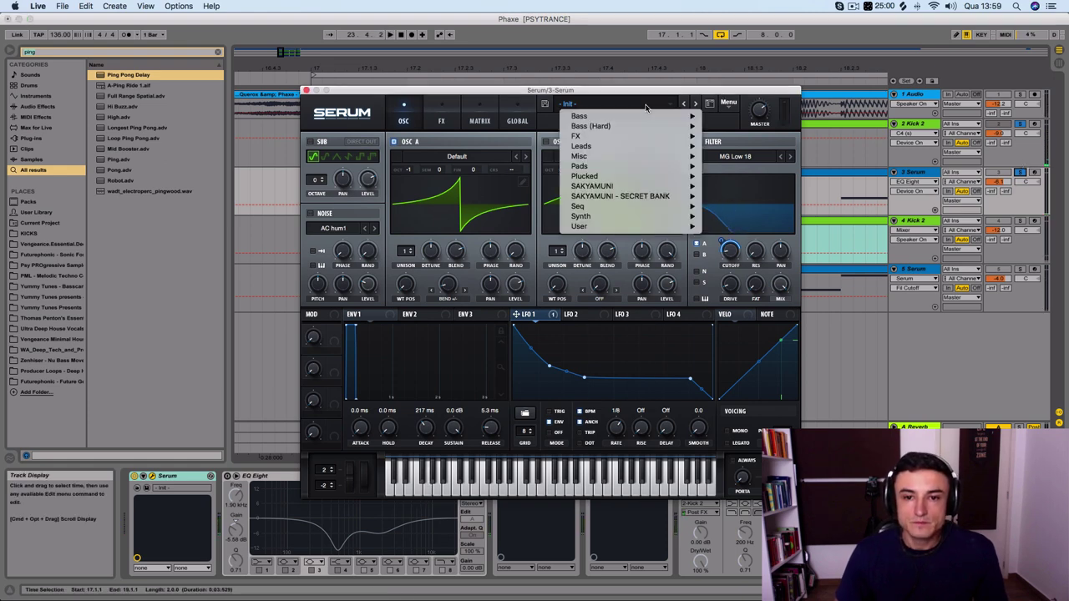
{"action": "left_click", "coordinate": [865, 23]}
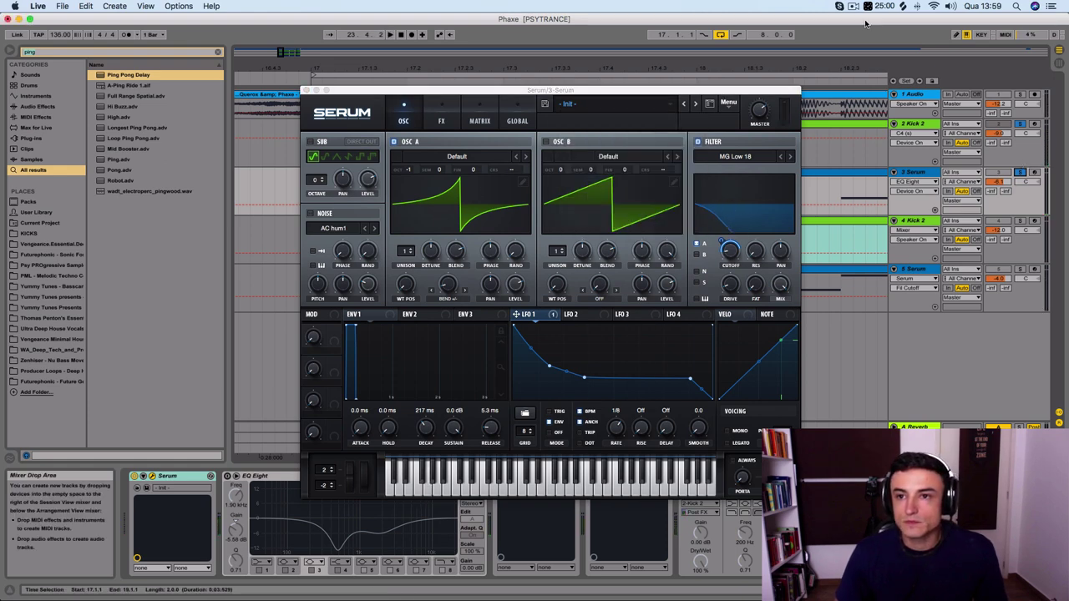
{"action": "left_click", "coordinate": [950, 7]}
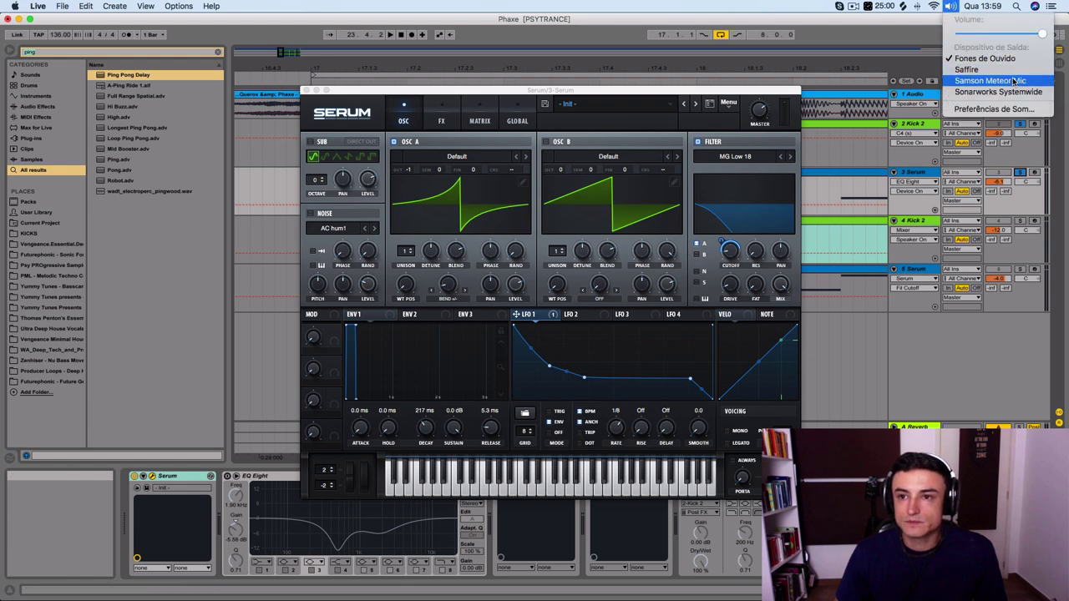
{"action": "left_click", "coordinate": [853, 7]}
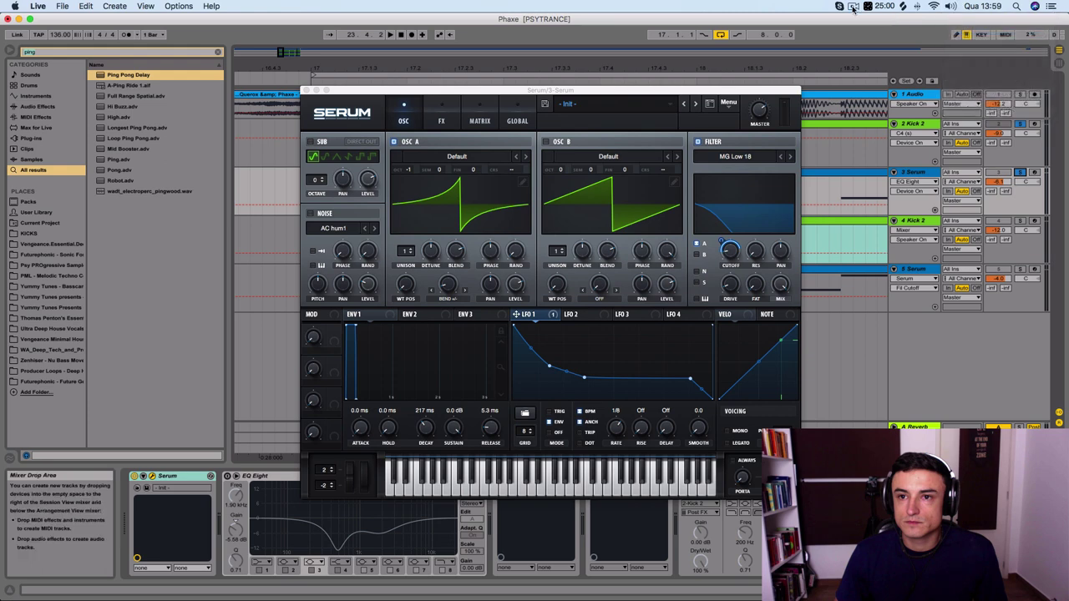
{"action": "left_click", "coordinate": [852, 7]}
{"action": "left_click", "coordinate": [792, 35]}
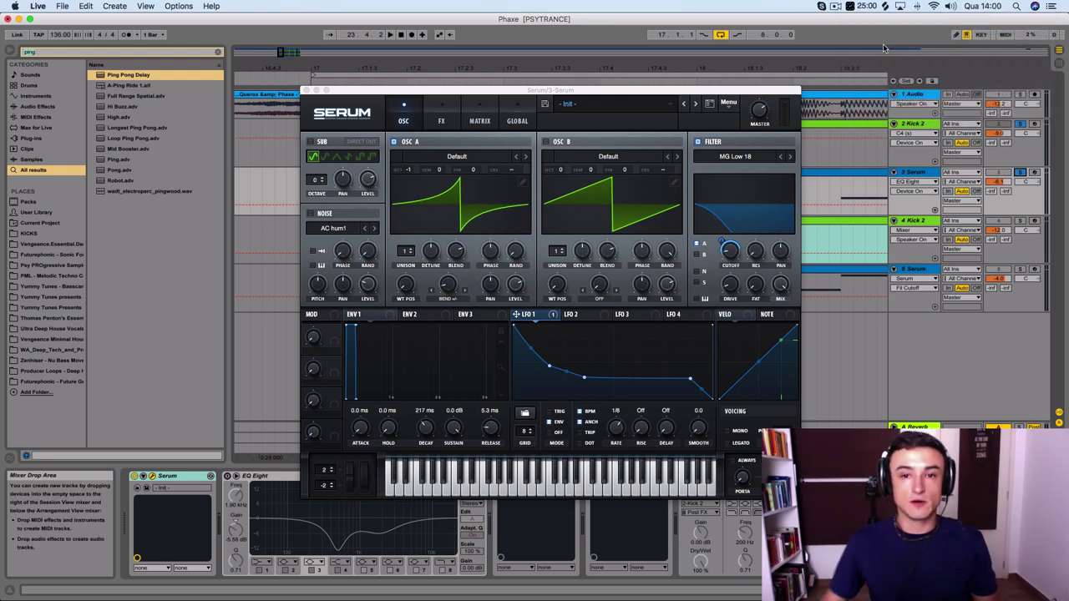
Step: Reset the Serum instrument on track 3 to its Init preset and move its window clear of the tracks
{"action": "left_click", "coordinate": [364, 94]}
{"action": "left_click", "coordinate": [735, 104]}
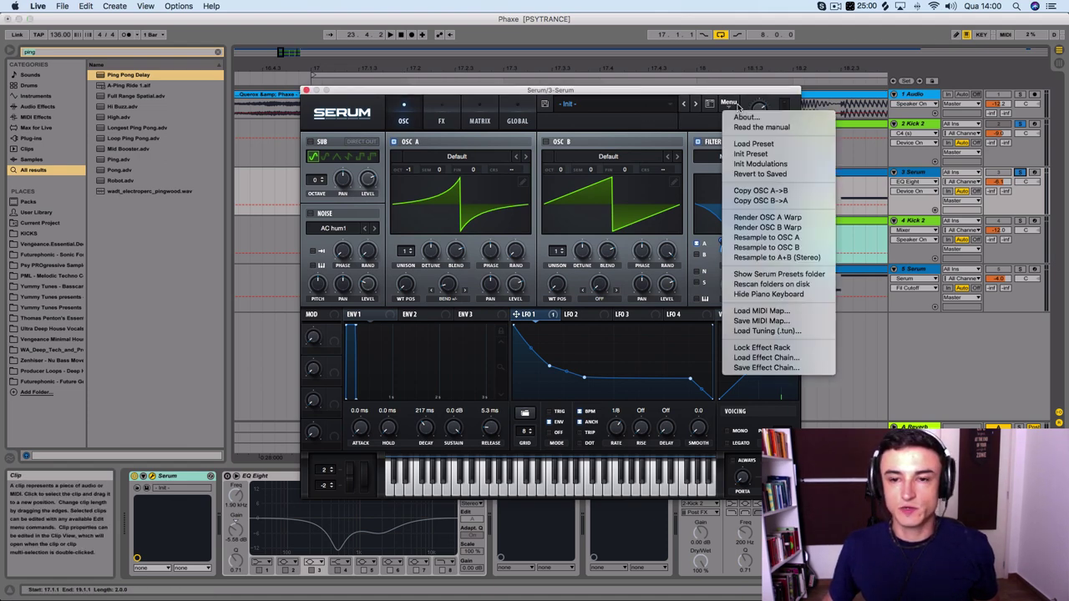
{"action": "left_click", "coordinate": [750, 154]}
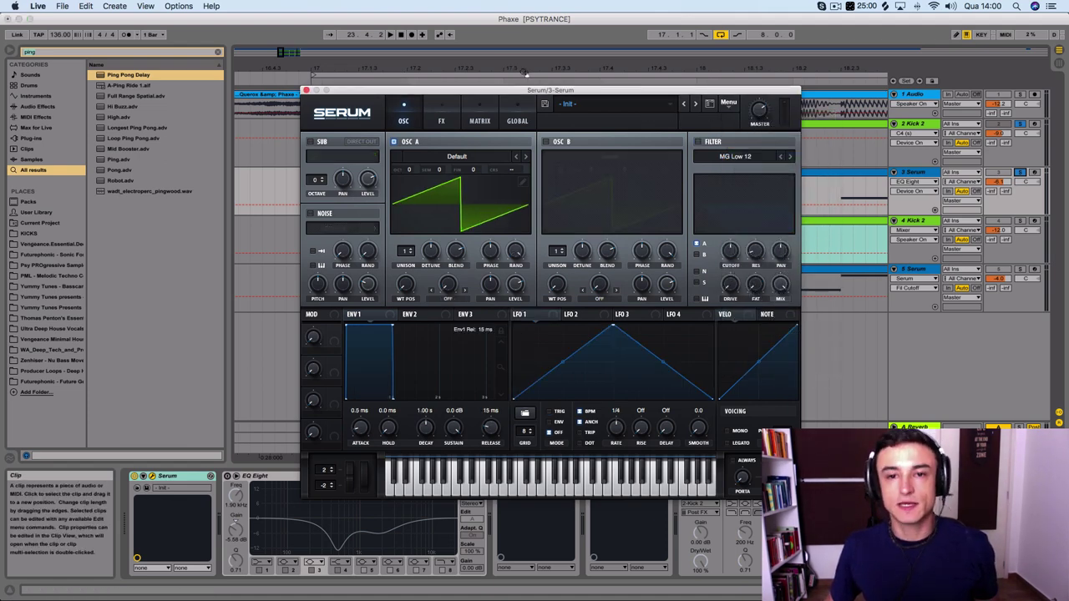
{"action": "left_click_drag", "start_coordinate": [525, 90], "coordinate": [624, 436]}
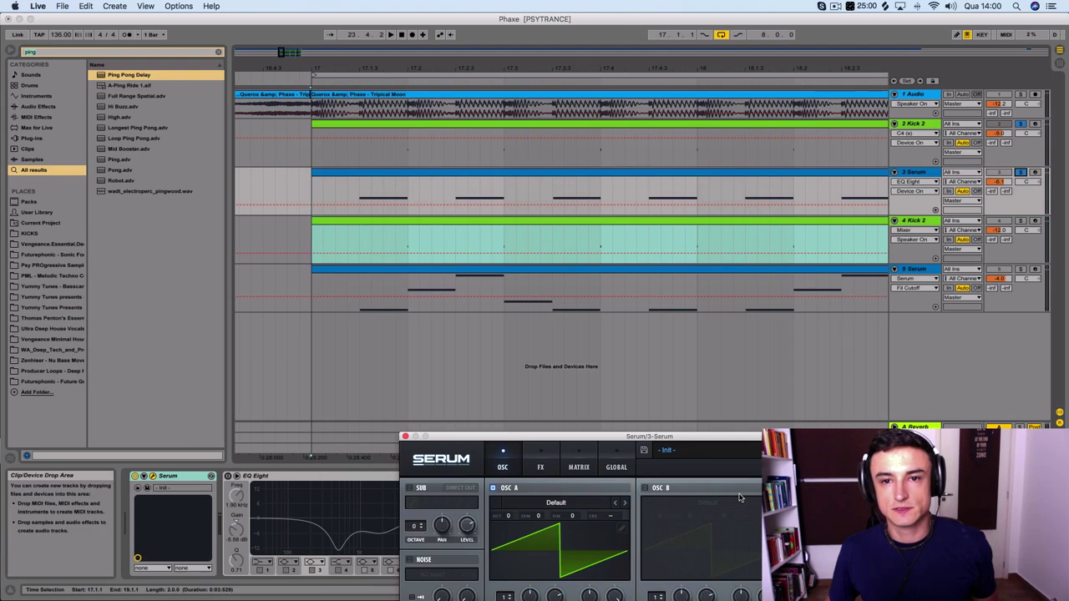
Step: Select the Serum clip on track 3 and play the initialized bass together with the track 2 kick
{"action": "left_click", "coordinate": [436, 222]}
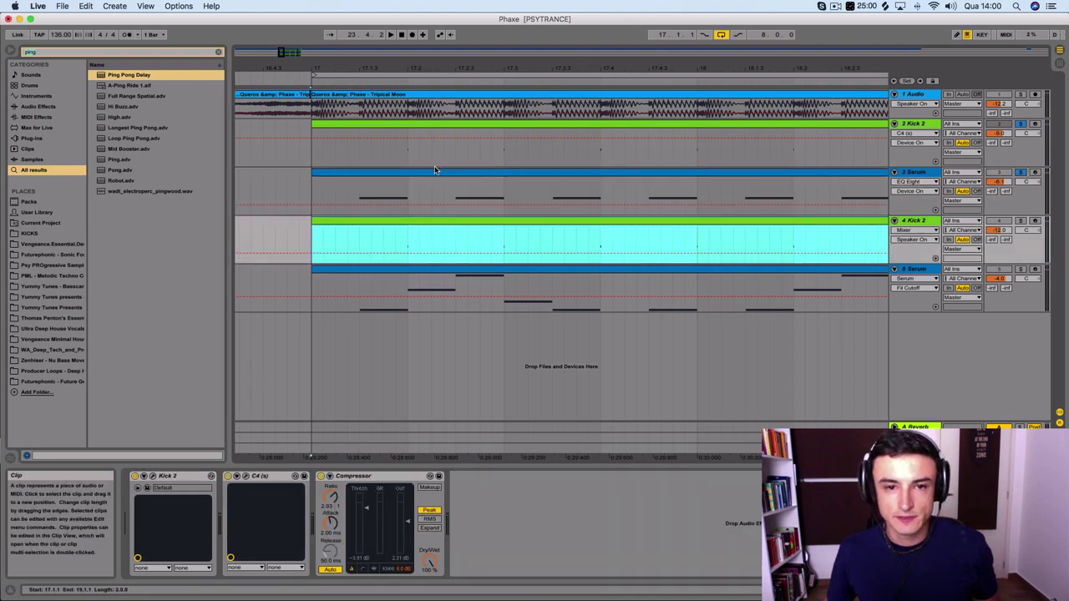
{"action": "left_click", "coordinate": [435, 171]}
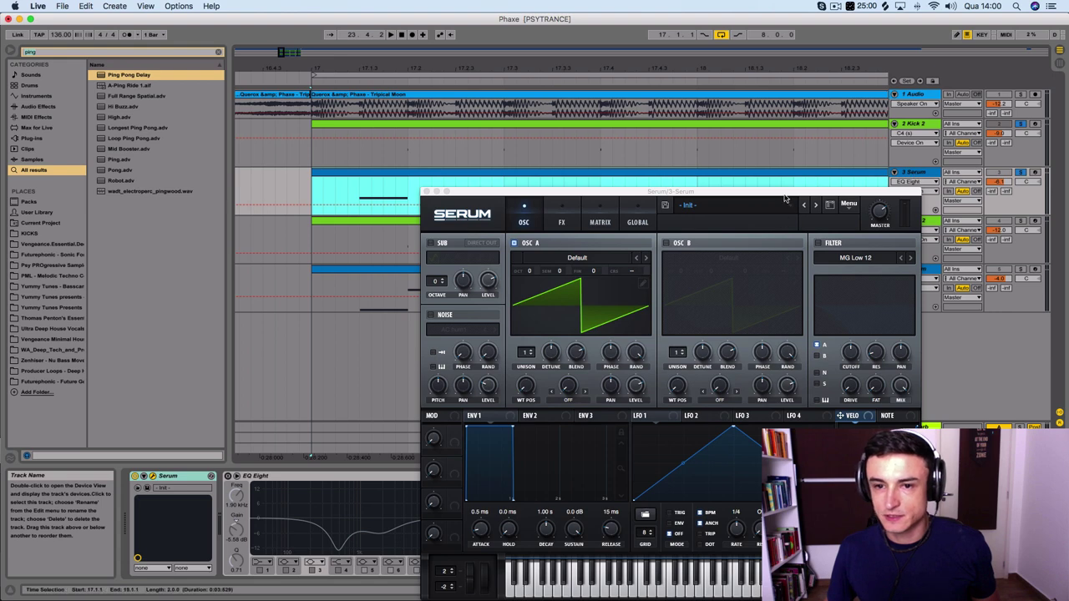
{"action": "left_click_drag", "start_coordinate": [786, 199], "coordinate": [747, 316]}
{"action": "key", "text": "space"}
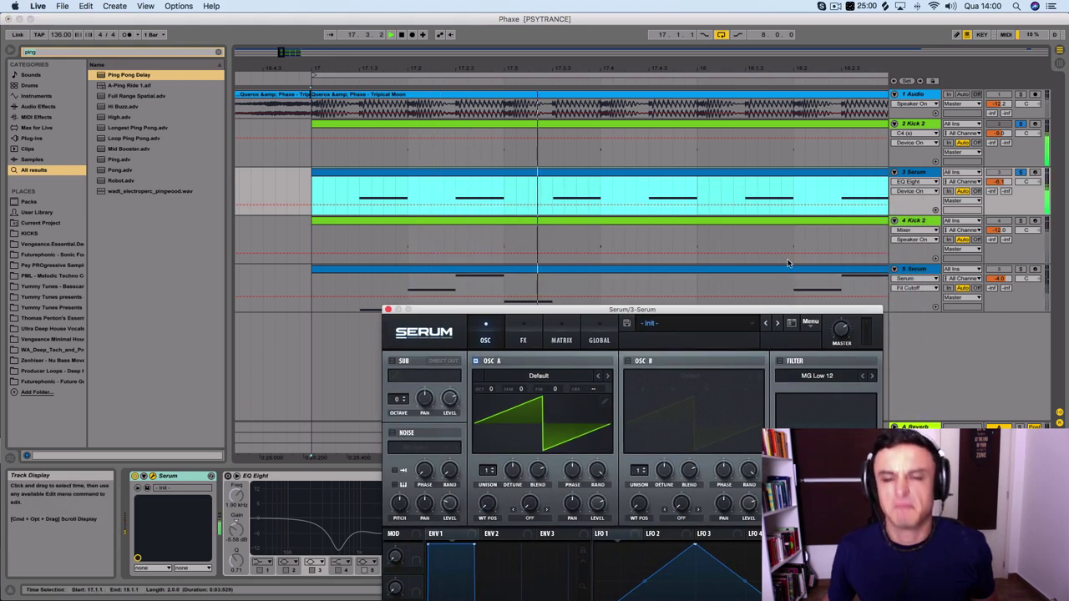
Step: Open the track 3 Serum clip in an enlarged MIDI note editor and examine the pitch and placement of its bass notes
{"action": "double_click", "coordinate": [511, 194]}
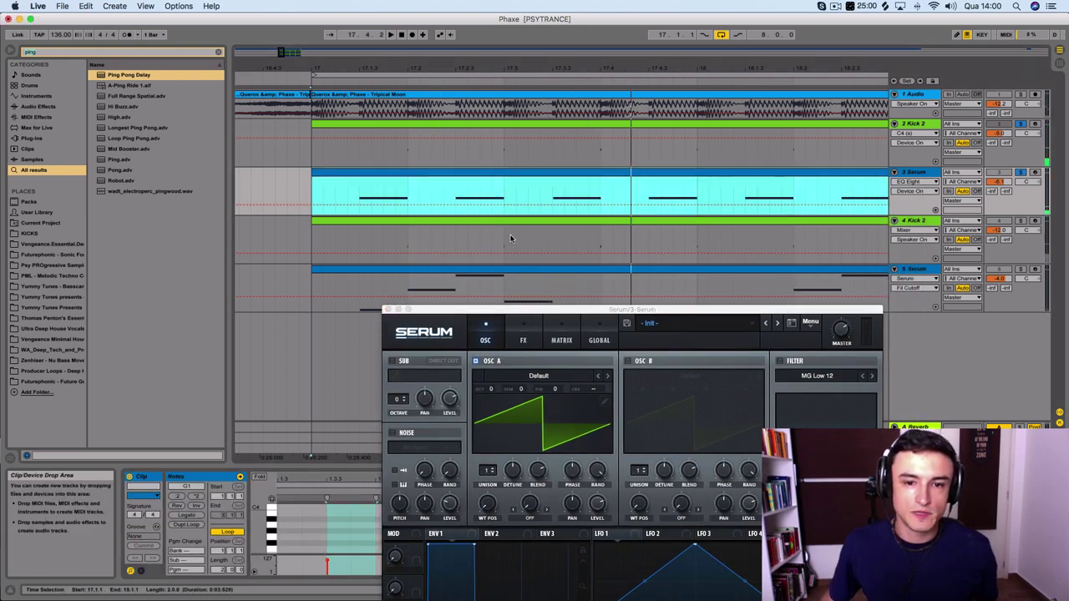
{"action": "key", "text": "super+alt+p"}
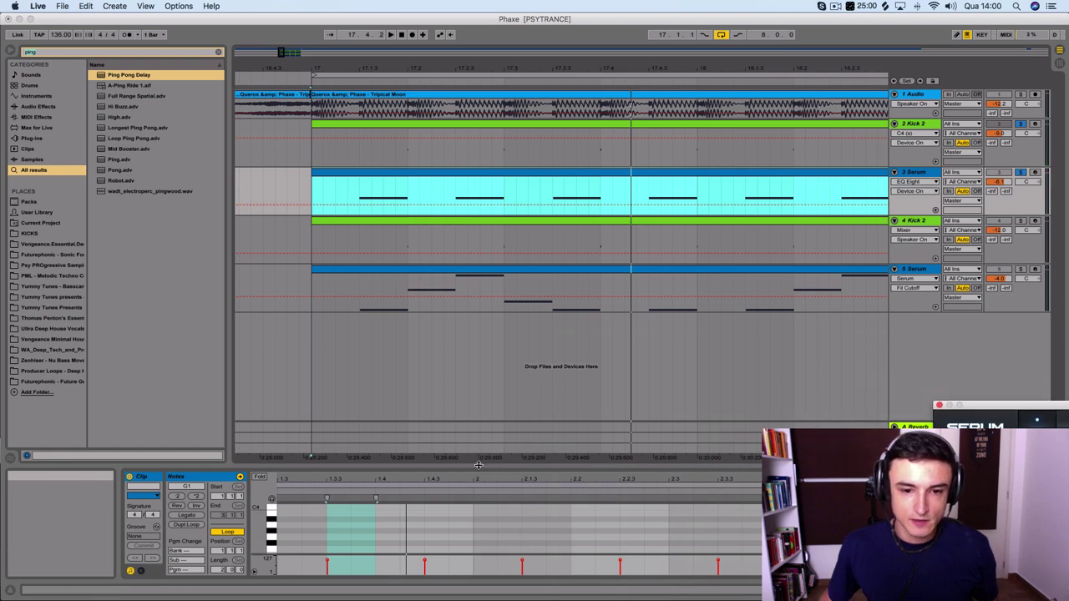
{"action": "left_click_drag", "start_coordinate": [477, 464], "coordinate": [451, 167]}
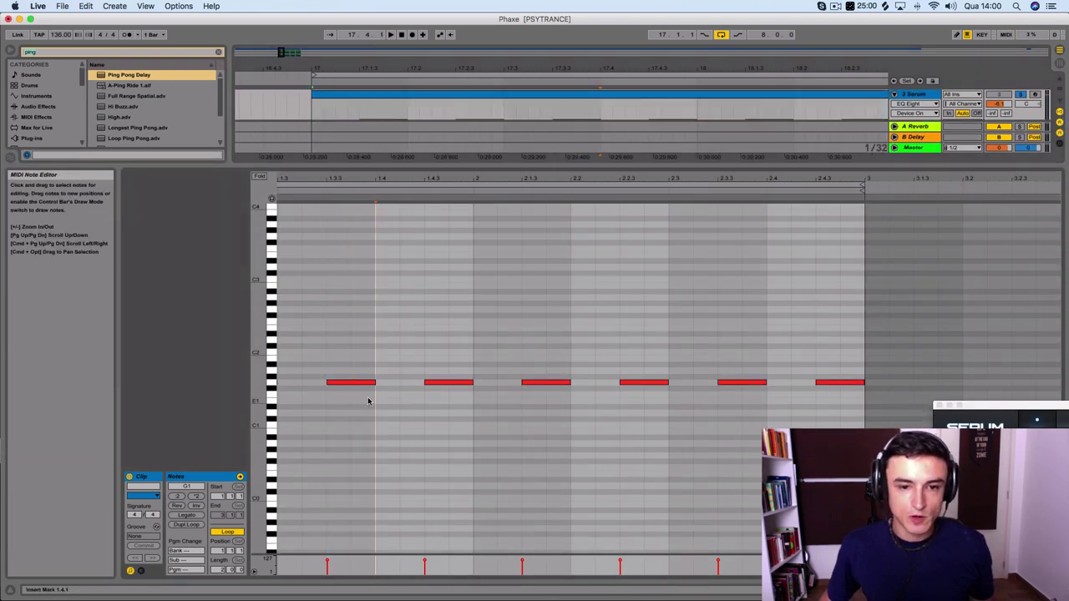
{"action": "key", "text": "super+a"}
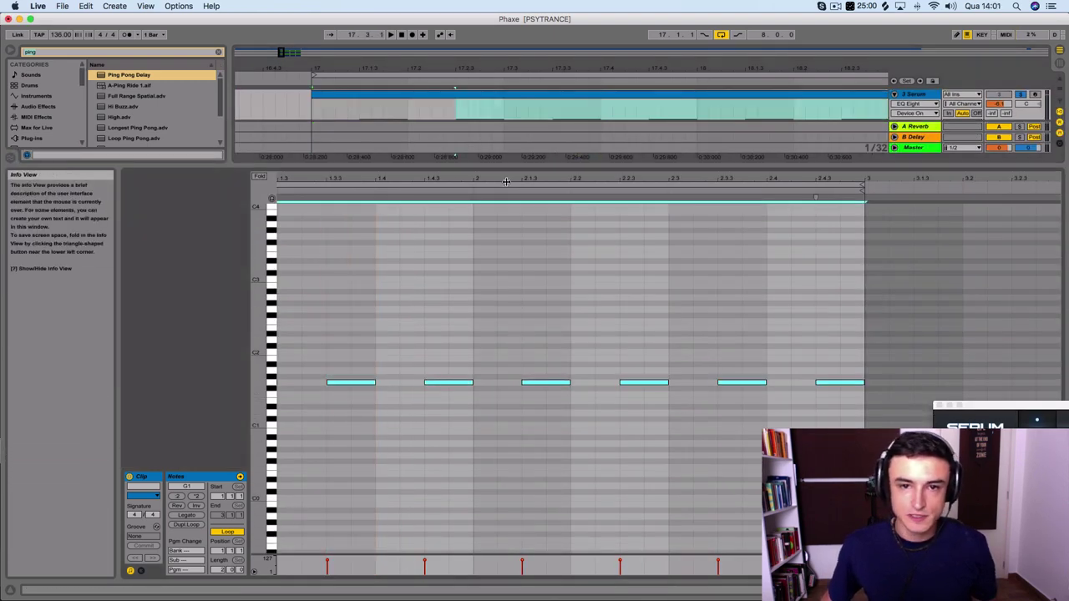
{"action": "left_click_drag", "start_coordinate": [506, 181], "coordinate": [596, 174]}
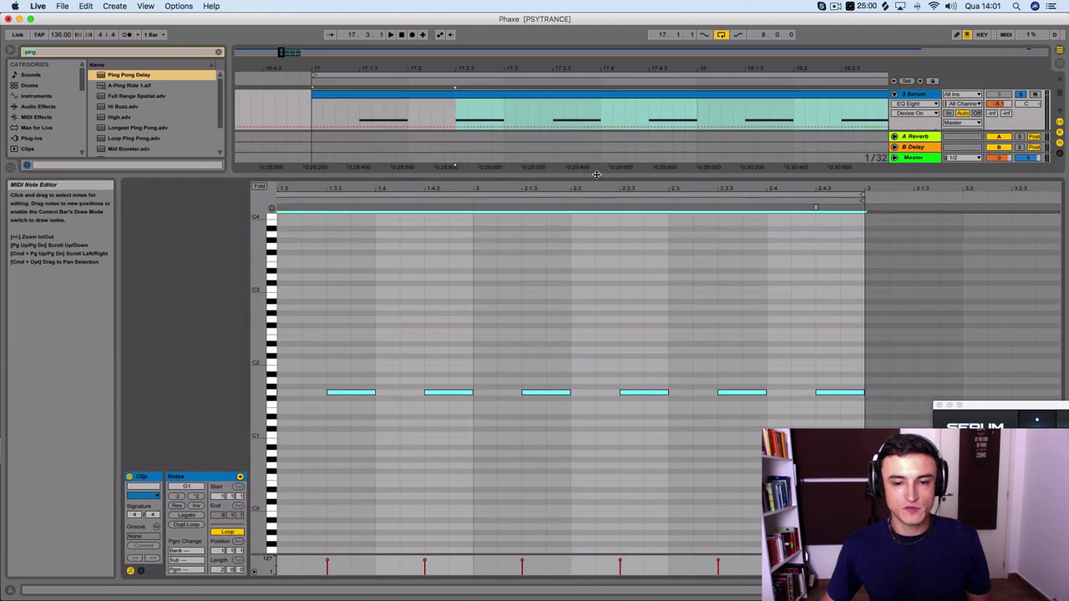
{"action": "left_click", "coordinate": [373, 399]}
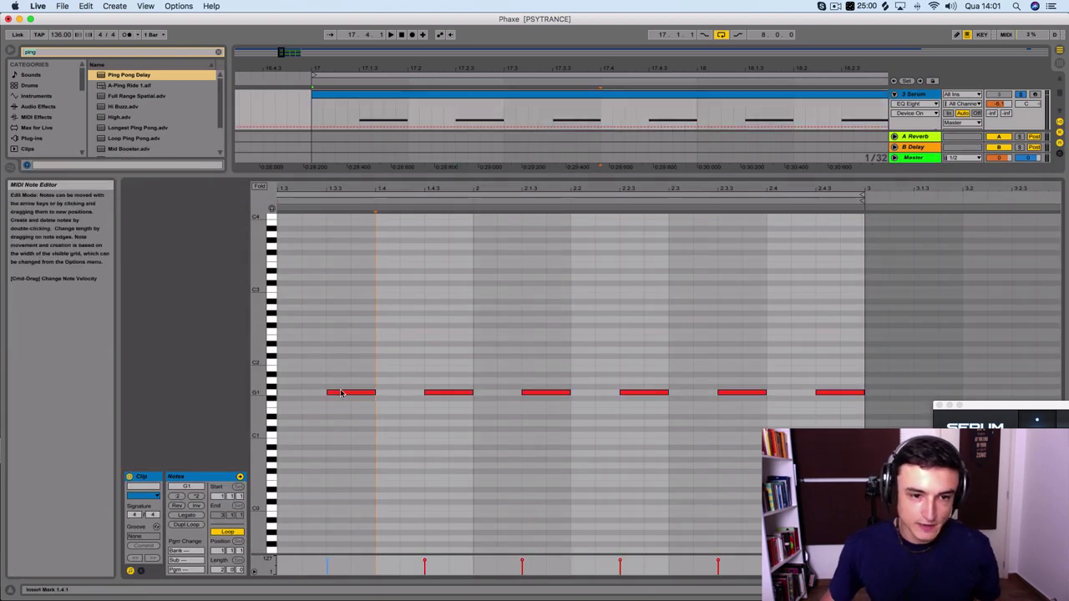
{"action": "left_click", "coordinate": [340, 393]}
{"action": "scroll", "coordinate": [573, 385], "scroll_direction": "up", "scroll_amount": 1}
Step: Bring the Serum window back into view, audition the bass pattern, and hide the clip editor to show all tracks
{"action": "left_click_drag", "start_coordinate": [1038, 406], "coordinate": [446, 121]}
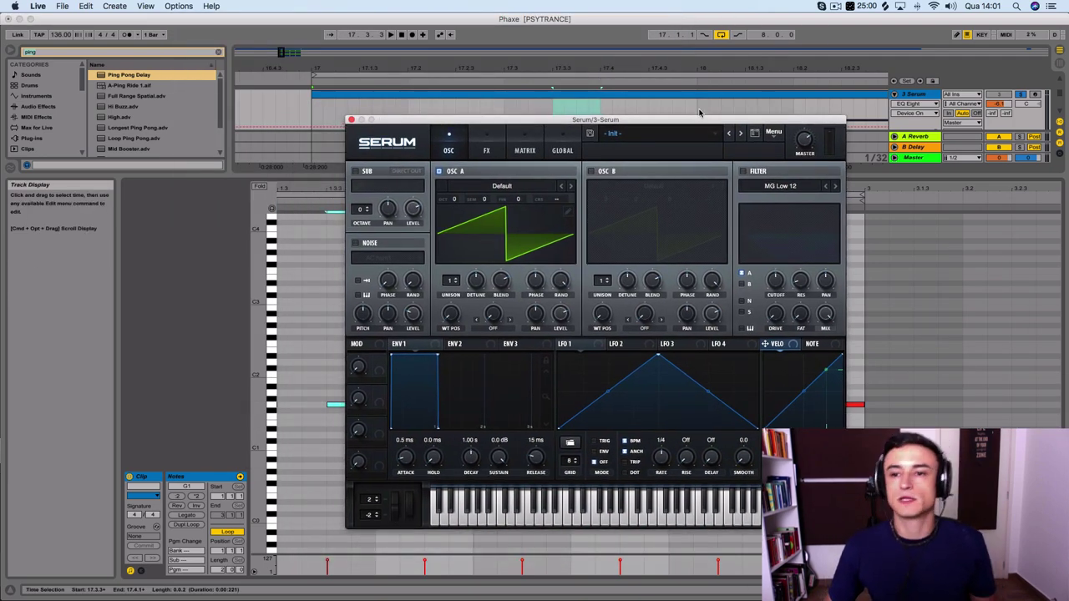
{"action": "key", "text": "space"}
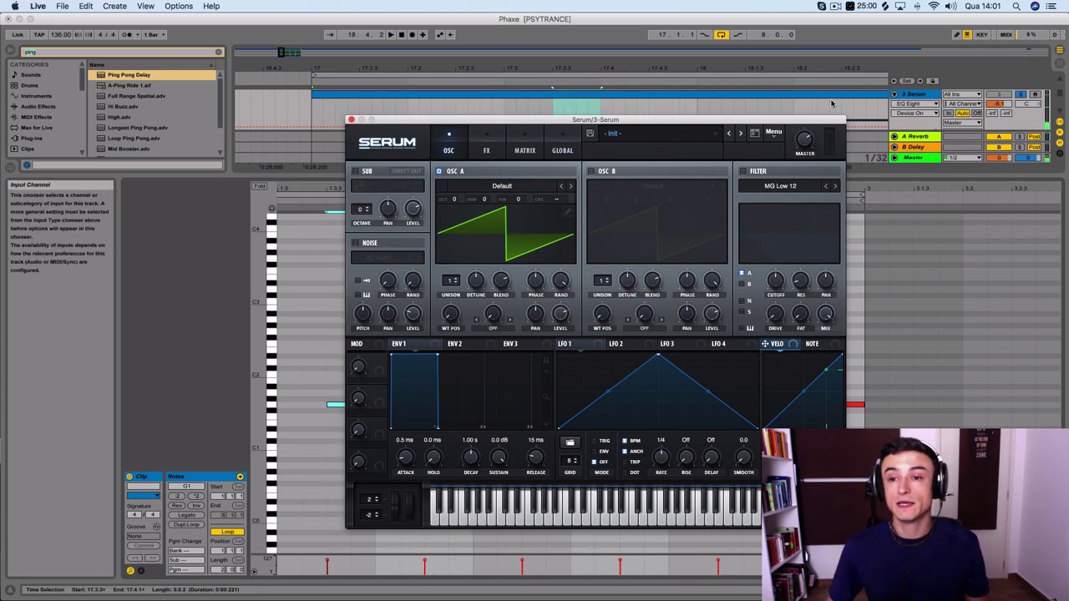
{"action": "left_click_drag", "start_coordinate": [781, 122], "coordinate": [718, 132]}
{"action": "left_click", "coordinate": [872, 213]}
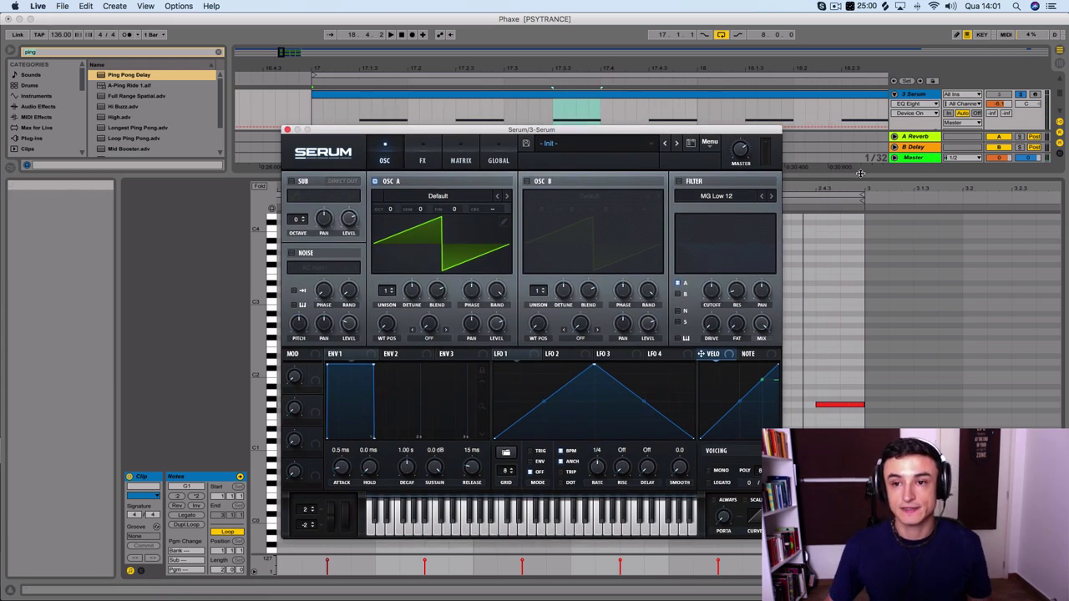
{"action": "key", "text": "super+alt+l"}
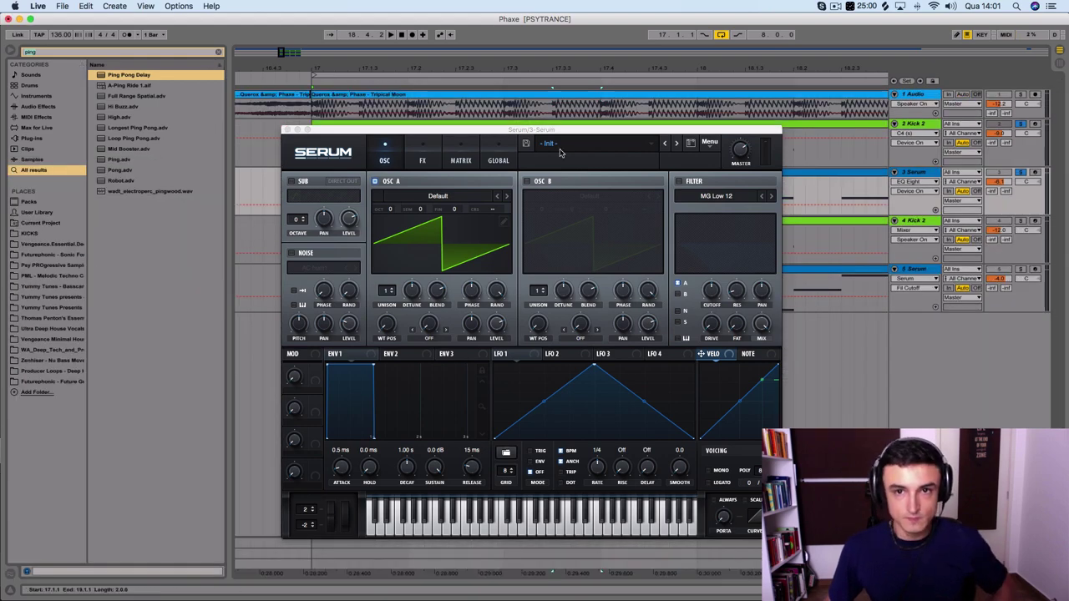
Step: Move Serum below the tracks, select the whole track 3 bass clip, play it with the kick, and stop playback
{"action": "left_click_drag", "start_coordinate": [562, 132], "coordinate": [633, 387]}
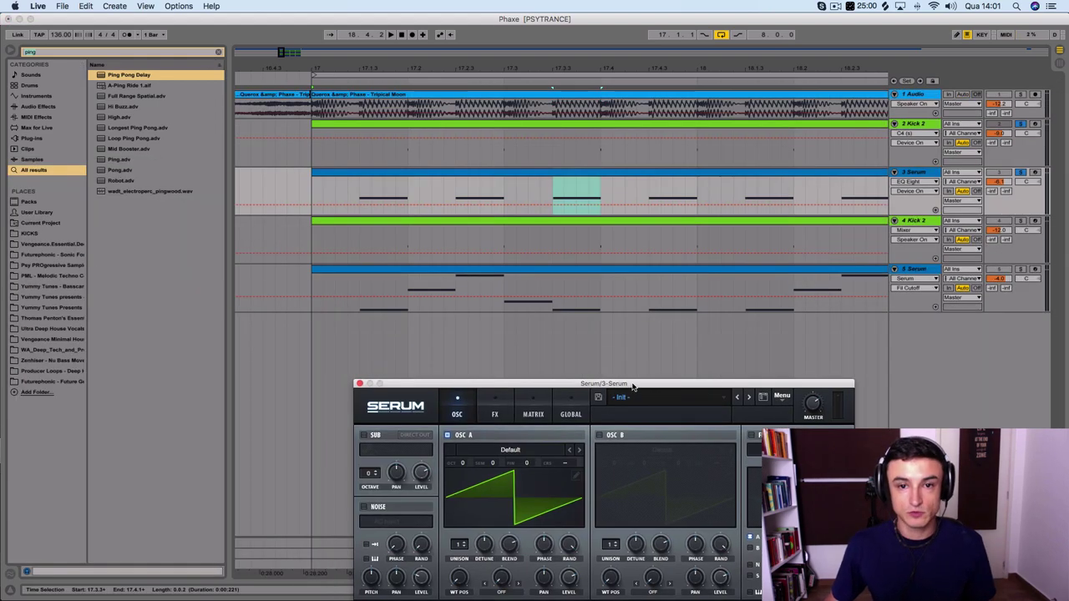
{"action": "left_click", "coordinate": [563, 179]}
{"action": "left_click", "coordinate": [563, 179]}
{"action": "key", "text": "space"}
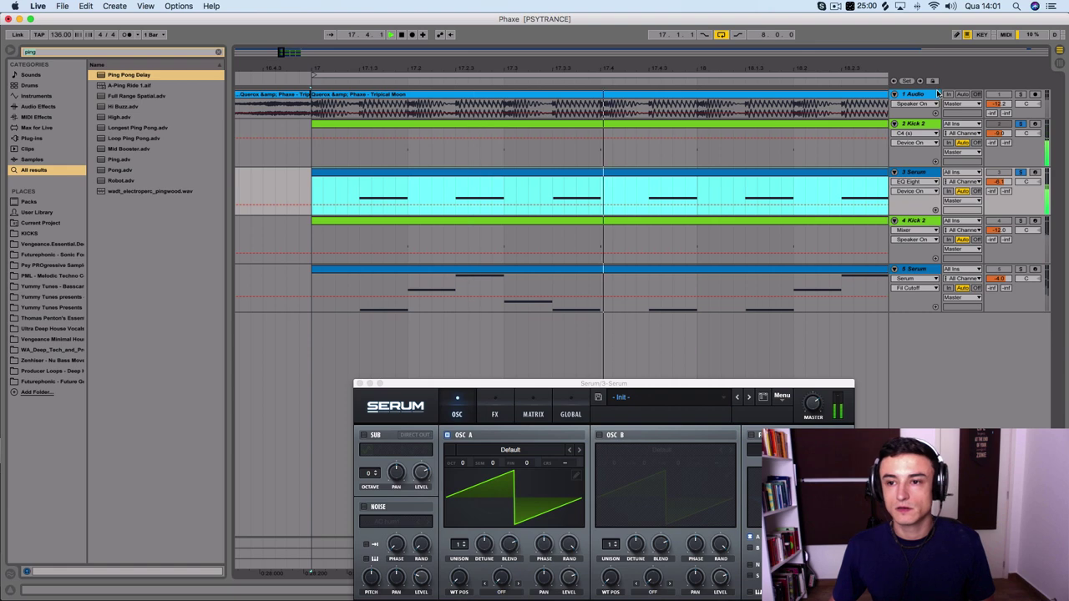
{"action": "key", "text": "space"}
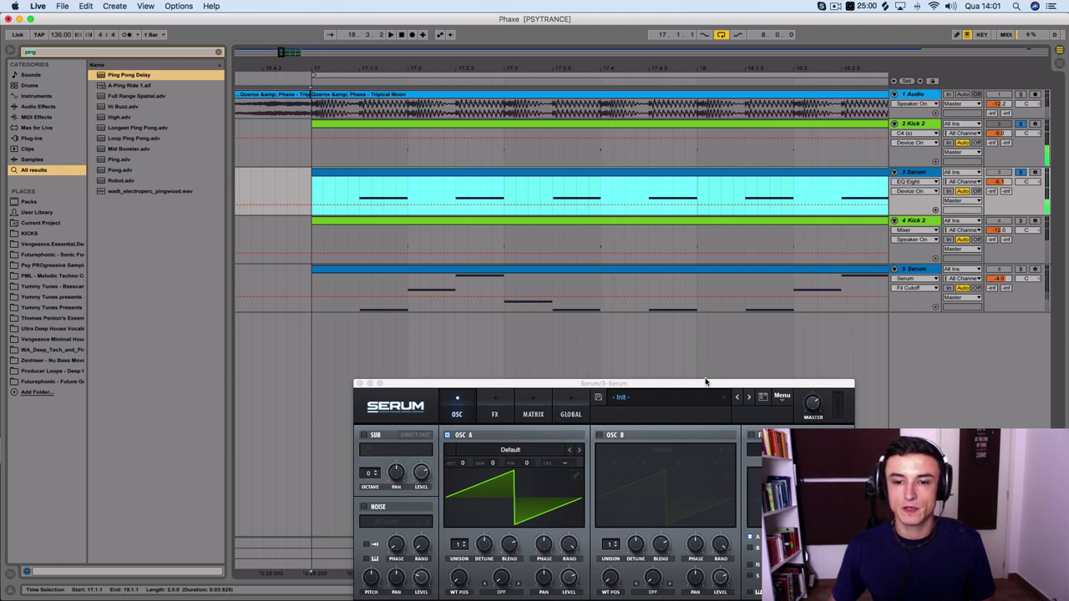
Step: Enable Serum's filter with the MG Low 18 type and adjust oscillator A's random phase
{"action": "left_click_drag", "start_coordinate": [705, 381], "coordinate": [624, 121]}
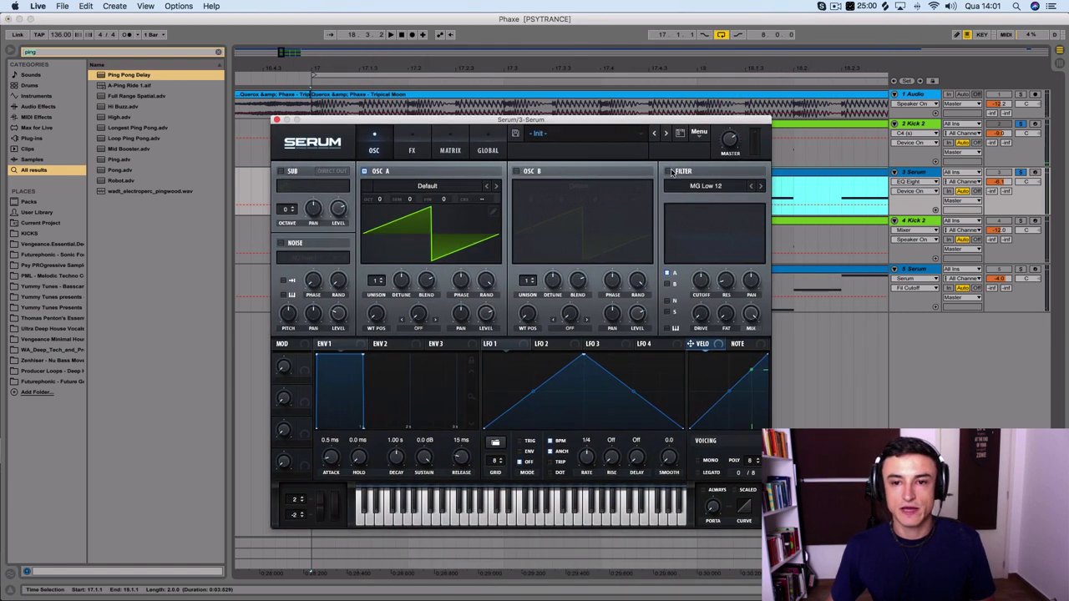
{"action": "left_click", "coordinate": [670, 171]}
{"action": "left_click", "coordinate": [761, 186]}
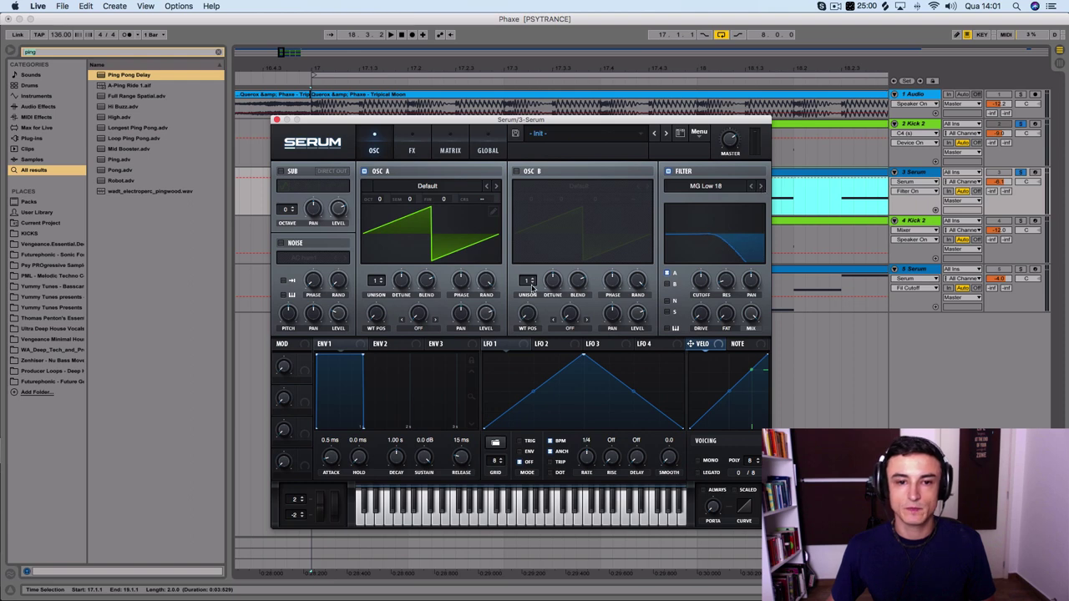
{"action": "left_click", "coordinate": [485, 279]}
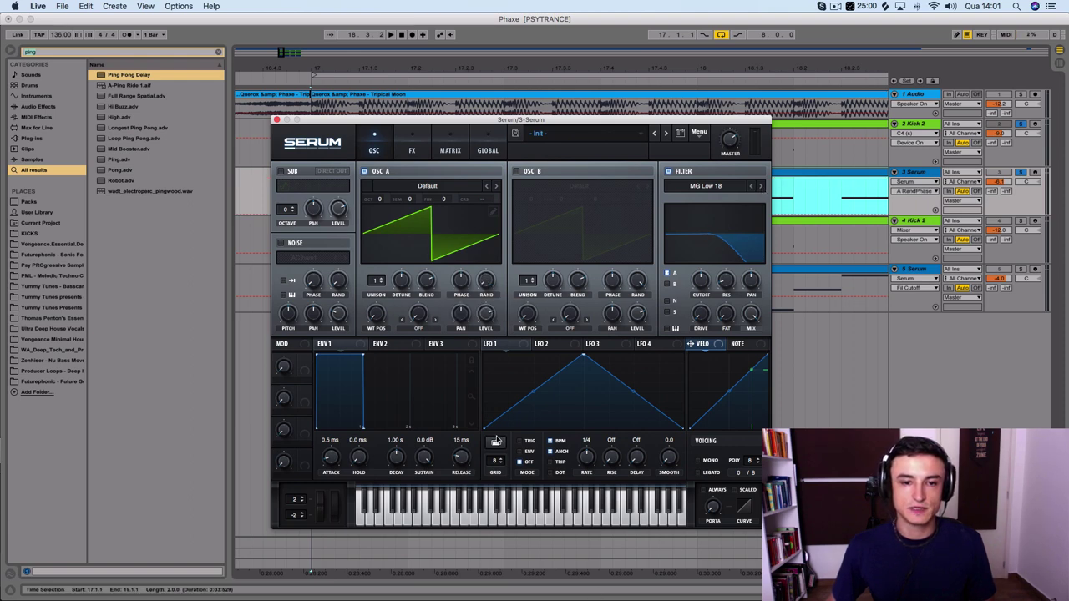
Step: Lower Serum's filter cutoff to about 434 Hz while listening to the bass with the kick, and stop playback
{"action": "key", "text": "space"}
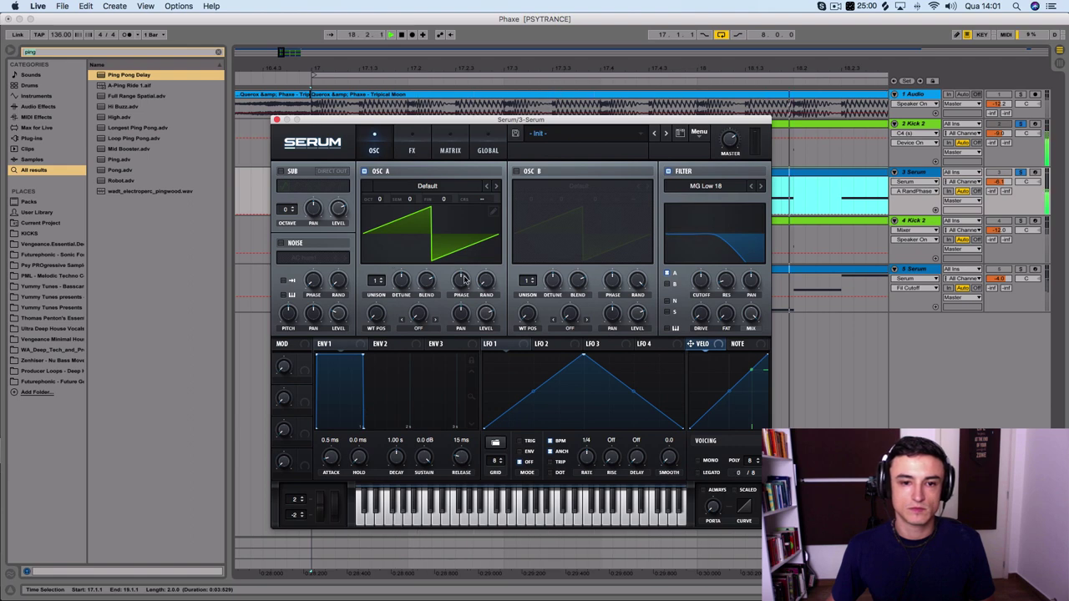
{"action": "left_click", "coordinate": [702, 286]}
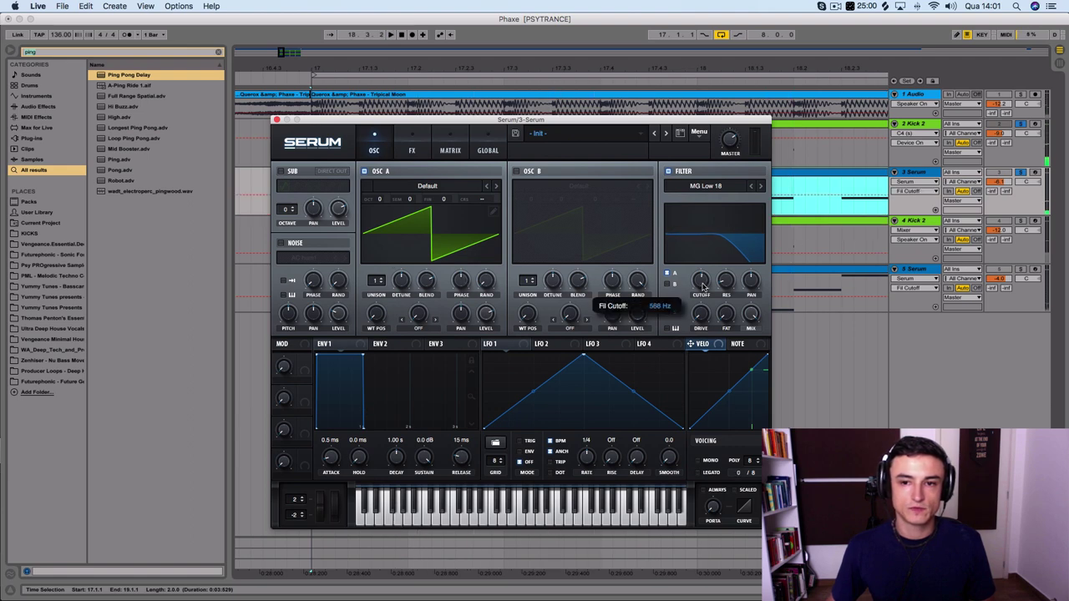
{"action": "mouse_move", "coordinate": [704, 280]}
{"action": "left_mouse_down"}
{"action": "mouse_move", "coordinate": [687, 333]}
{"action": "mouse_move", "coordinate": [699, 263]}
{"action": "left_mouse_up"}
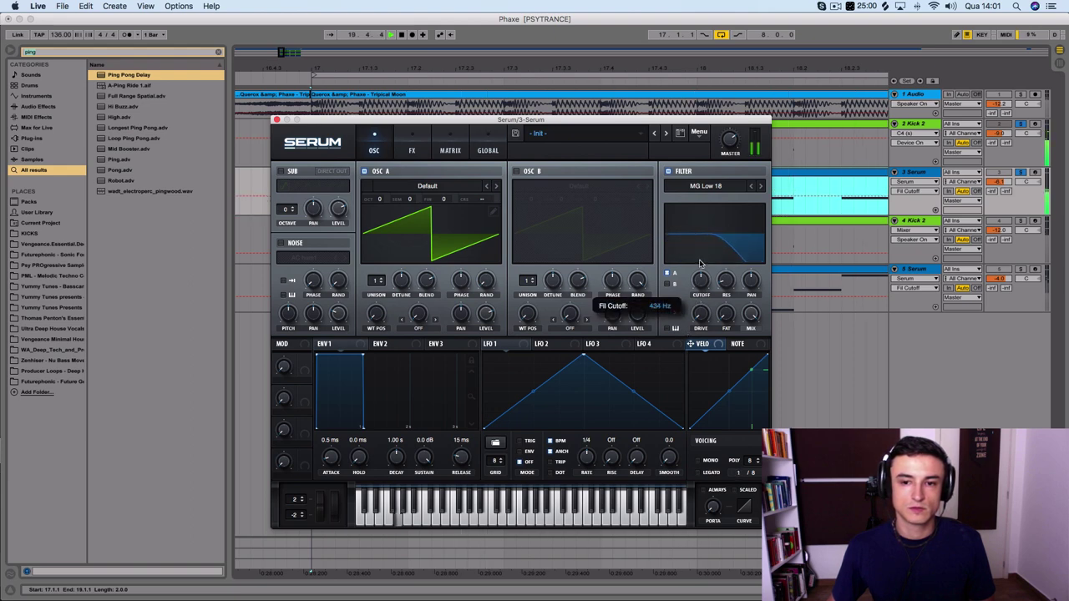
{"action": "key", "text": "space"}
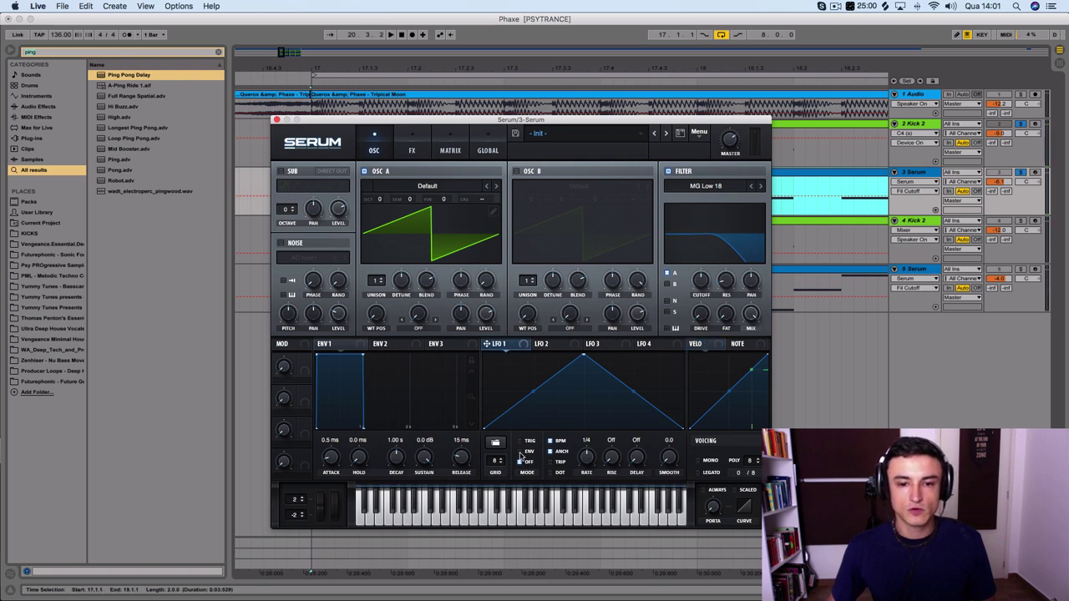
Step: Assign LFO 1 in ENV mode to the filter cutoff and set its rate to 1/8 while auditioning the bass
{"action": "left_click_drag", "start_coordinate": [494, 344], "coordinate": [699, 283]}
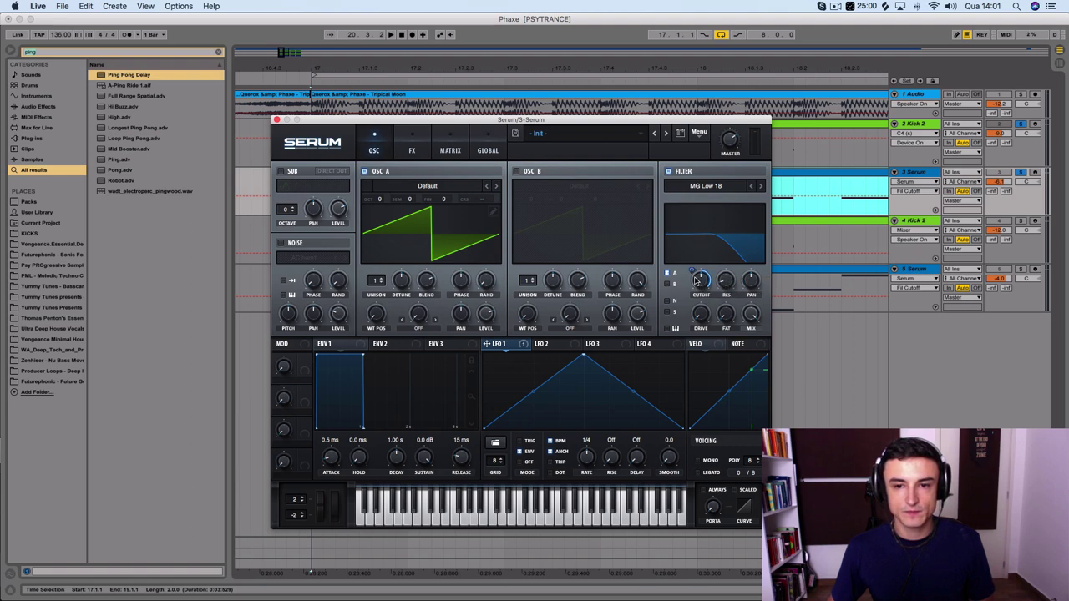
{"action": "key", "text": "space"}
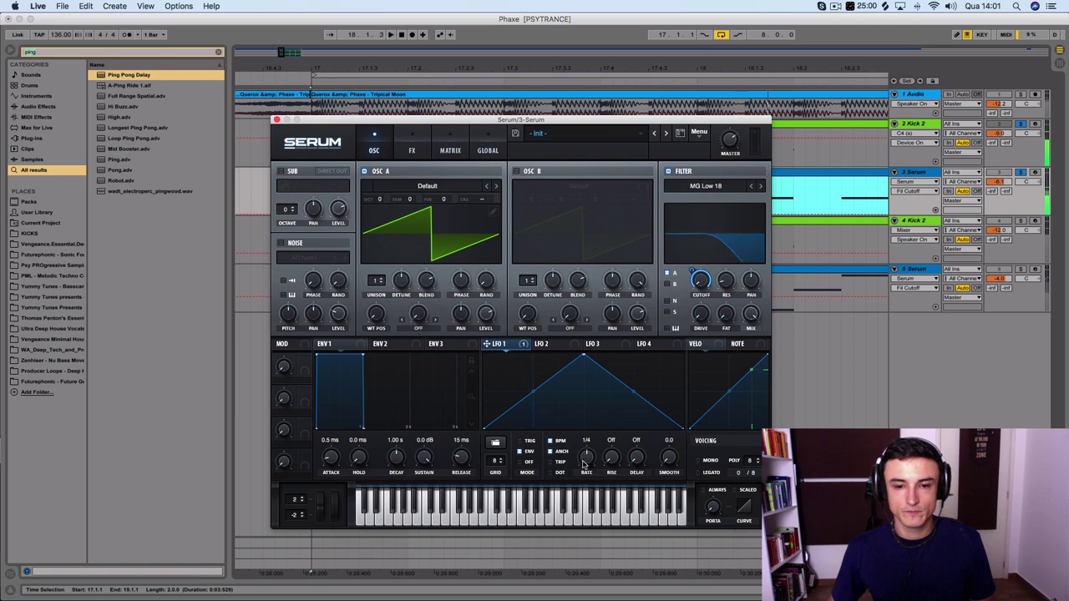
{"action": "left_click_drag", "start_coordinate": [585, 462], "coordinate": [599, 451]}
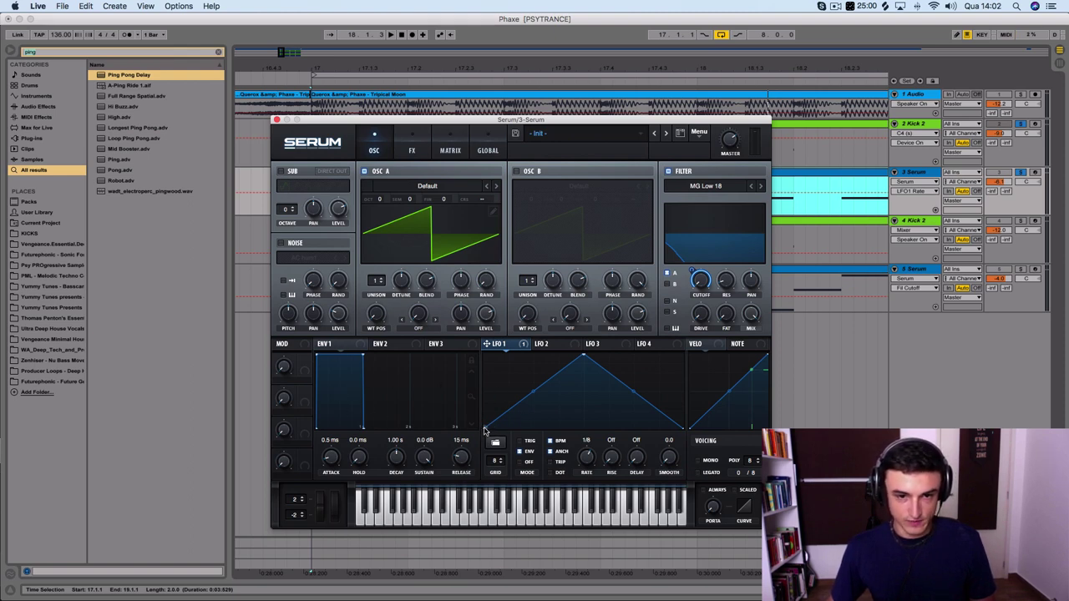
Step: Reshape LFO 1 to start at full height, drop steeply, and level off at a low plateau
{"action": "left_click_drag", "start_coordinate": [484, 428], "coordinate": [485, 355]}
{"action": "left_click_drag", "start_coordinate": [584, 357], "coordinate": [531, 398]}
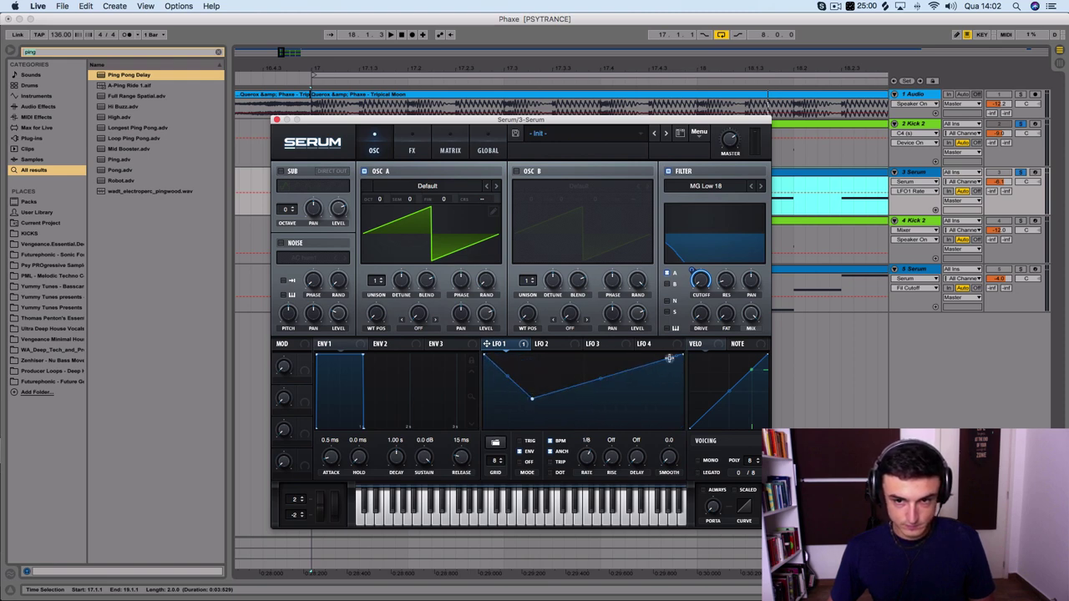
{"action": "left_click_drag", "start_coordinate": [669, 360], "coordinate": [701, 403]}
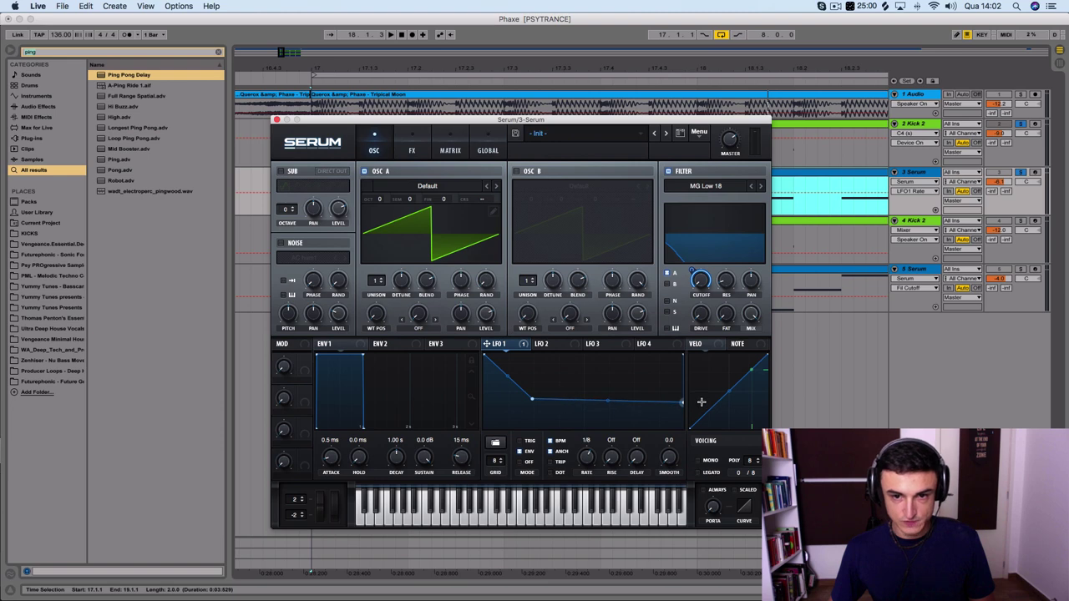
{"action": "left_click_drag", "start_coordinate": [532, 400], "coordinate": [526, 405]}
Step: While playing the loop, add a final fall to the LFO 1 curve, shorten its first drop, and set the filter cutoff to about 12 Hz
{"action": "key", "text": "space"}
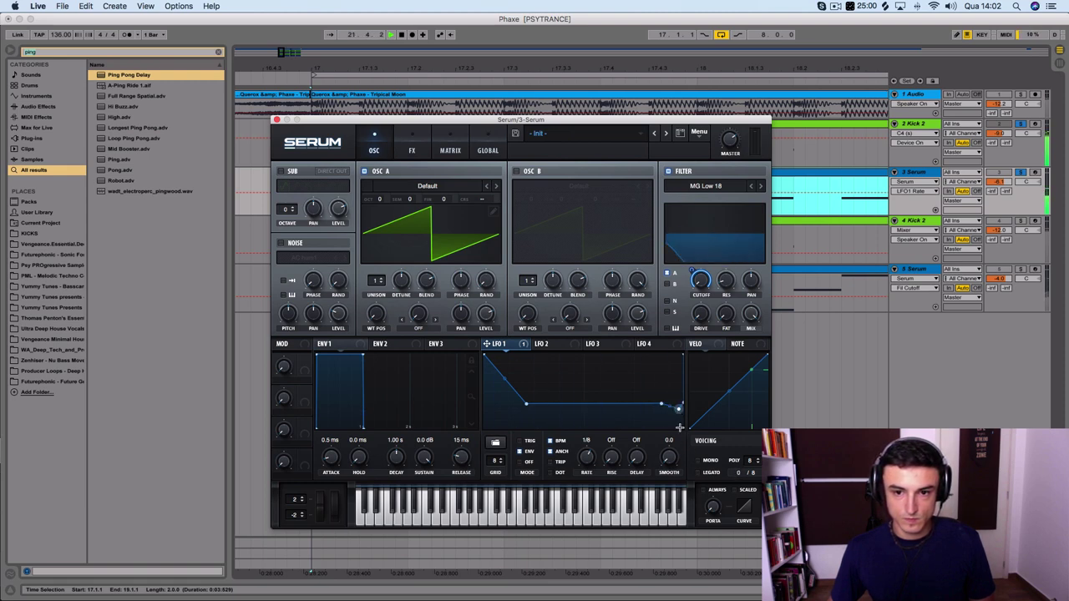
{"action": "left_click_drag", "start_coordinate": [661, 404], "coordinate": [674, 404]}
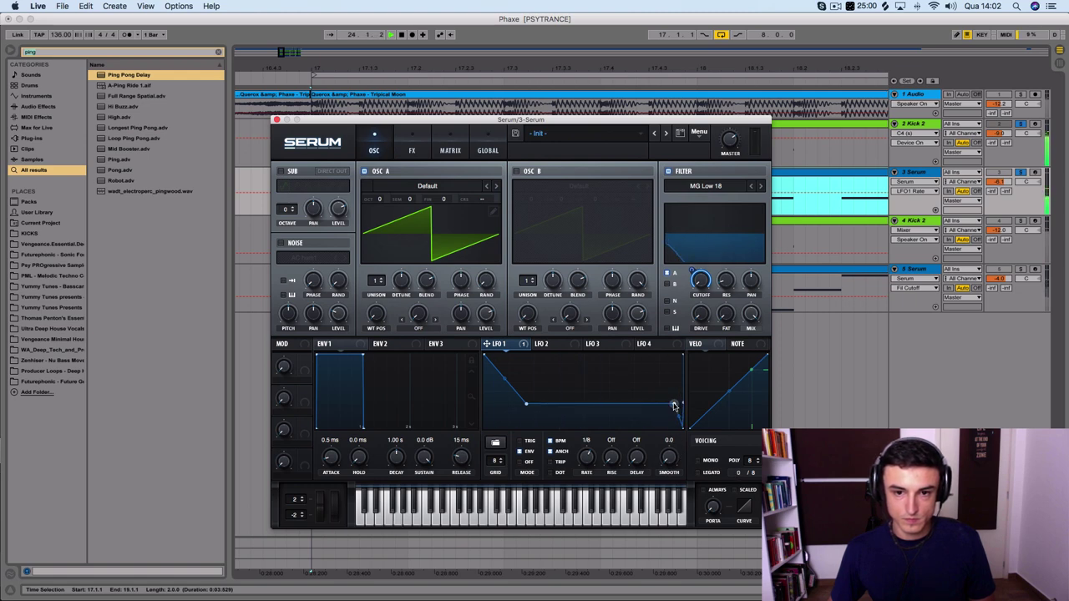
{"action": "mouse_move", "coordinate": [524, 406]}
{"action": "left_mouse_down"}
{"action": "mouse_move", "coordinate": [514, 391]}
{"action": "mouse_move", "coordinate": [511, 398]}
{"action": "left_mouse_up"}
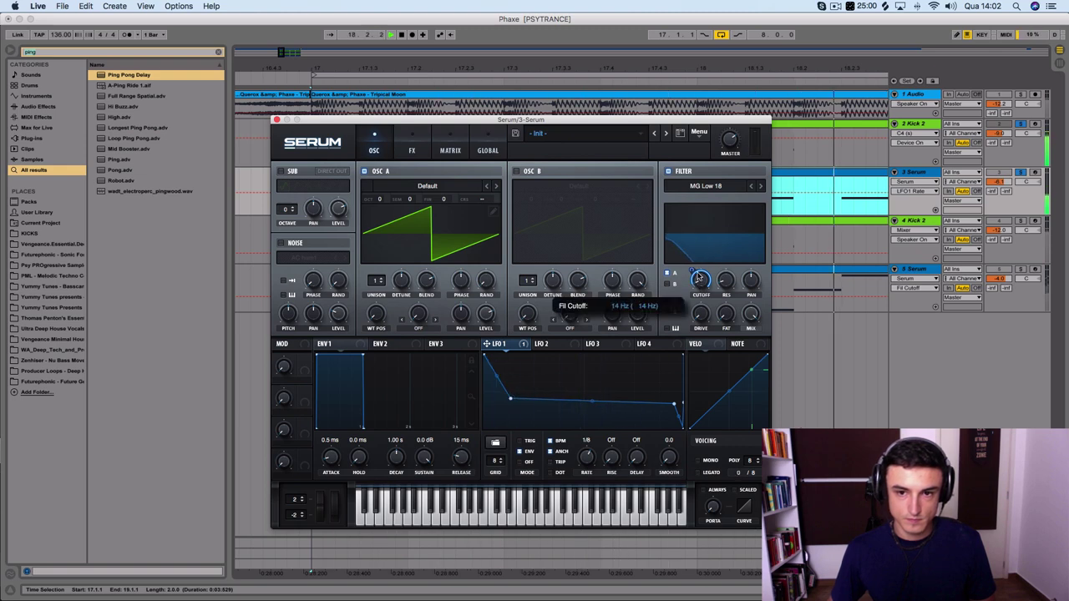
{"action": "left_click_drag", "start_coordinate": [693, 272], "coordinate": [693, 278]}
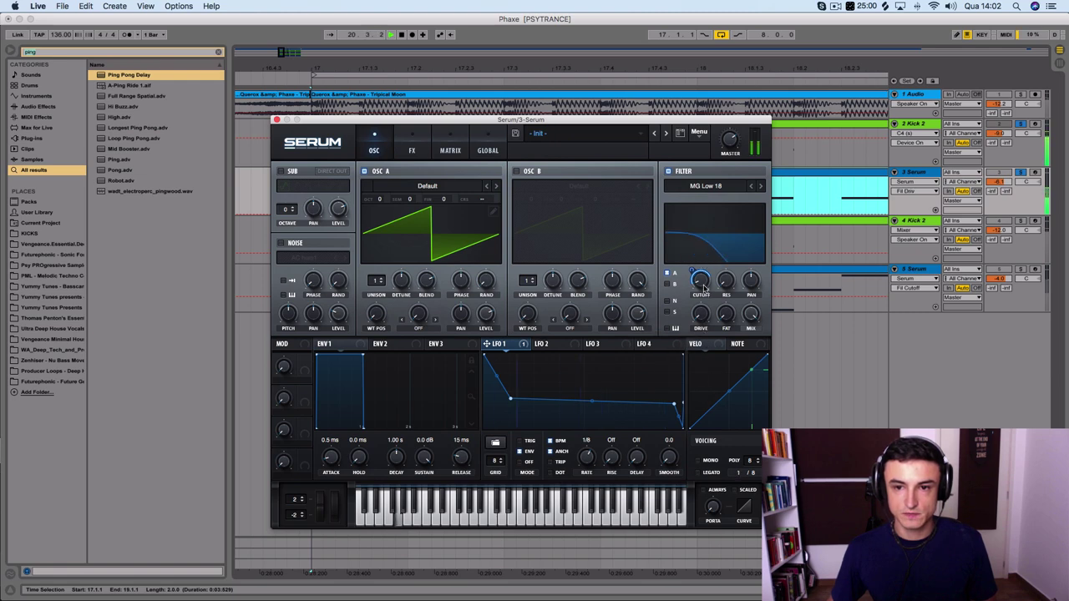
{"action": "mouse_move", "coordinate": [699, 286]}
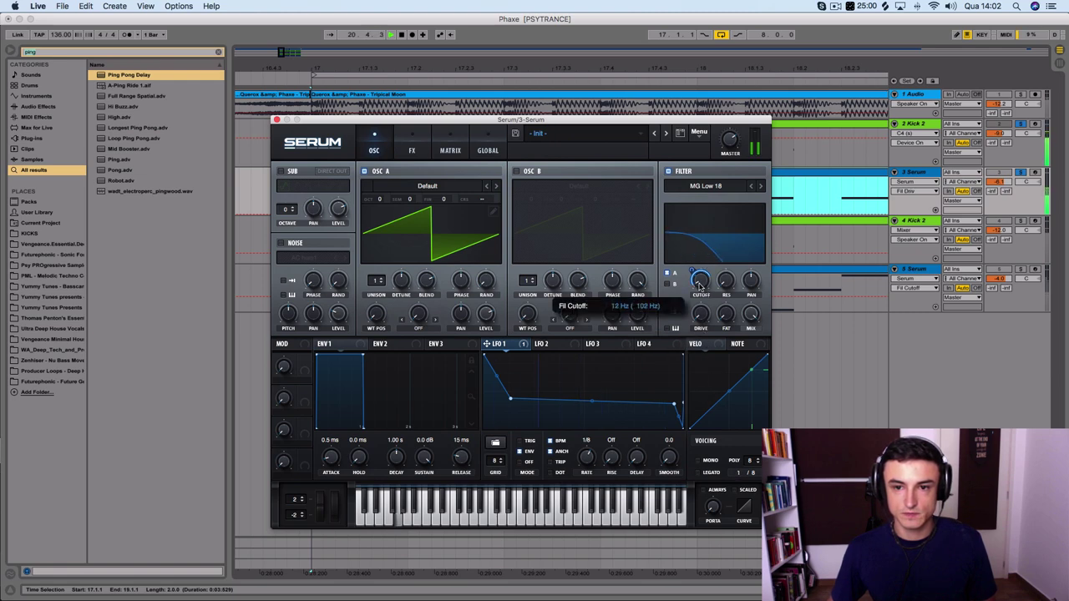
Step: Switch the kick on track 2 and the bass on track 3 from soloed to activated, and bring back track 3's Serum
{"action": "left_click", "coordinate": [1023, 97]}
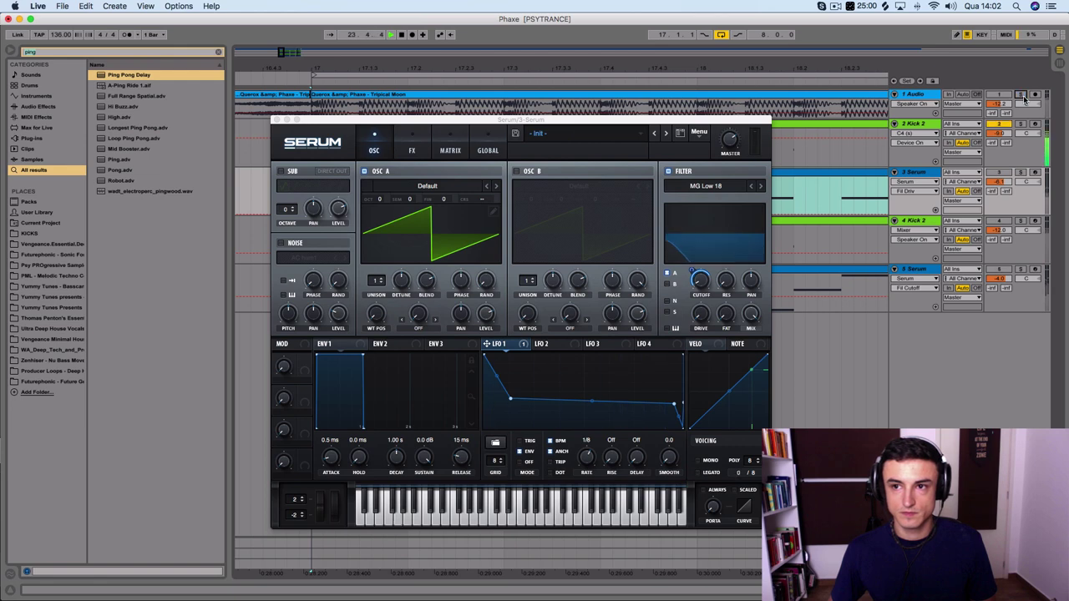
{"action": "left_click", "coordinate": [1021, 124]}
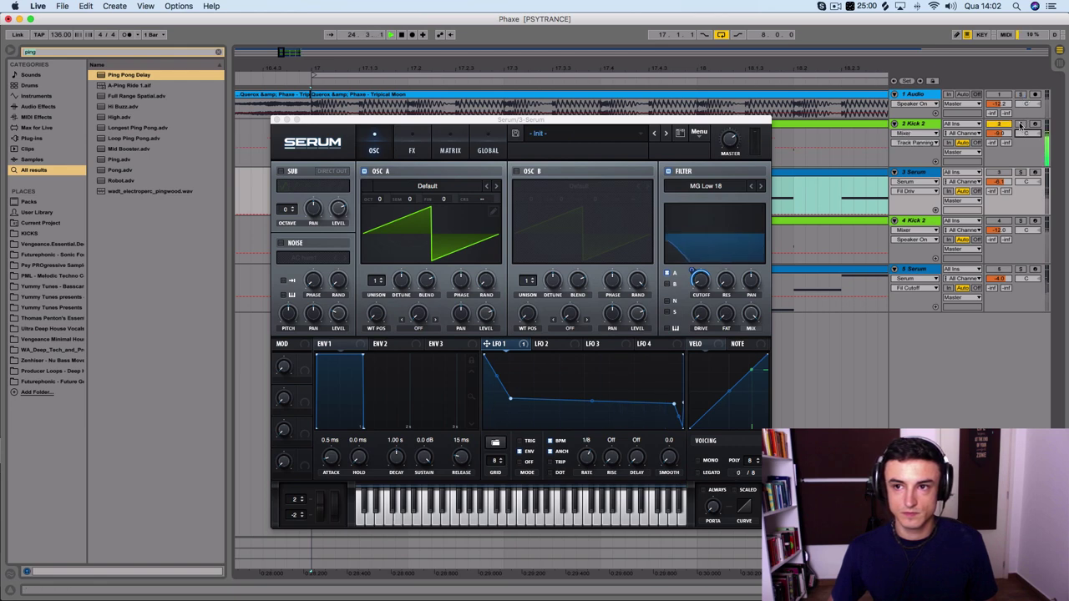
{"action": "left_click", "coordinate": [1022, 171]}
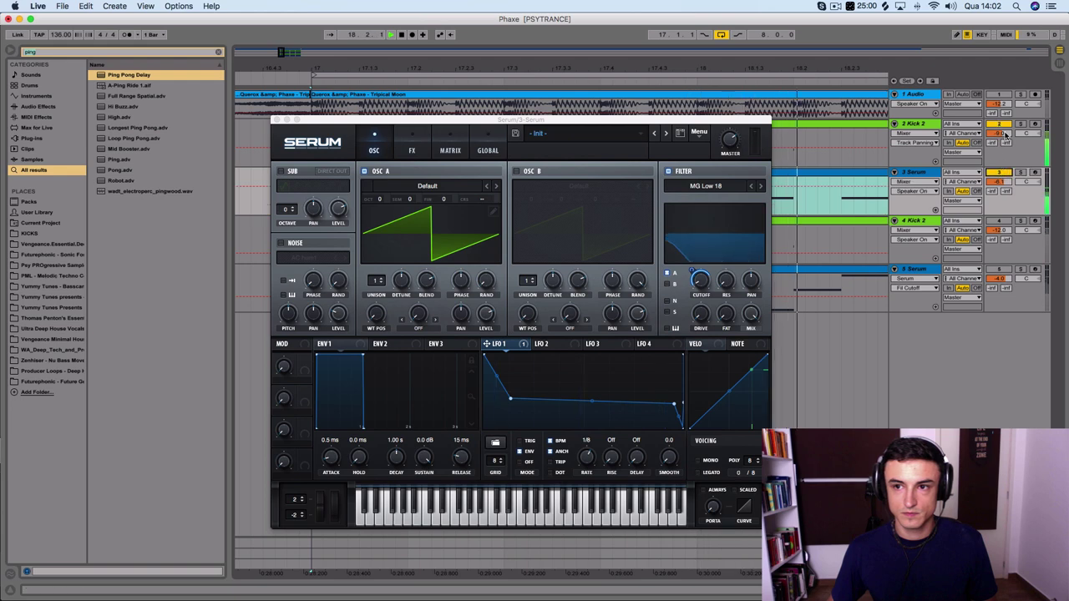
{"action": "left_click", "coordinate": [1021, 152]}
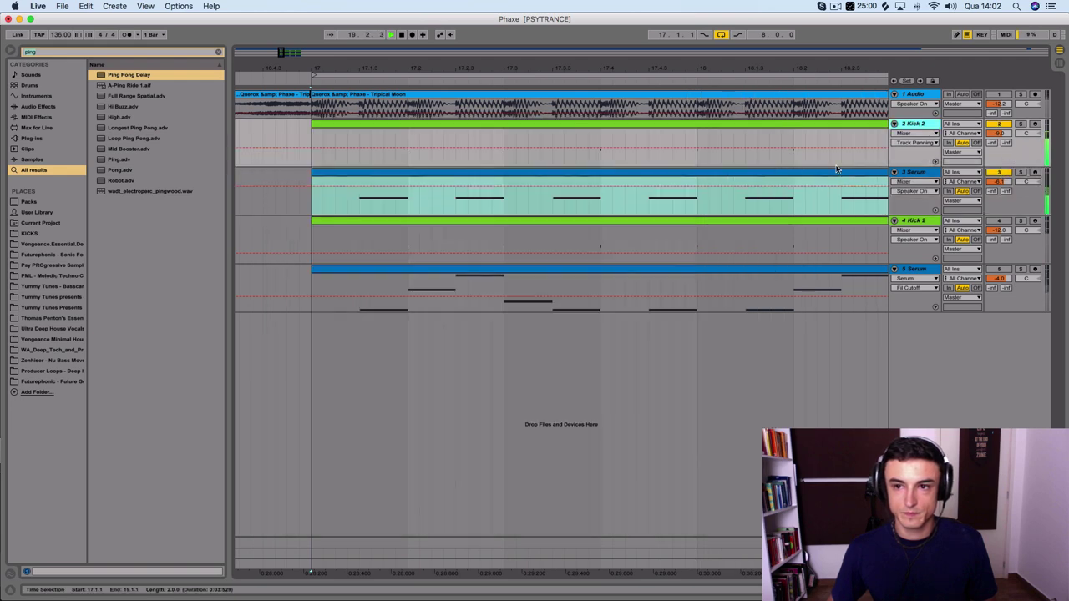
{"action": "left_click", "coordinate": [917, 172]}
{"action": "mouse_move", "coordinate": [700, 282]}
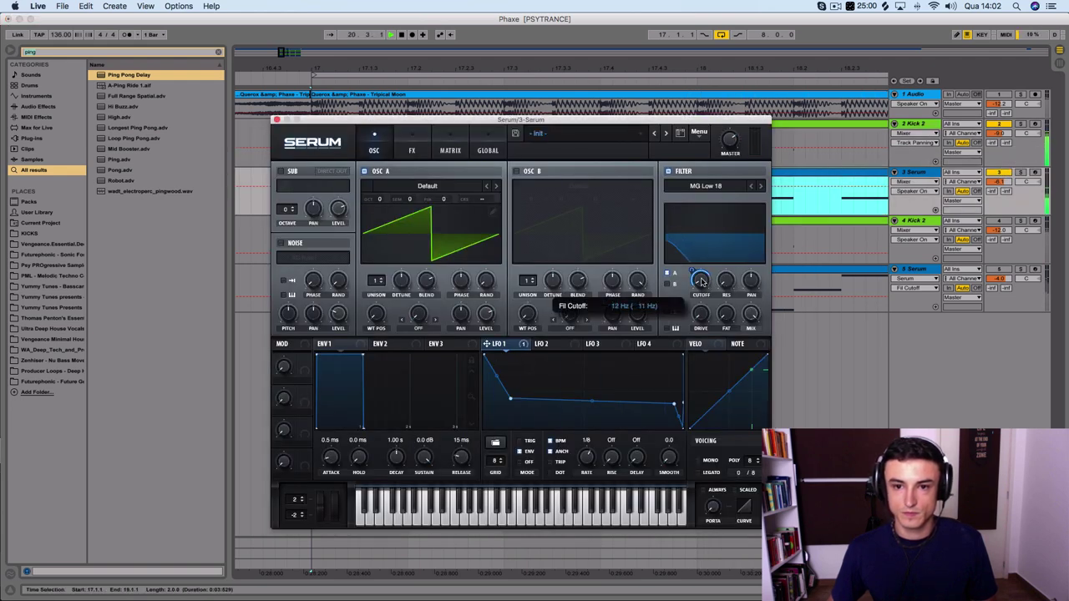
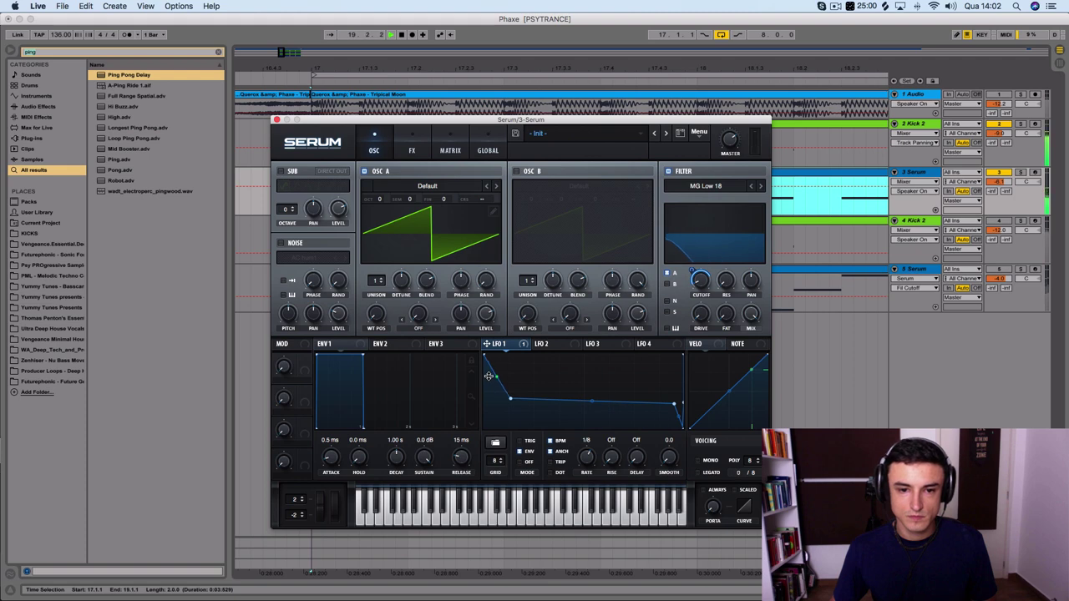
Step: Smooth LFO 1's opening drop into a curved decay with extra points while listening, and stop playback
{"action": "mouse_move", "coordinate": [512, 401]}
{"action": "left_mouse_down"}
{"action": "mouse_move", "coordinate": [533, 396]}
{"action": "mouse_move", "coordinate": [509, 391]}
{"action": "left_mouse_up"}
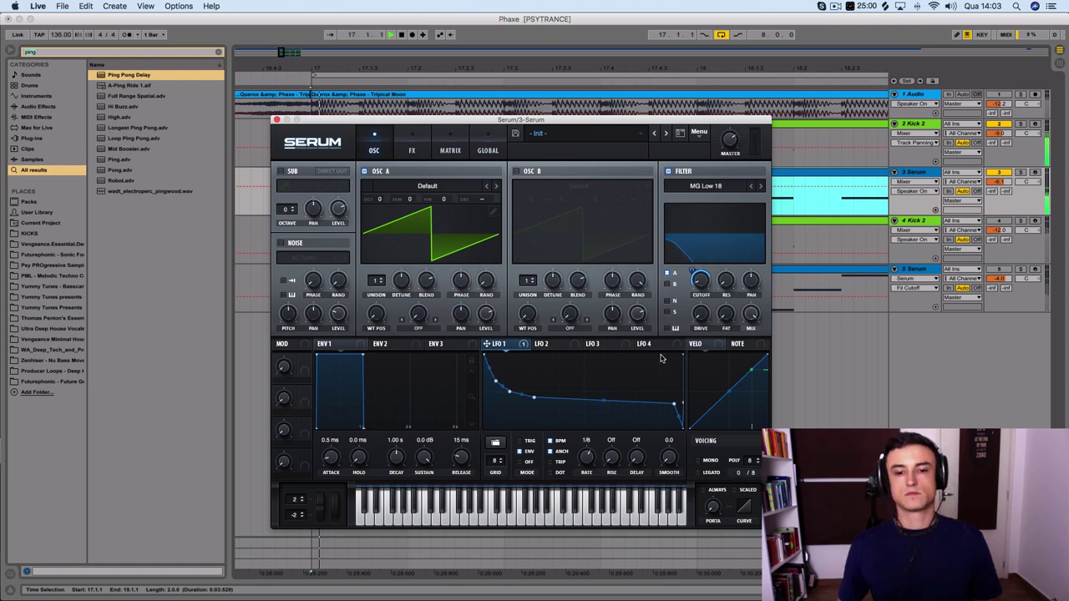
{"action": "left_click", "coordinate": [1009, 117]}
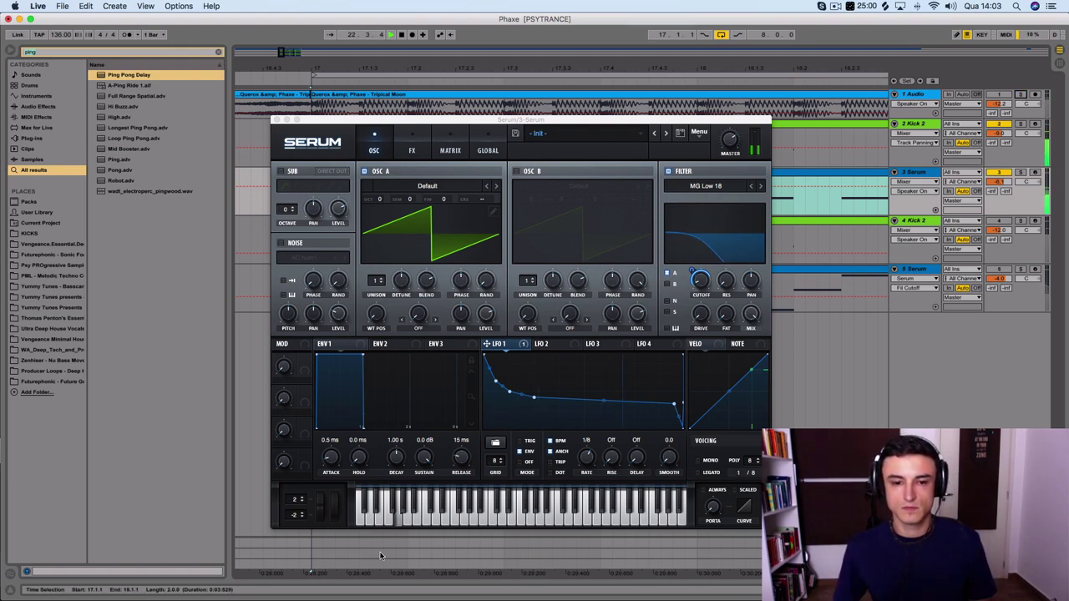
{"action": "key", "text": "space"}
Step: Select 17.1.1 to 17.1.3 on track 4 to measure its duration, and set Serum's Envelope 1 decay to 220 ms
{"action": "left_click_drag", "start_coordinate": [396, 456], "coordinate": [397, 462]}
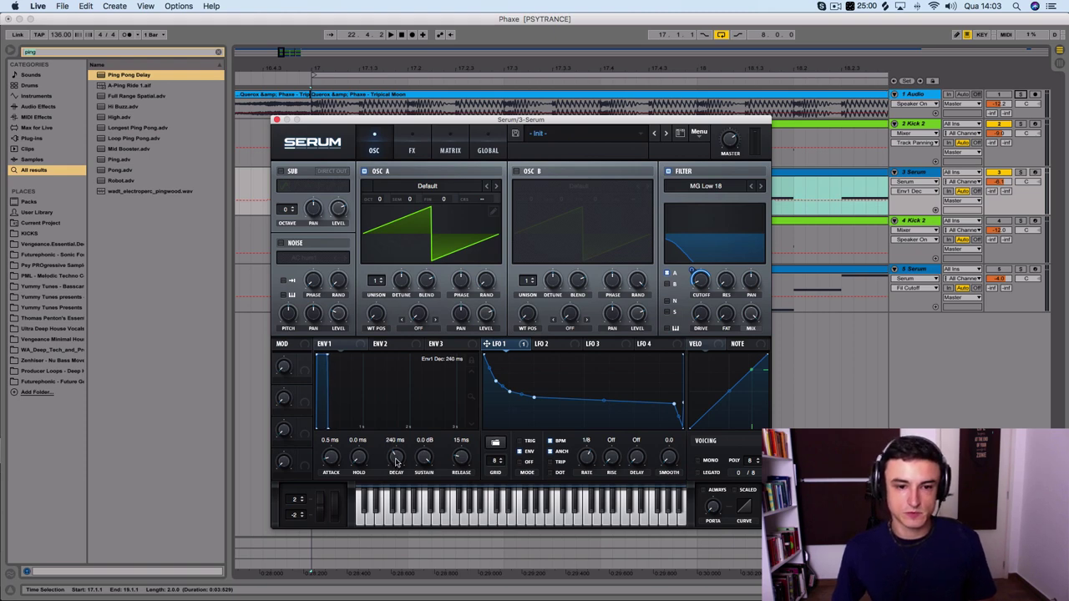
{"action": "left_click_drag", "start_coordinate": [472, 124], "coordinate": [469, 325]}
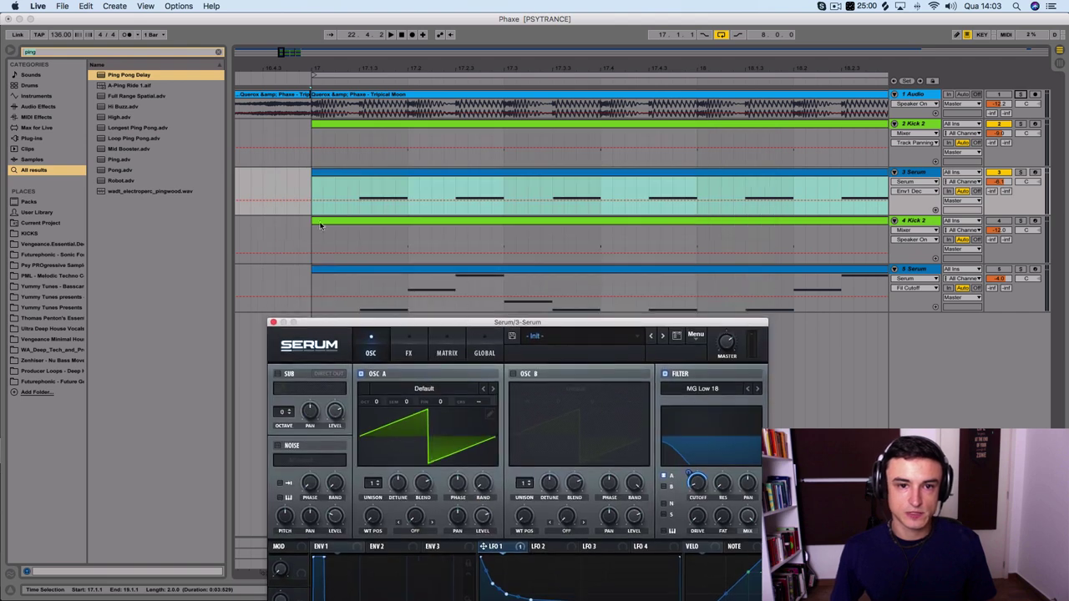
{"action": "left_click_drag", "start_coordinate": [312, 241], "coordinate": [343, 240]}
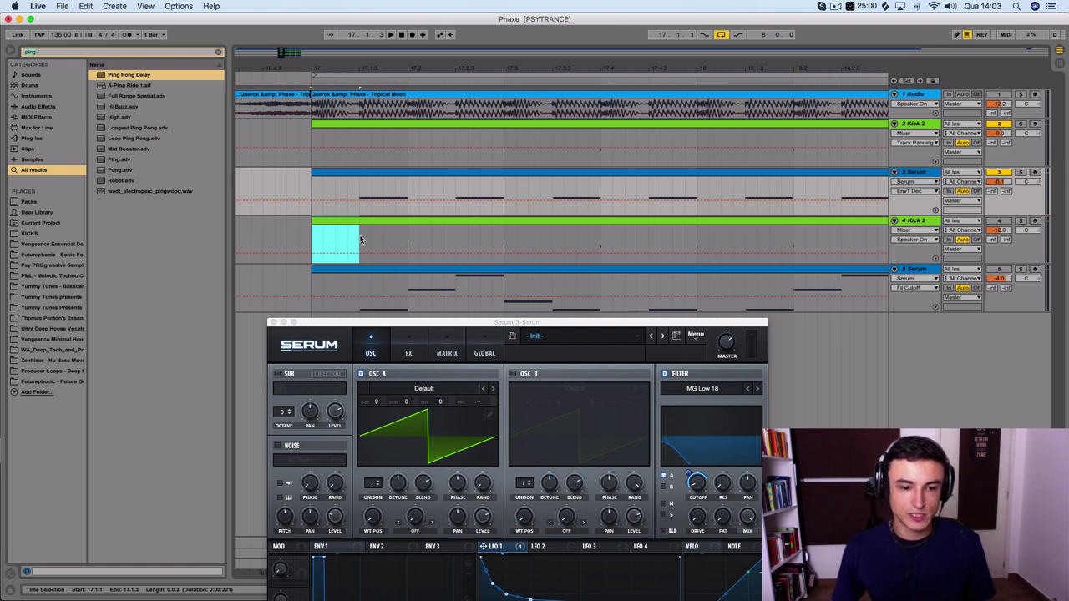
{"action": "key", "text": "super+alt+p"}
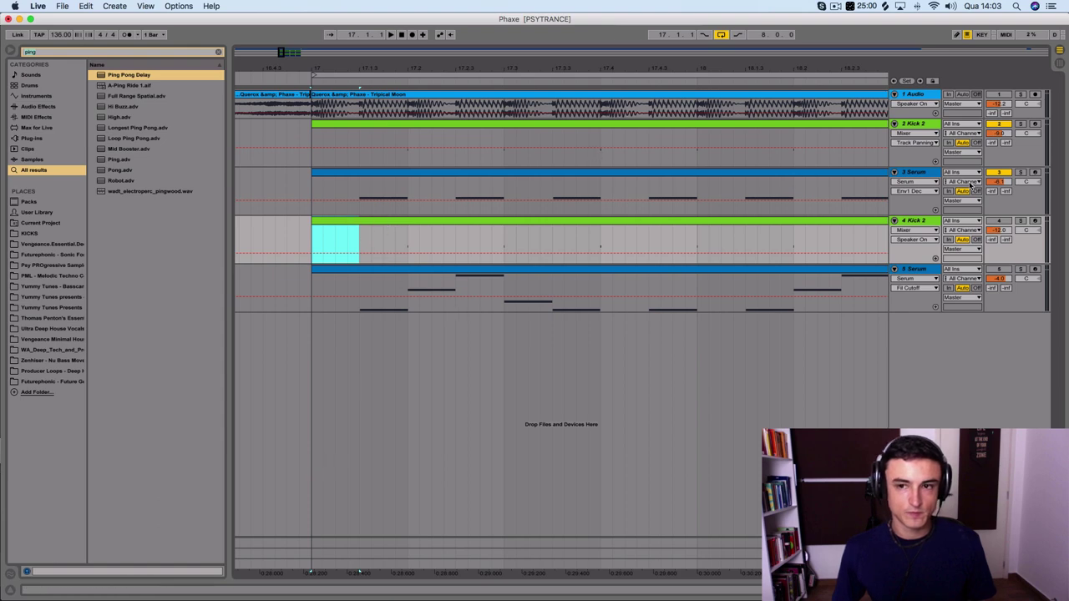
{"action": "key", "text": "super+alt+p"}
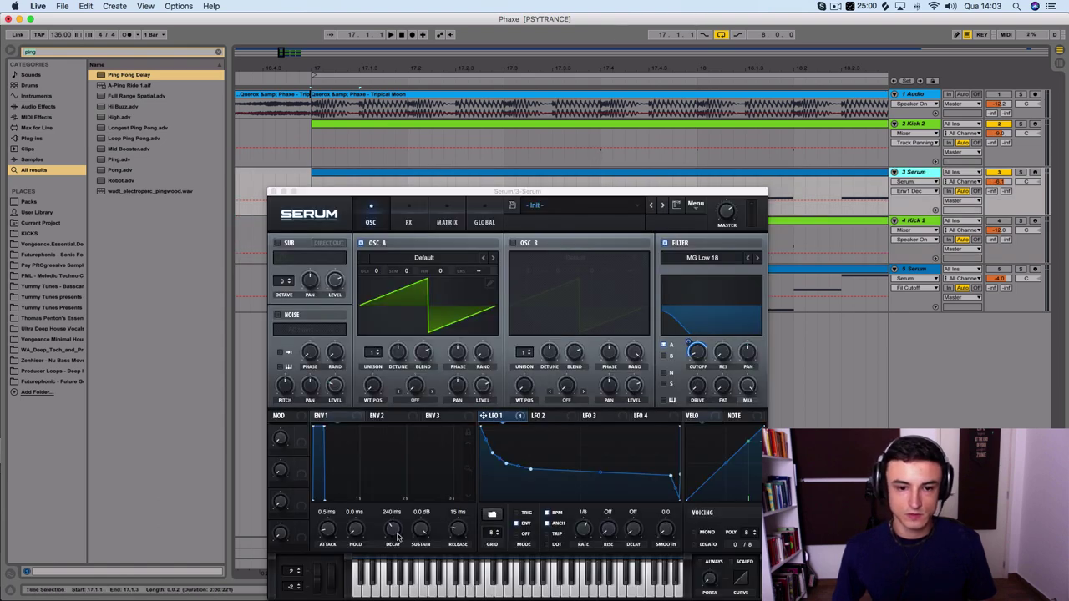
{"action": "left_click_drag", "start_coordinate": [391, 529], "coordinate": [388, 528]}
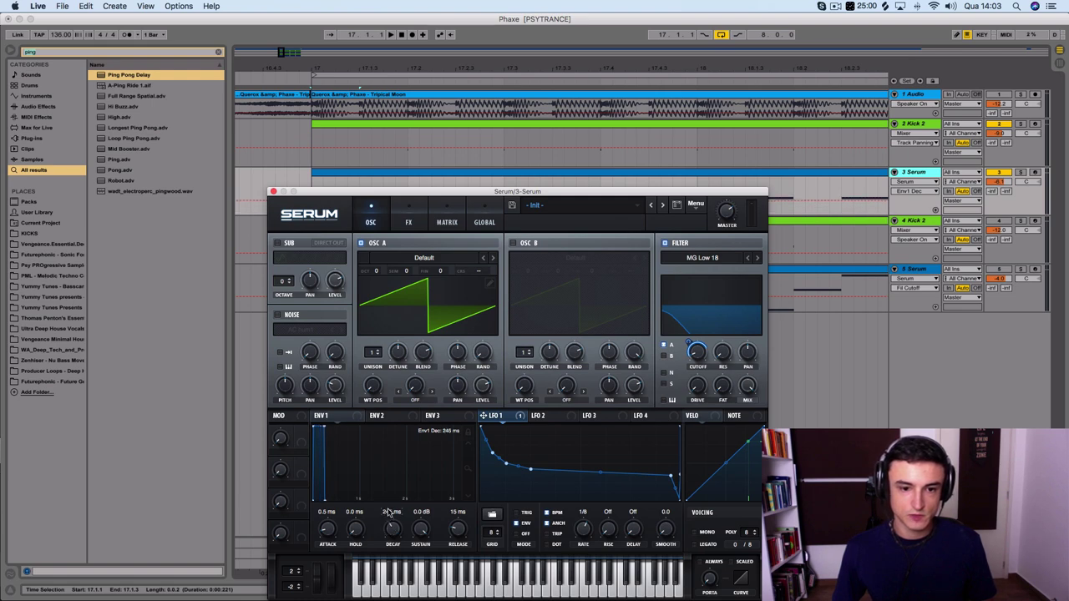
{"action": "double_click", "coordinate": [389, 512]}
{"action": "type", "text": "220"}
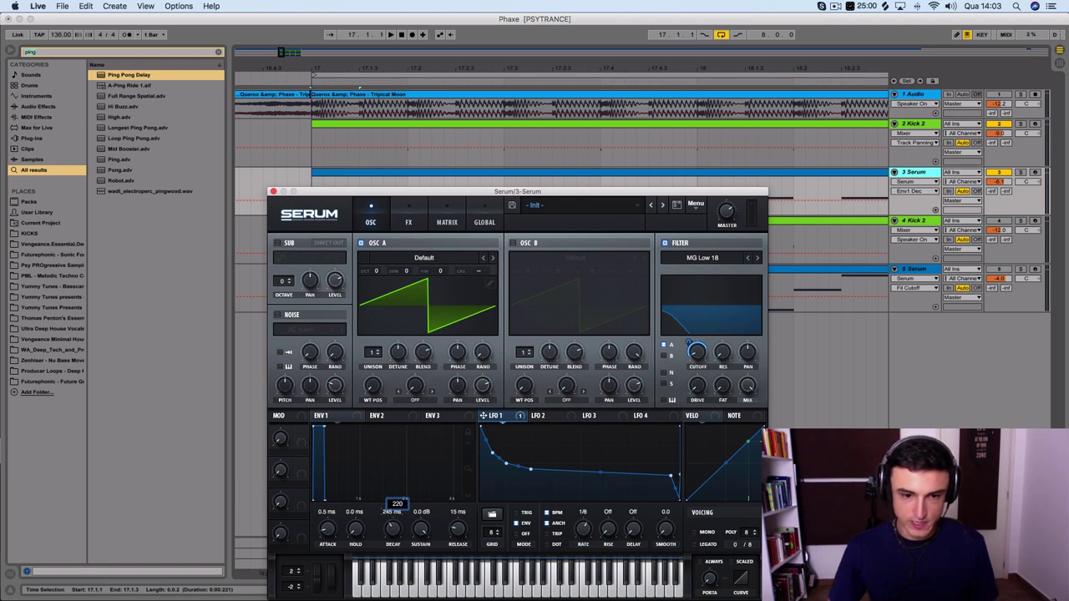
{"action": "key", "text": "Return"}
Step: Move Serum higher on the screen, adjust its filter drive to about 5% and its cutoff during playback, and stop playback
{"action": "key", "text": "space"}
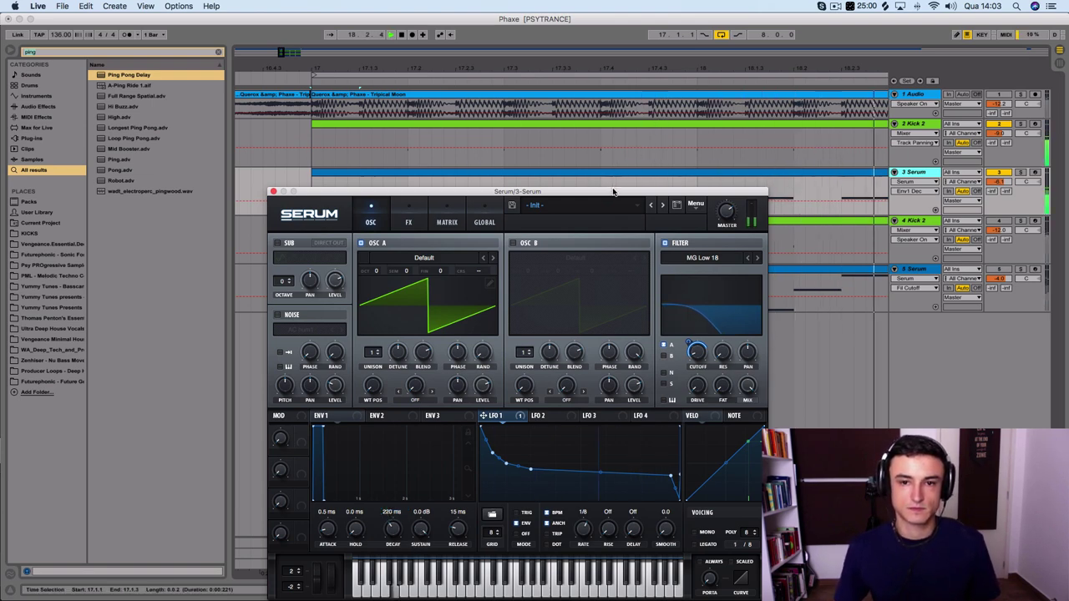
{"action": "left_click_drag", "start_coordinate": [613, 191], "coordinate": [613, 101]}
{"action": "left_click", "coordinate": [689, 288]}
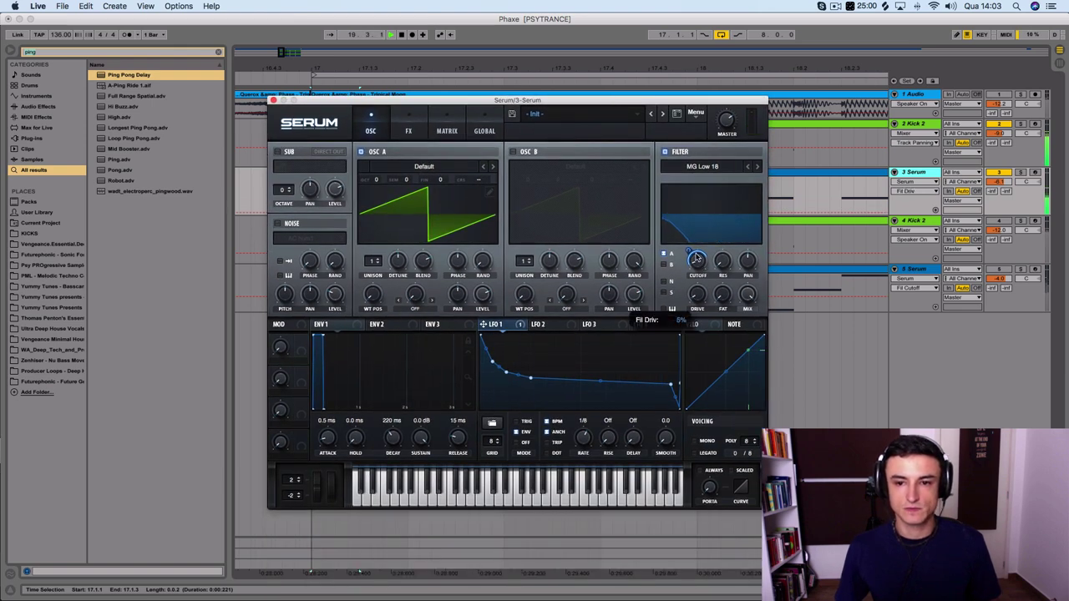
{"action": "mouse_move", "coordinate": [696, 259]}
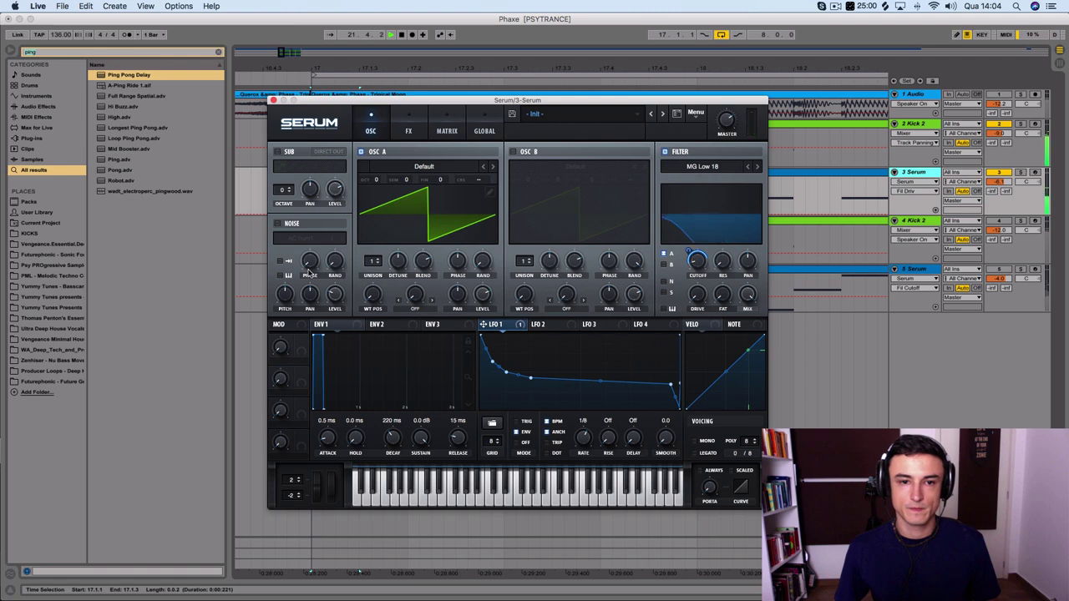
{"action": "key", "text": "space"}
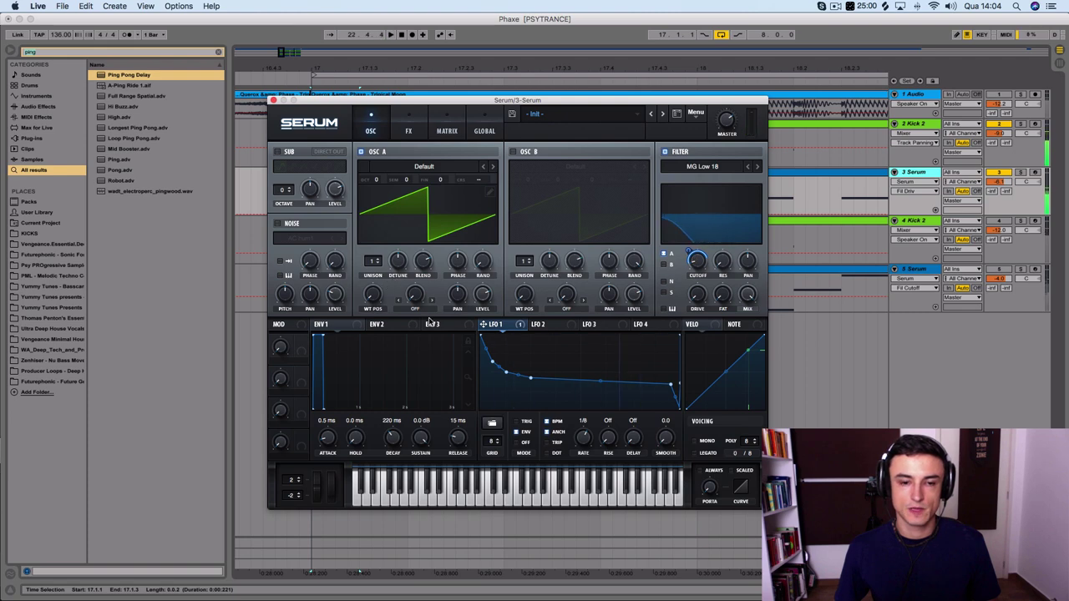
Step: Apply the Bend +/- warp mode to oscillator A at about -65% while auditioning the bass, and set its phase to about 181°
{"action": "left_click", "coordinate": [415, 311]}
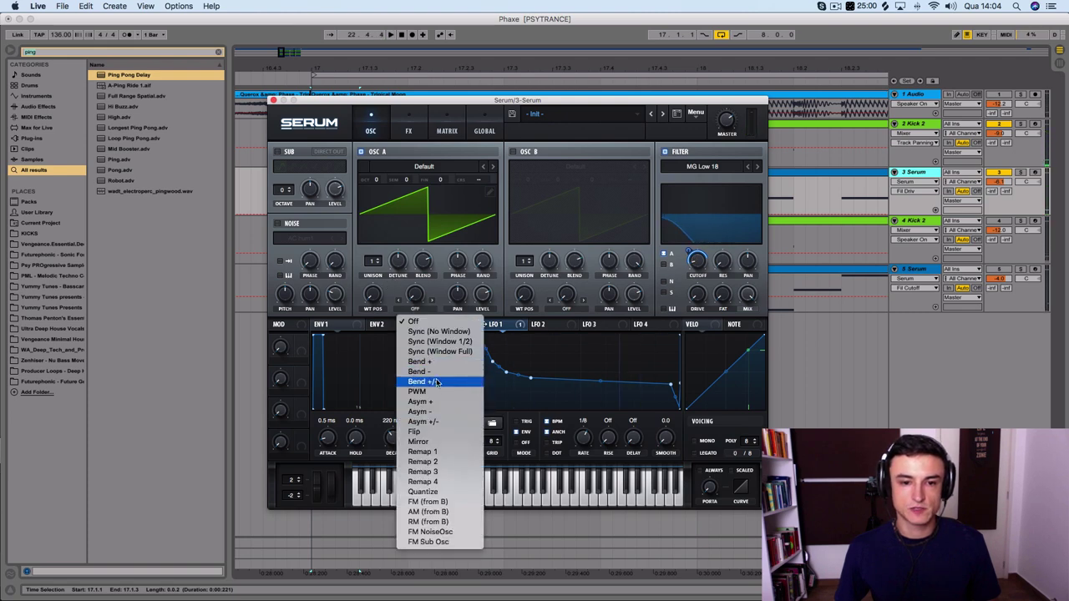
{"action": "left_click", "coordinate": [420, 303]}
{"action": "left_click_drag", "start_coordinate": [420, 303], "coordinate": [388, 558]}
{"action": "key", "text": "space"}
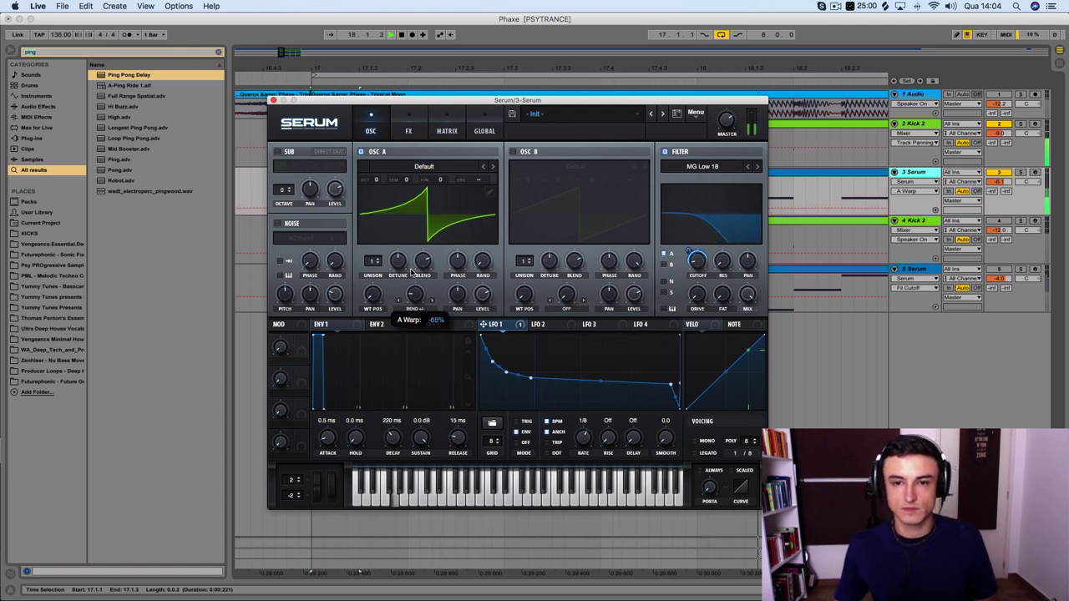
{"action": "mouse_move", "coordinate": [686, 253]}
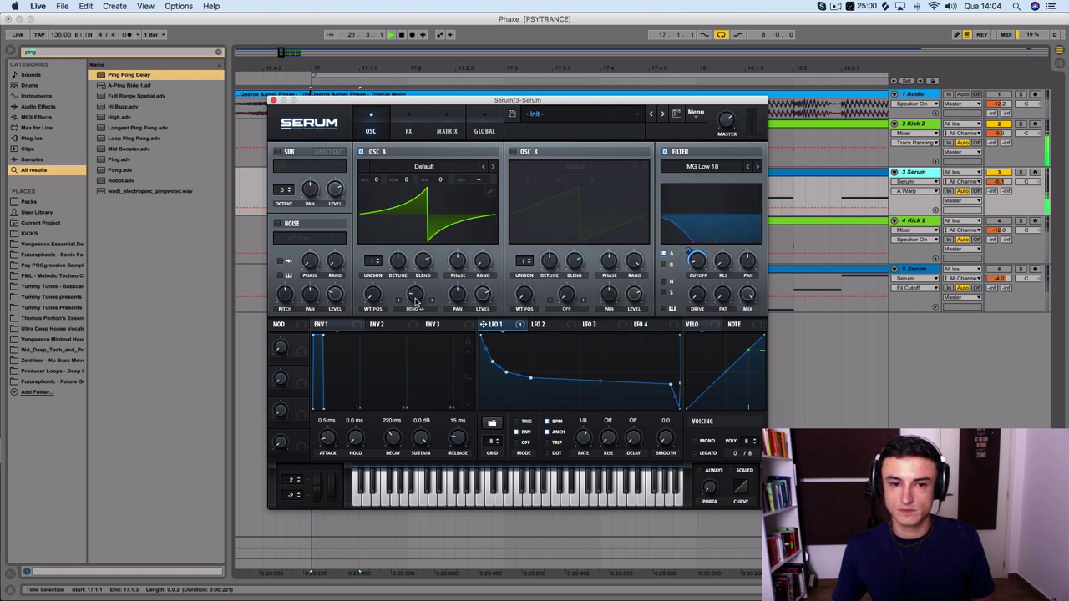
{"action": "mouse_move", "coordinate": [414, 281]}
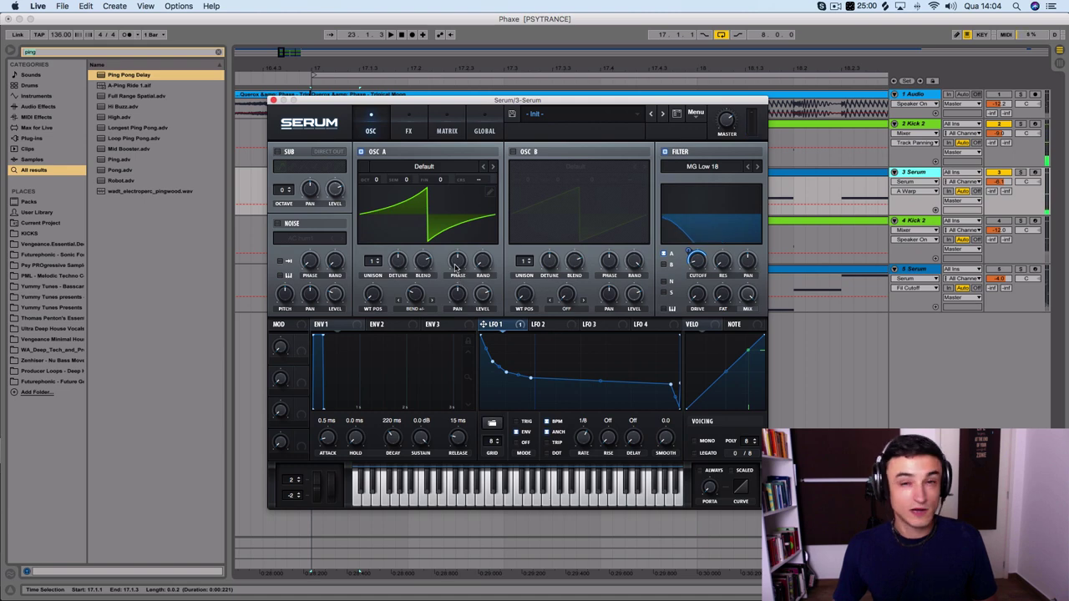
{"action": "mouse_move", "coordinate": [456, 266]}
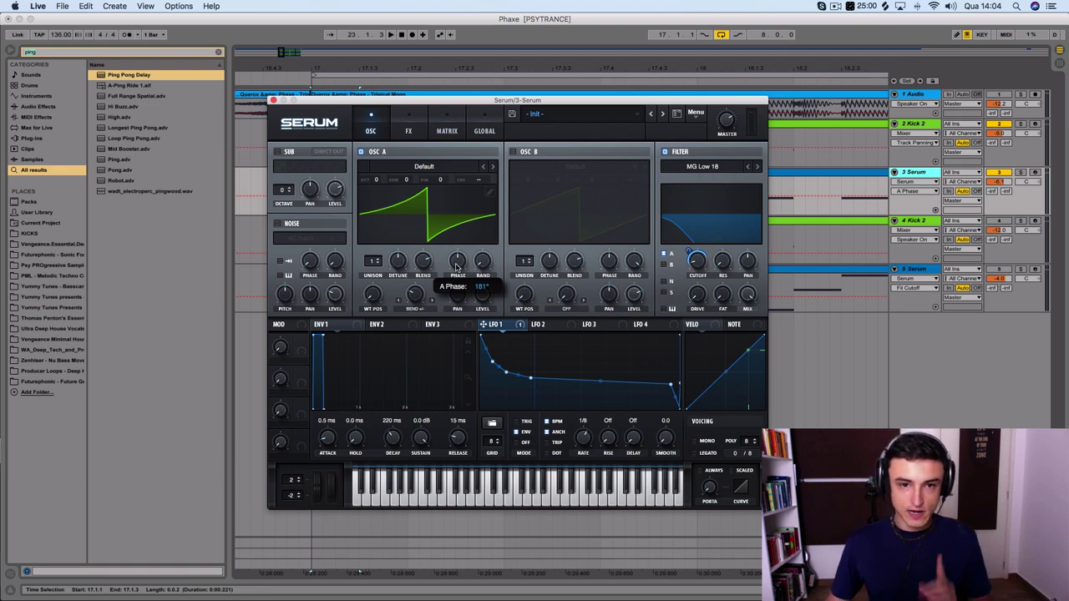
Step: Play the loop and flatten LFO 1's plateau with extra points, rounding off its final fall
{"action": "key", "text": "space"}
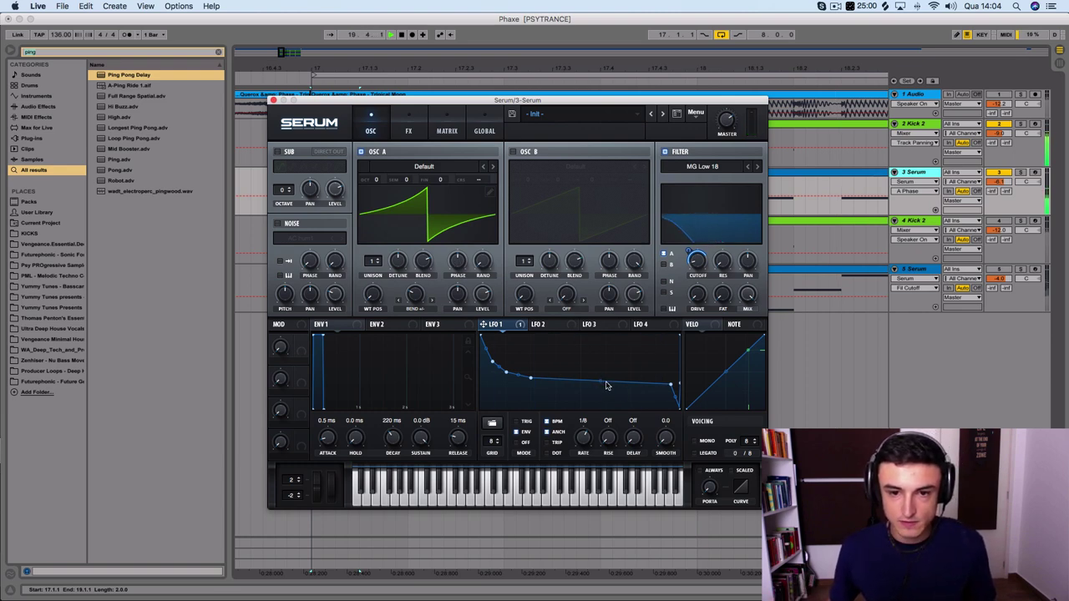
{"action": "left_click_drag", "start_coordinate": [670, 388], "coordinate": [670, 379]}
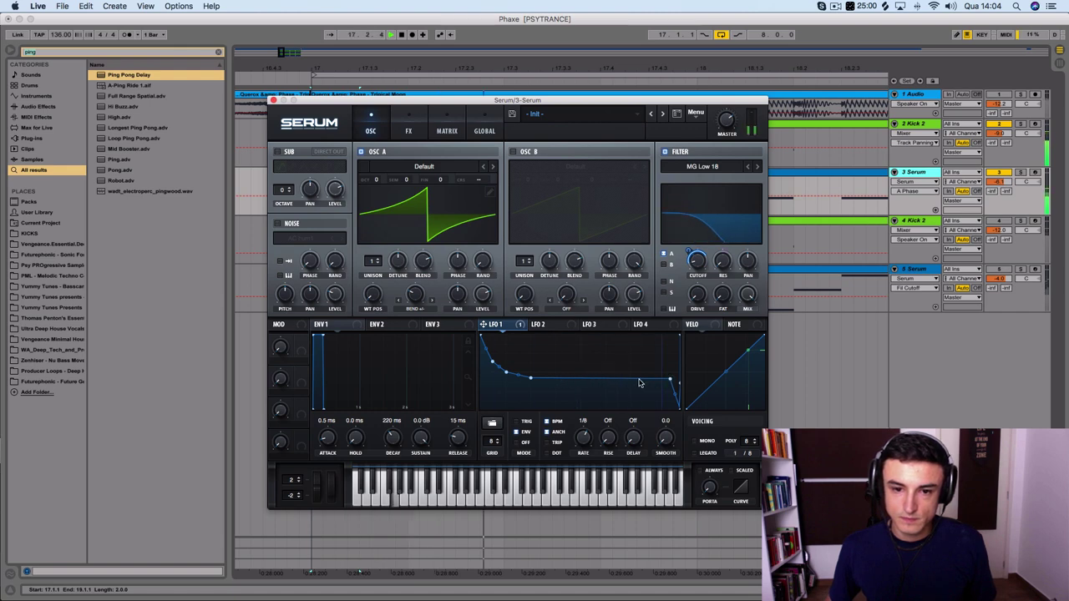
{"action": "mouse_move", "coordinate": [670, 380]}
{"action": "left_mouse_down"}
{"action": "mouse_move", "coordinate": [669, 390]}
{"action": "mouse_move", "coordinate": [659, 378]}
{"action": "left_mouse_up"}
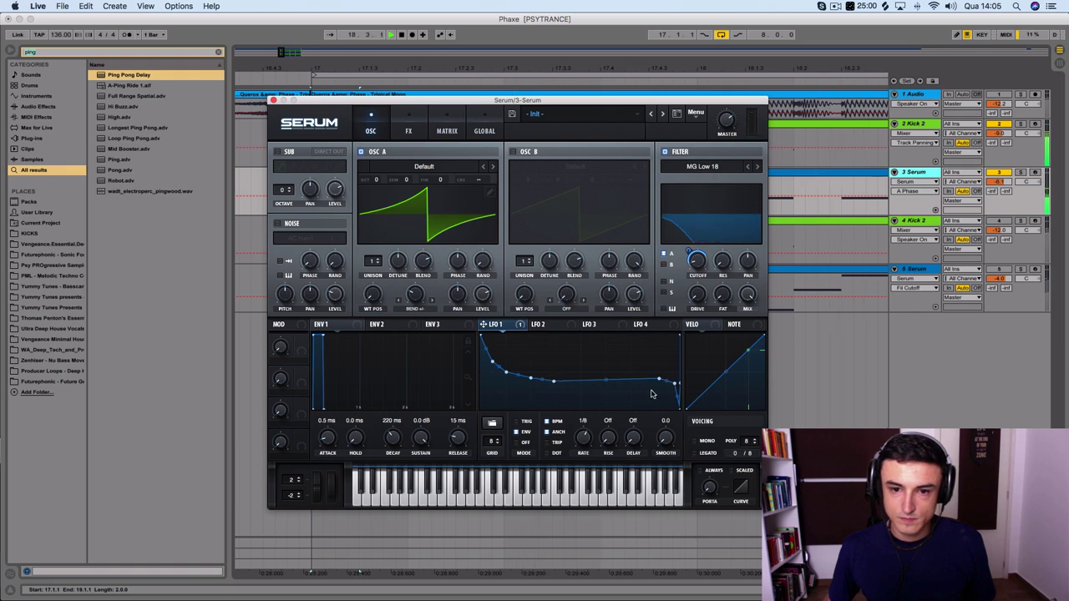
{"action": "left_click_drag", "start_coordinate": [659, 379], "coordinate": [660, 382]}
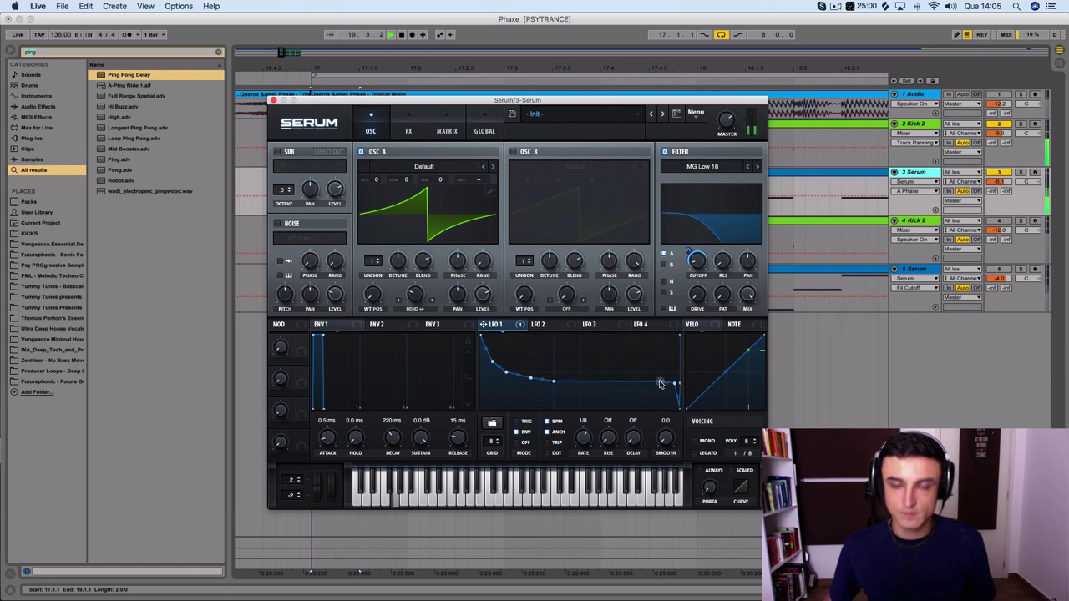
Step: Set LFO 1's modulation of the filter cutoff to about 67 and compare the bass with the soloed reference track
{"action": "mouse_move", "coordinate": [695, 263]}
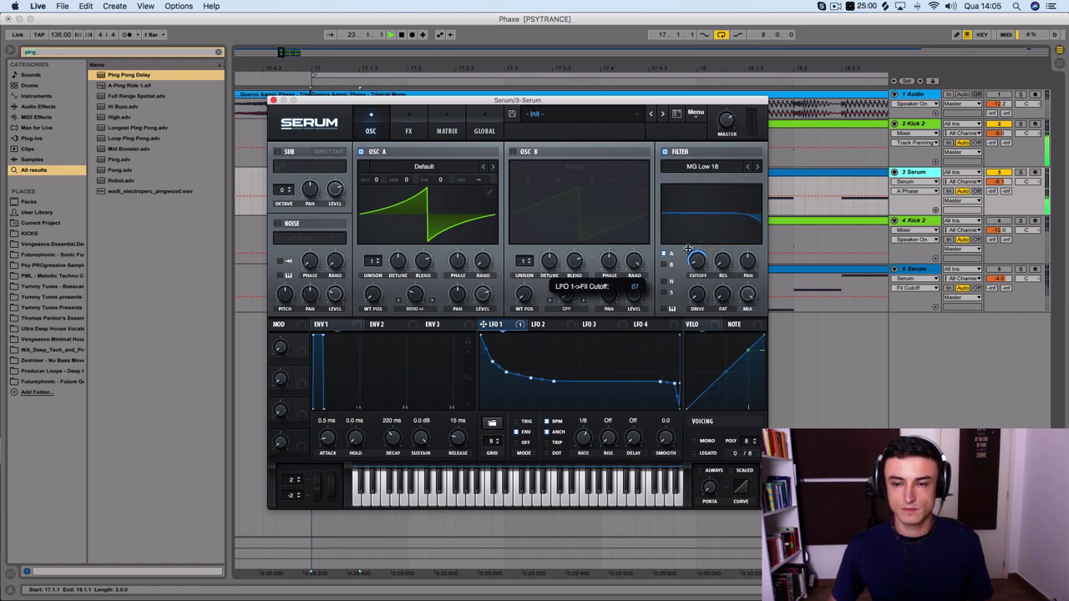
{"action": "left_click", "coordinate": [1021, 95]}
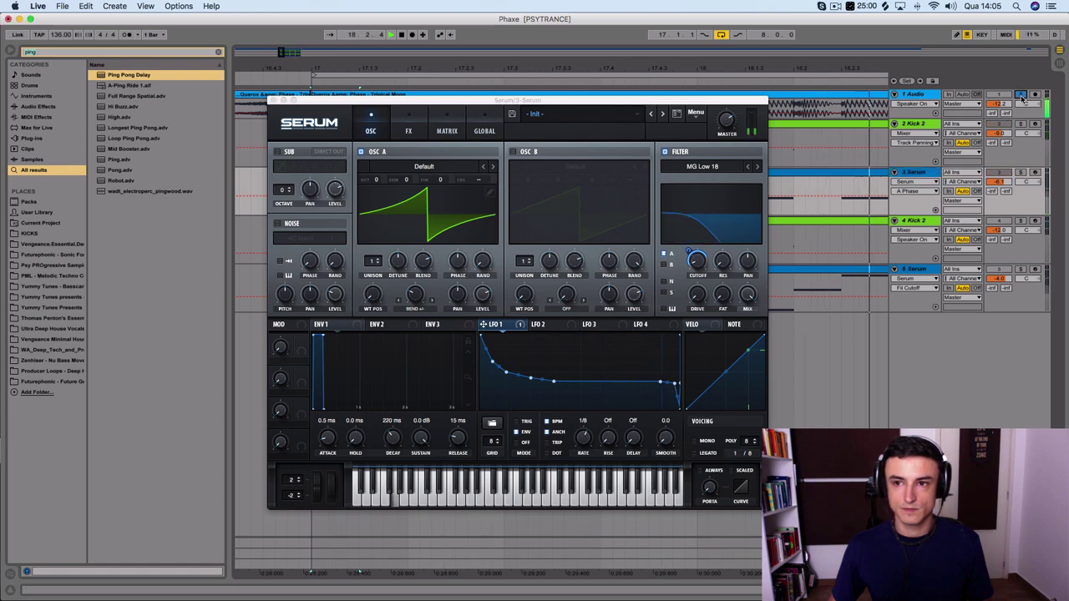
{"action": "left_click", "coordinate": [1019, 161]}
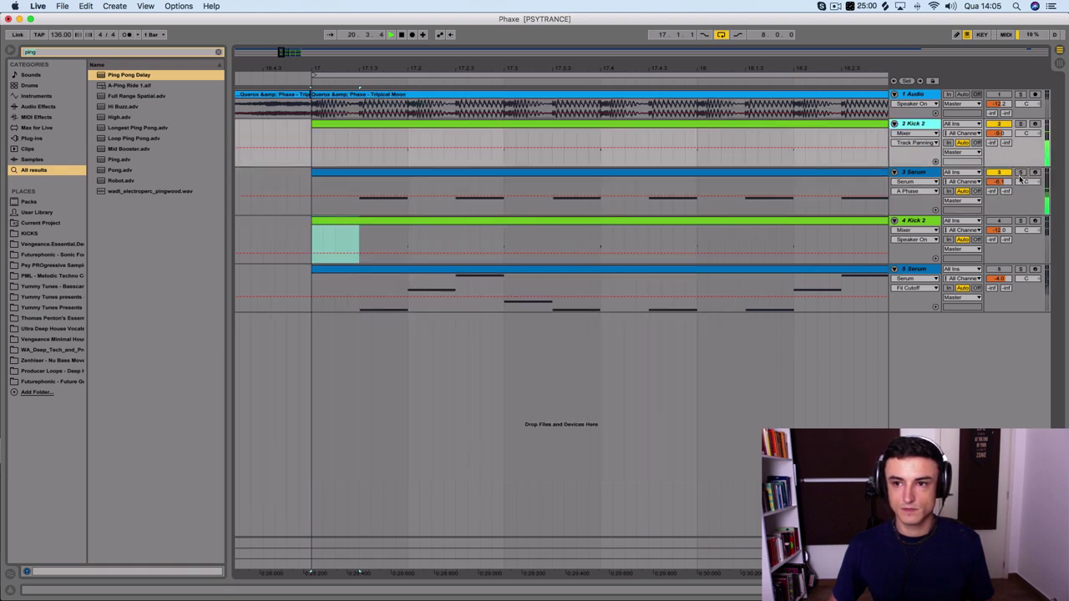
{"action": "left_click", "coordinate": [1020, 198]}
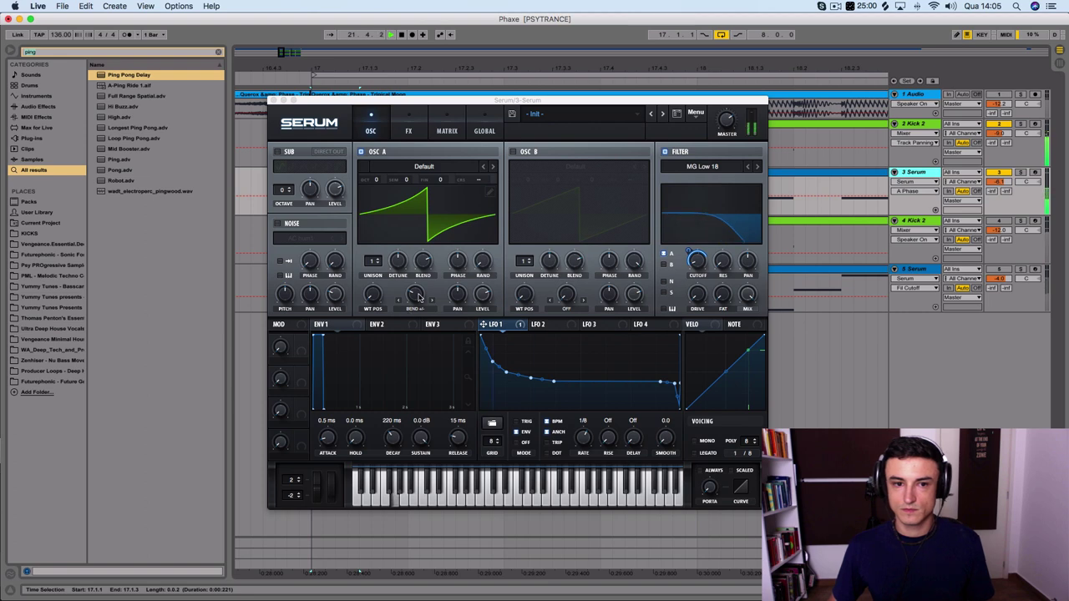
Step: Fine-tune oscillator A's Bend +/- warp, the filter drive and LFO 1's cutoff modulation while the loop plays
{"action": "left_click_drag", "start_coordinate": [420, 298], "coordinate": [428, 369]}
{"action": "left_click_drag", "start_coordinate": [415, 294], "coordinate": [414, 245]}
{"action": "left_click_drag", "start_coordinate": [697, 299], "coordinate": [696, 262]}
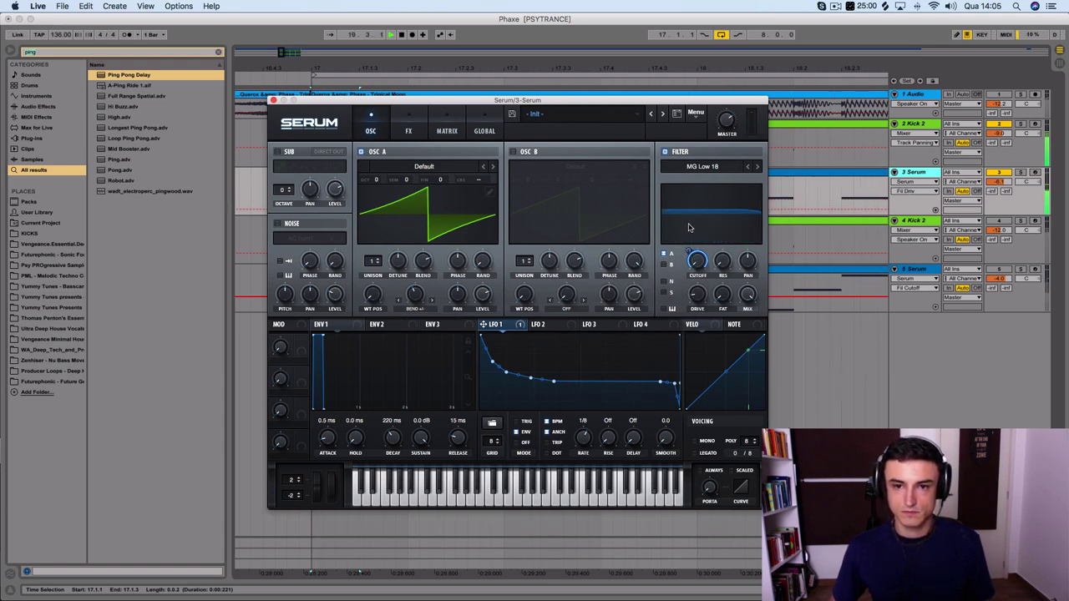
{"action": "left_click_drag", "start_coordinate": [684, 248], "coordinate": [683, 263]}
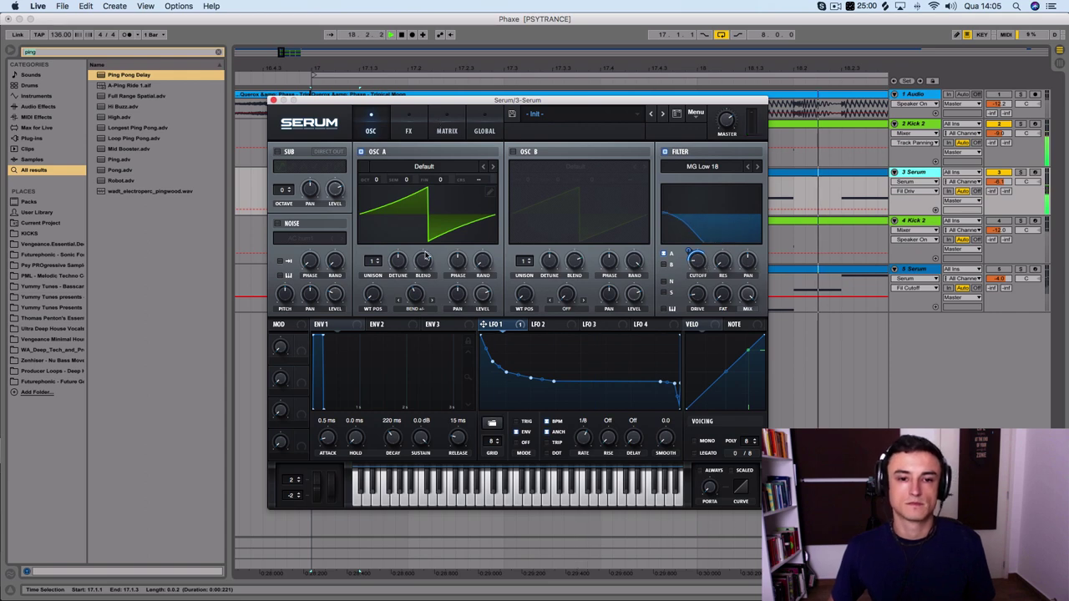
{"action": "left_click_drag", "start_coordinate": [416, 297], "coordinate": [413, 299]}
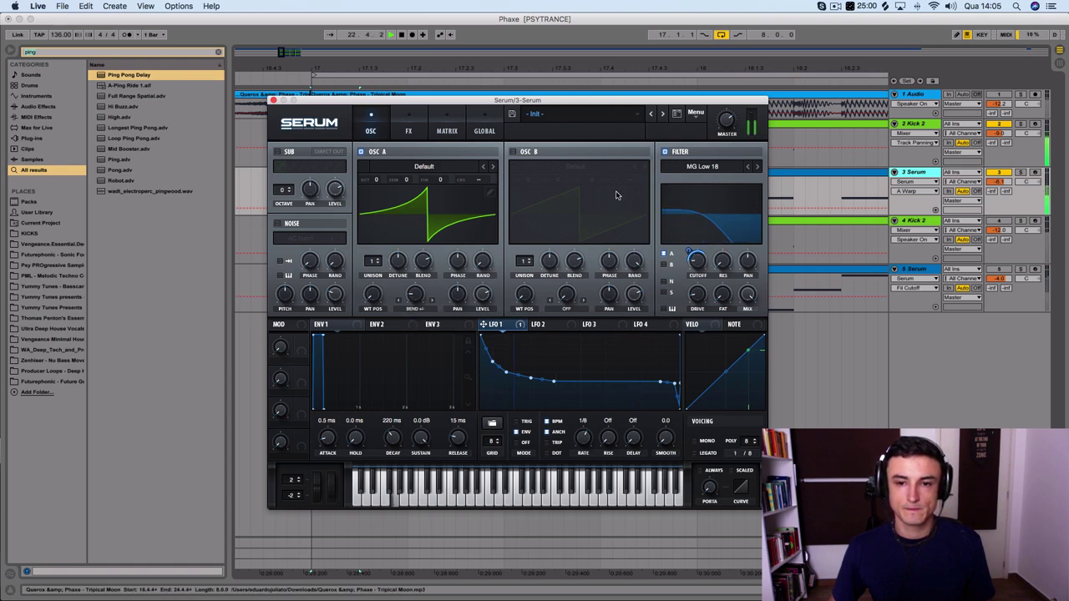
Step: Set the filter drive to about 21%, and try the MG Low 24 filter against the soloed reference before returning to MG Low 18
{"action": "left_click", "coordinate": [747, 294]}
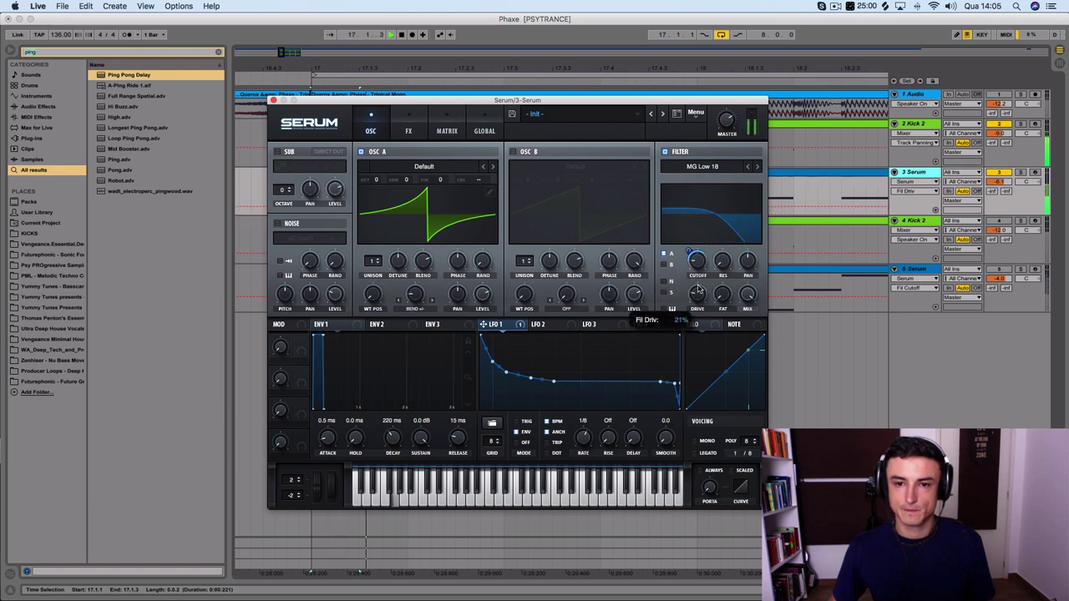
{"action": "left_click", "coordinate": [758, 166]}
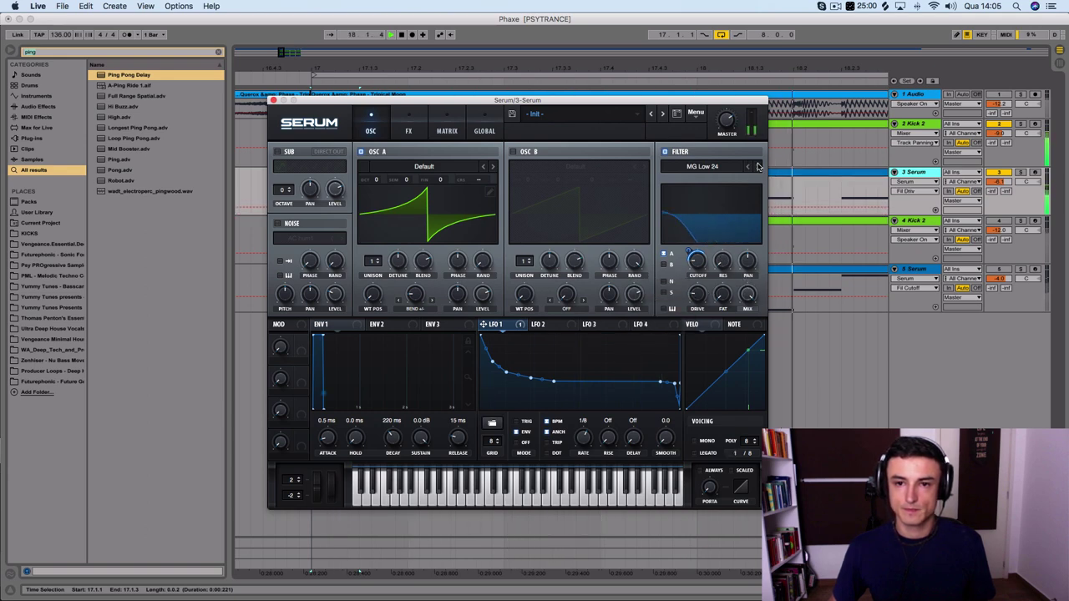
{"action": "left_click", "coordinate": [1020, 96]}
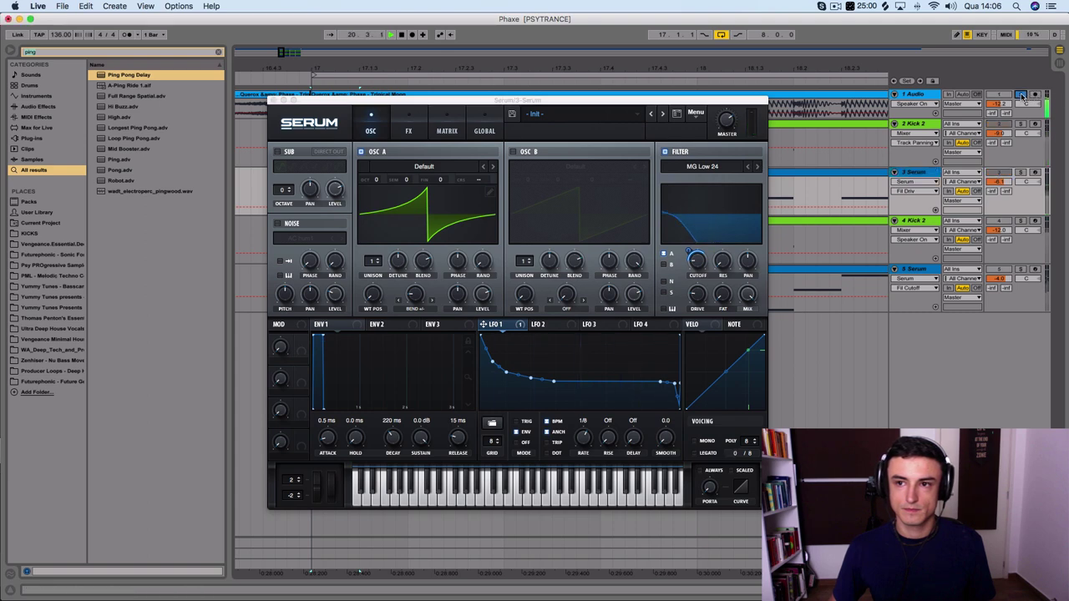
{"action": "left_click", "coordinate": [1021, 96]}
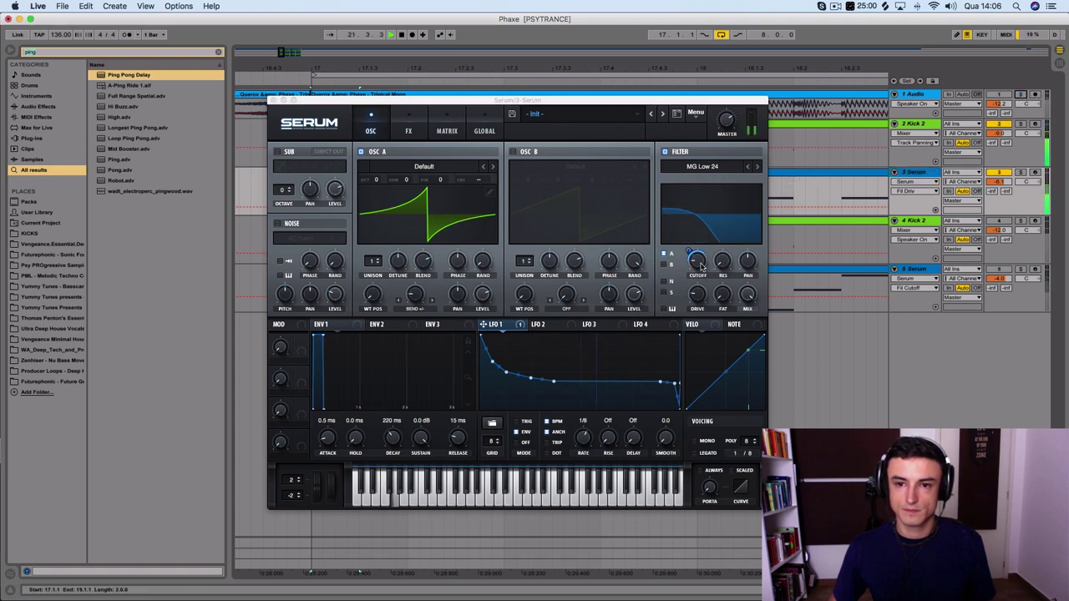
{"action": "double_click", "coordinate": [748, 166]}
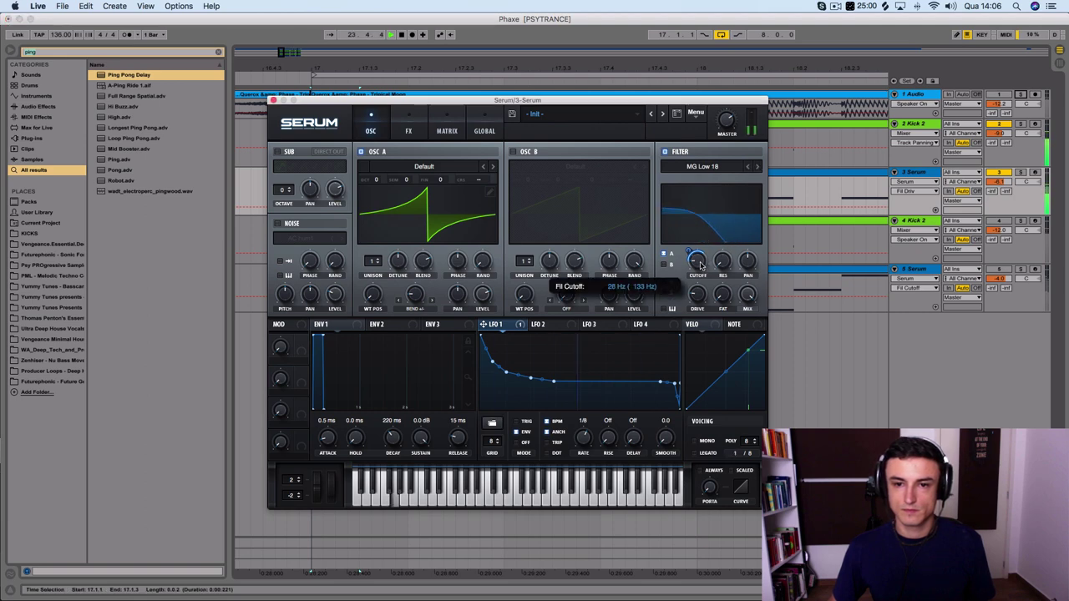
Step: Lower oscillator A's octave to -1 and compare the result with the soloed reference and kick tracks
{"action": "left_click_drag", "start_coordinate": [376, 181], "coordinate": [376, 192]}
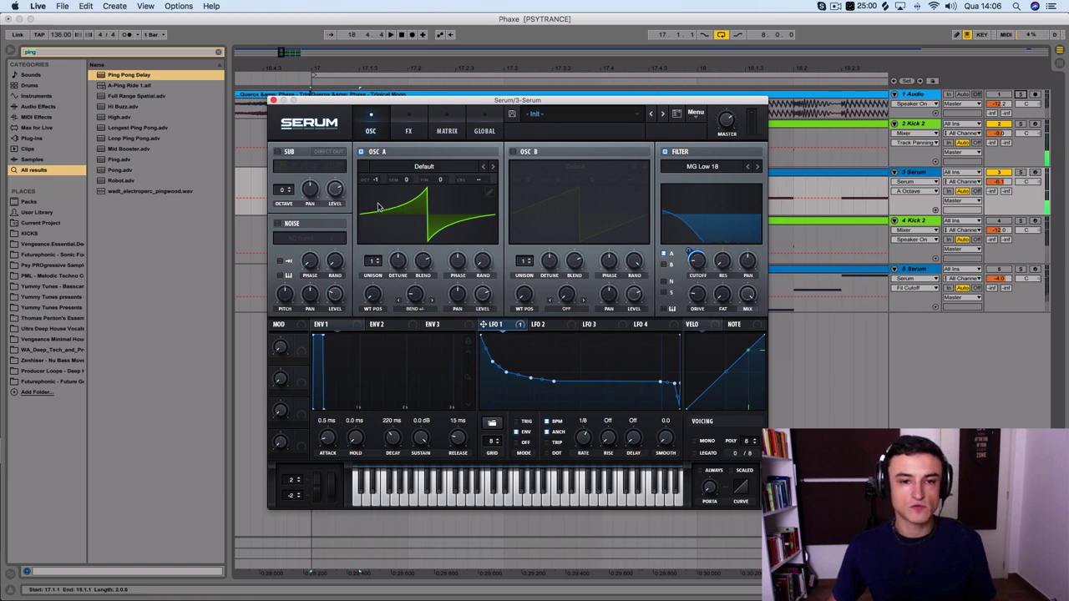
{"action": "key", "text": "space"}
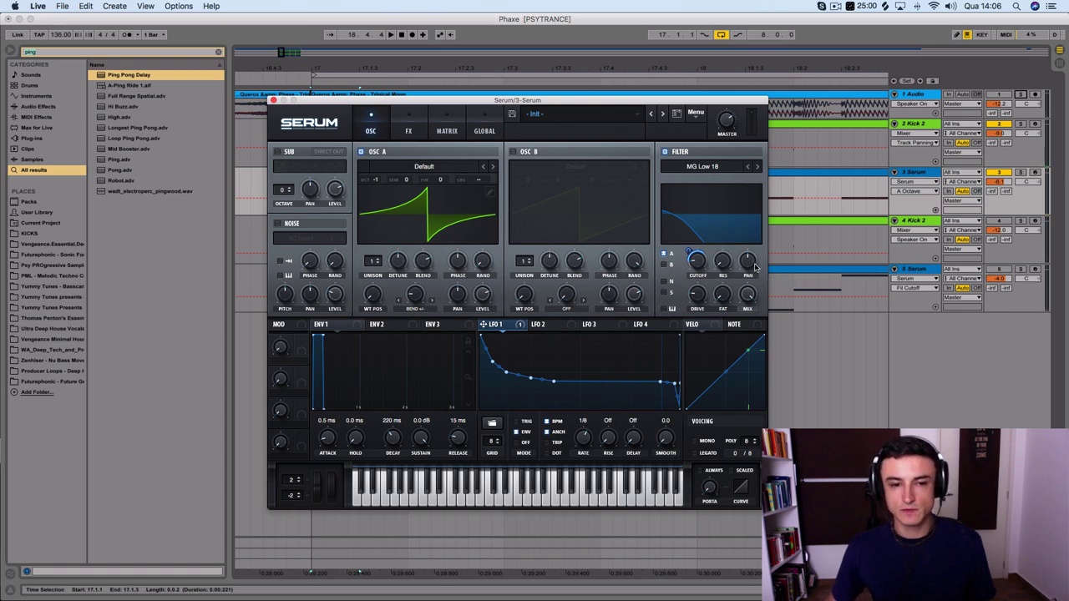
{"action": "left_click", "coordinate": [1021, 96]}
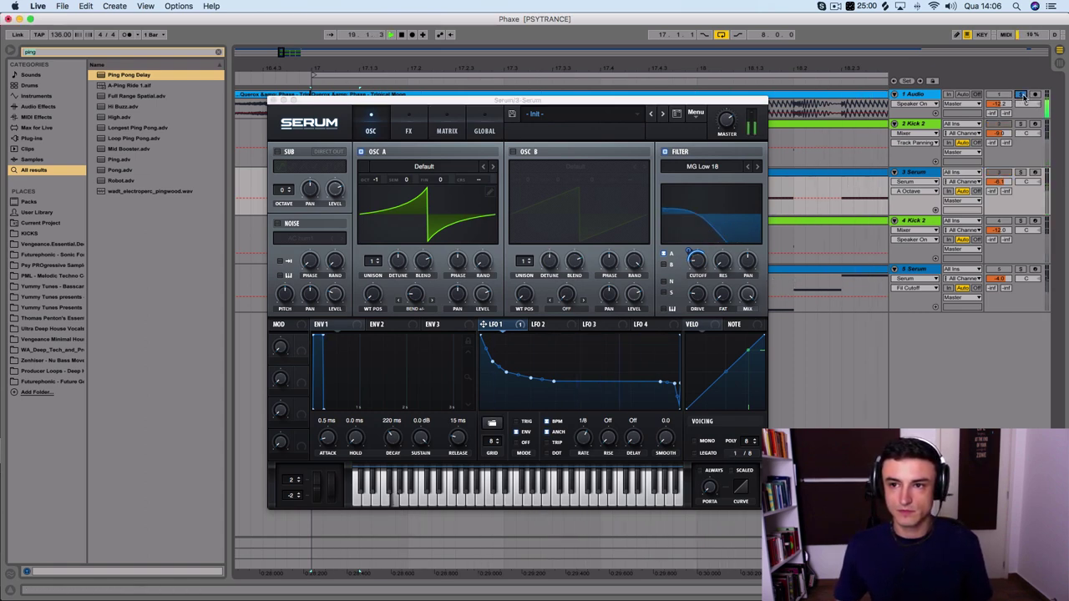
{"action": "left_click", "coordinate": [1020, 124]}
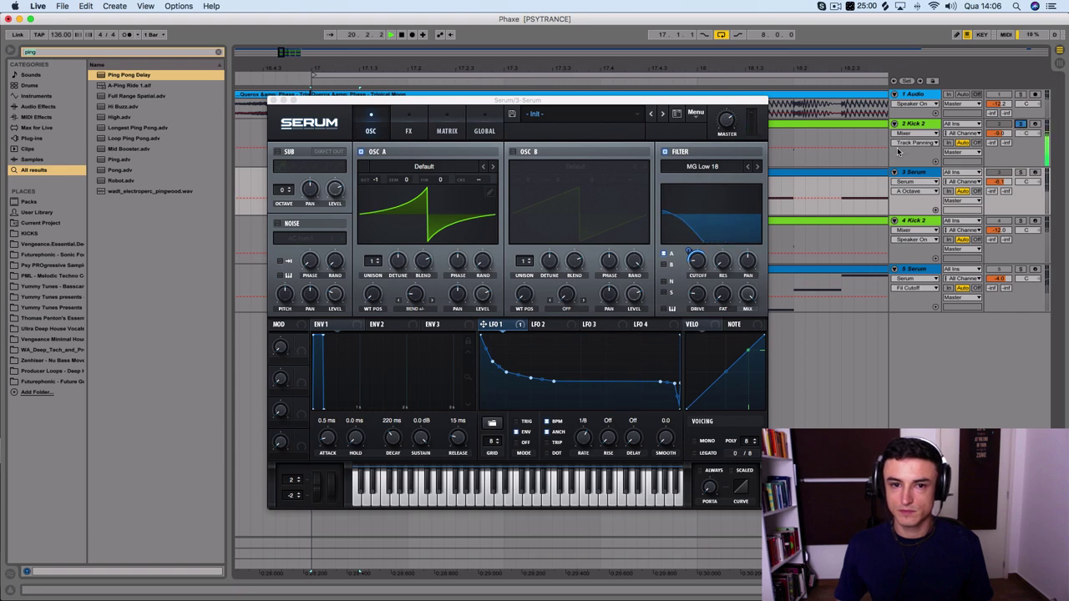
{"action": "key", "text": "space"}
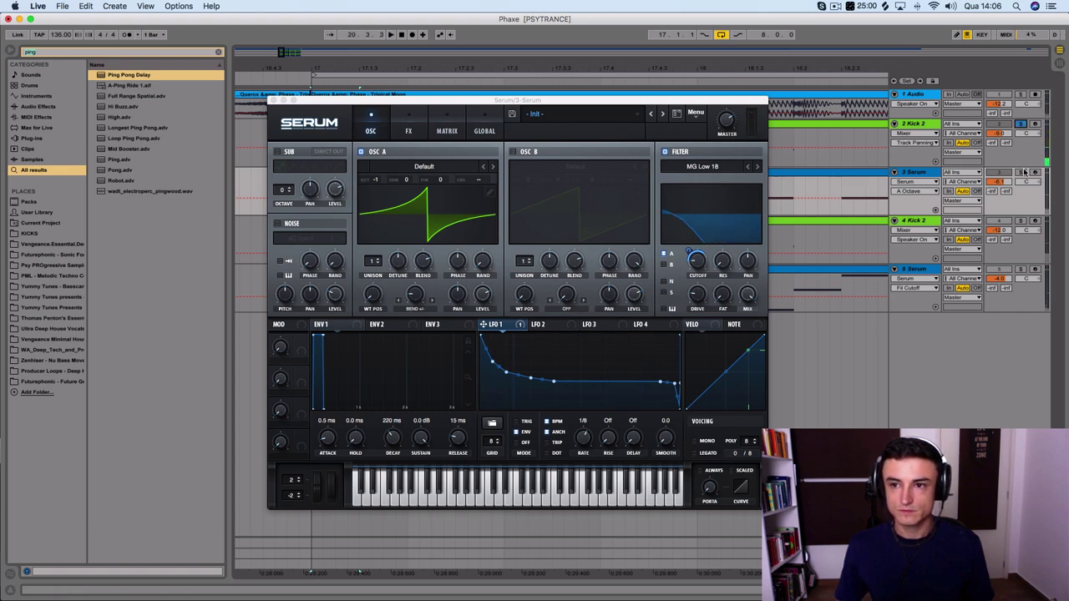
{"action": "left_click", "coordinate": [1022, 123]}
{"action": "key", "text": "space"}
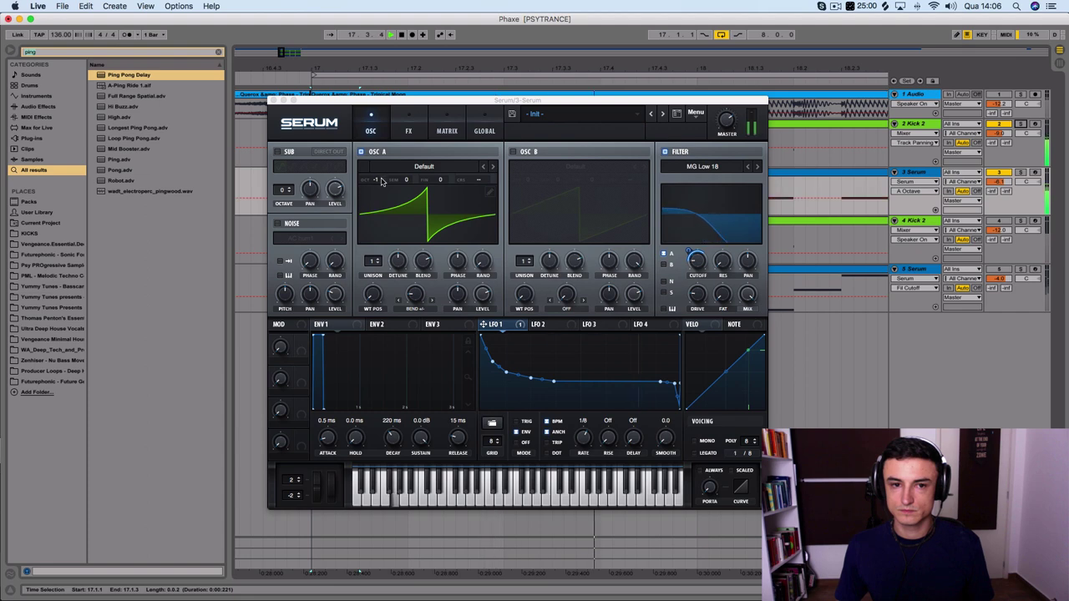
Step: Set LFO 1's cutoff modulation to about 53 and push oscillator A's Bend +/- warp further negative during playback
{"action": "left_click", "coordinate": [687, 246]}
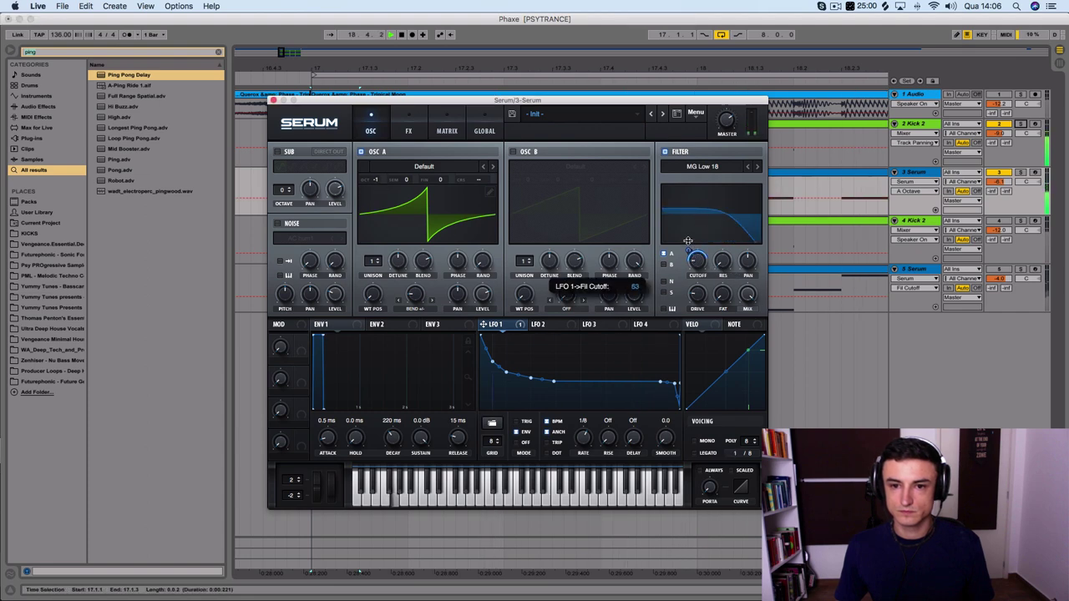
{"action": "mouse_move", "coordinate": [696, 268]}
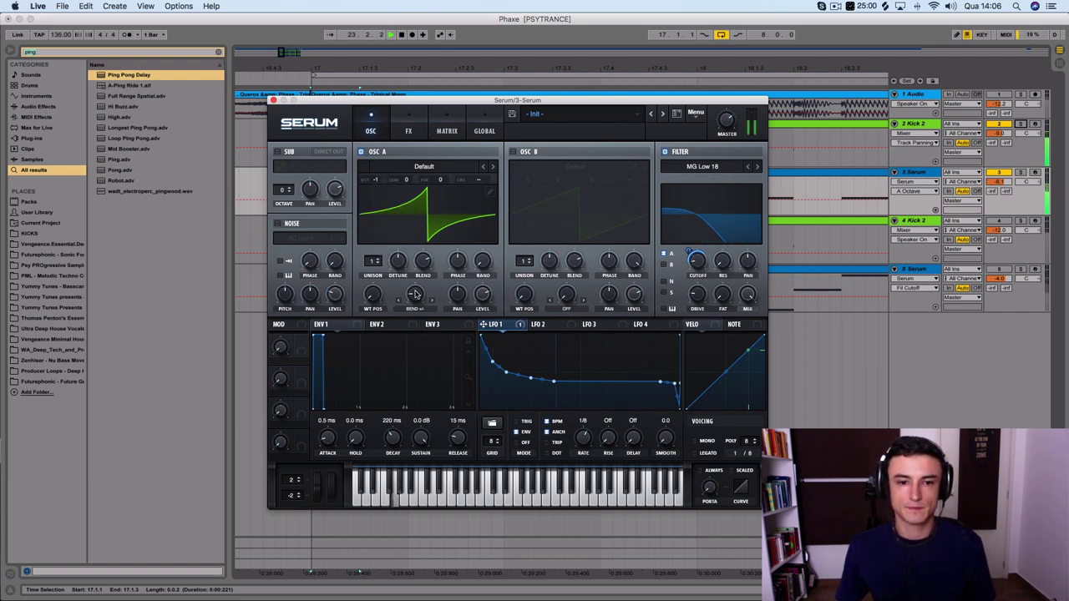
{"action": "left_click_drag", "start_coordinate": [415, 298], "coordinate": [415, 326]}
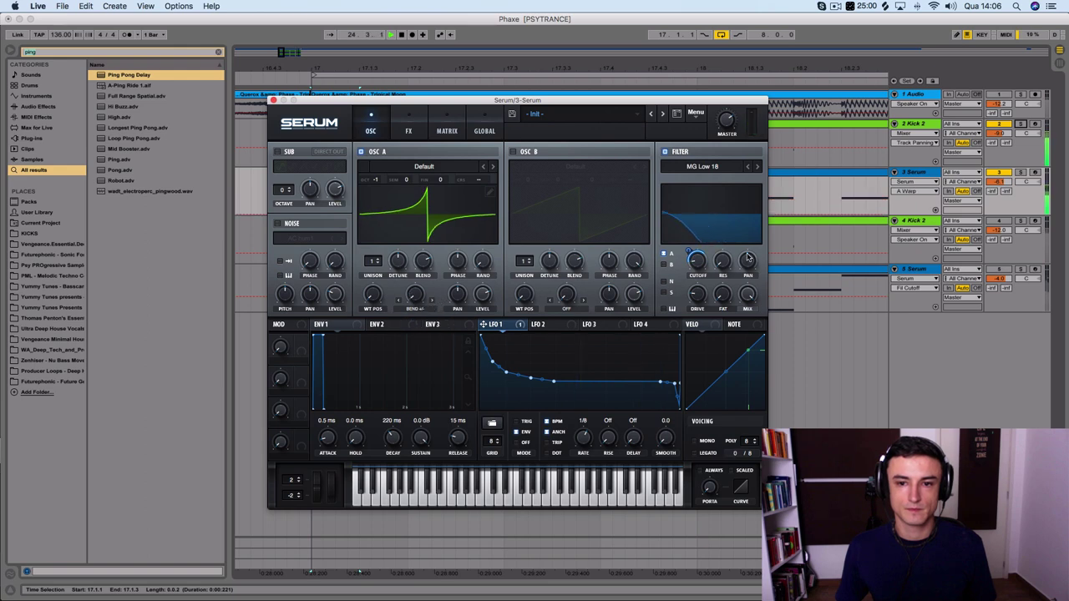
{"action": "mouse_move", "coordinate": [686, 246]}
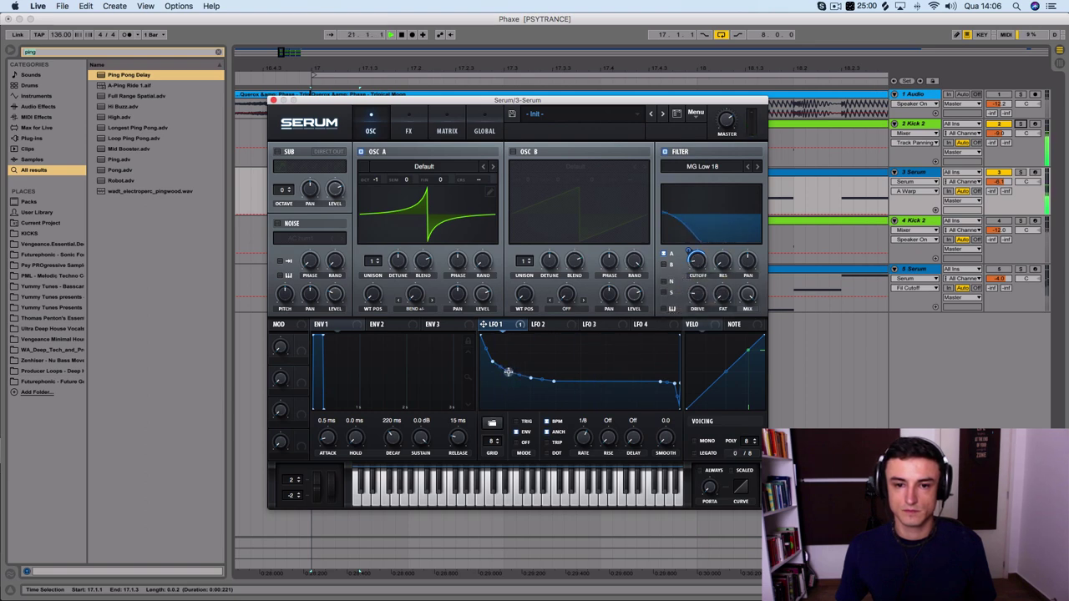
Step: Raise the points of LFO 1's plateau slightly, and set the filter cutoff to about 21 Hz with LFO 1 modulation around 47
{"action": "left_click_drag", "start_coordinate": [553, 382], "coordinate": [555, 378]}
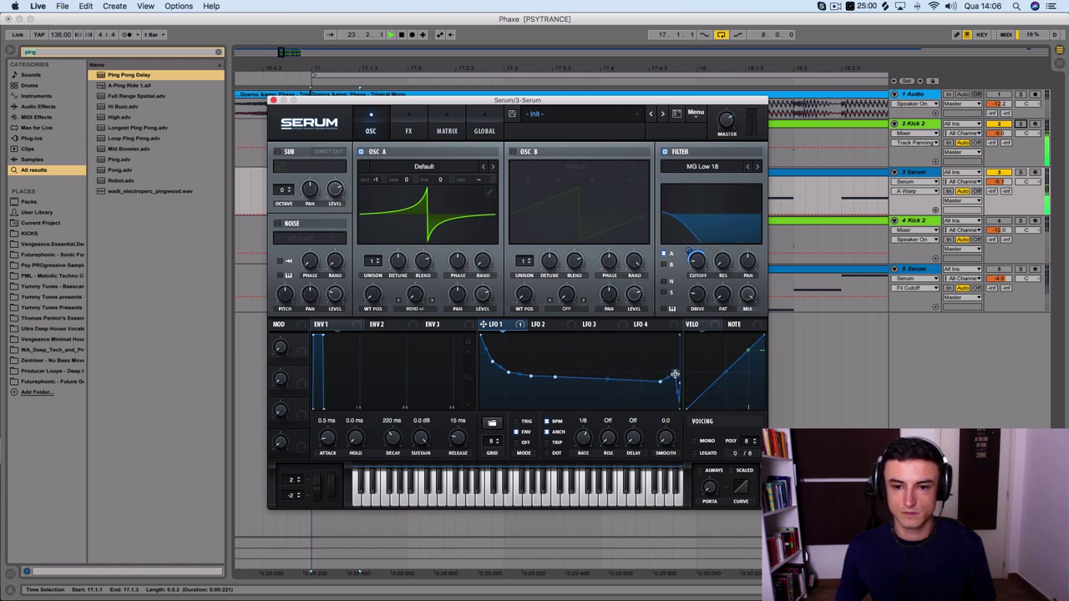
{"action": "left_click_drag", "start_coordinate": [660, 384], "coordinate": [662, 376]}
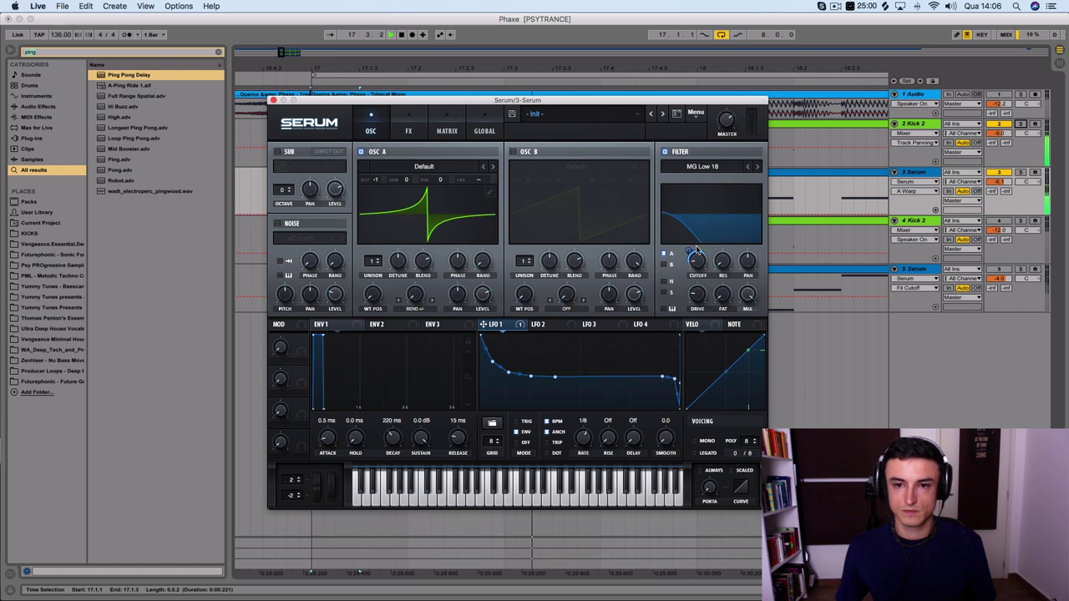
{"action": "left_click_drag", "start_coordinate": [690, 248], "coordinate": [686, 251]}
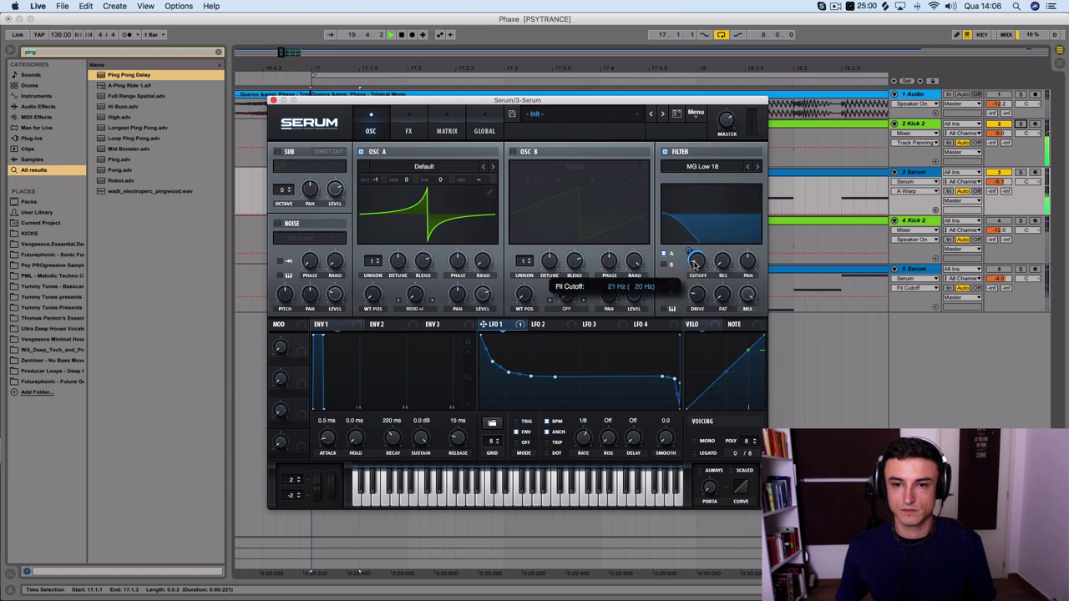
{"action": "left_click_drag", "start_coordinate": [686, 252], "coordinate": [687, 249]}
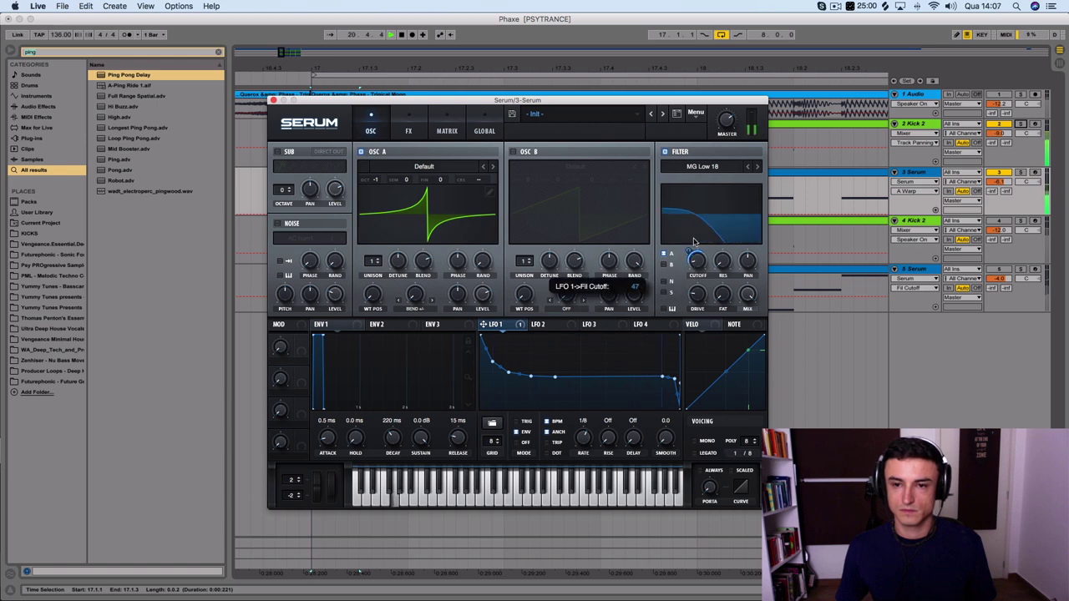
Step: Compare the bass with the soloed reference and tighten the early points of LFO 1's decay curve
{"action": "left_click", "coordinate": [1020, 97]}
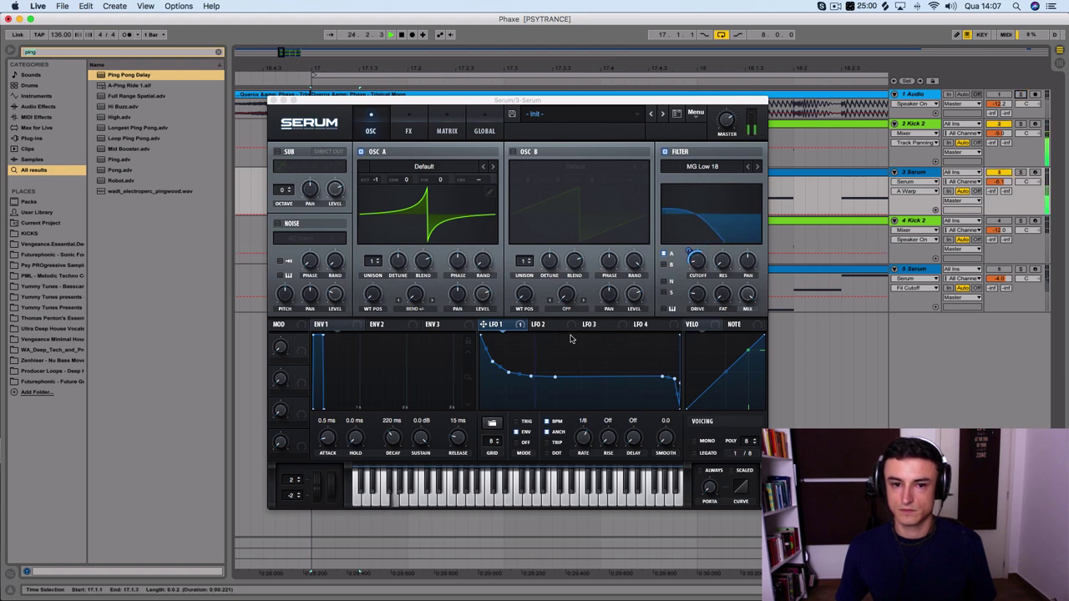
{"action": "left_click", "coordinate": [509, 374]}
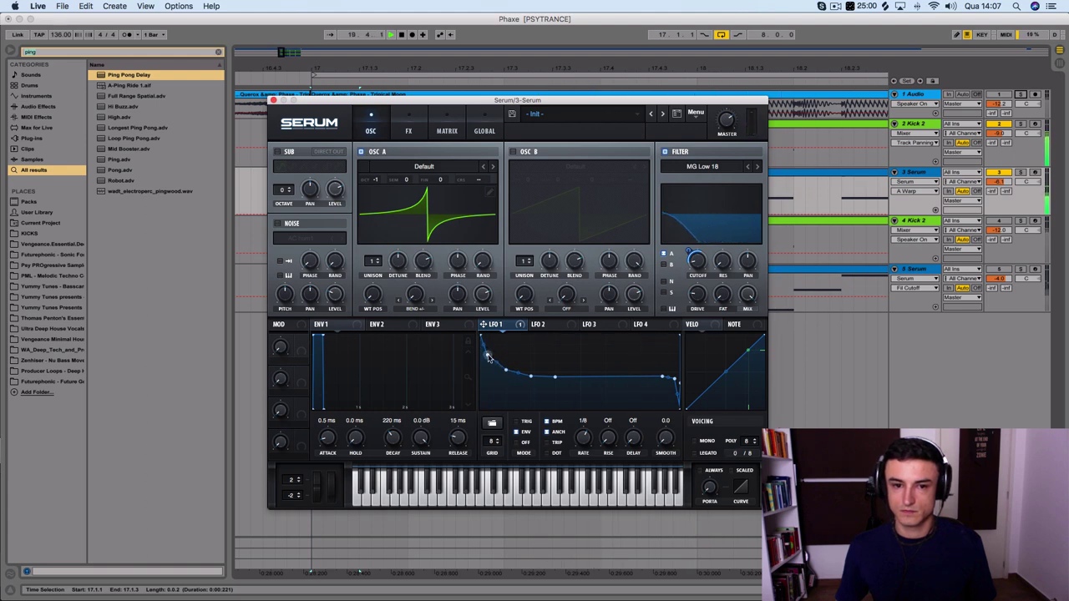
Step: Reshape LFO 1's middle points into a gentler descending slope, comparing the bass with the soloed 1 Audio reference track
{"action": "left_click_drag", "start_coordinate": [506, 370], "coordinate": [625, 374]}
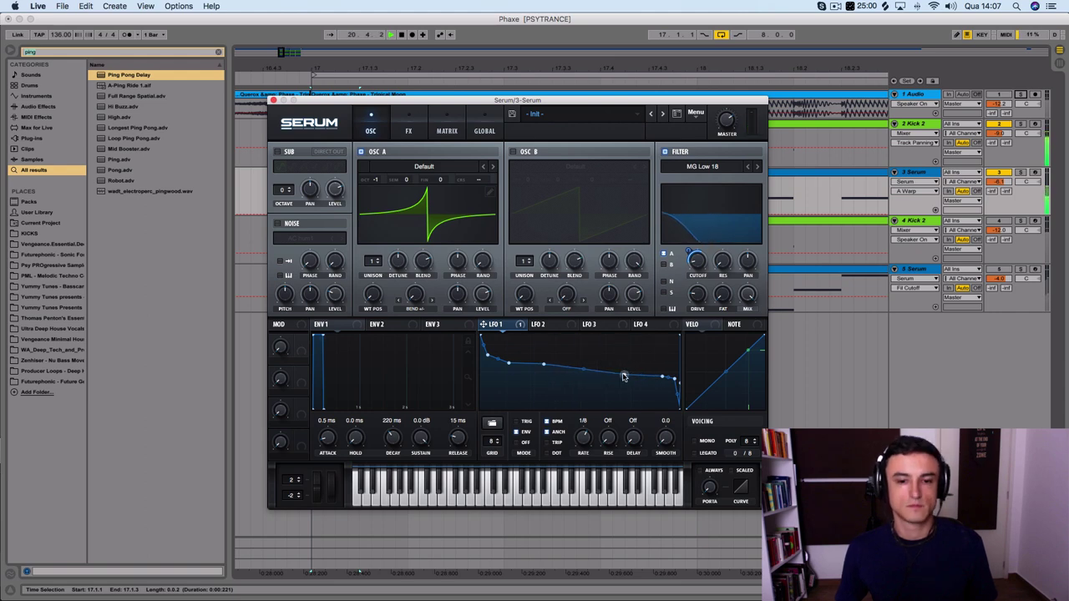
{"action": "mouse_move", "coordinate": [544, 365]}
{"action": "left_mouse_down"}
{"action": "mouse_move", "coordinate": [549, 358]}
{"action": "mouse_move", "coordinate": [541, 363]}
{"action": "left_mouse_up"}
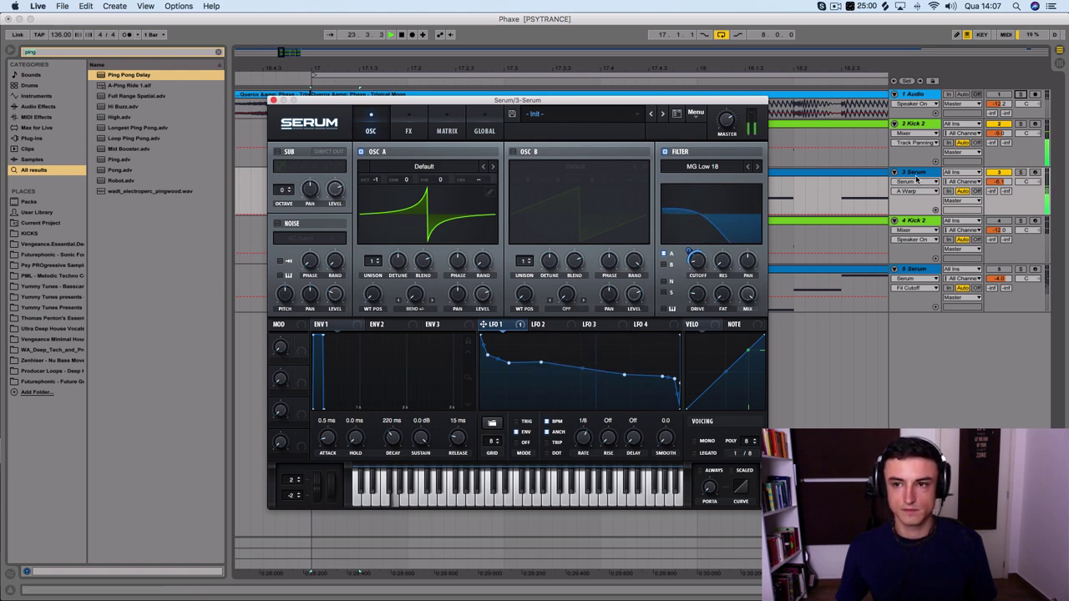
{"action": "left_click", "coordinate": [1021, 96]}
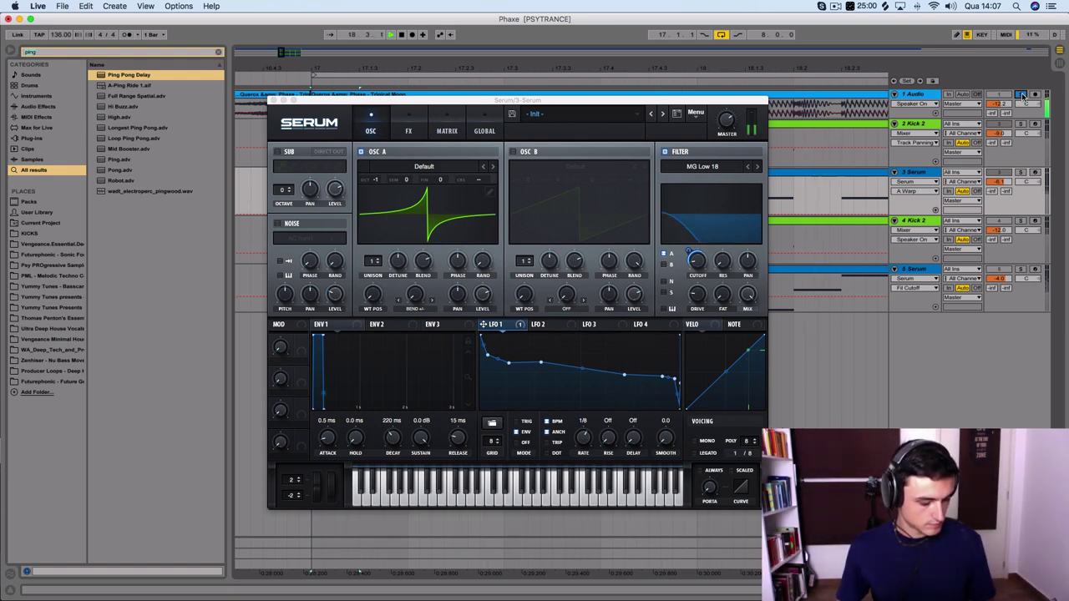
{"action": "left_click", "coordinate": [540, 362]}
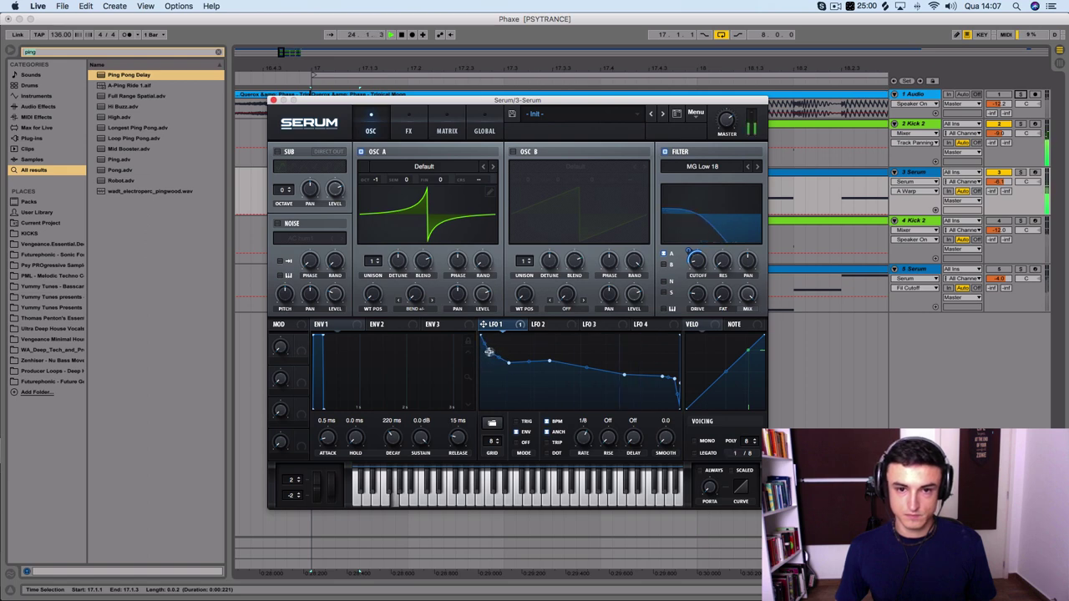
{"action": "left_click_drag", "start_coordinate": [550, 361], "coordinate": [553, 361]}
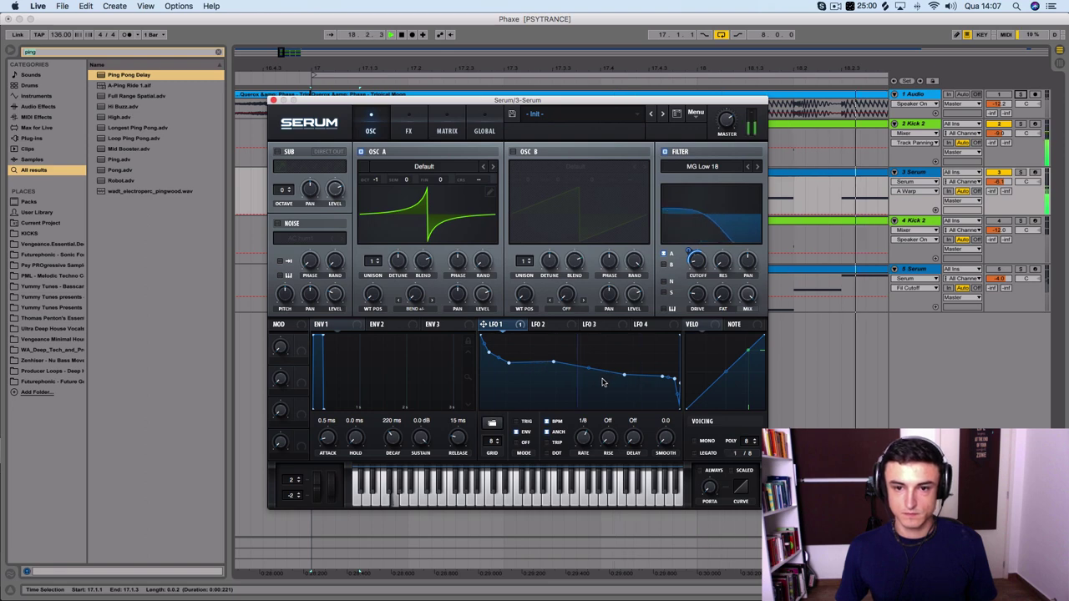
{"action": "double_click", "coordinate": [587, 371]}
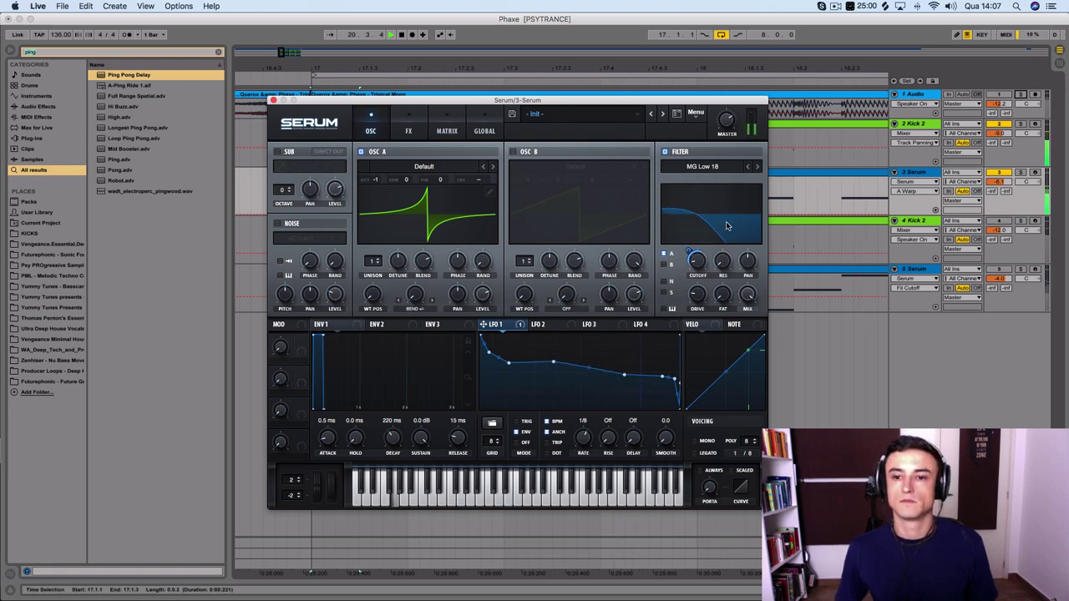
{"action": "mouse_move", "coordinate": [688, 249]}
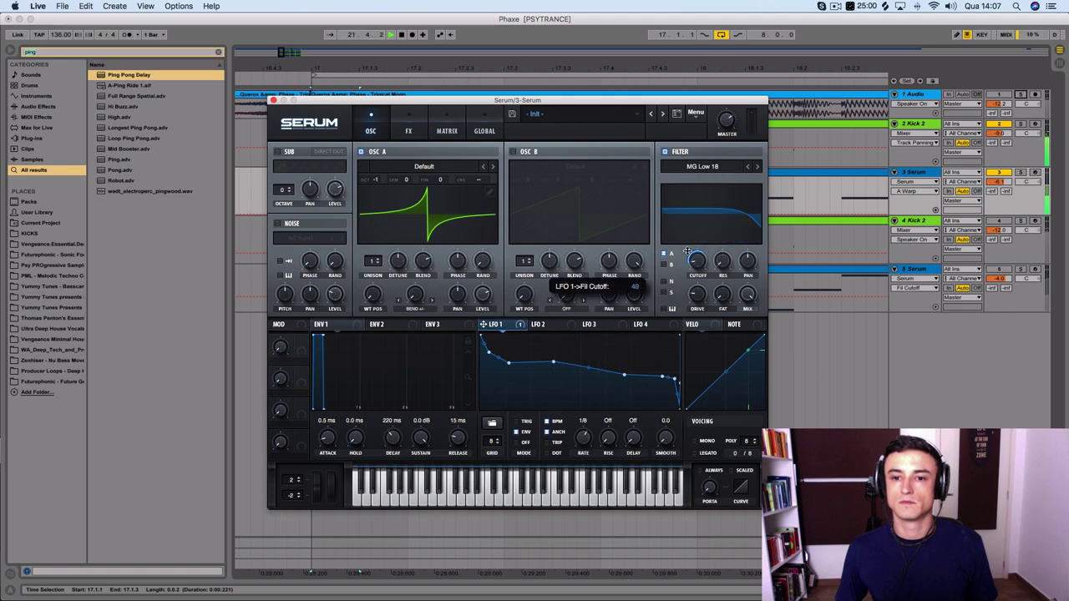
{"action": "left_click", "coordinate": [1022, 94]}
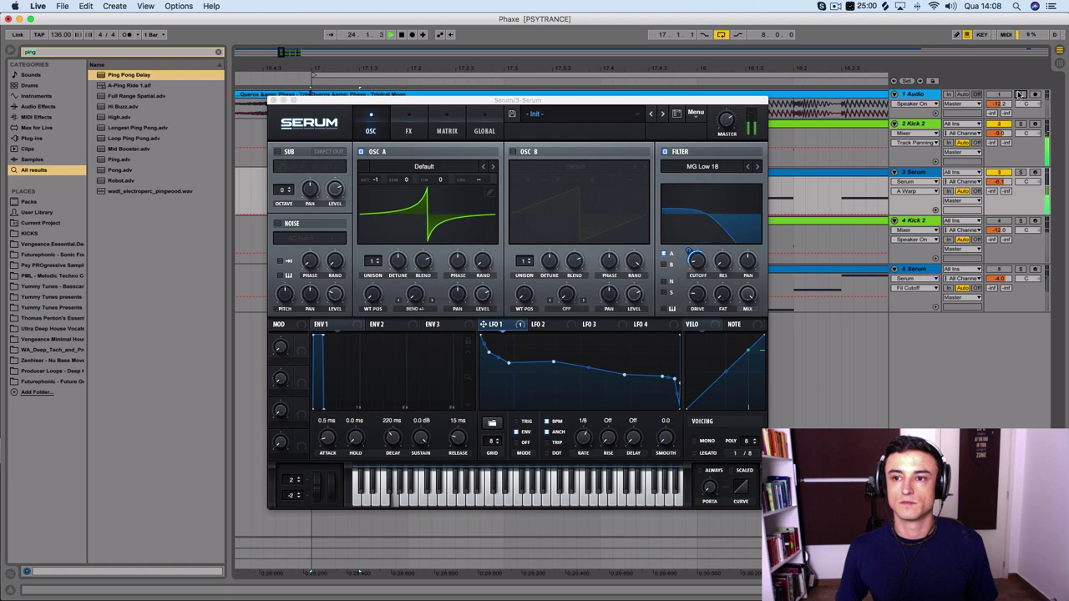
Step: Try layering Osc B: enable it, route it through the filter, and set its warp mode to Bend +/-
{"action": "left_click", "coordinate": [512, 156]}
{"action": "left_click", "coordinate": [511, 153]}
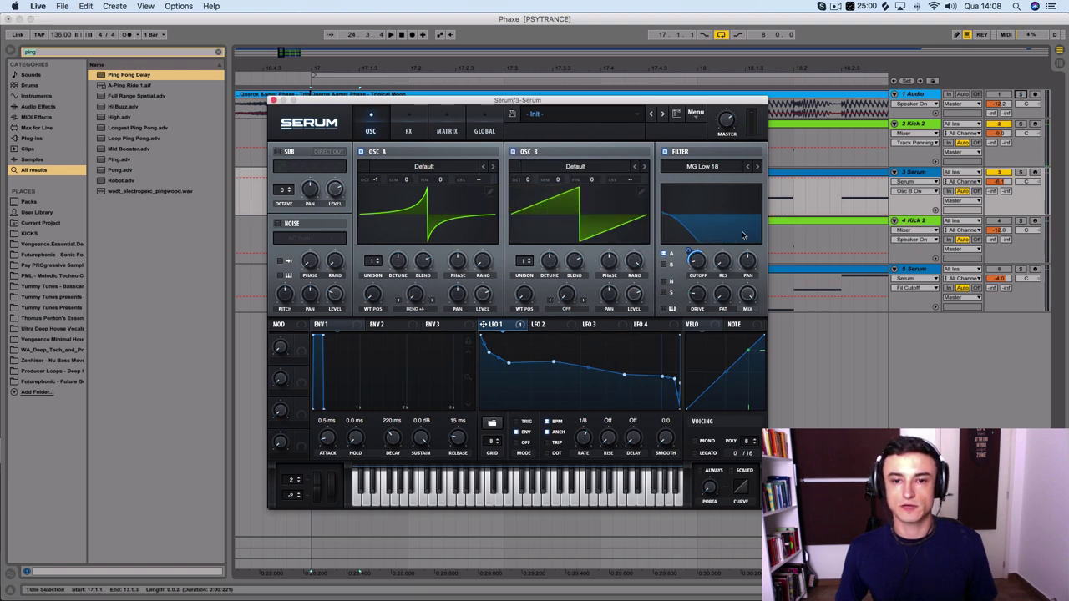
{"action": "left_click", "coordinate": [566, 310]}
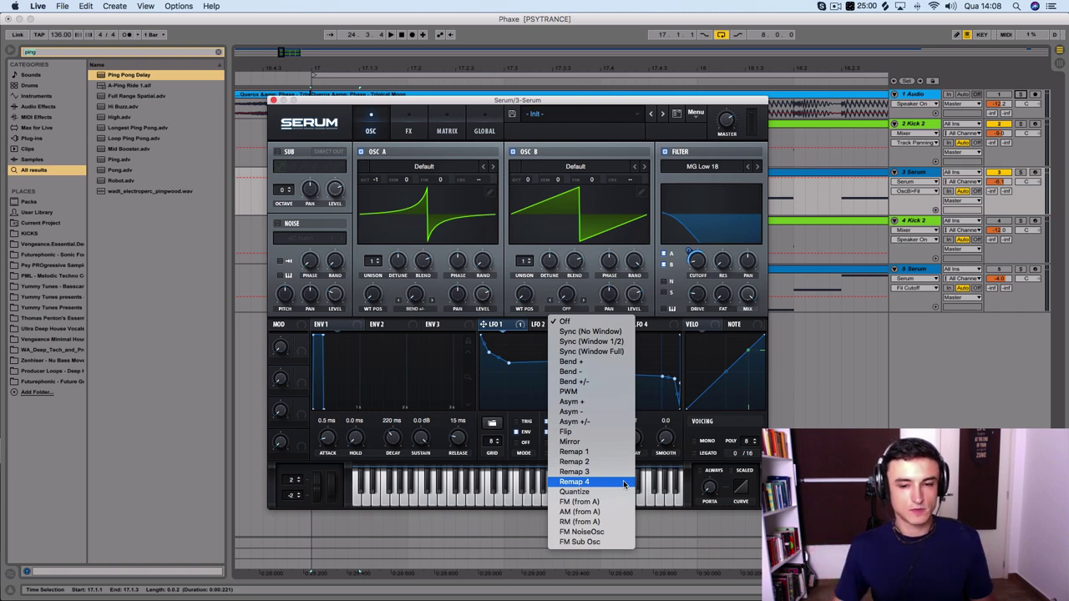
{"action": "left_click", "coordinate": [573, 372]}
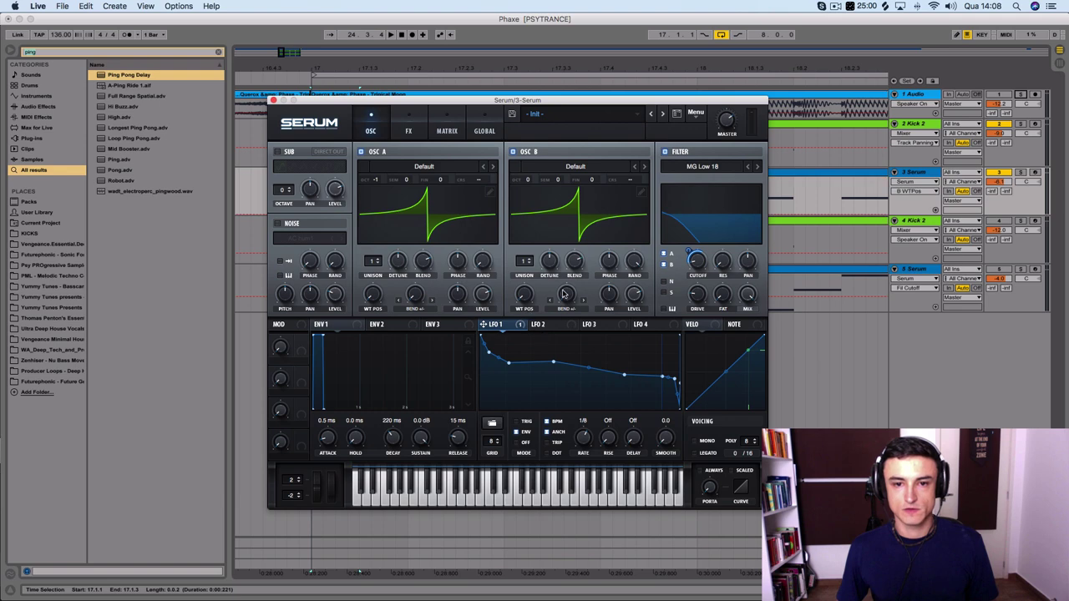
{"action": "left_click_drag", "start_coordinate": [565, 295], "coordinate": [564, 291]}
{"action": "key", "text": "space"}
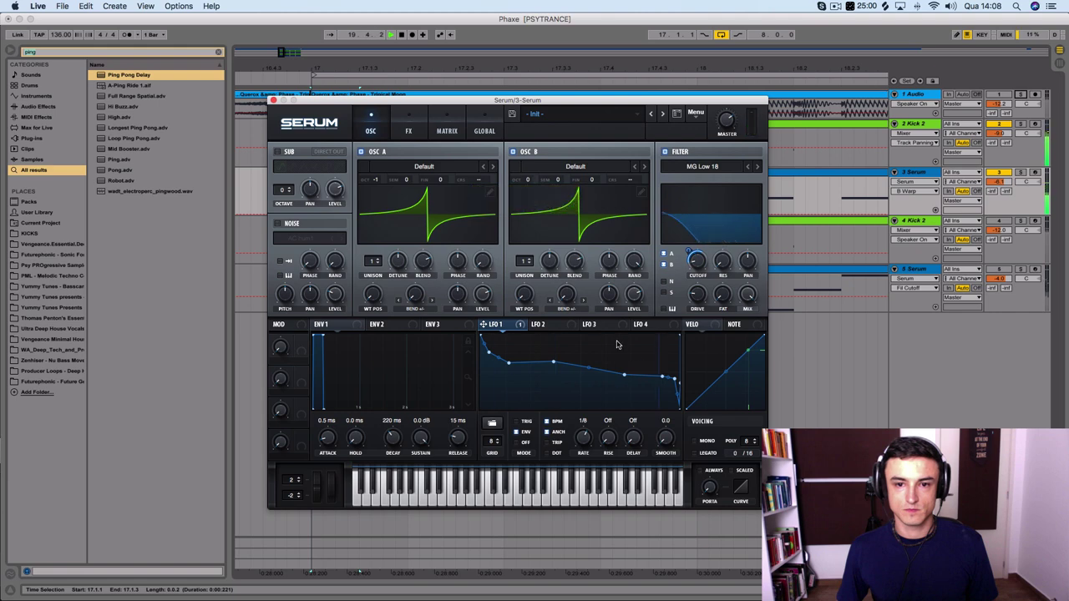
Step: Try Osc B's warp, unison and wavetable position settings during playback, and switch Osc B off
{"action": "left_click_drag", "start_coordinate": [566, 295], "coordinate": [534, 275]}
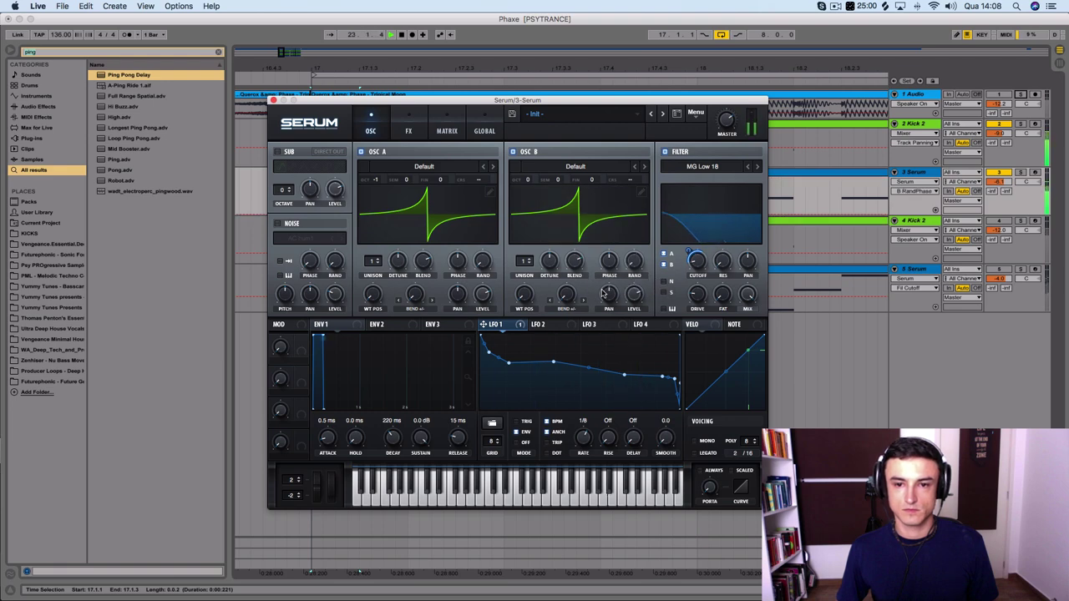
{"action": "key", "text": "space"}
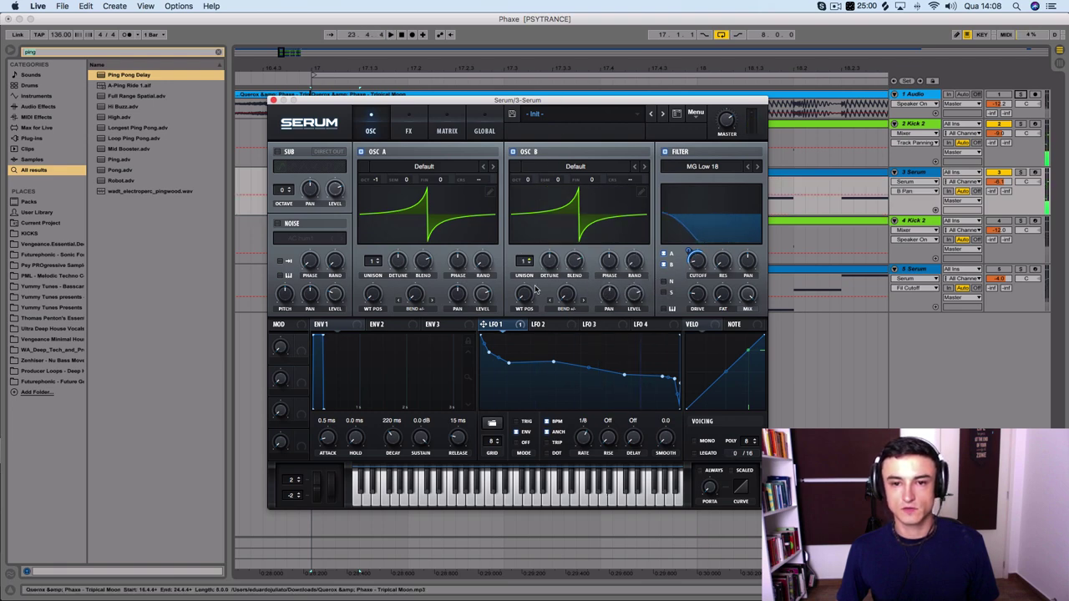
{"action": "left_click_drag", "start_coordinate": [525, 259], "coordinate": [524, 263]}
{"action": "key", "text": "space"}
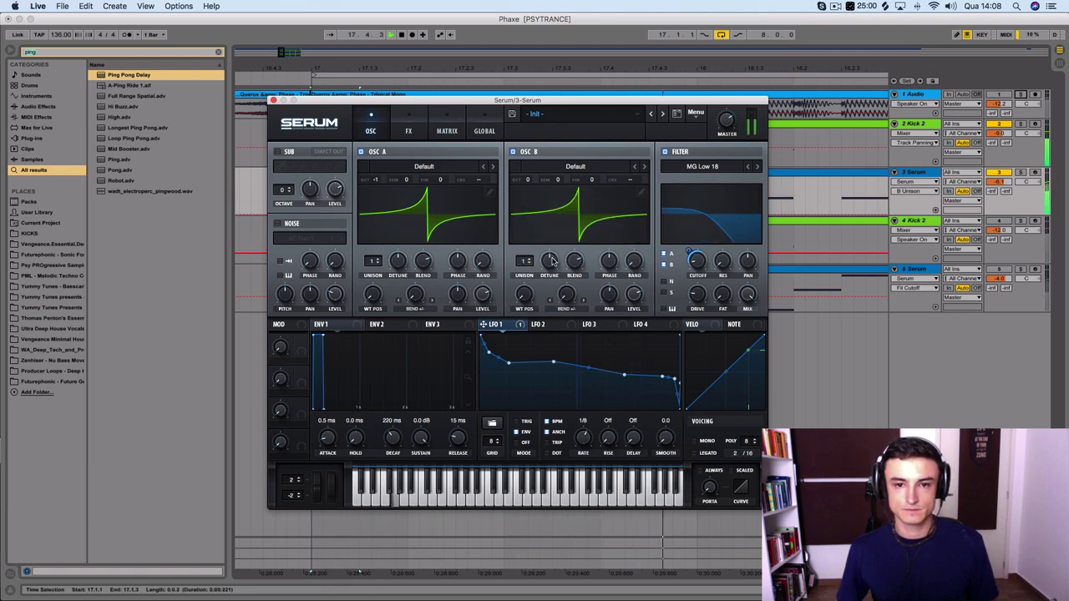
{"action": "key", "text": "space"}
{"action": "left_click", "coordinate": [524, 294]}
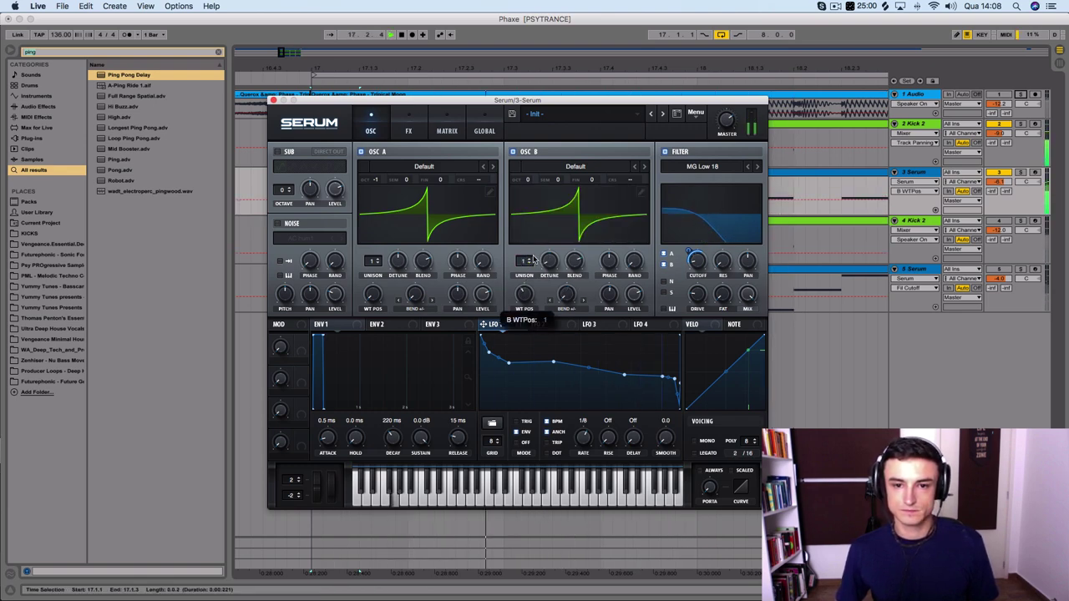
{"action": "key", "text": "space"}
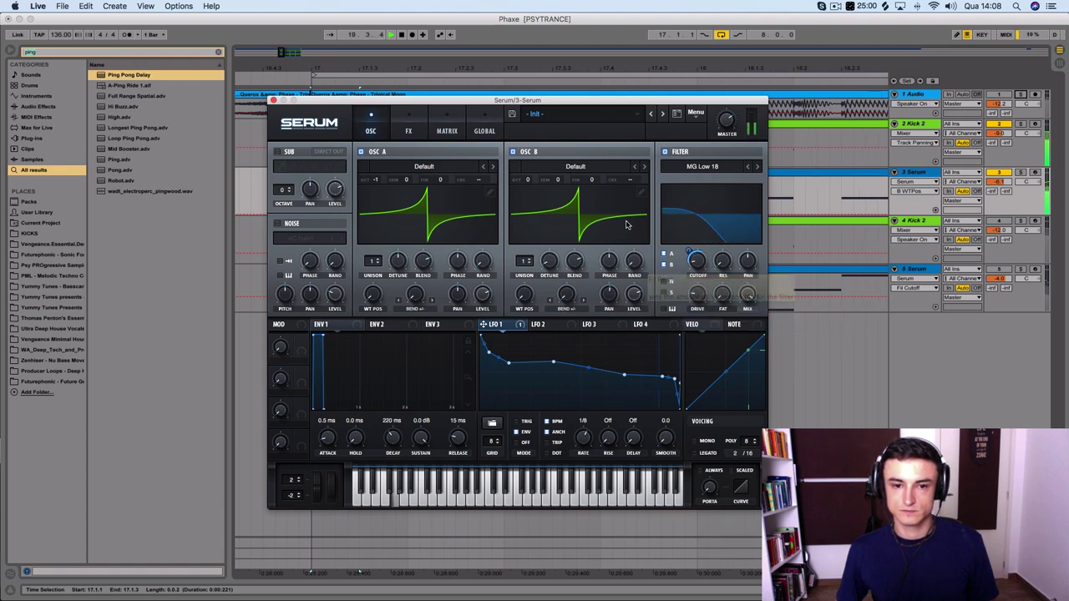
{"action": "left_click", "coordinate": [513, 152]}
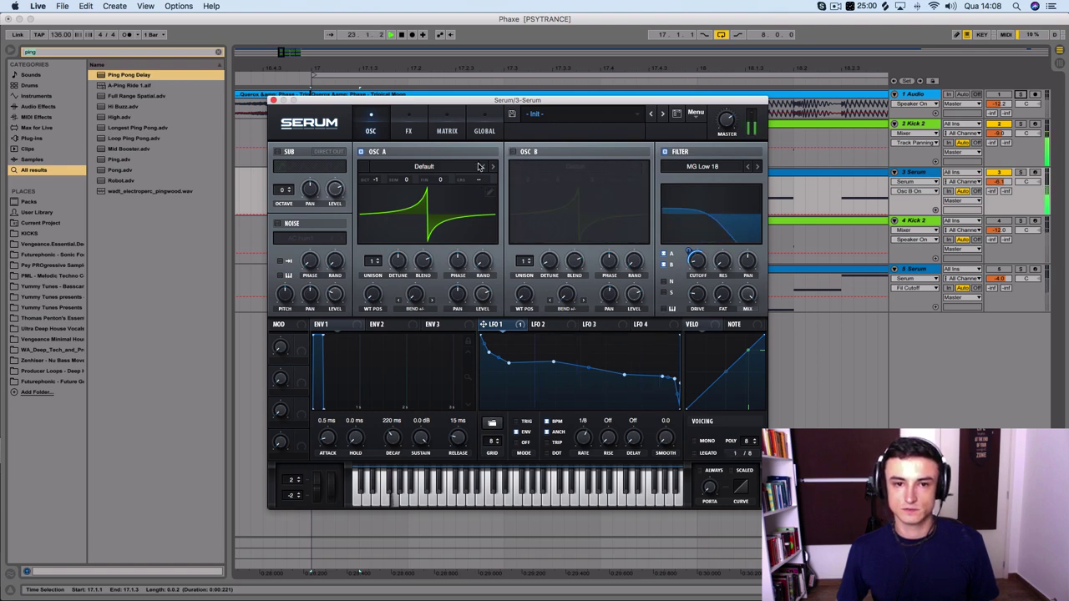
Step: Step Osc A's wavetable through Acid and Analog_BD_Sin to Basic Mg during playback, with wavetable position 1
{"action": "key", "text": "space"}
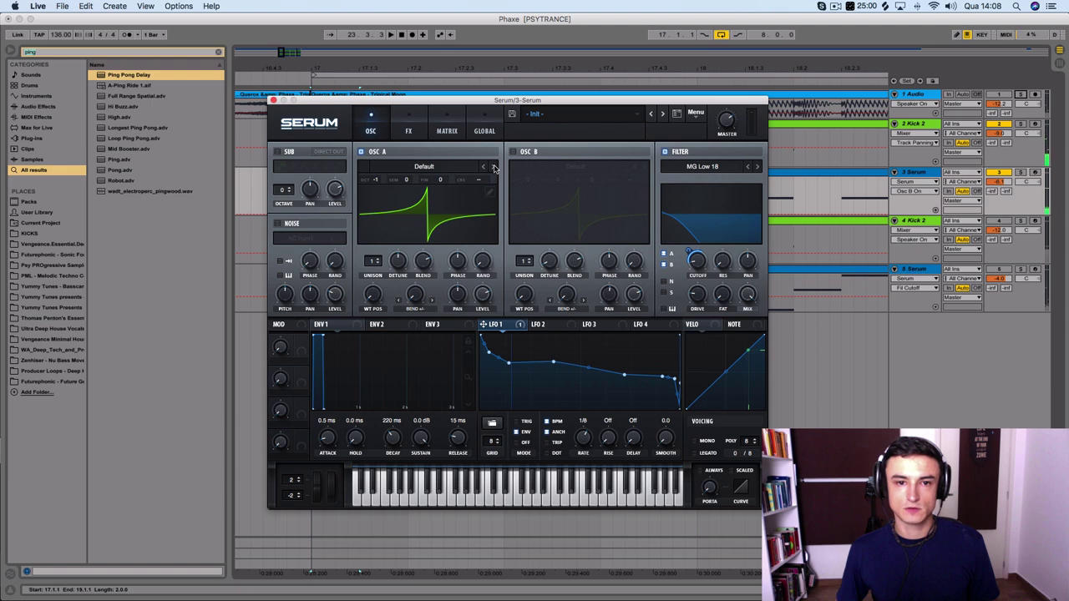
{"action": "left_click", "coordinate": [493, 168]}
{"action": "key", "text": "space"}
{"action": "left_click", "coordinate": [494, 168]}
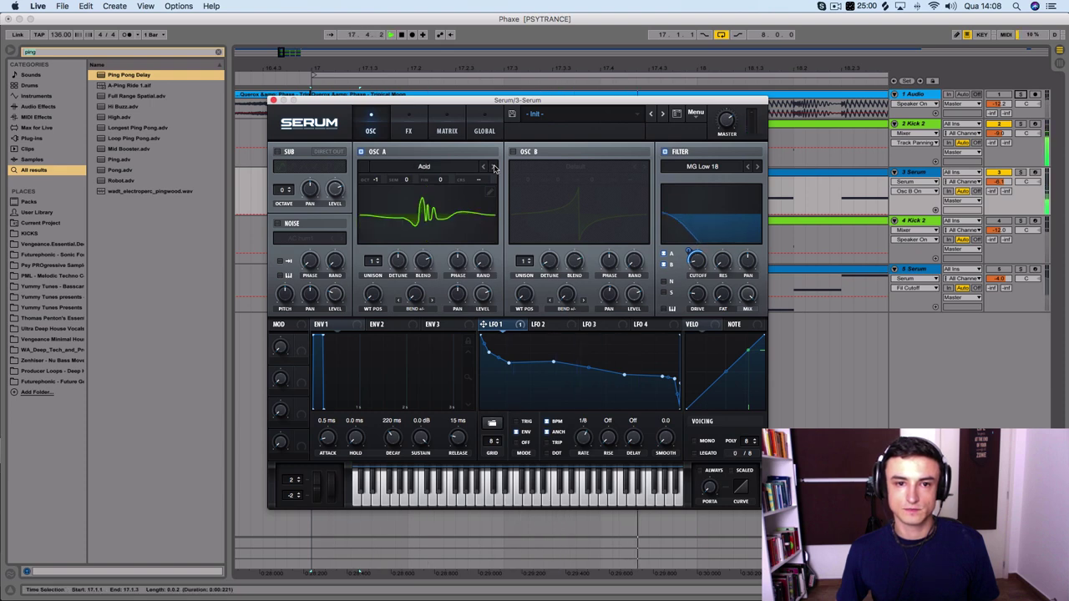
{"action": "left_click", "coordinate": [494, 168]}
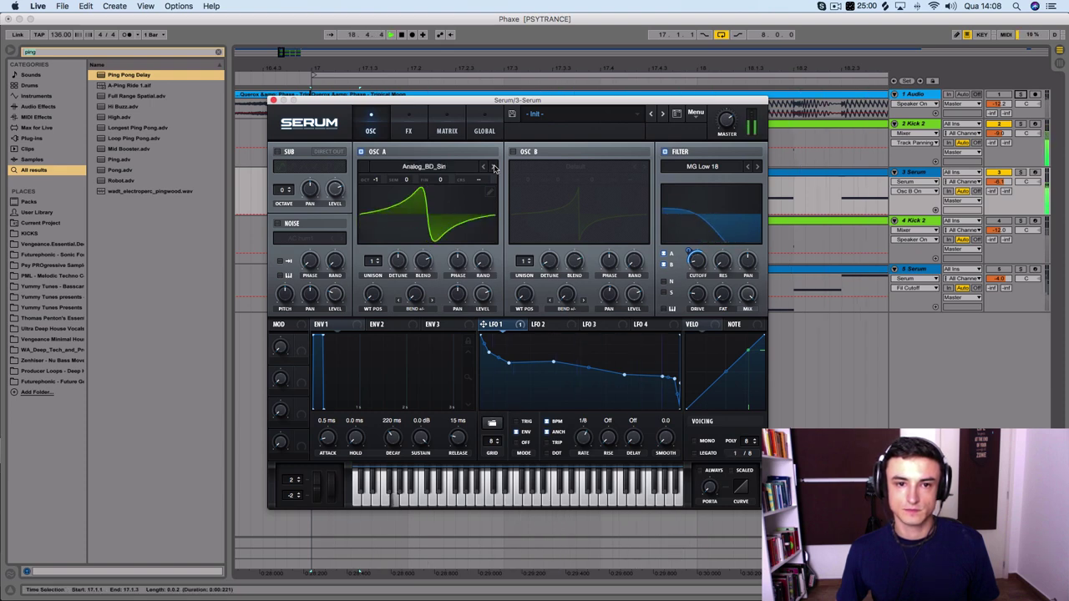
{"action": "left_click", "coordinate": [494, 168]}
{"action": "left_click_drag", "start_coordinate": [368, 308], "coordinate": [341, 370]}
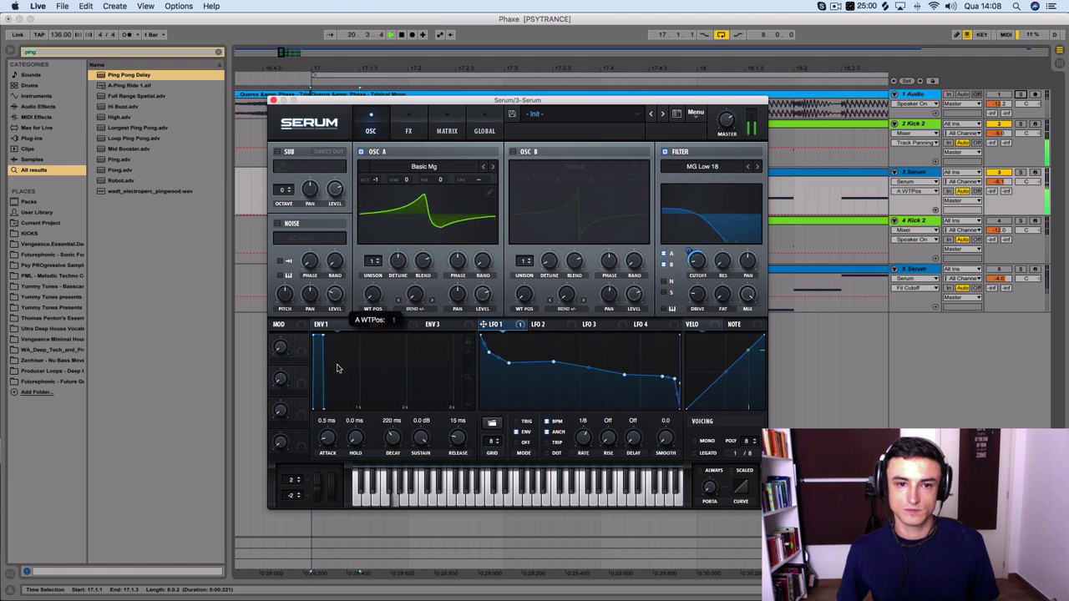
Step: Step Osc A through Basic Mini and Basic Shapes to the Basic_Cjw wavetable, with its warp at 100%
{"action": "left_click", "coordinate": [494, 168]}
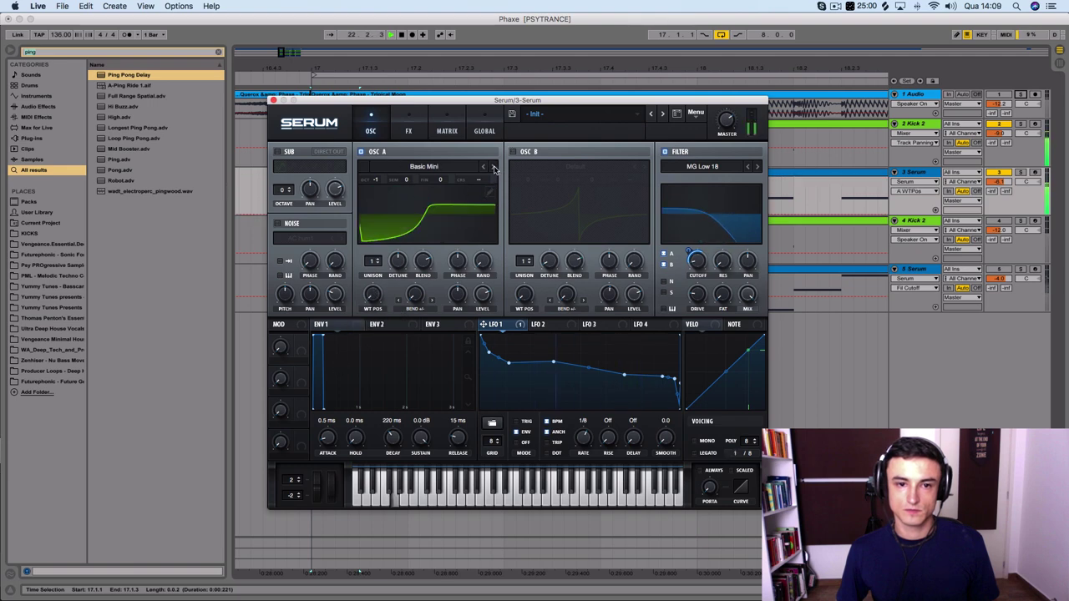
{"action": "left_click", "coordinate": [494, 168]}
{"action": "left_click_drag", "start_coordinate": [416, 309], "coordinate": [428, 111]}
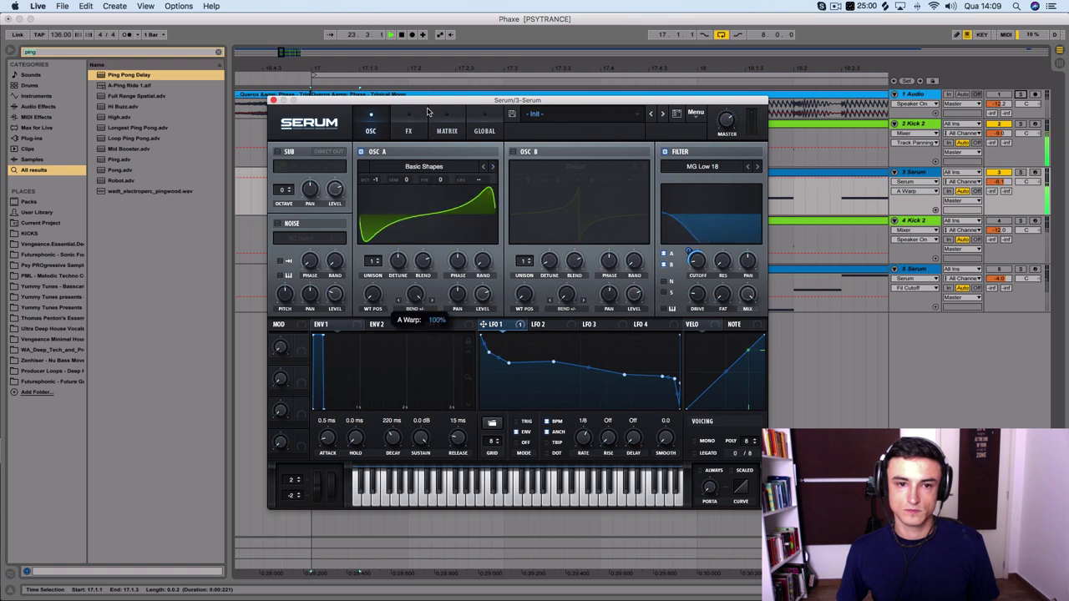
{"action": "left_click", "coordinate": [493, 167]}
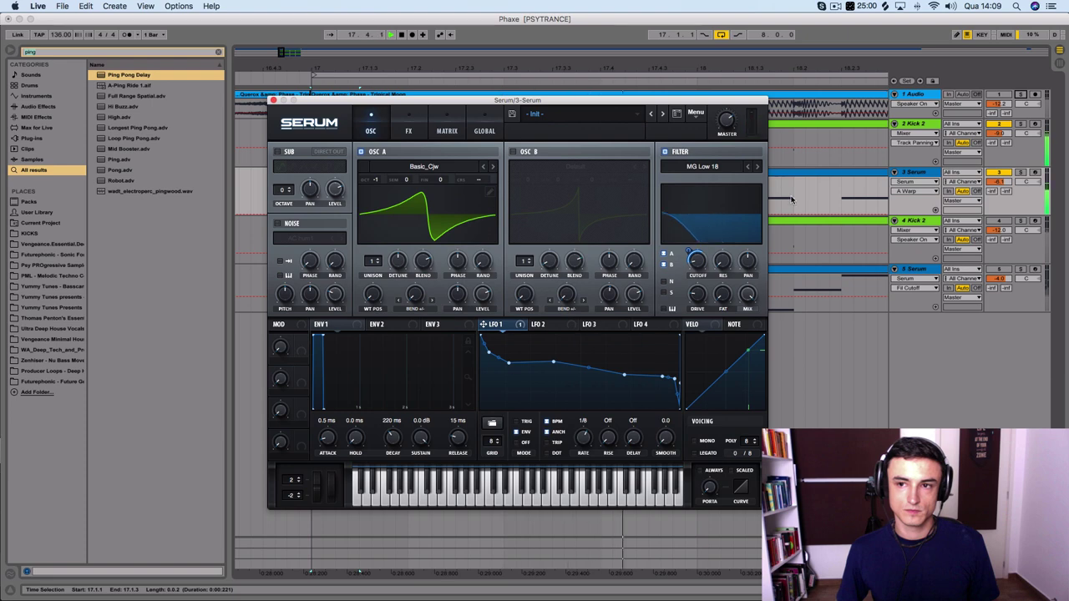
Step: Compare the bass with the soloed 1 Audio reference and load the Basic_McB wavetable in Osc A
{"action": "left_click", "coordinate": [1021, 94]}
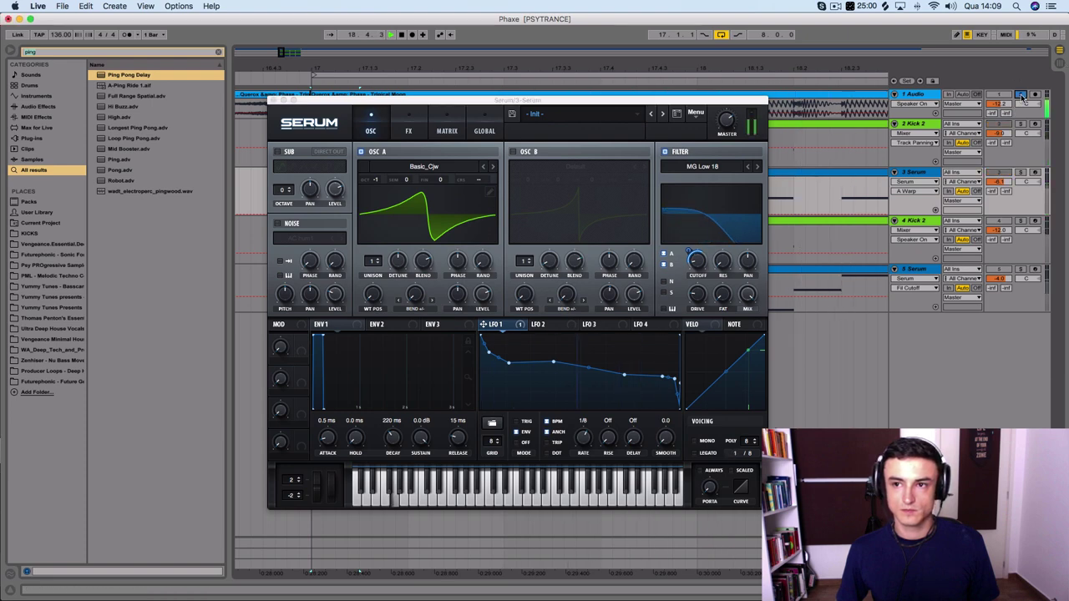
{"action": "left_click", "coordinate": [693, 261]}
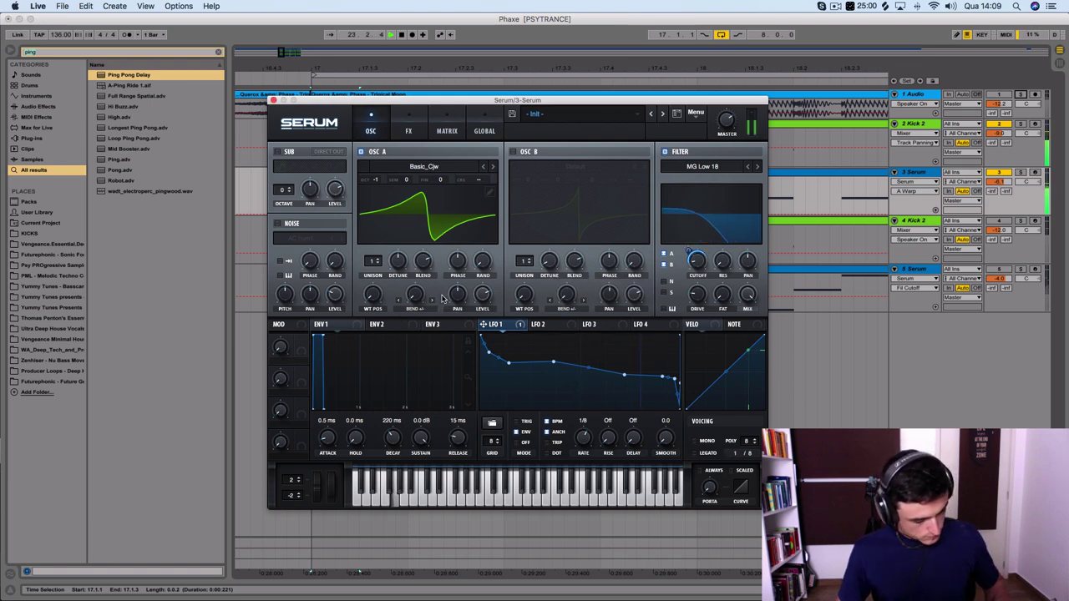
{"action": "left_click", "coordinate": [399, 261]}
{"action": "left_click", "coordinate": [492, 167]}
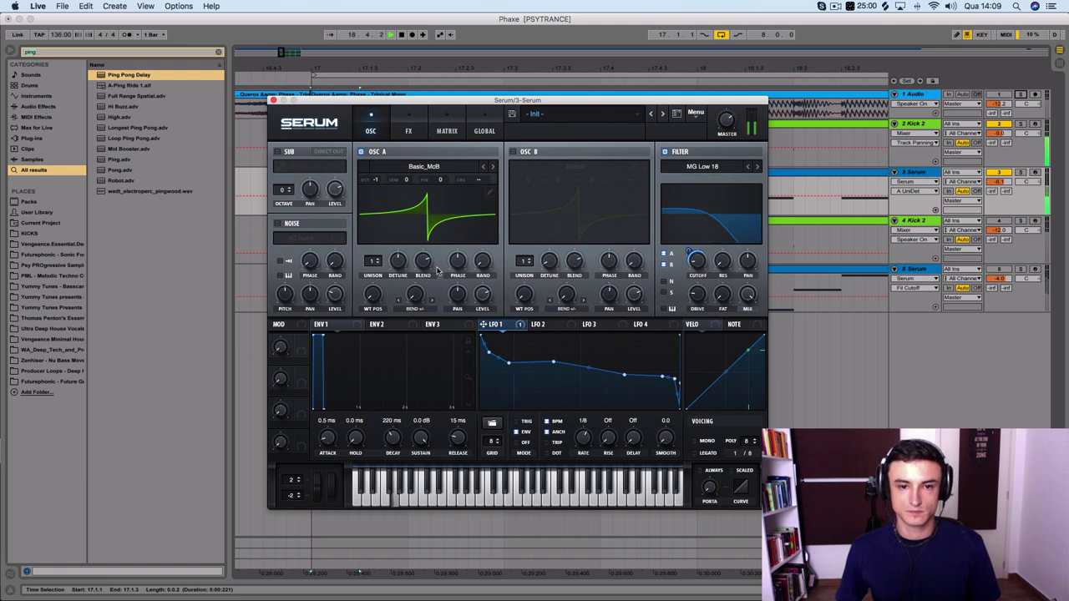
Step: Adjust Osc A's Bend +/- warp toward a straighter saw shape, comparing it with the soloed 1 Audio track
{"action": "left_click", "coordinate": [1021, 96]}
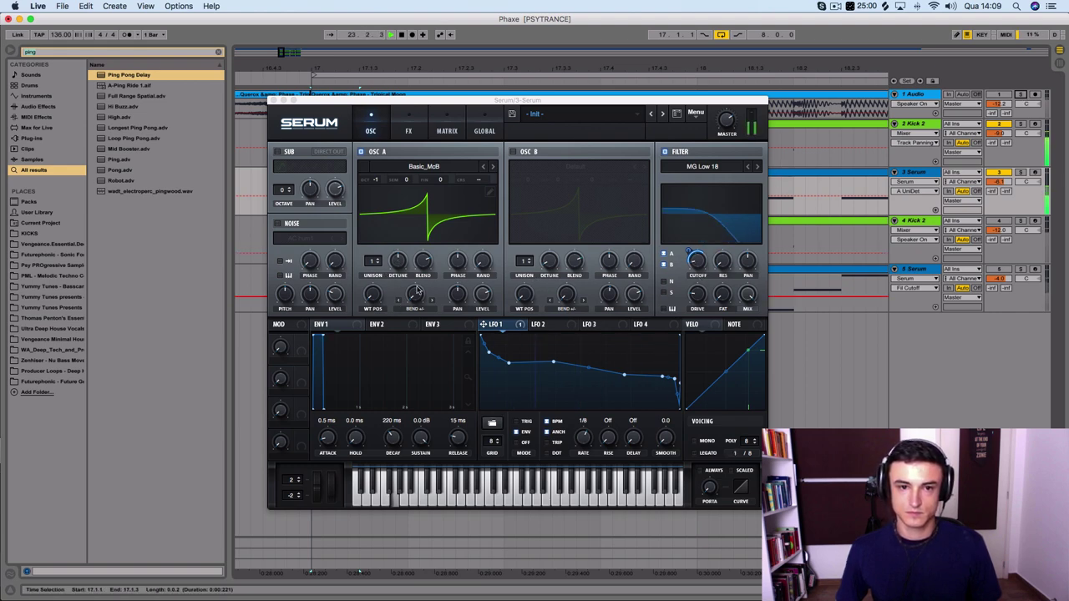
{"action": "left_click_drag", "start_coordinate": [415, 294], "coordinate": [410, 266]}
{"action": "left_click", "coordinate": [1019, 94]}
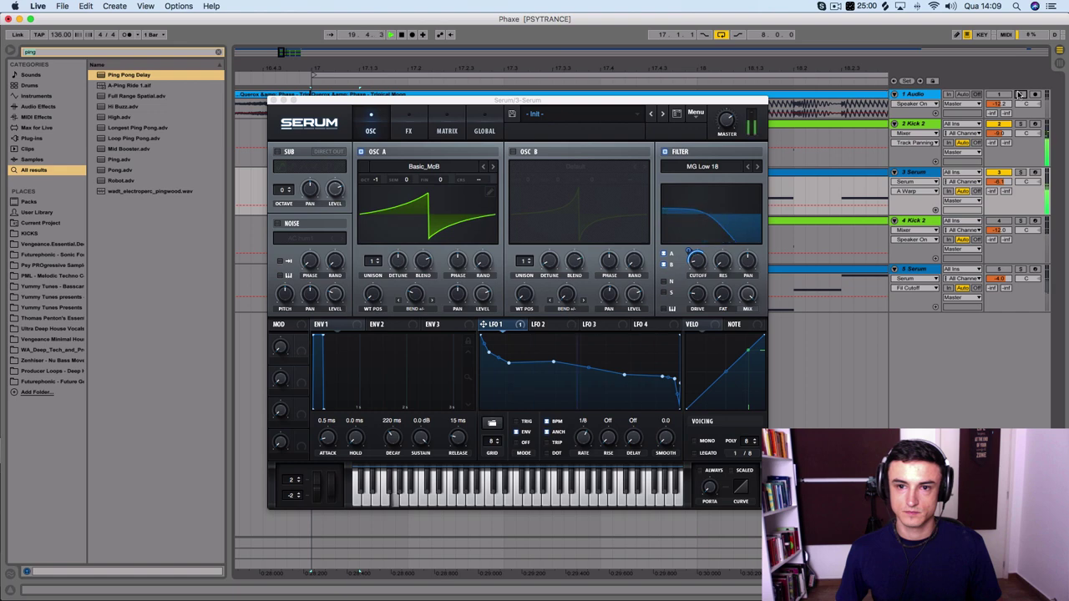
Step: Change the filter type to Low 18, fine-tune its cutoff, set drive to 31%, and compare with the 1 Audio reference
{"action": "left_click", "coordinate": [697, 260]}
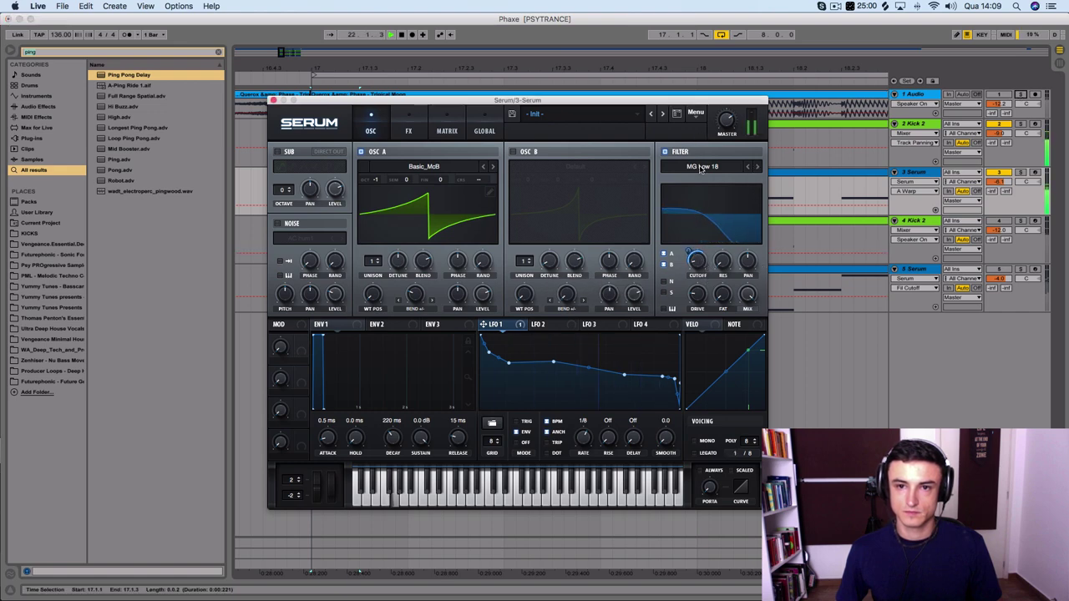
{"action": "mouse_move", "coordinate": [702, 179]}
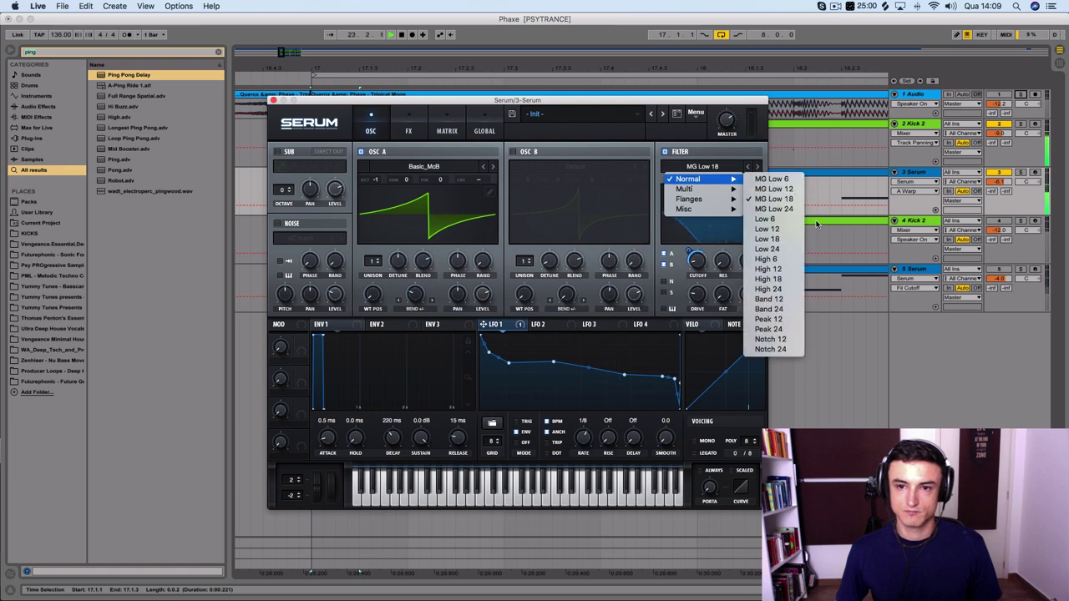
{"action": "left_click", "coordinate": [777, 241]}
{"action": "left_click_drag", "start_coordinate": [699, 260], "coordinate": [701, 253]}
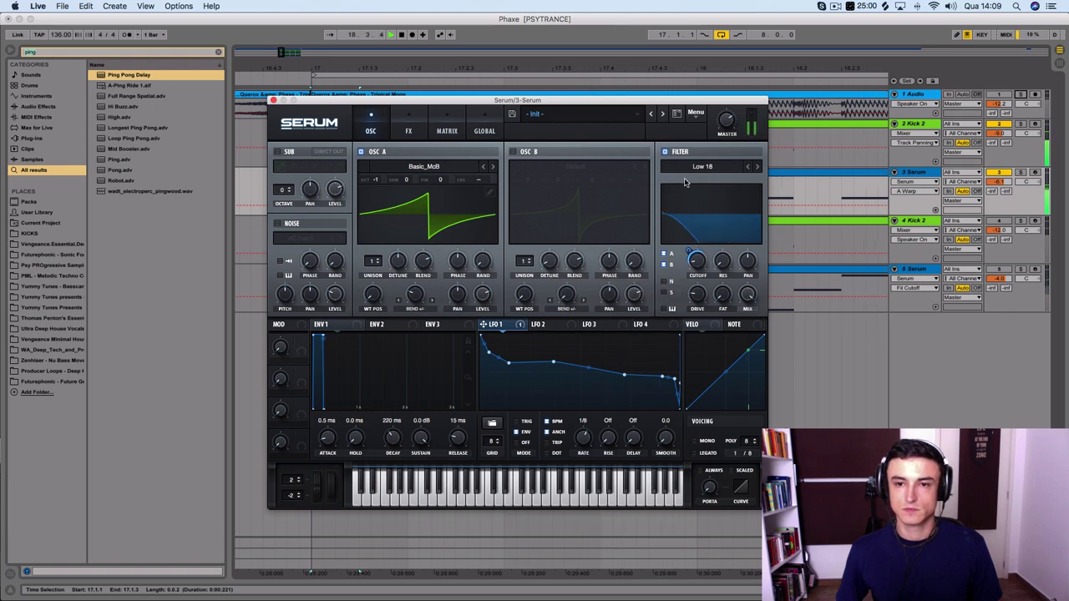
{"action": "left_click", "coordinate": [698, 294]}
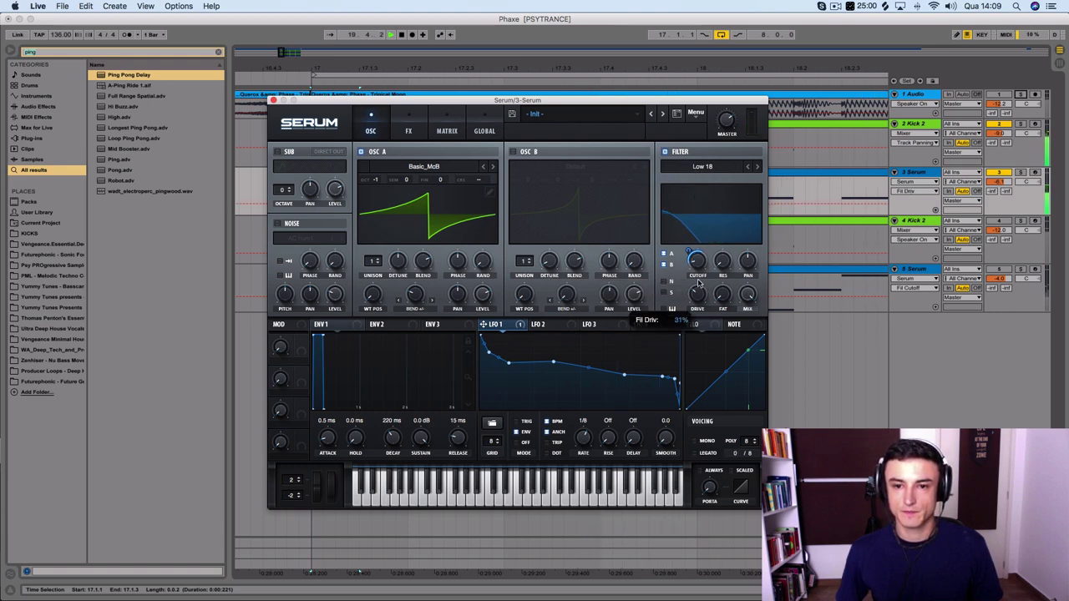
{"action": "left_click", "coordinate": [1020, 96]}
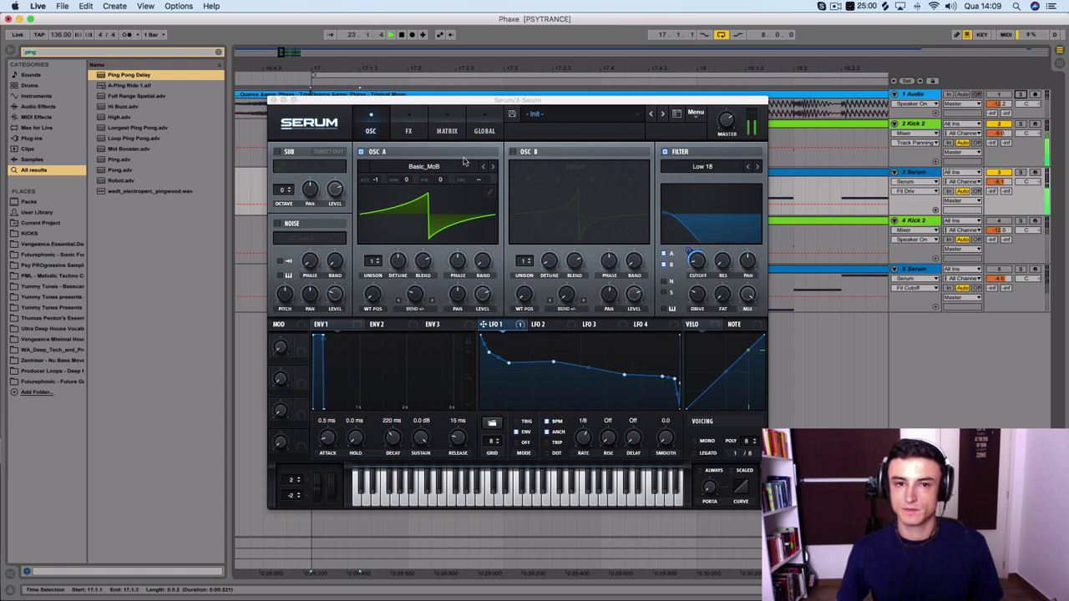
Step: Show the 3 Serum track's devices, enable EQ Eight and enlarge its curve display while the loop plays
{"action": "left_click", "coordinate": [273, 100]}
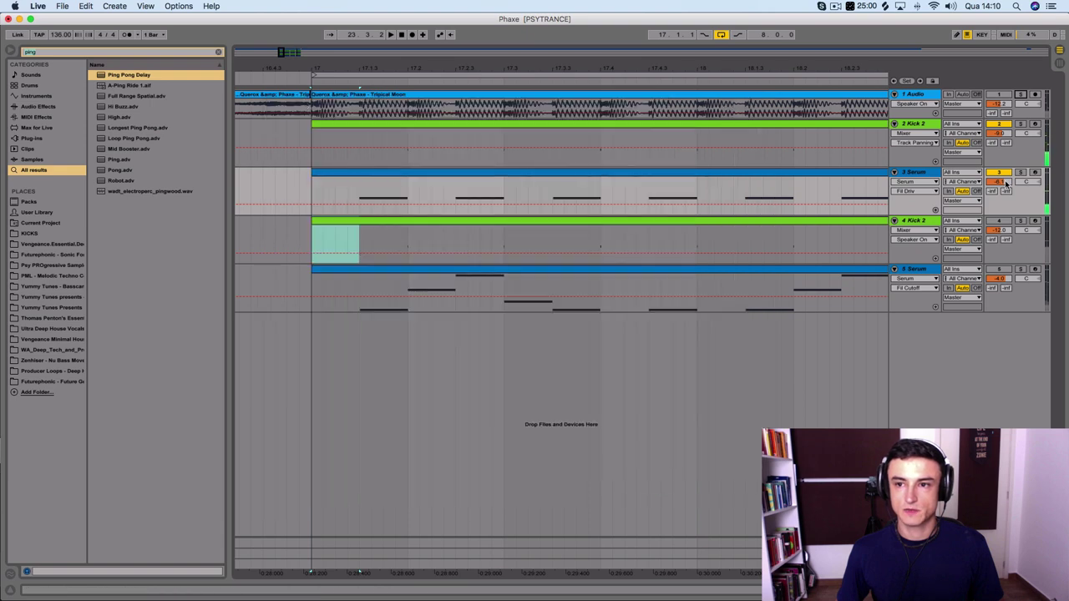
{"action": "double_click", "coordinate": [927, 174]}
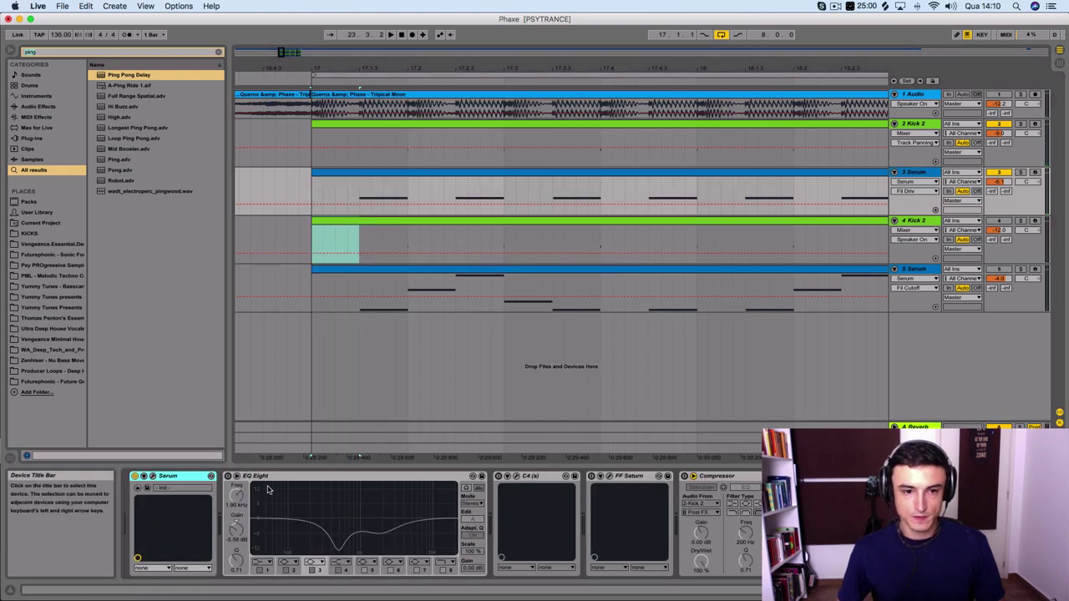
{"action": "left_click", "coordinate": [228, 477]}
{"action": "key", "text": "space"}
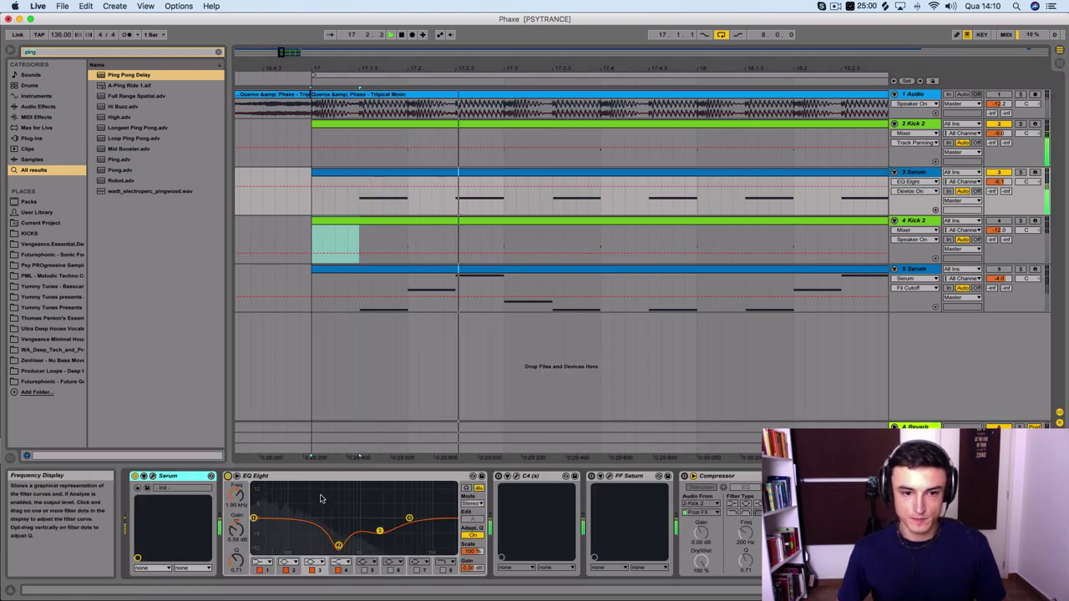
{"action": "left_click", "coordinate": [237, 476]}
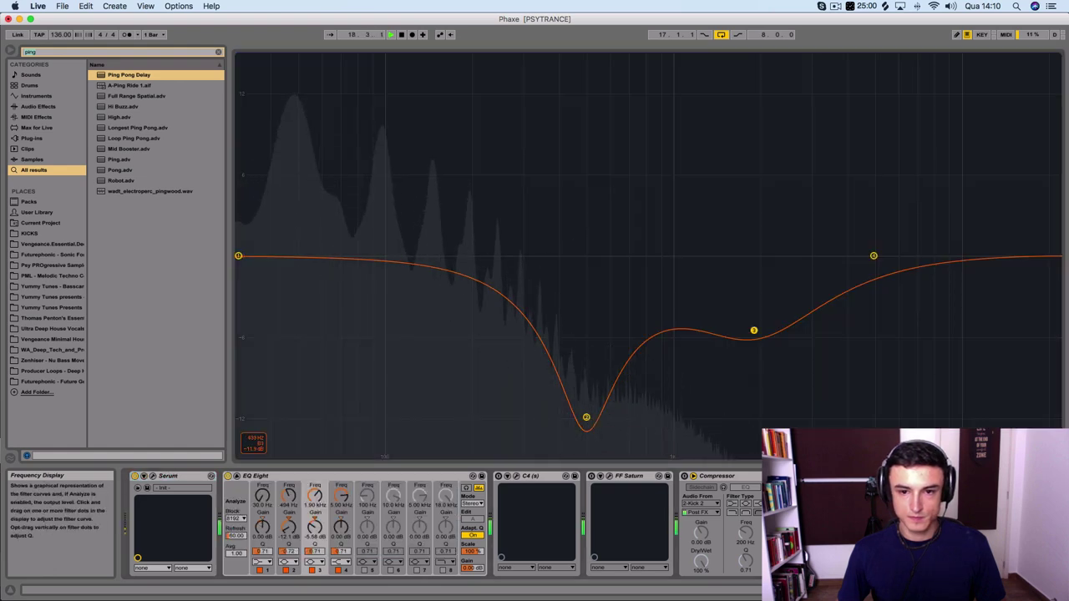
Step: Reduce EQ Eight's band 2 cut to about -6.6 dB at 644 Hz and flatten band 3 to about 0.2 dB
{"action": "left_click_drag", "start_coordinate": [497, 369], "coordinate": [594, 365]}
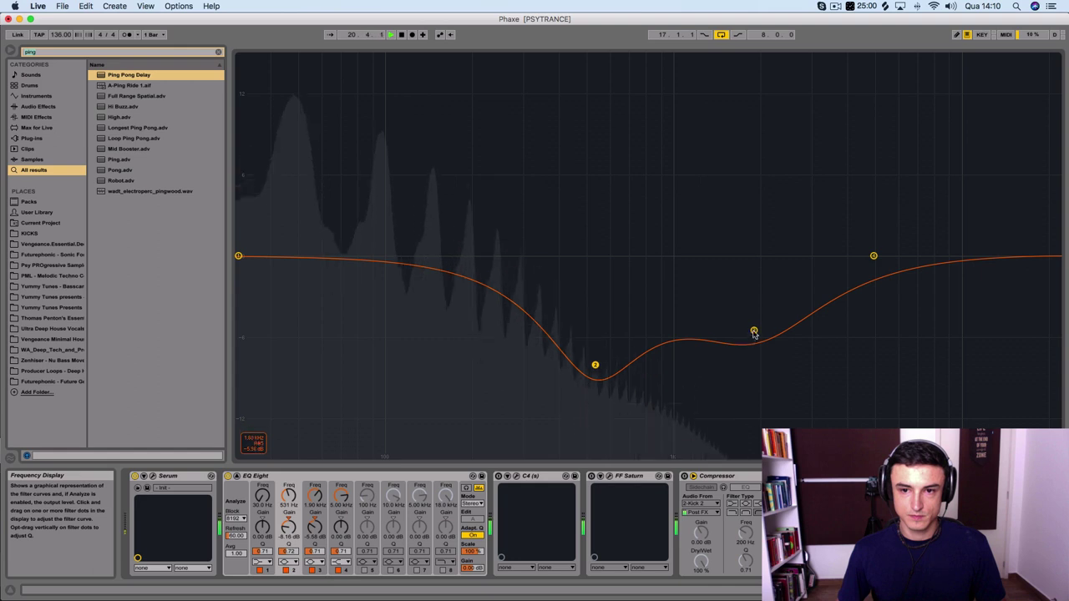
{"action": "left_click_drag", "start_coordinate": [754, 332], "coordinate": [747, 253]}
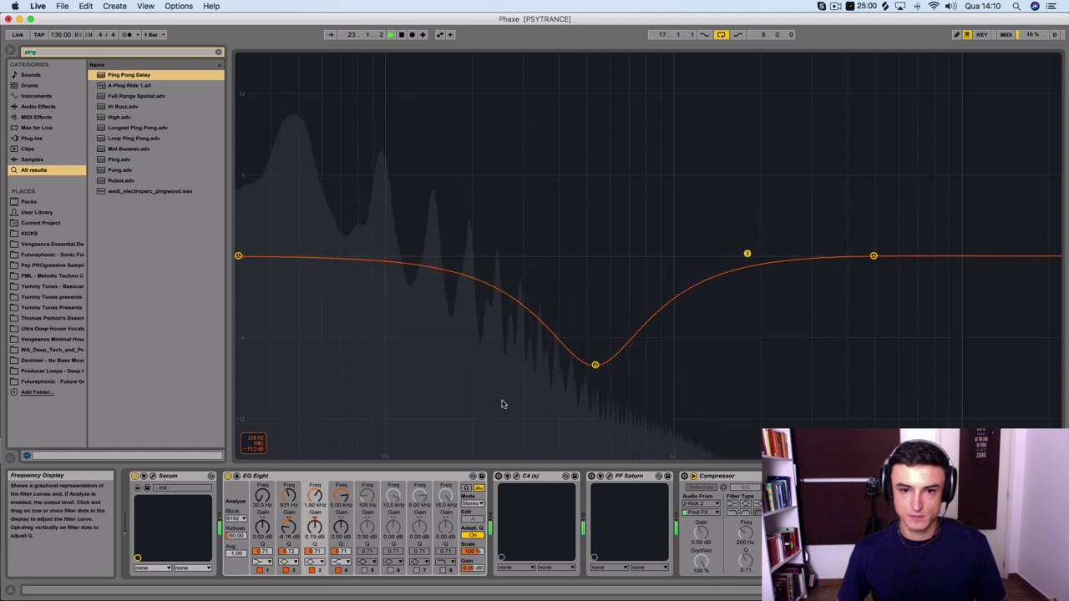
{"action": "left_click_drag", "start_coordinate": [597, 368], "coordinate": [620, 346]}
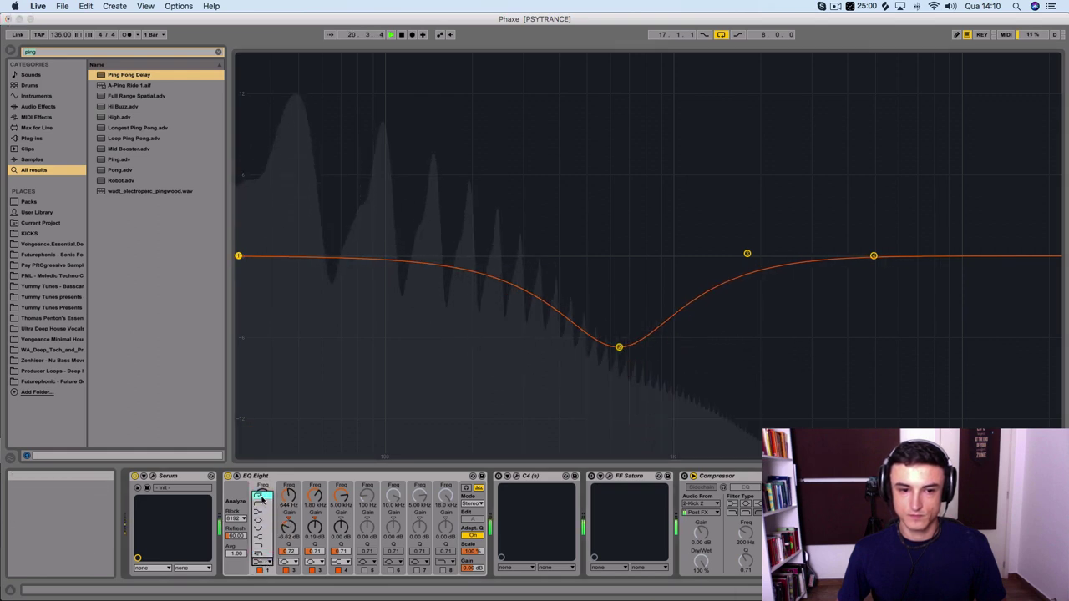
Step: Compare gentle and steep low-cut shapes on EQ Eight's band 1, settling on the gentle one at about 35 Hz with Q 0.74
{"action": "left_click_drag", "start_coordinate": [261, 499], "coordinate": [262, 506]}
{"action": "left_click_drag", "start_coordinate": [238, 306], "coordinate": [264, 297]}
{"action": "left_click", "coordinate": [261, 561]}
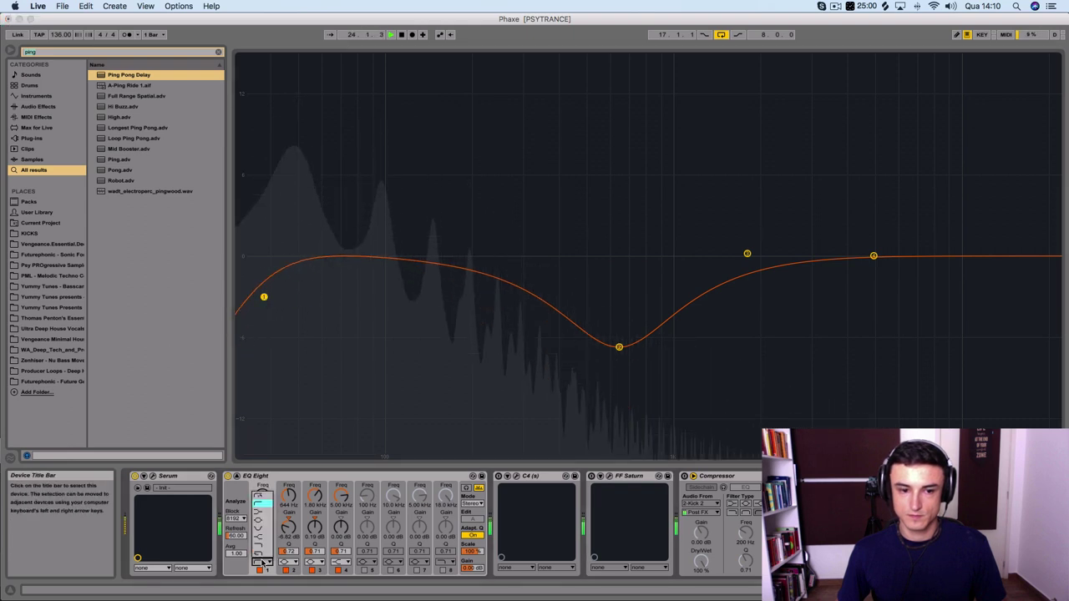
{"action": "left_click", "coordinate": [261, 495]}
{"action": "left_click_drag", "start_coordinate": [264, 300], "coordinate": [256, 335]}
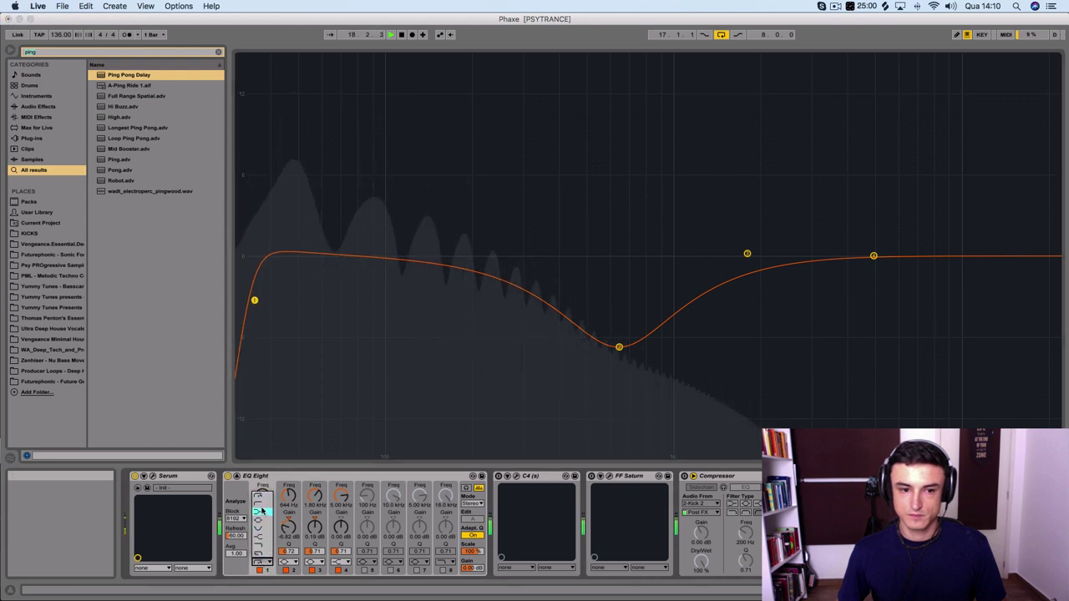
{"action": "left_click_drag", "start_coordinate": [262, 552], "coordinate": [261, 568]}
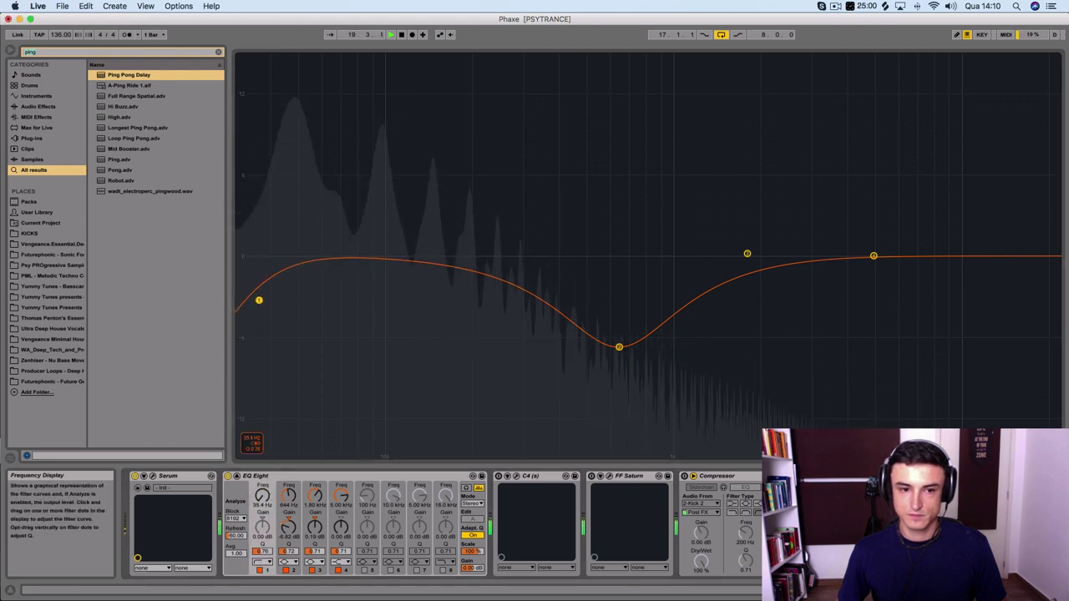
{"action": "left_click_drag", "start_coordinate": [258, 300], "coordinate": [258, 302]}
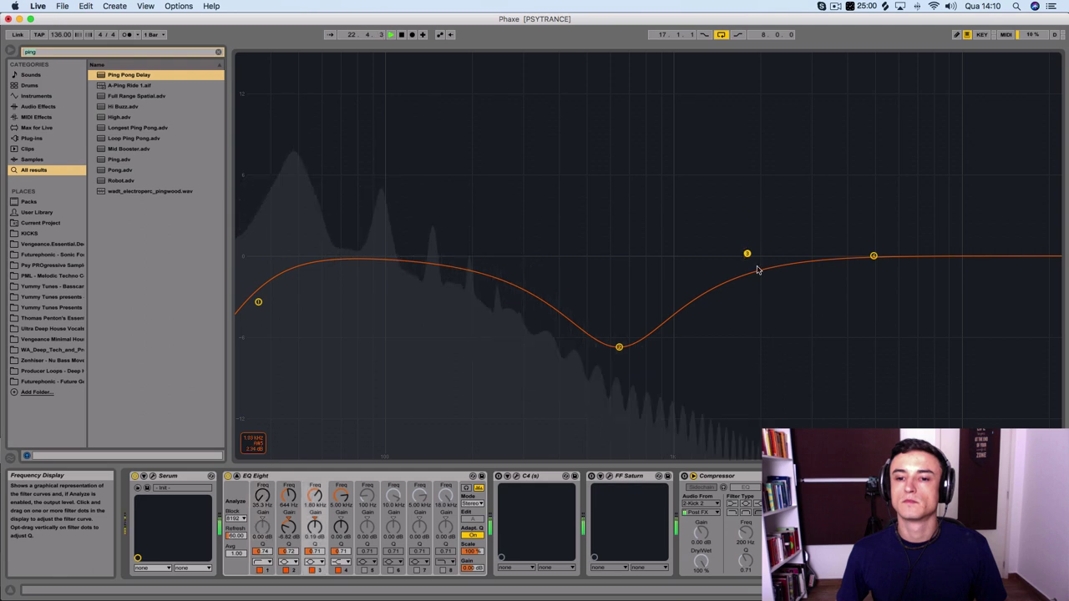
Step: Raise band 3 to about 1.2 dB and deepen band 2 to about -10.1 dB at 624 Hz, comparing with EQ Eight bypassed
{"action": "mouse_move", "coordinate": [747, 253]}
{"action": "left_mouse_down"}
{"action": "mouse_move", "coordinate": [742, 183]}
{"action": "mouse_move", "coordinate": [738, 239]}
{"action": "left_mouse_up"}
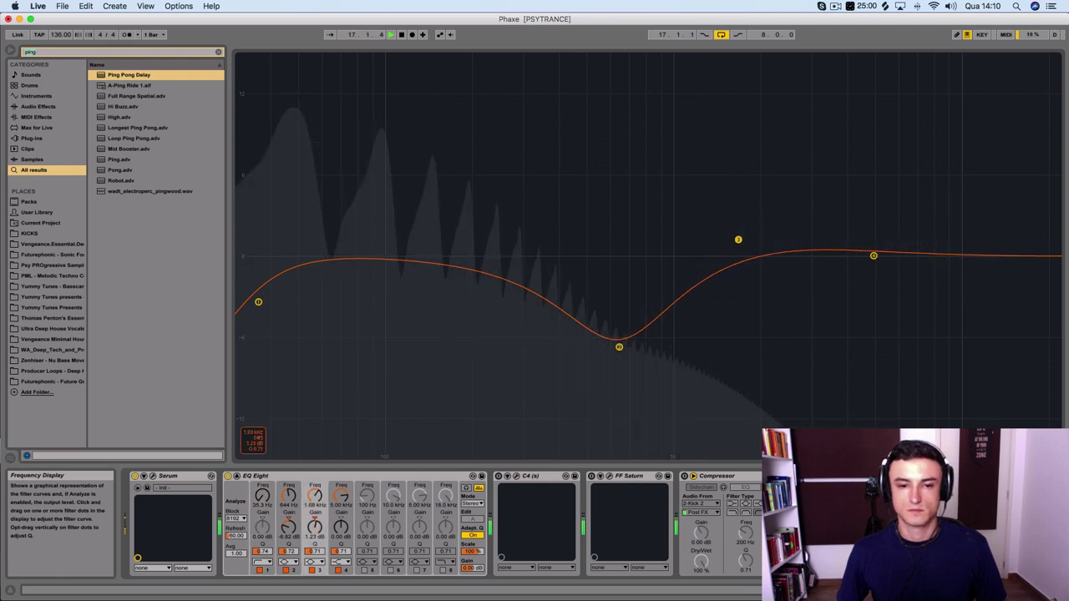
{"action": "left_click_drag", "start_coordinate": [619, 348], "coordinate": [617, 378]}
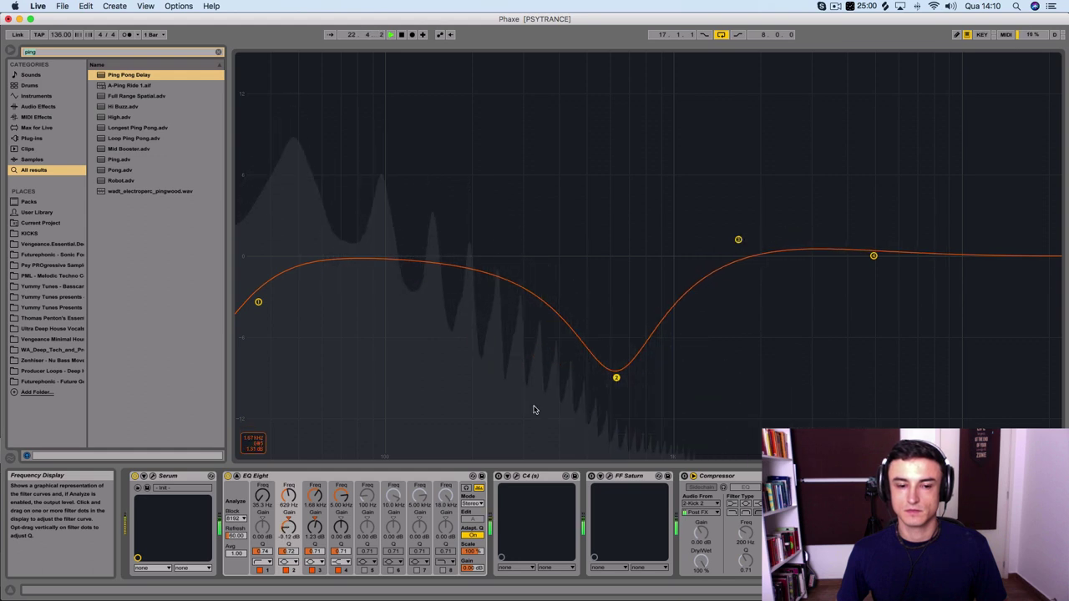
{"action": "left_click", "coordinate": [228, 476]}
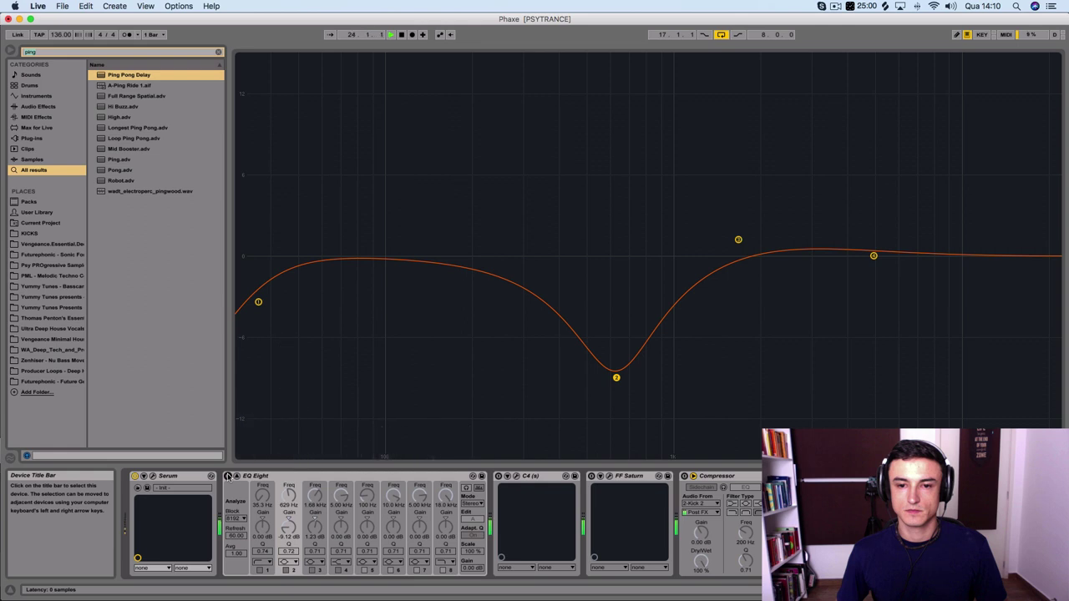
{"action": "left_click", "coordinate": [227, 476]}
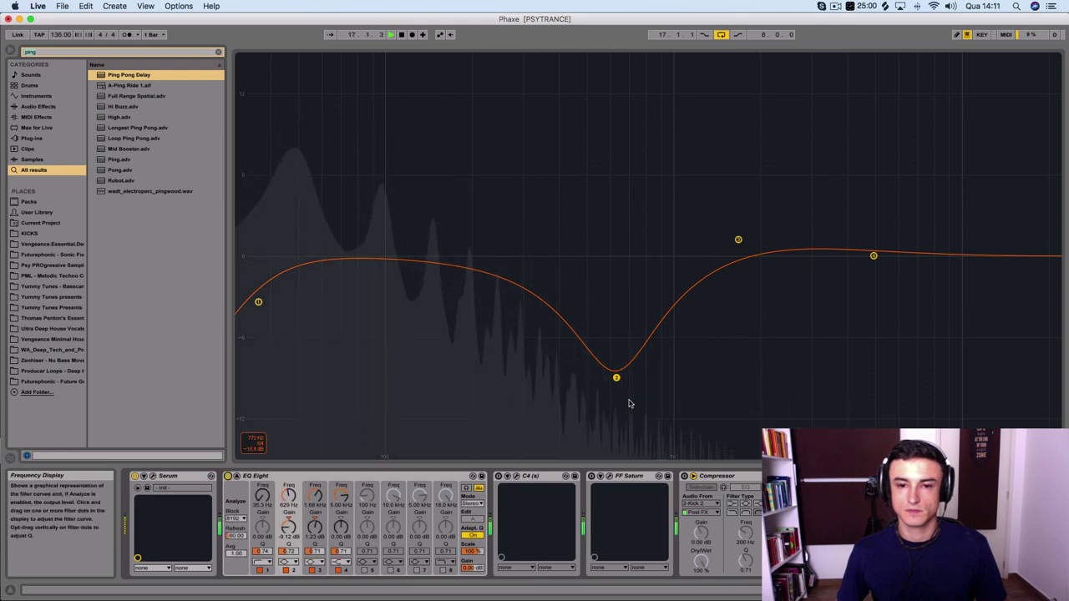
{"action": "left_click_drag", "start_coordinate": [616, 379], "coordinate": [616, 391]}
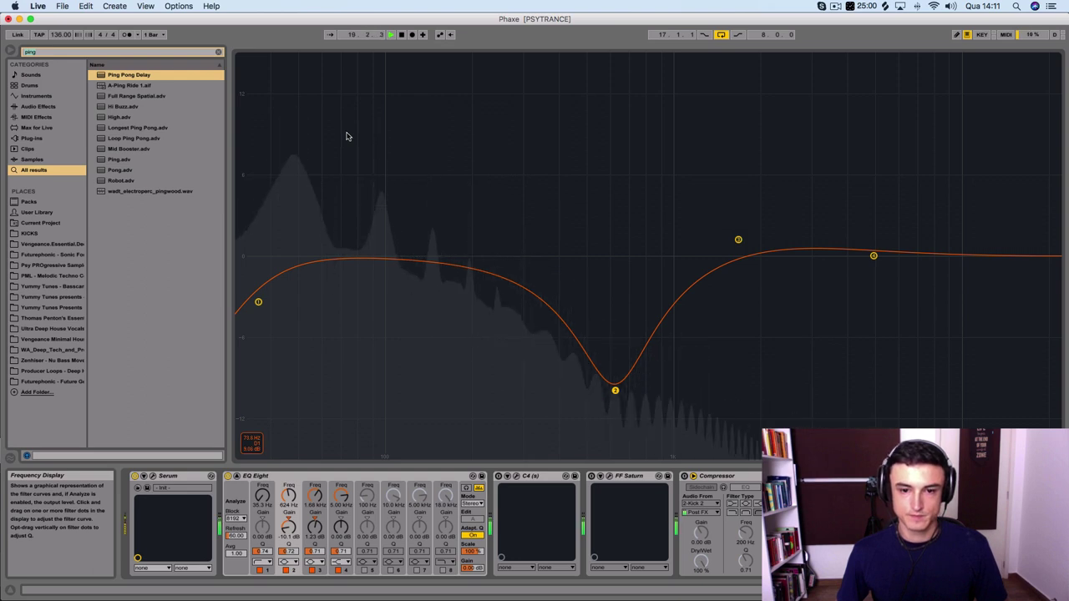
Step: Reopen Serum on the 3 Serum track, audition Osc A's Bend +/- warp and steepen the early decay of the LFO 1 curve
{"action": "left_click", "coordinate": [472, 476]}
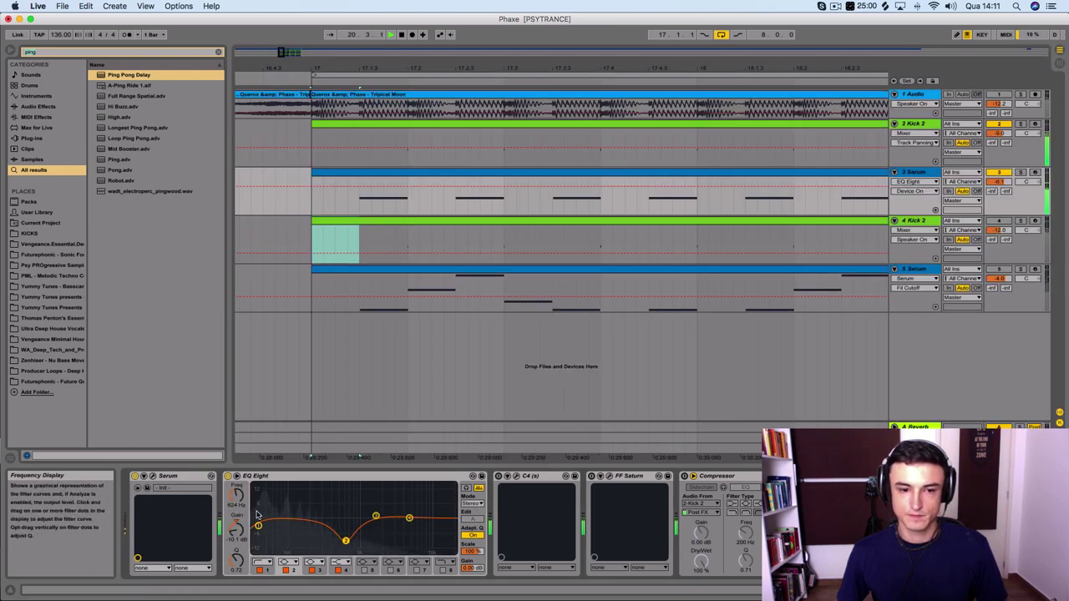
{"action": "left_click", "coordinate": [914, 171]}
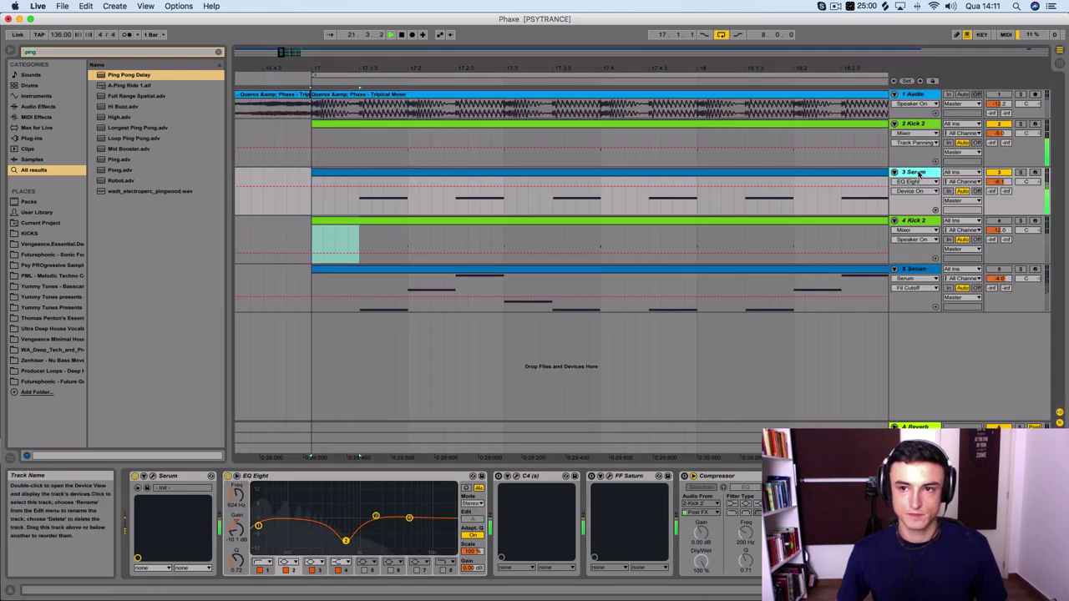
{"action": "left_click", "coordinate": [146, 487]}
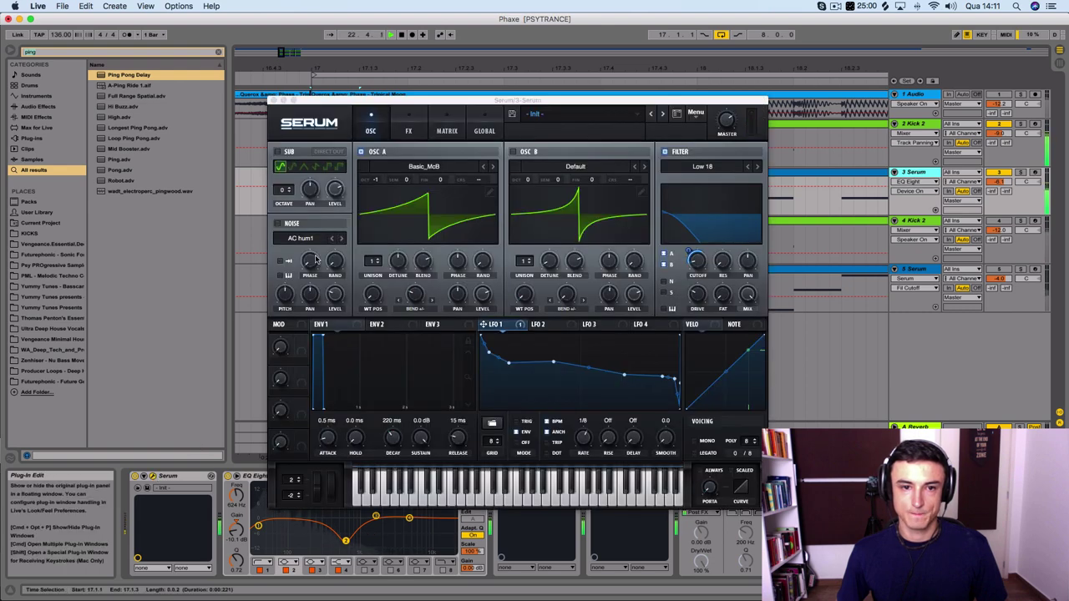
{"action": "left_click_drag", "start_coordinate": [416, 295], "coordinate": [419, 323]}
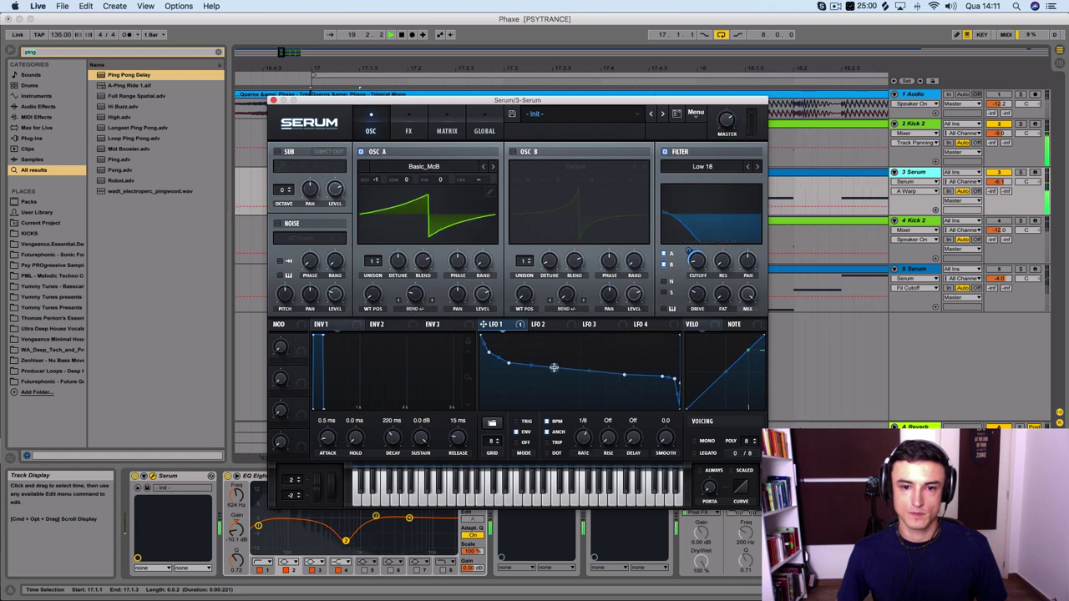
{"action": "left_click_drag", "start_coordinate": [554, 368], "coordinate": [554, 378]}
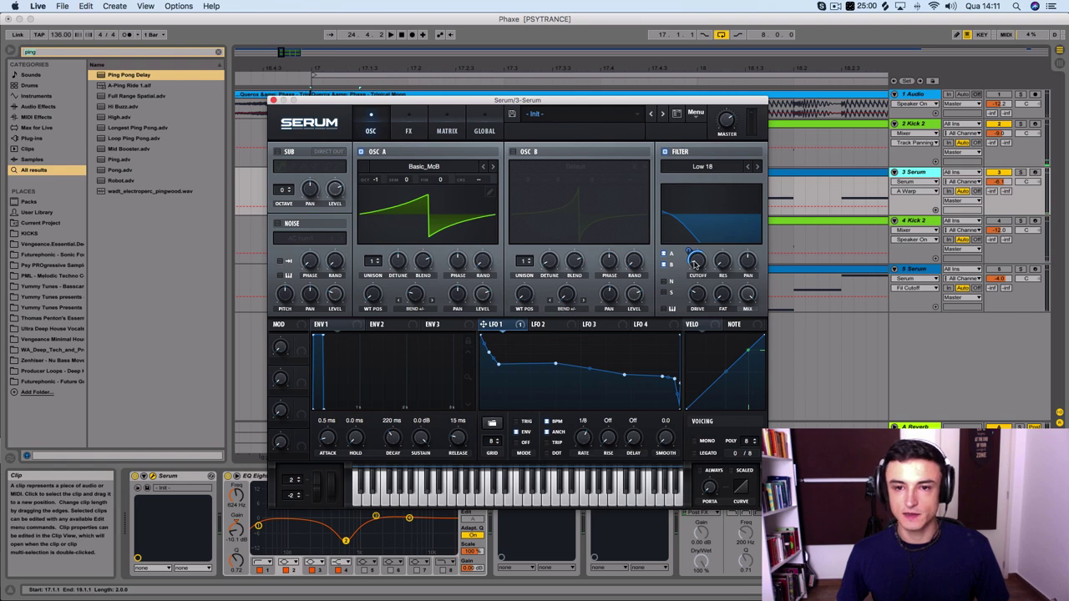
{"action": "key", "text": "space"}
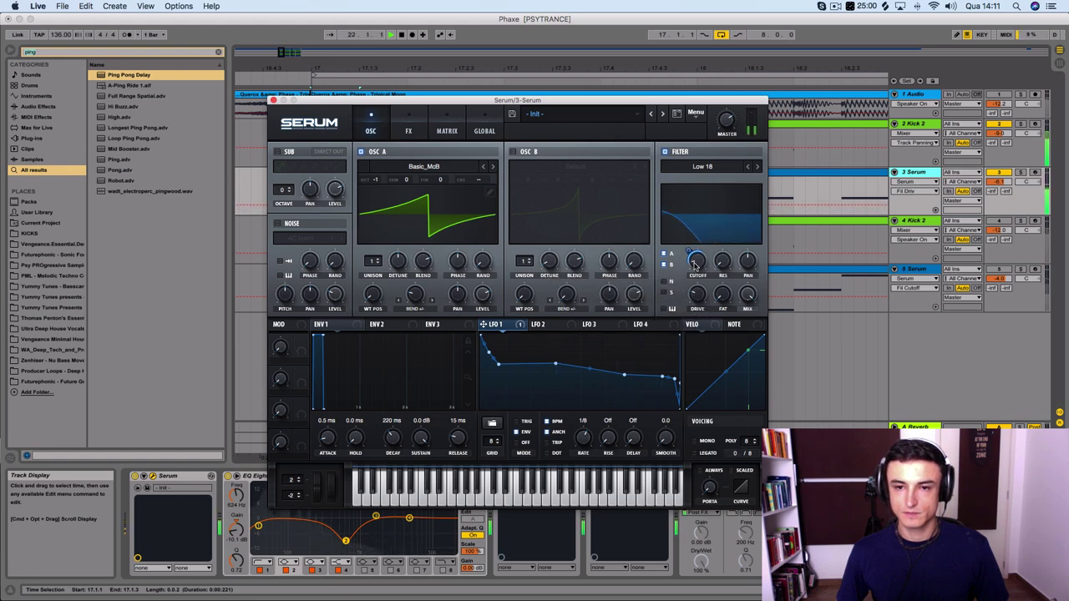
{"action": "key", "text": "space"}
{"action": "left_click", "coordinate": [272, 101]}
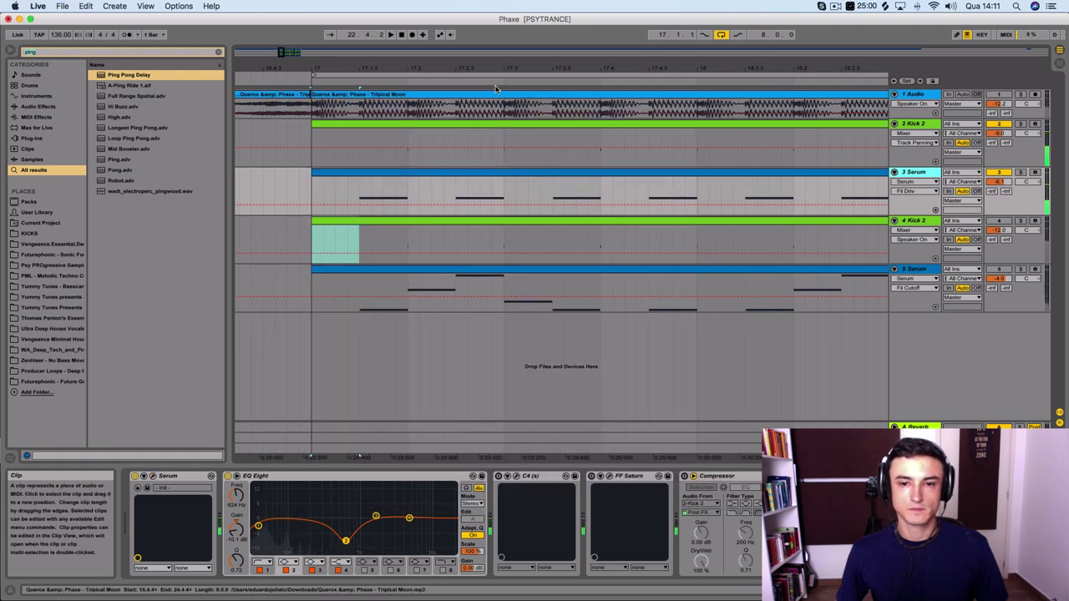
Step: Sweep EQ Eight's band 3 as a narrow cut through the low harmonics, finishing at about 0.6 dB near 2 kHz with Q 1.21
{"action": "key", "text": "space"}
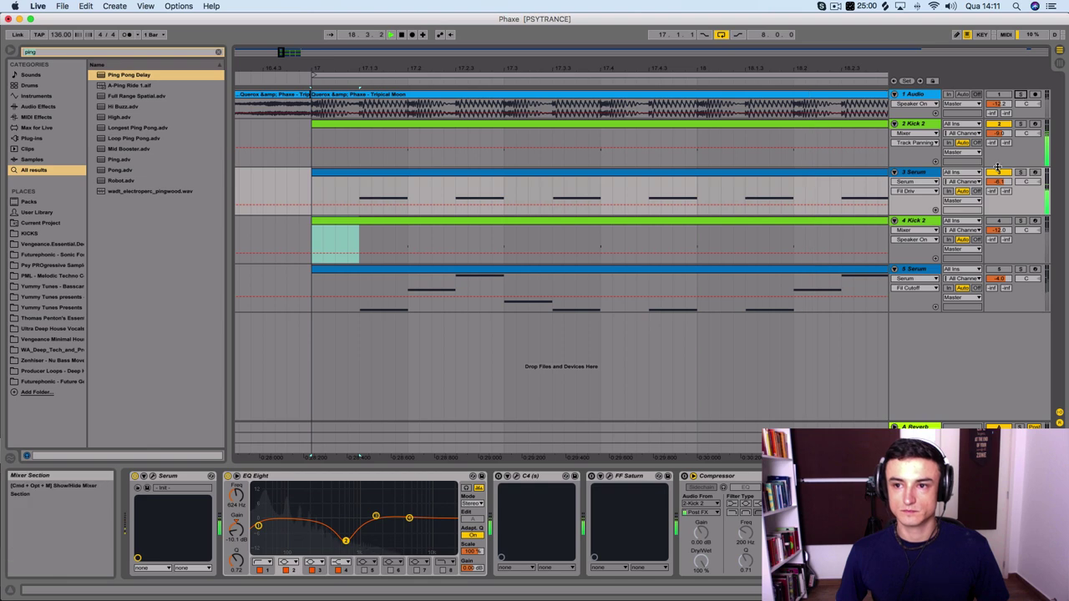
{"action": "left_click", "coordinate": [752, 173]}
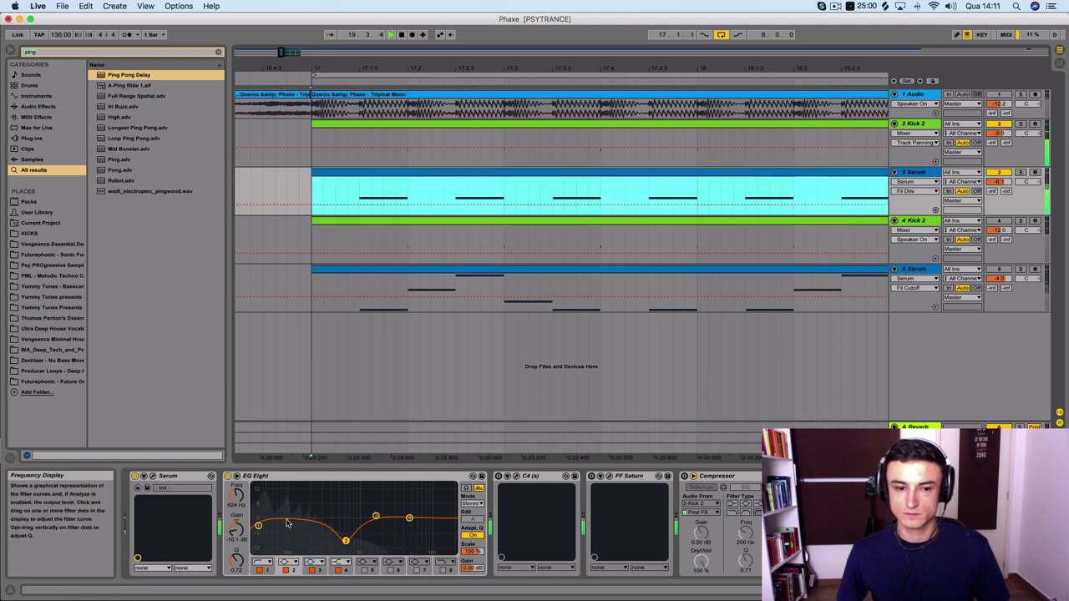
{"action": "left_click", "coordinate": [237, 476]}
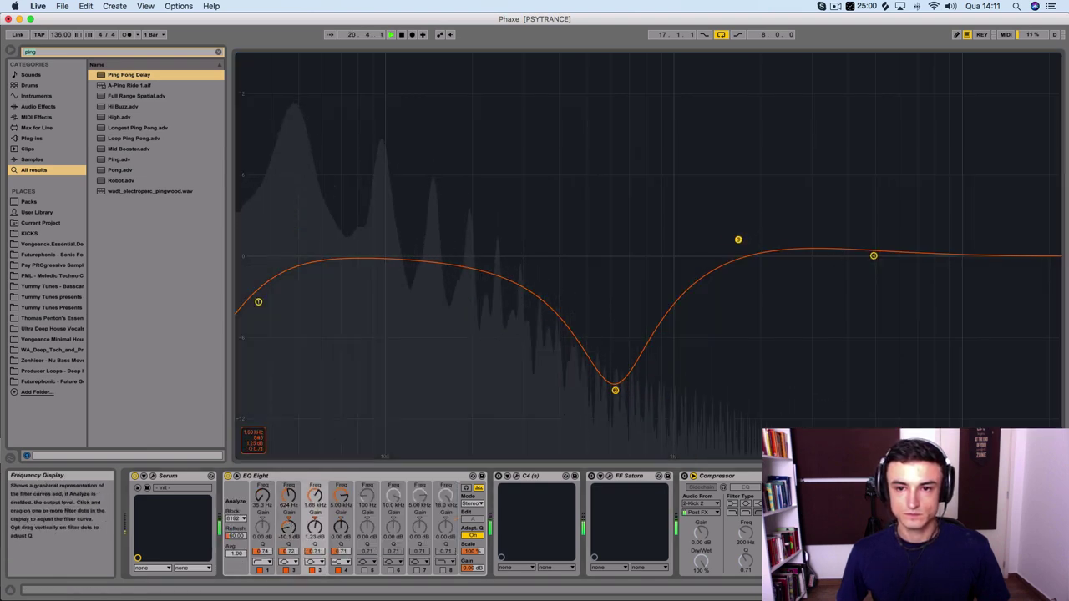
{"action": "left_click_drag", "start_coordinate": [738, 239], "coordinate": [425, 333]}
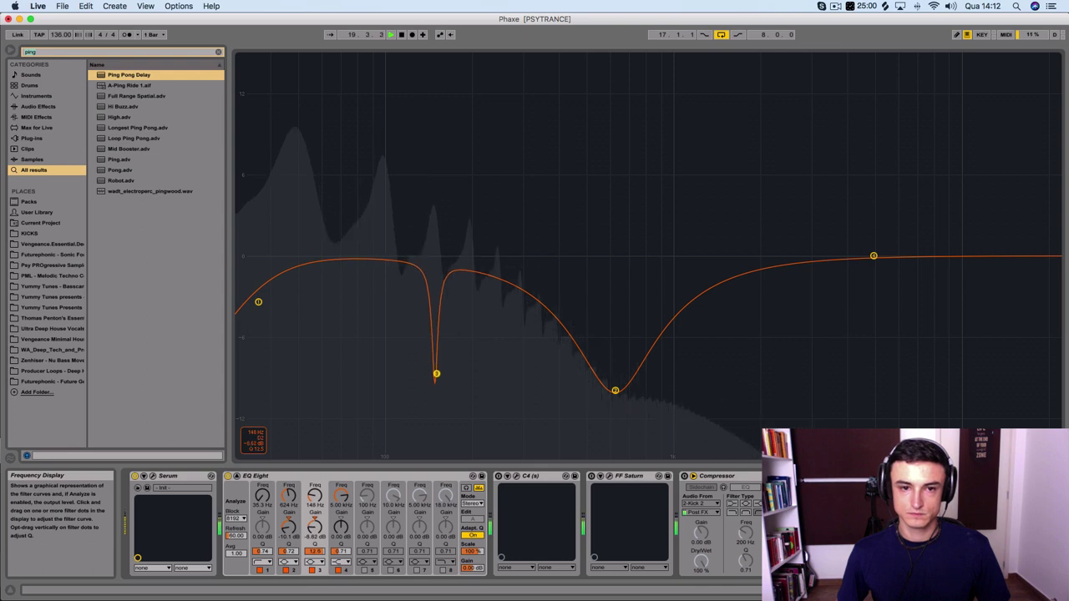
{"action": "left_click_drag", "start_coordinate": [436, 373], "coordinate": [465, 333]}
{"action": "left_click_drag", "start_coordinate": [487, 247], "coordinate": [759, 249]}
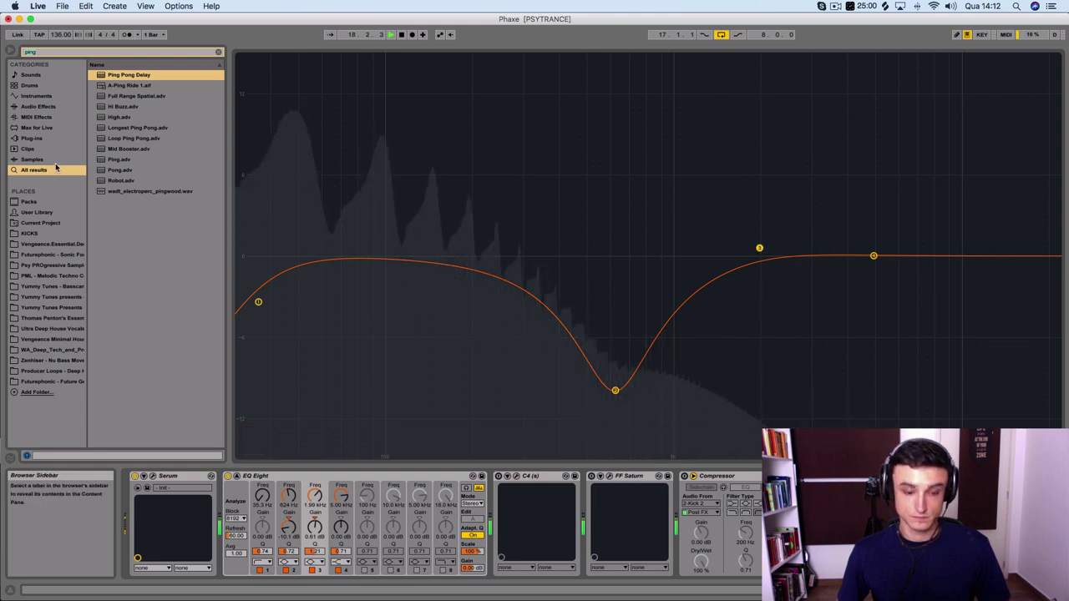
Step: Duplicate the 3 Serum clip and undo the duplication
{"action": "key", "text": "shift+Tab"}
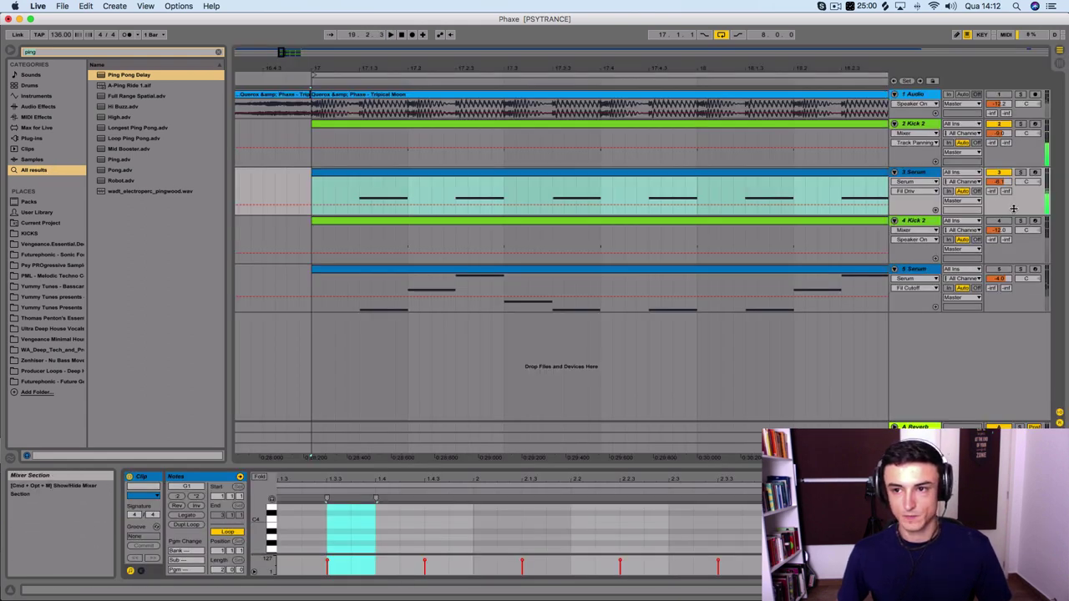
{"action": "left_click", "coordinate": [820, 172]}
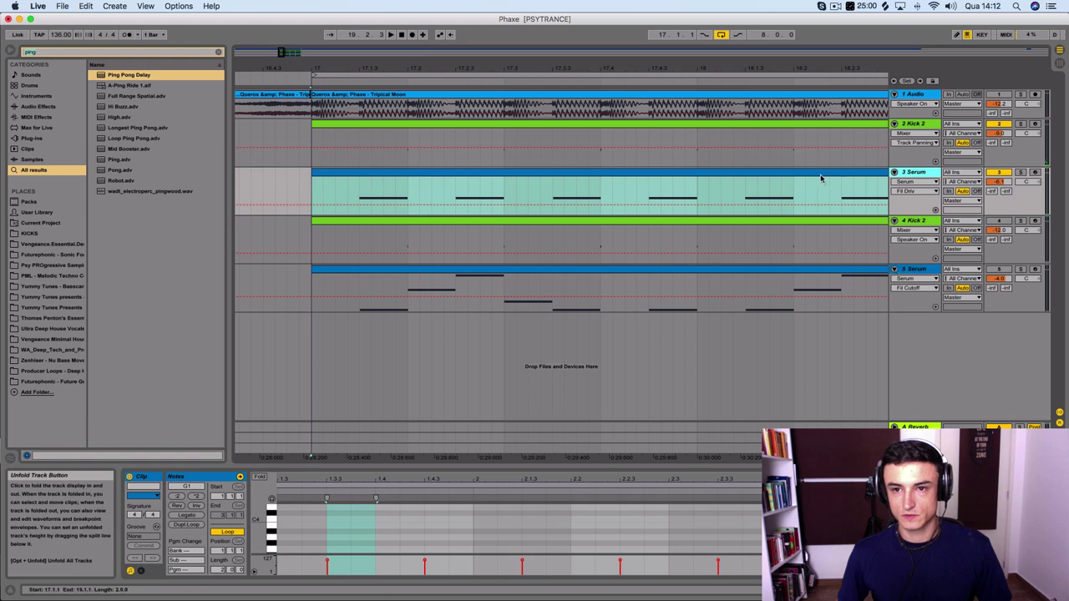
{"action": "key", "text": "super+d"}
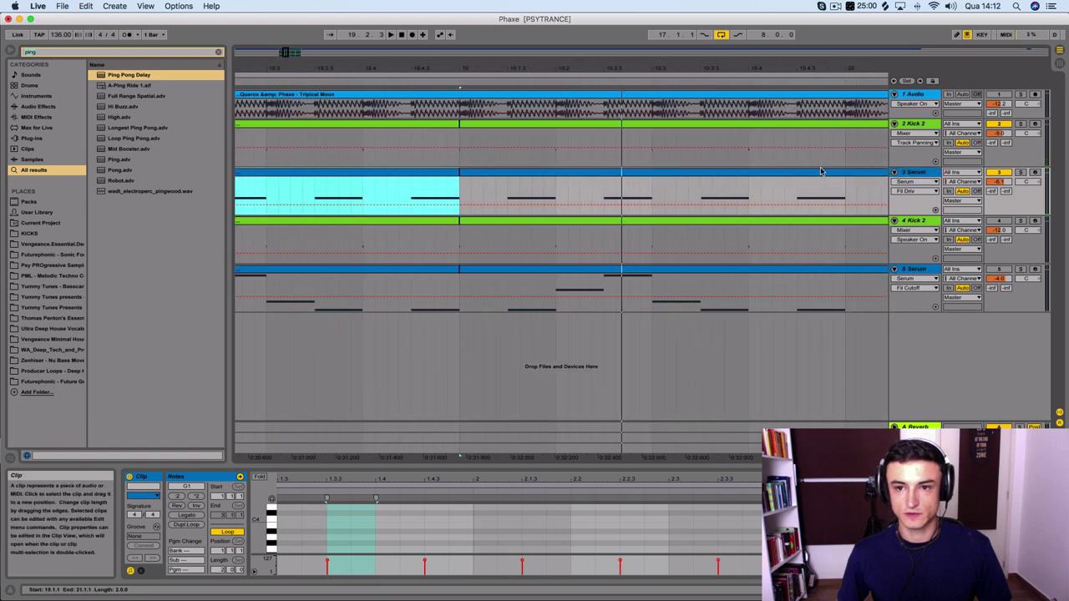
{"action": "key", "text": "super+z"}
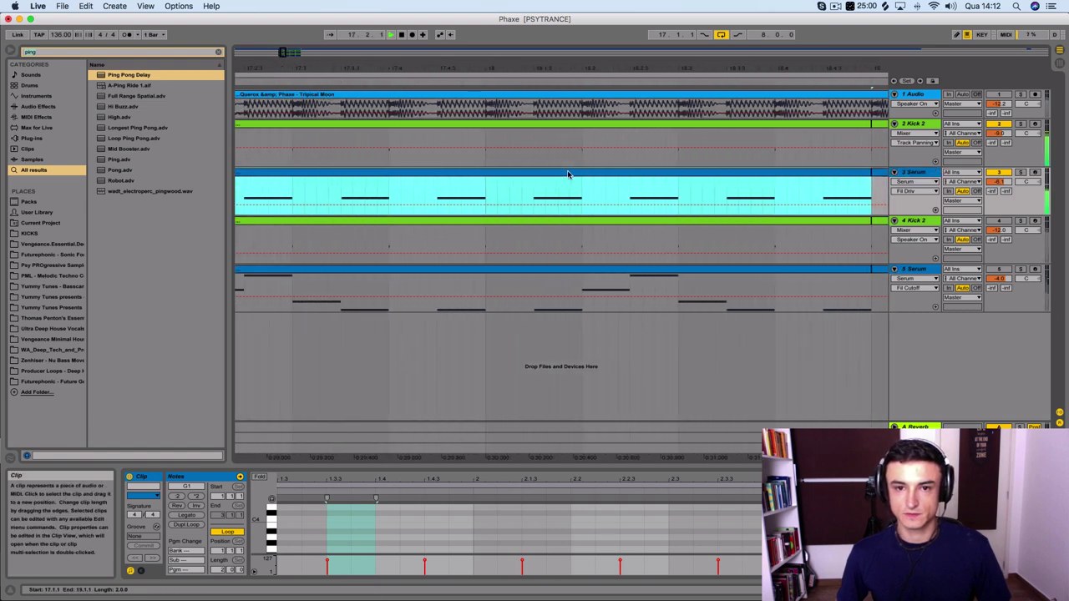
Step: Compare the bass with the soloed 1 Audio reference, stop playback and bring back the 3 Serum track's device chain
{"action": "left_click", "coordinate": [1022, 94]}
{"action": "left_click", "coordinate": [1022, 95]}
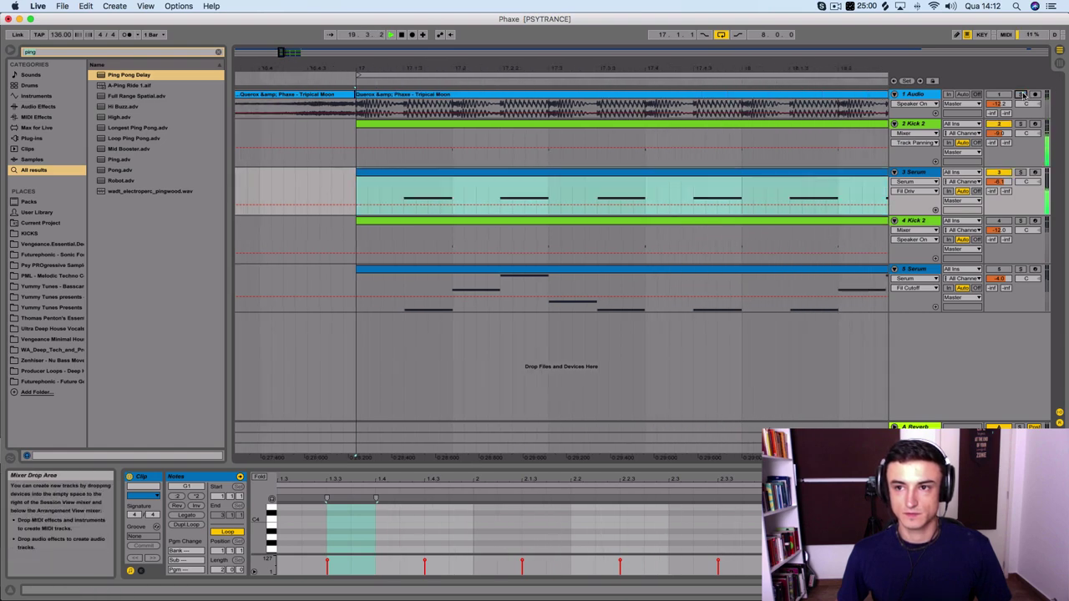
{"action": "key", "text": "space"}
{"action": "left_click", "coordinate": [910, 173]}
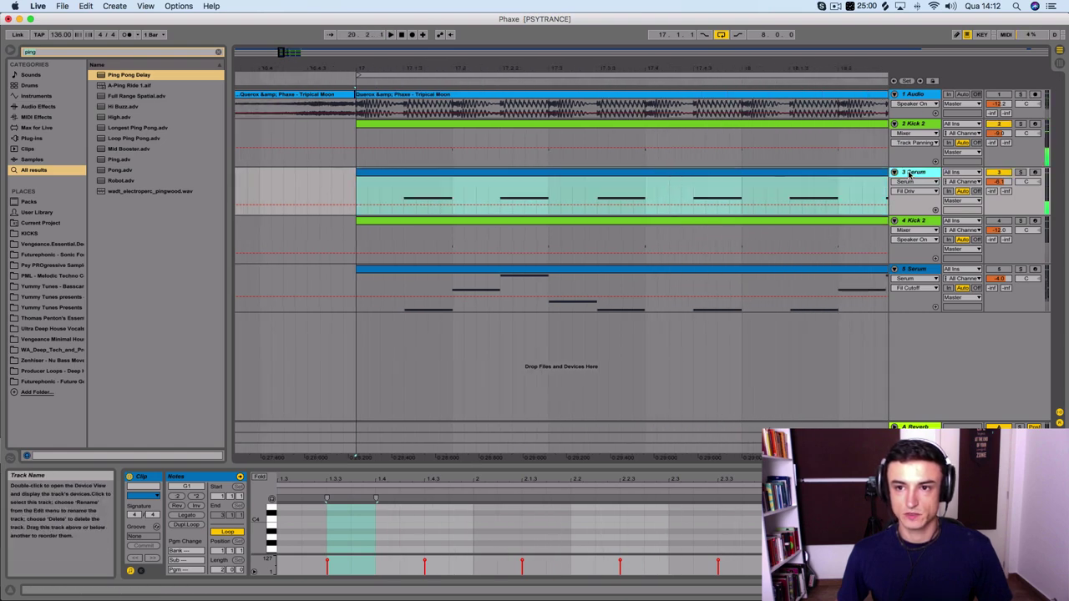
{"action": "double_click", "coordinate": [910, 172]}
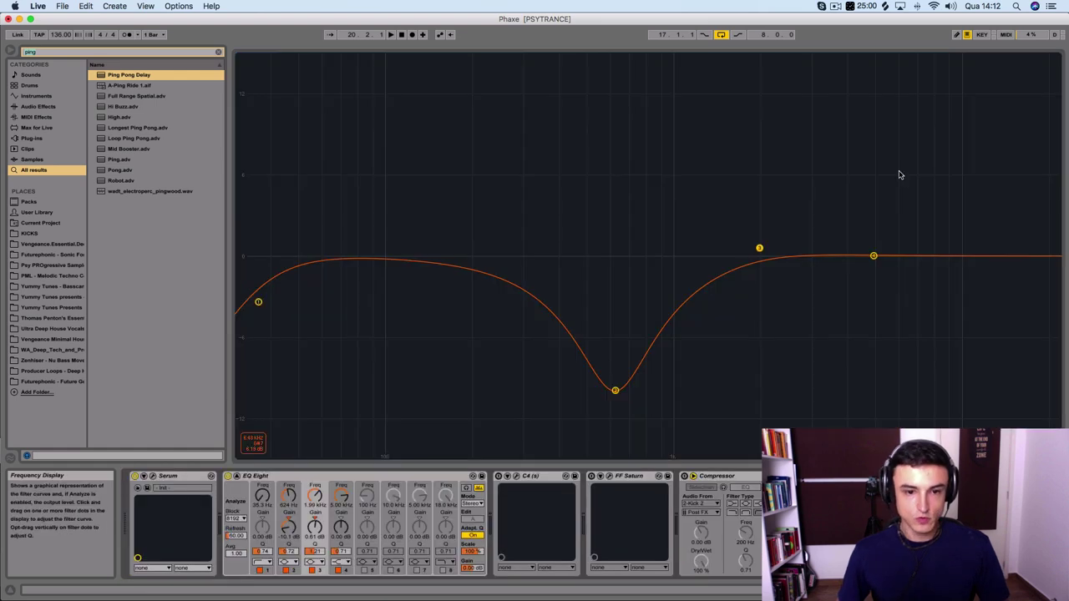
Step: Reopen Serum on the 3 Serum track, nudge Osc A's Bend +/- warp during playback and lengthen the early decay of the LFO 1 curve
{"action": "left_click", "coordinate": [150, 477]}
{"action": "key", "text": "space"}
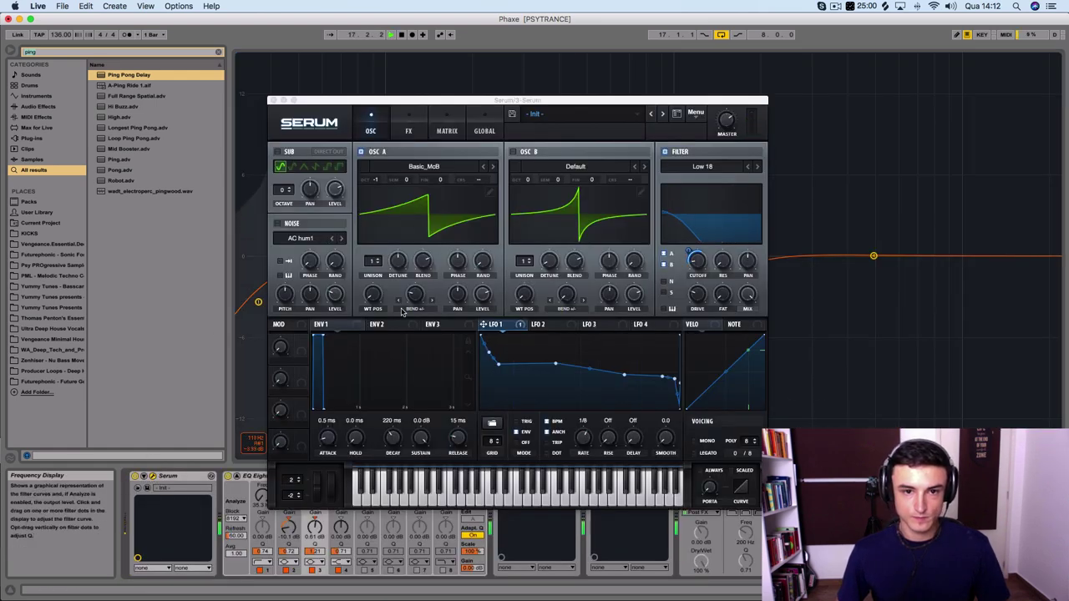
{"action": "mouse_move", "coordinate": [414, 301]}
{"action": "left_mouse_down"}
{"action": "mouse_move", "coordinate": [407, 346]}
{"action": "mouse_move", "coordinate": [407, 309]}
{"action": "left_mouse_up"}
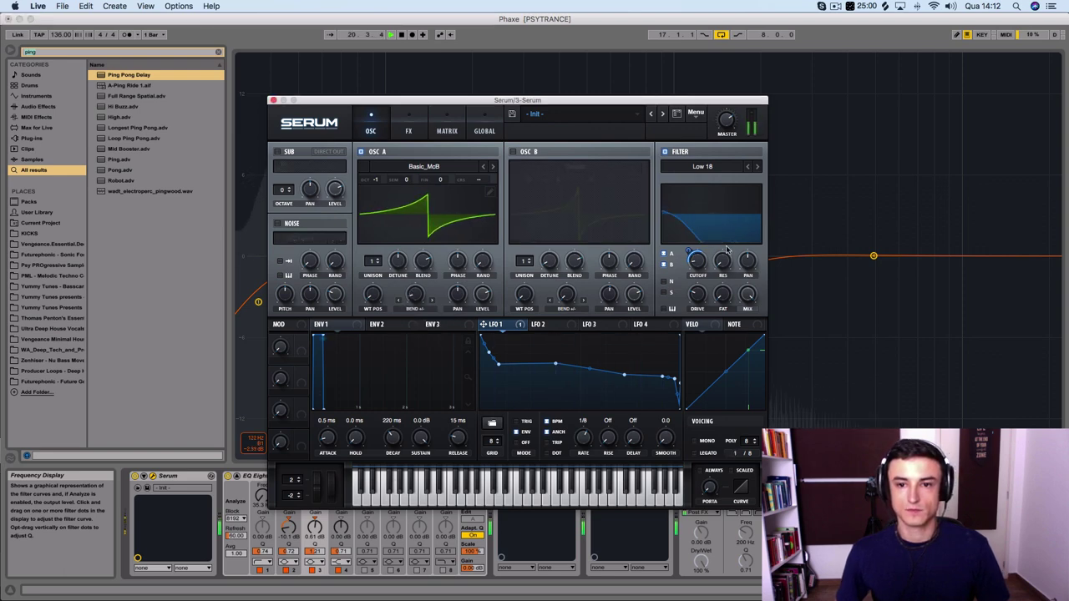
{"action": "left_click_drag", "start_coordinate": [692, 249], "coordinate": [690, 247]}
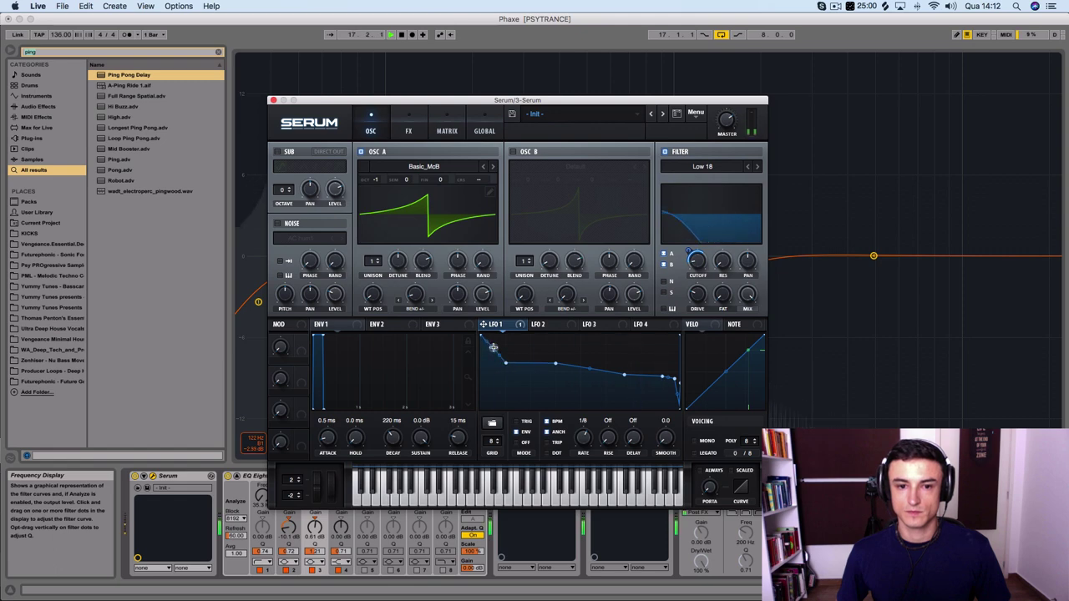
{"action": "left_click_drag", "start_coordinate": [493, 347], "coordinate": [502, 338]}
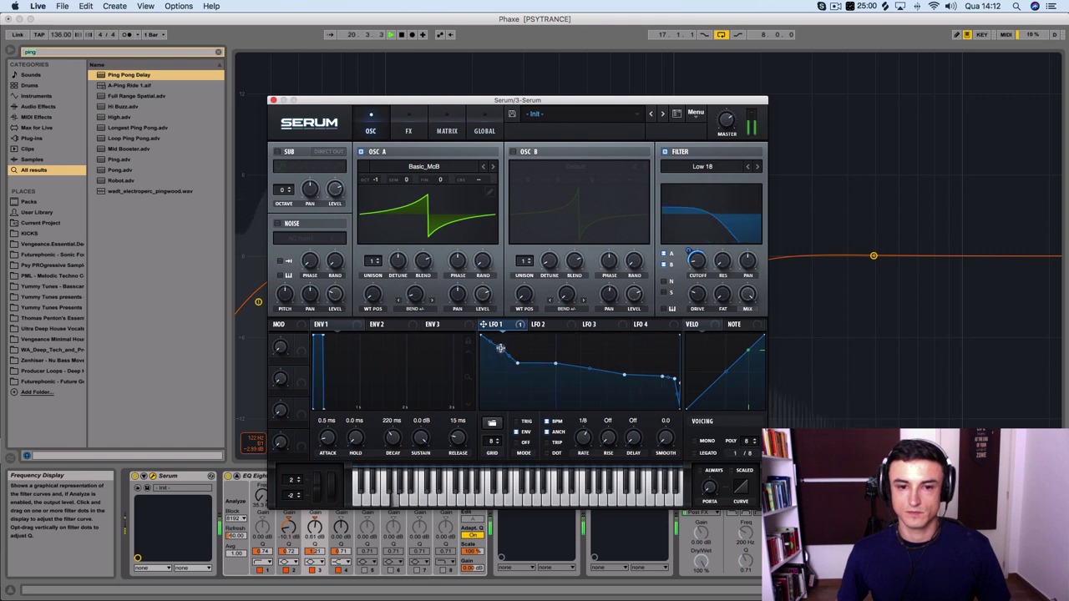
{"action": "left_click_drag", "start_coordinate": [499, 348], "coordinate": [488, 361]}
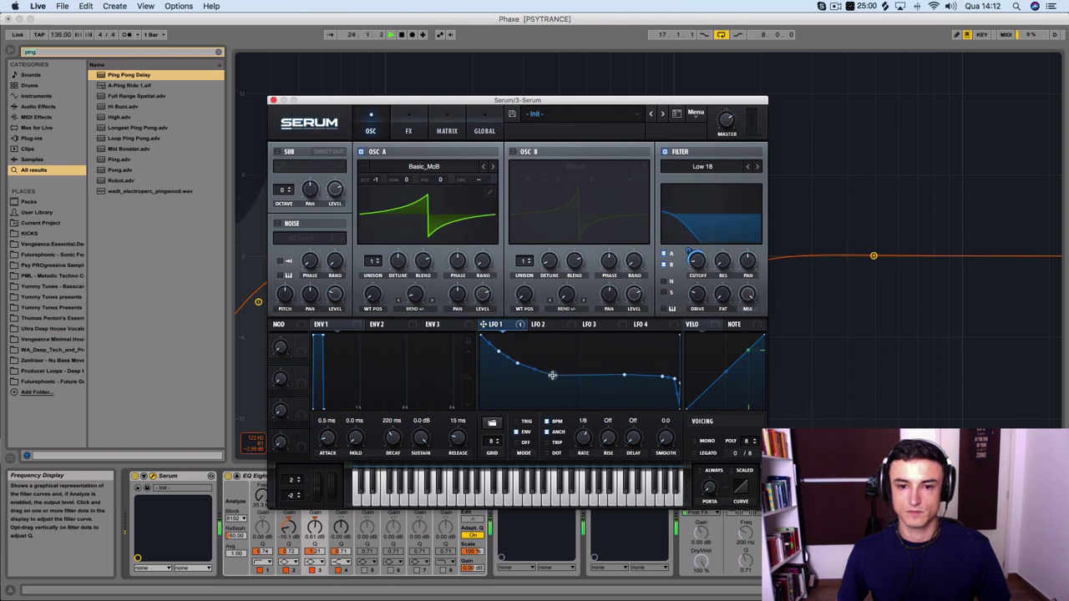
Step: Reshape the middle and end of the LFO 1 curve into a gradual descent with a slight rise near its end, and close Serum
{"action": "left_click_drag", "start_coordinate": [552, 375], "coordinate": [553, 371]}
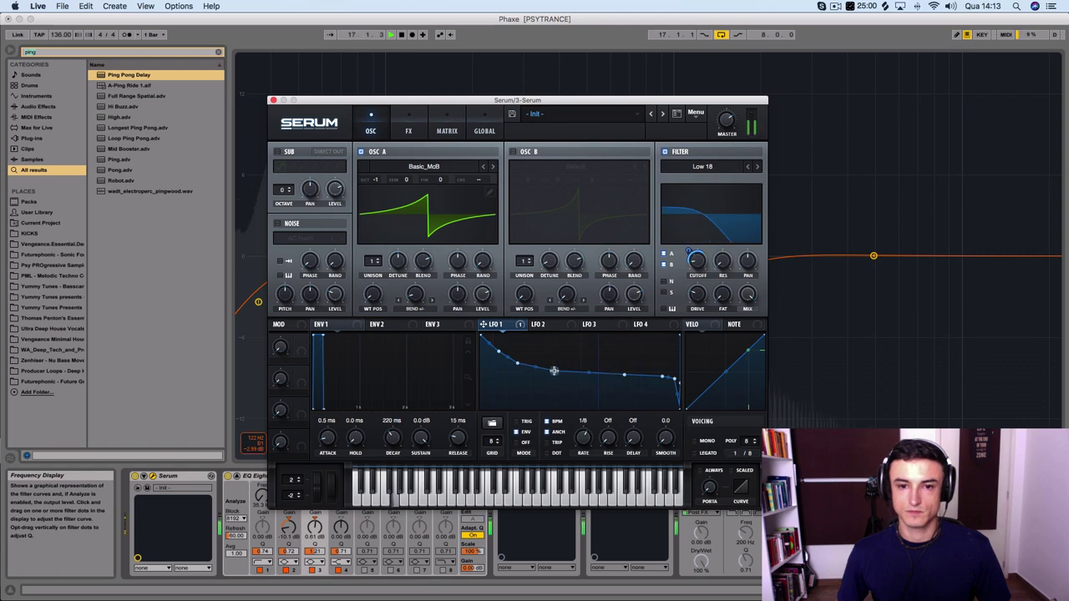
{"action": "left_click_drag", "start_coordinate": [622, 376], "coordinate": [616, 370]}
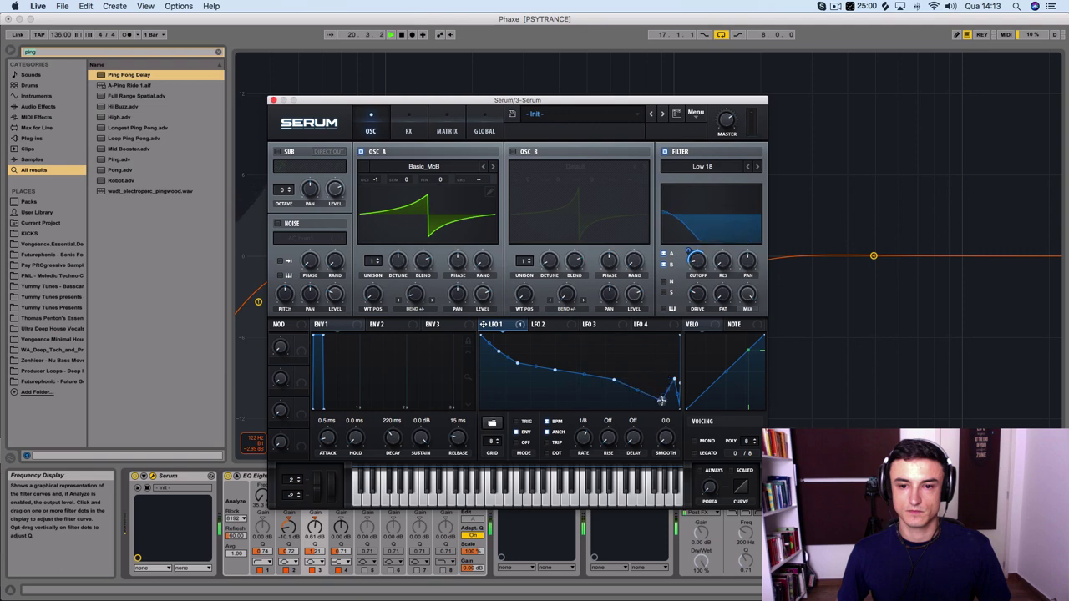
{"action": "left_click_drag", "start_coordinate": [661, 401], "coordinate": [670, 378]}
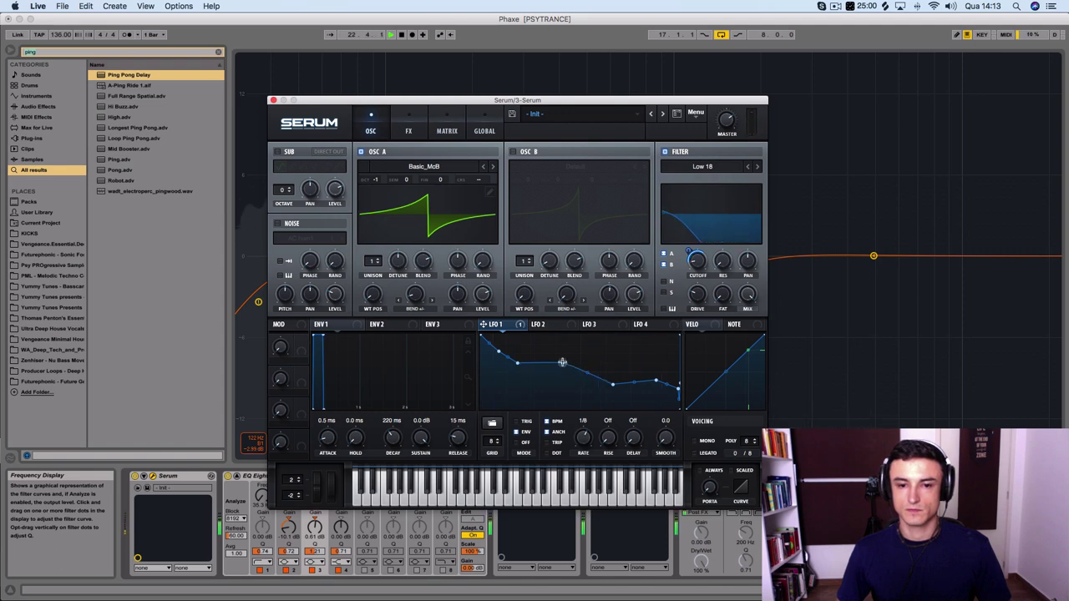
{"action": "left_click_drag", "start_coordinate": [563, 365], "coordinate": [563, 373]}
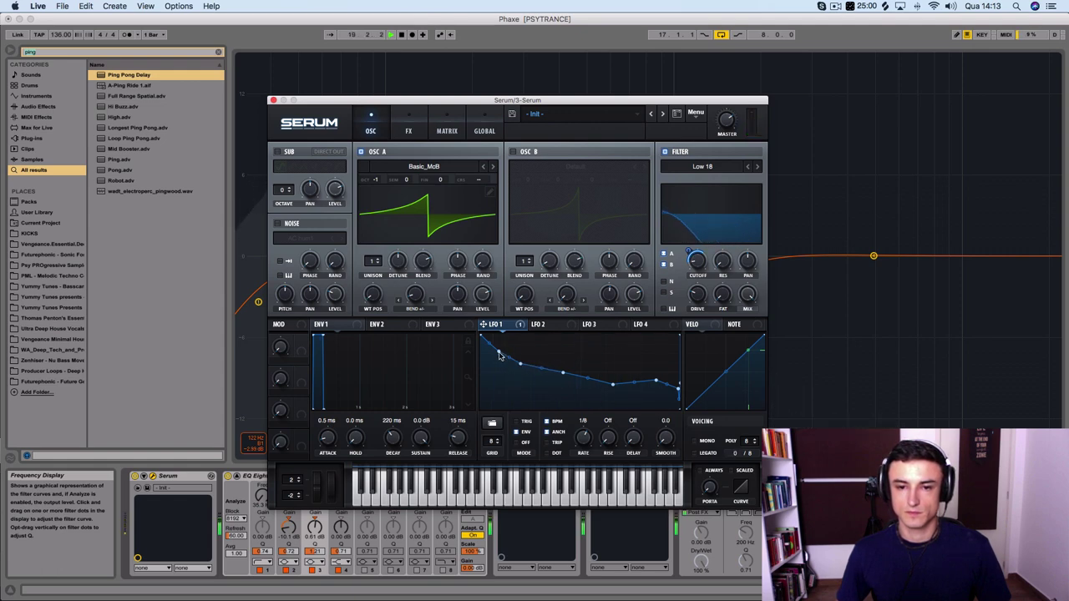
{"action": "mouse_move", "coordinate": [699, 299]}
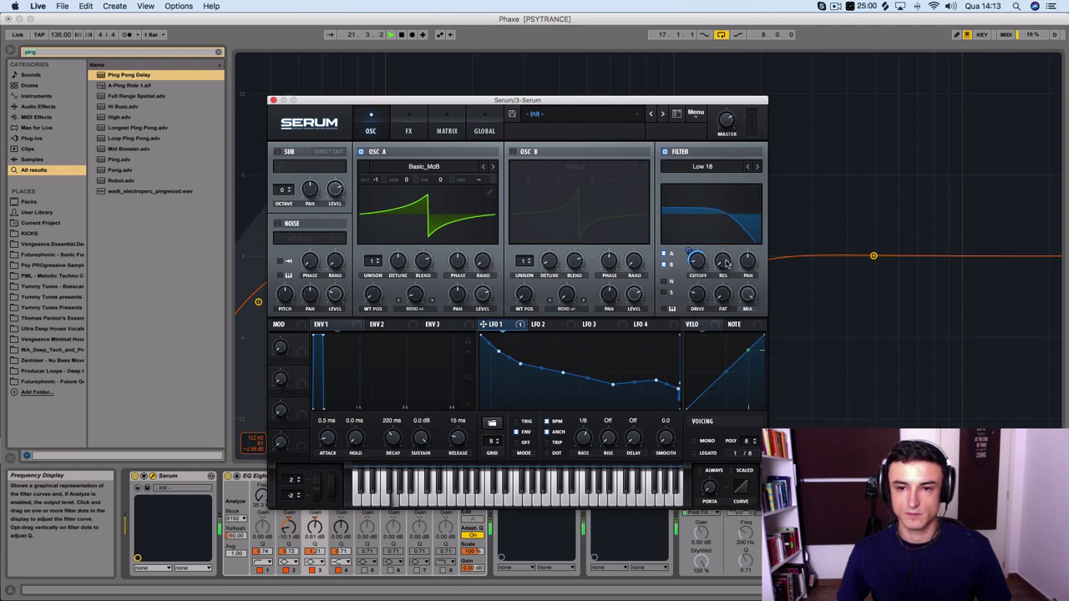
{"action": "mouse_move", "coordinate": [690, 248]}
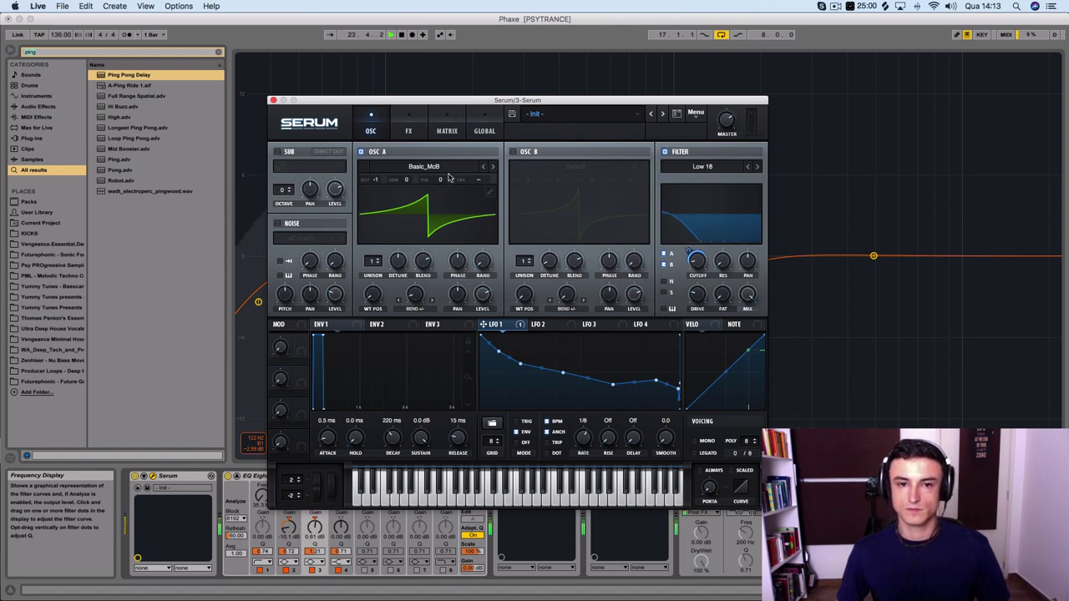
{"action": "mouse_move", "coordinate": [377, 178]}
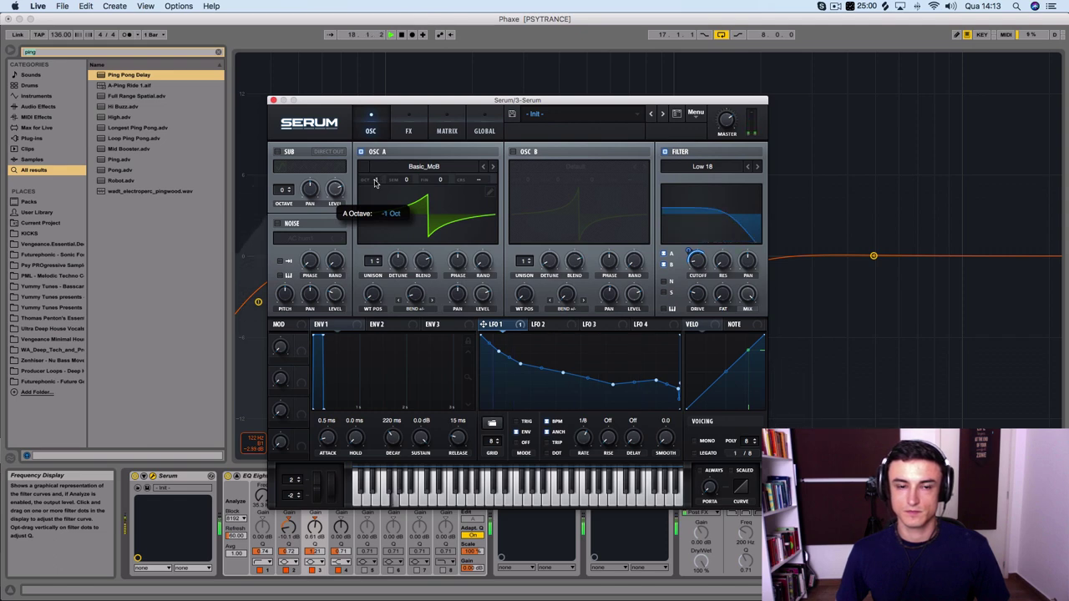
{"action": "left_click", "coordinate": [272, 100]}
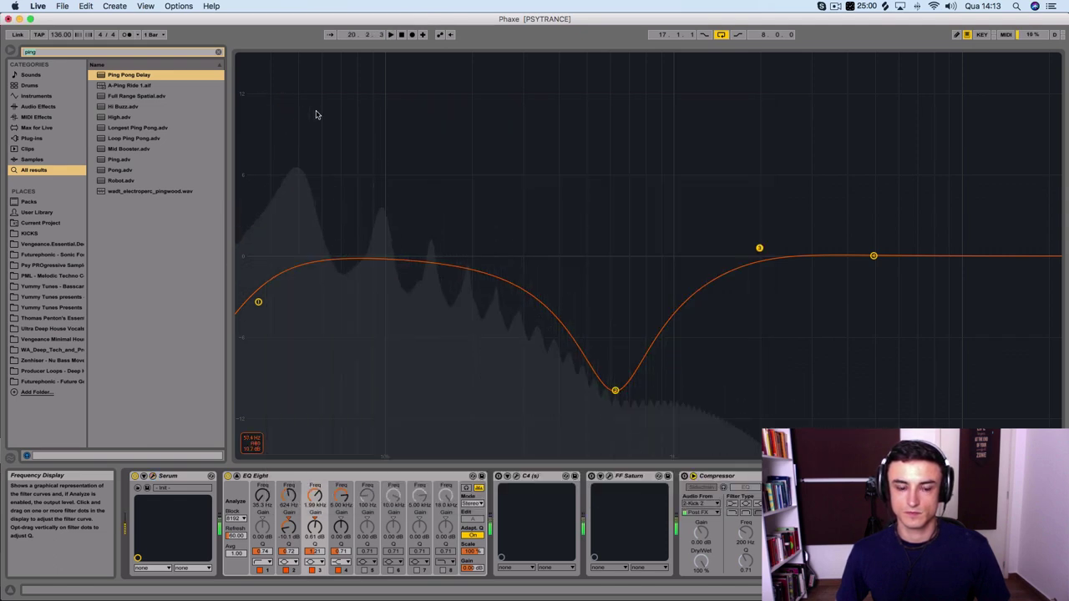
Step: Return to the arrangement, enable the C4 multiband processor on the 3 Serum track and audition the bass with its window open
{"action": "key", "text": "Tab"}
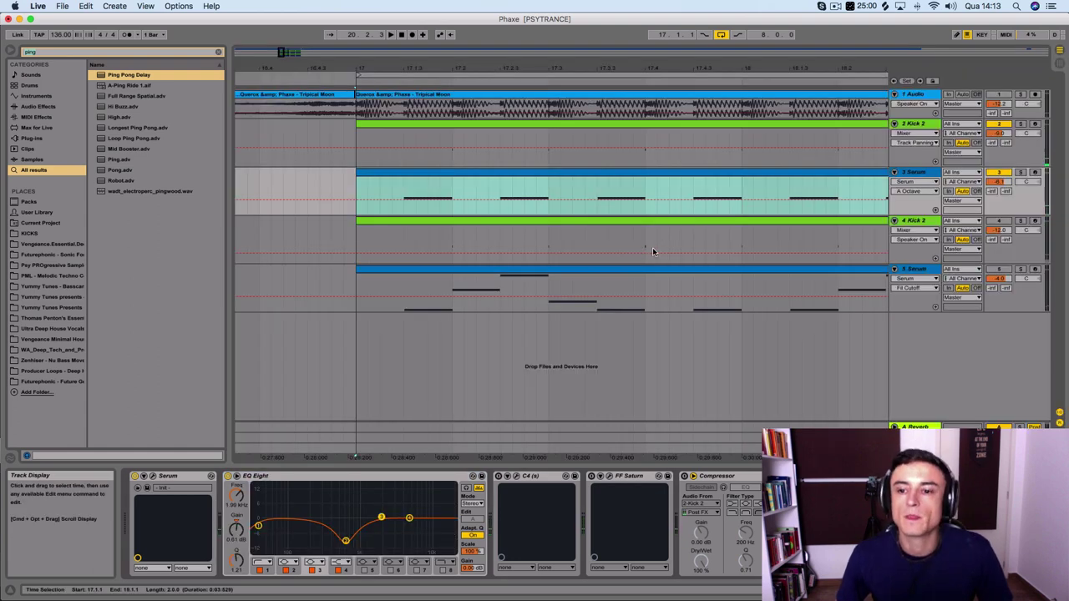
{"action": "left_click", "coordinate": [509, 477]}
{"action": "left_click", "coordinate": [518, 477]}
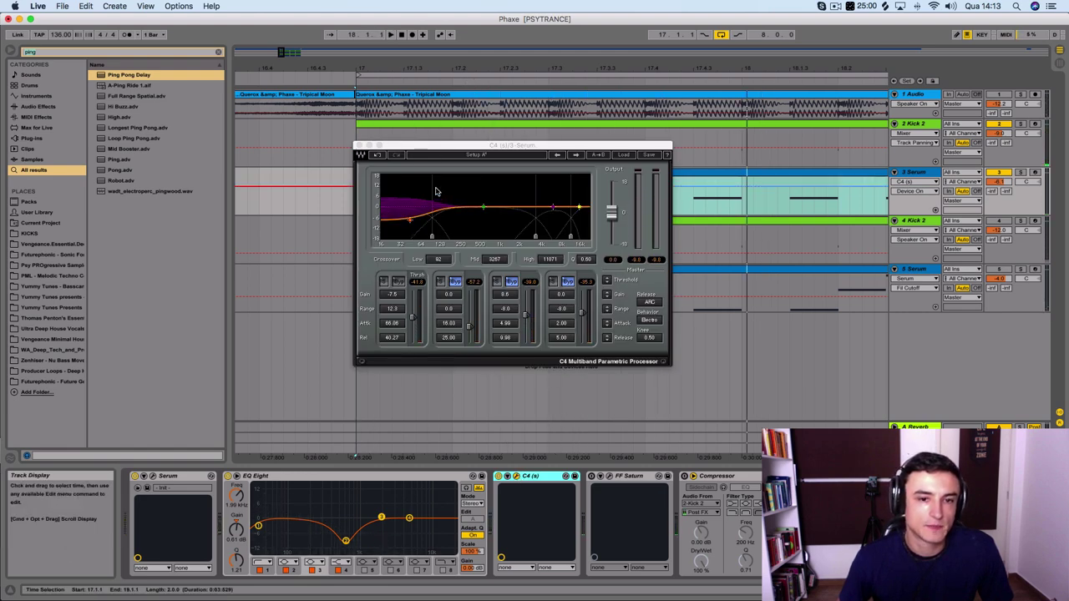
{"action": "key", "text": "space"}
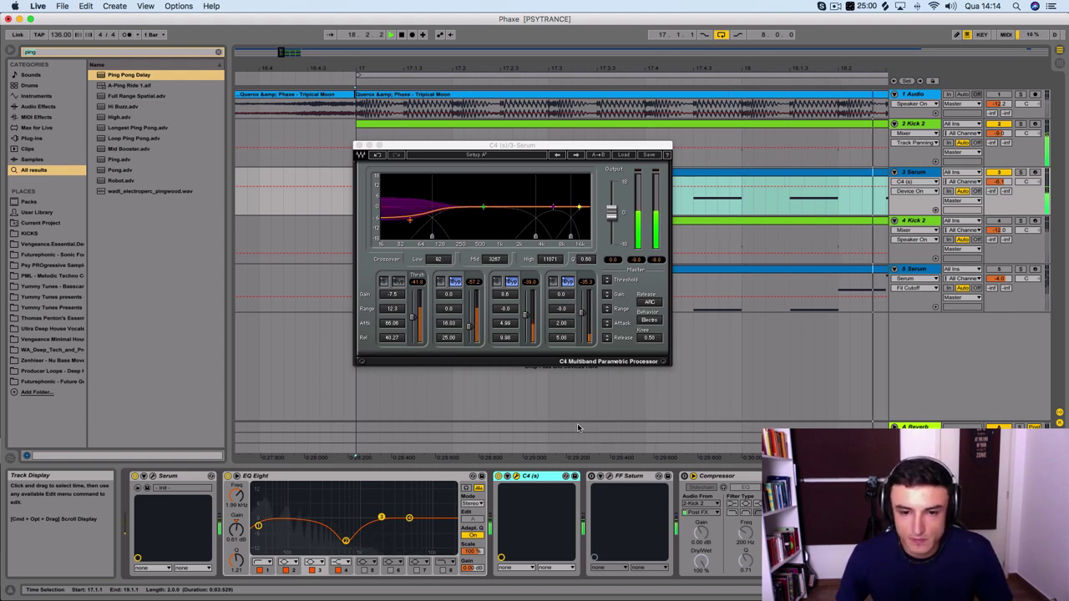
Step: Enable FF Saturn on the 3 Serum track, open its window and move it clear of the centre
{"action": "left_click", "coordinate": [657, 490]}
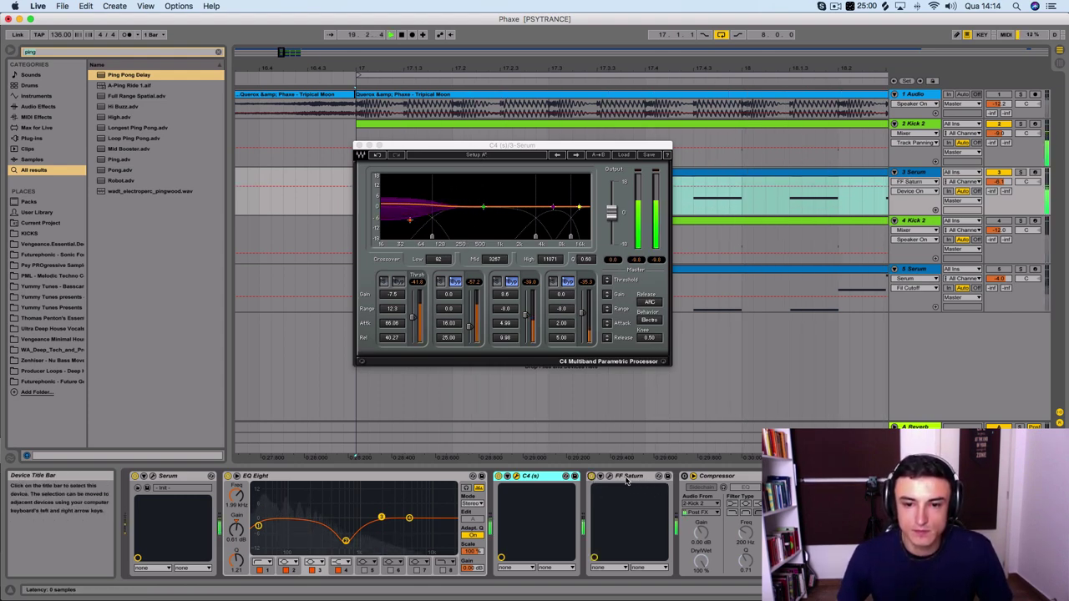
{"action": "double_click", "coordinate": [621, 477]}
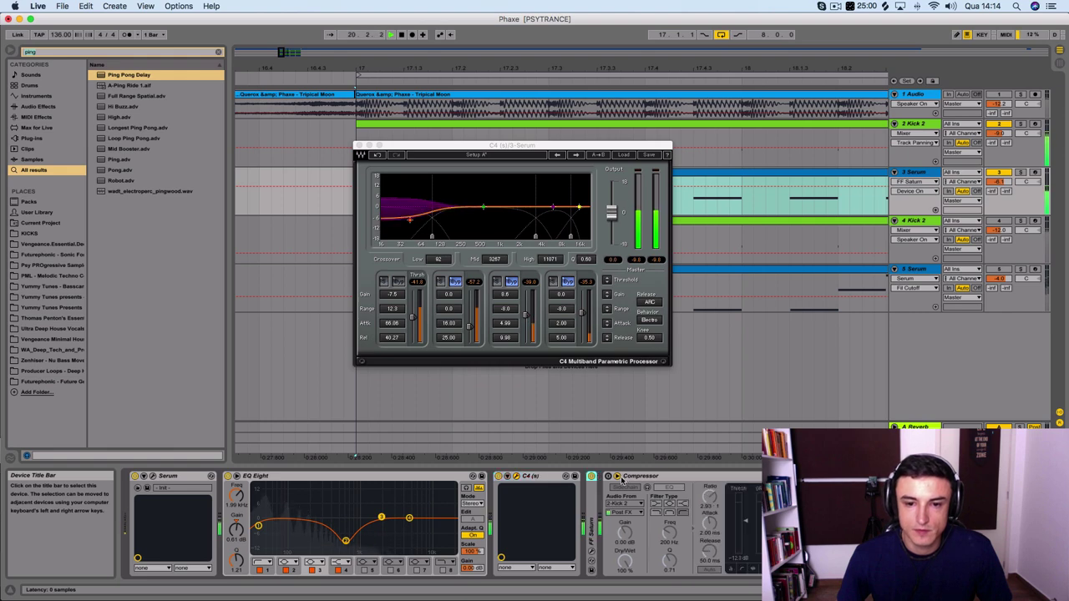
{"action": "double_click", "coordinate": [593, 488]}
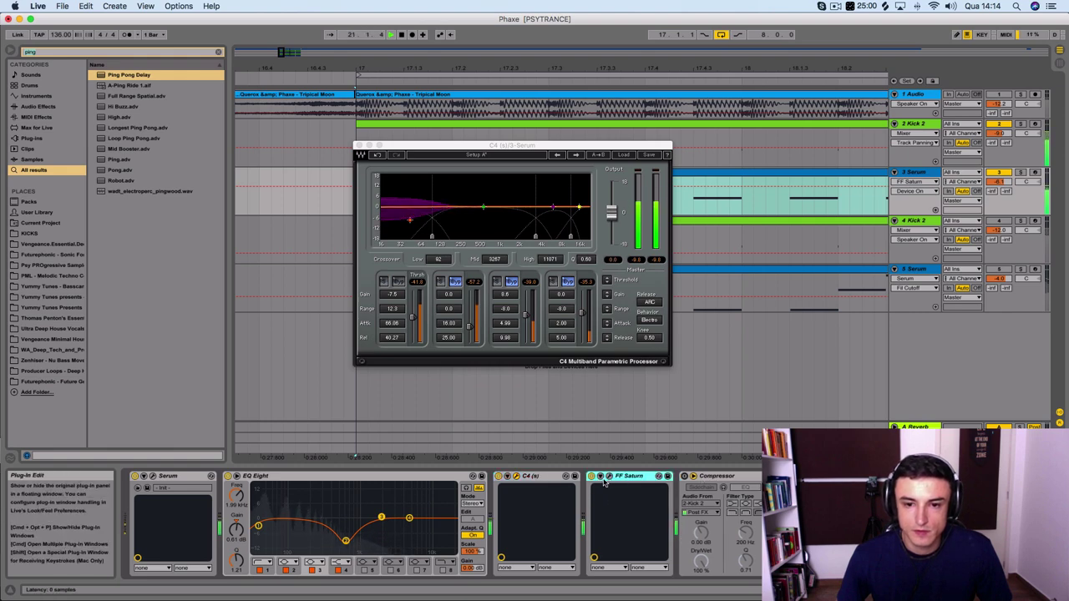
{"action": "left_click", "coordinate": [606, 478]}
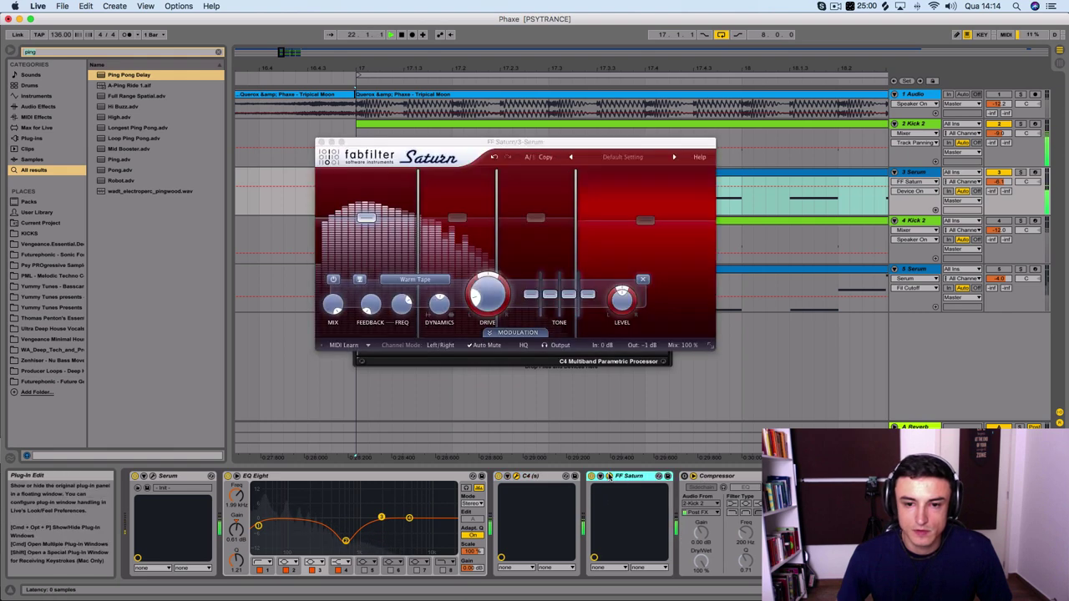
{"action": "left_click", "coordinate": [623, 158]}
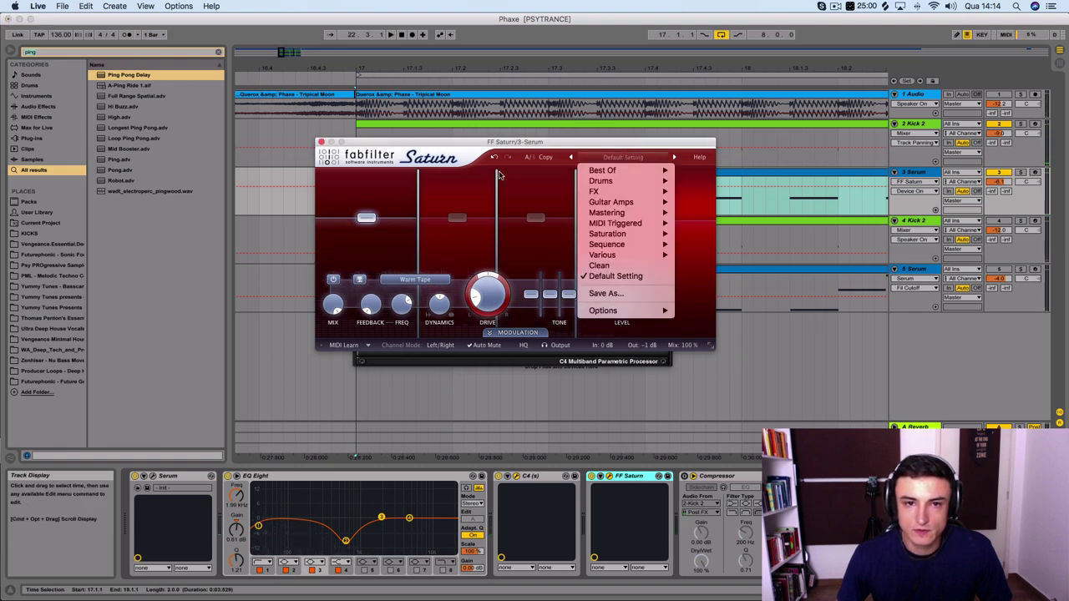
{"action": "left_click_drag", "start_coordinate": [478, 144], "coordinate": [424, 139]}
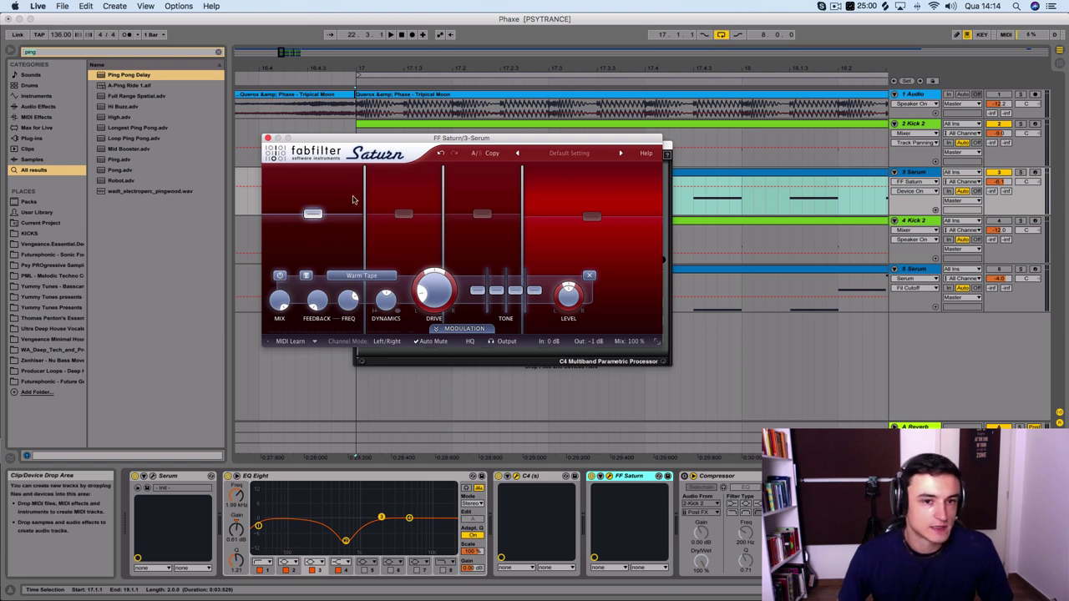
Step: Move Saturn's first crossover slightly lower, the second somewhat above 556 Hz and the third much higher while the loop plays
{"action": "left_click_drag", "start_coordinate": [364, 214], "coordinate": [355, 220]}
{"action": "key", "text": "space"}
{"action": "left_click_drag", "start_coordinate": [442, 215], "coordinate": [455, 218]}
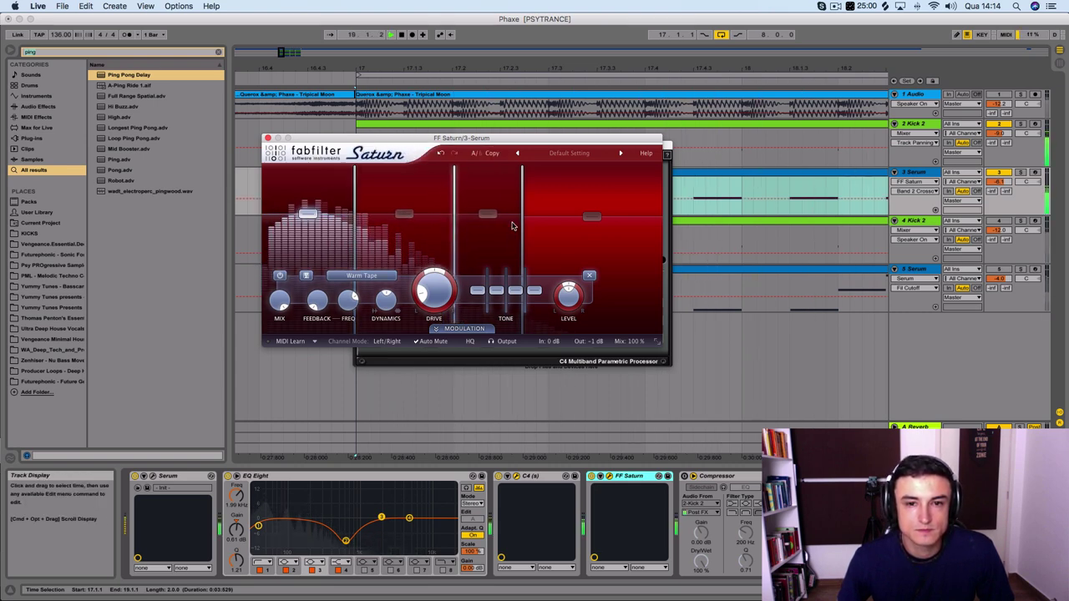
{"action": "left_click_drag", "start_coordinate": [521, 224], "coordinate": [610, 208]}
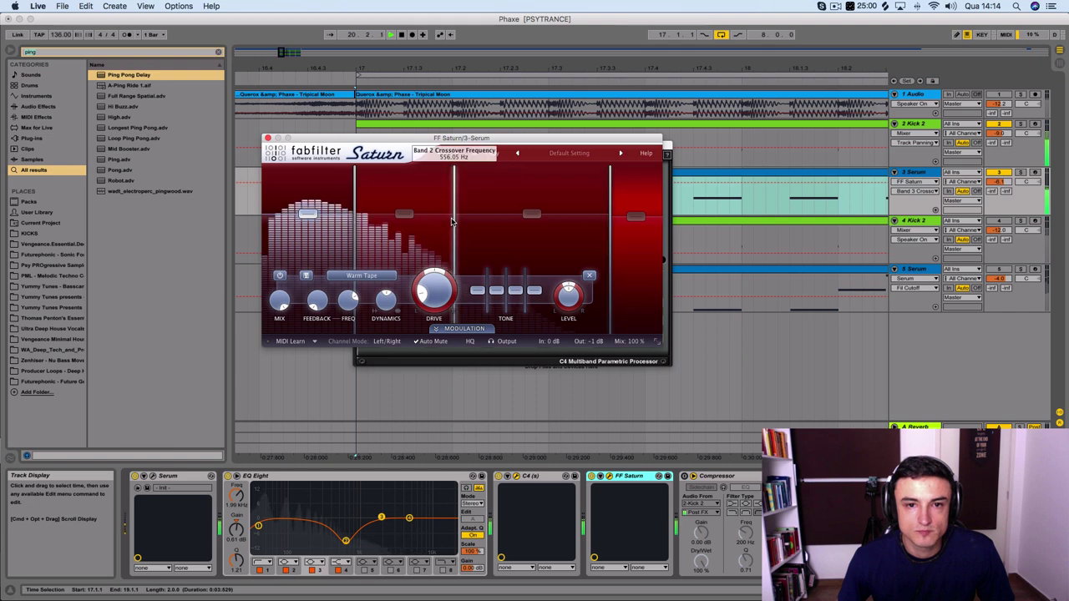
{"action": "left_click_drag", "start_coordinate": [454, 216], "coordinate": [466, 244]}
Step: Raise Saturn's band 2 drive, set band 3's drive to about 91% and compare the bass with the 1 Audio reference
{"action": "left_click_drag", "start_coordinate": [420, 301], "coordinate": [458, 175]}
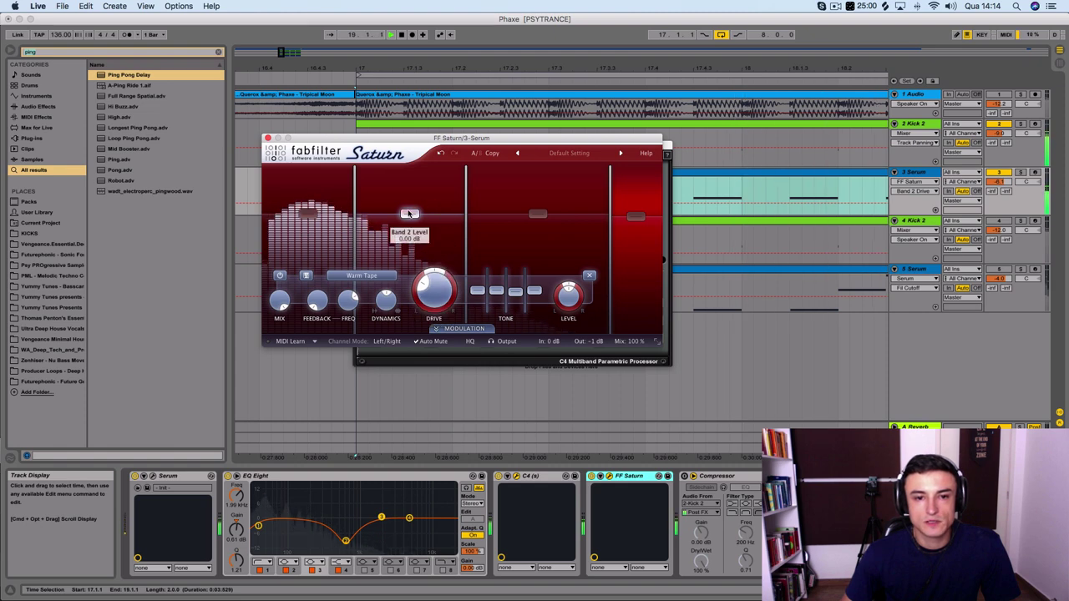
{"action": "left_click", "coordinate": [537, 213]}
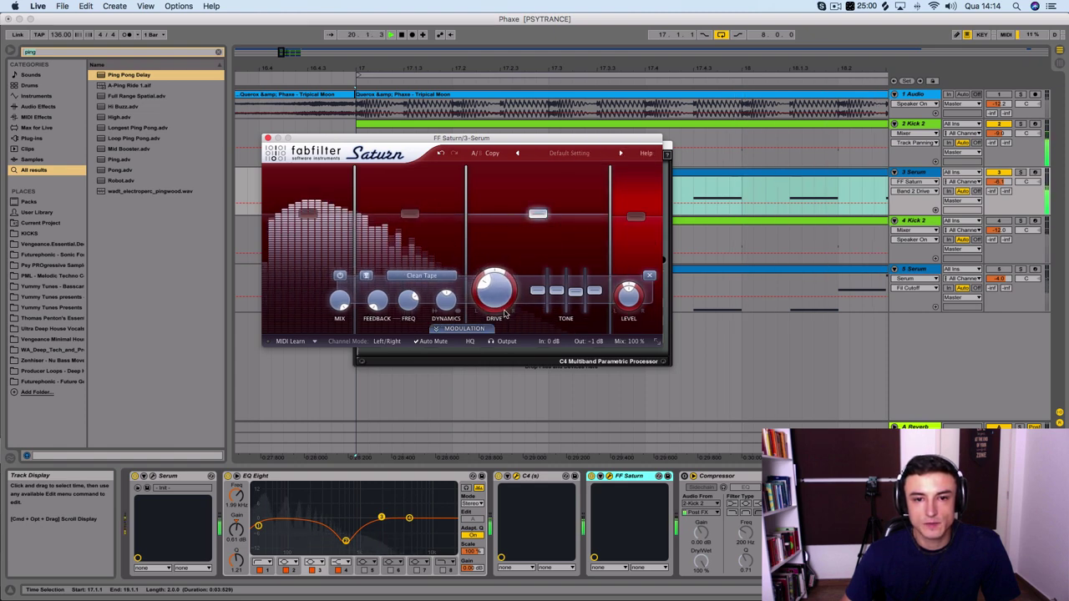
{"action": "left_click_drag", "start_coordinate": [509, 216], "coordinate": [511, 188]}
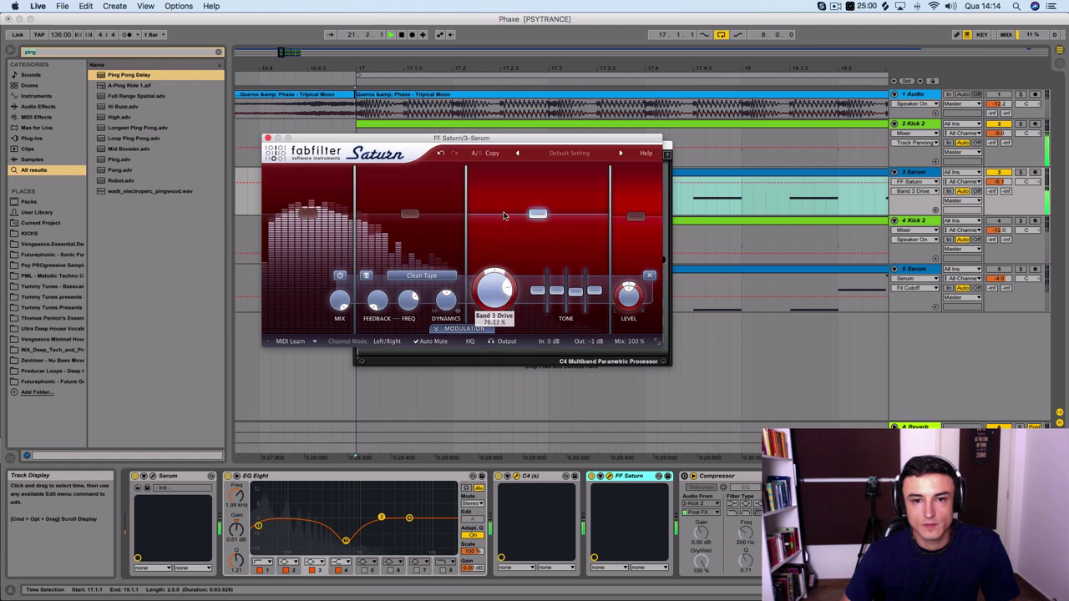
{"action": "scroll", "coordinate": [499, 289], "scroll_direction": "down", "scroll_amount": 5}
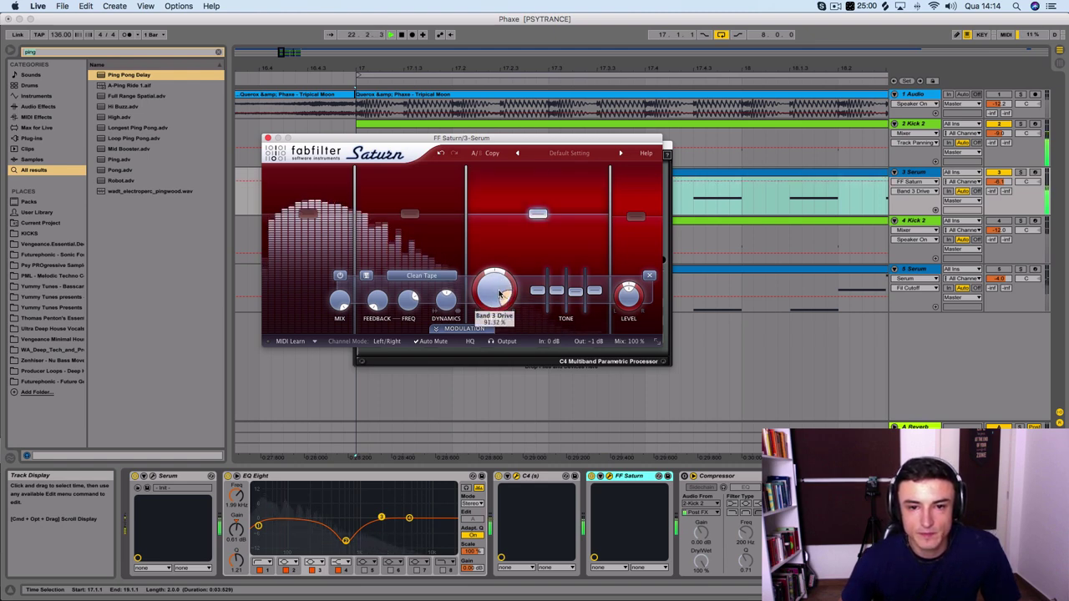
{"action": "scroll", "coordinate": [500, 289], "scroll_direction": "down", "scroll_amount": 1}
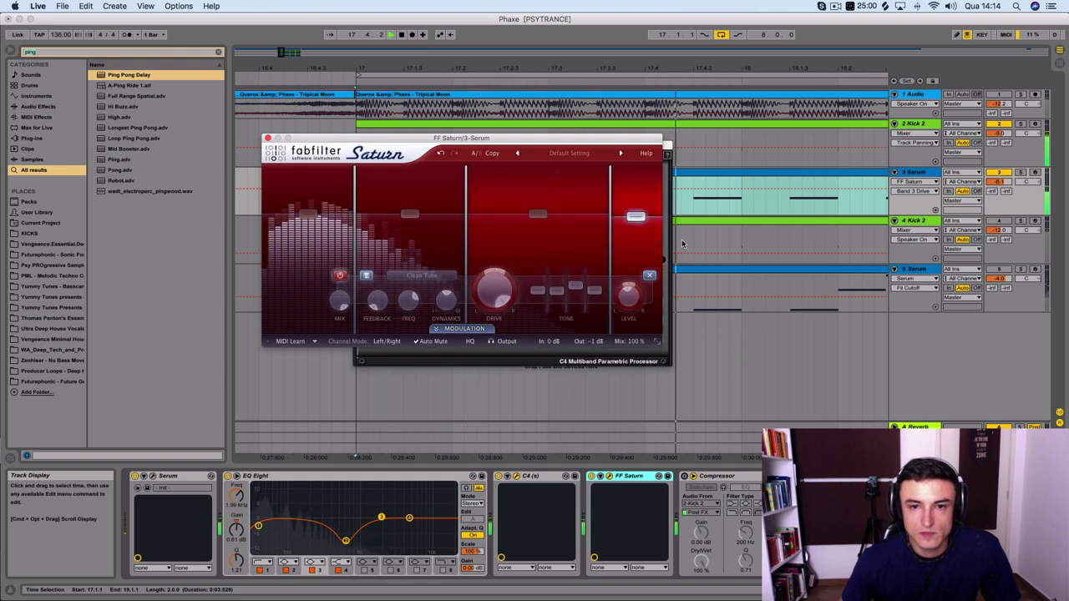
{"action": "mouse_move", "coordinate": [641, 249]}
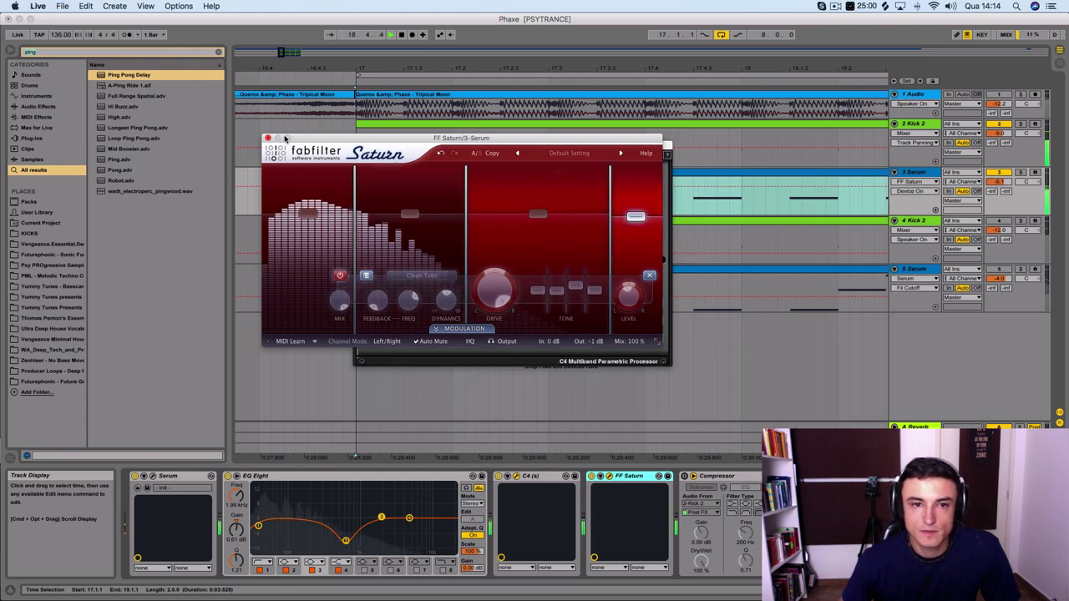
{"action": "left_click", "coordinate": [1021, 96]}
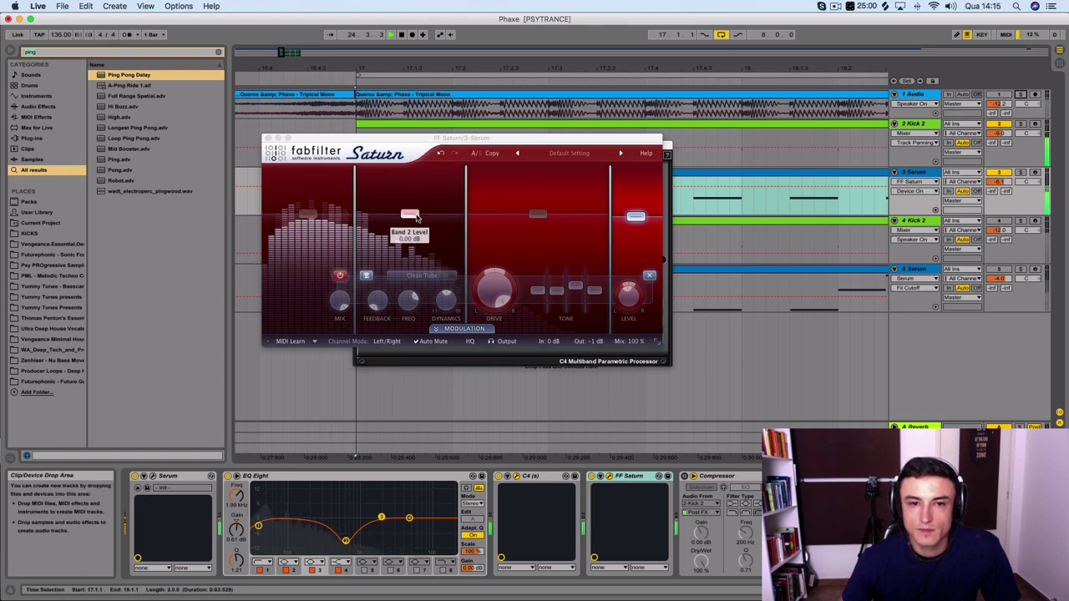
Step: Lower Saturn's band 2 level to about -4 dB, audition its Bass tone control and raise its drive to about 84%
{"action": "left_click_drag", "start_coordinate": [410, 214], "coordinate": [420, 218]}
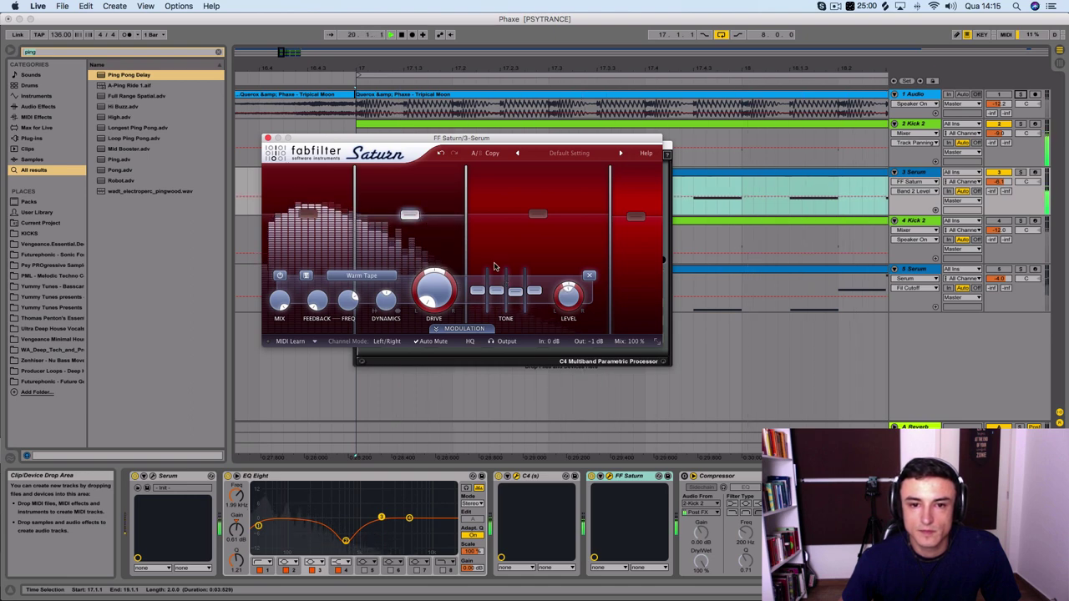
{"action": "left_click_drag", "start_coordinate": [478, 291], "coordinate": [499, 298]}
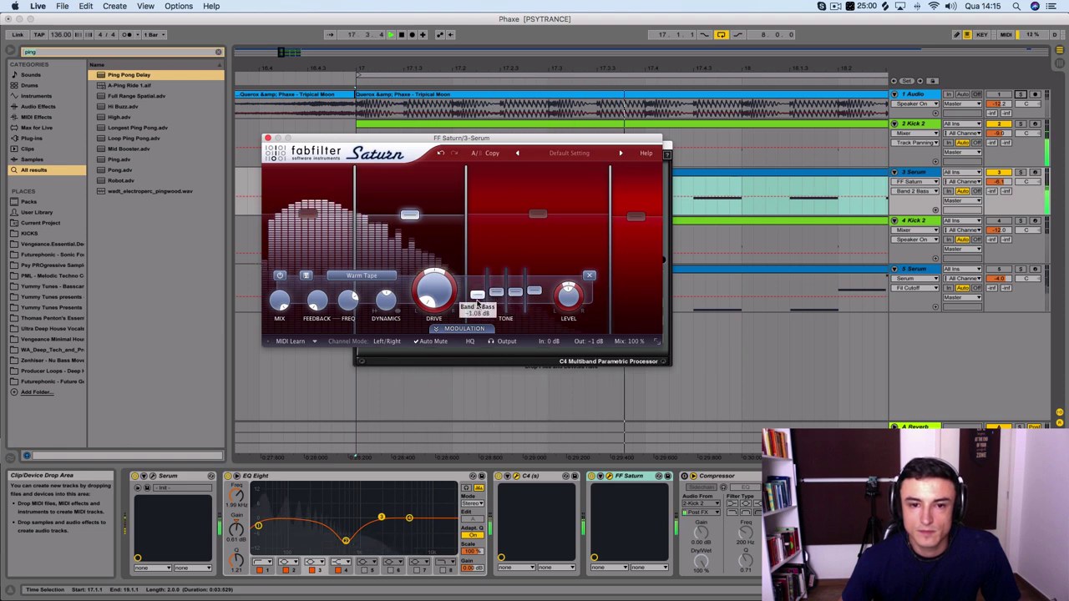
{"action": "left_click_drag", "start_coordinate": [409, 215], "coordinate": [410, 222]}
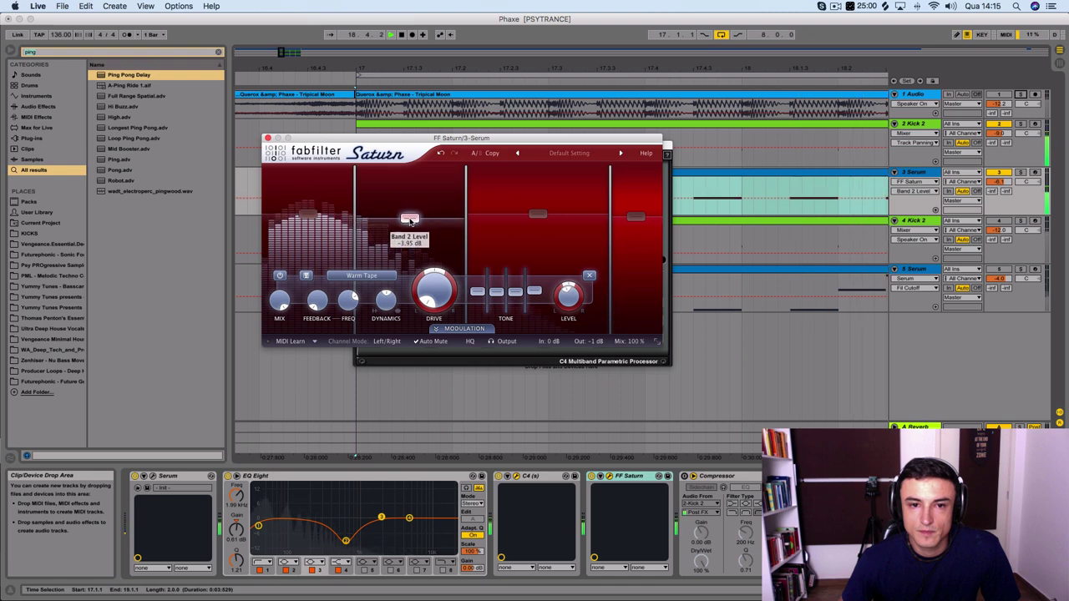
{"action": "left_click_drag", "start_coordinate": [434, 286], "coordinate": [434, 193]}
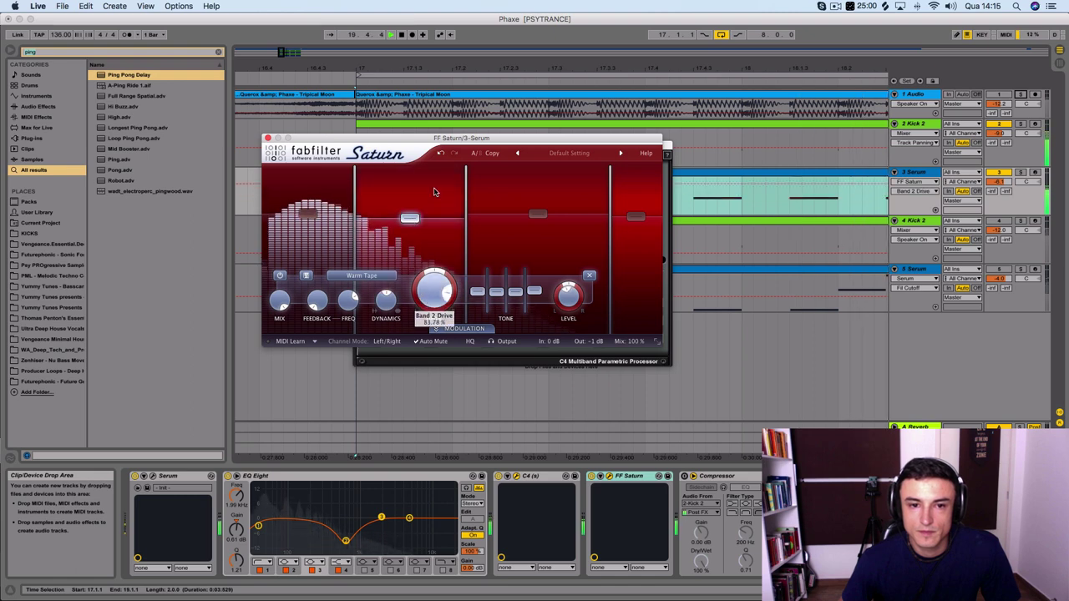
Step: Switch Saturn's band 2 saturation style to Clean Tube and readjust its drive by ear while the loop plays
{"action": "left_click", "coordinate": [382, 277]}
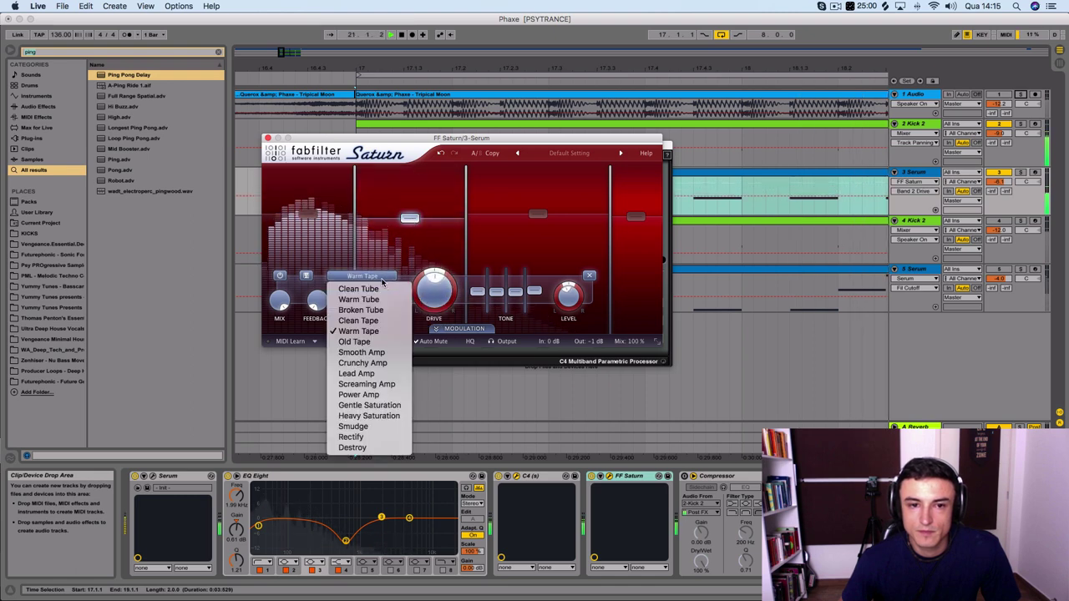
{"action": "left_click", "coordinate": [384, 288]}
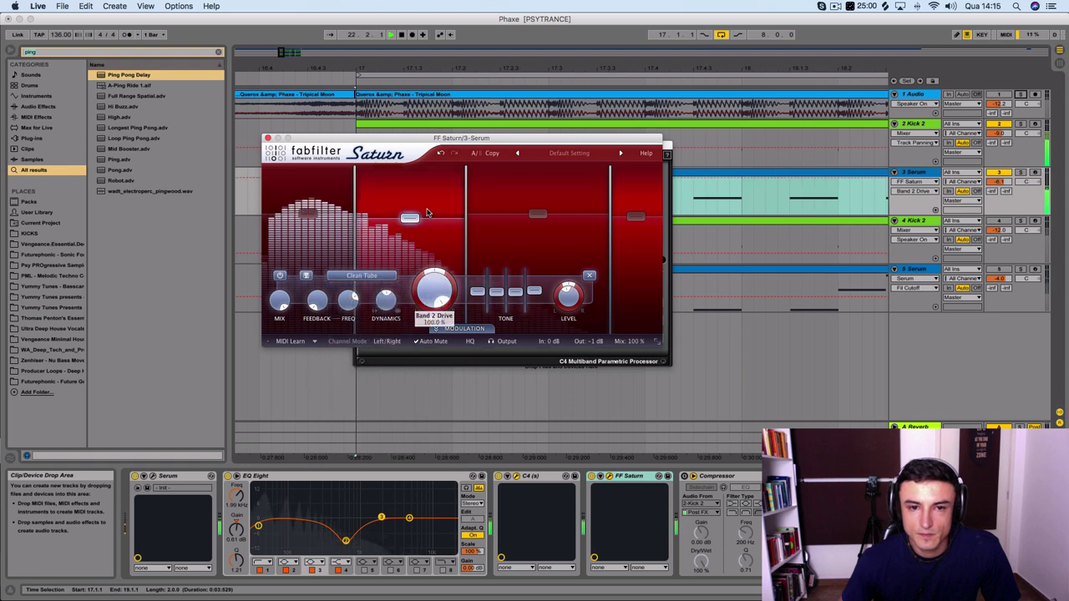
{"action": "left_click_drag", "start_coordinate": [426, 213], "coordinate": [431, 317]}
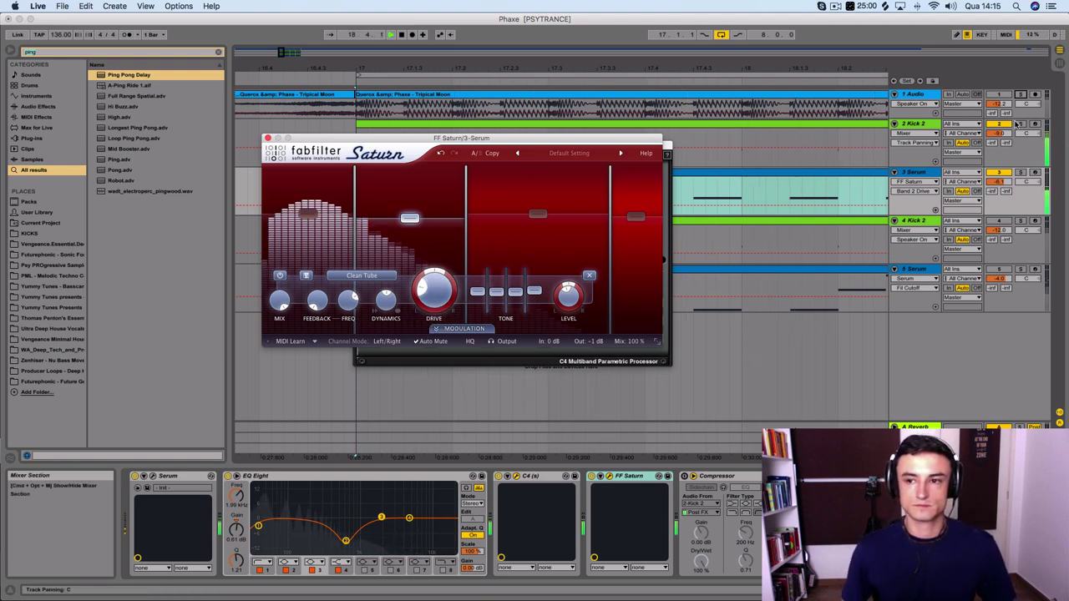
{"action": "left_click", "coordinate": [1019, 124]}
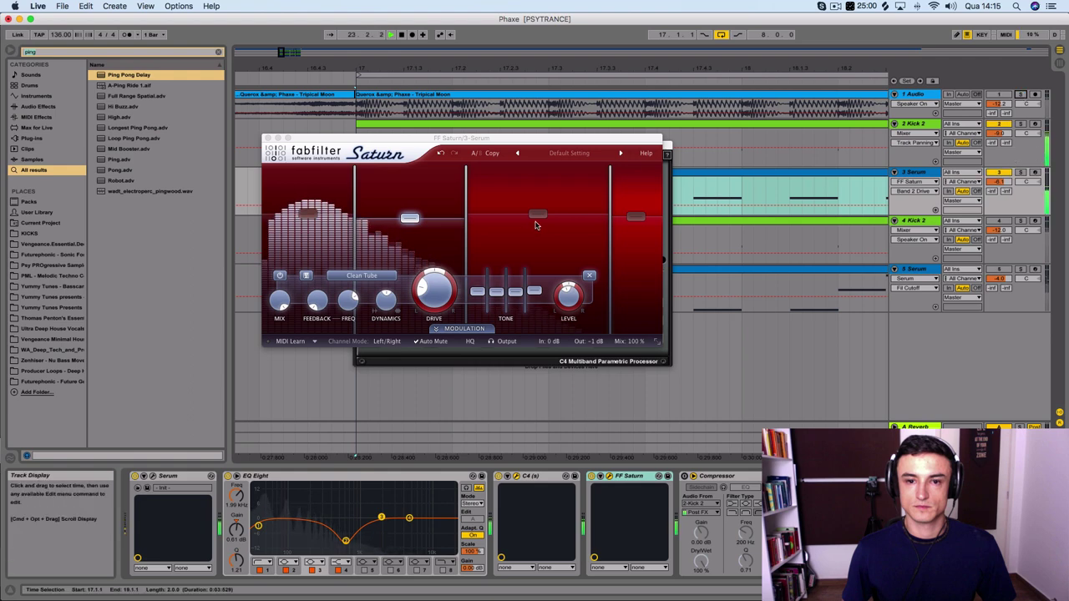
Step: Fine-tune Saturn's band 3 drive and its treble, mid and bass tone, comparing against the 1 Audio reference
{"action": "left_click", "coordinate": [537, 216]}
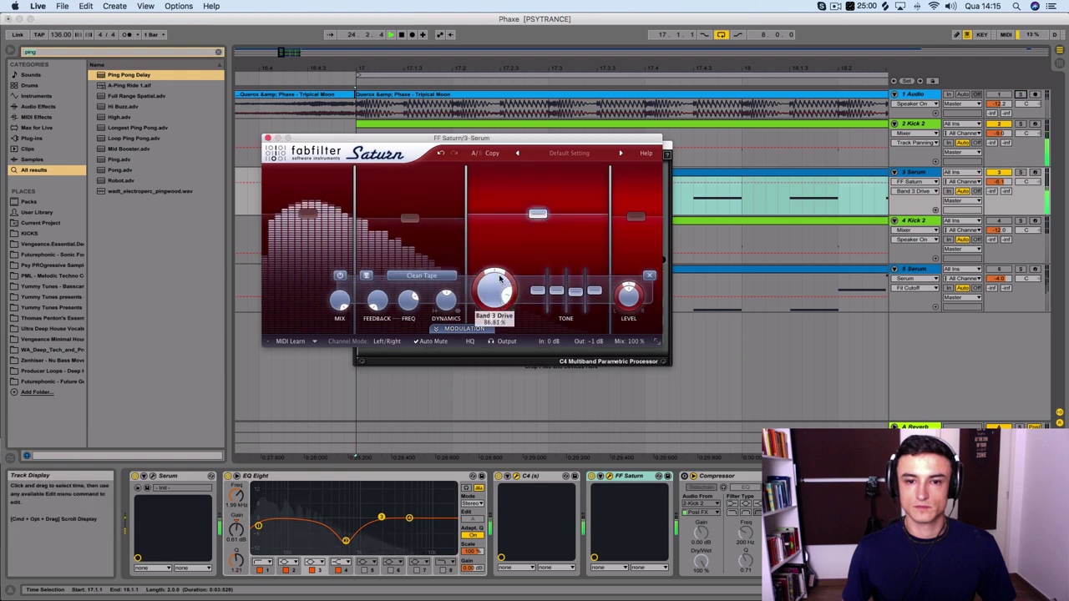
{"action": "left_click_drag", "start_coordinate": [576, 294], "coordinate": [577, 289]}
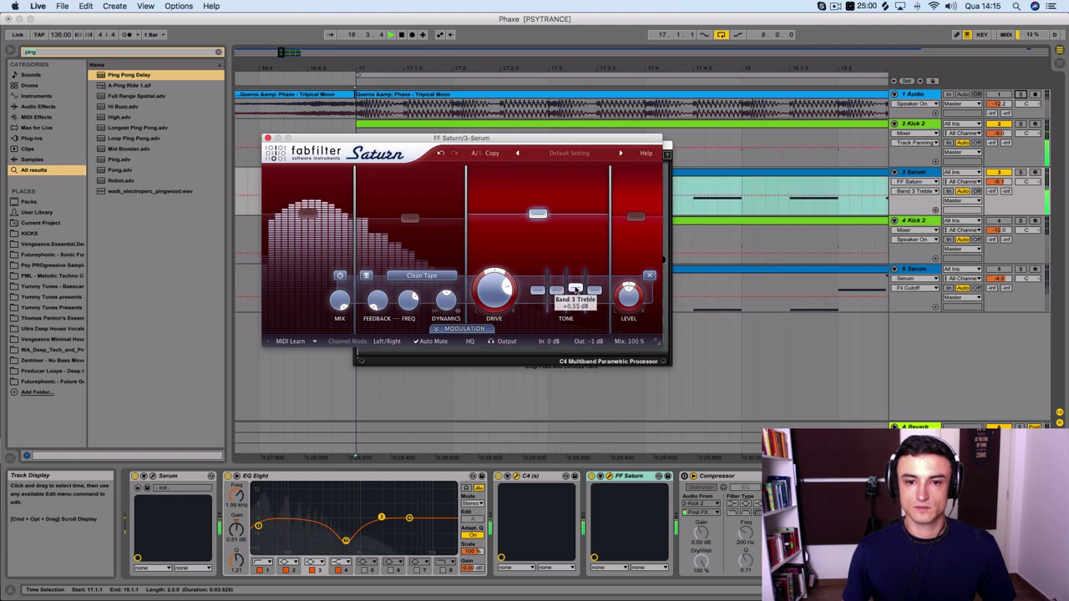
{"action": "left_click", "coordinate": [1024, 96]}
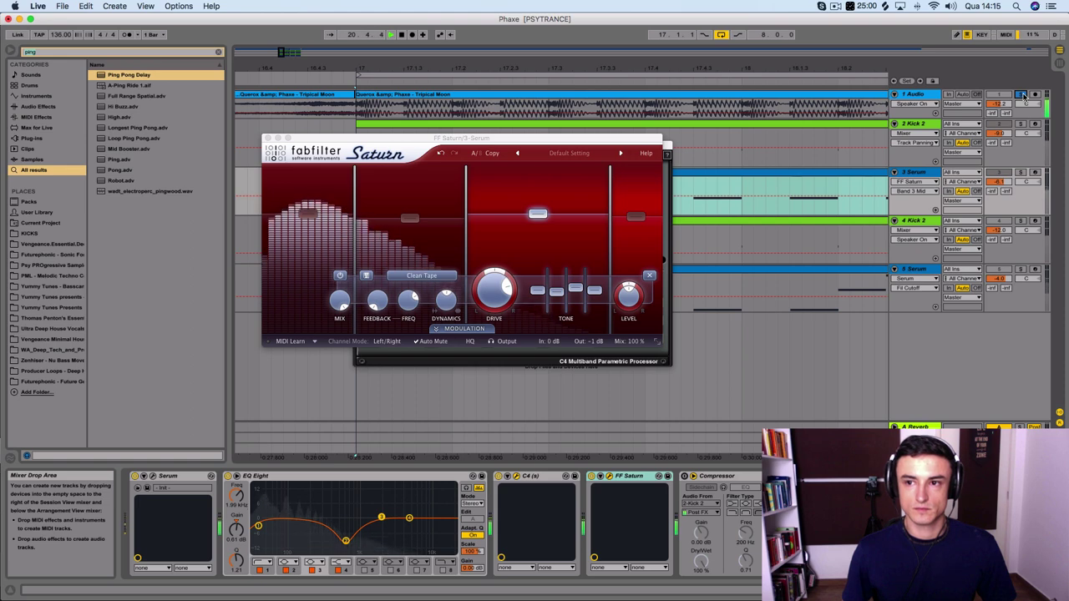
{"action": "double_click", "coordinate": [575, 289]}
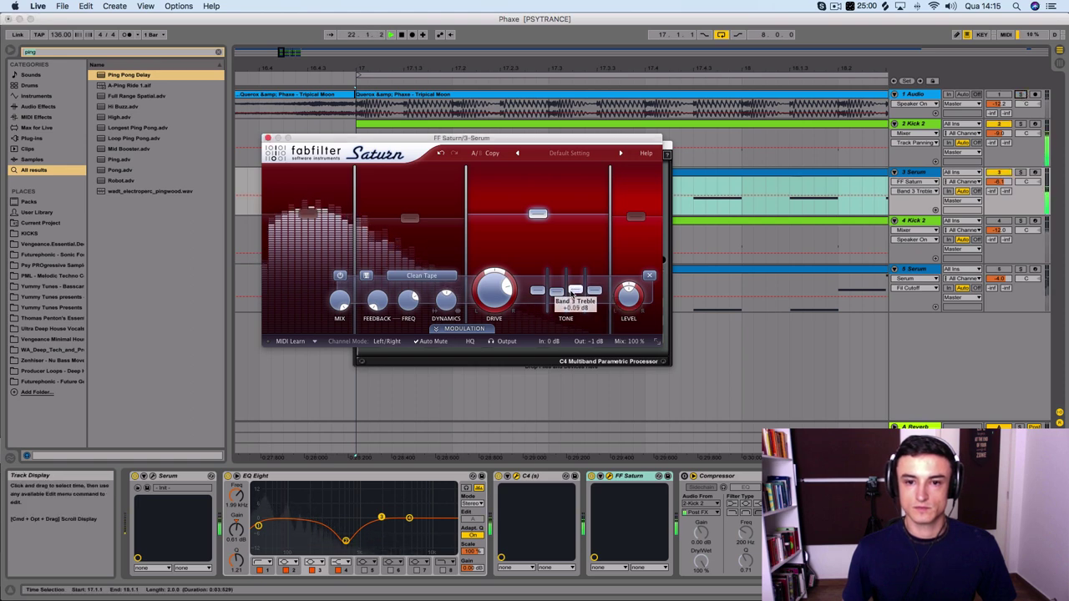
{"action": "left_click_drag", "start_coordinate": [559, 297], "coordinate": [549, 294]}
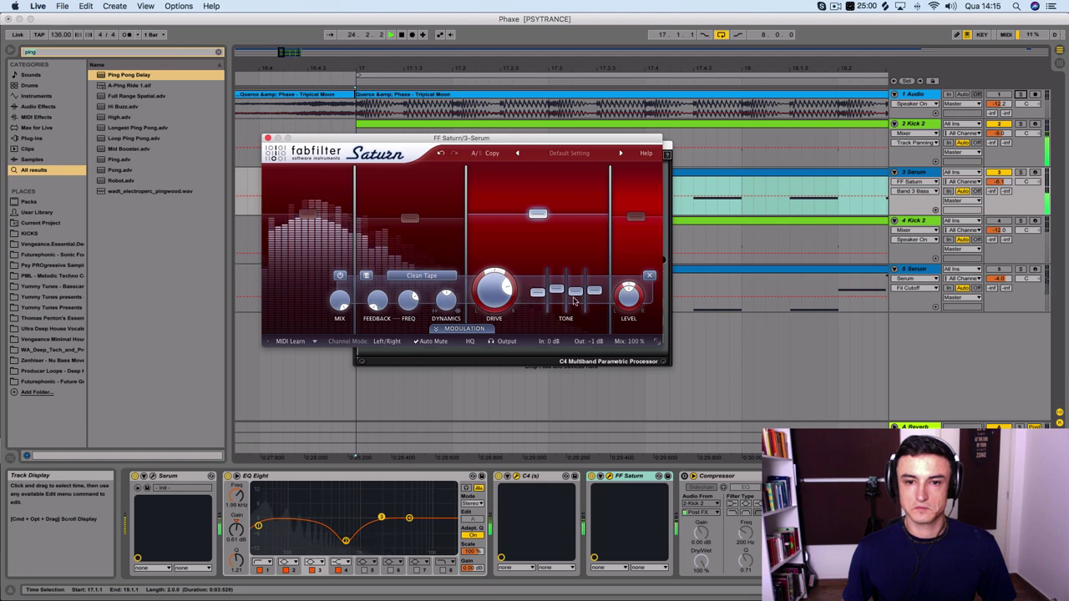
Step: Close the Saturn and C4 windows and enable the sidechain Compressor at the end of the 3 Serum chain
{"action": "left_click", "coordinate": [267, 138]}
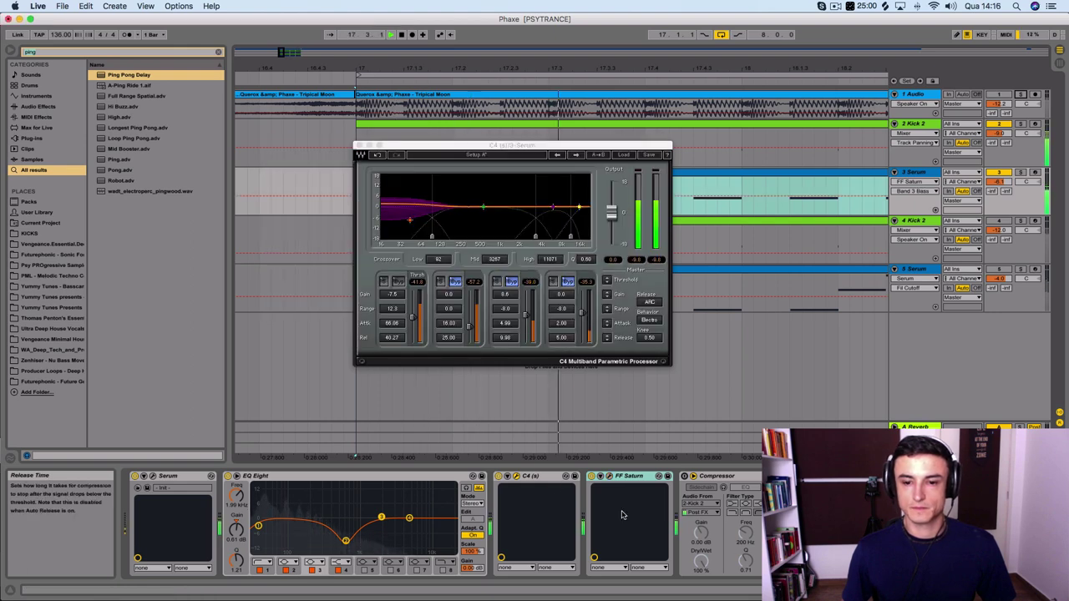
{"action": "left_click", "coordinate": [516, 477]}
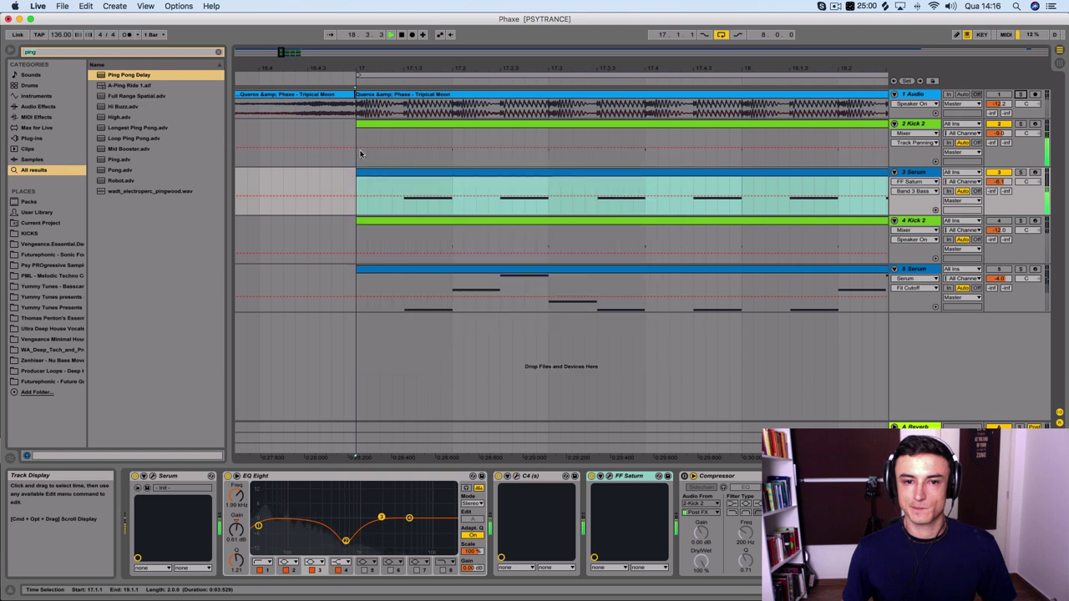
{"action": "left_click", "coordinate": [534, 481]}
{"action": "left_click", "coordinate": [616, 478]}
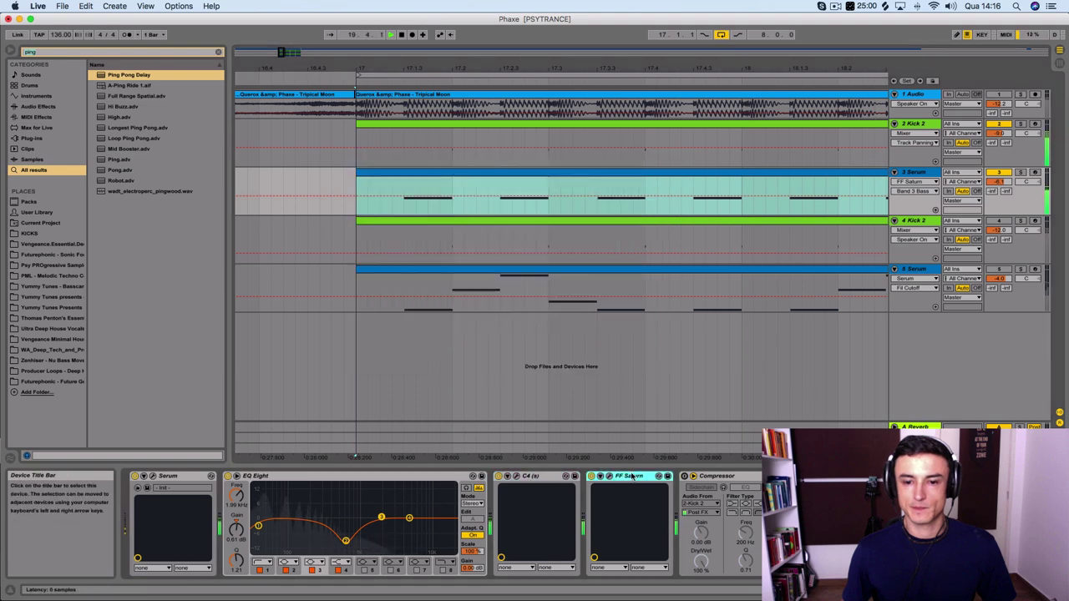
{"action": "left_click", "coordinate": [698, 480]}
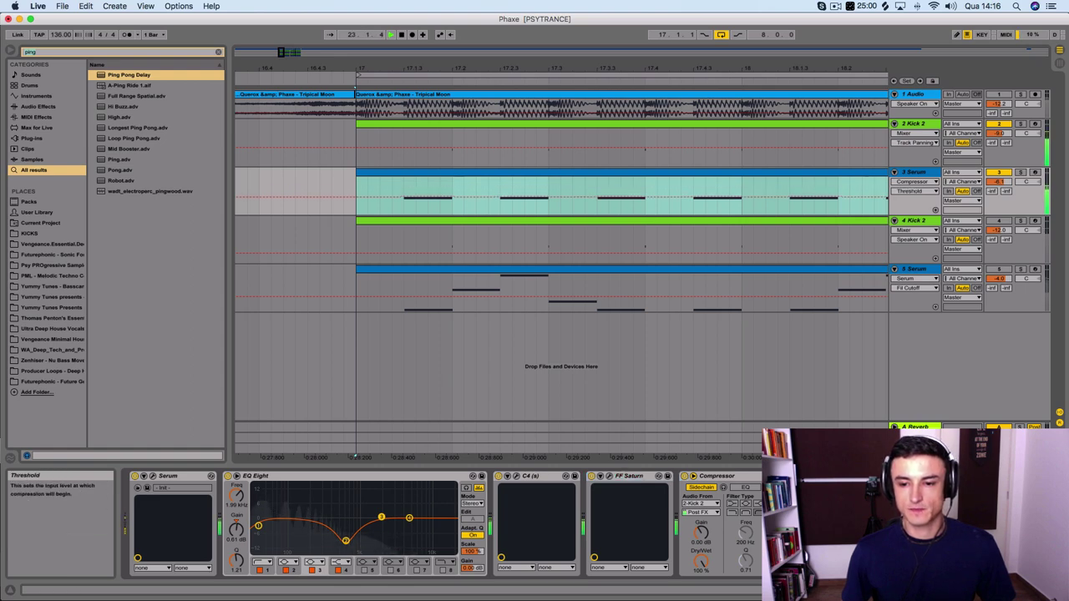
Step: Raise the 3 Serum track's volume to -5.0 dB in the mixer, then compare it in the arrangement with the 1 Audio reference
{"action": "key", "text": "space"}
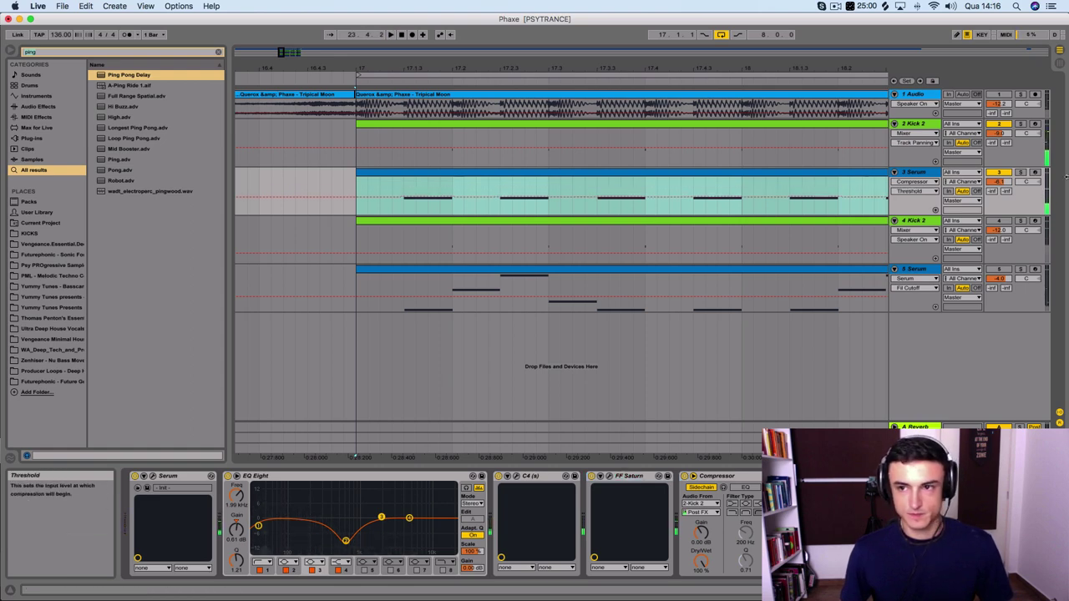
{"action": "key", "text": "space"}
{"action": "key", "text": "Tab"}
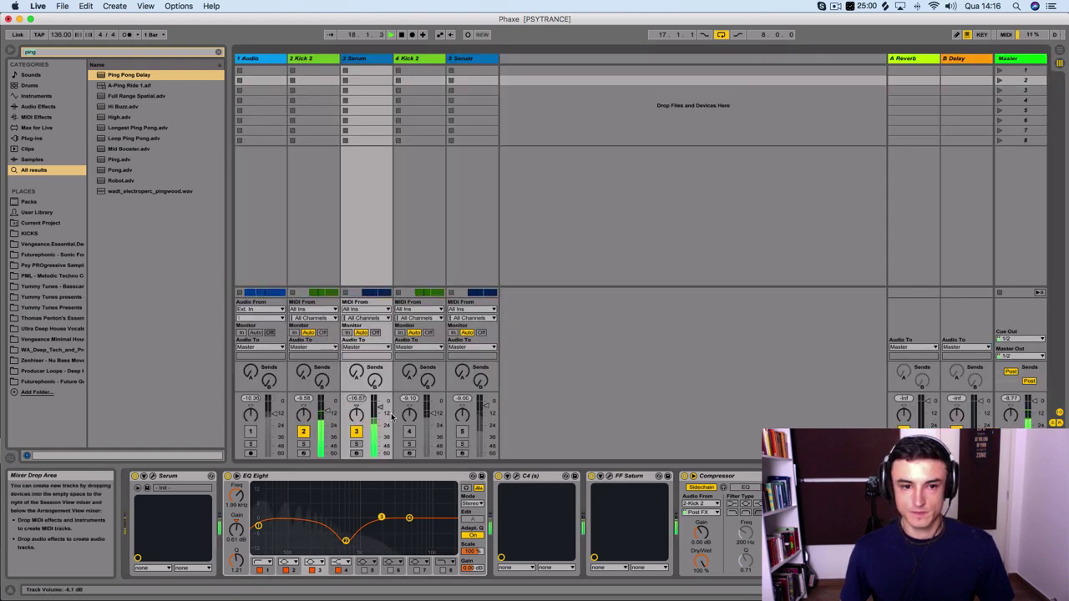
{"action": "left_click_drag", "start_coordinate": [384, 414], "coordinate": [382, 410]}
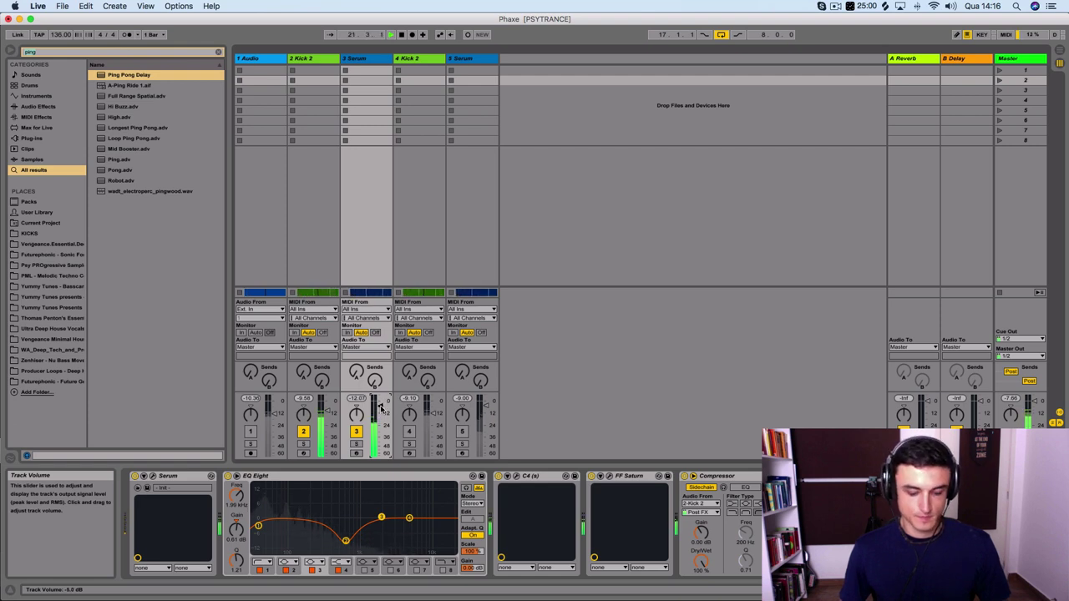
{"action": "left_click", "coordinate": [916, 100]}
{"action": "left_click", "coordinate": [1059, 50]}
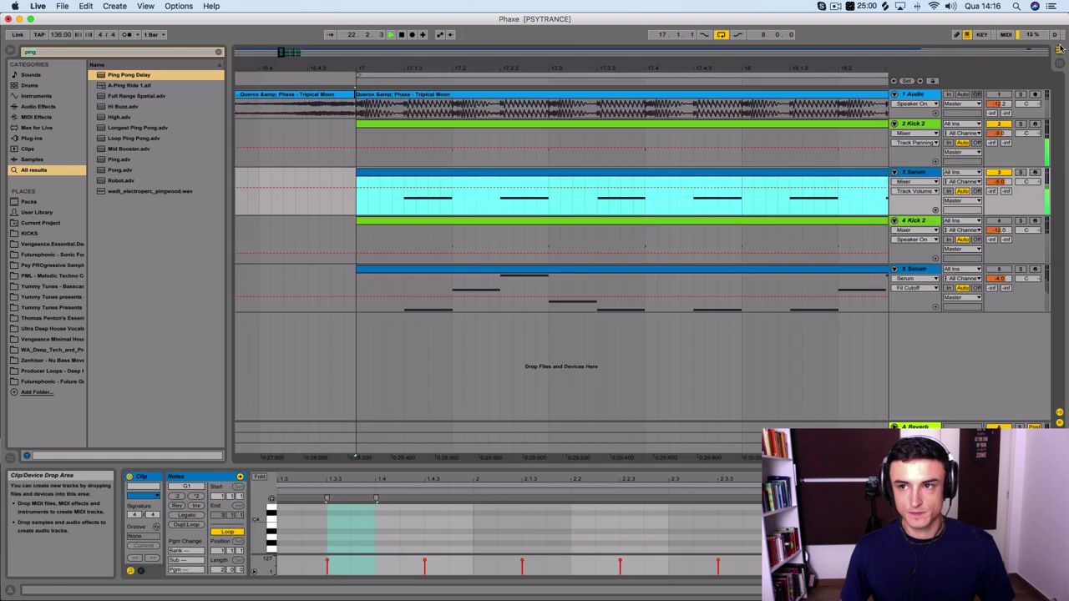
{"action": "left_click", "coordinate": [1020, 97]}
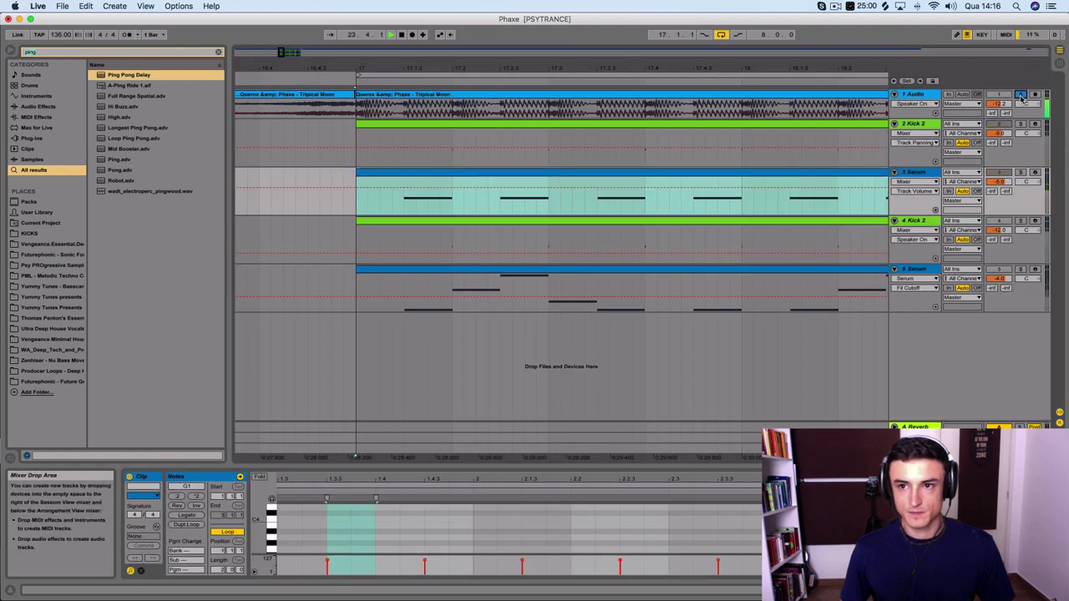
{"action": "left_click", "coordinate": [1020, 97]}
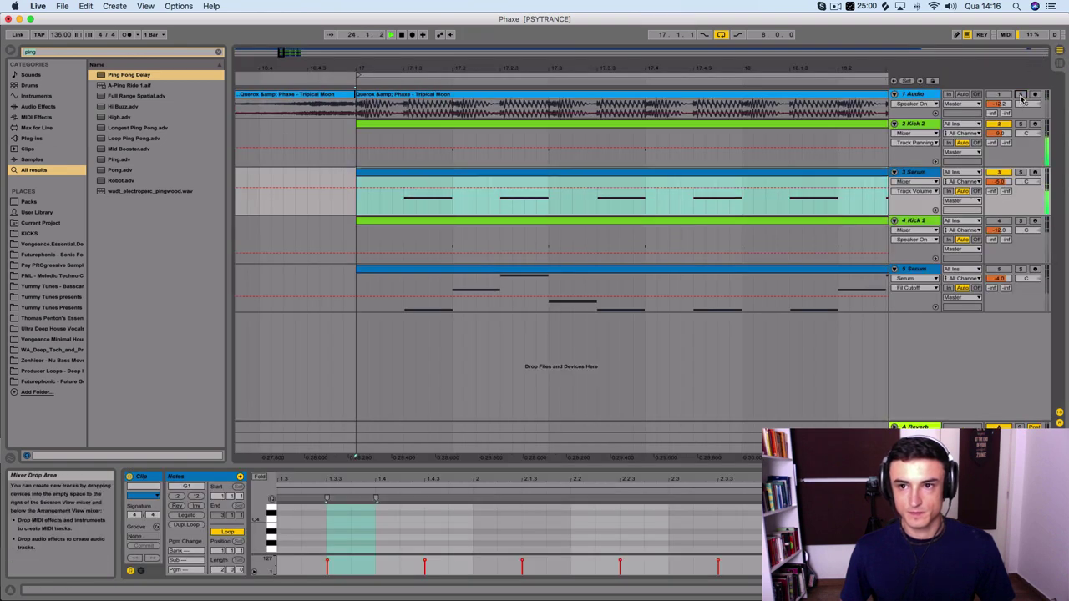
Step: Open the Serum synth on the 3 Serum track, restart the loop and fine-tune the filter cutoff
{"action": "left_click", "coordinate": [914, 172]}
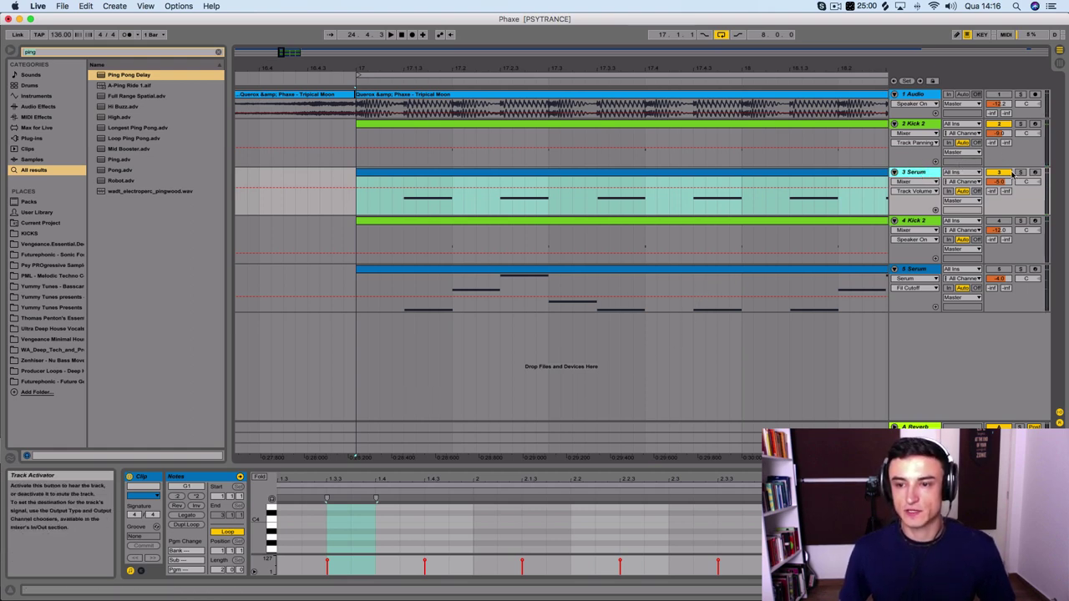
{"action": "key", "text": "shift+Tab"}
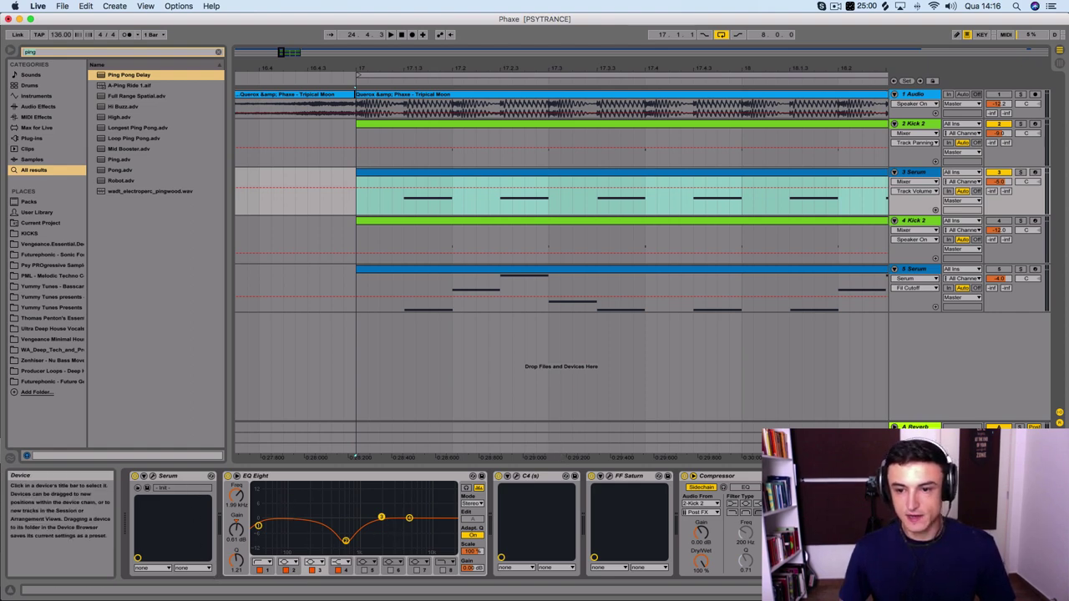
{"action": "left_click", "coordinate": [621, 477]}
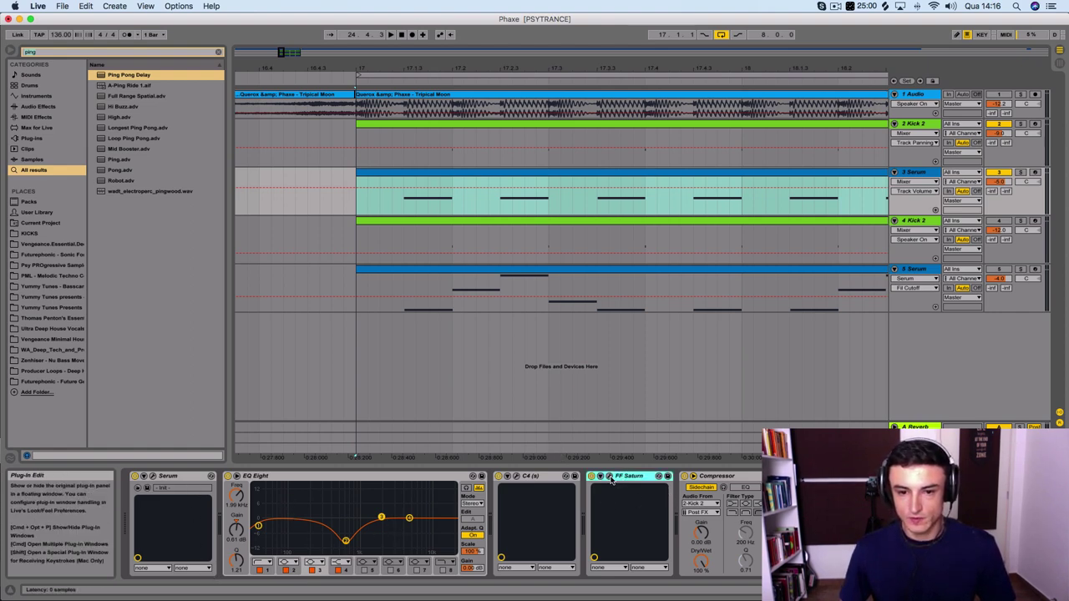
{"action": "left_click", "coordinate": [545, 477]}
{"action": "left_click", "coordinate": [152, 476]}
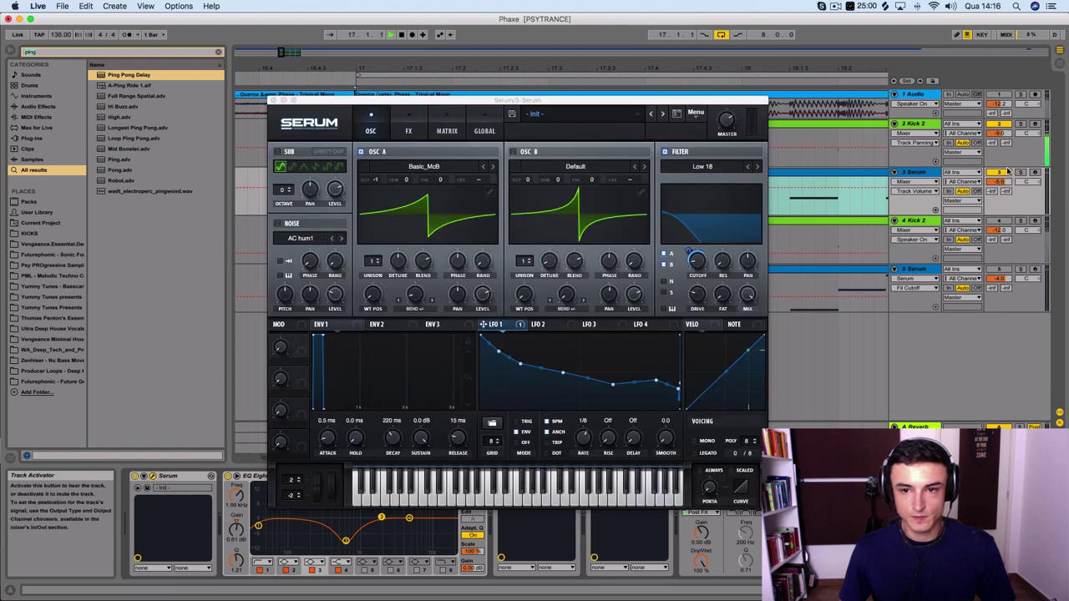
{"action": "key", "text": "space"}
{"action": "left_click", "coordinate": [696, 260]}
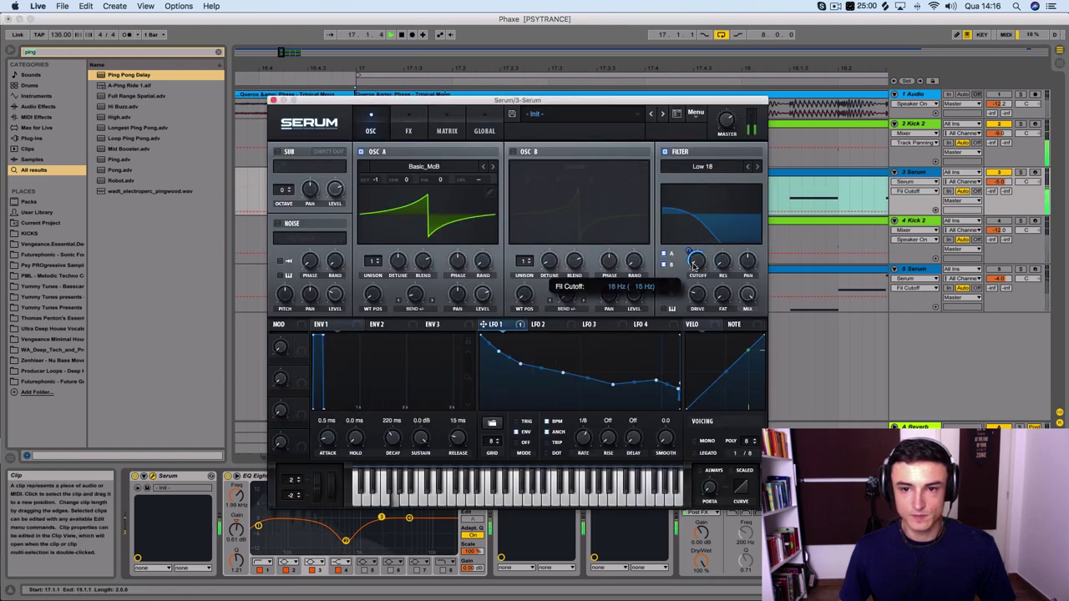
{"action": "left_click_drag", "start_coordinate": [694, 265], "coordinate": [693, 260]}
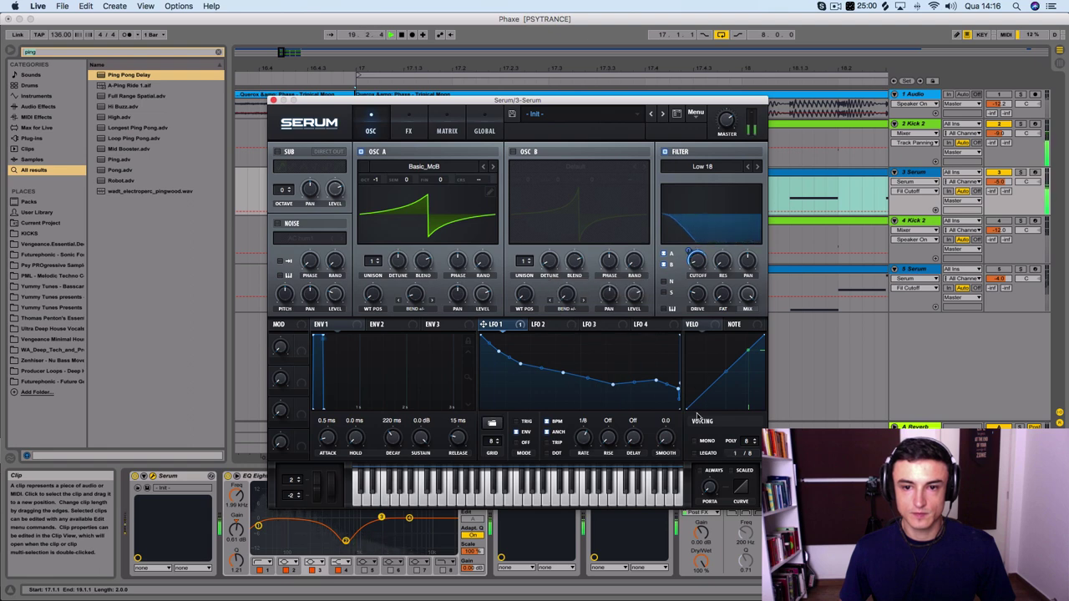
Step: Reshape Serum's LFO 1 curve into a smoother descent by adjusting its first, middle and end points
{"action": "left_click_drag", "start_coordinate": [588, 379], "coordinate": [601, 350]}
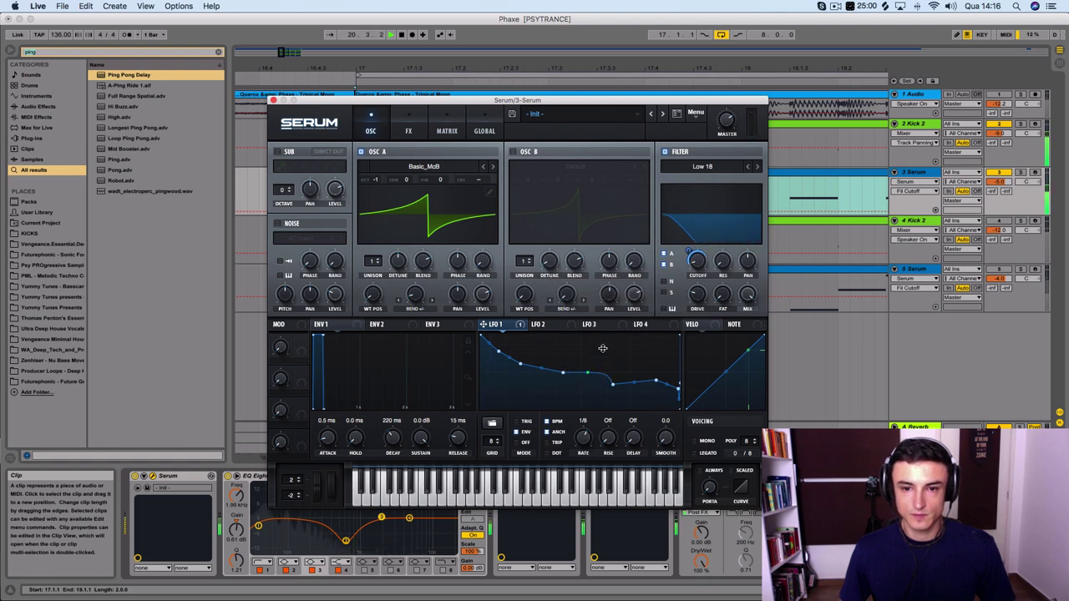
{"action": "left_click_drag", "start_coordinate": [613, 387], "coordinate": [649, 376]}
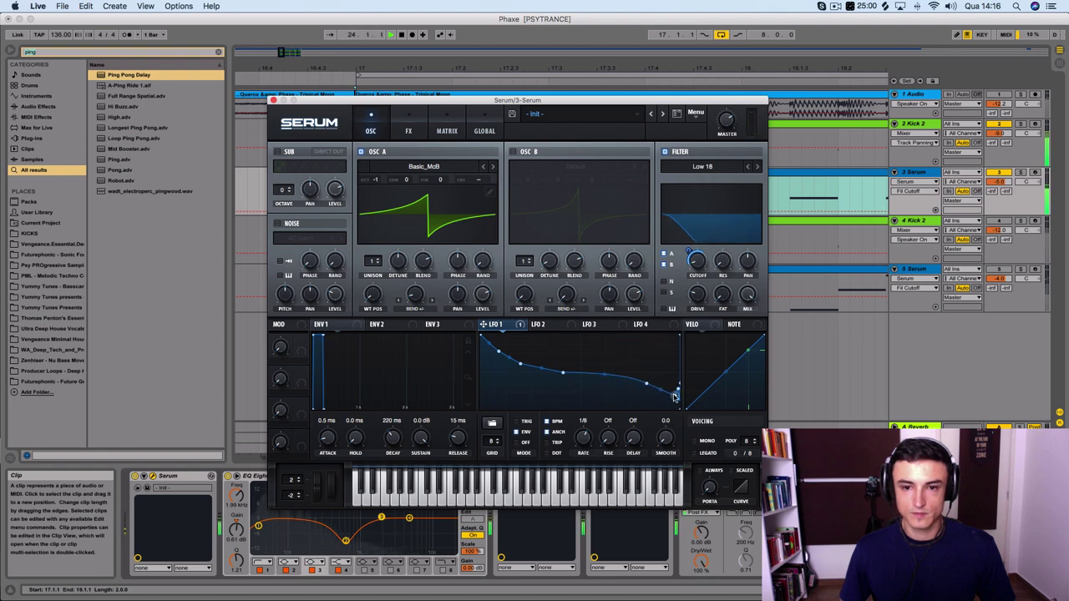
{"action": "mouse_move", "coordinate": [563, 373]}
{"action": "left_mouse_down"}
{"action": "mouse_move", "coordinate": [564, 361]}
{"action": "mouse_move", "coordinate": [554, 378]}
{"action": "left_mouse_up"}
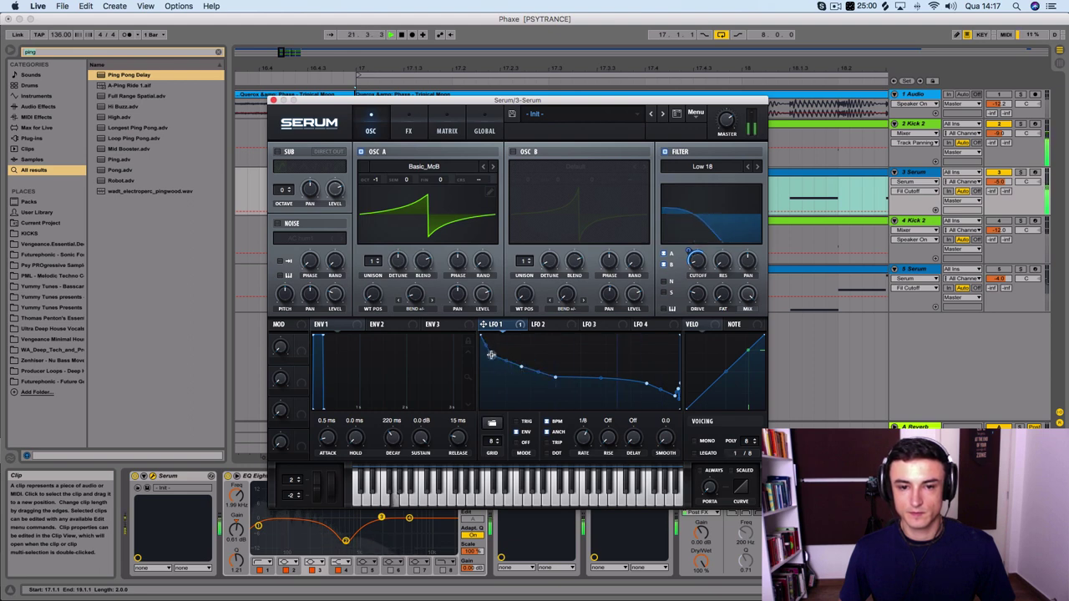
{"action": "left_click_drag", "start_coordinate": [496, 355], "coordinate": [507, 344]}
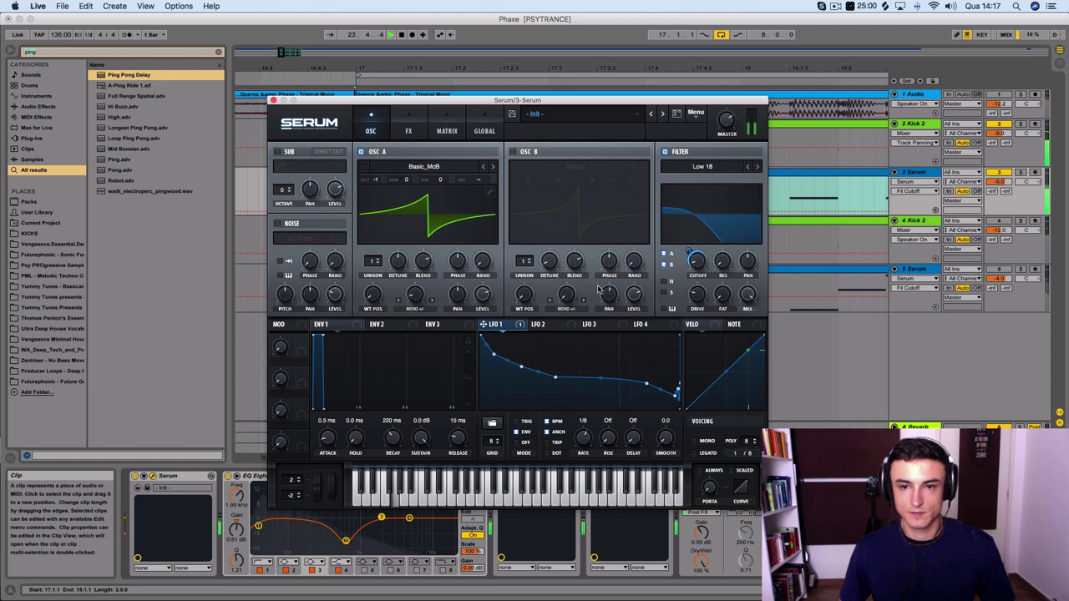
Step: Refine Serum's filter cutoff modulation, LFO 1 midpoints and oscillator A warp, then compare with the 1 Audio reference
{"action": "mouse_move", "coordinate": [698, 258]}
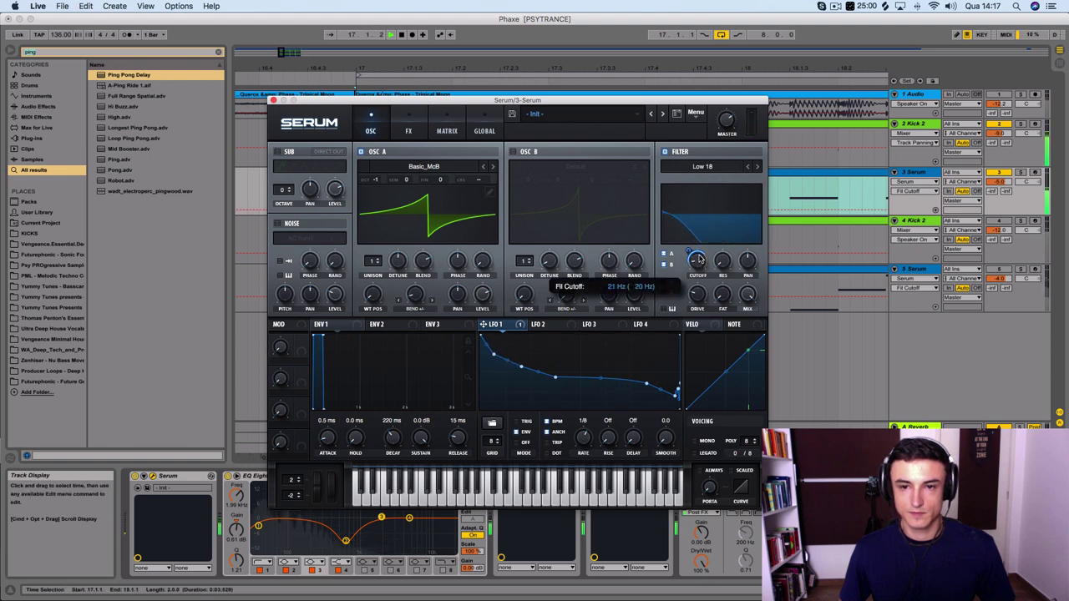
{"action": "left_click_drag", "start_coordinate": [698, 259], "coordinate": [690, 248]}
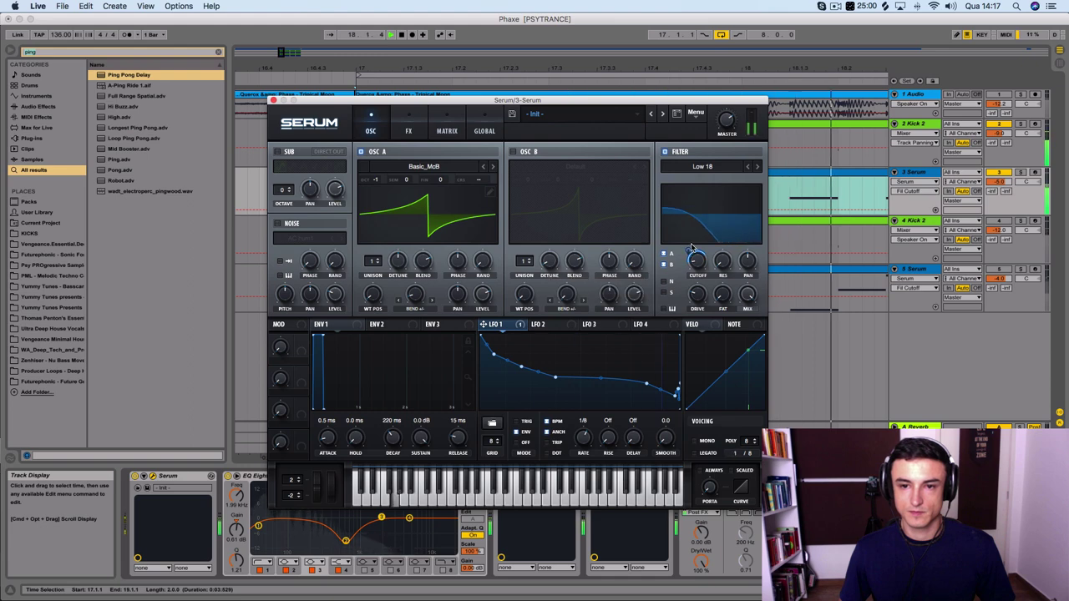
{"action": "left_click_drag", "start_coordinate": [556, 378], "coordinate": [571, 380]}
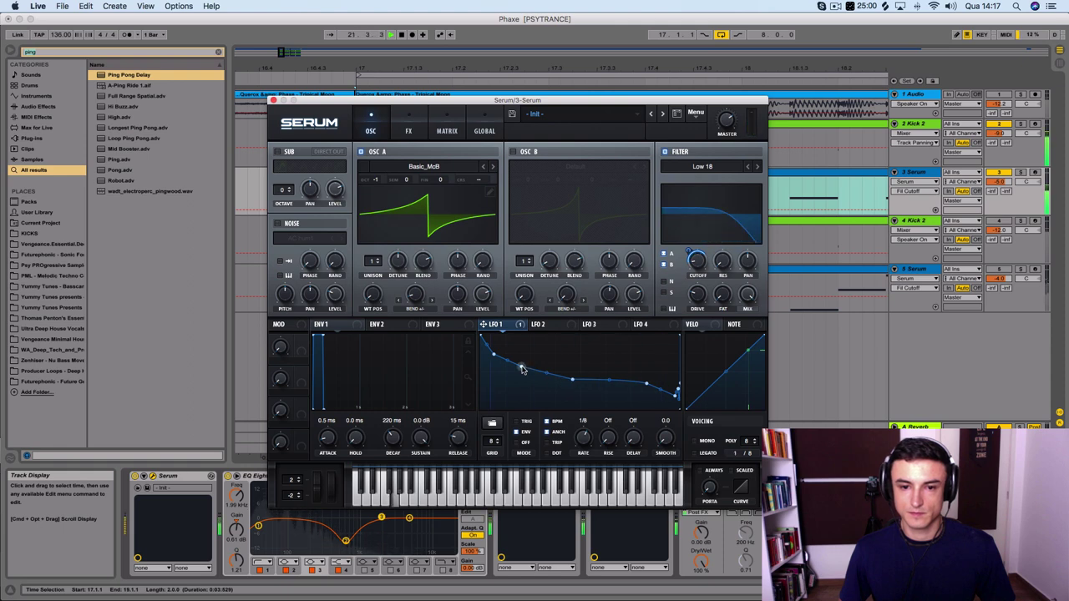
{"action": "left_click", "coordinate": [412, 299]}
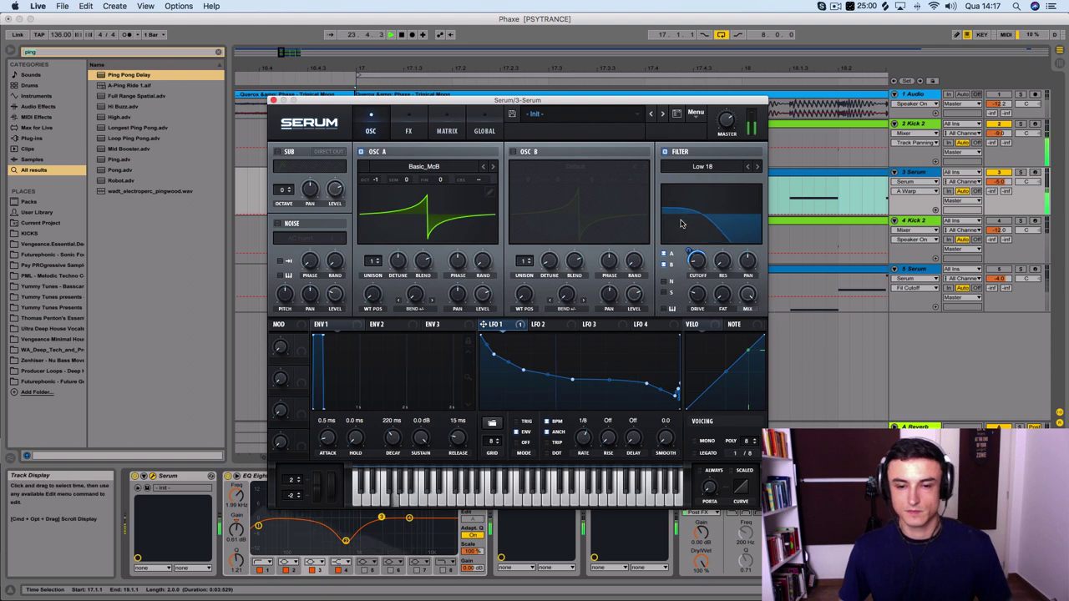
{"action": "mouse_move", "coordinate": [692, 248]}
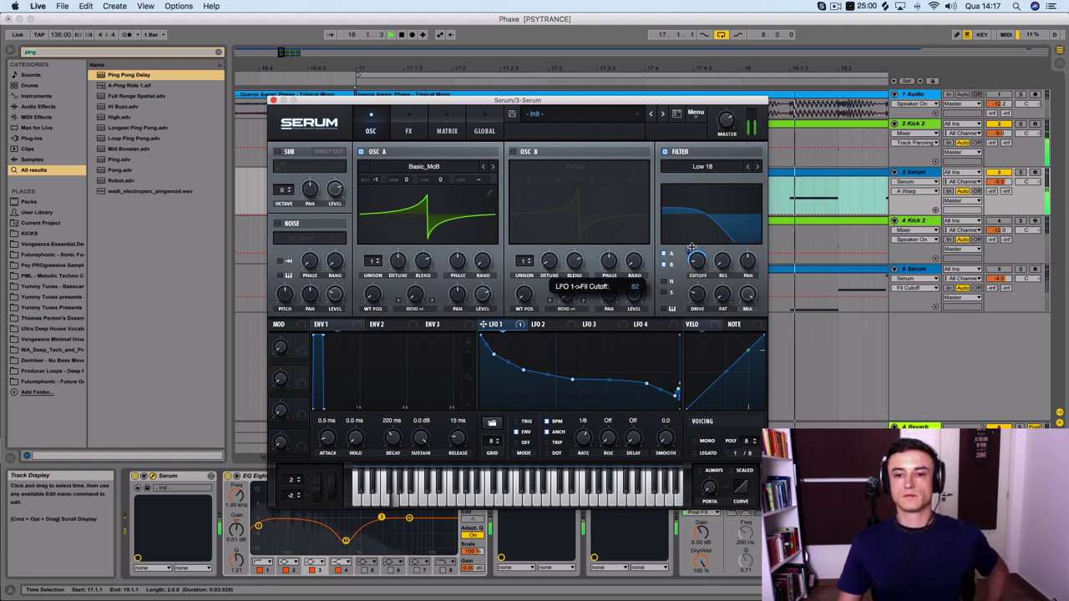
{"action": "left_click", "coordinate": [1022, 96]}
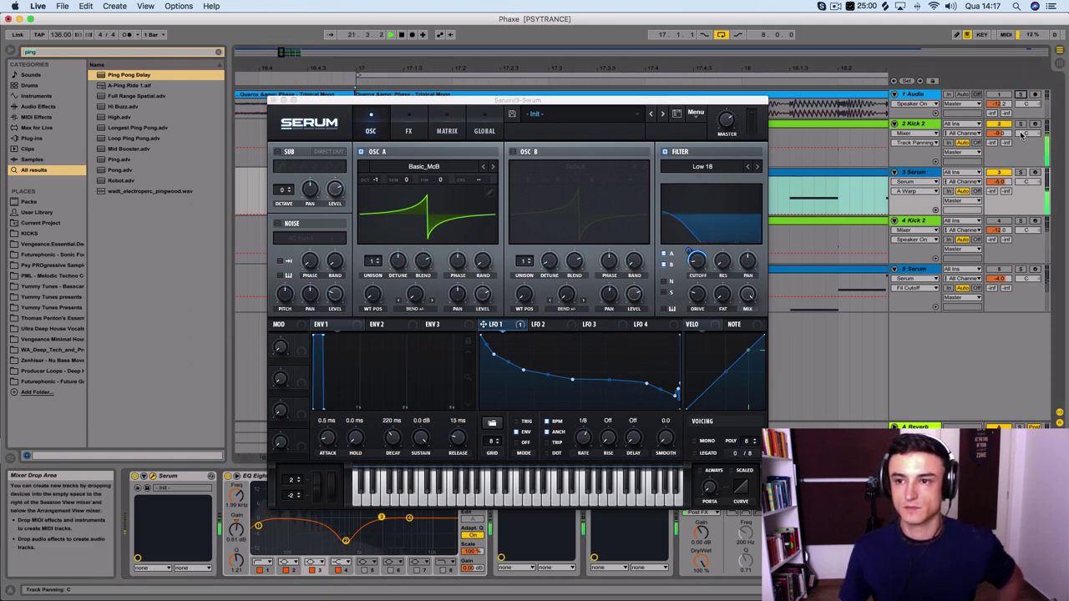
Step: Flatten the later half of the LFO 1 curve in the 3 Serum track's synth and try the filter drive at 18%
{"action": "left_click", "coordinate": [1024, 157]}
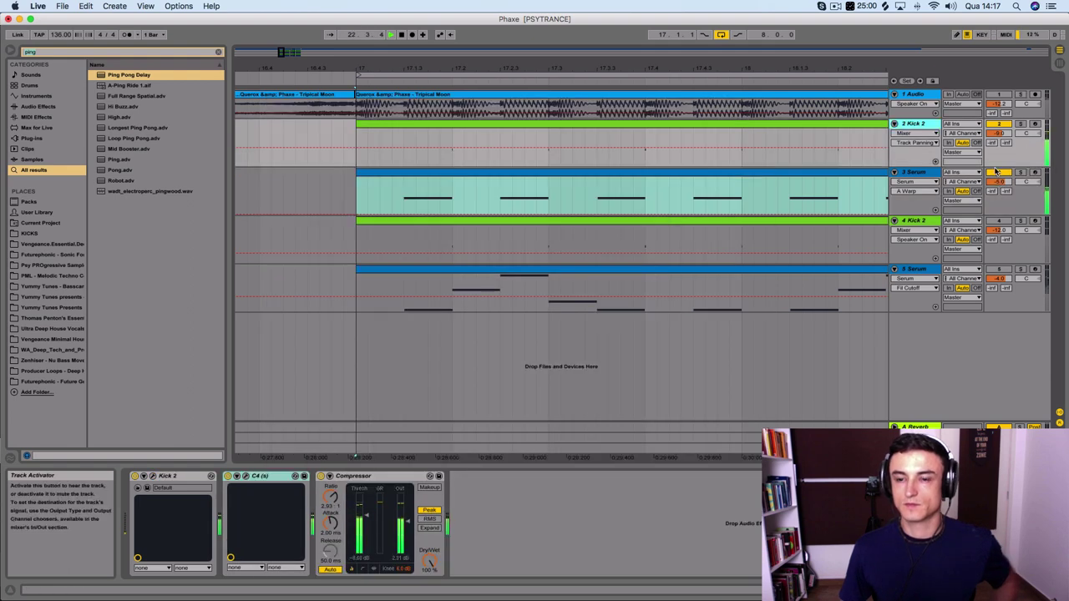
{"action": "left_click", "coordinate": [932, 180]}
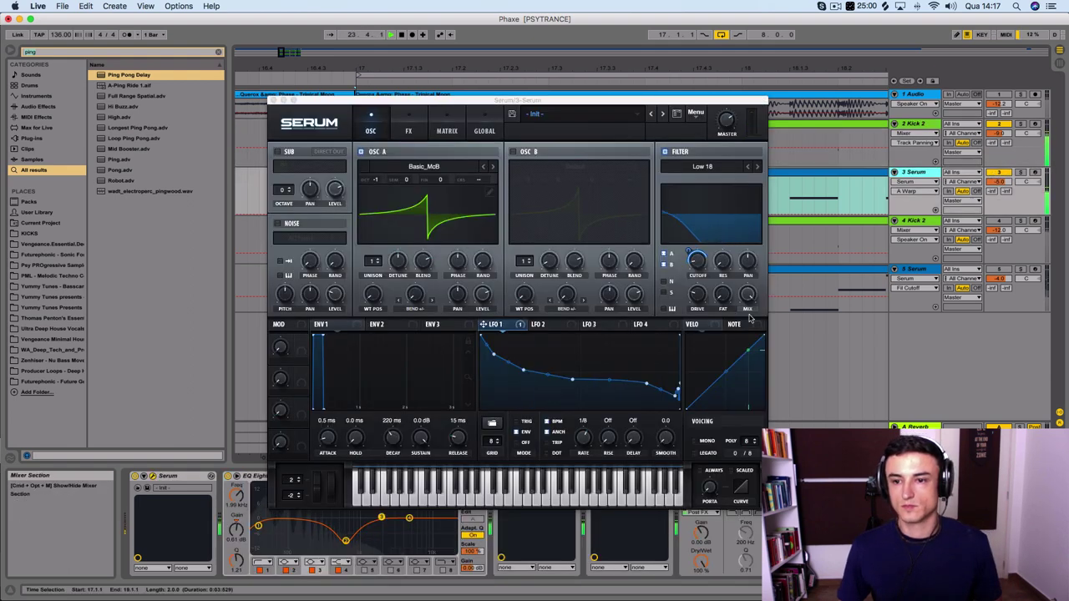
{"action": "left_click_drag", "start_coordinate": [522, 371], "coordinate": [527, 369]}
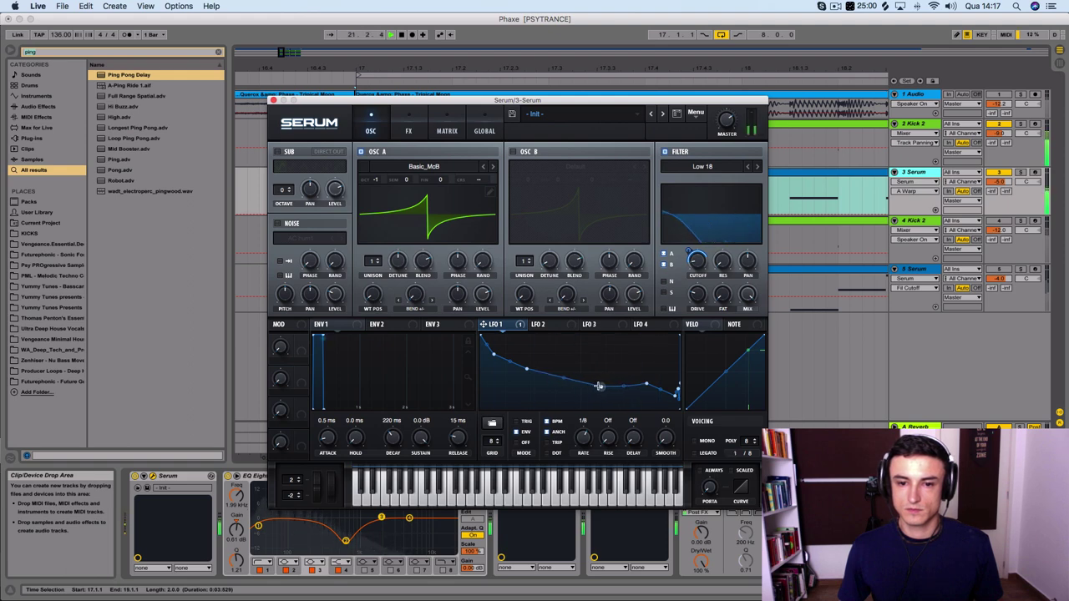
{"action": "left_click_drag", "start_coordinate": [594, 388], "coordinate": [580, 385]}
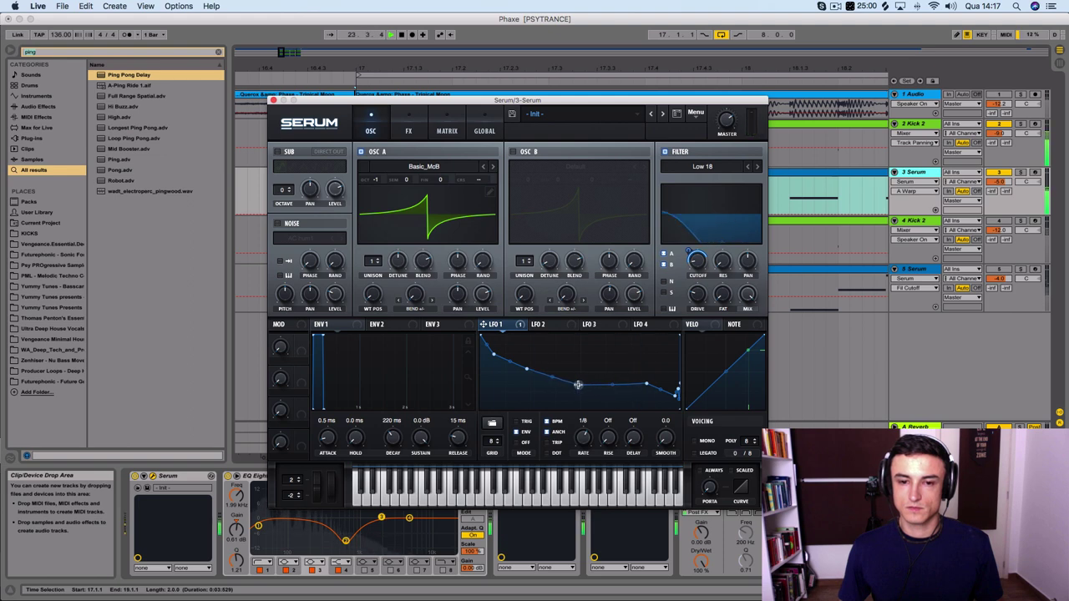
{"action": "left_click_drag", "start_coordinate": [649, 388], "coordinate": [661, 387]}
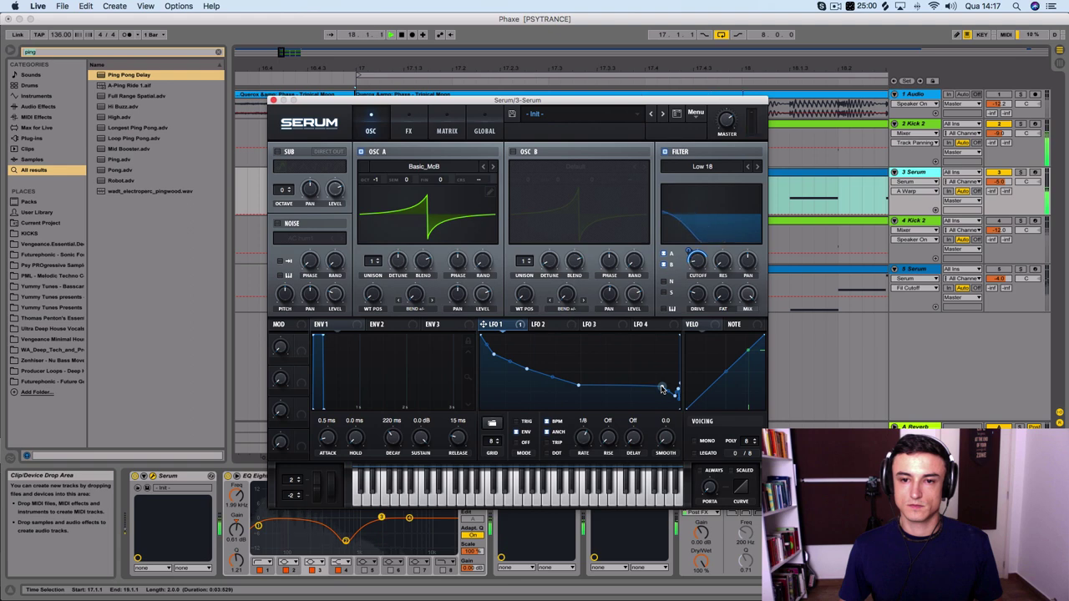
{"action": "mouse_move", "coordinate": [686, 252]}
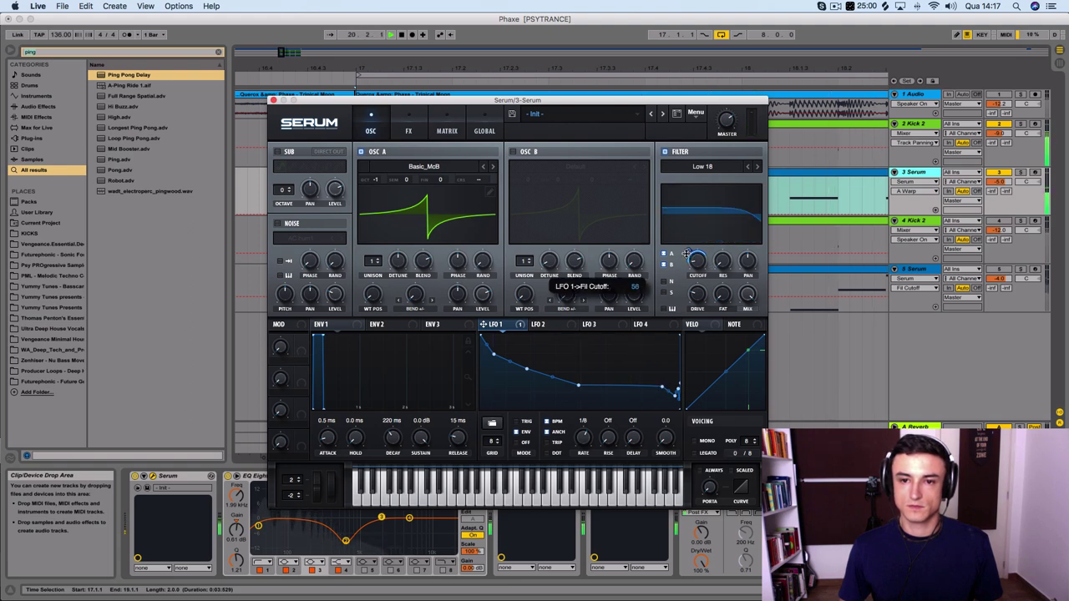
{"action": "left_click", "coordinate": [698, 294]}
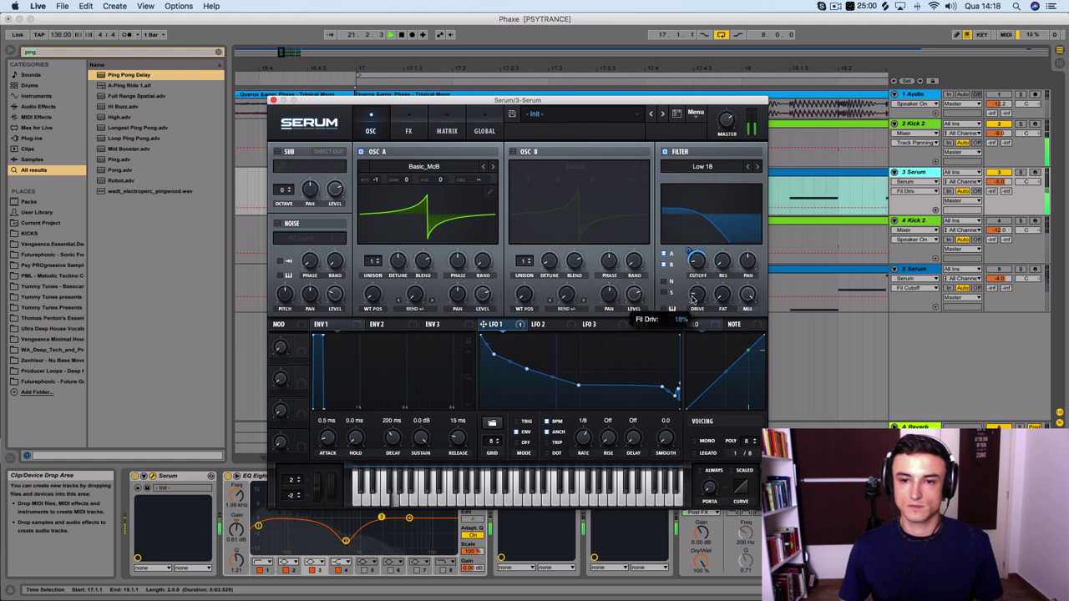
Step: Enable Serum's distortion effect, audition the Sin Fold type, and settle on Tube with the drive at 53%
{"action": "left_click", "coordinate": [409, 130]}
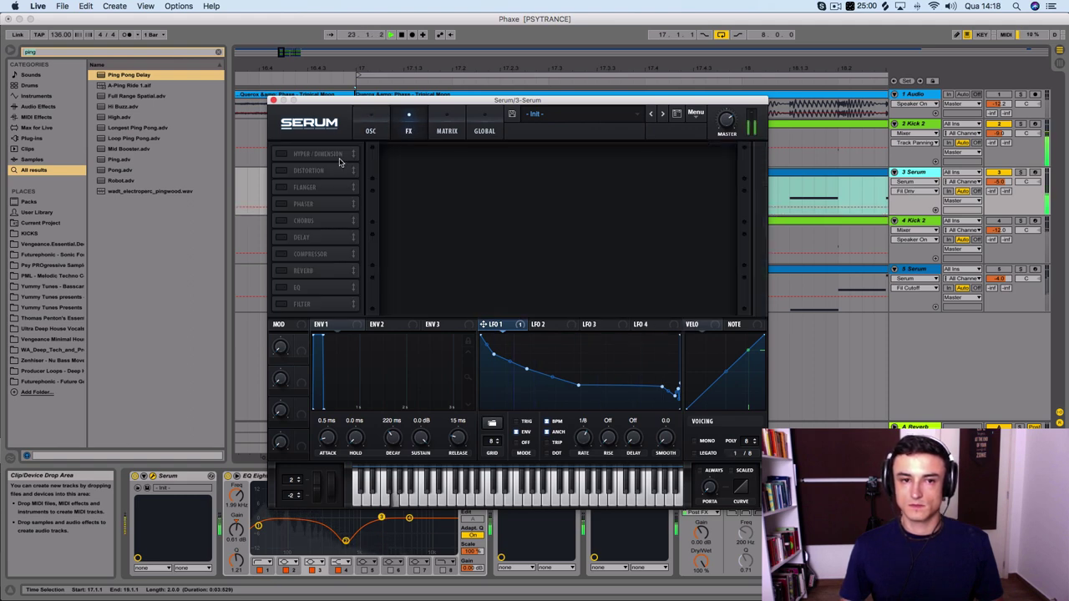
{"action": "left_click", "coordinate": [282, 172]}
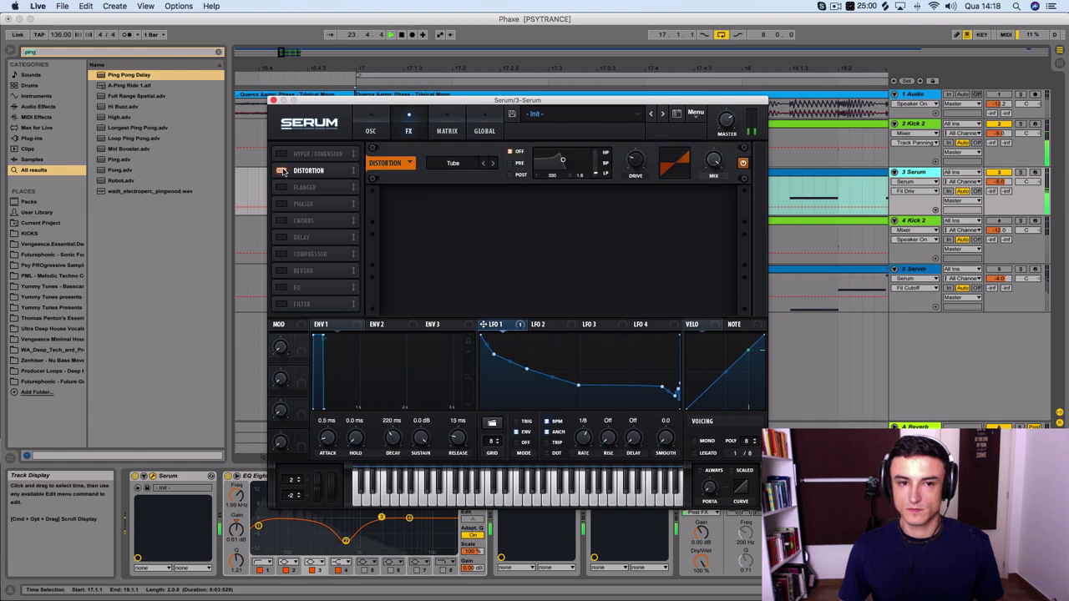
{"action": "left_click", "coordinate": [479, 164]}
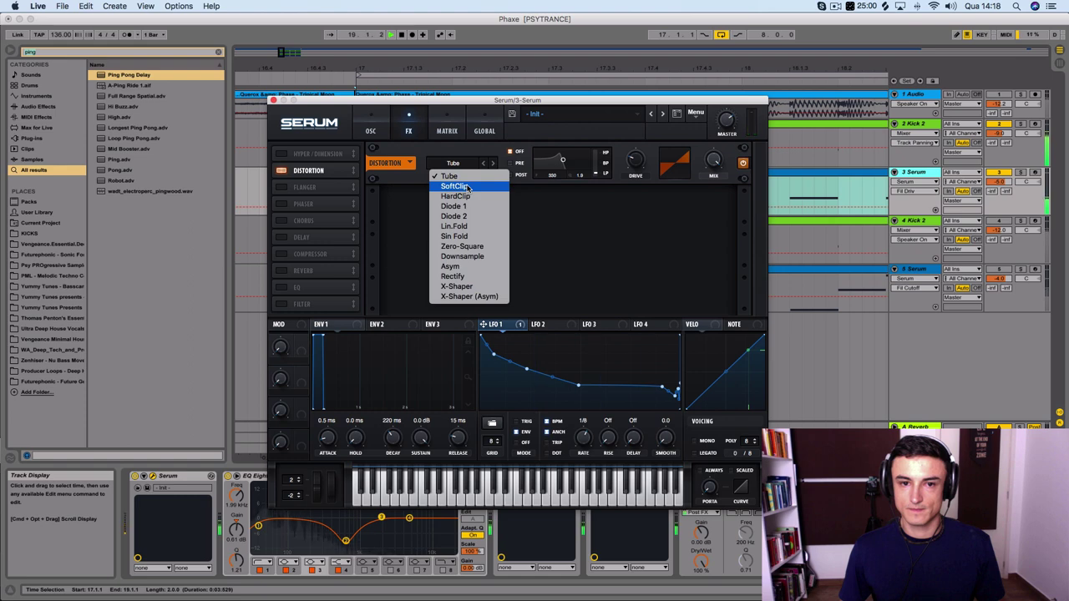
{"action": "left_click", "coordinate": [470, 237]}
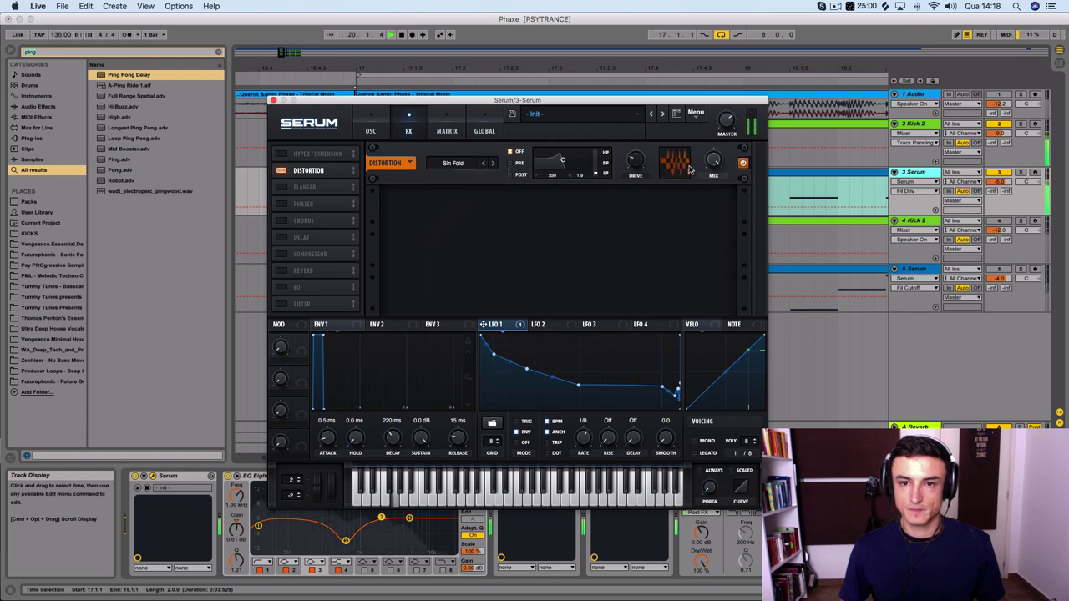
{"action": "left_click_drag", "start_coordinate": [636, 160], "coordinate": [647, 115]}
{"action": "left_click", "coordinate": [482, 164]}
{"action": "left_click", "coordinate": [471, 175]}
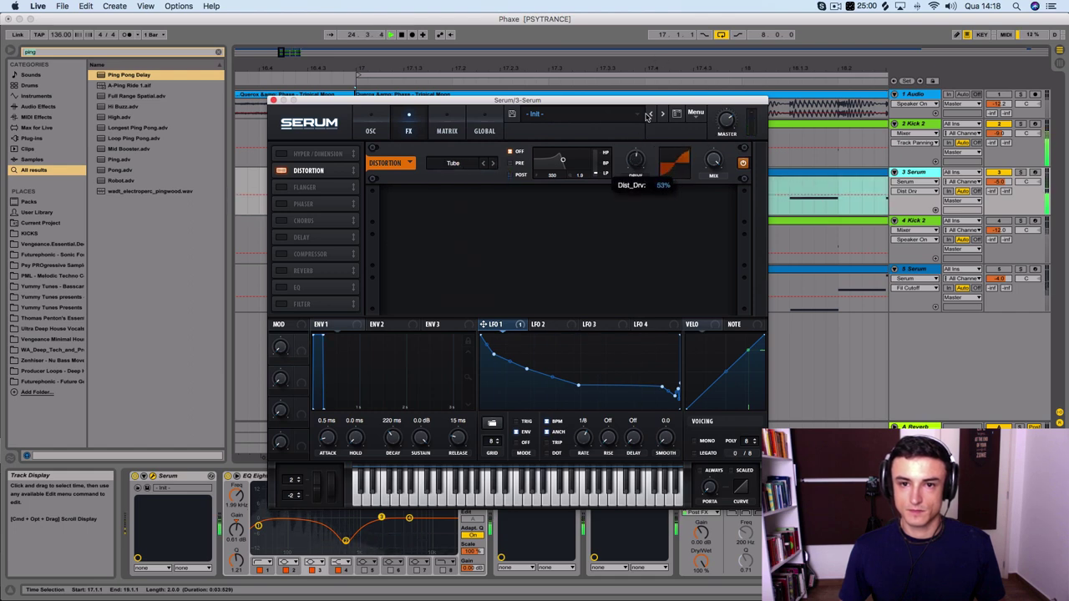
Step: Try the distortion's filter in Post and Pre modes at different frequencies, then switch it off
{"action": "left_click_drag", "start_coordinate": [582, 160], "coordinate": [612, 197]}
{"action": "left_click", "coordinate": [511, 174]}
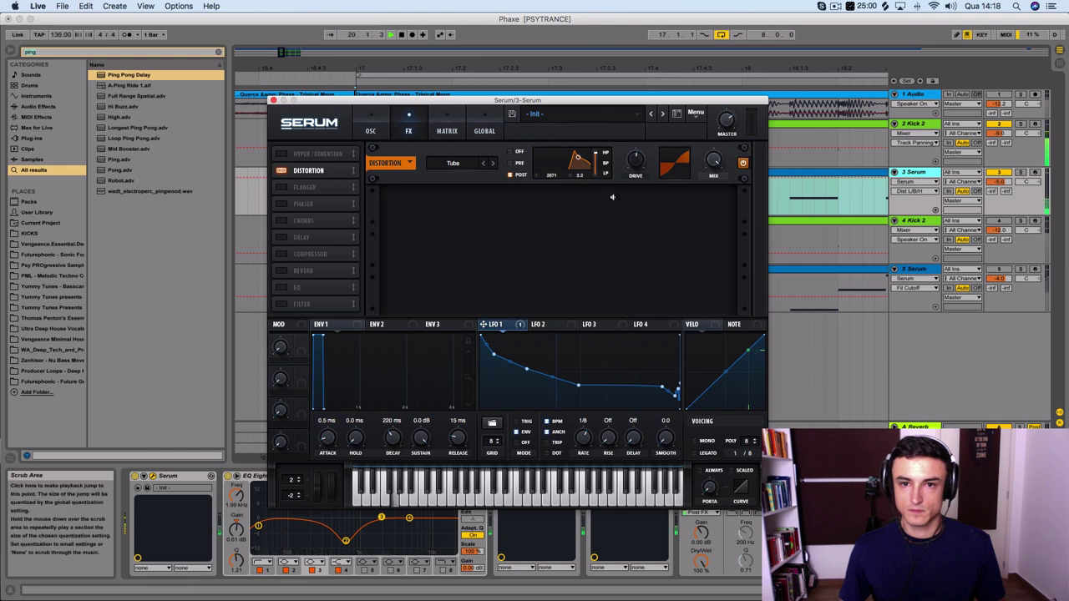
{"action": "left_click", "coordinate": [516, 152]}
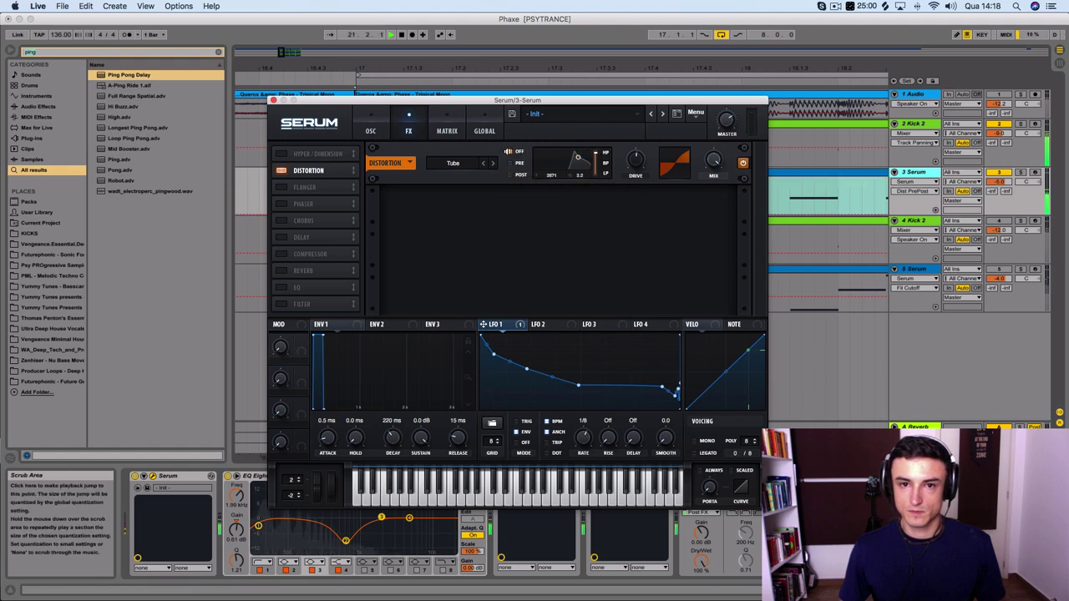
{"action": "left_click_drag", "start_coordinate": [594, 154], "coordinate": [554, 165]}
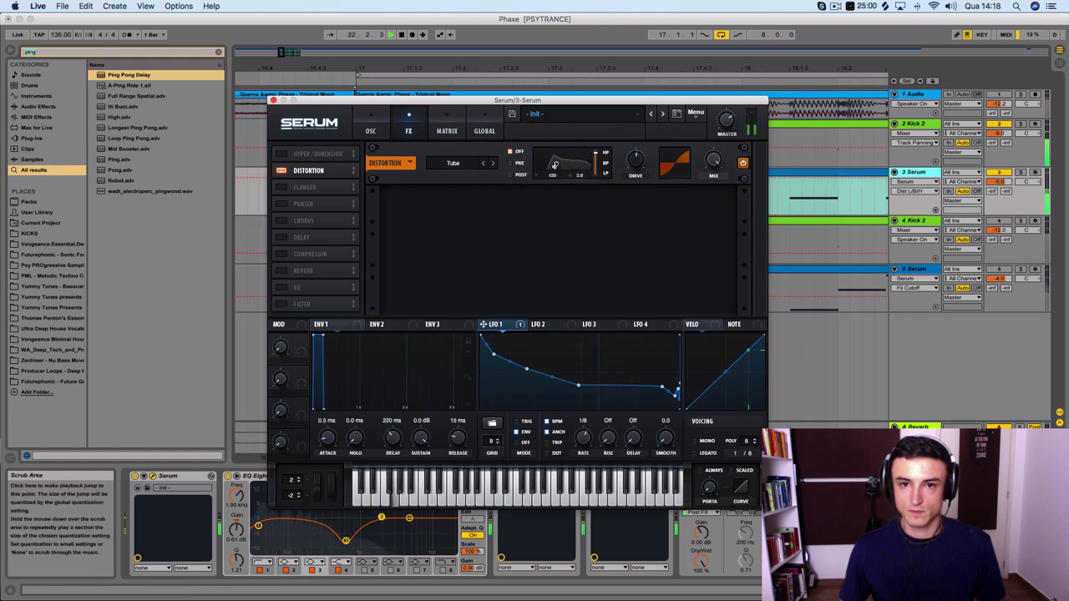
{"action": "left_click", "coordinate": [518, 164]}
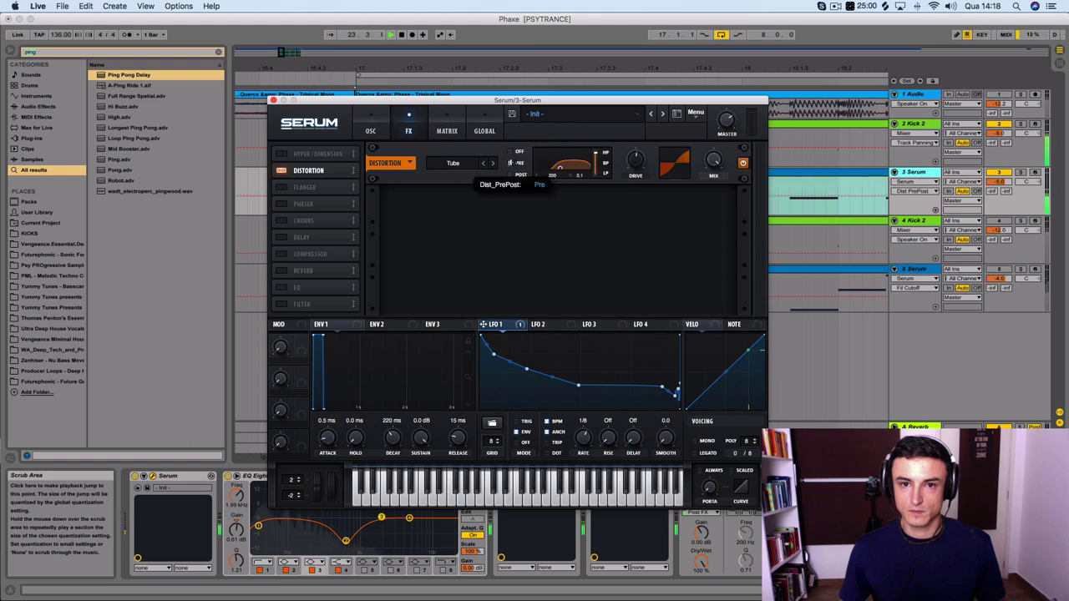
{"action": "left_click", "coordinate": [516, 152]}
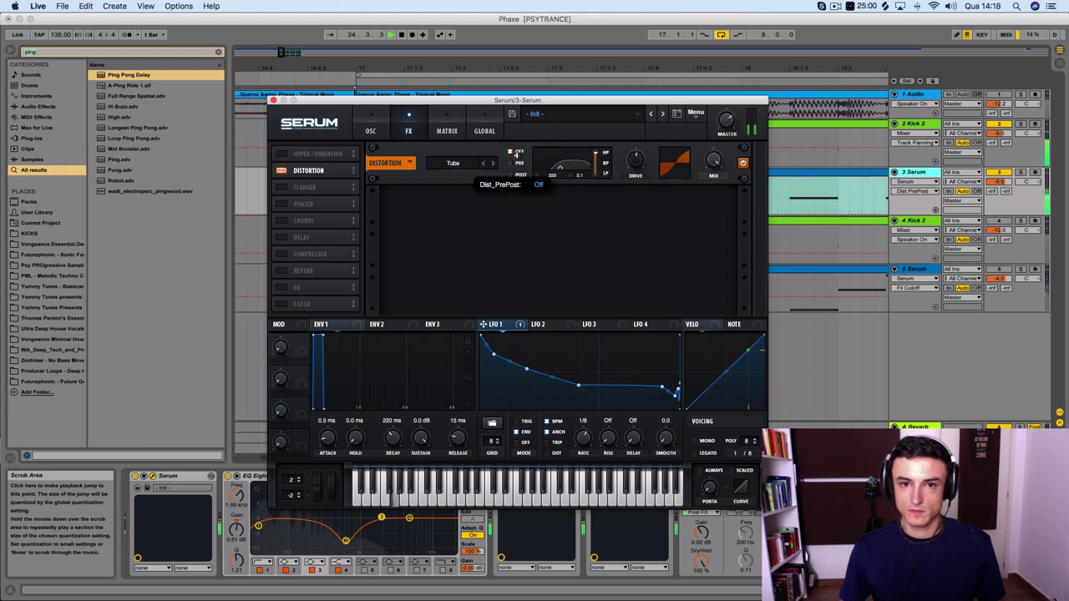
Step: Audition the distortion drive at up to 94%, then settle on a low drive amount
{"action": "mouse_move", "coordinate": [635, 173]}
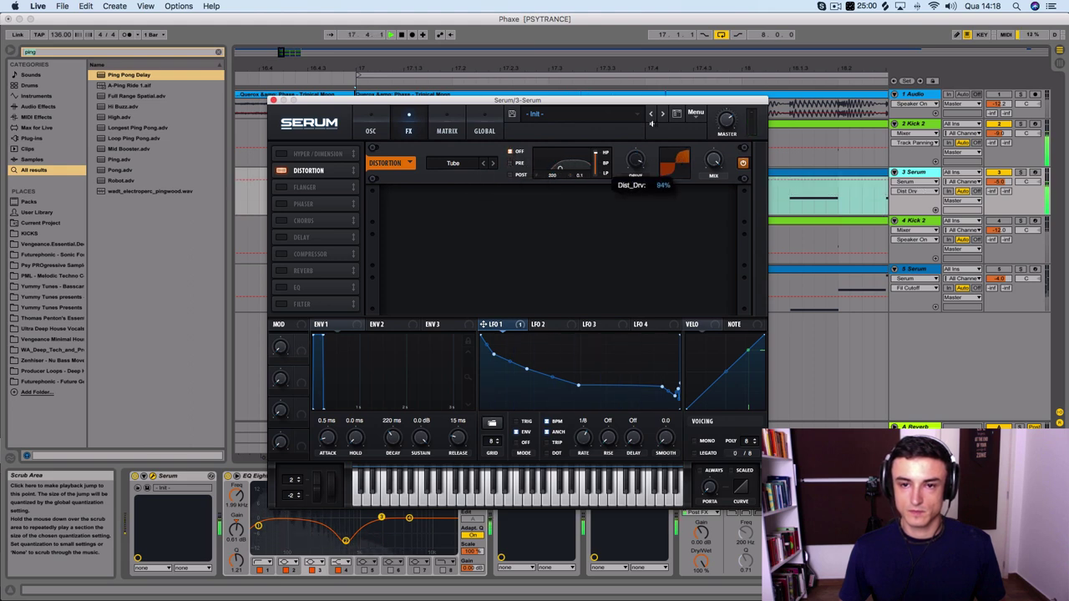
{"action": "left_click_drag", "start_coordinate": [635, 173], "coordinate": [631, 182]}
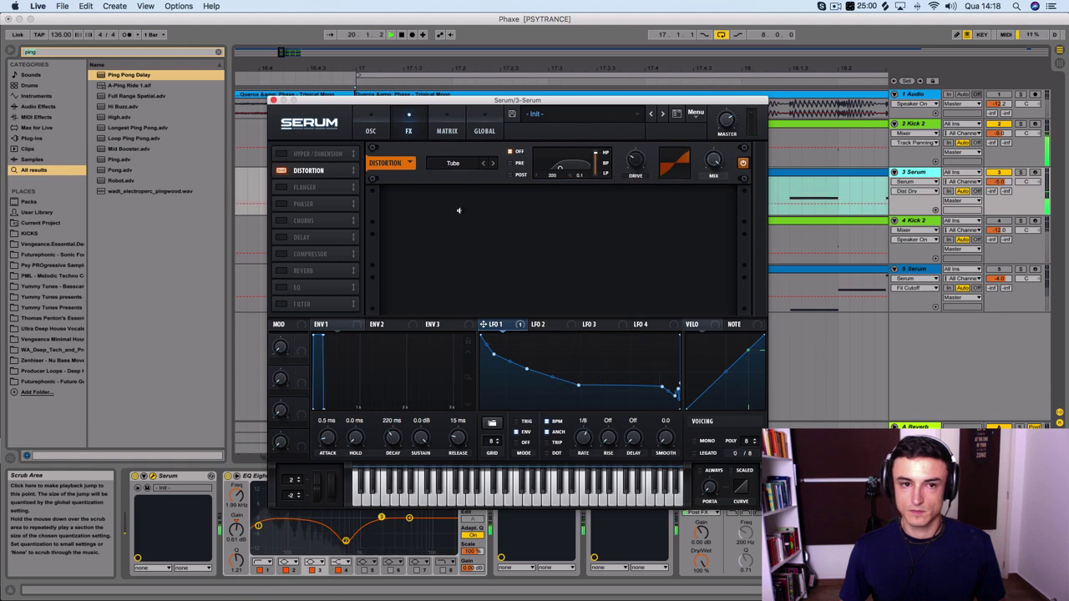
Step: Try Serum's EQ effect with a low-cut band, lowering its frequency and checking the band's Q
{"action": "left_click", "coordinate": [282, 288]}
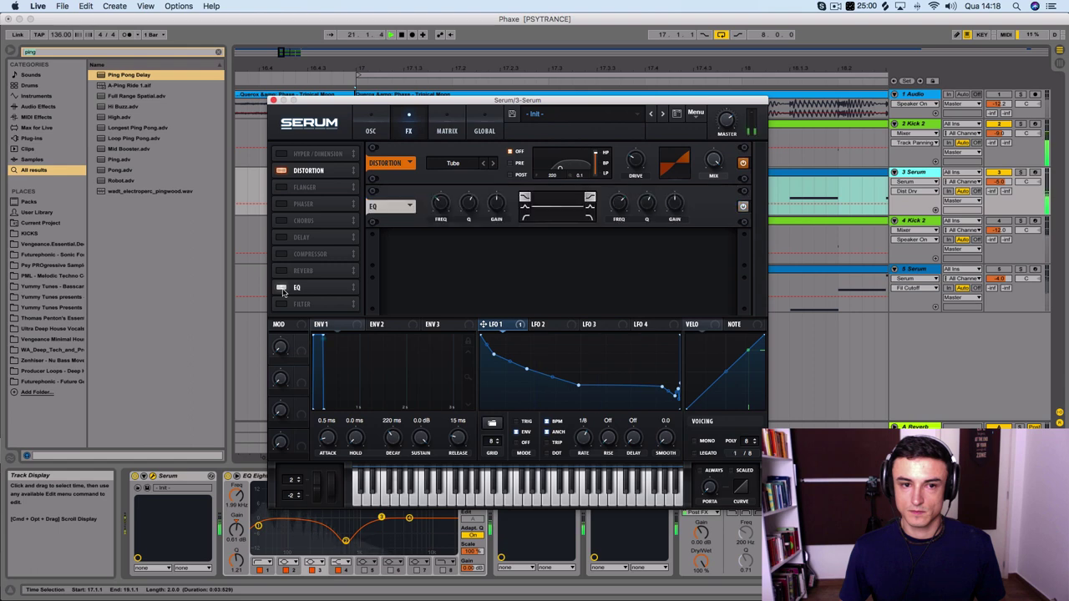
{"action": "left_click", "coordinate": [527, 218]}
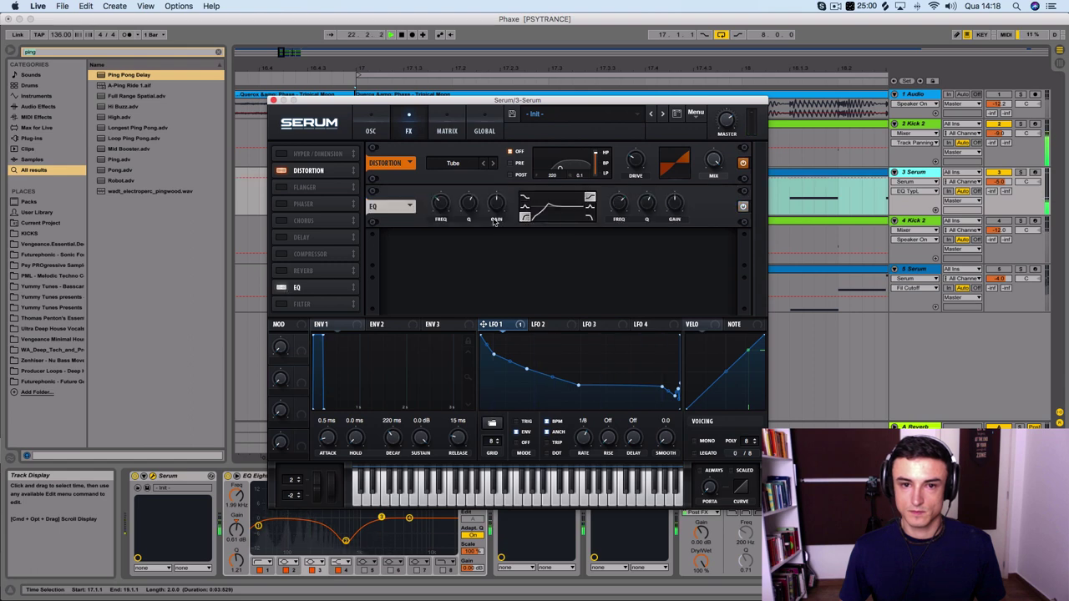
{"action": "mouse_move", "coordinate": [438, 202]}
{"action": "left_mouse_down"}
{"action": "mouse_move", "coordinate": [435, 228]}
{"action": "mouse_move", "coordinate": [465, 218]}
{"action": "mouse_move", "coordinate": [440, 213]}
{"action": "left_mouse_up"}
{"action": "left_click_drag", "start_coordinate": [619, 203], "coordinate": [619, 202]}
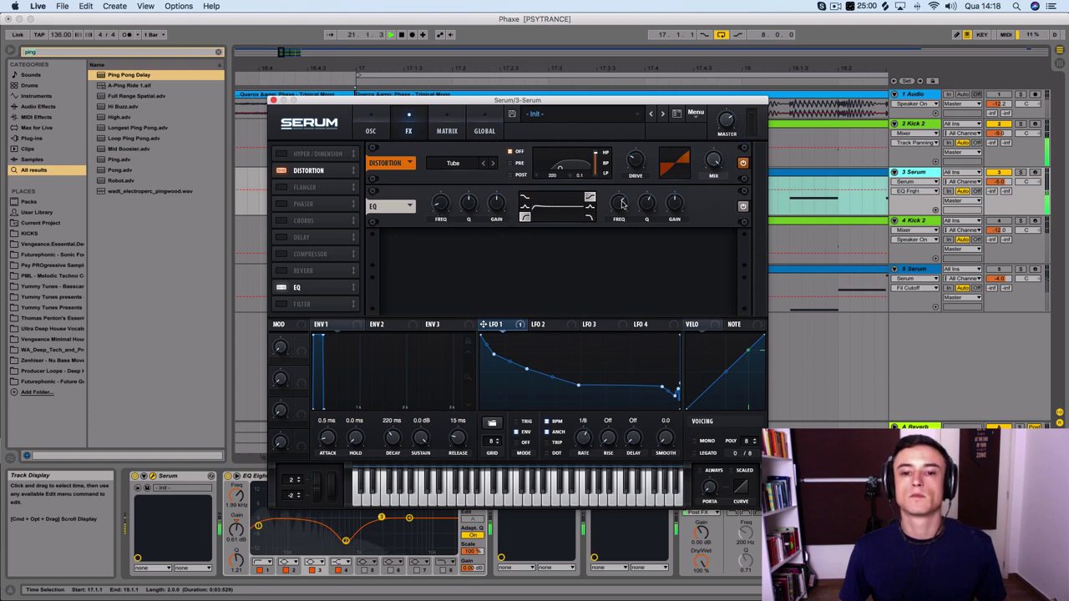
{"action": "left_click", "coordinate": [468, 204]}
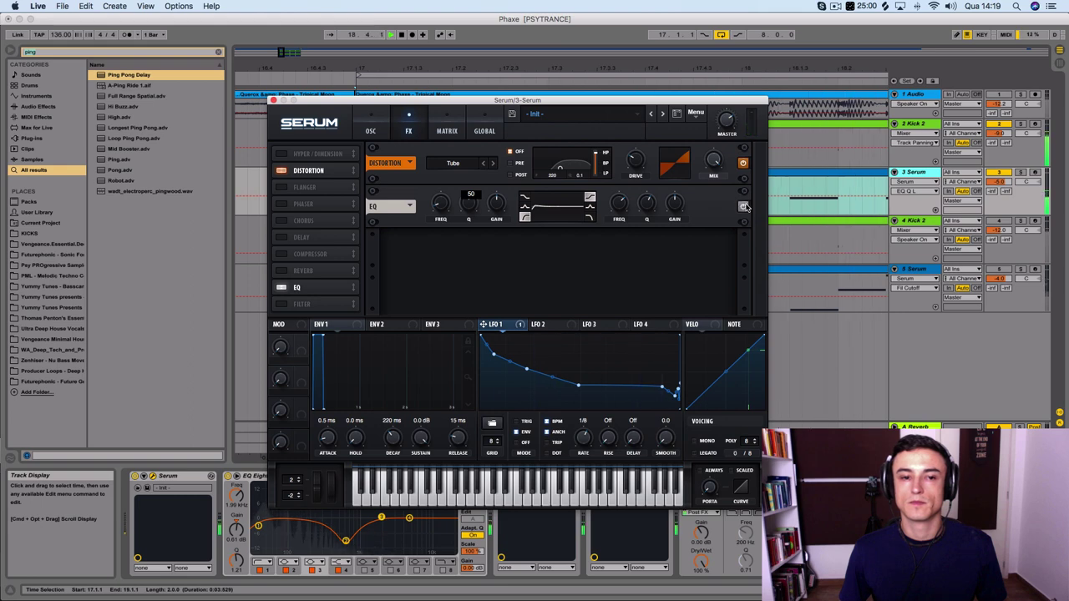
Step: Replace Serum's EQ effect with the compressor and briefly compare its multiband mode with the single-band one
{"action": "left_click", "coordinate": [281, 254]}
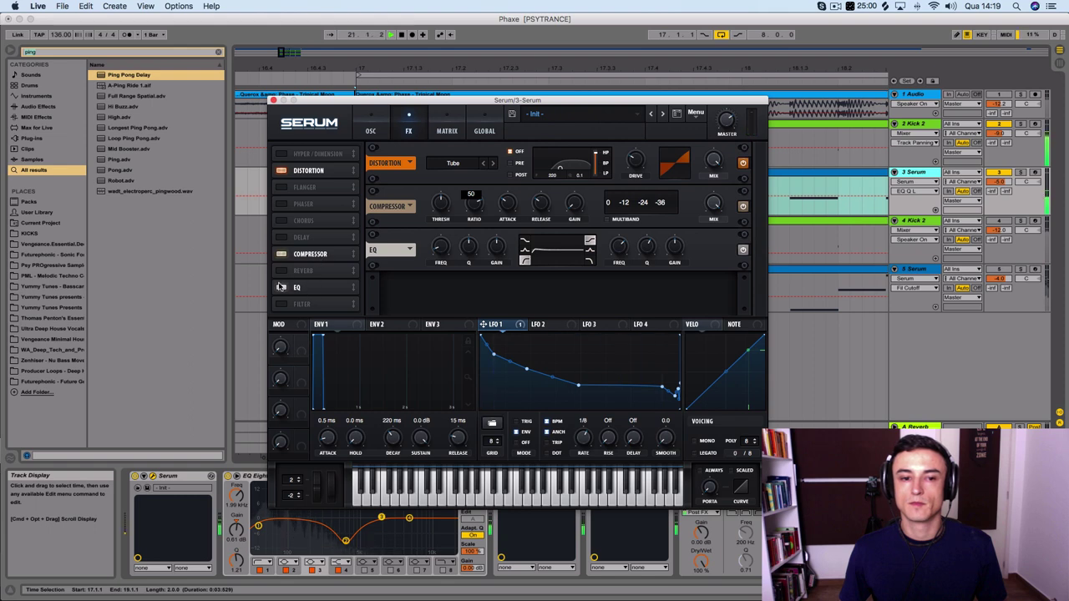
{"action": "left_click", "coordinate": [281, 287]}
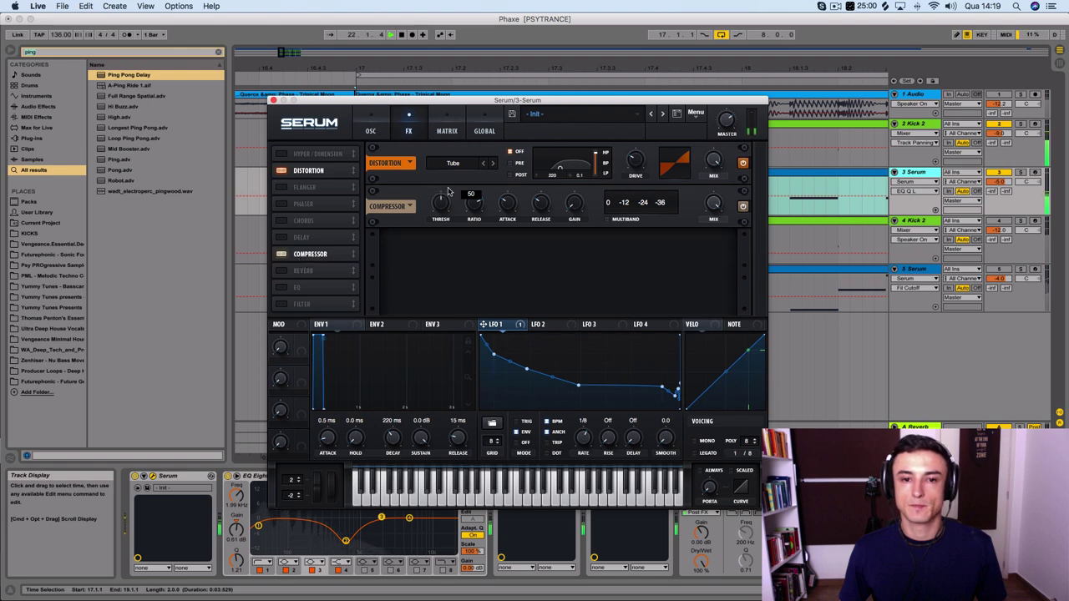
{"action": "left_click", "coordinate": [607, 221]}
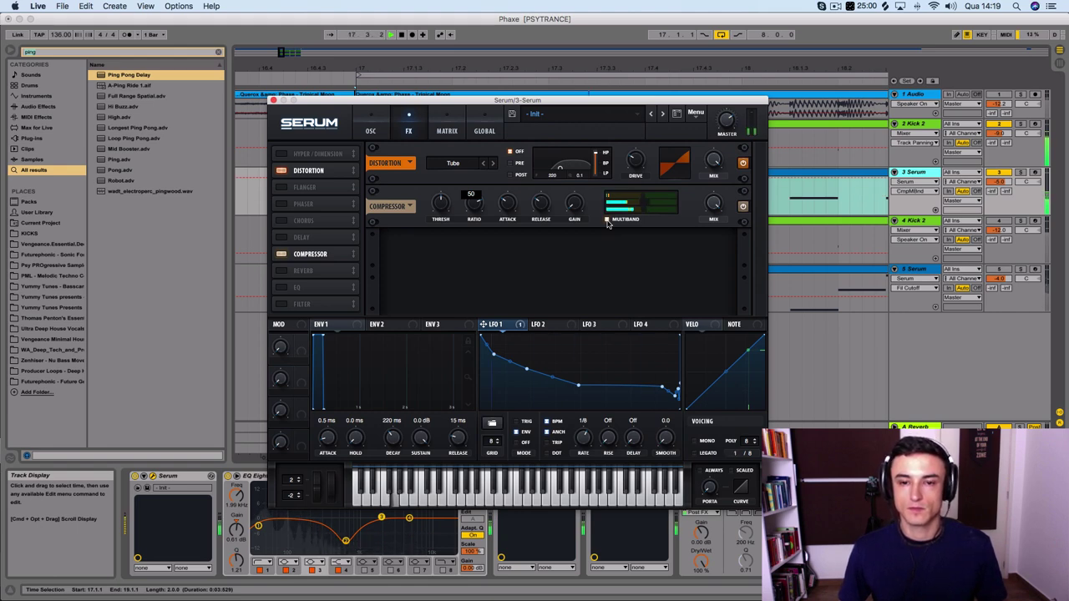
{"action": "left_click", "coordinate": [607, 220]}
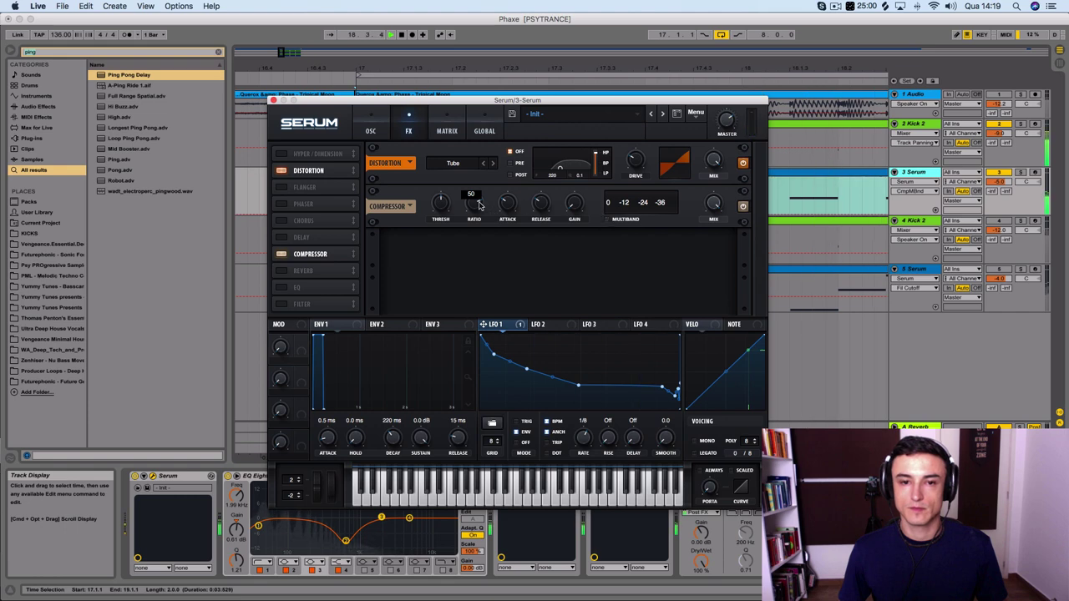
Step: Adjust the Serum compressor's ratio, attack and gain, and set its threshold to about -30.8 dB
{"action": "mouse_move", "coordinate": [441, 205]}
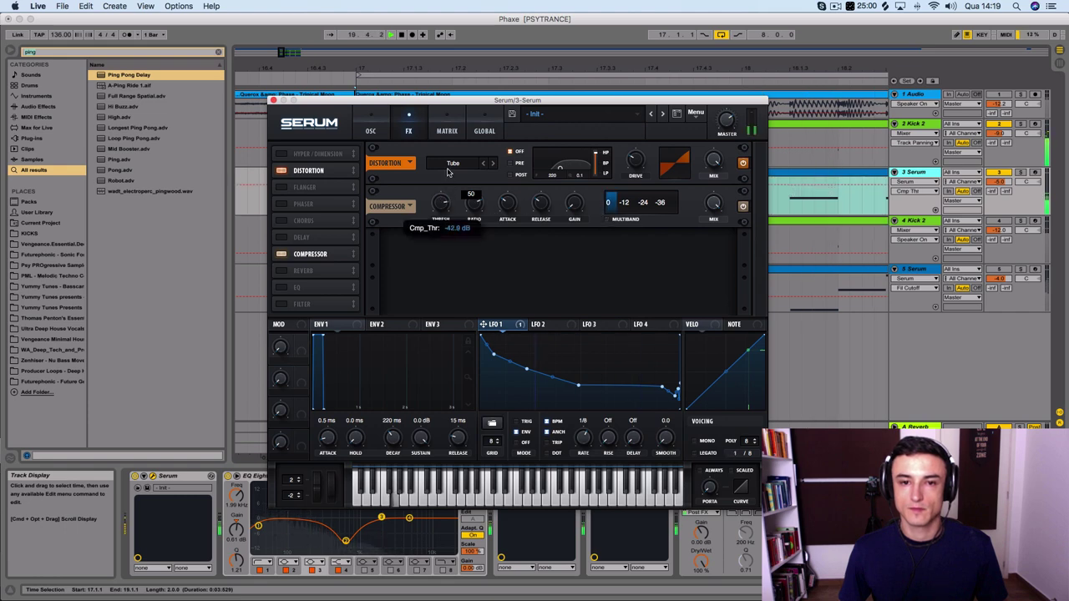
{"action": "mouse_move", "coordinate": [476, 201]}
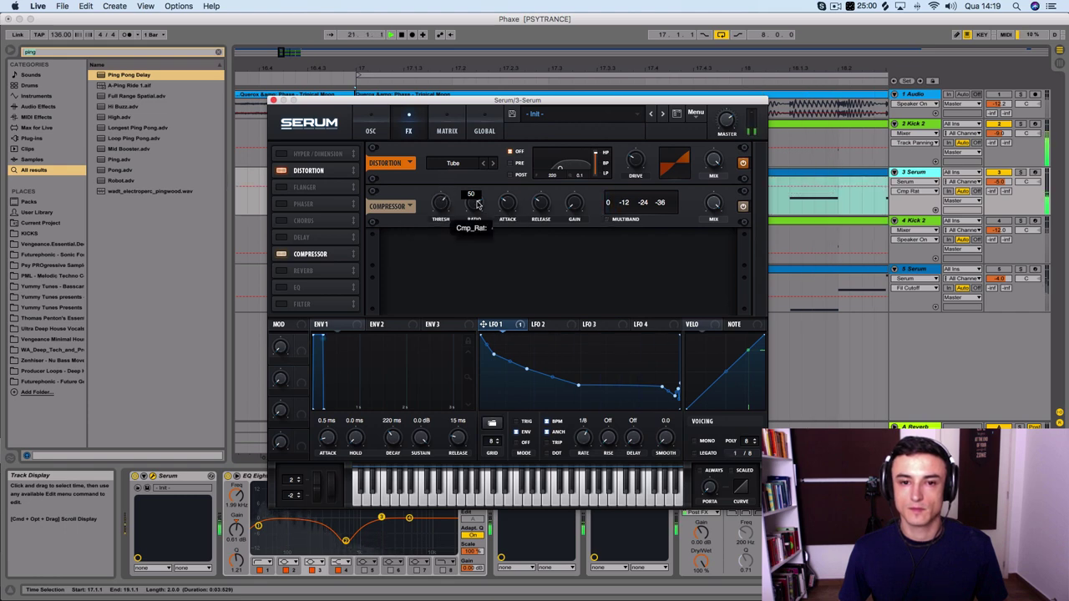
{"action": "scroll", "coordinate": [477, 201], "scroll_direction": "down", "scroll_amount": 1}
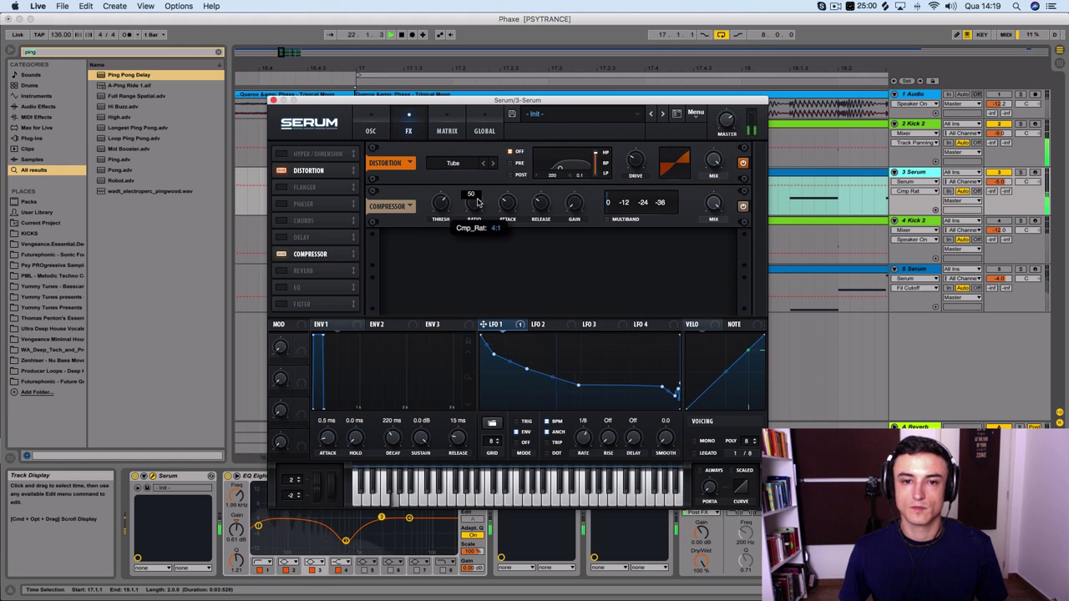
{"action": "mouse_move", "coordinate": [505, 192]}
{"action": "scroll", "coordinate": [505, 197], "scroll_direction": "down", "scroll_amount": 2}
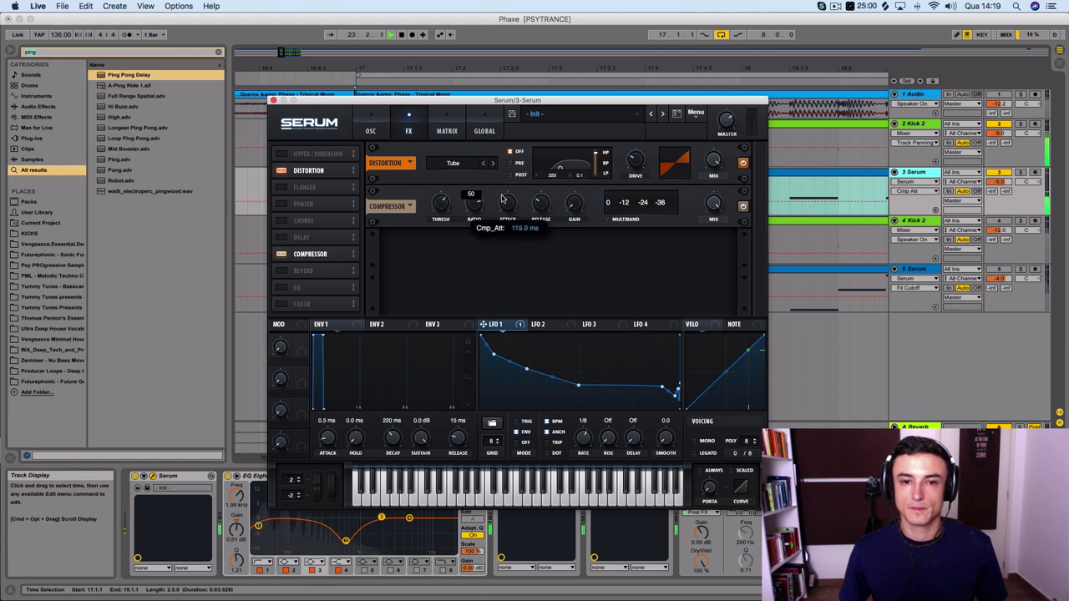
{"action": "mouse_move", "coordinate": [540, 202]}
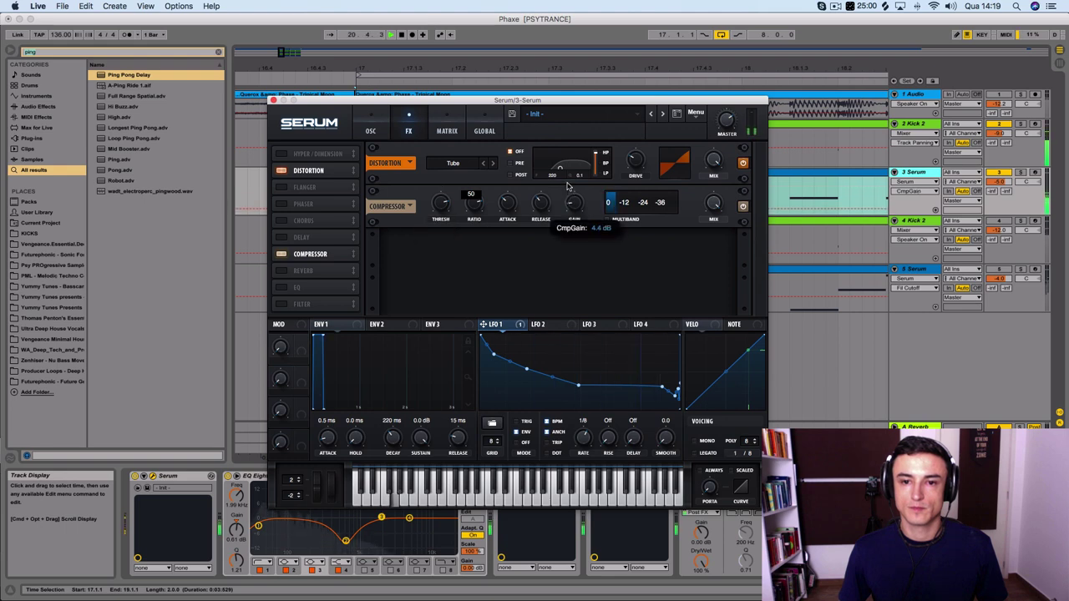
{"action": "left_click_drag", "start_coordinate": [568, 189], "coordinate": [565, 182]}
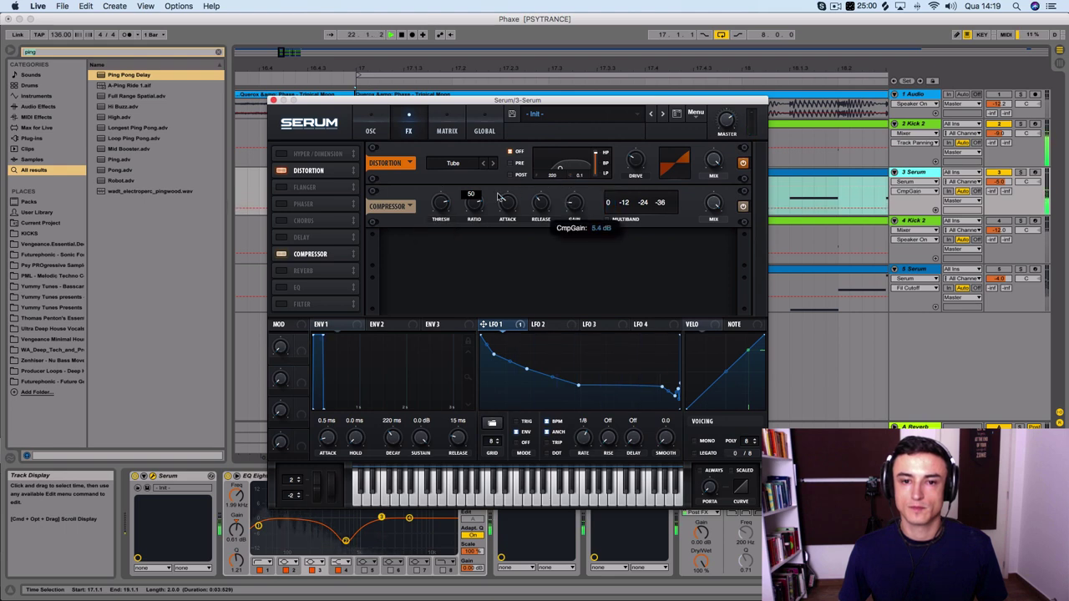
{"action": "mouse_move", "coordinate": [442, 216]}
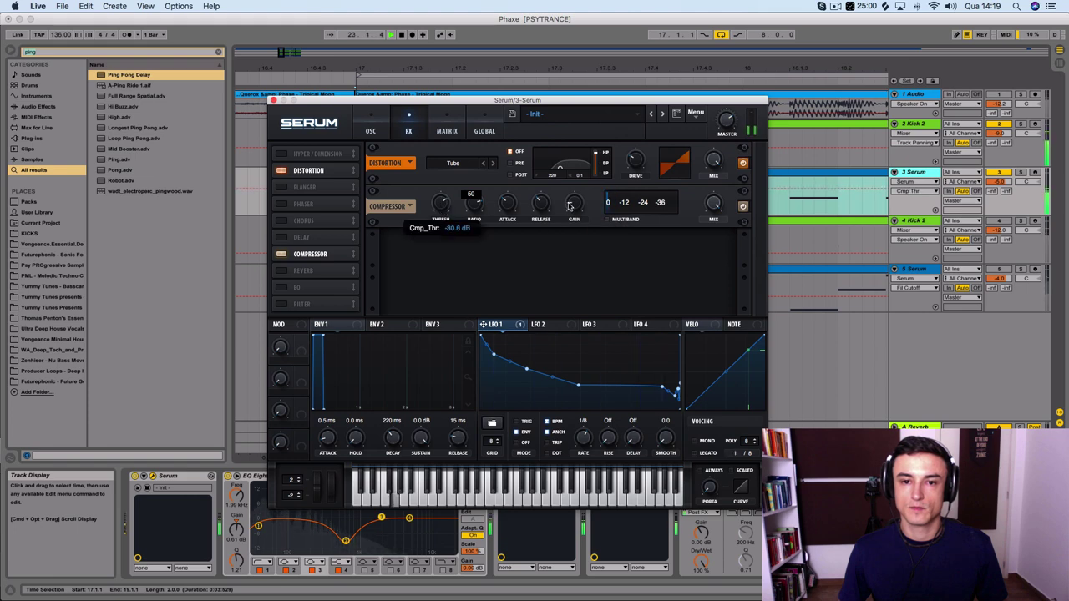
{"action": "left_click_drag", "start_coordinate": [569, 204], "coordinate": [568, 214]}
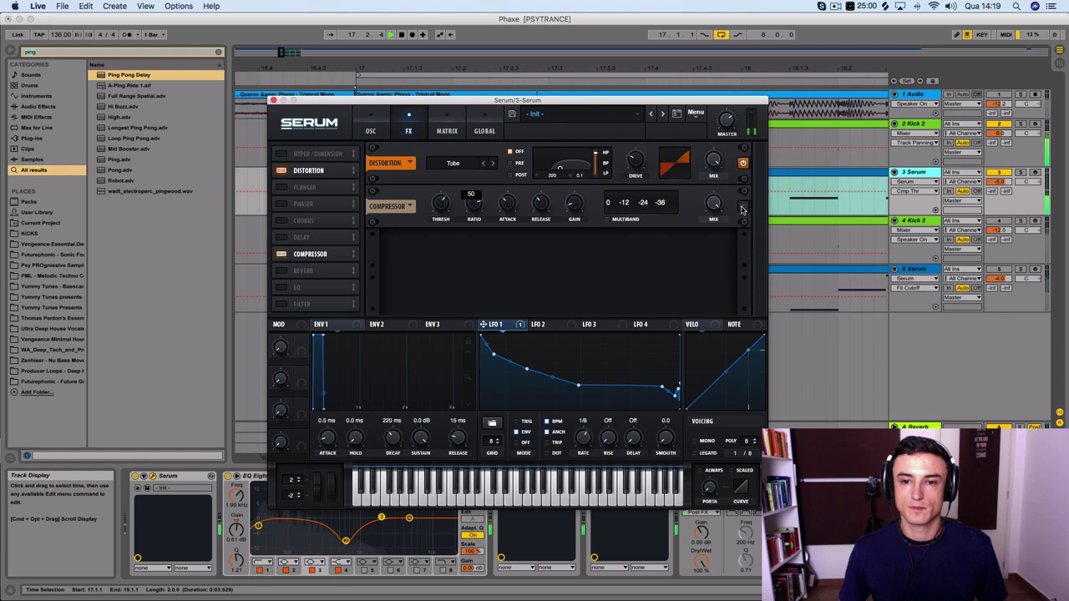
Step: Recheck the Serum compressor with multiband on and off, and move the compressor directly below the distortion in the effects order
{"action": "left_click", "coordinate": [607, 220]}
{"action": "left_click", "coordinate": [607, 220]}
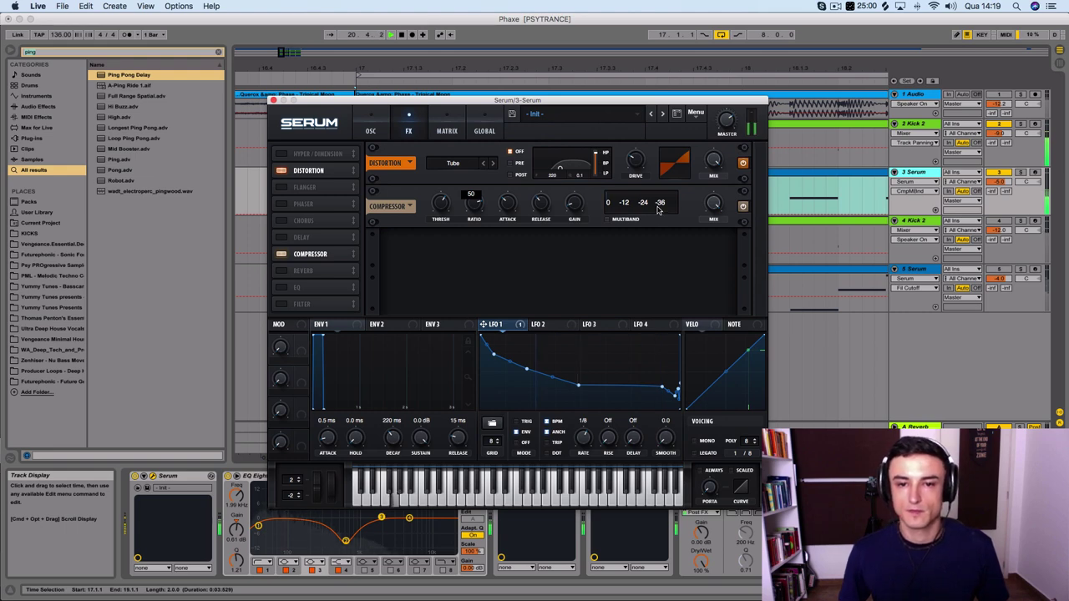
{"action": "left_click_drag", "start_coordinate": [301, 252], "coordinate": [312, 187]}
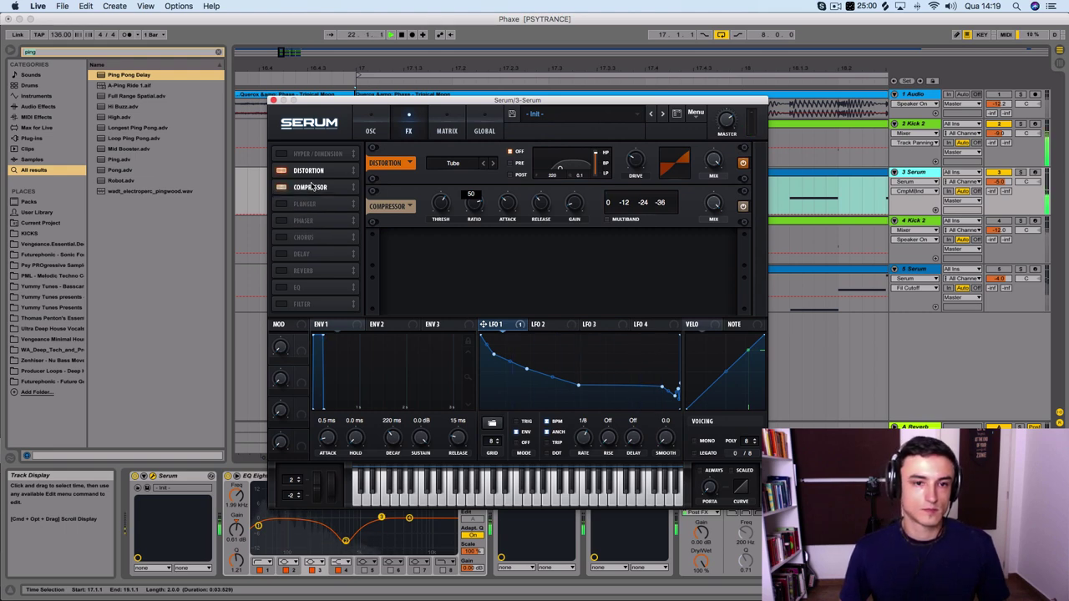
Step: Set the Serum compressor's ratio to 6:1, its threshold to about -34.4 dB and its gain to about 4.9 dB
{"action": "left_click", "coordinate": [574, 203]}
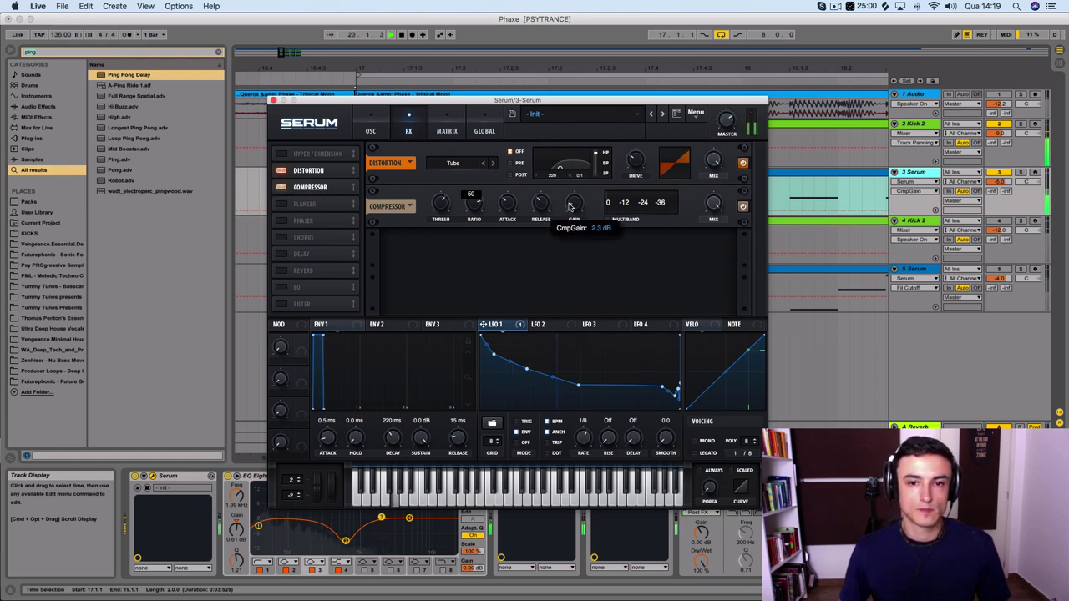
{"action": "left_click", "coordinate": [433, 207]}
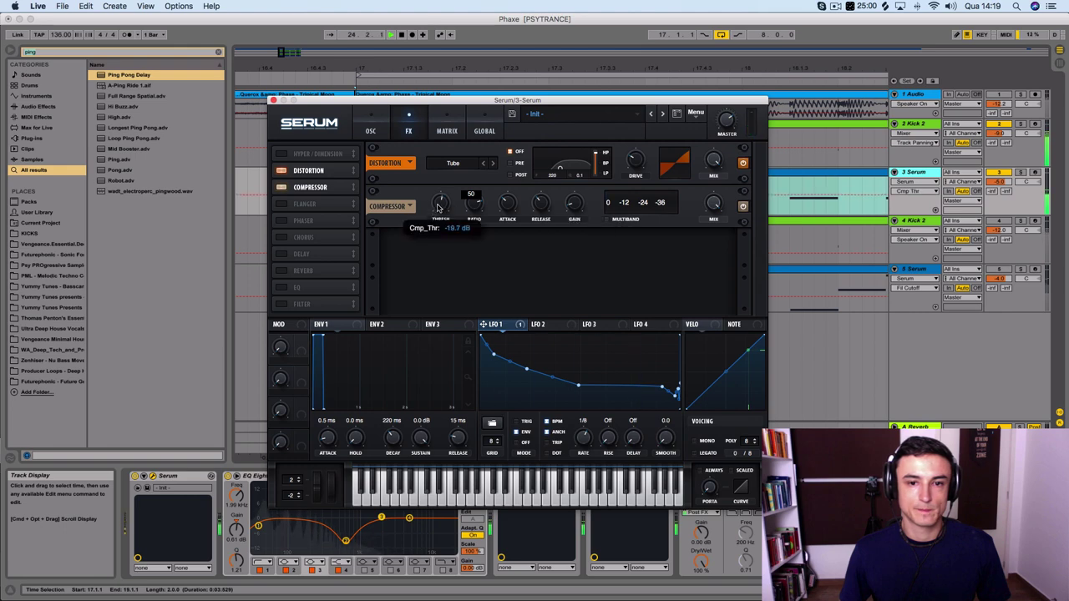
{"action": "left_click_drag", "start_coordinate": [436, 209], "coordinate": [443, 193]}
{"action": "left_click", "coordinate": [475, 205]}
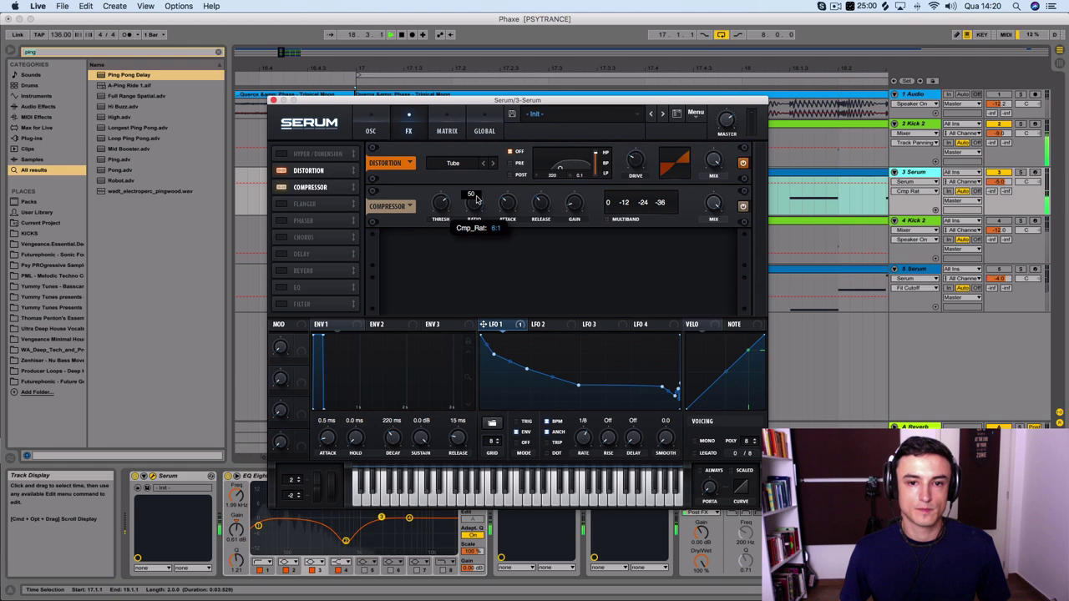
{"action": "left_click", "coordinate": [440, 204]}
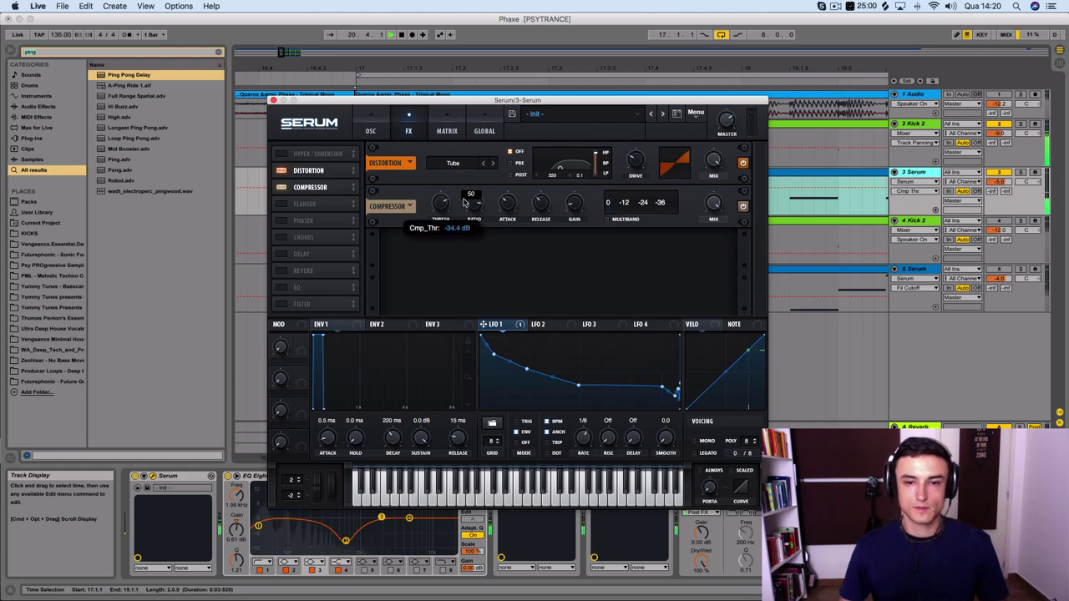
{"action": "mouse_move", "coordinate": [577, 204]}
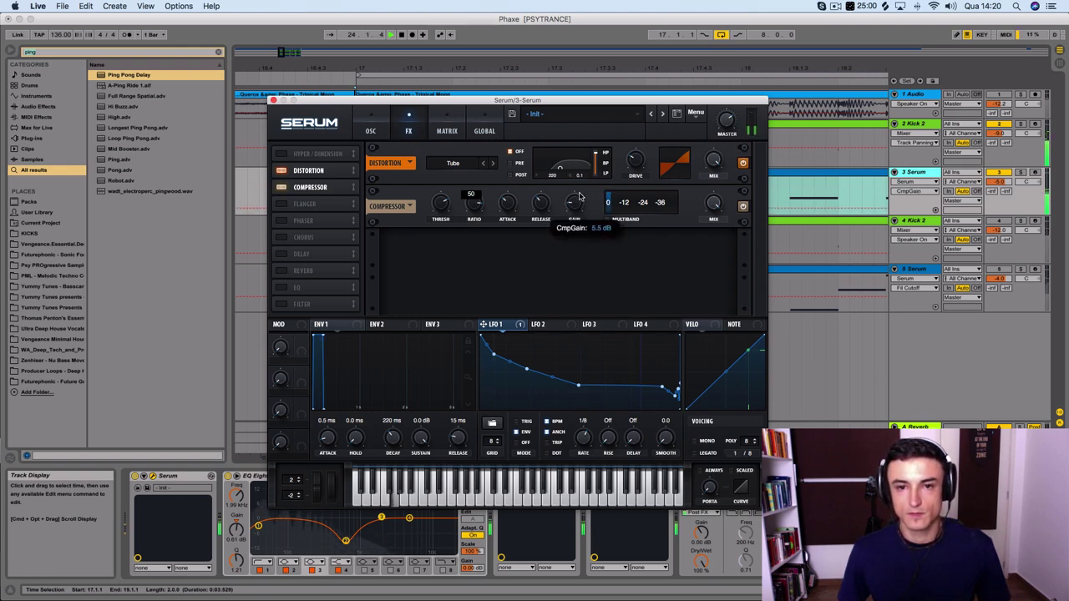
{"action": "left_click_drag", "start_coordinate": [578, 199], "coordinate": [579, 192]}
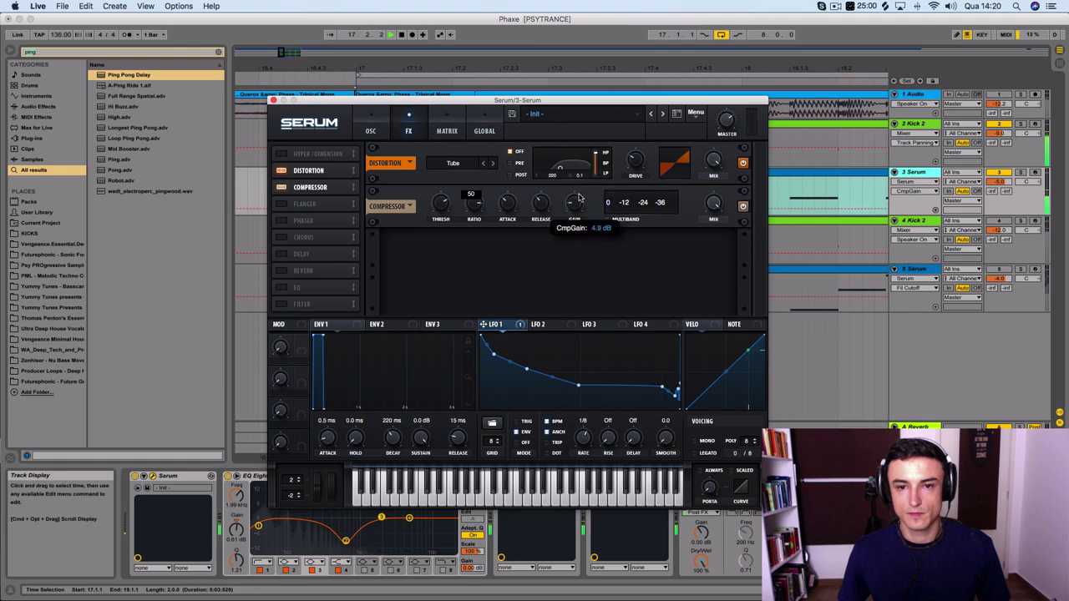
Step: Compare the bass with the reference track's solo and close the Serum window
{"action": "left_click", "coordinate": [1020, 96]}
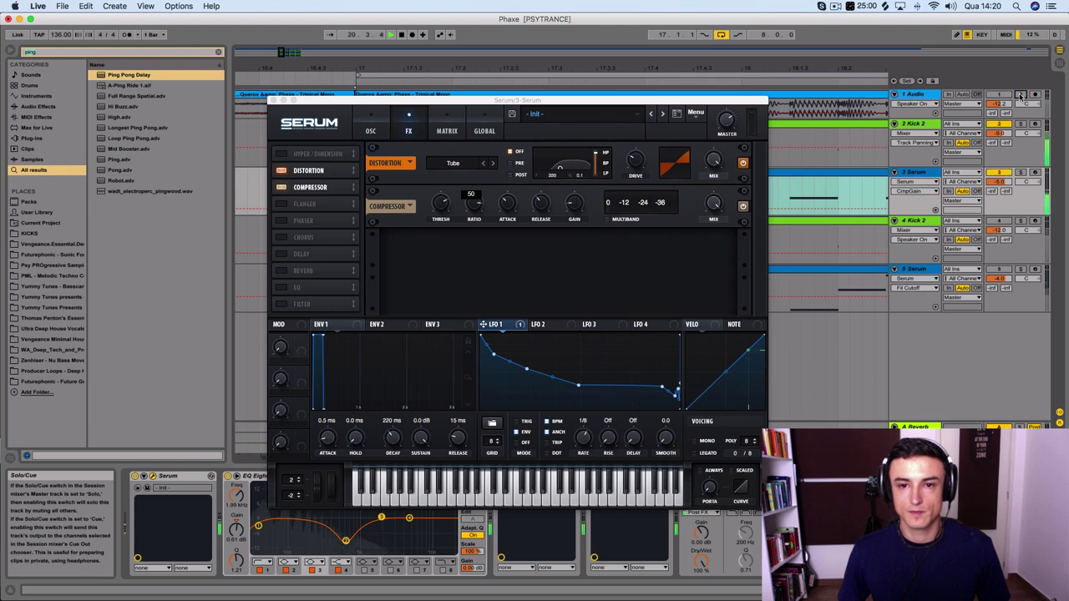
{"action": "left_click", "coordinate": [273, 101]}
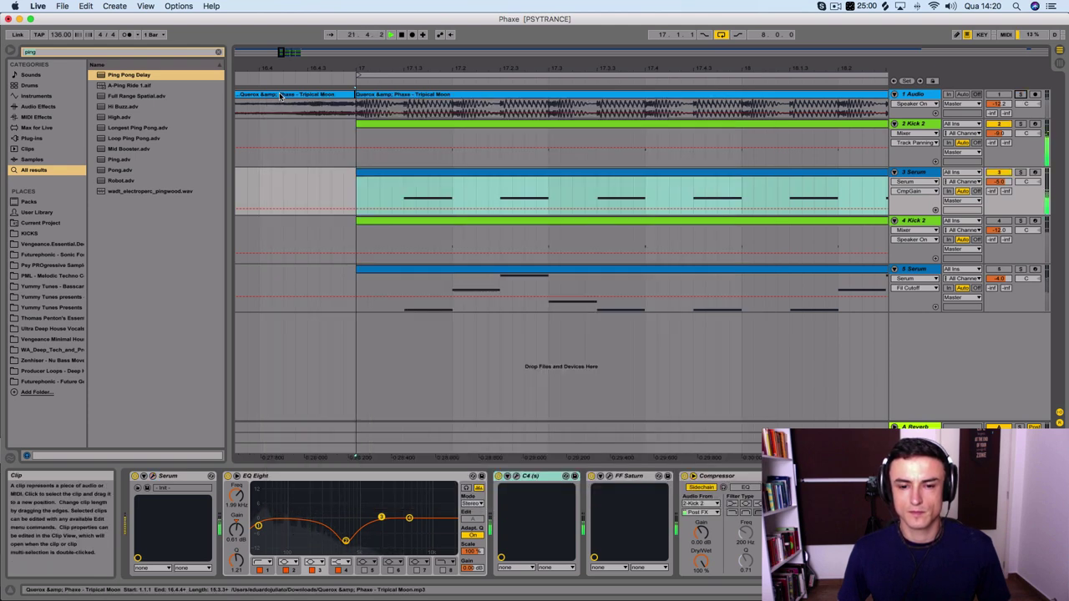
Step: Replace the browser search term with "harm" to look for a harmonics device
{"action": "left_click", "coordinate": [90, 54]}
{"action": "key", "text": "BackSpace"}
{"action": "key", "text": "BackSpace"}
{"action": "key", "text": "BackSpace"}
{"action": "key", "text": "BackSpace"}
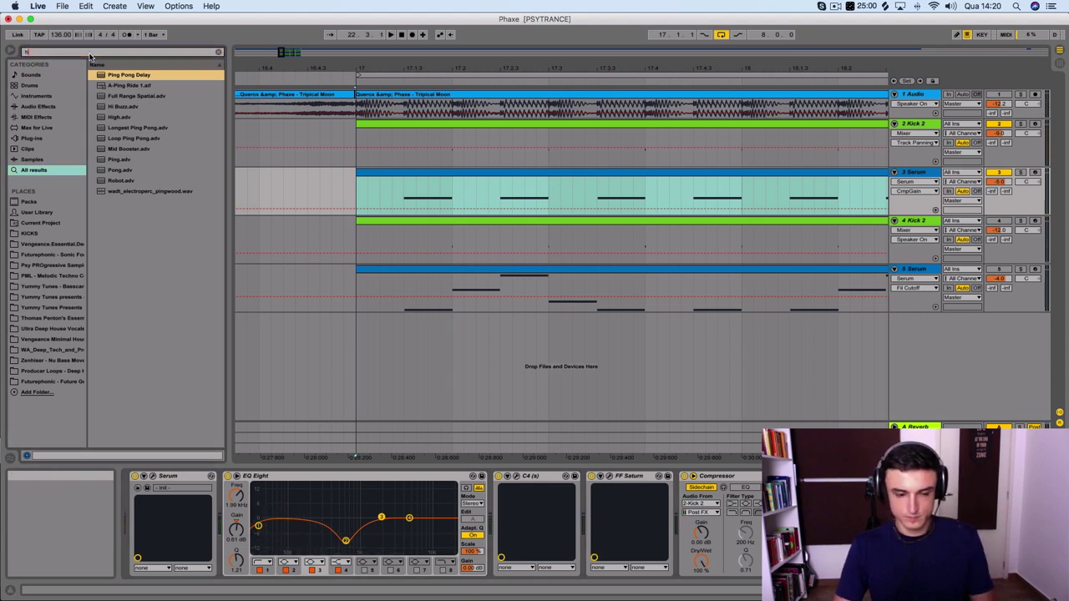
{"action": "type", "text": "ha"}
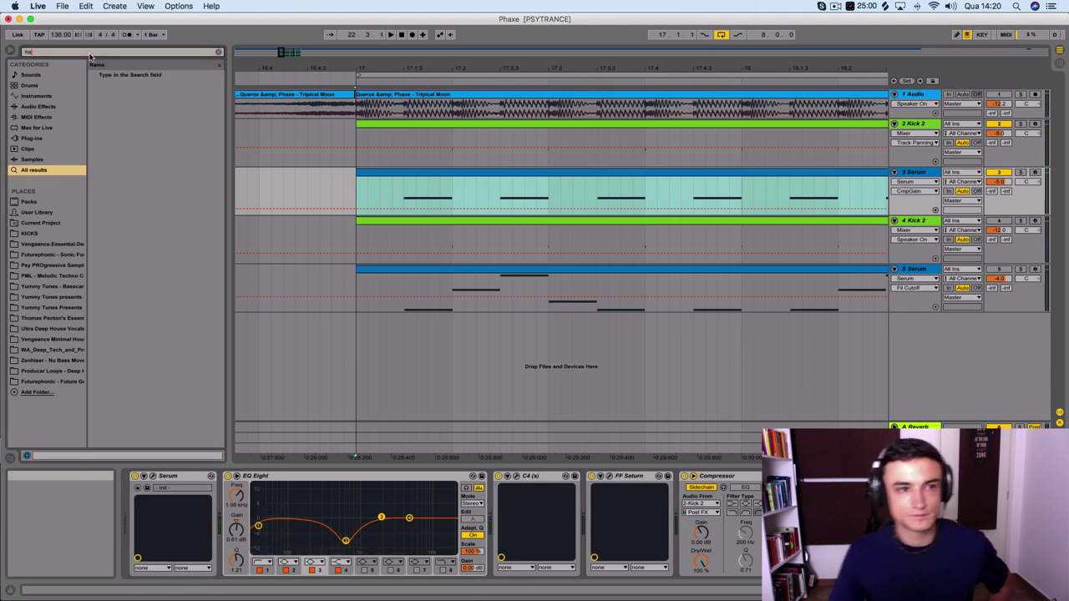
{"action": "type", "text": "rm"}
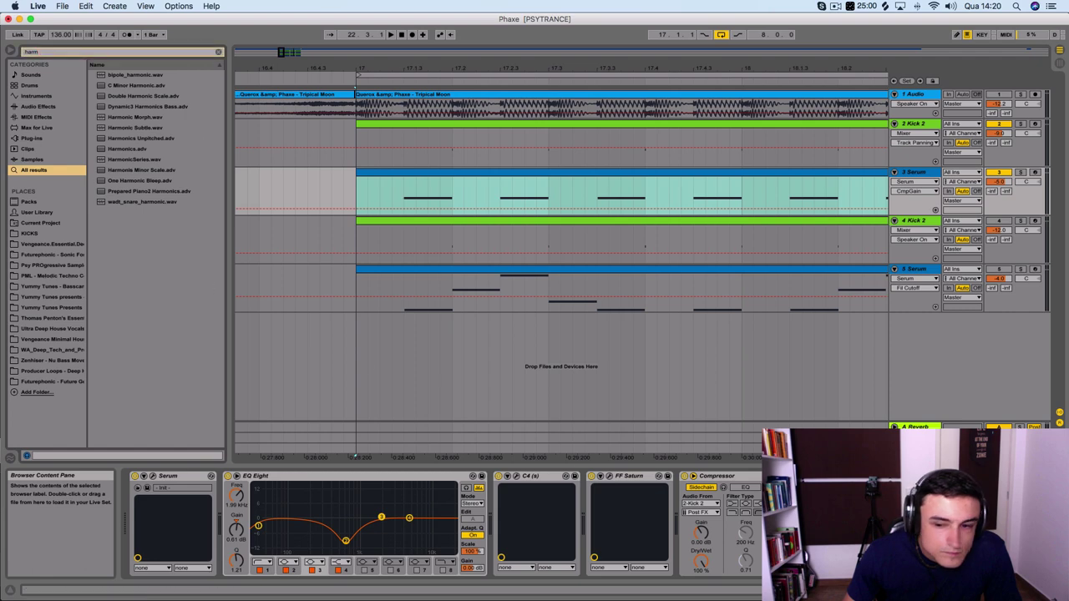
Step: Play the loop and toggle the reference track's solo several times to compare it with the kick and bass
{"action": "left_click", "coordinate": [728, 492]}
{"action": "key", "text": "space"}
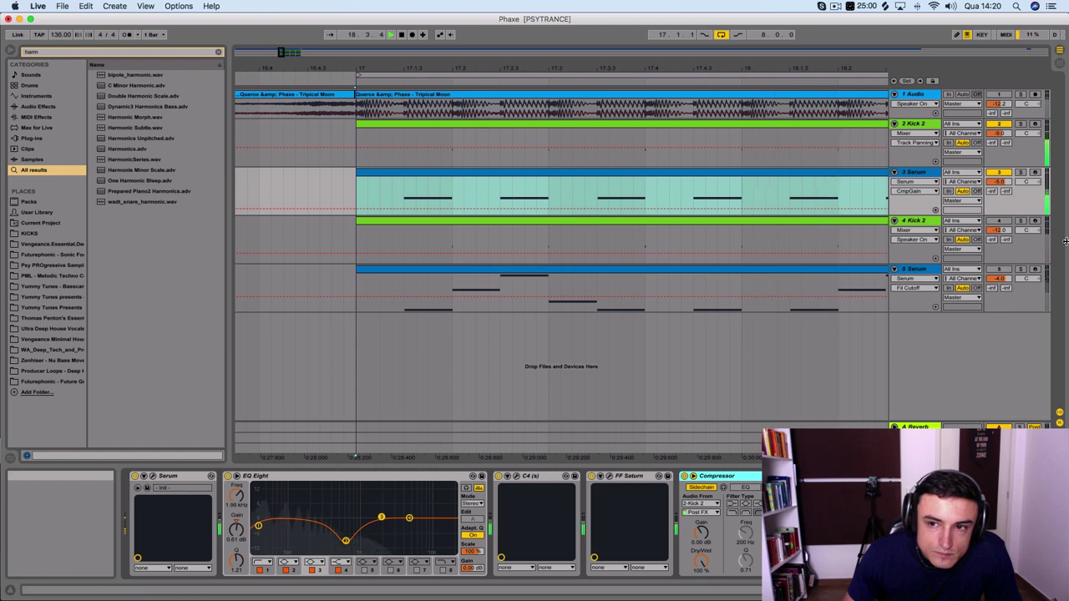
{"action": "left_click", "coordinate": [1005, 271]}
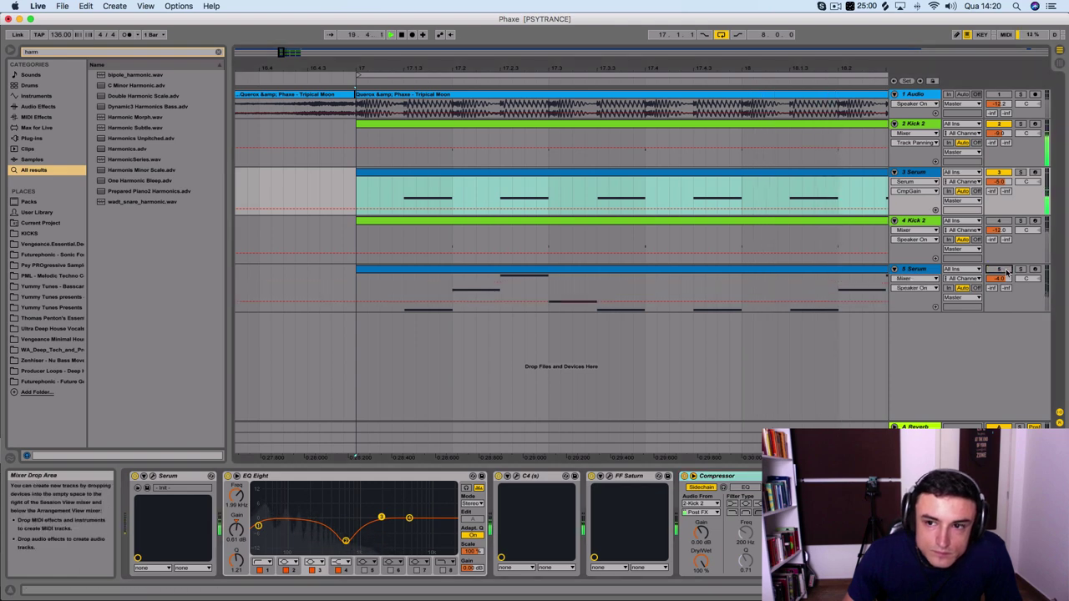
{"action": "left_click", "coordinate": [813, 220]}
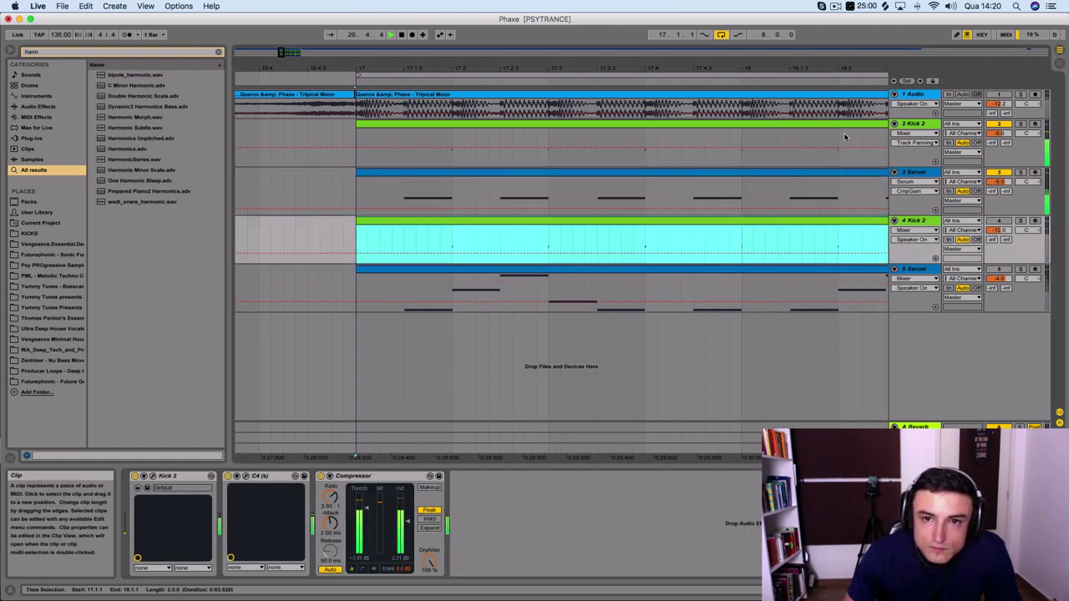
{"action": "left_click", "coordinate": [1022, 94]}
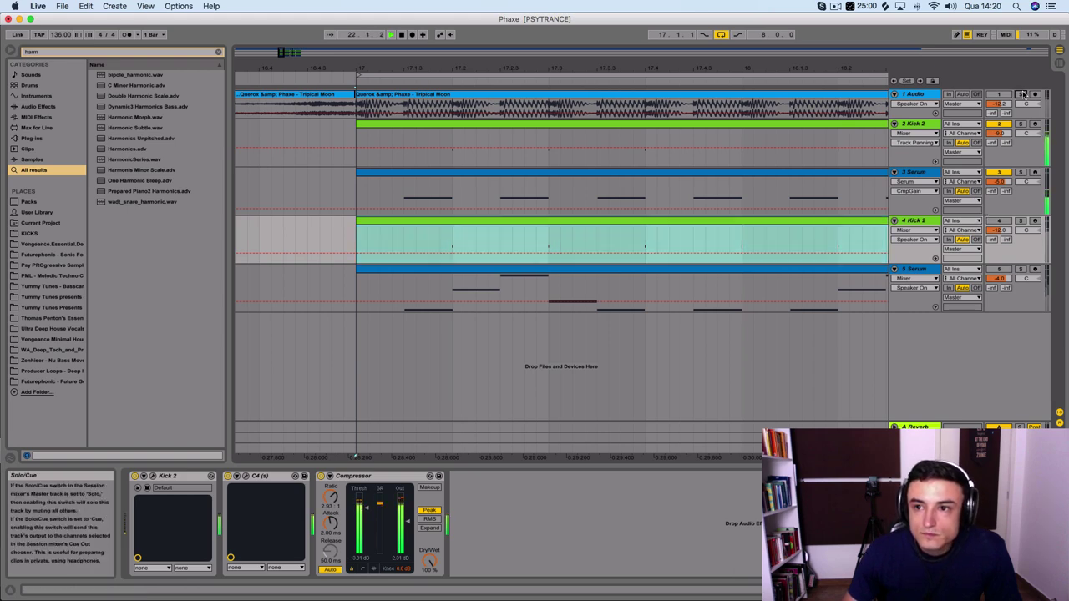
{"action": "left_click", "coordinate": [1022, 94]}
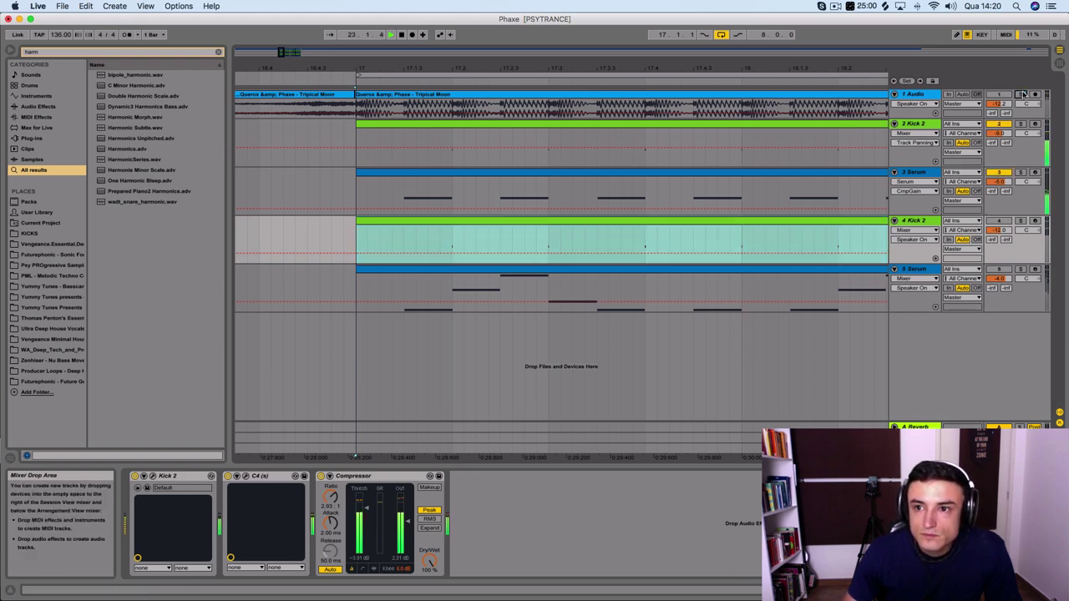
{"action": "left_click", "coordinate": [1023, 94]}
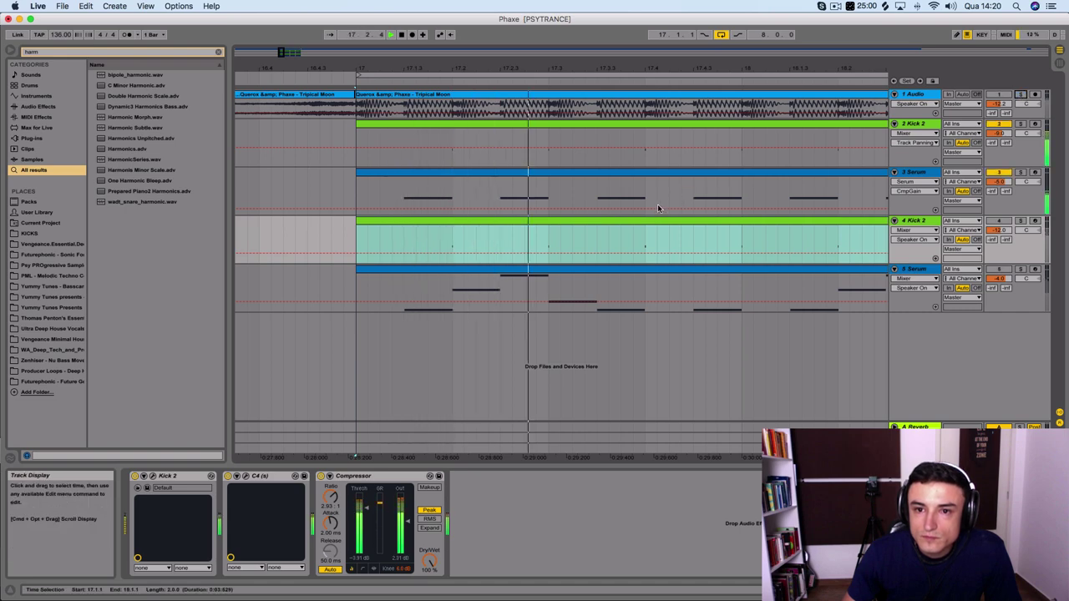
{"action": "key", "text": "space"}
Step: Bring back the device chain of the 3 Serum bass track and show EQ Eight's enlarged frequency display during playback
{"action": "left_click", "coordinate": [627, 222]}
{"action": "key", "text": "Up"}
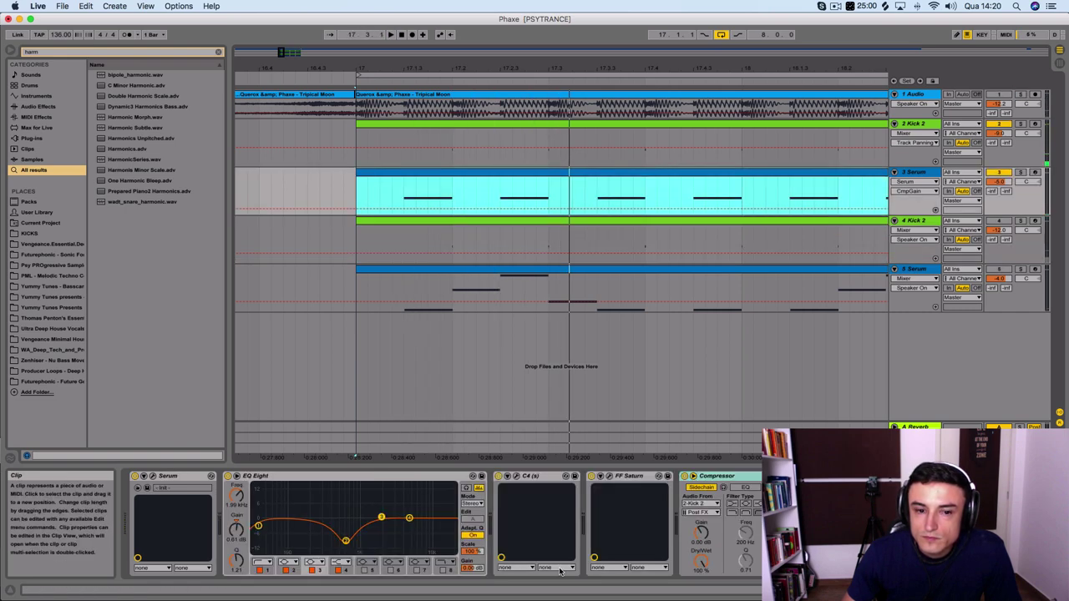
{"action": "key", "text": "space"}
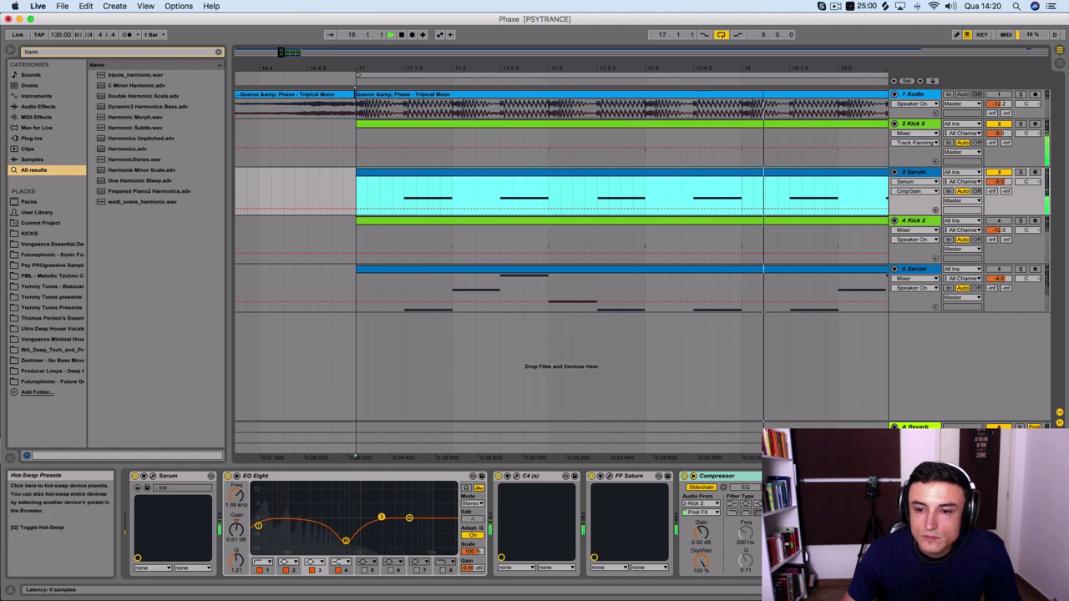
{"action": "double_click", "coordinate": [364, 480]}
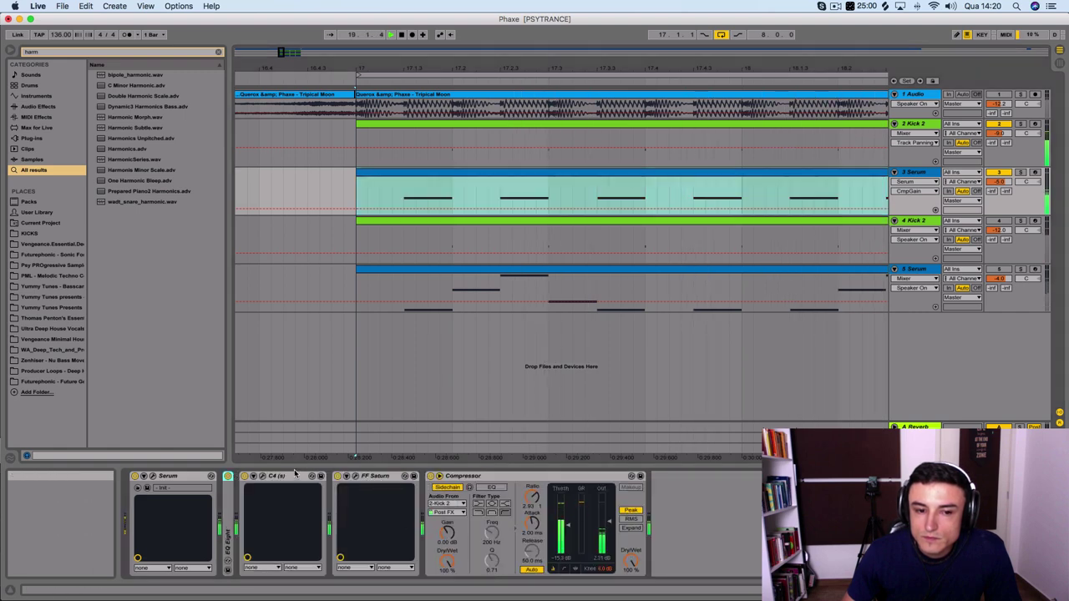
{"action": "double_click", "coordinate": [224, 493]}
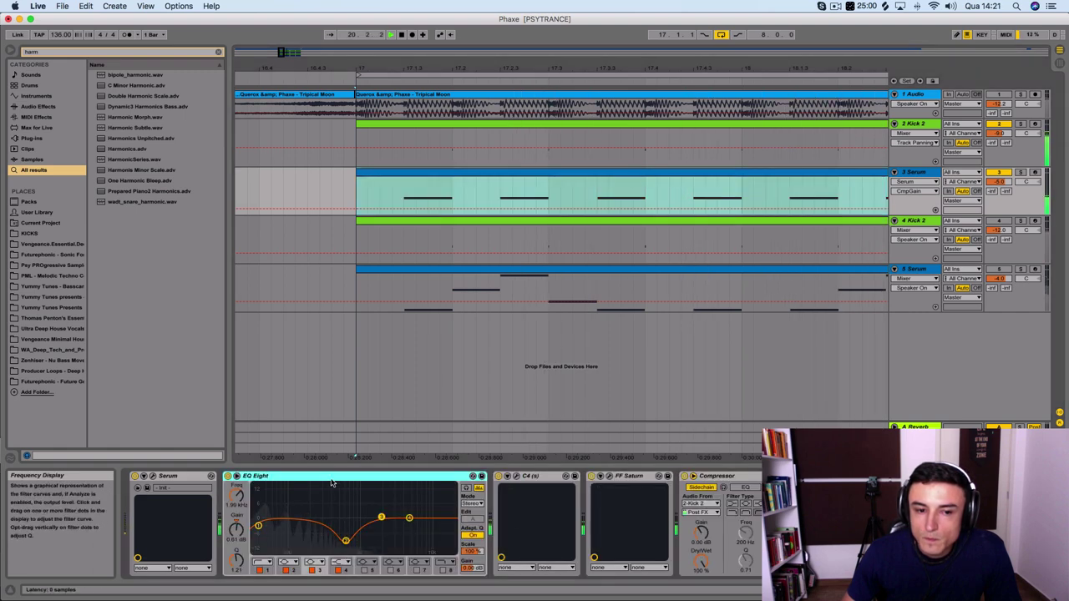
{"action": "left_click", "coordinate": [473, 476]}
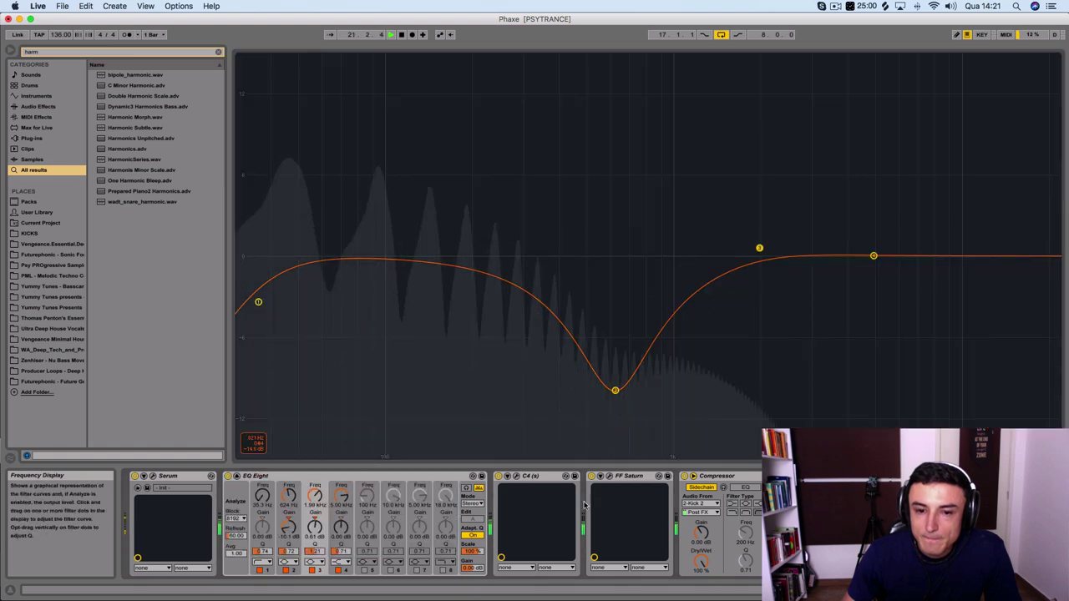
Step: Enable band 5 in EQ Eight, sweep it through the low harmonics and set a narrow cut of about -5.4 dB at 87.6 Hz
{"action": "left_click", "coordinate": [365, 571]}
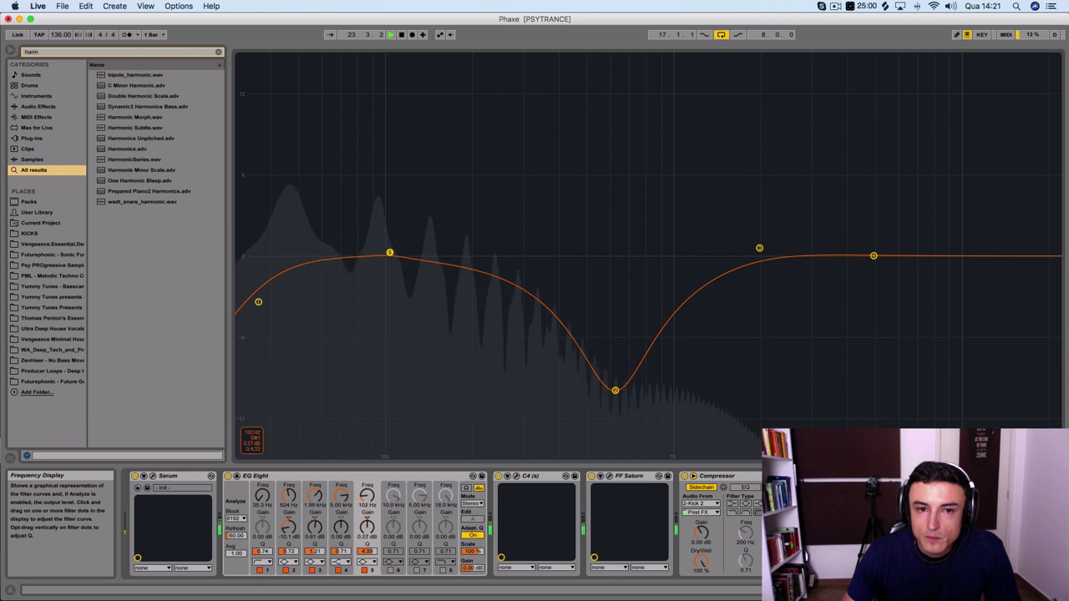
{"action": "left_click_drag", "start_coordinate": [388, 255], "coordinate": [428, 224]}
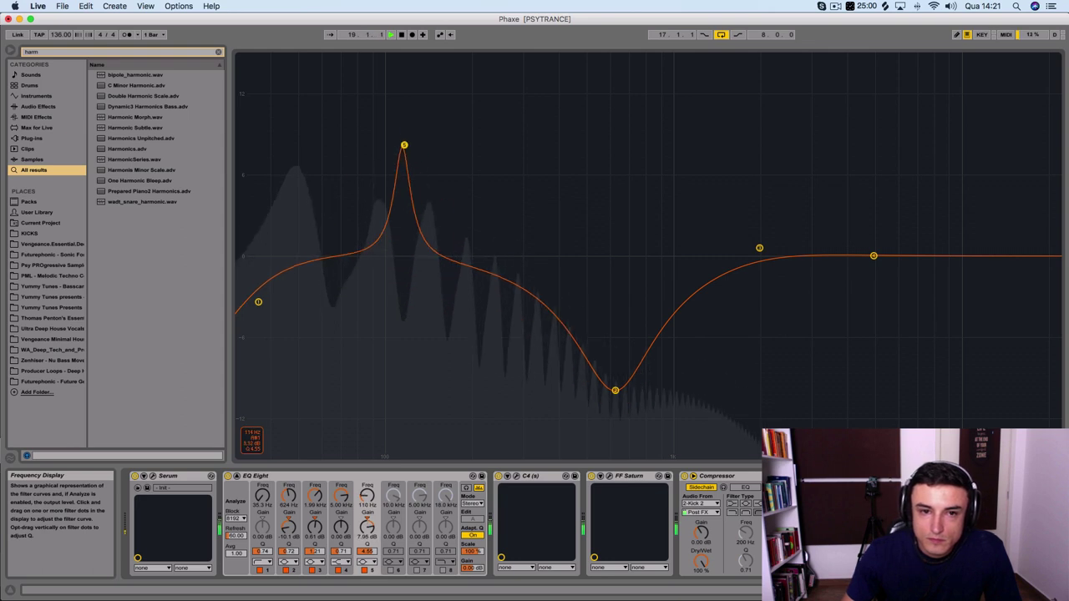
{"action": "left_click_drag", "start_coordinate": [403, 144], "coordinate": [417, 186]}
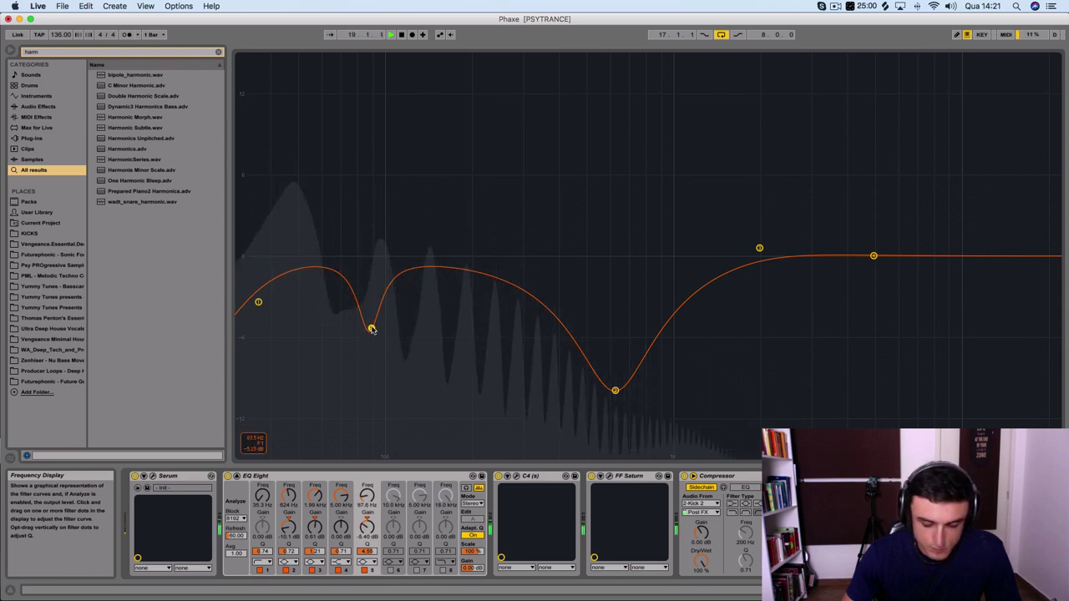
Step: Compare the bass with the soloed reference and retune EQ Eight's band 5 to a boost of about 1.1 dB at 147 Hz
{"action": "key", "text": "shift+Tab"}
{"action": "left_click", "coordinate": [1019, 94]}
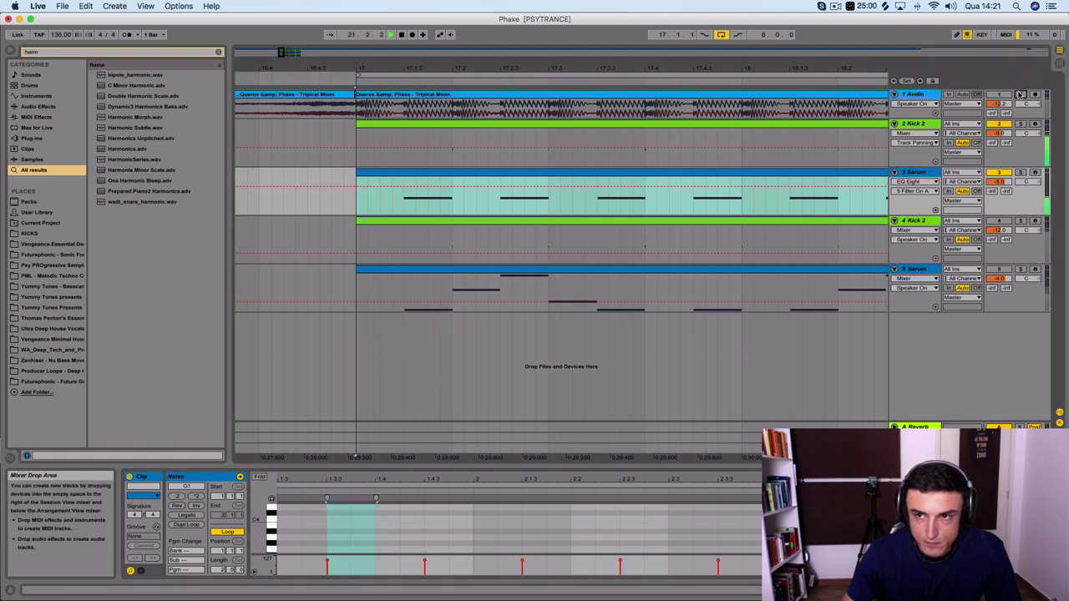
{"action": "double_click", "coordinate": [936, 177]}
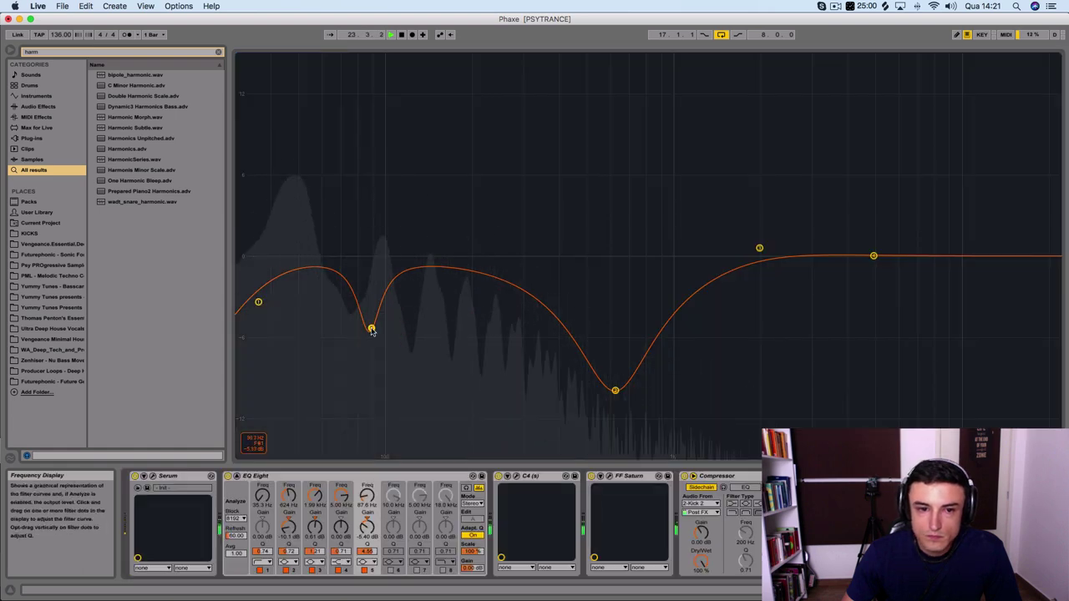
{"action": "left_click_drag", "start_coordinate": [373, 331], "coordinate": [372, 281]}
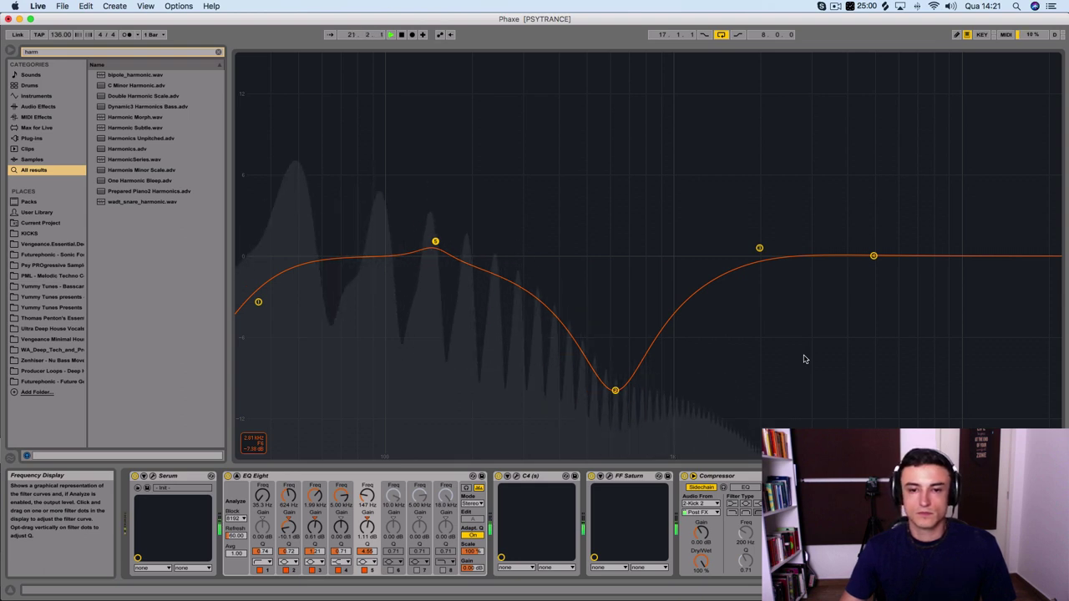
Step: Reduce EQ Eight's band 2 cut to about -9.1 dB at 632 Hz and move band 3 to 5.10 kHz with about 1 dB of boost
{"action": "mouse_move", "coordinate": [615, 390]}
{"action": "left_mouse_down"}
{"action": "mouse_move", "coordinate": [619, 265]}
{"action": "mouse_move", "coordinate": [617, 371]}
{"action": "left_mouse_up"}
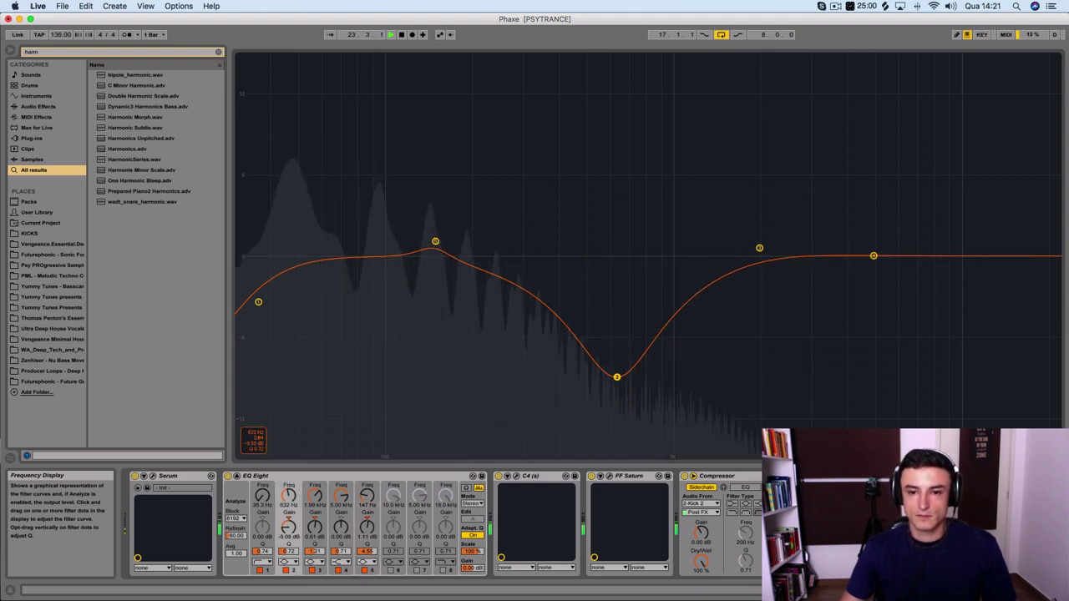
{"action": "left_click_drag", "start_coordinate": [759, 248], "coordinate": [876, 243]}
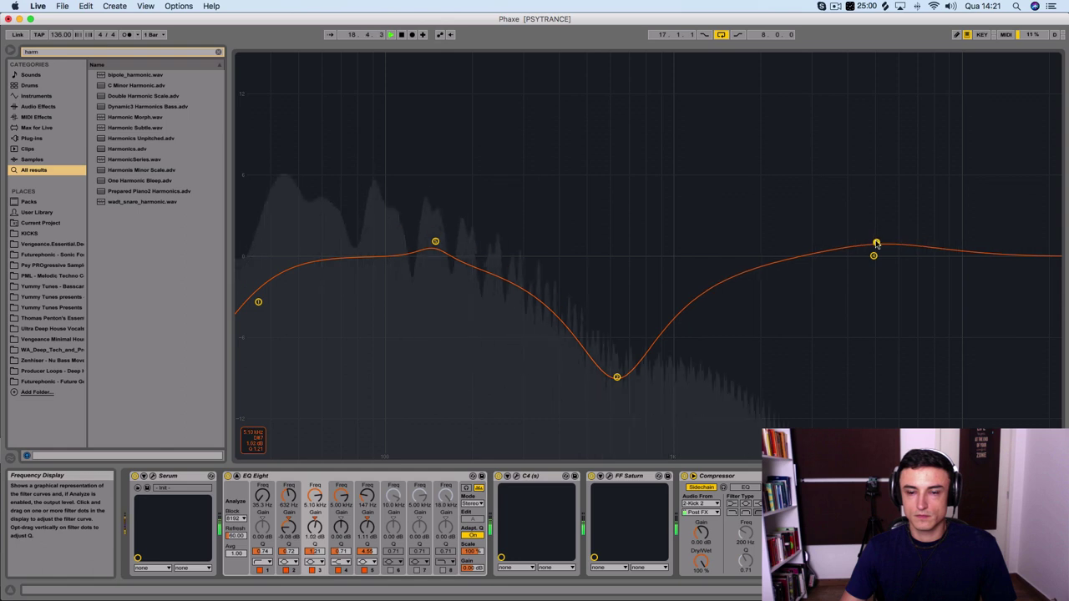
Step: Return to the arrangement, compare the equalized bass with the reference track's solo, and select the 2 Kick 2 track
{"action": "key", "text": "shift+Tab"}
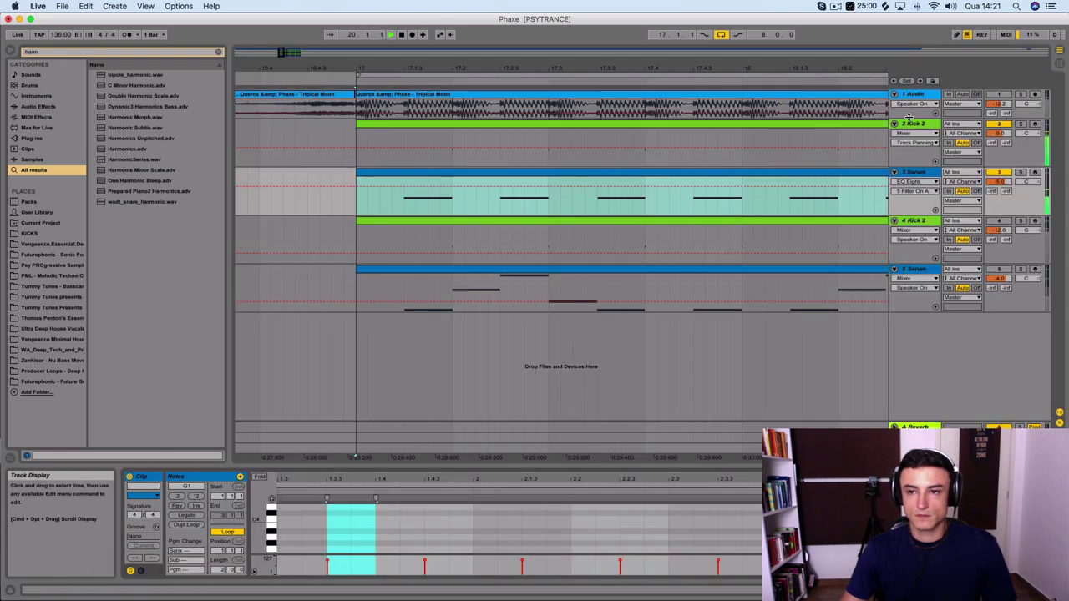
{"action": "left_click", "coordinate": [1020, 95]}
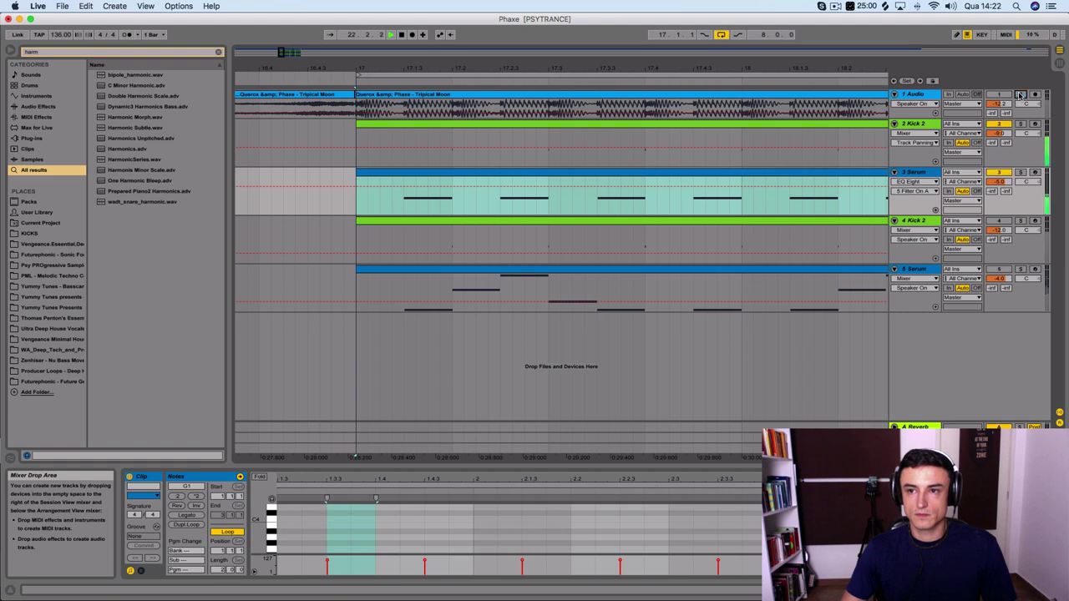
{"action": "left_click", "coordinate": [926, 127]}
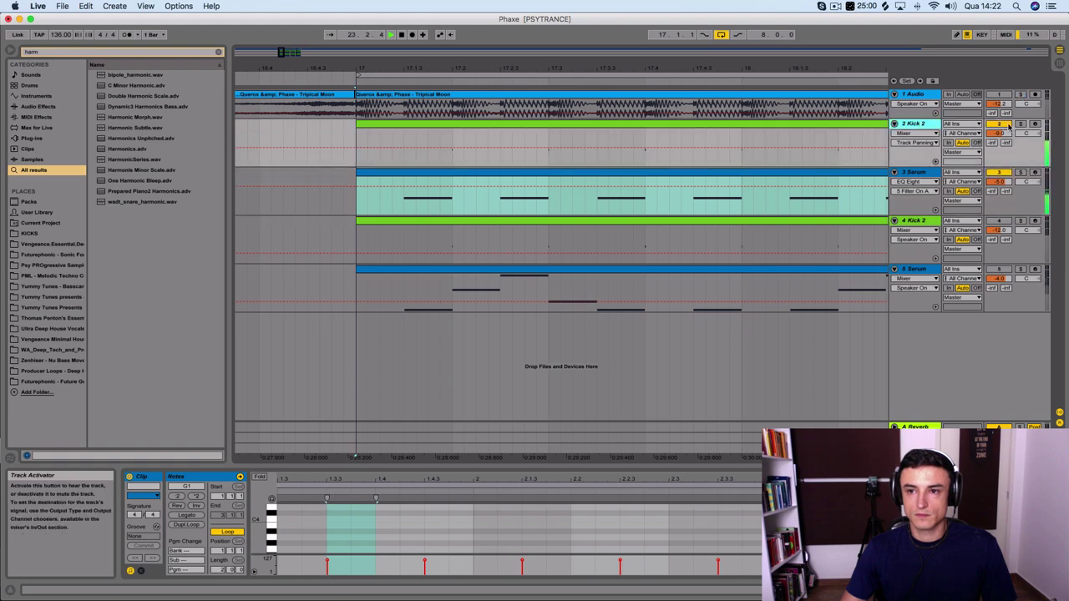
Step: Fine-tune the 3 Serum patch's filter cutoff with LFO 1 modulation of about 52, and compare the bass with the soloed reference track
{"action": "left_click", "coordinate": [921, 173]}
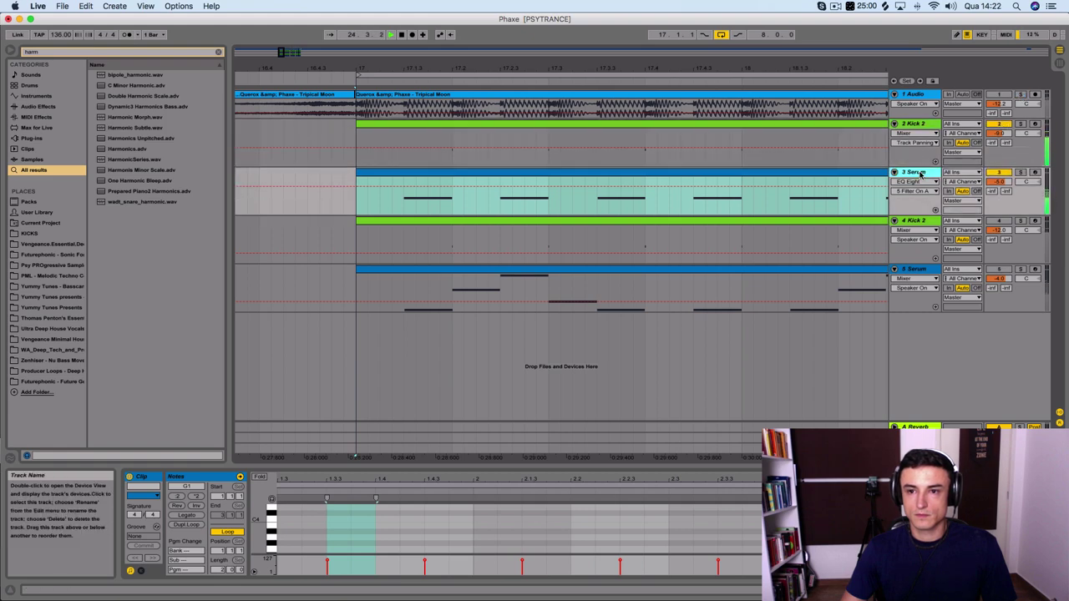
{"action": "double_click", "coordinate": [922, 173]}
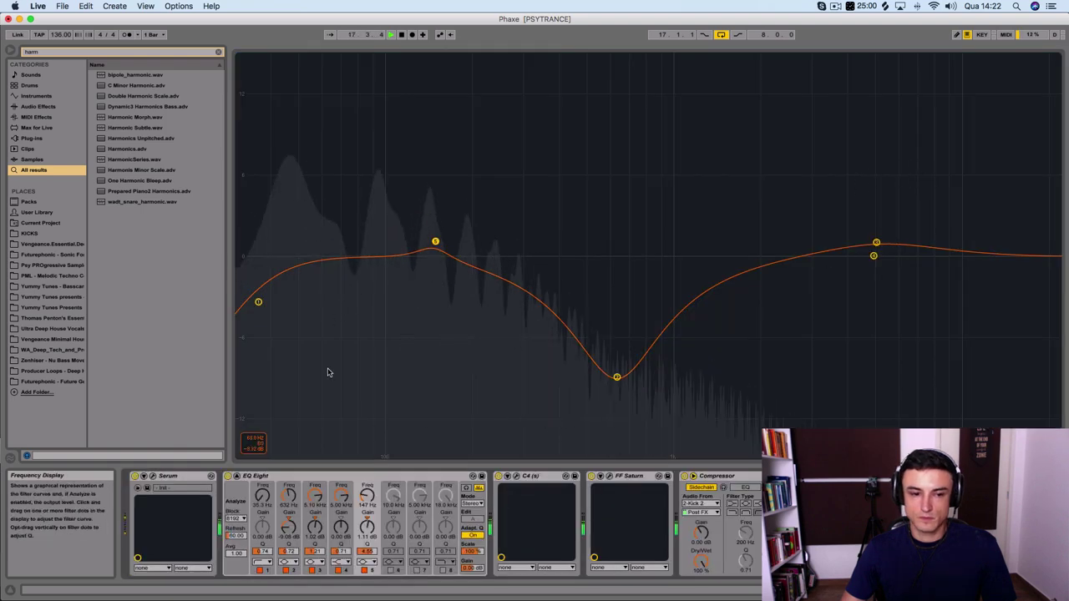
{"action": "left_click", "coordinate": [153, 476]}
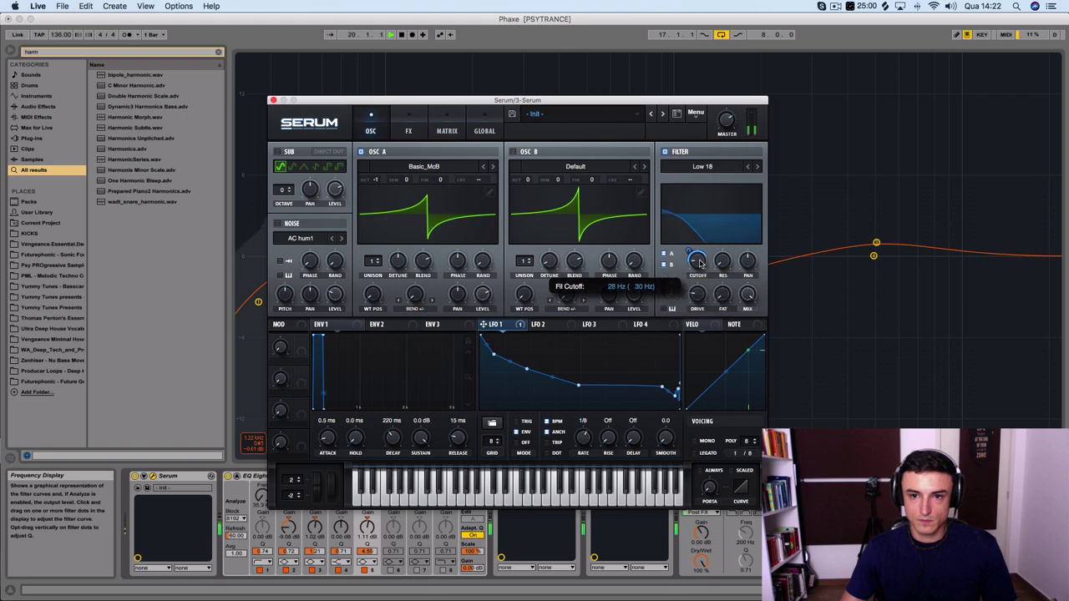
{"action": "left_click_drag", "start_coordinate": [494, 324], "coordinate": [694, 259]}
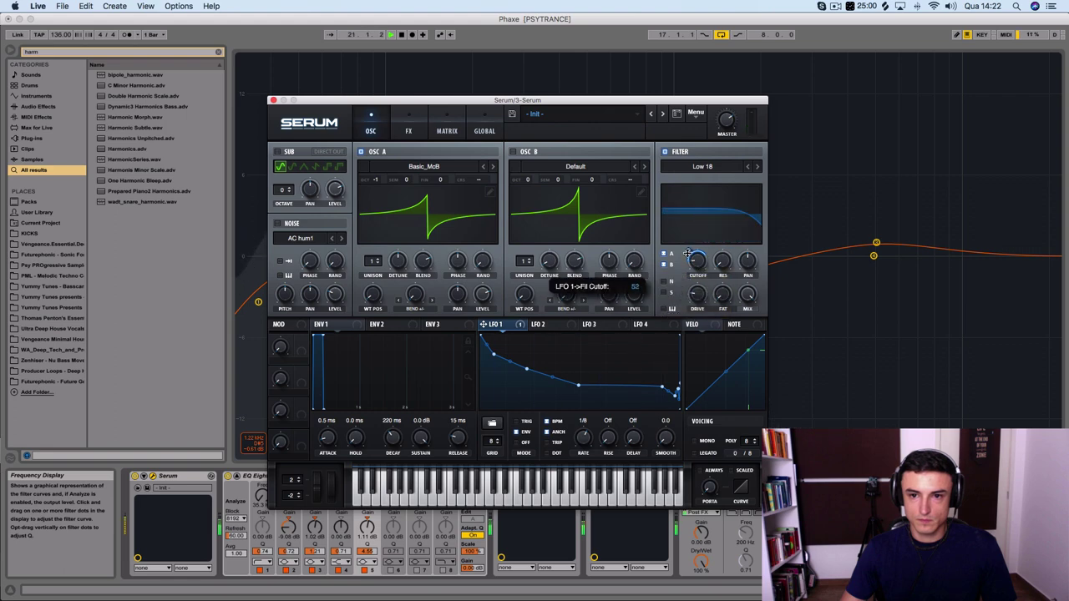
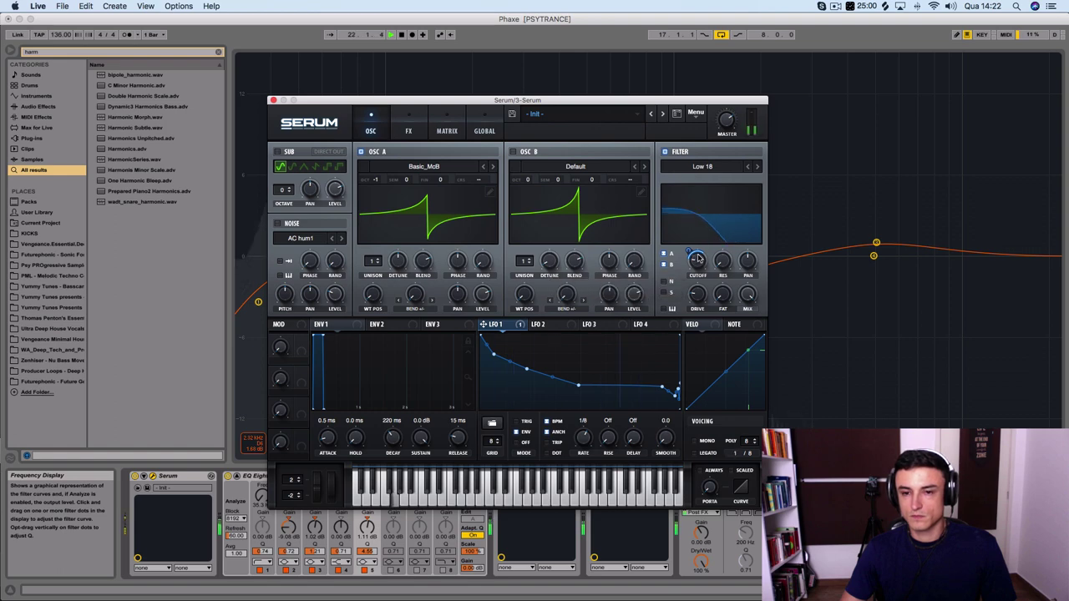
{"action": "left_click", "coordinate": [969, 104]}
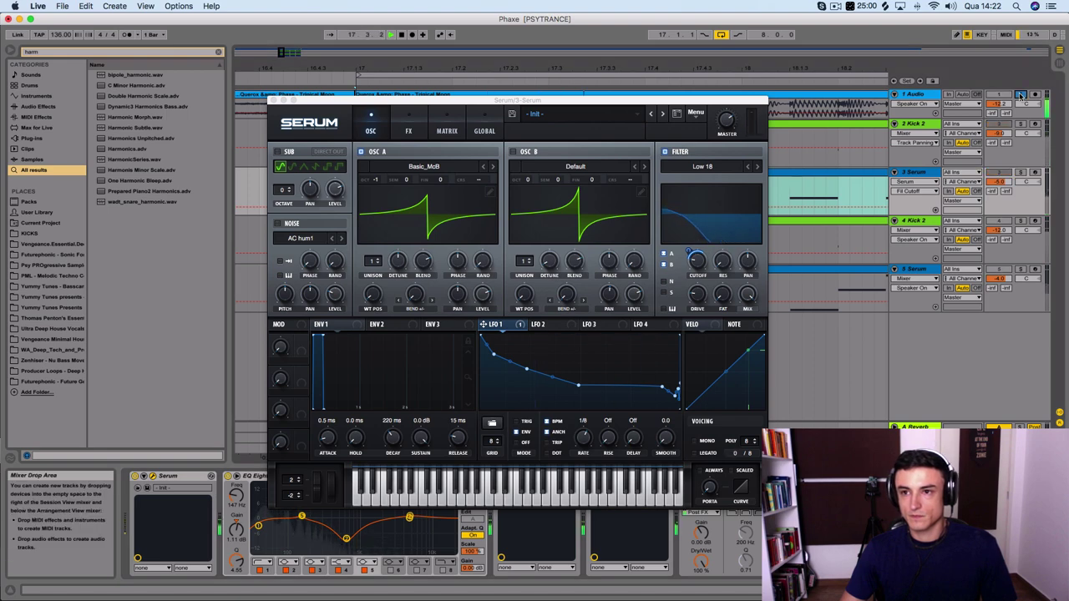
{"action": "left_click", "coordinate": [271, 99]}
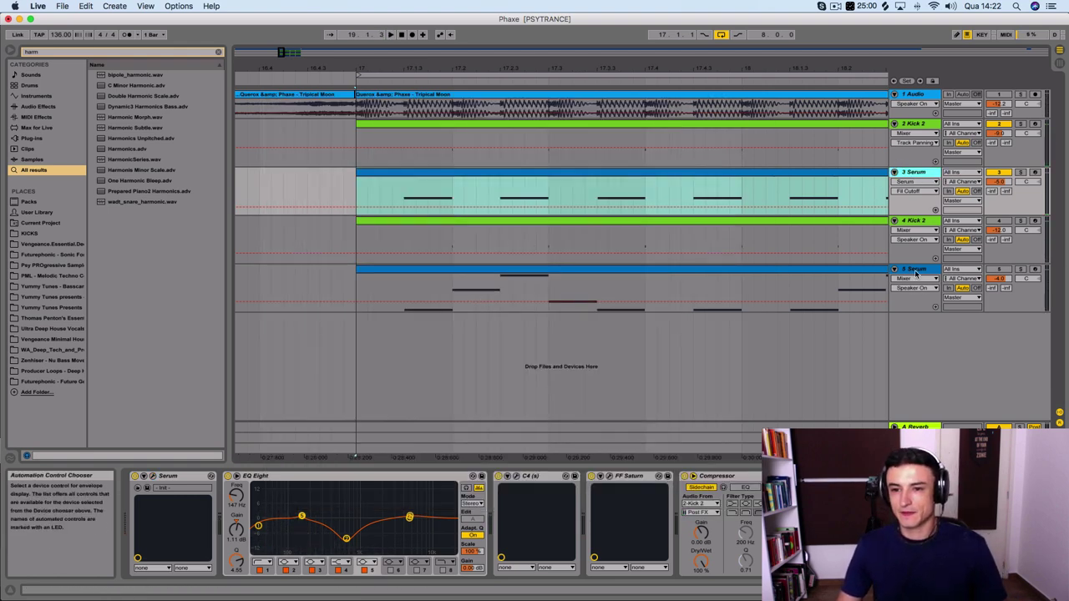
Step: Duplicate the 3 Serum track and switch off C4, FF Saturn and the Compressor on the copy
{"action": "key", "text": "Down"}
{"action": "key", "text": "Down"}
{"action": "left_click", "coordinate": [914, 175]}
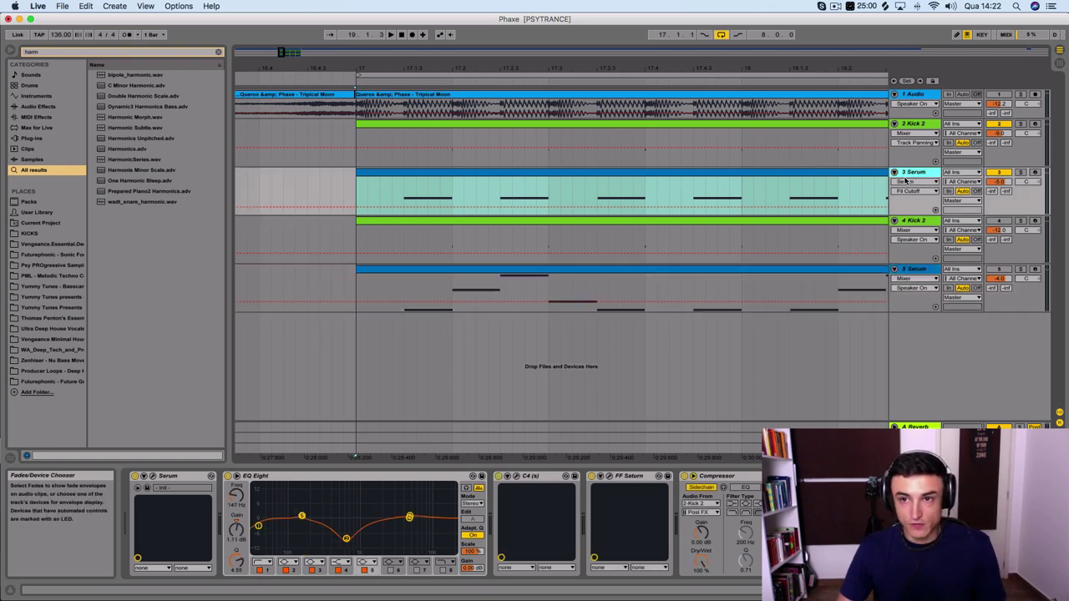
{"action": "left_click", "coordinate": [915, 272]}
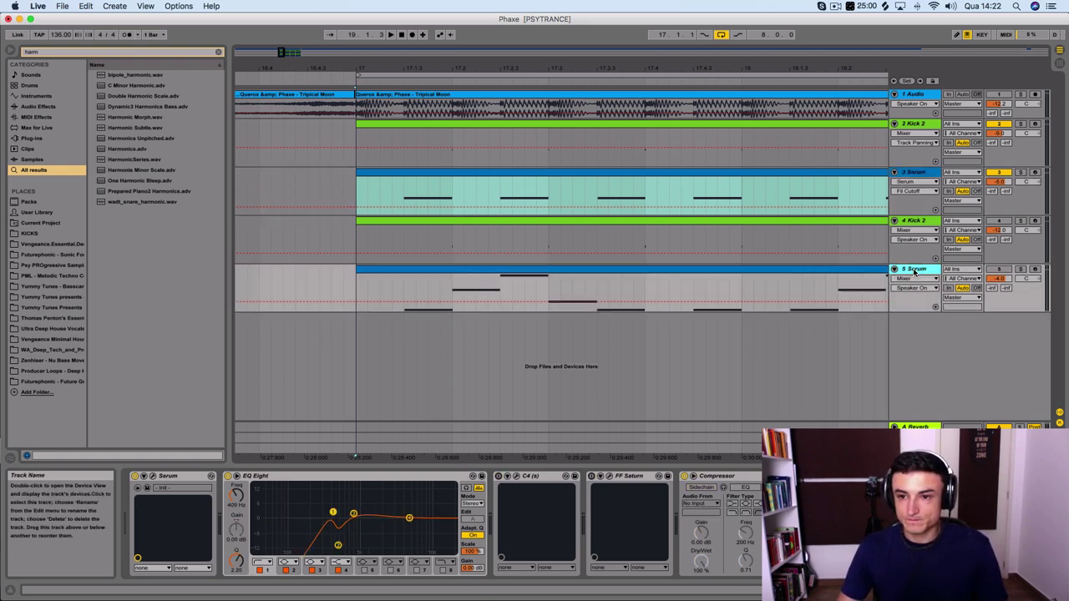
{"action": "left_click", "coordinate": [910, 176]}
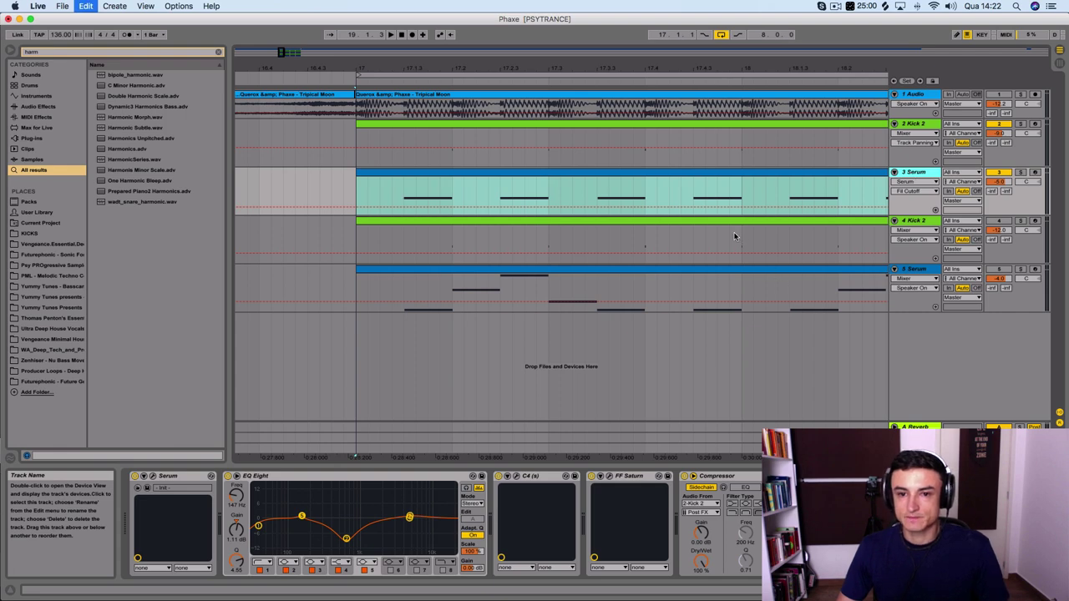
{"action": "key", "text": "super+d"}
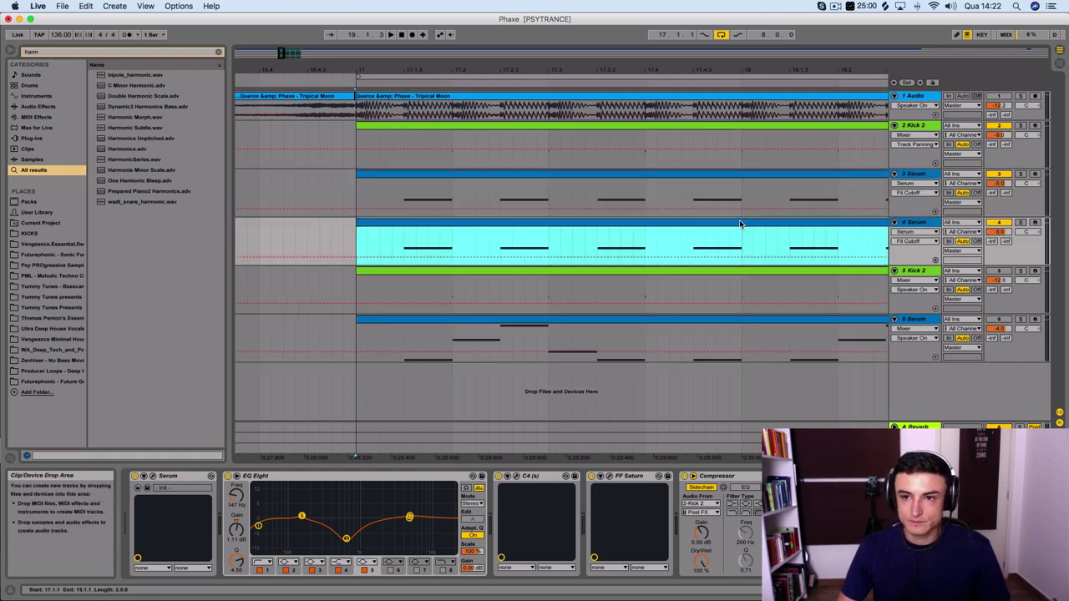
{"action": "left_click", "coordinate": [498, 479]}
{"action": "left_click", "coordinate": [685, 477]}
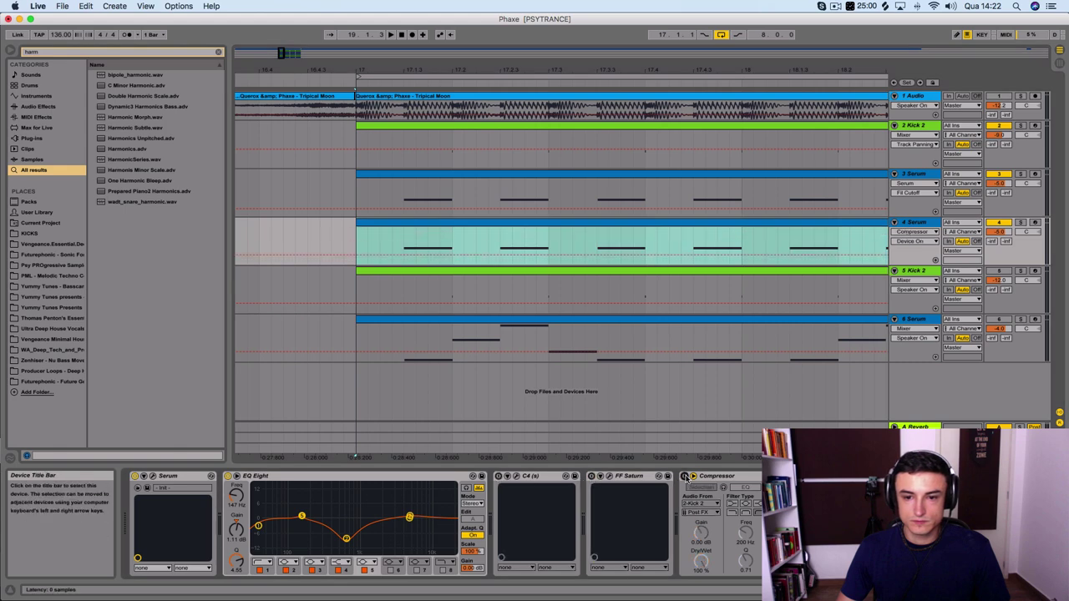
Step: Delete the copied clips on the 4 Serum track except for one short clip starting at bar 17
{"action": "left_click", "coordinate": [502, 223]}
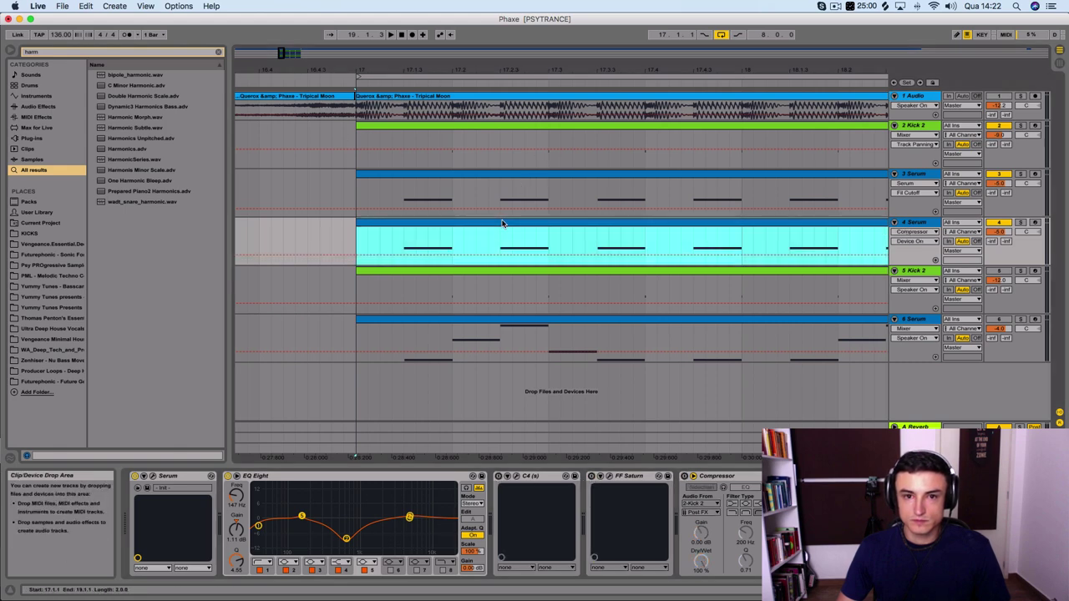
{"action": "scroll", "coordinate": [502, 223], "scroll_direction": "left", "scroll_amount": 2}
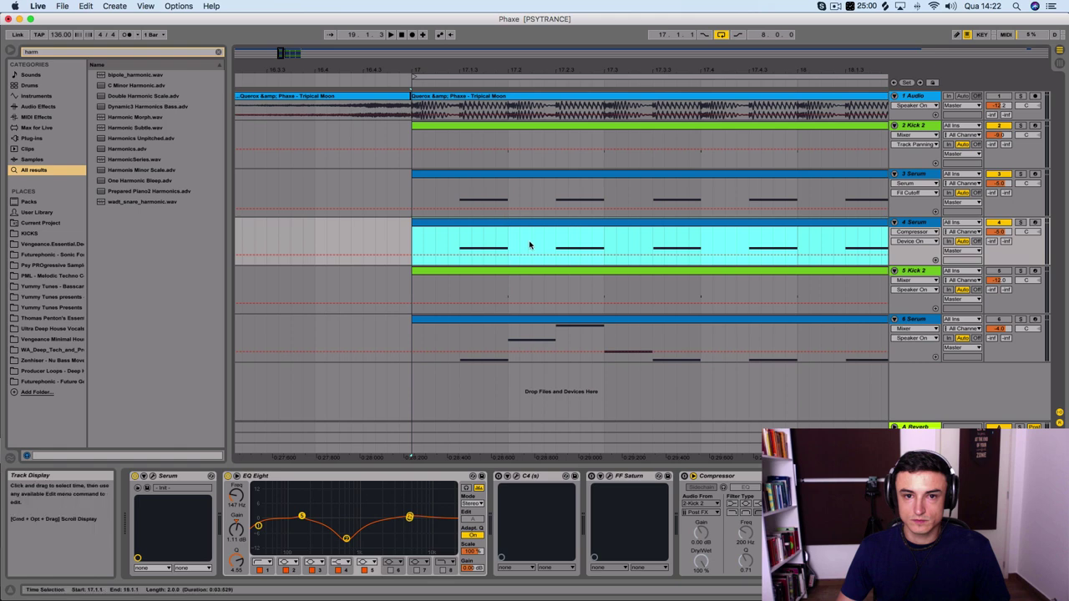
{"action": "left_click_drag", "start_coordinate": [516, 243], "coordinate": [1019, 236]}
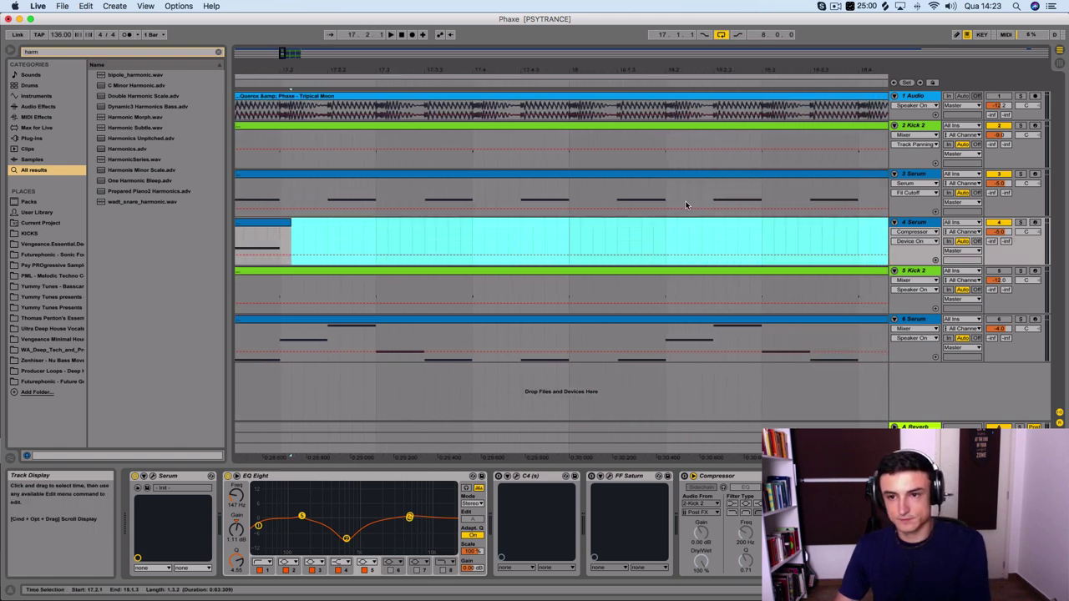
{"action": "scroll", "coordinate": [716, 223], "scroll_direction": "right", "scroll_amount": 10}
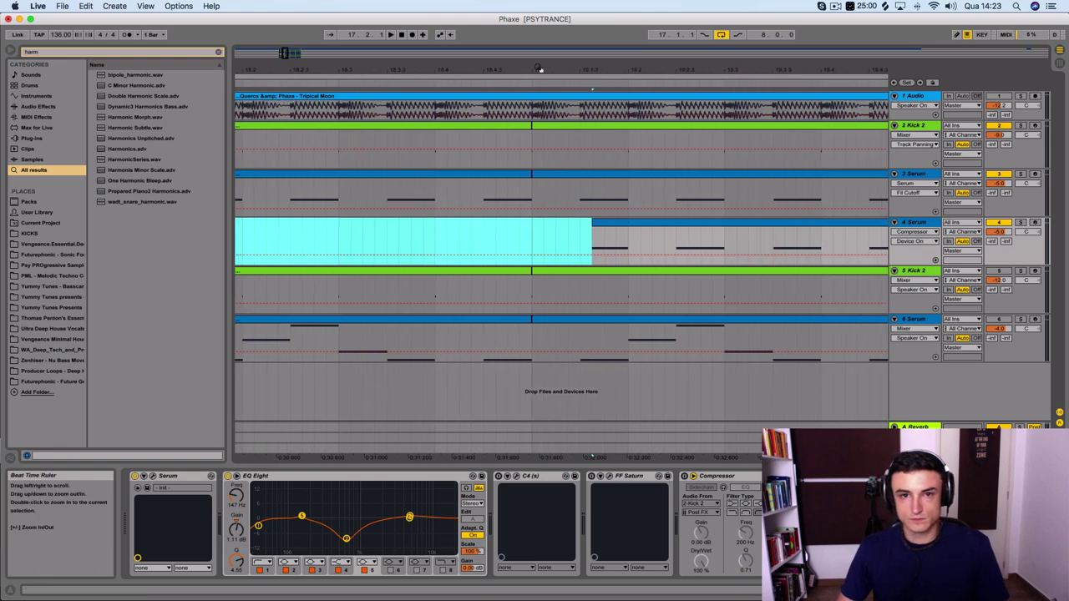
{"action": "left_click_drag", "start_coordinate": [540, 62], "coordinate": [540, 33]}
{"action": "left_click_drag", "start_coordinate": [807, 229], "coordinate": [529, 234]}
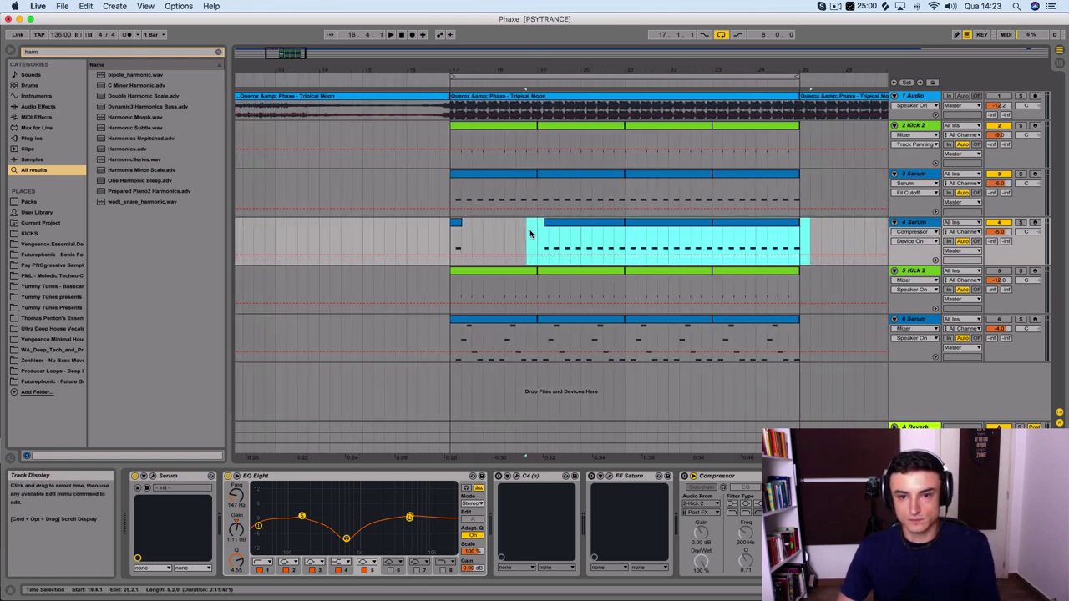
{"action": "key", "text": "Delete"}
{"action": "left_click", "coordinate": [455, 233]}
{"action": "left_click_drag", "start_coordinate": [456, 234], "coordinate": [445, 227]}
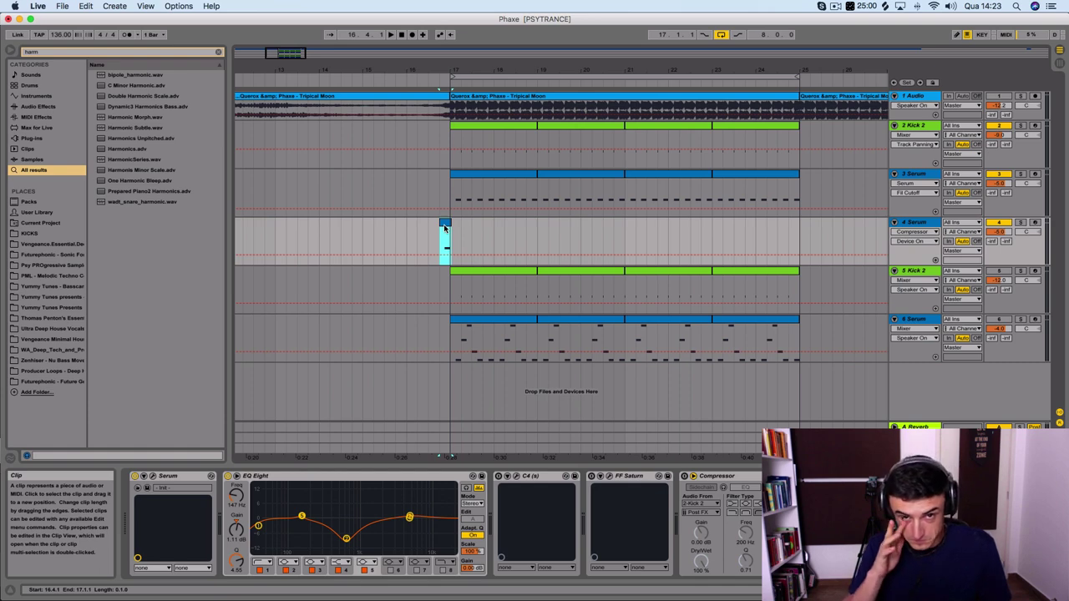
{"action": "scroll", "coordinate": [441, 229], "scroll_direction": "left", "scroll_amount": 3}
{"action": "left_click_drag", "start_coordinate": [489, 227], "coordinate": [501, 223]}
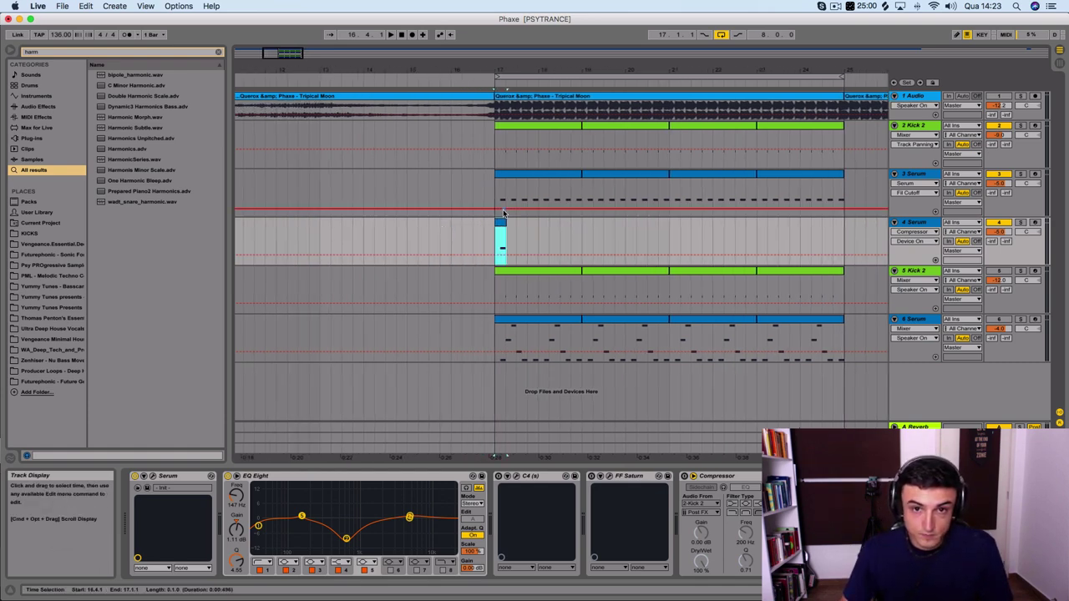
Step: Open the short 4 Serum clip in an enlarged note editor and delete the notes following the G1 at 1.3.3
{"action": "double_click", "coordinate": [502, 223]}
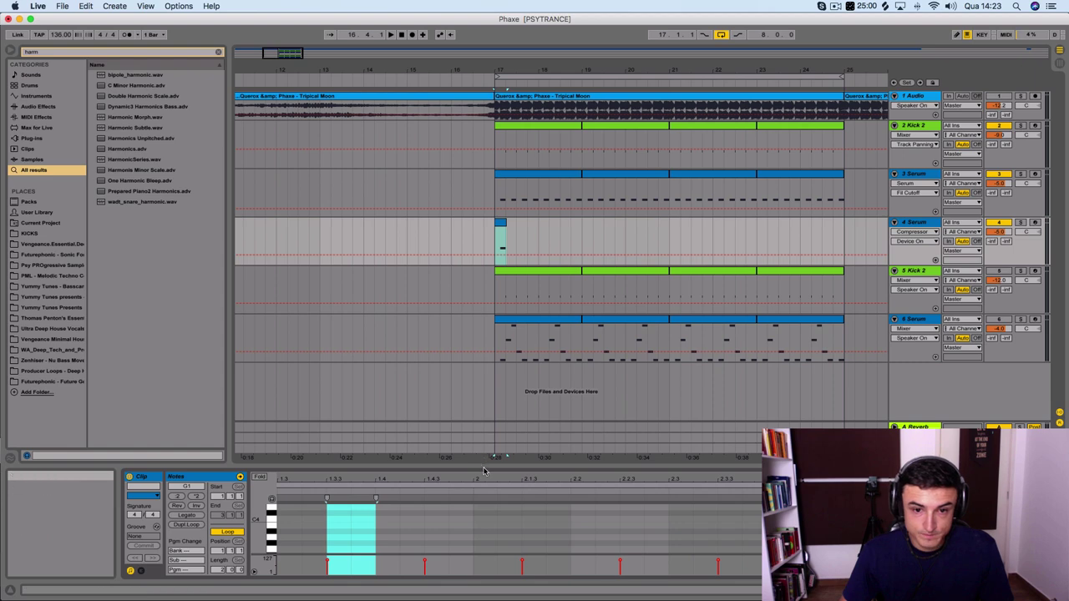
{"action": "left_click_drag", "start_coordinate": [485, 467], "coordinate": [485, 167]}
{"action": "left_click_drag", "start_coordinate": [382, 435], "coordinate": [975, 283]}
{"action": "key", "text": "Delete"}
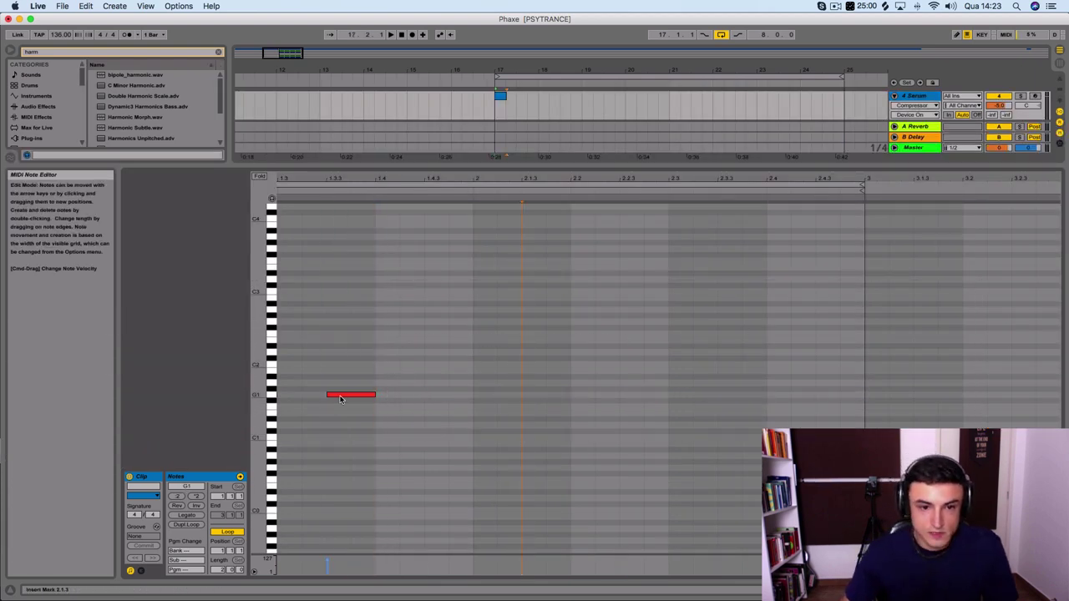
Step: Move the G1 note to 1.3.1, stack copies on A#1 and D2 to form a chord, and transpose it up one octave
{"action": "left_click_drag", "start_coordinate": [342, 398], "coordinate": [293, 398]}
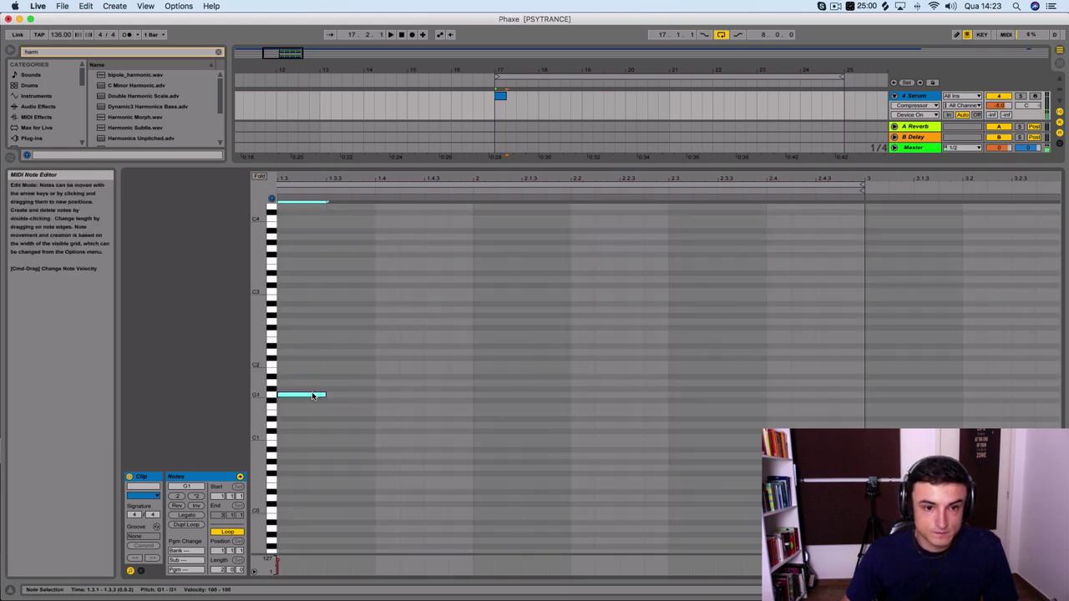
{"action": "left_click_drag", "start_coordinate": [313, 395], "coordinate": [323, 353]}
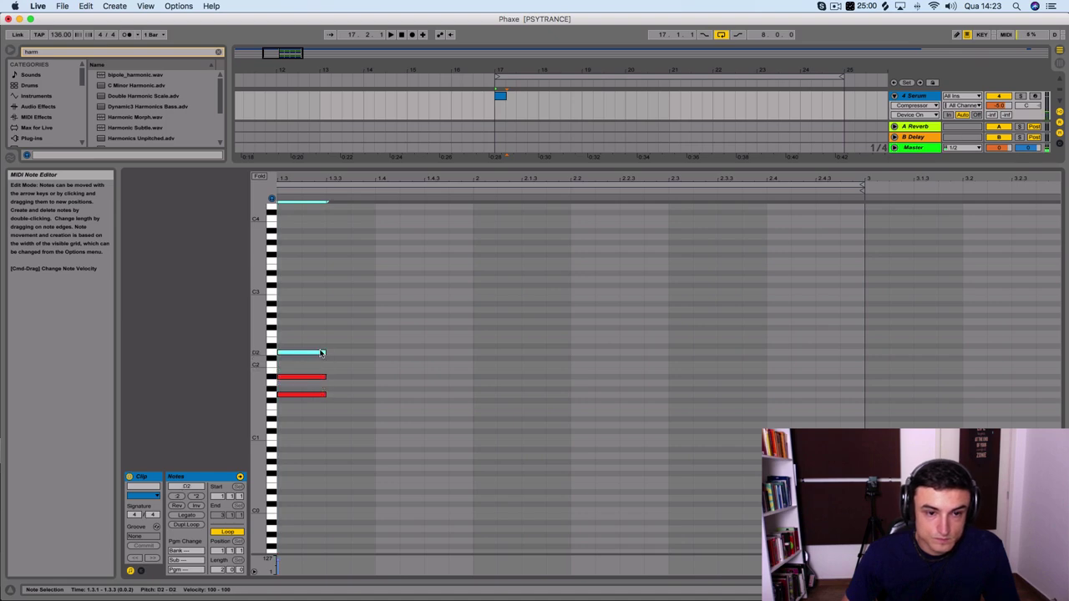
{"action": "left_click", "coordinate": [378, 430]}
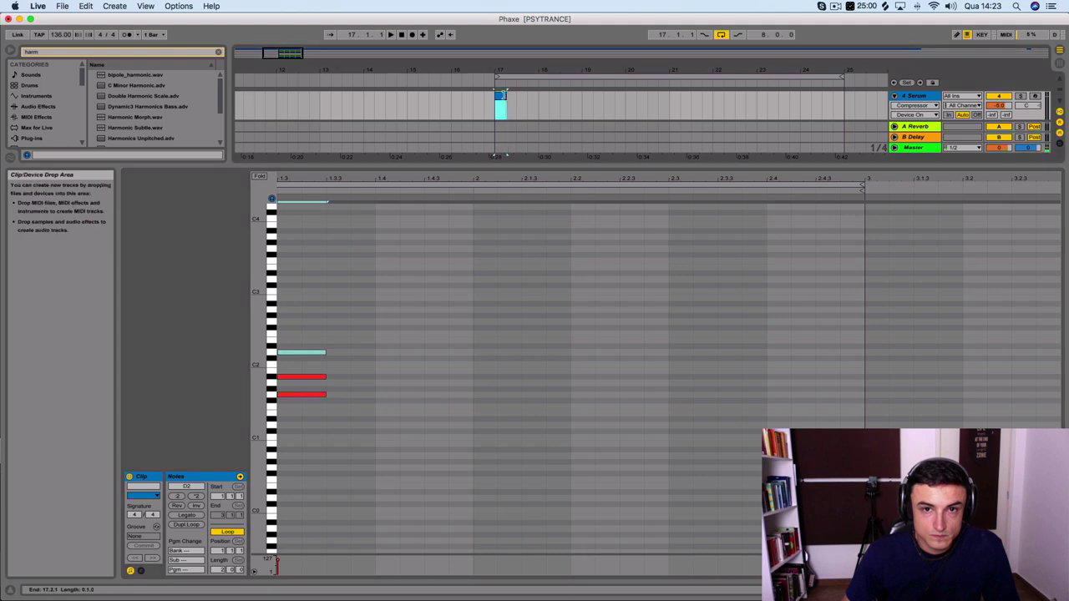
{"action": "key", "text": "super+a"}
{"action": "key", "text": "shift+Up"}
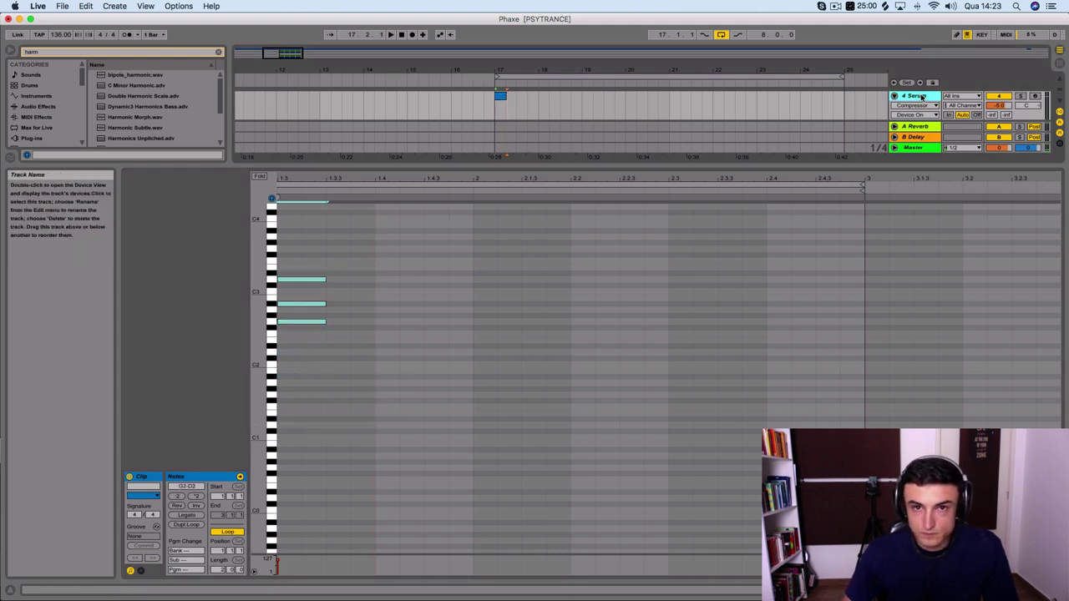
Step: Return to the arrangement, check the 4 Serum track's Serum patch, and solo the track to audition the chord clip
{"action": "key", "text": "shift+Tab"}
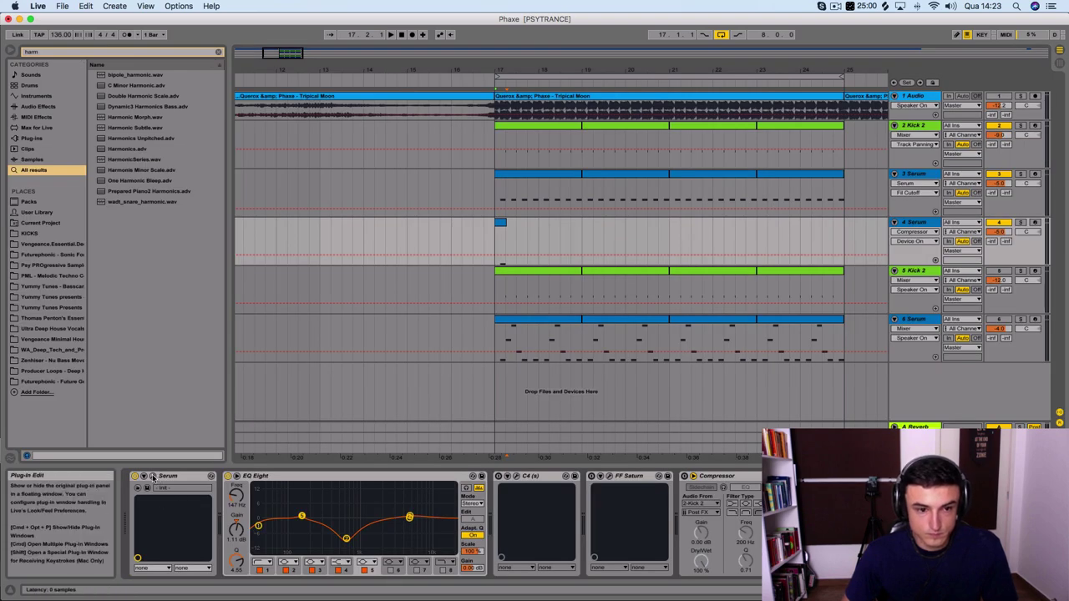
{"action": "key", "text": "super+alt+p"}
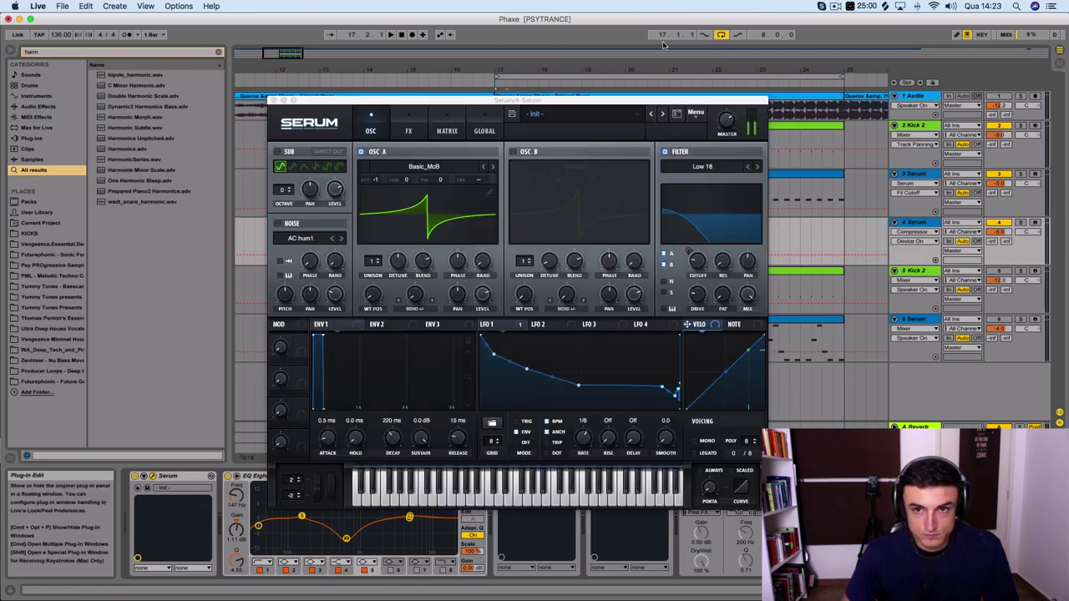
{"action": "left_click", "coordinate": [695, 112]}
{"action": "left_click", "coordinate": [717, 164]}
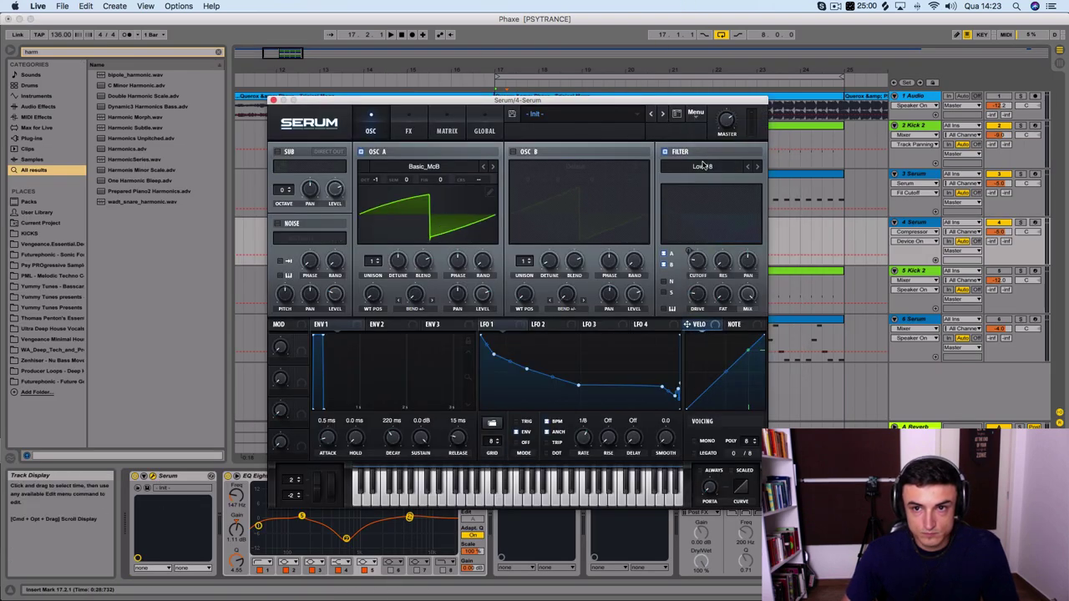
{"action": "key", "text": "space"}
{"action": "left_click", "coordinate": [273, 100]}
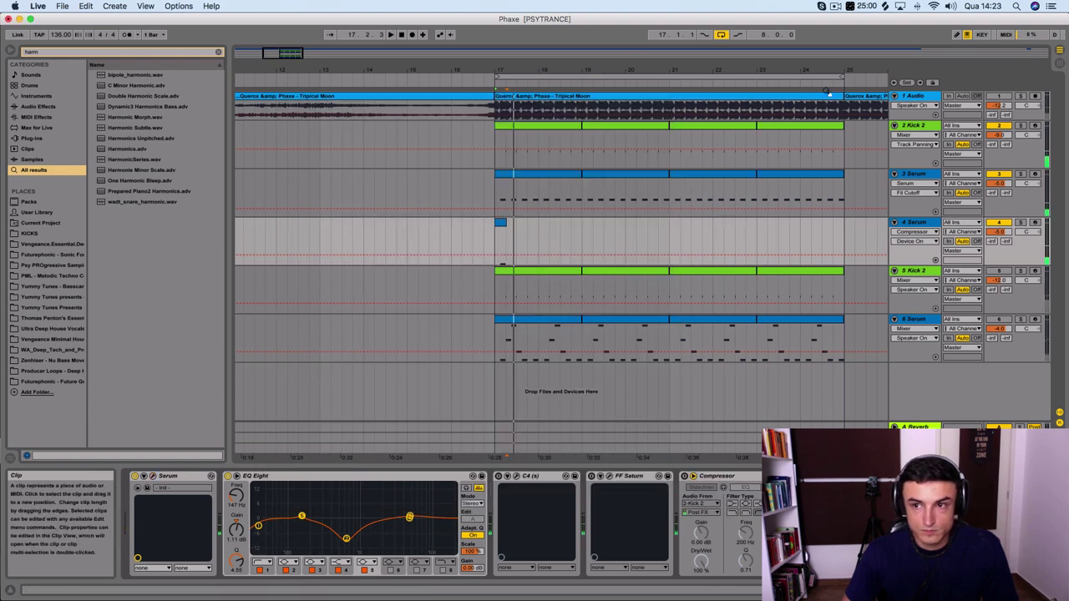
{"action": "key", "text": "space"}
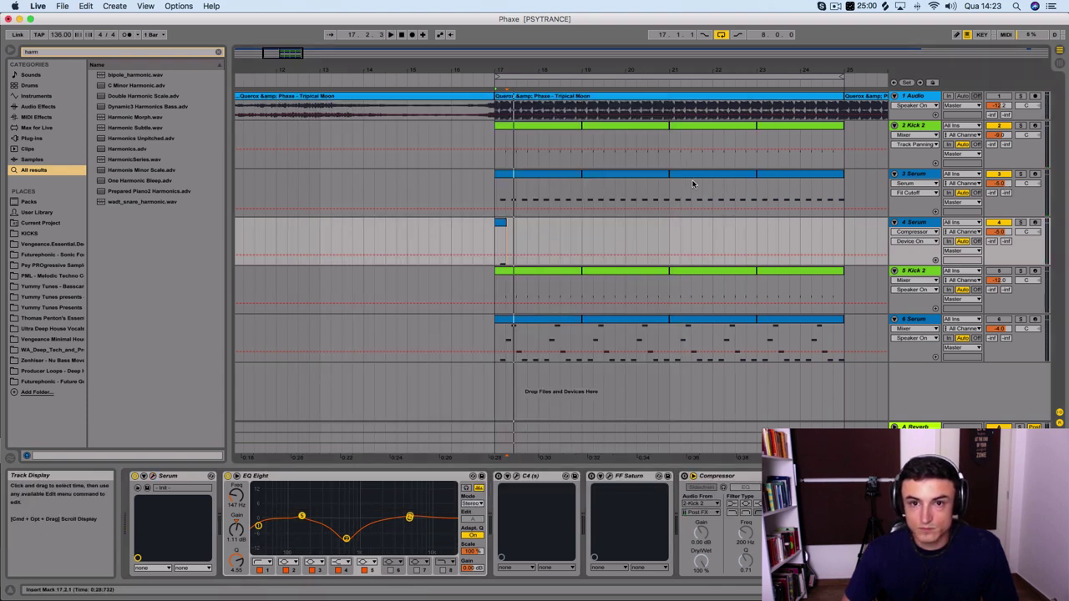
{"action": "key", "text": "space"}
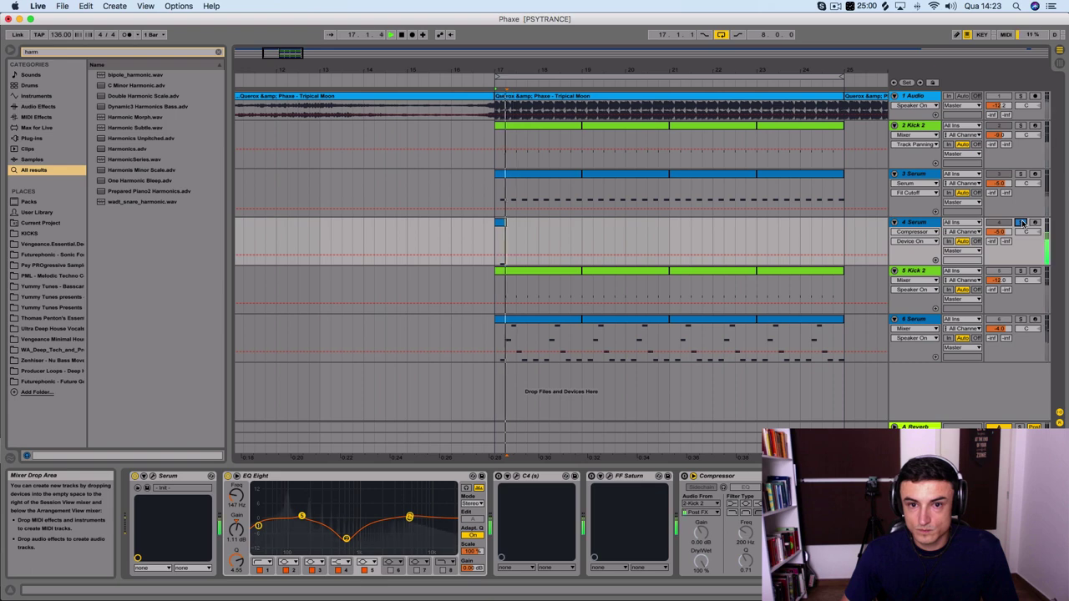
{"action": "key", "text": "space"}
Step: Delete the single G2 note before the chord in the 4 Serum clip and move the G2–D3 chord to the clip's start
{"action": "double_click", "coordinate": [500, 222]}
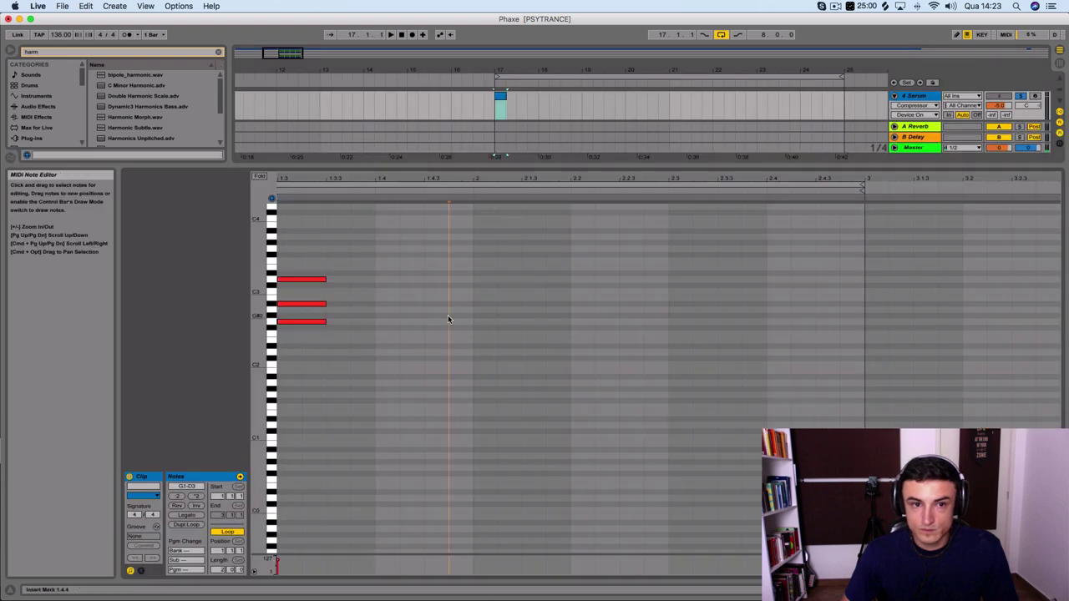
{"action": "left_click", "coordinate": [546, 332]}
{"action": "scroll", "coordinate": [546, 334], "scroll_direction": "up", "scroll_amount": 3}
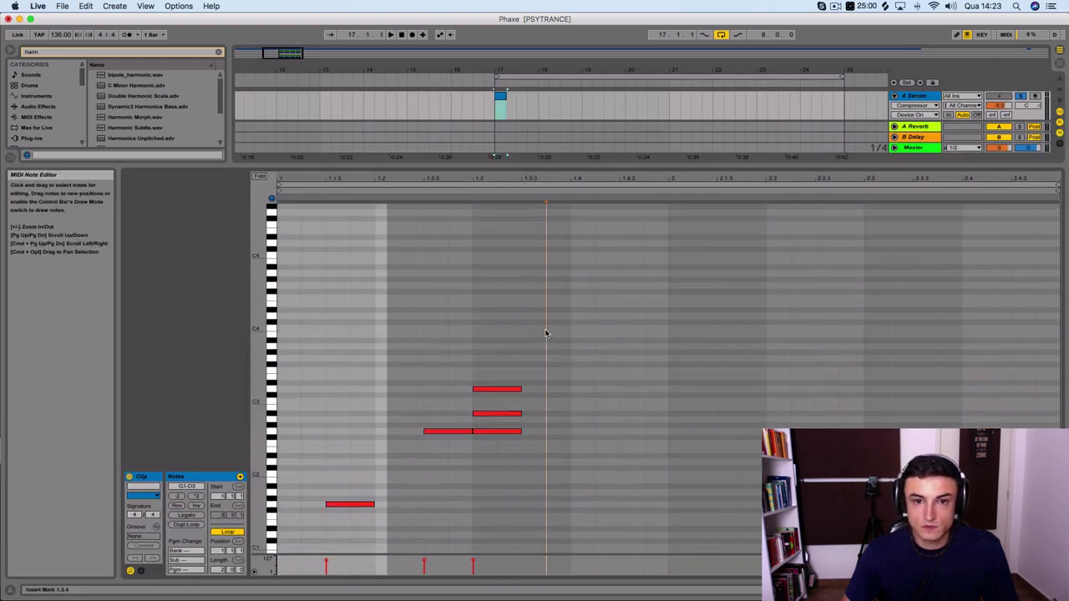
{"action": "scroll", "coordinate": [545, 334], "scroll_direction": "down", "scroll_amount": 3}
{"action": "left_click_drag", "start_coordinate": [456, 387], "coordinate": [426, 322]}
{"action": "key", "text": "Delete"}
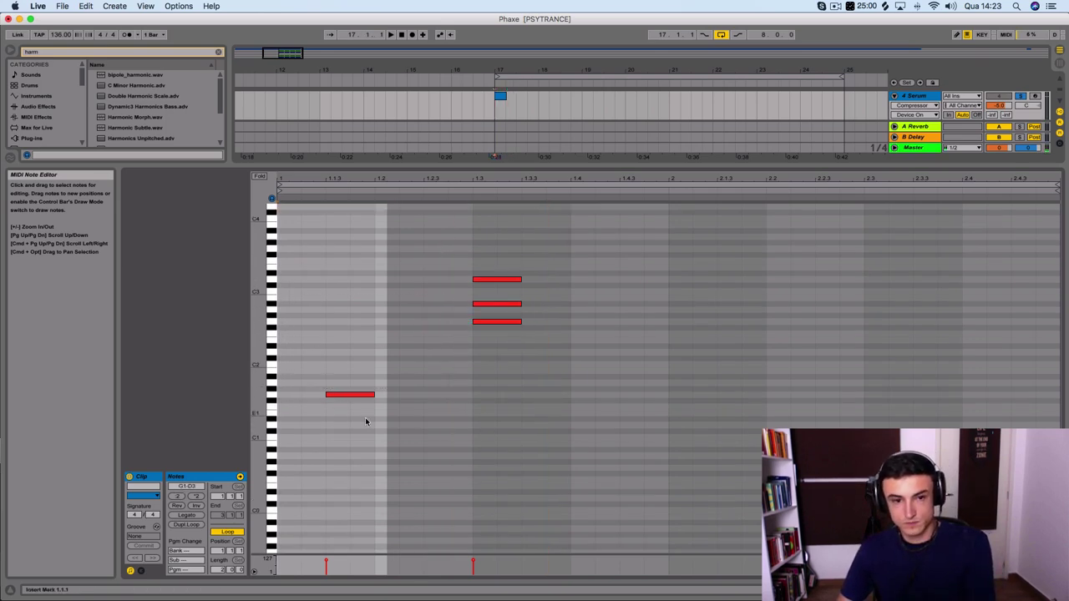
{"action": "left_click", "coordinate": [367, 394]}
{"action": "left_click_drag", "start_coordinate": [611, 362], "coordinate": [301, 289]}
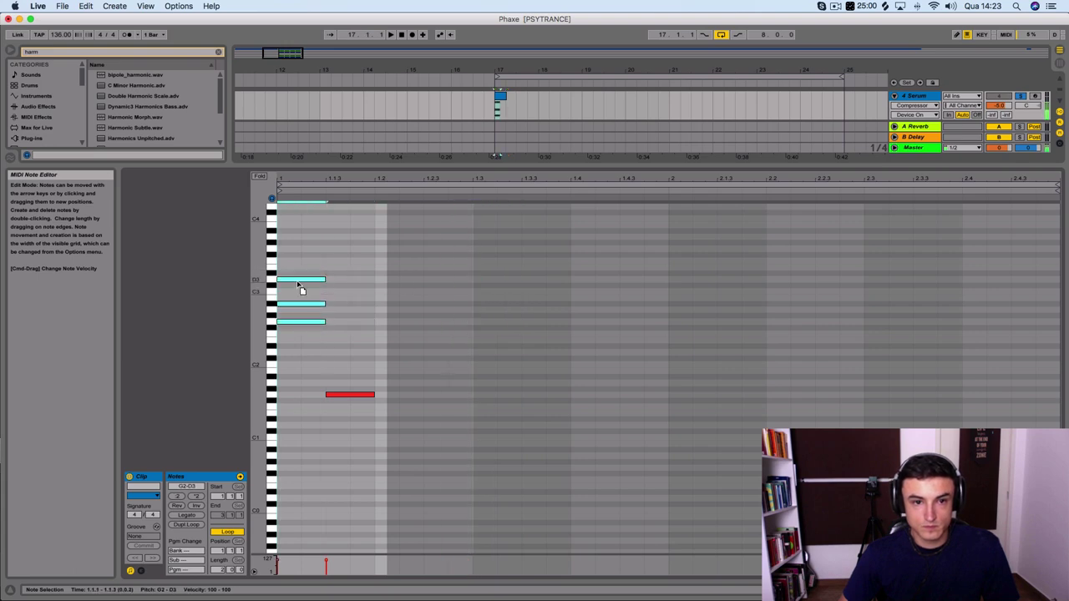
Step: Delete the single G1 note following the G2–D3 chord in the 4 Serum clip and audition the clip
{"action": "left_click", "coordinate": [358, 406]}
{"action": "left_click", "coordinate": [343, 394]}
{"action": "key", "text": "Delete"}
{"action": "key", "text": "space"}
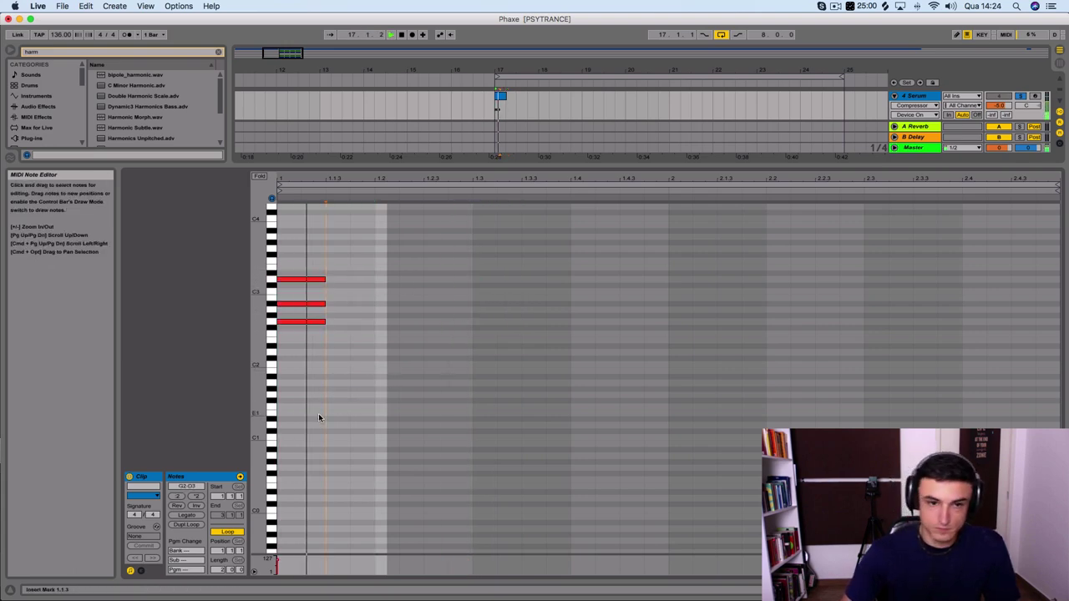
{"action": "key", "text": "space"}
{"action": "left_click", "coordinate": [717, 270]}
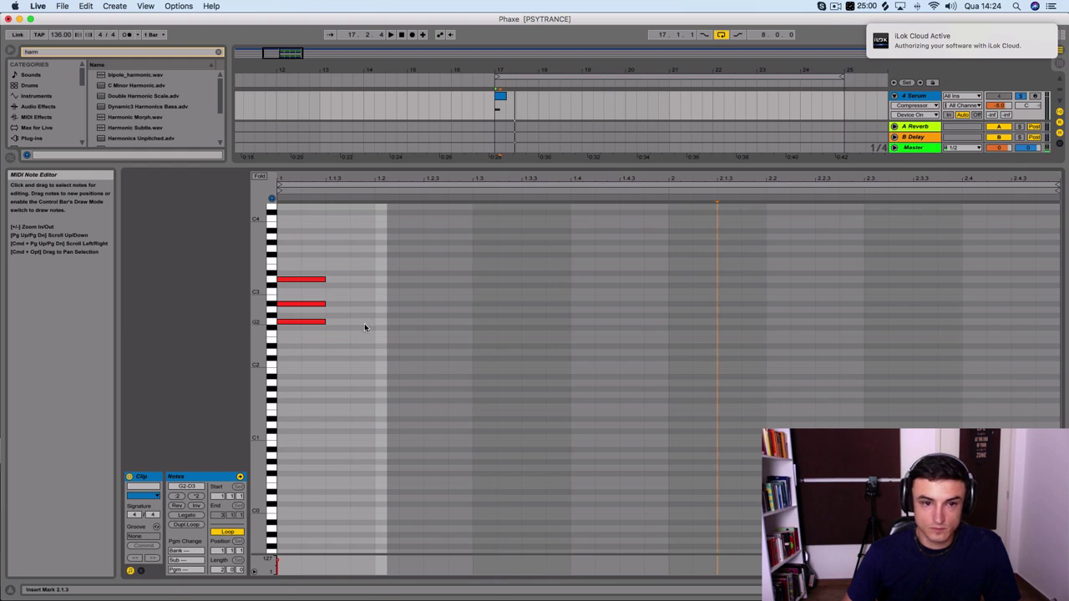
Step: Extend the 4 Serum clip's end to 18.3.1 and lengthen the three chord notes to one beat, ending at 1.2.1
{"action": "left_click_drag", "start_coordinate": [364, 325], "coordinate": [269, 243]}
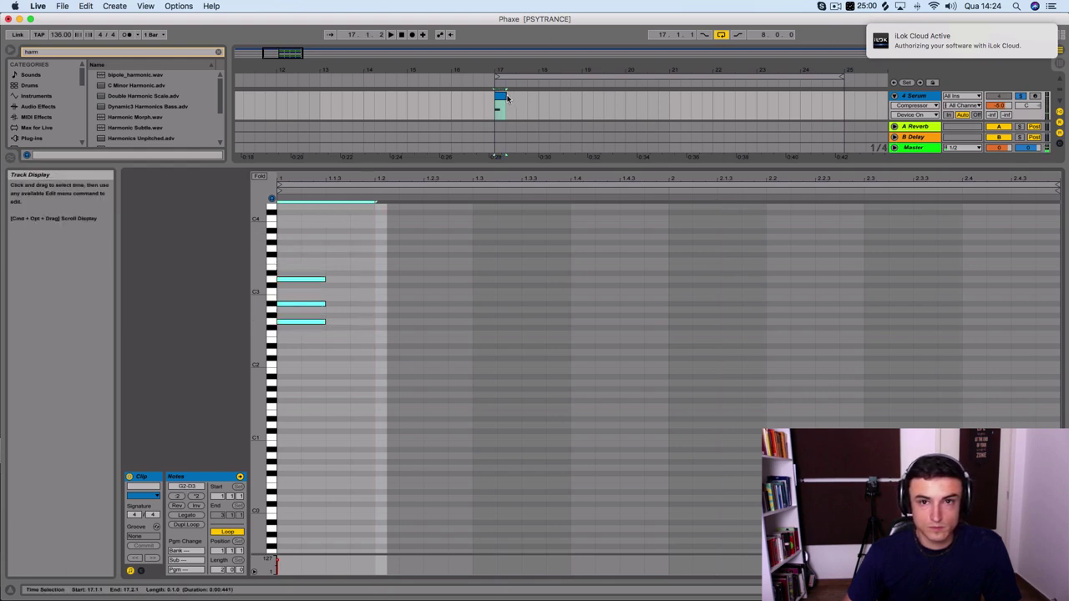
{"action": "left_click_drag", "start_coordinate": [506, 97], "coordinate": [559, 96]}
{"action": "key", "text": "space"}
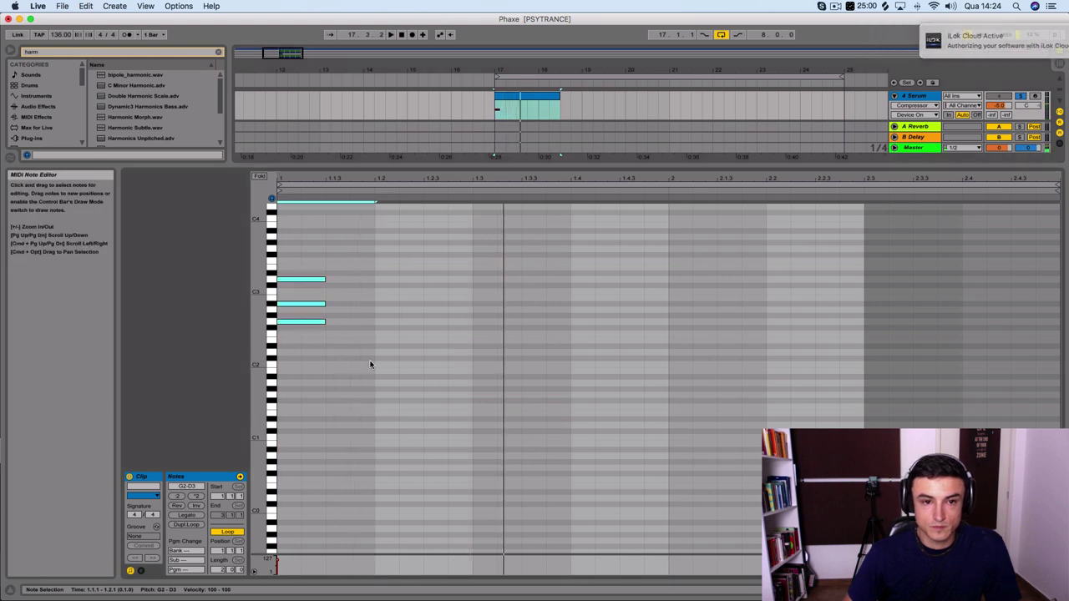
{"action": "key", "text": "space"}
{"action": "left_click_drag", "start_coordinate": [324, 279], "coordinate": [374, 279]}
{"action": "key", "text": "space"}
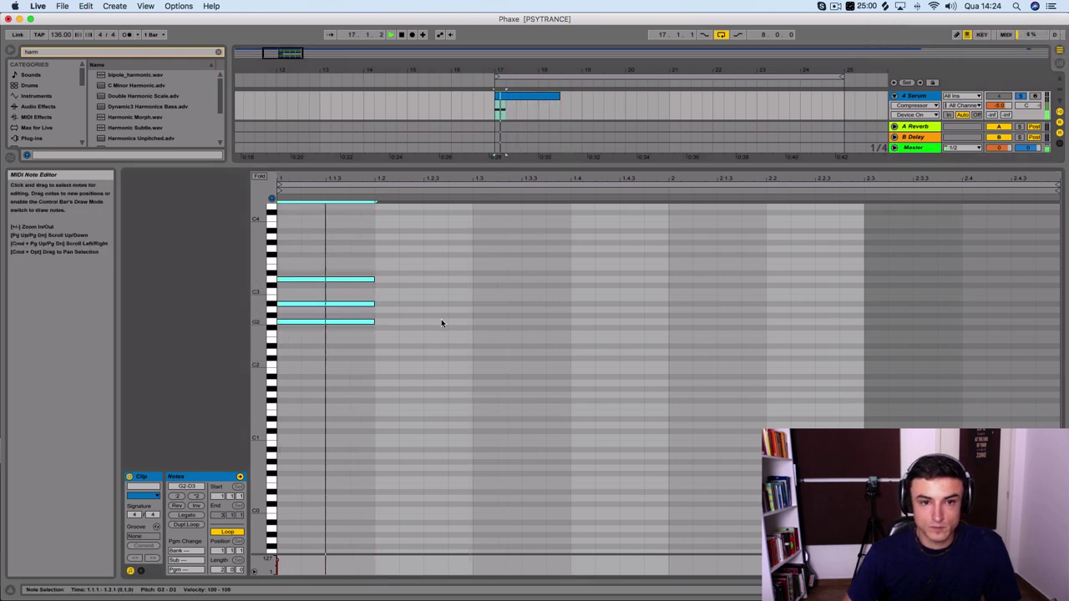
Step: Play the lengthened chord, then solo the 1 Audio reference track to compare the two by ear
{"action": "left_click_drag", "start_coordinate": [394, 366], "coordinate": [287, 143]}
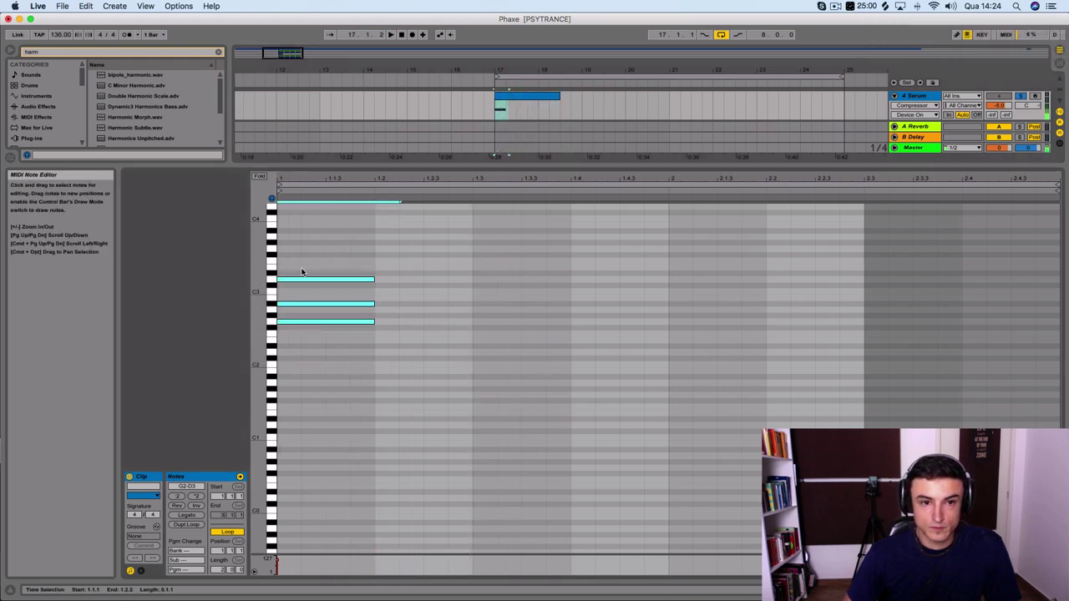
{"action": "left_click", "coordinate": [319, 339]}
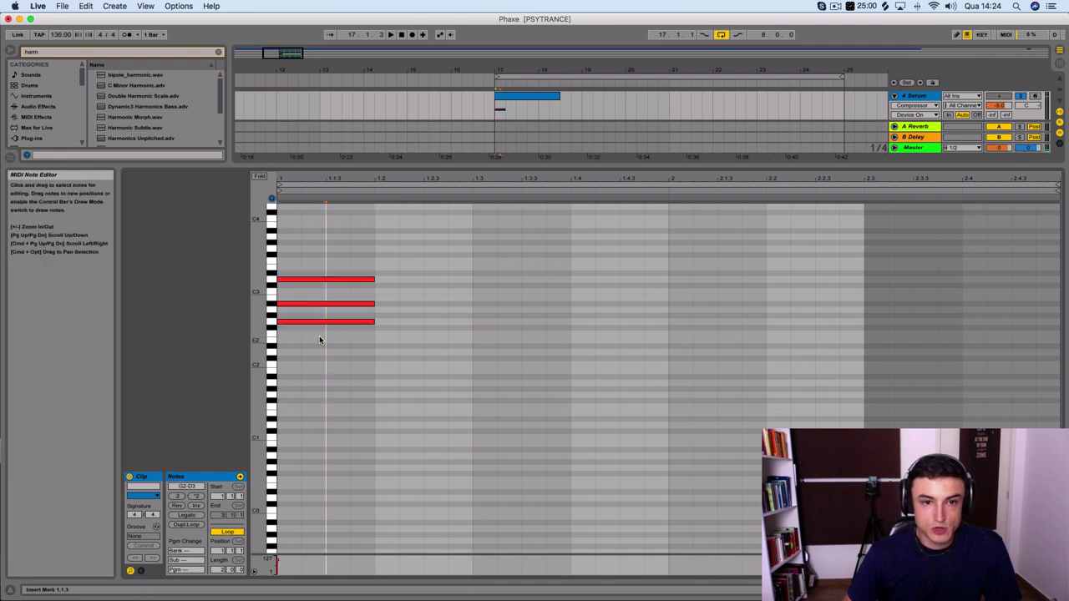
{"action": "key", "text": "space"}
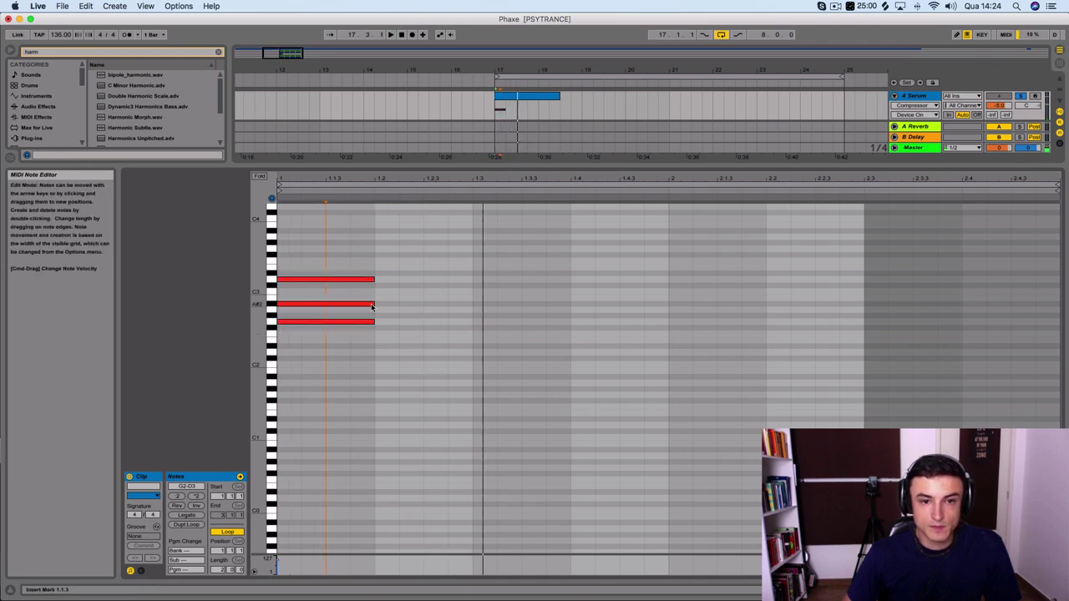
{"action": "key", "text": "space"}
{"action": "key", "text": "space"}
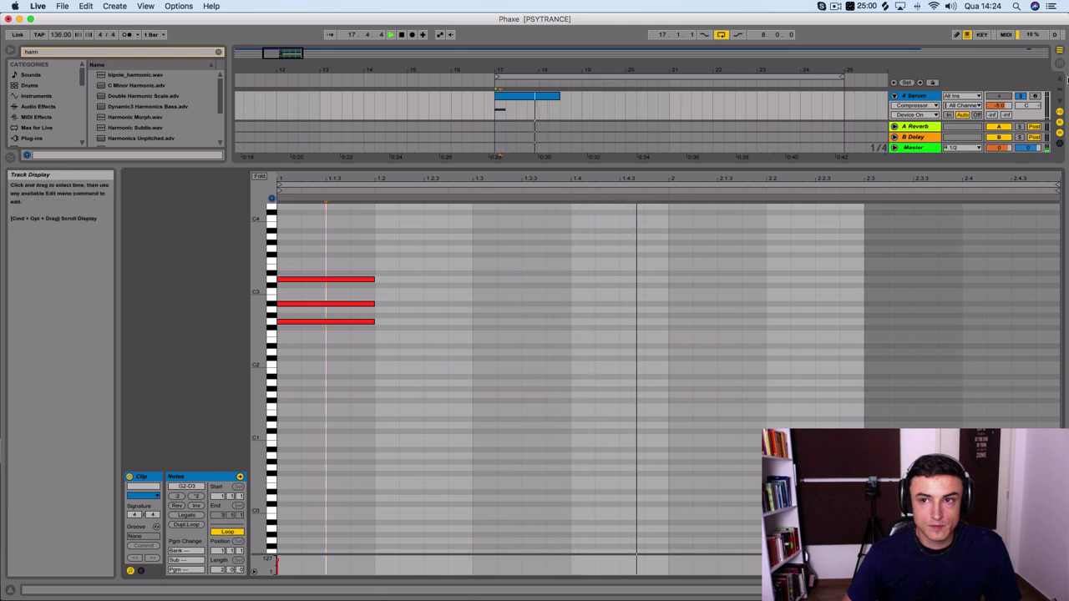
{"action": "scroll", "coordinate": [1038, 101], "scroll_direction": "up", "scroll_amount": 1}
{"action": "scroll", "coordinate": [1038, 101], "scroll_direction": "up", "scroll_amount": 1}
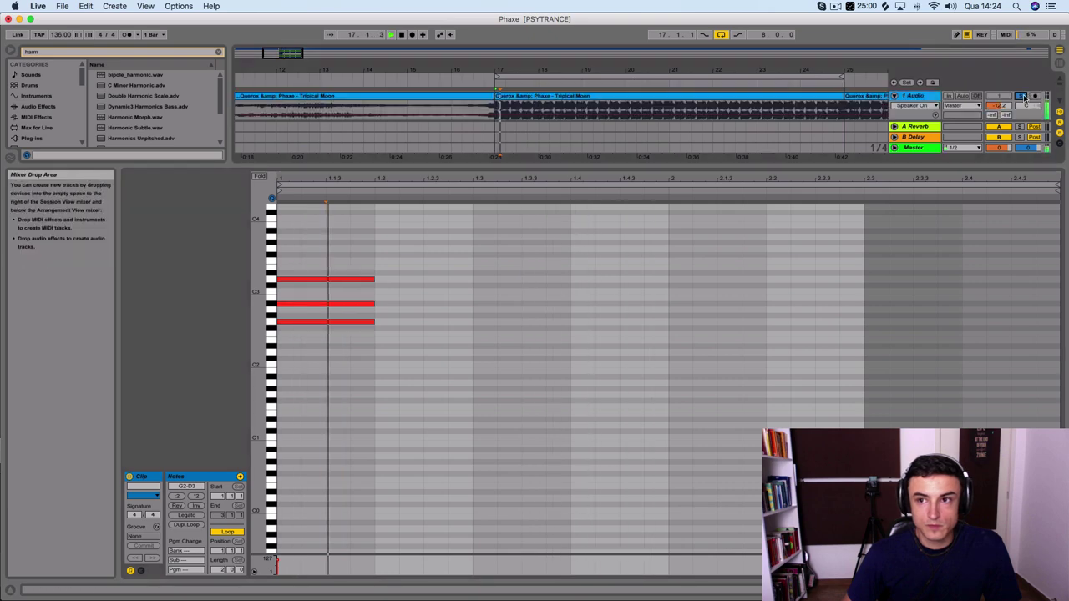
{"action": "left_click", "coordinate": [473, 85]}
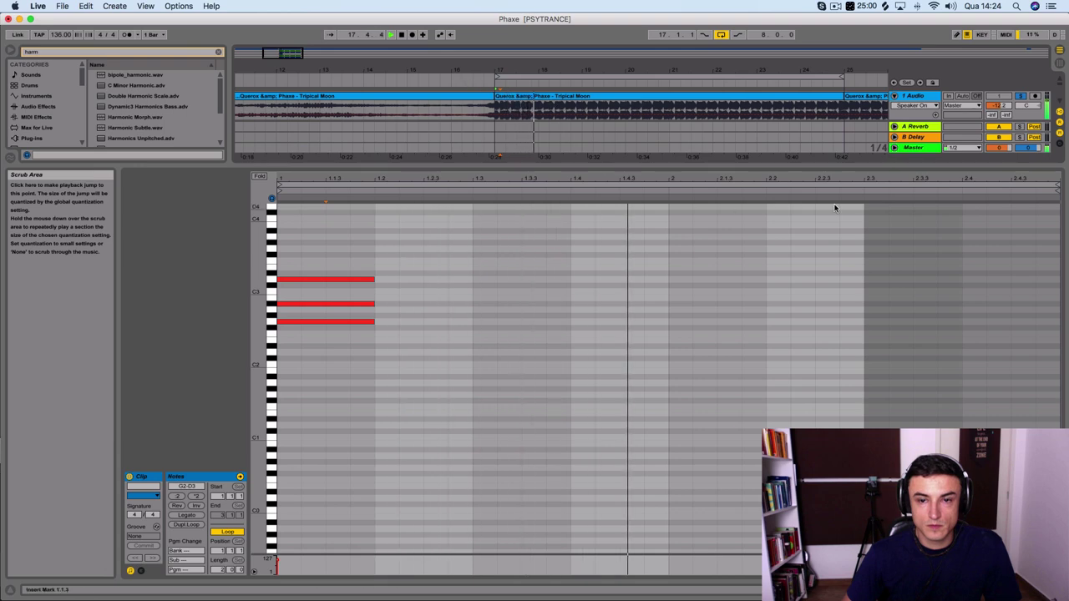
{"action": "key", "text": "space"}
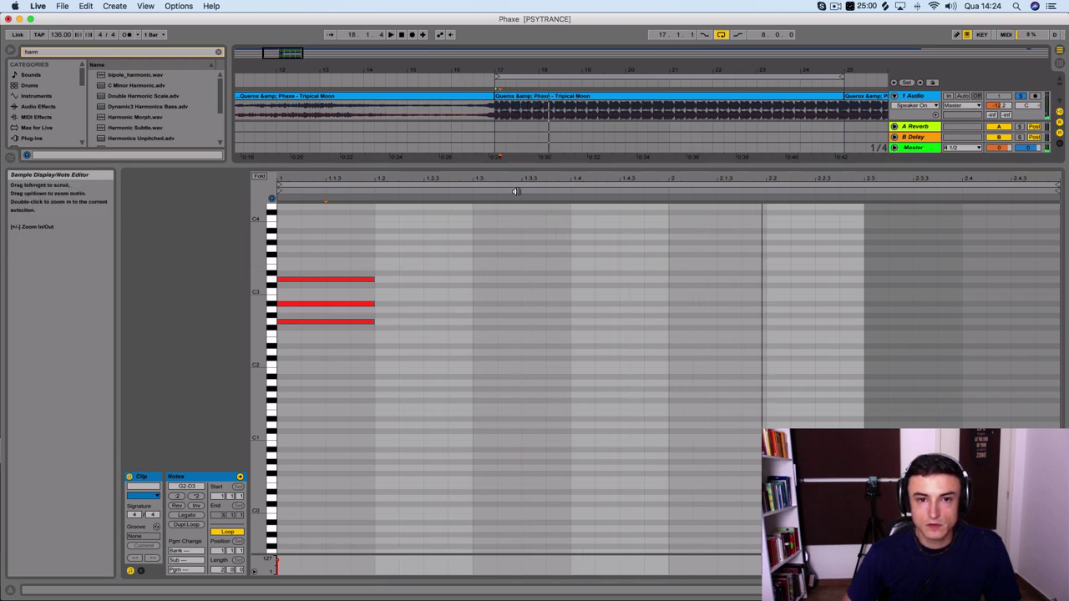
{"action": "left_click_drag", "start_coordinate": [361, 347], "coordinate": [313, 246]}
{"action": "left_click", "coordinate": [468, 373]}
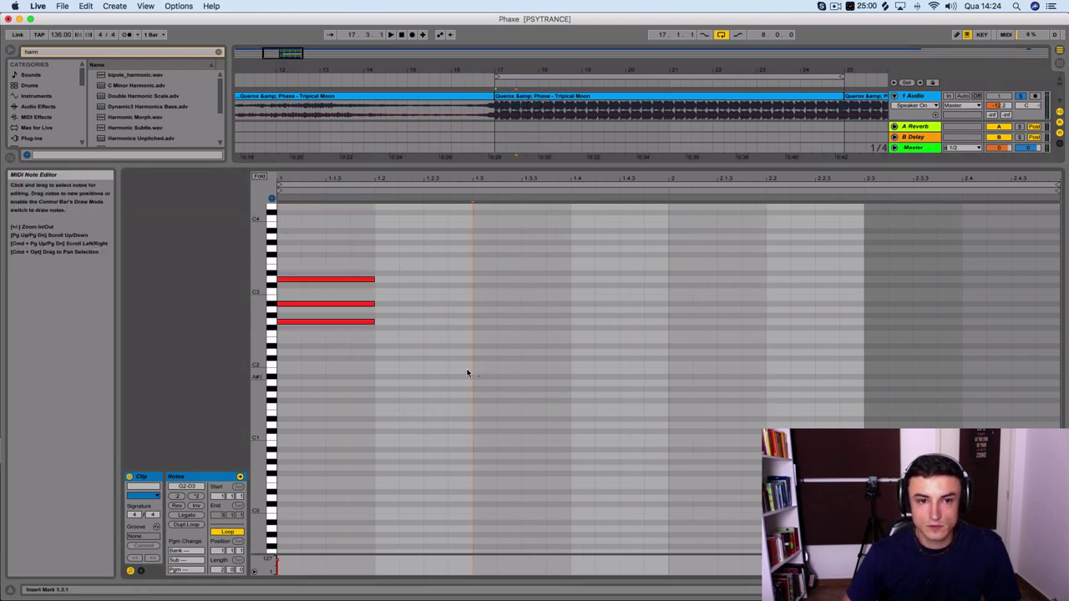
{"action": "key", "text": "shift+Home"}
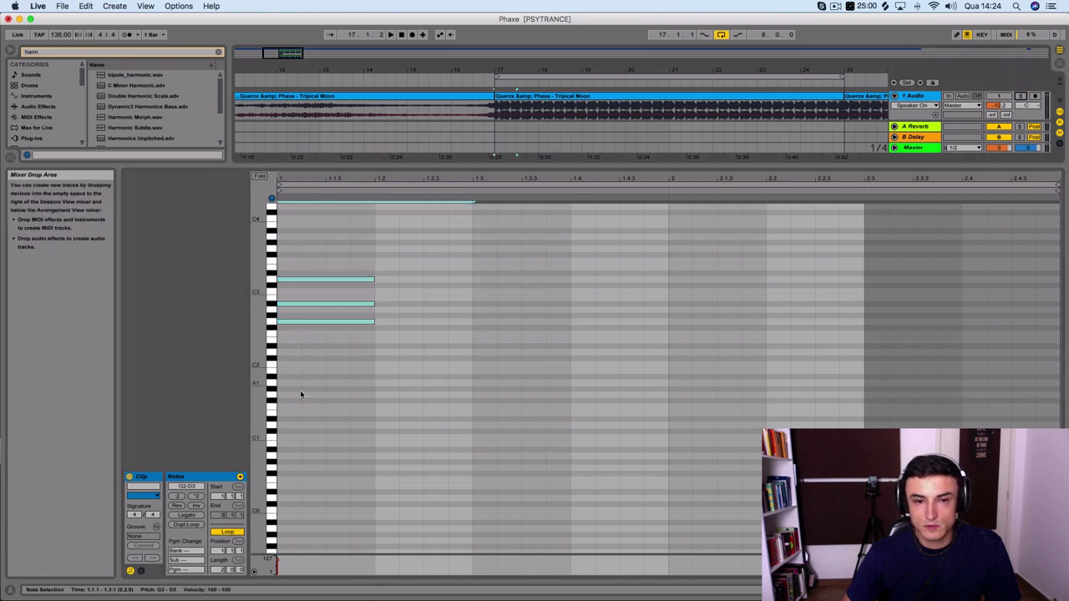
{"action": "left_click_drag", "start_coordinate": [406, 370], "coordinate": [320, 248]}
{"action": "left_click", "coordinate": [475, 339]}
{"action": "left_click_drag", "start_coordinate": [491, 335], "coordinate": [275, 178]}
{"action": "key", "text": "super+a"}
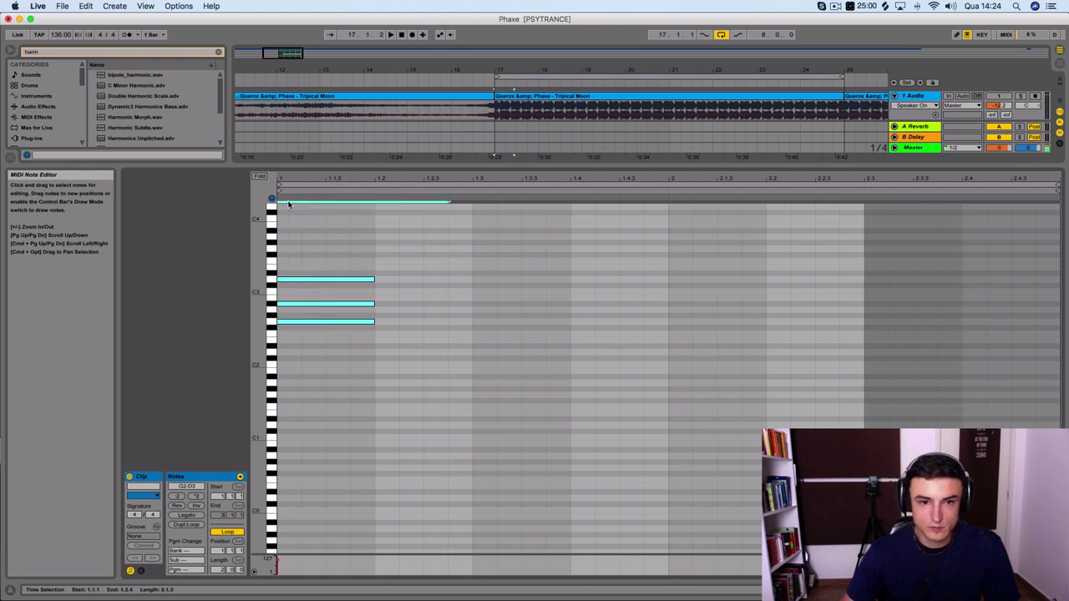
Step: Enlarge the arrangement and compare the 1 Audio, 3 Serum and 4 Serum tracks by soloing each during playback
{"action": "left_click", "coordinate": [359, 275]}
{"action": "left_click", "coordinate": [362, 280]}
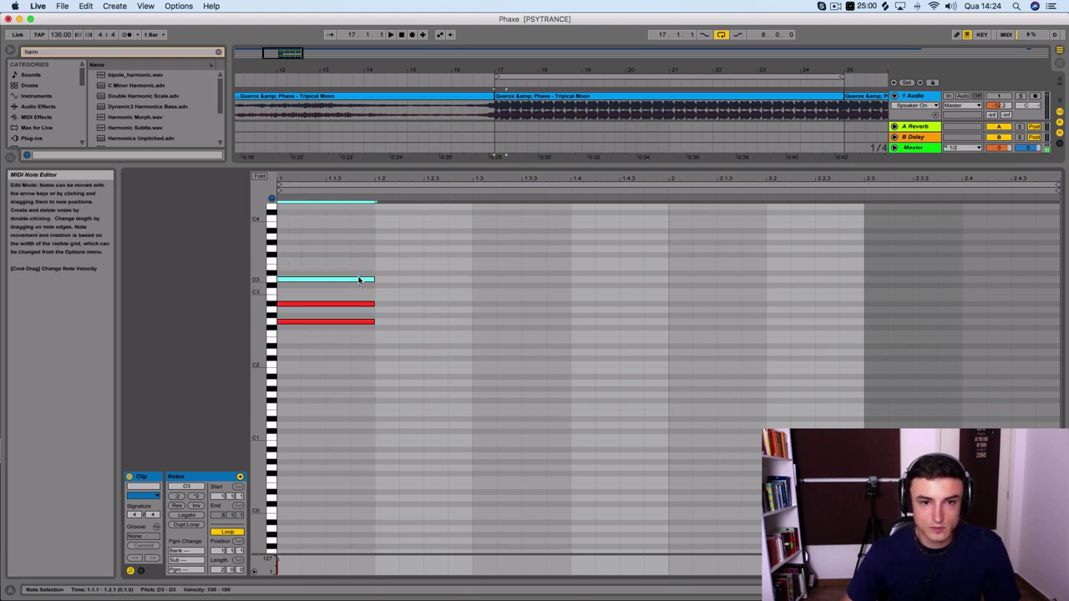
{"action": "key", "text": "space"}
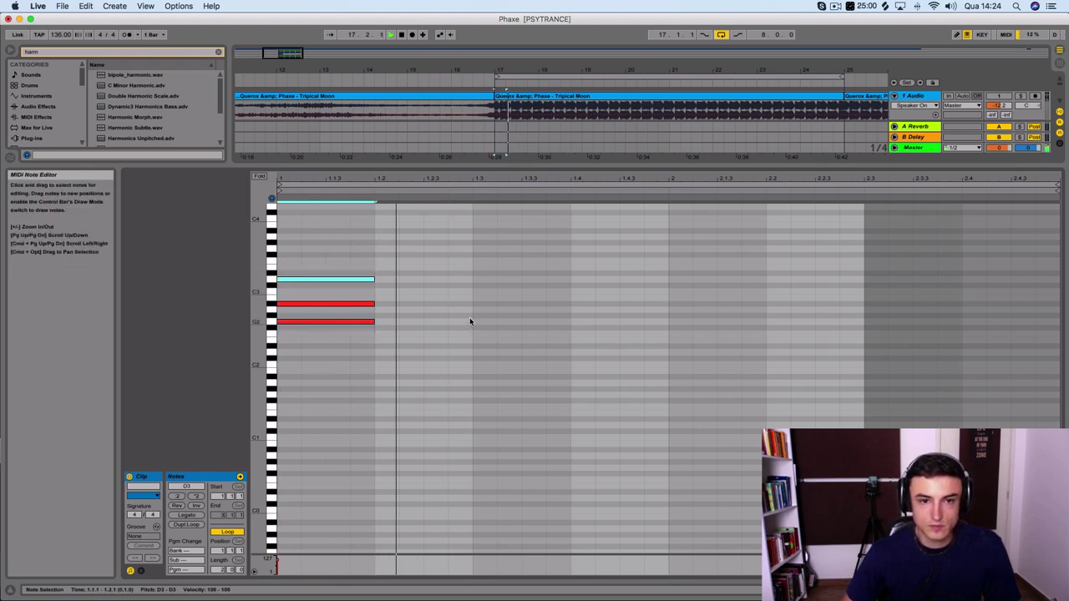
{"action": "left_click_drag", "start_coordinate": [464, 165], "coordinate": [659, 564]}
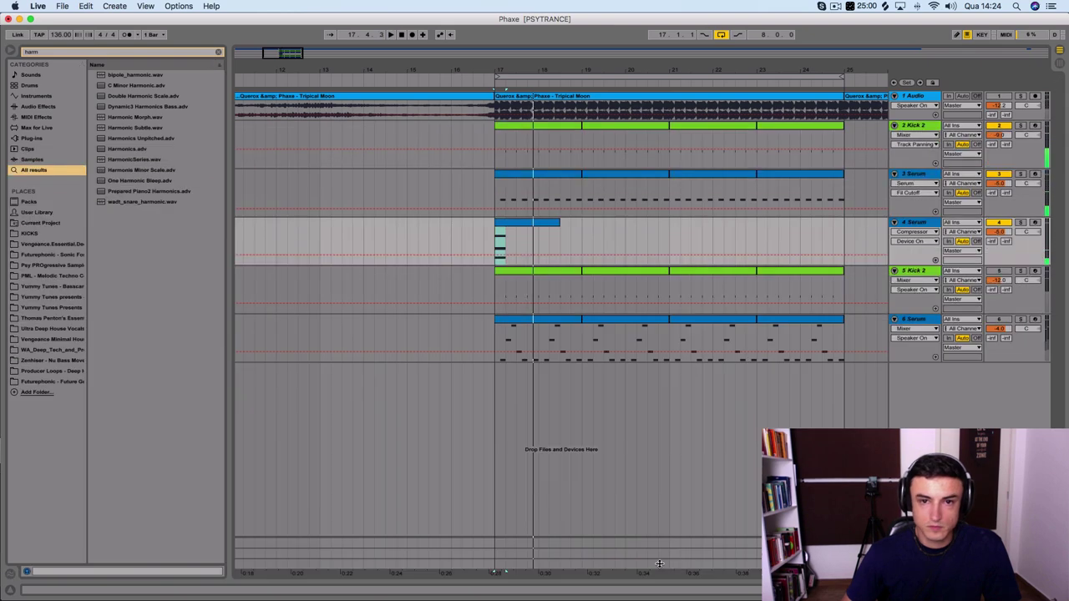
{"action": "left_click", "coordinate": [552, 238]}
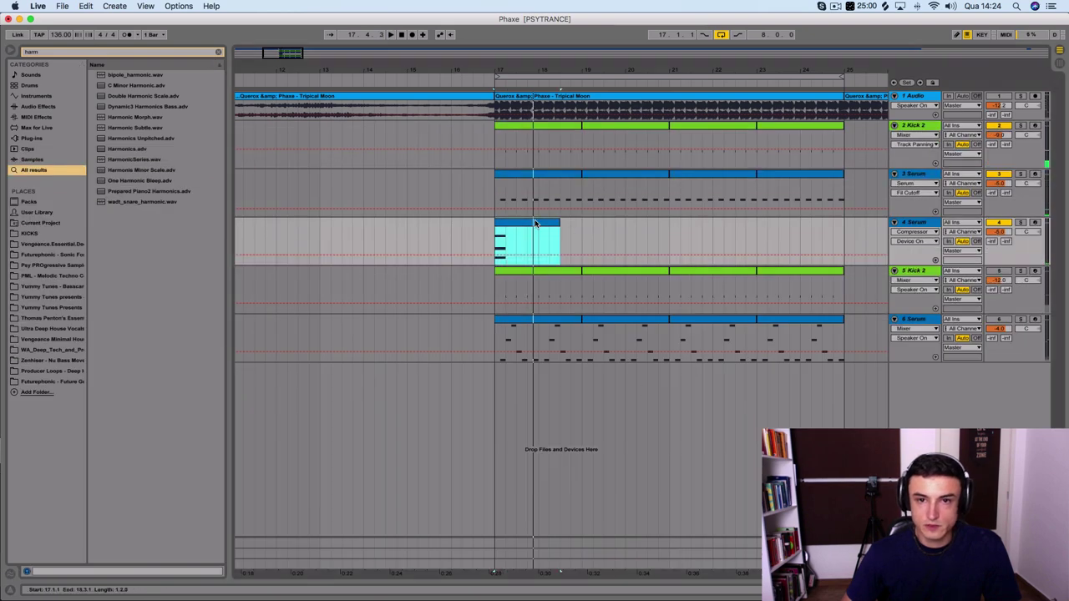
{"action": "left_click", "coordinate": [1022, 97]}
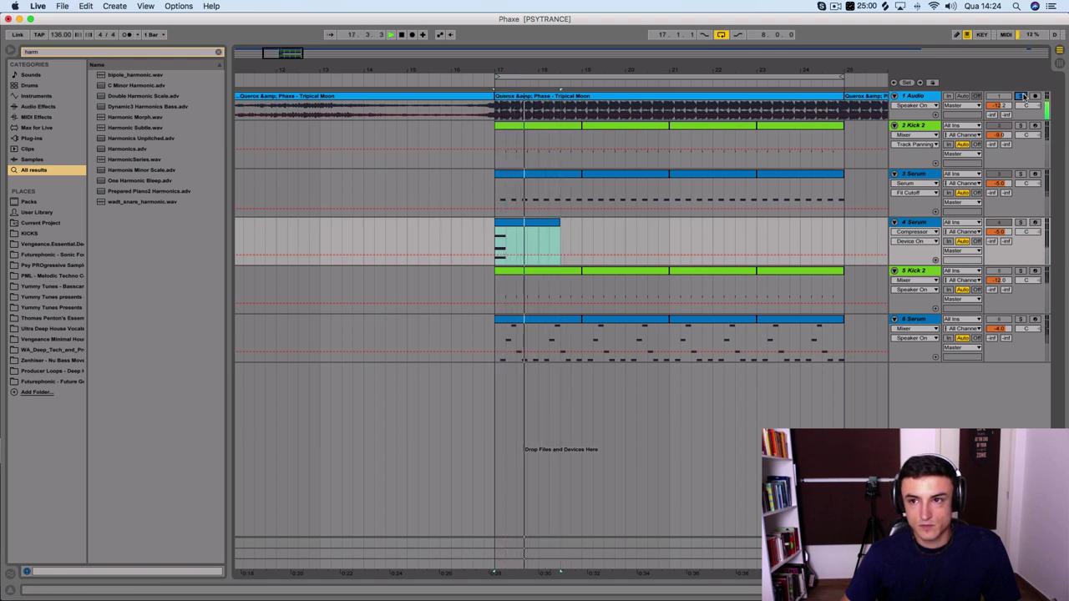
{"action": "left_click", "coordinate": [1026, 173]}
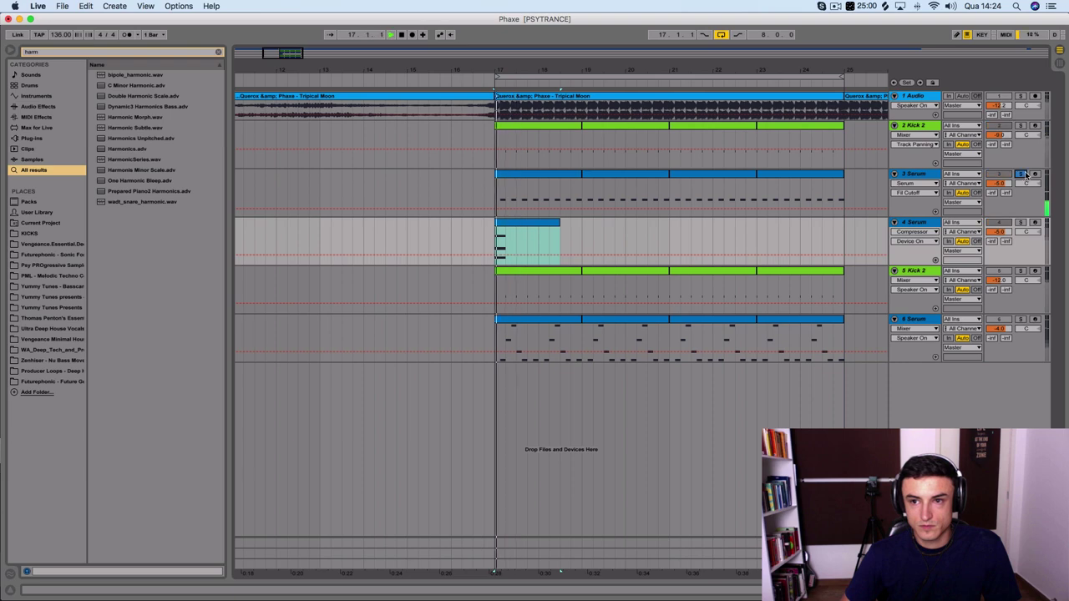
{"action": "left_click", "coordinate": [1020, 222]}
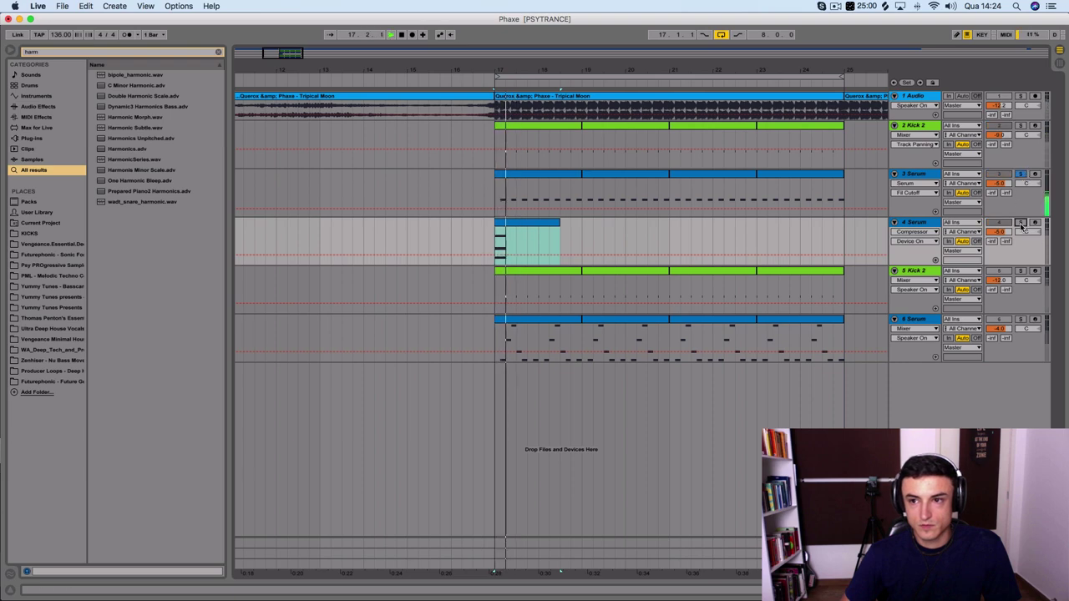
{"action": "key", "text": "space"}
Step: Reopen the 4 Serum clip in an enlarged note editor, raise the chord's D3 note to D#3, and audition it
{"action": "left_click", "coordinate": [541, 224]}
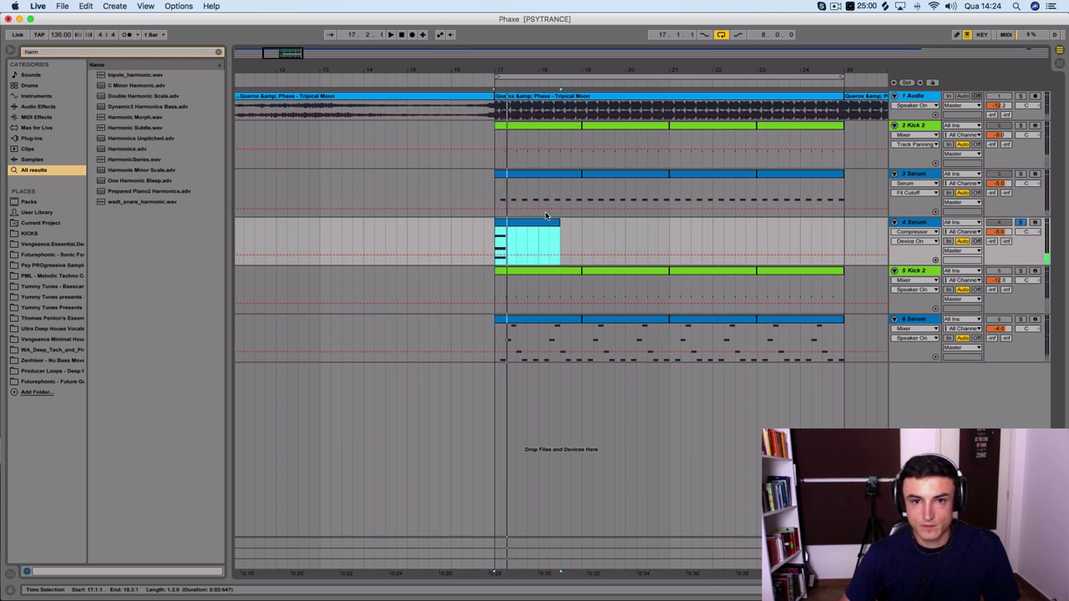
{"action": "double_click", "coordinate": [550, 223]}
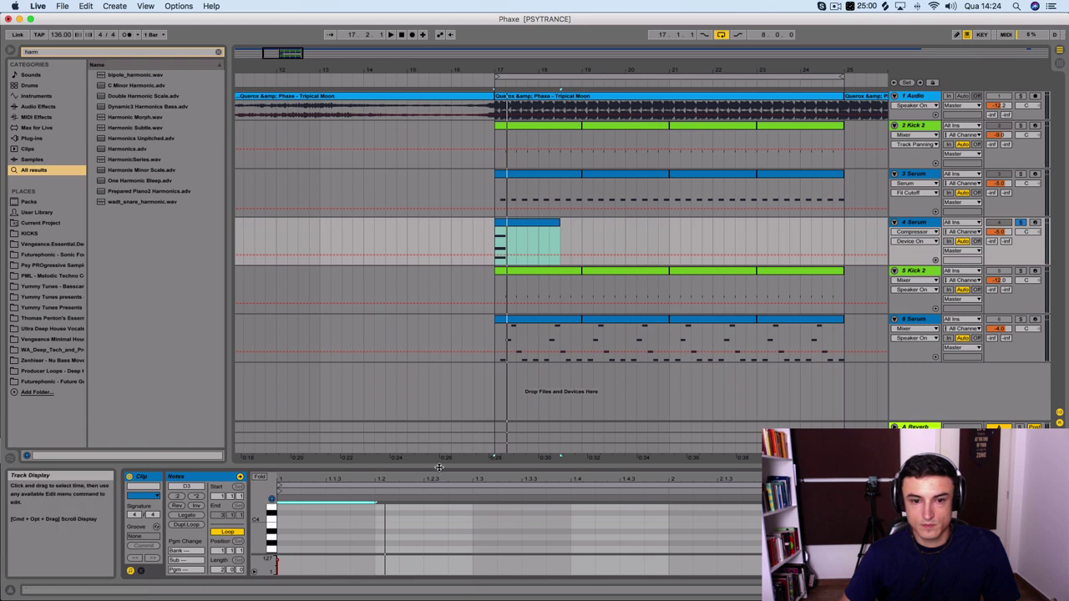
{"action": "left_click_drag", "start_coordinate": [439, 468], "coordinate": [438, 300]}
{"action": "left_click_drag", "start_coordinate": [396, 407], "coordinate": [347, 420]}
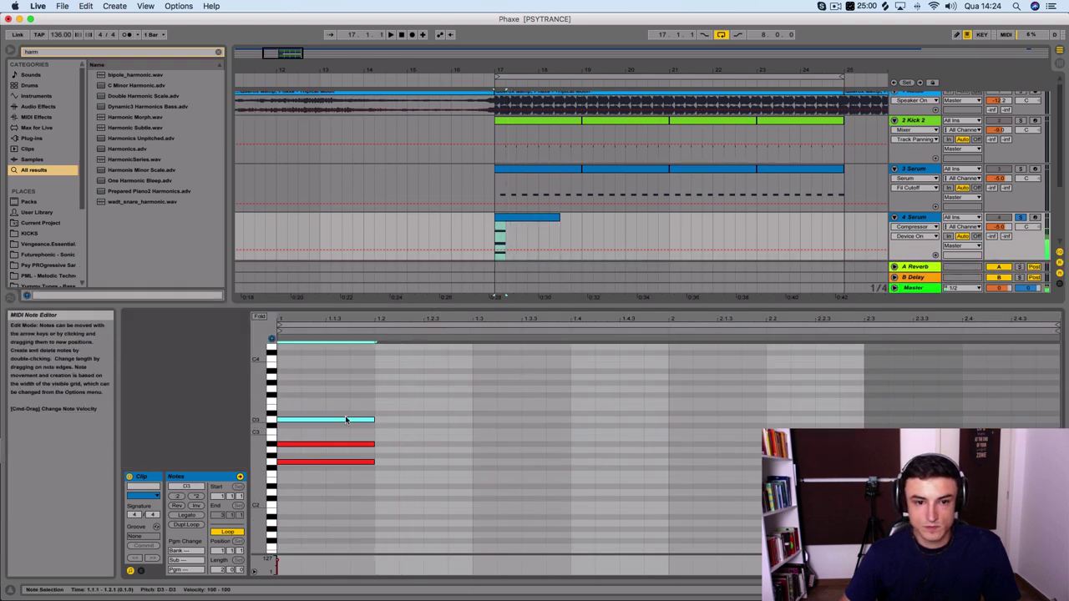
{"action": "key", "text": "Up"}
{"action": "key", "text": "space"}
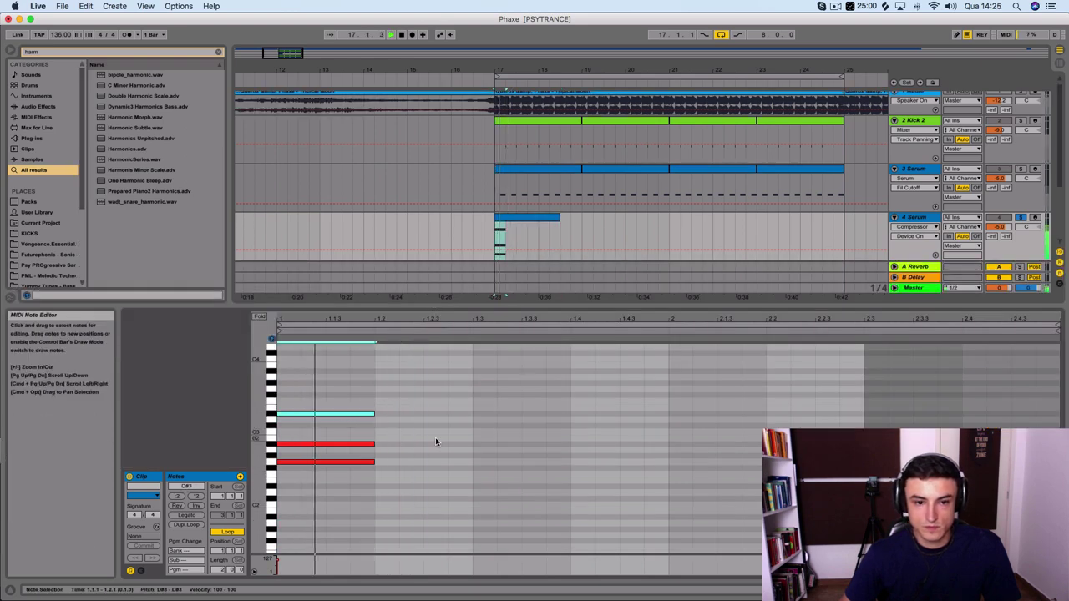
{"action": "left_click", "coordinate": [511, 219]}
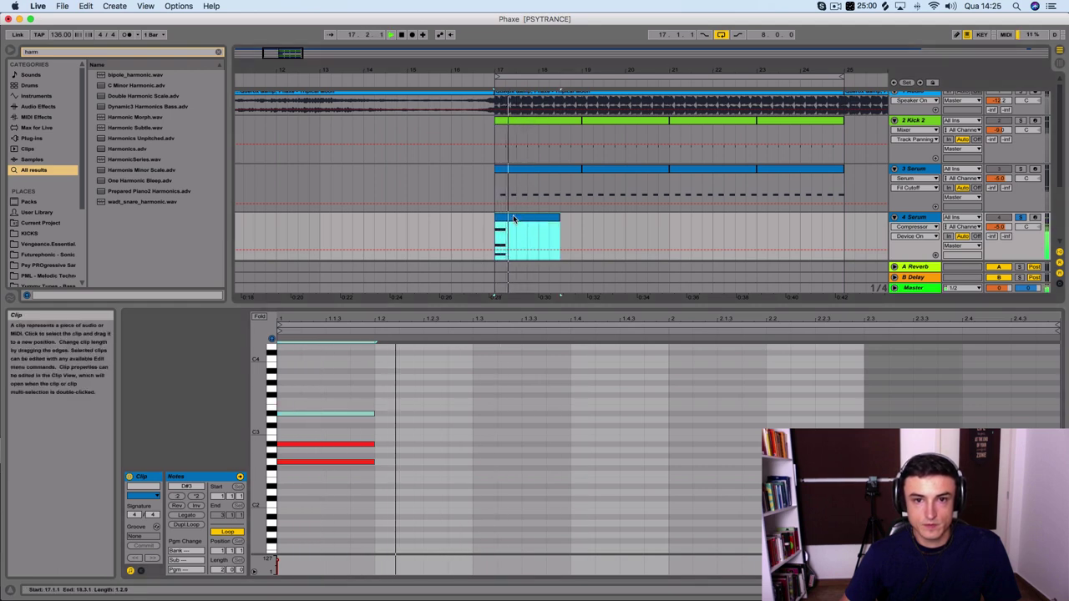
{"action": "key", "text": "space"}
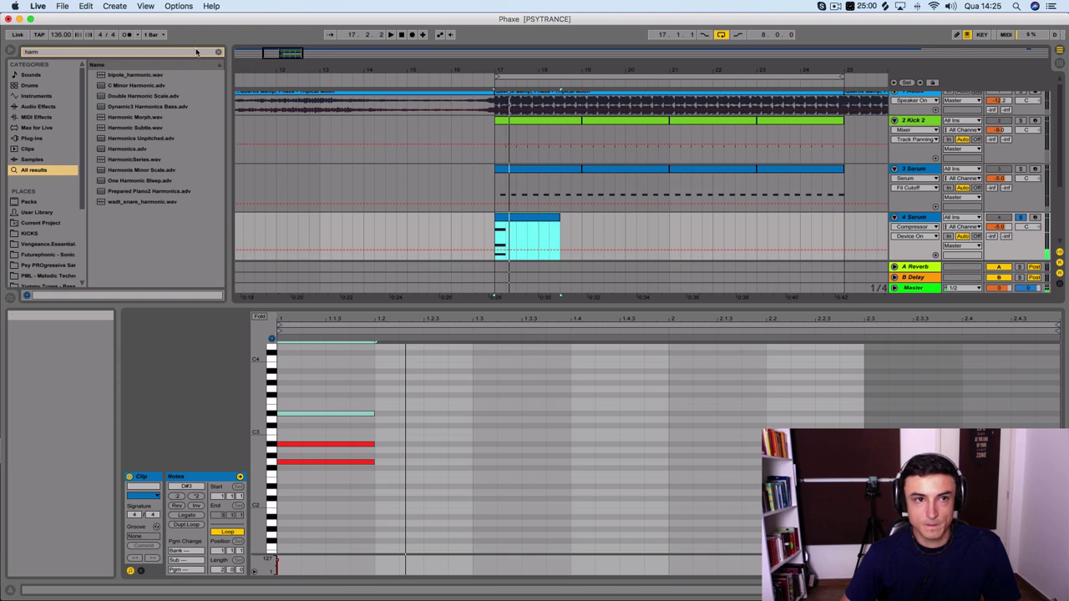
Step: Search the browser for reverb, add the Reverb effect after the Compressor on the 4 Serum track, and adjust its Dry/Wet amount
{"action": "left_click", "coordinate": [167, 54]}
{"action": "key", "text": "BackSpace"}
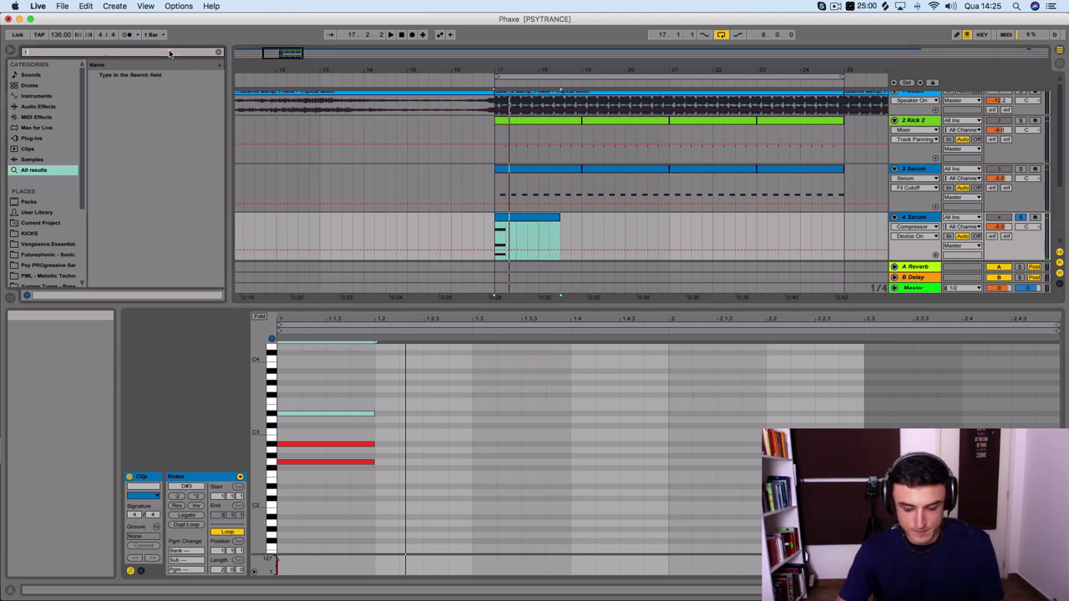
{"action": "type", "text": "reverb"}
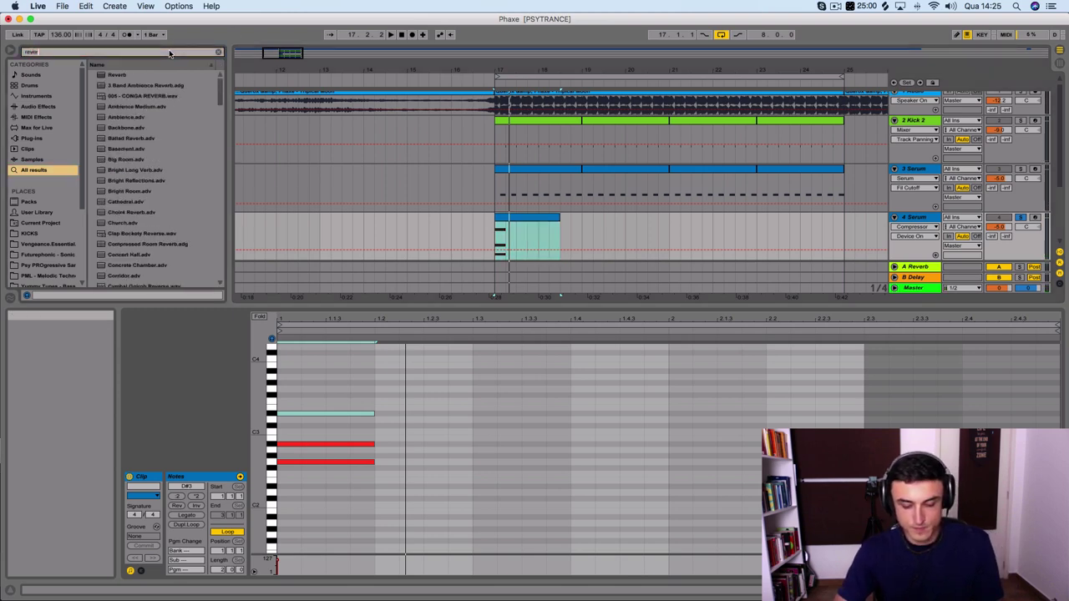
{"action": "left_click", "coordinate": [169, 74]}
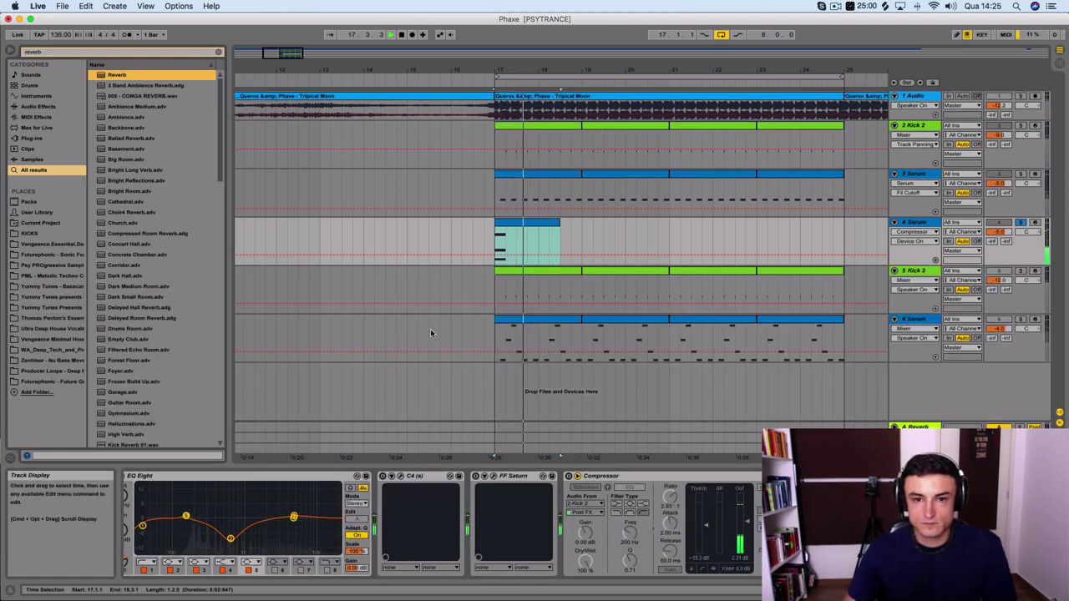
{"action": "scroll", "coordinate": [350, 518], "scroll_direction": "right", "scroll_amount": 1}
{"action": "scroll", "coordinate": [435, 522], "scroll_direction": "right", "scroll_amount": 2}
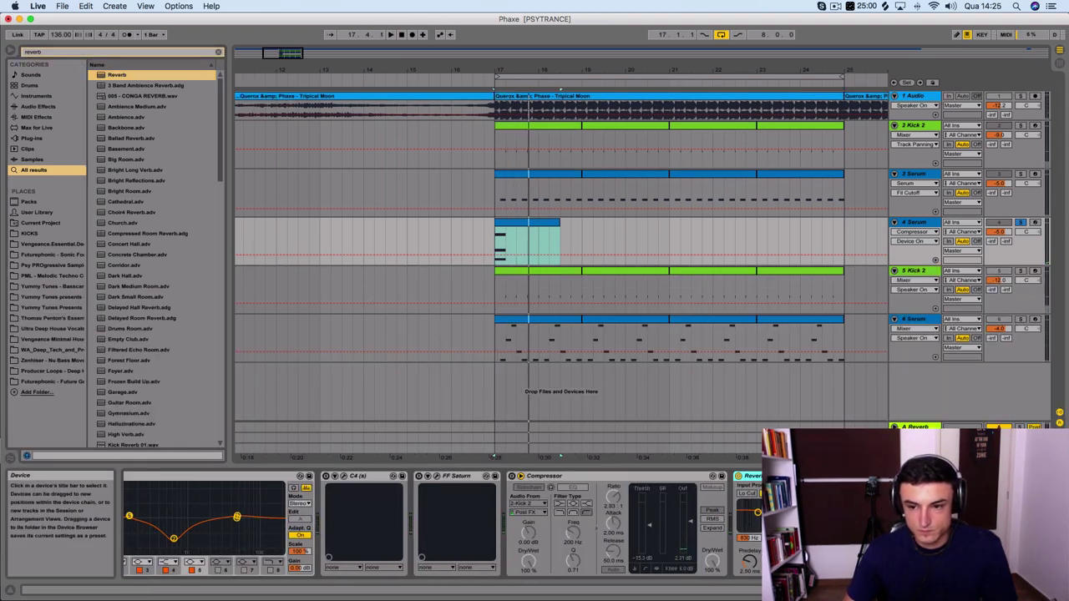
{"action": "left_click", "coordinate": [1027, 543]}
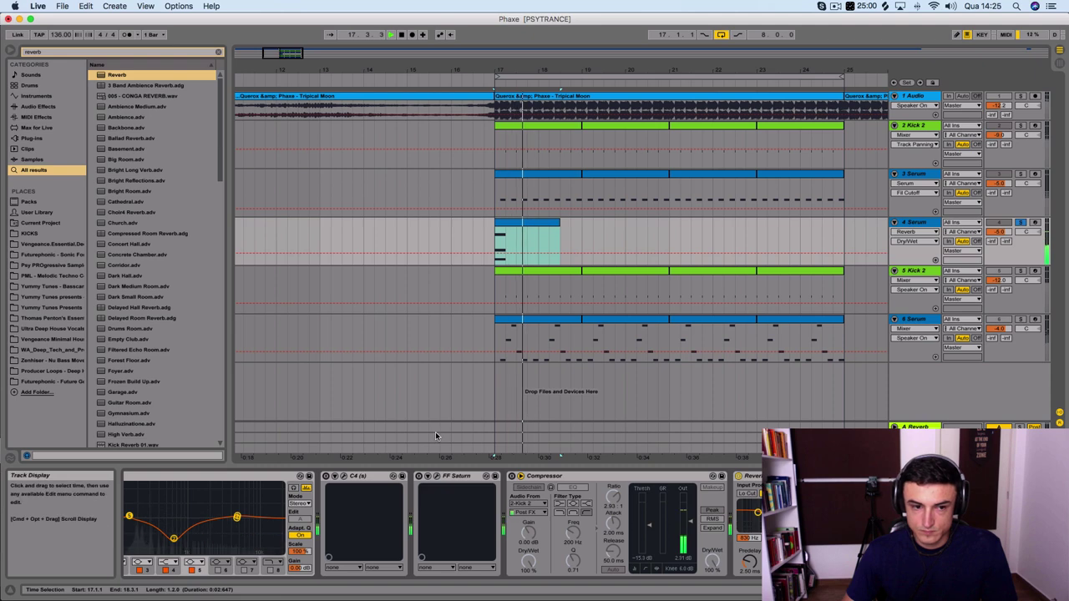
{"action": "key", "text": "shift+Tab"}
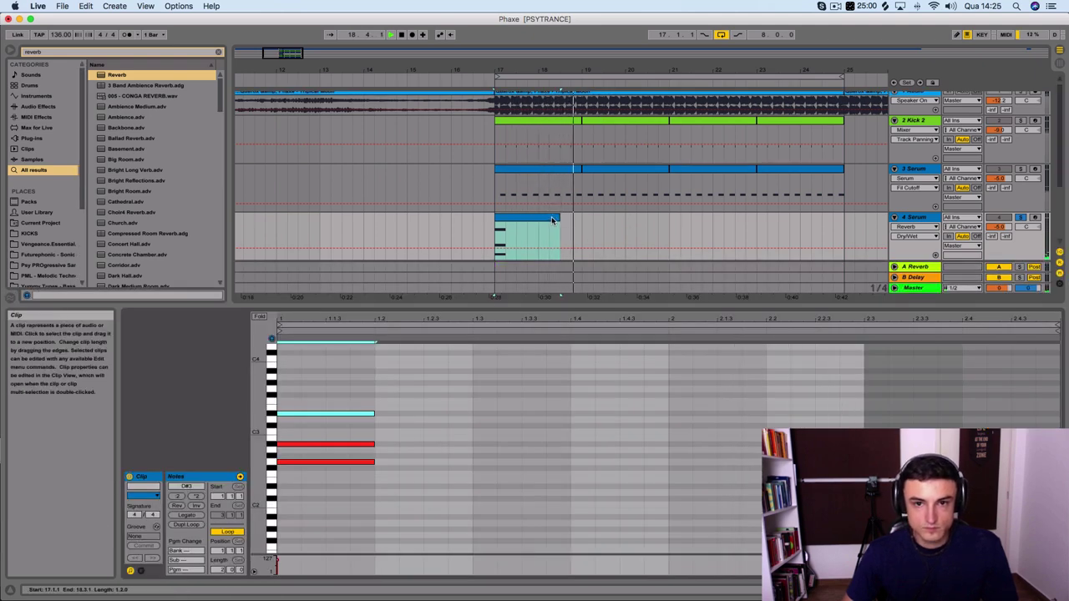
{"action": "key", "text": "shift+Tab"}
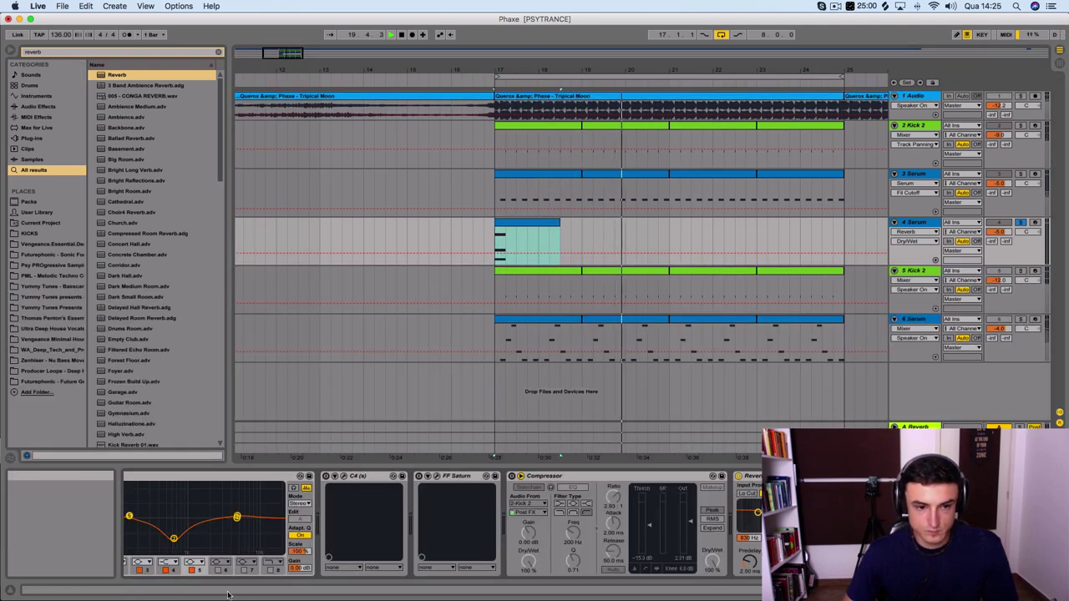
Step: Open Serum on the 4 Serum track, enable its MG Low 12 filter and adjust the cutoff while comparing with 1 Audio
{"action": "scroll", "coordinate": [334, 522], "scroll_direction": "left", "scroll_amount": 5}
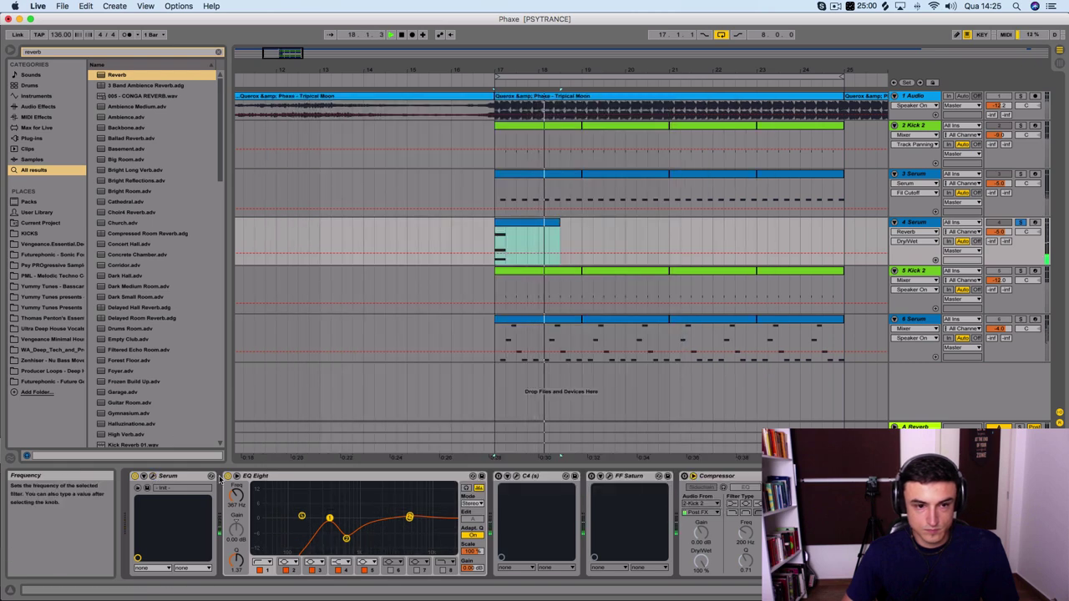
{"action": "left_click", "coordinate": [210, 476]}
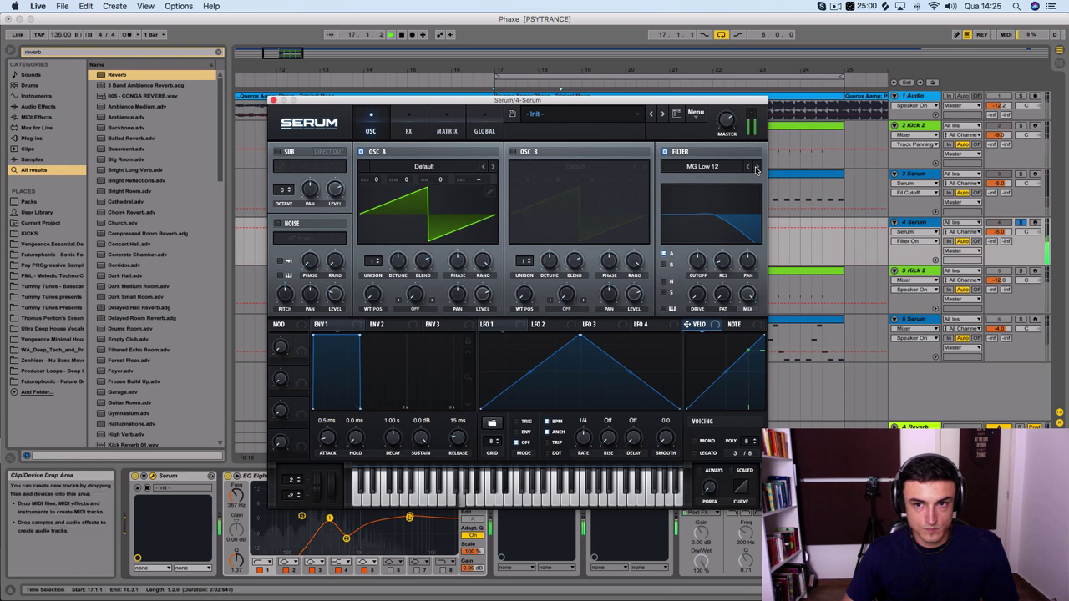
{"action": "left_click_drag", "start_coordinate": [699, 253], "coordinate": [697, 273]}
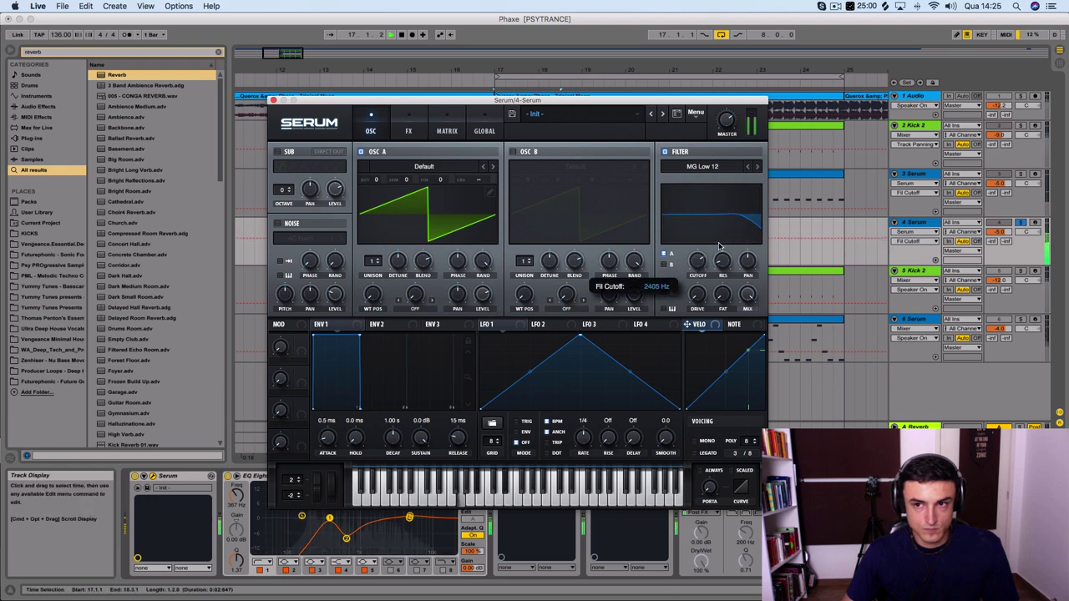
{"action": "left_click", "coordinate": [1021, 98]}
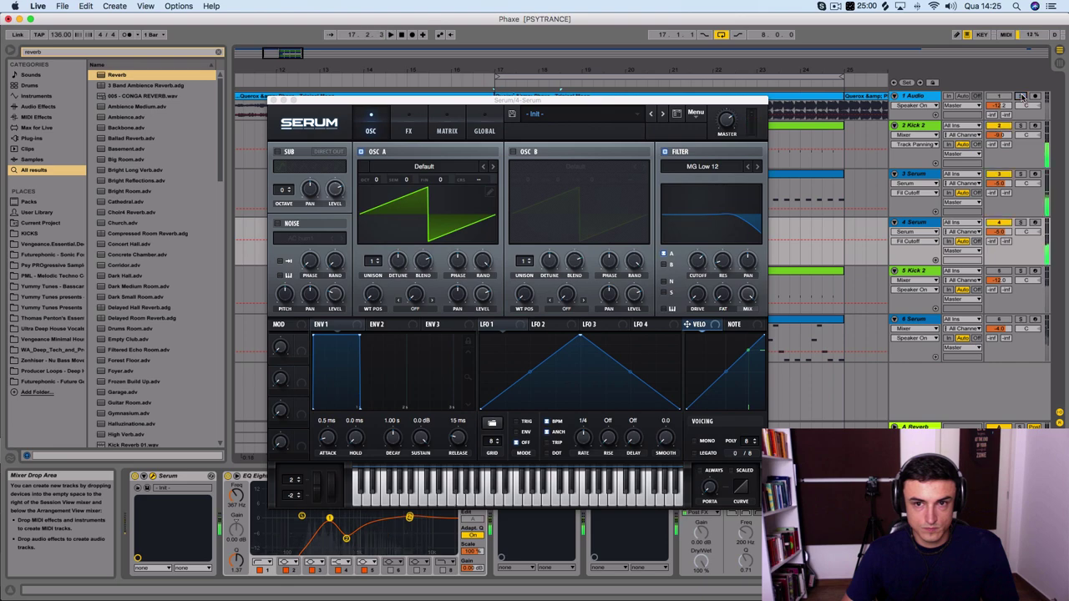
Step: Open the 4 Serum clip's notes, lower the chord's D#3 note to D3, and play it back
{"action": "left_click_drag", "start_coordinate": [429, 109], "coordinate": [474, 357]}
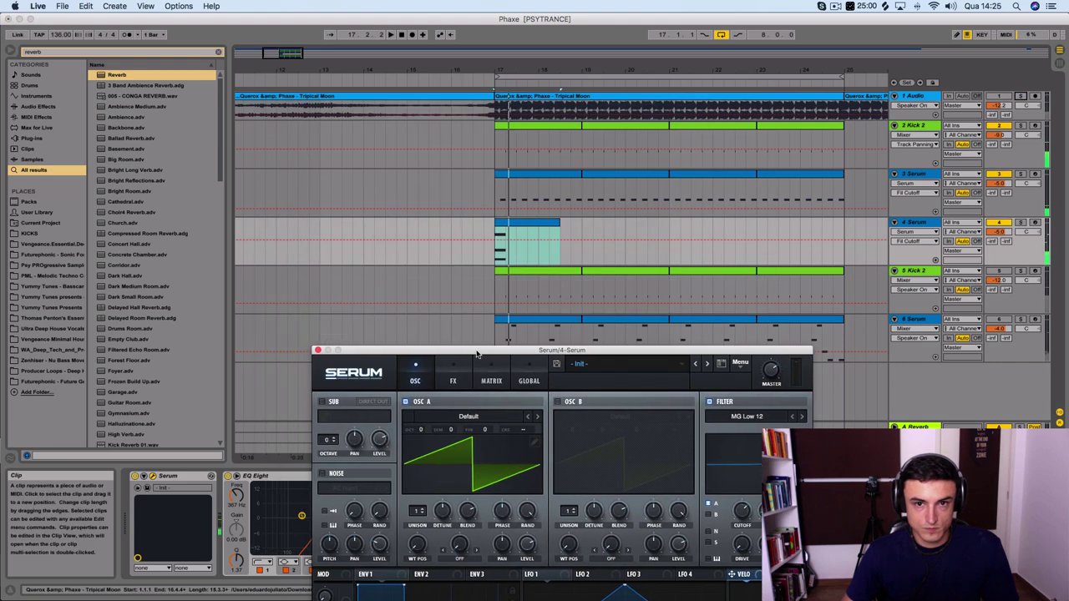
{"action": "left_click", "coordinate": [528, 220]}
{"action": "double_click", "coordinate": [527, 222]}
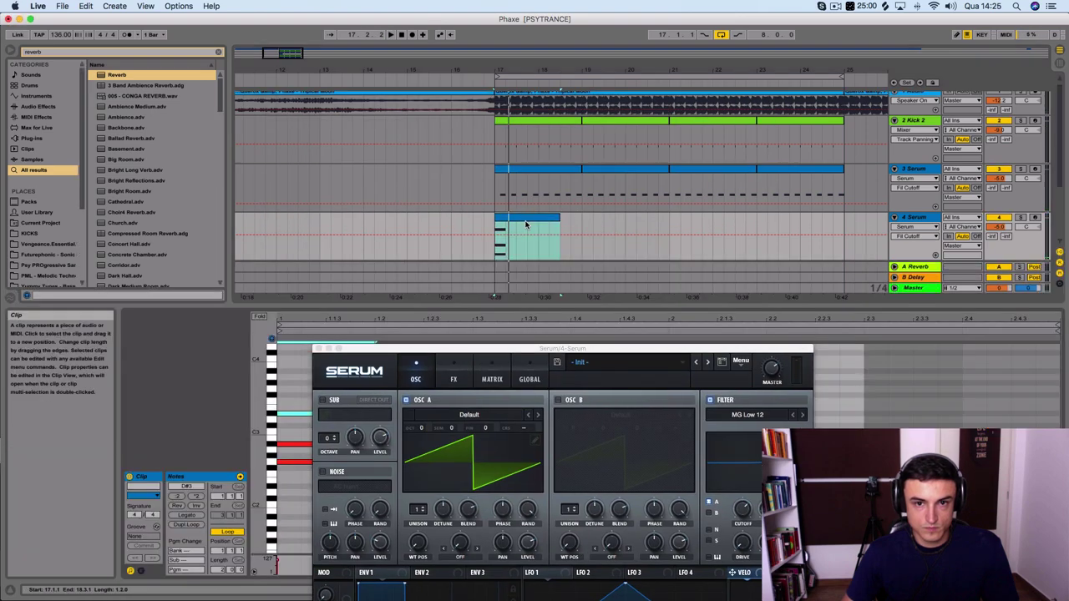
{"action": "key", "text": "space"}
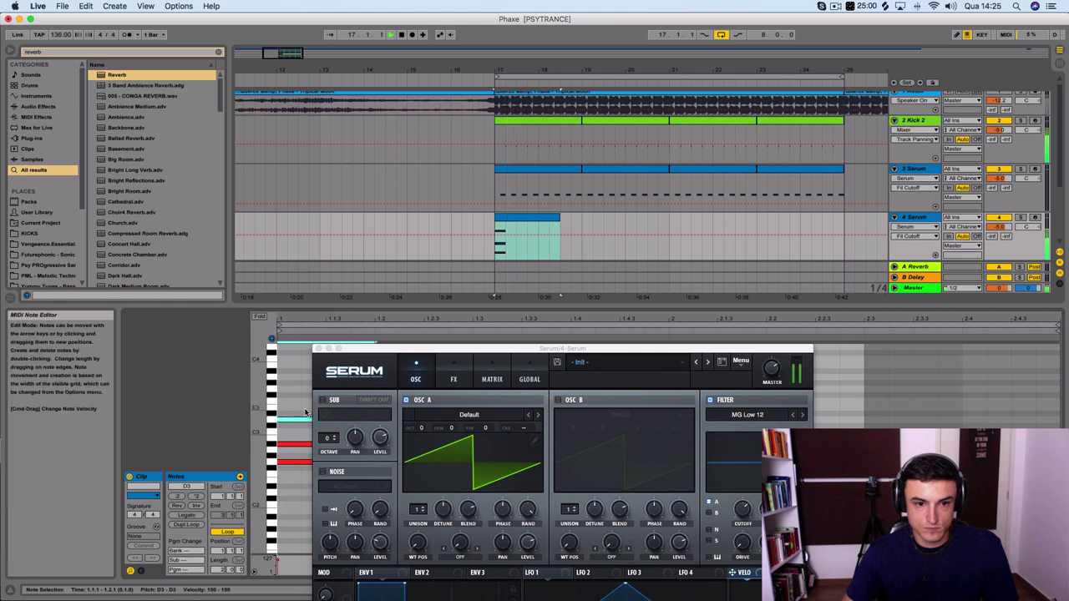
Step: Modulate the Serum filter cutoff with LFO 1, fine-tune the cutoff by ear, and compare the result with the soloed 1 Audio track
{"action": "left_click_drag", "start_coordinate": [528, 352], "coordinate": [475, 154]}
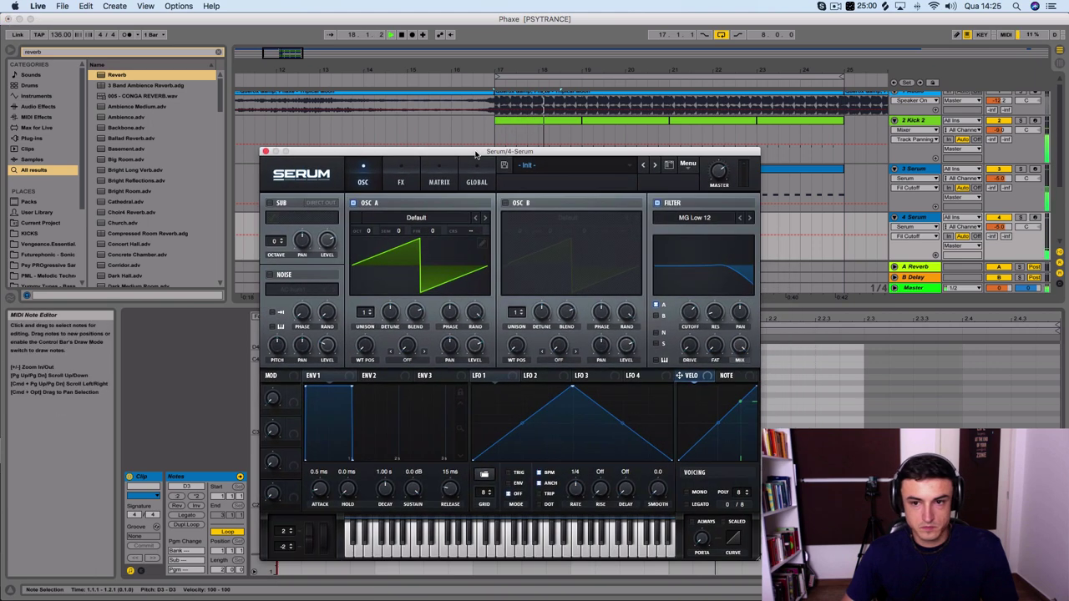
{"action": "mouse_move", "coordinate": [696, 322]}
{"action": "left_mouse_down"}
{"action": "mouse_move", "coordinate": [693, 294]}
{"action": "mouse_move", "coordinate": [691, 311]}
{"action": "left_mouse_up"}
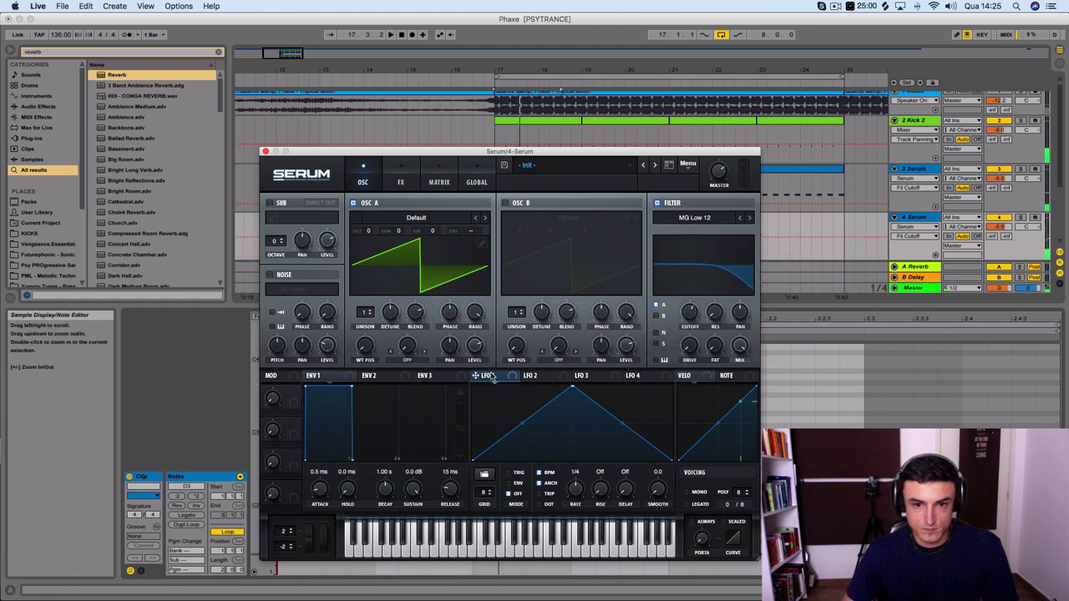
{"action": "key", "text": "space"}
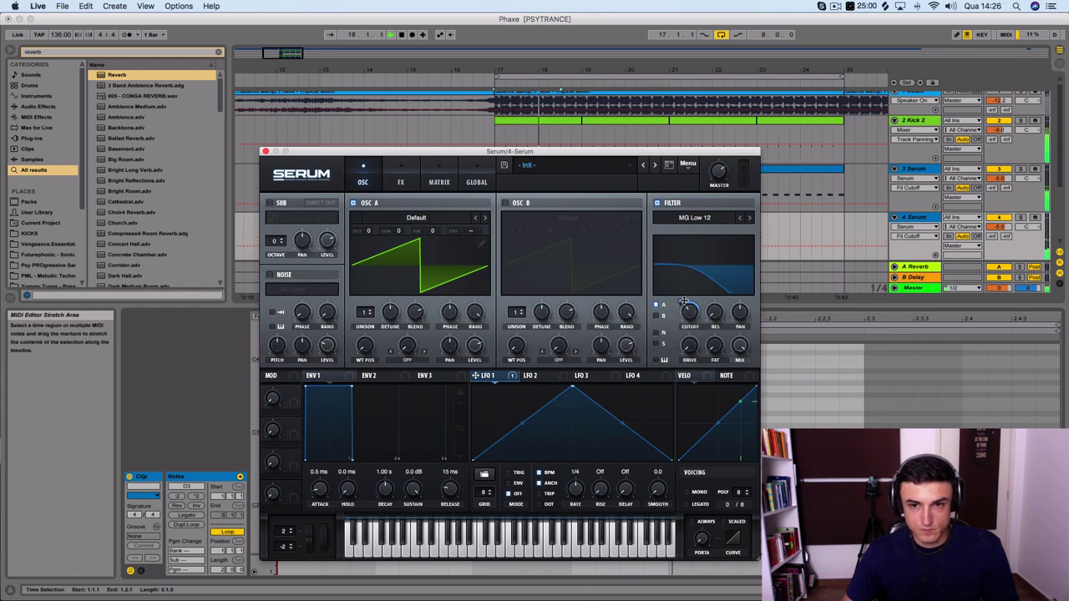
{"action": "left_click_drag", "start_coordinate": [684, 301], "coordinate": [687, 306]}
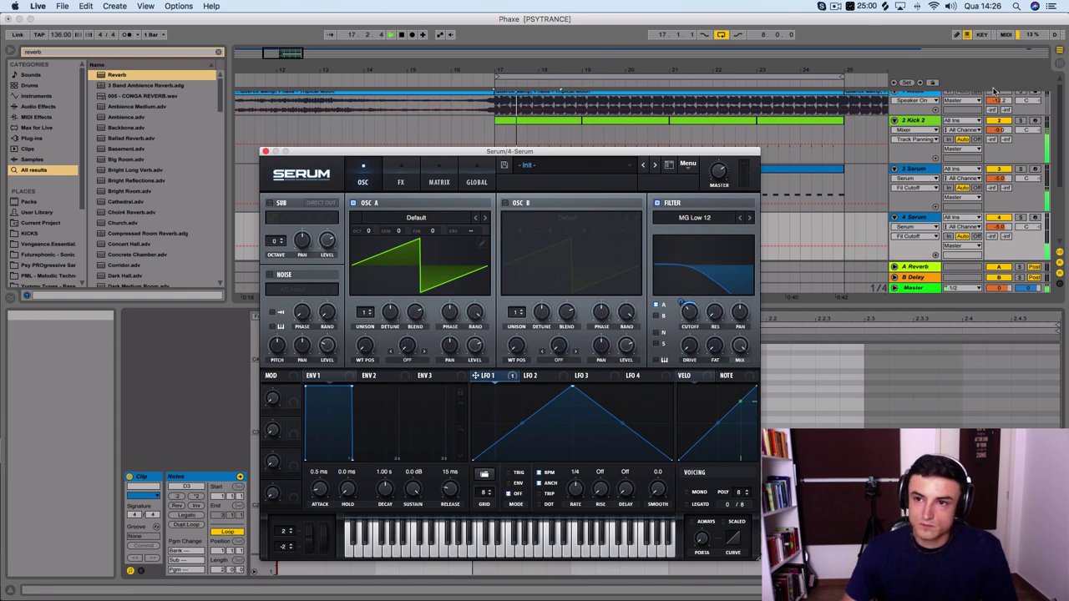
{"action": "scroll", "coordinate": [1026, 117], "scroll_direction": "up", "scroll_amount": 1}
{"action": "left_click", "coordinate": [1020, 98]}
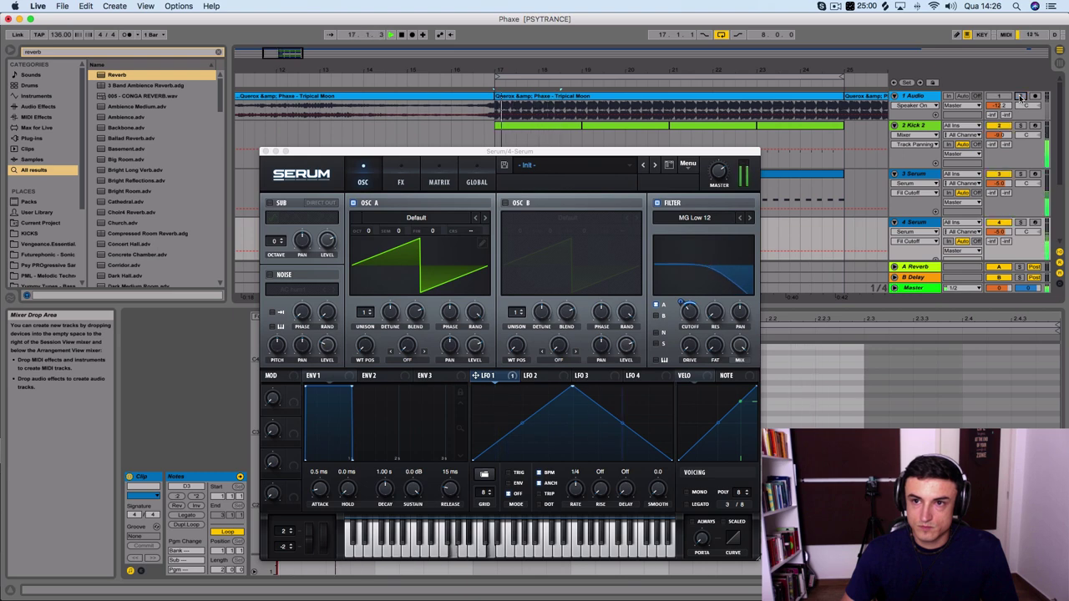
Step: Raise the chord's D3 note to D#3 in the 4 Serum clip and compare it with the soloed 1 Audio track
{"action": "left_click_drag", "start_coordinate": [534, 152], "coordinate": [780, 480]}
{"action": "key", "text": "space"}
{"action": "left_click_drag", "start_coordinate": [436, 432], "coordinate": [336, 394]}
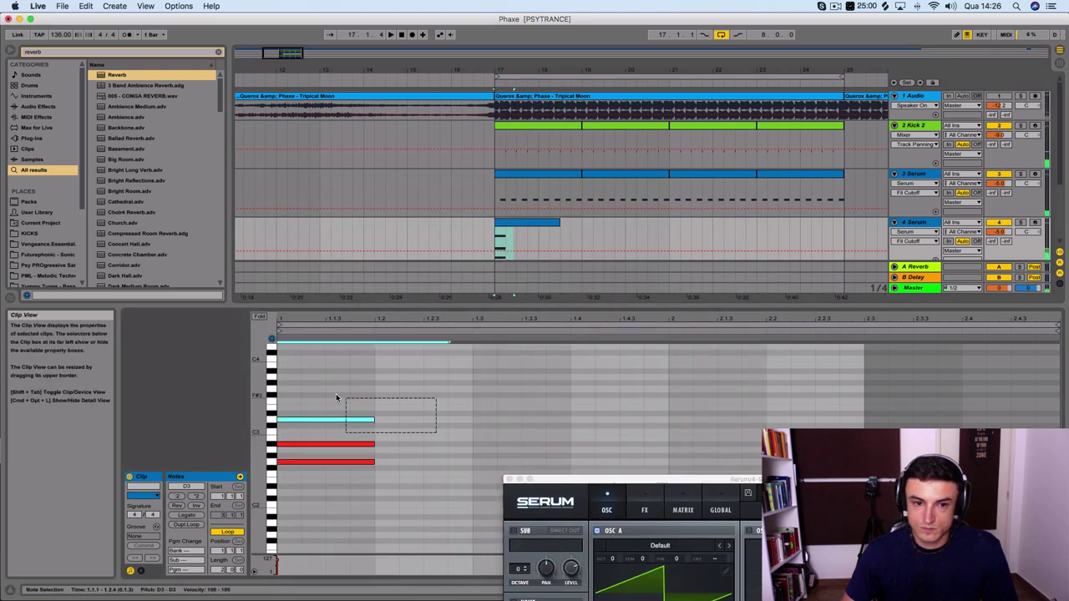
{"action": "key", "text": "Up"}
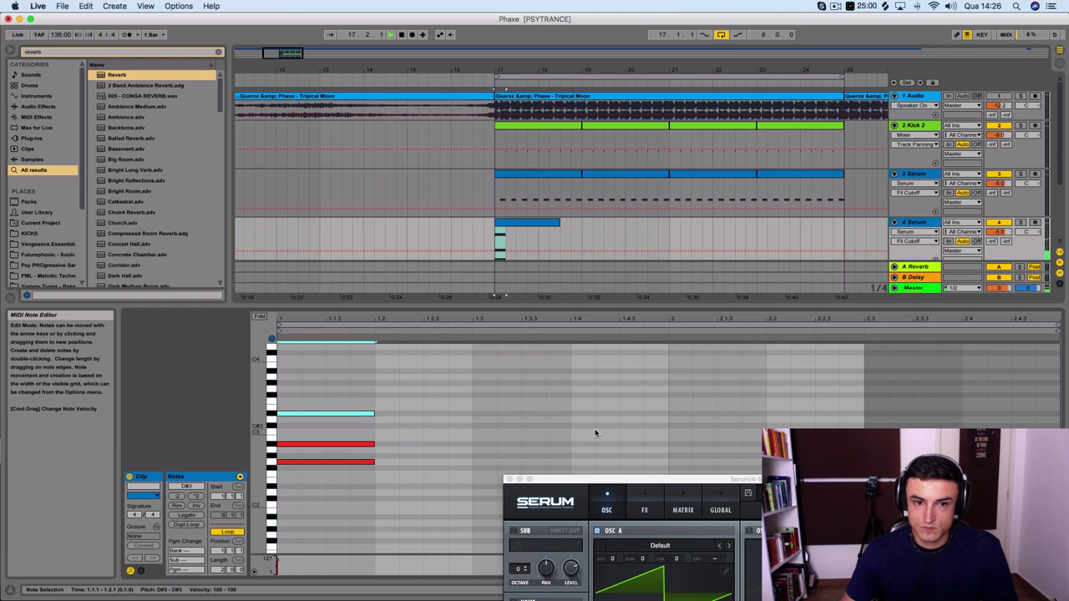
{"action": "key", "text": "space"}
{"action": "left_click_drag", "start_coordinate": [735, 481], "coordinate": [566, 176]}
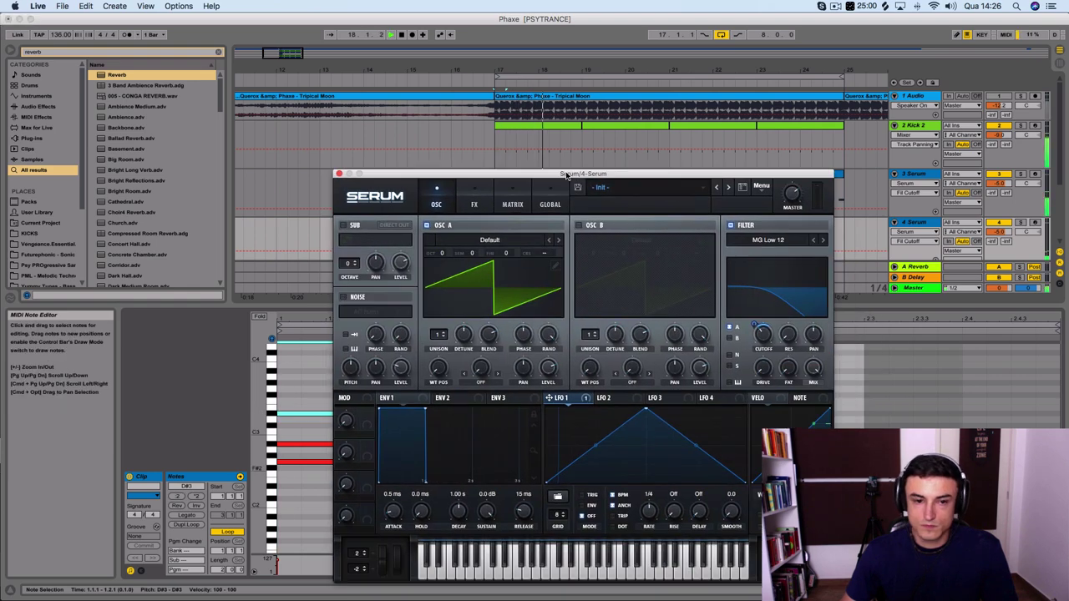
{"action": "left_click", "coordinate": [1020, 97]}
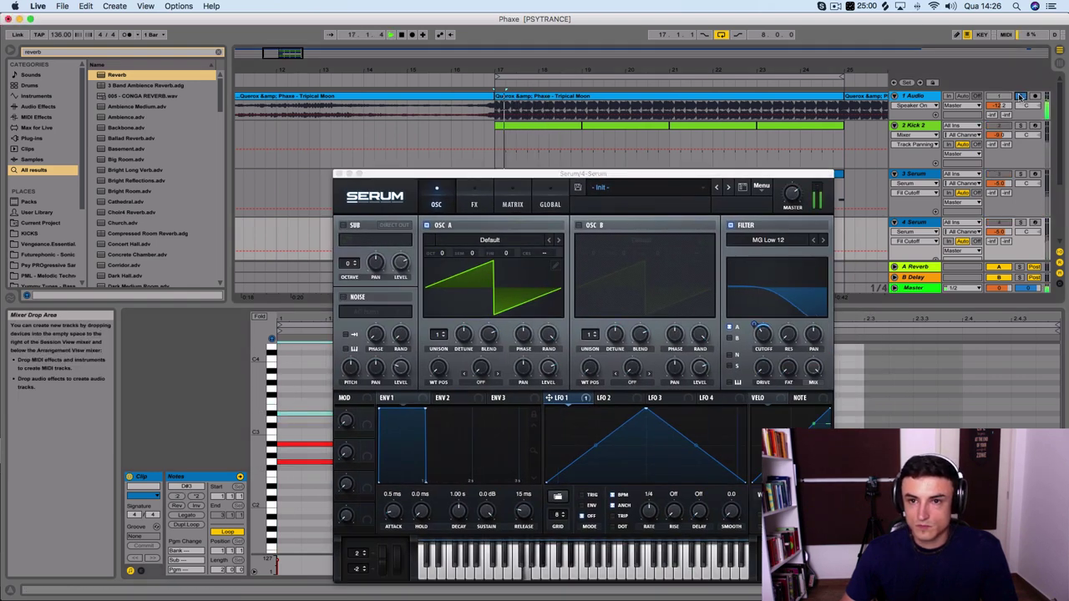
{"action": "key", "text": "space"}
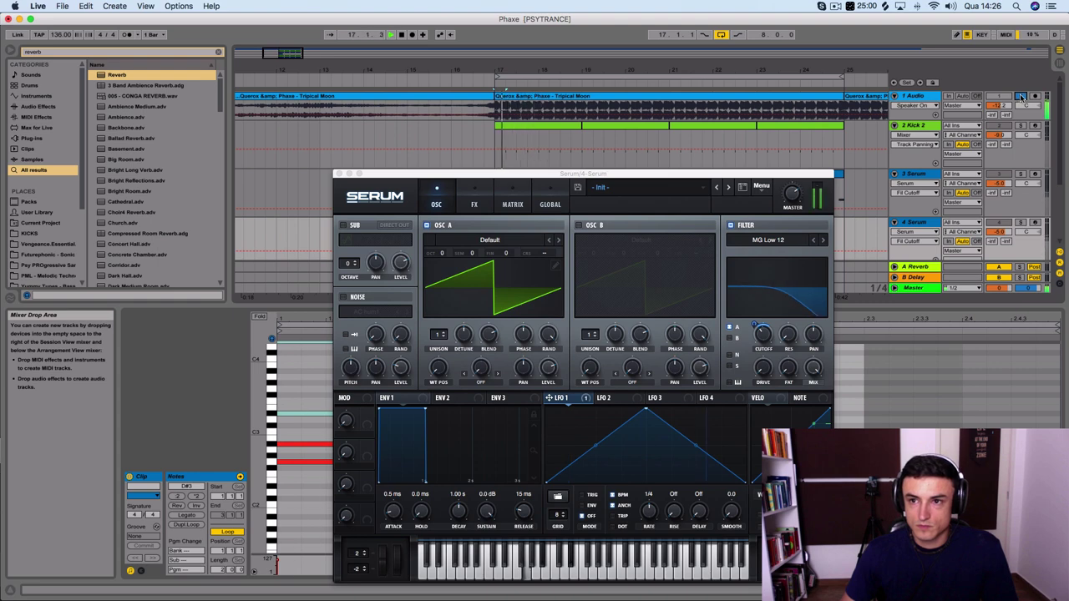
Step: Add a D3 note directly beneath the chord's D#3 and audition the chord together with the kick and bass
{"action": "left_click", "coordinate": [299, 420]}
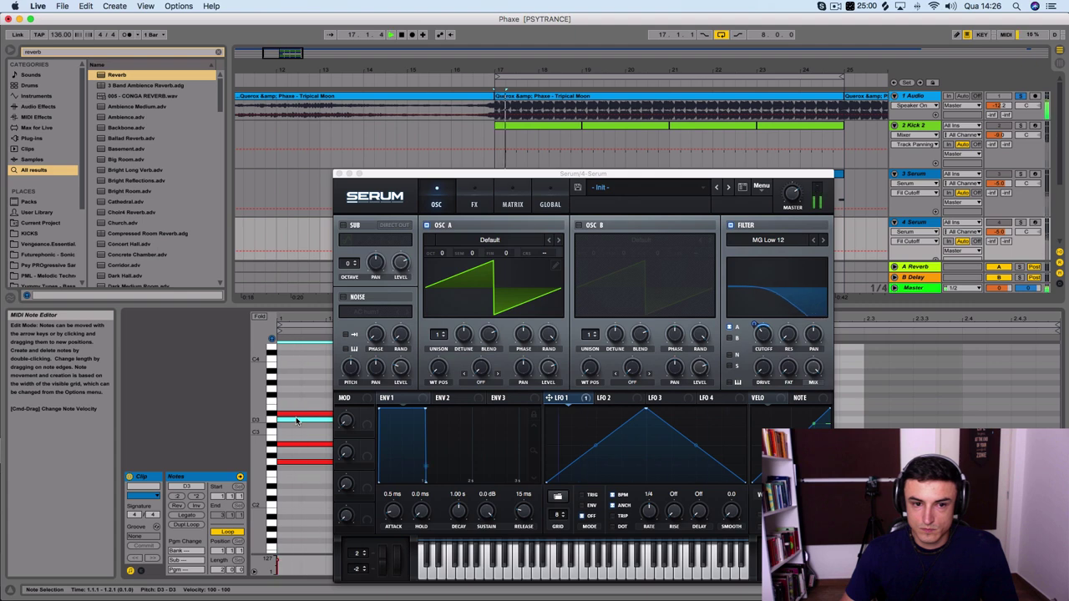
{"action": "left_click", "coordinate": [1022, 174]}
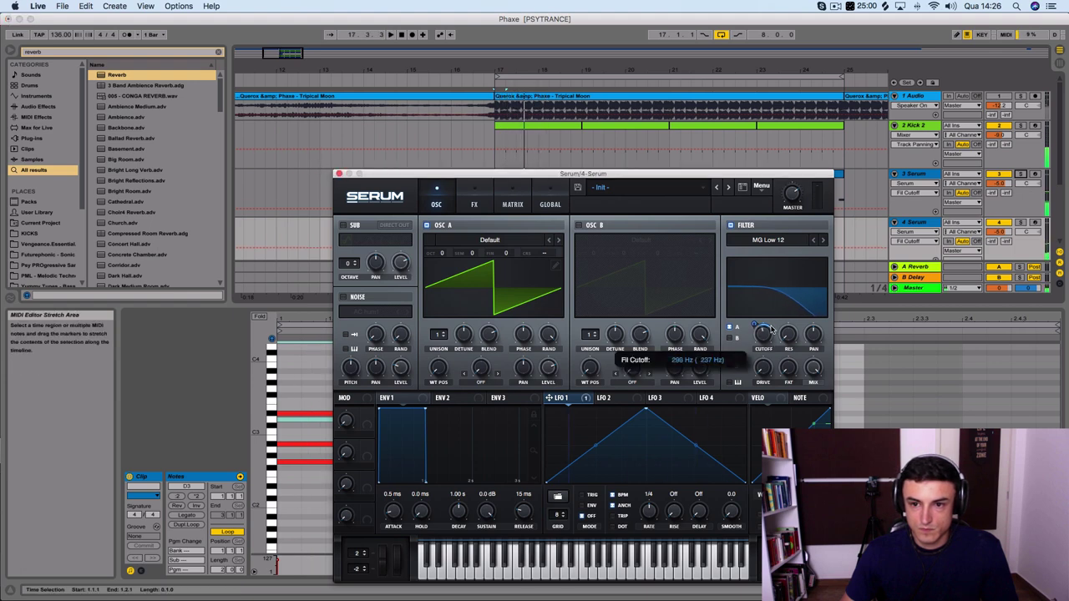
{"action": "key", "text": "space"}
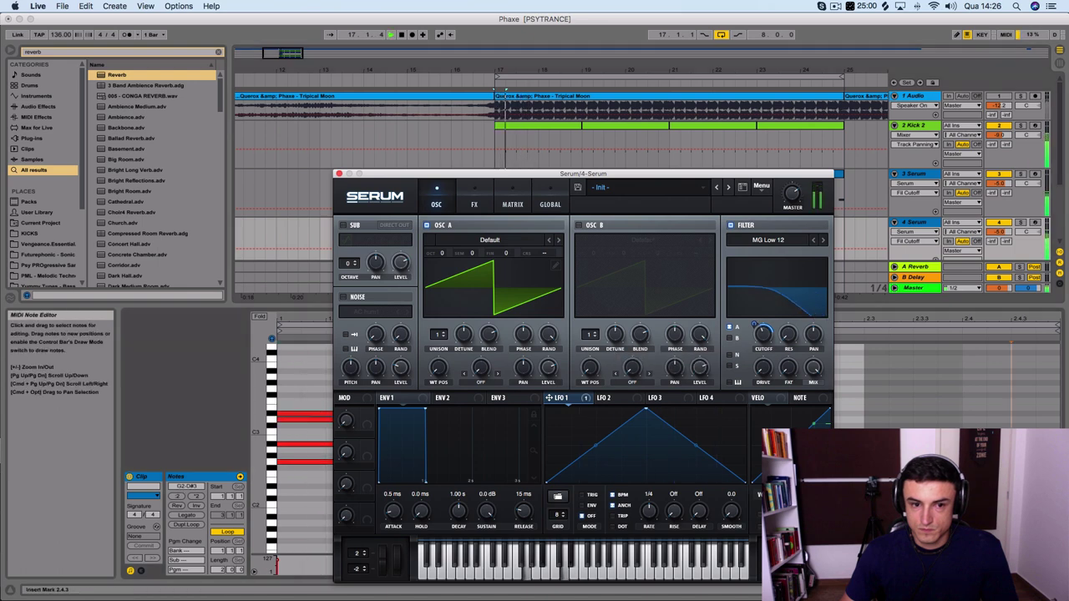
Step: Close the Serum window, return to the 4 Serum track's device chain, and activate the browser's search field
{"action": "left_click", "coordinate": [1009, 376]}
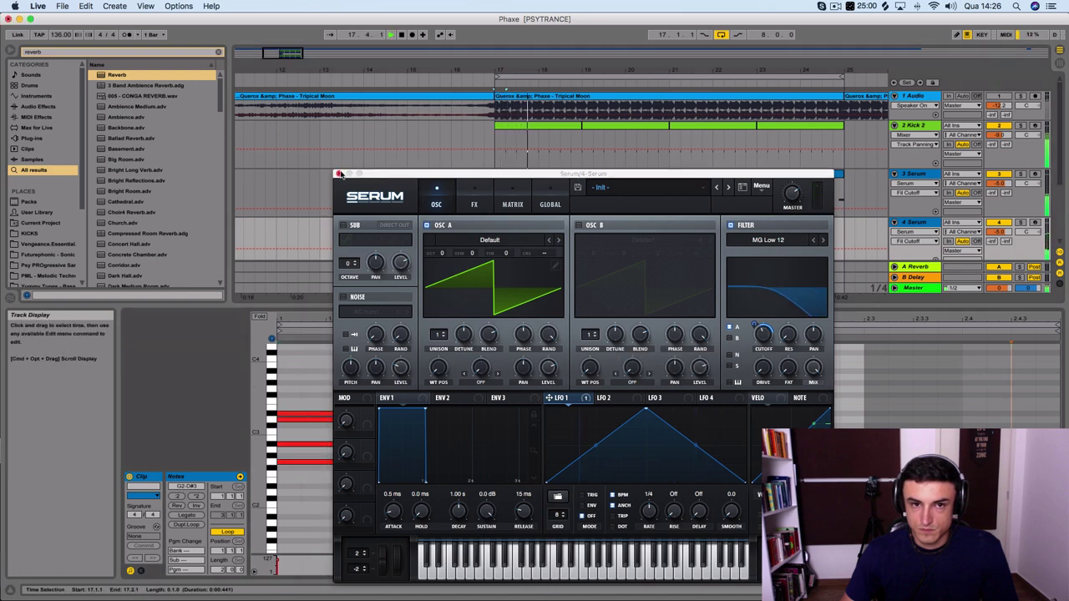
{"action": "key", "text": "super+alt+p"}
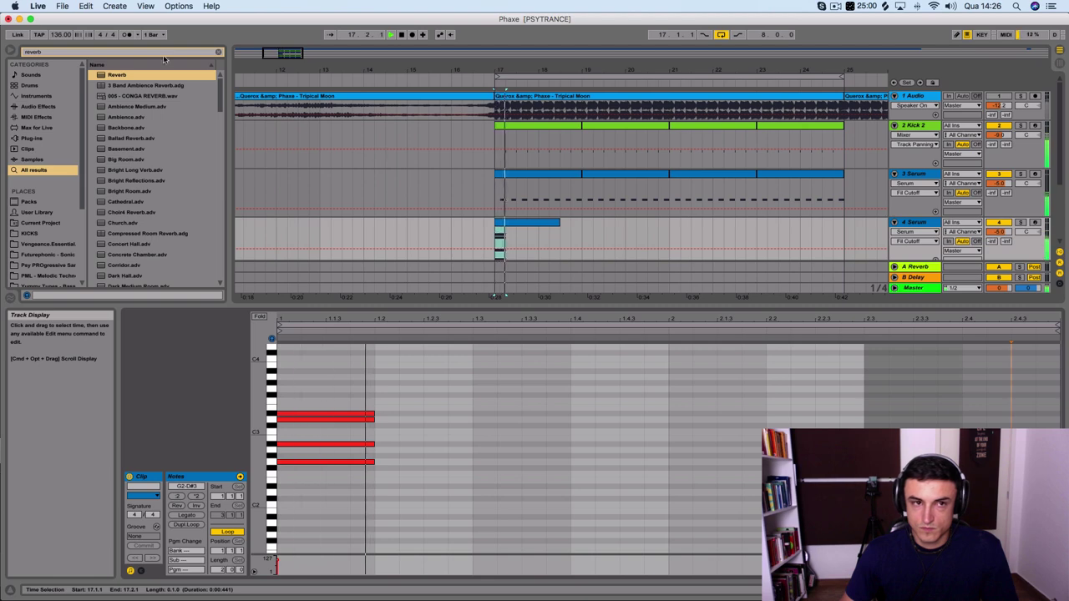
{"action": "left_click", "coordinate": [96, 52]}
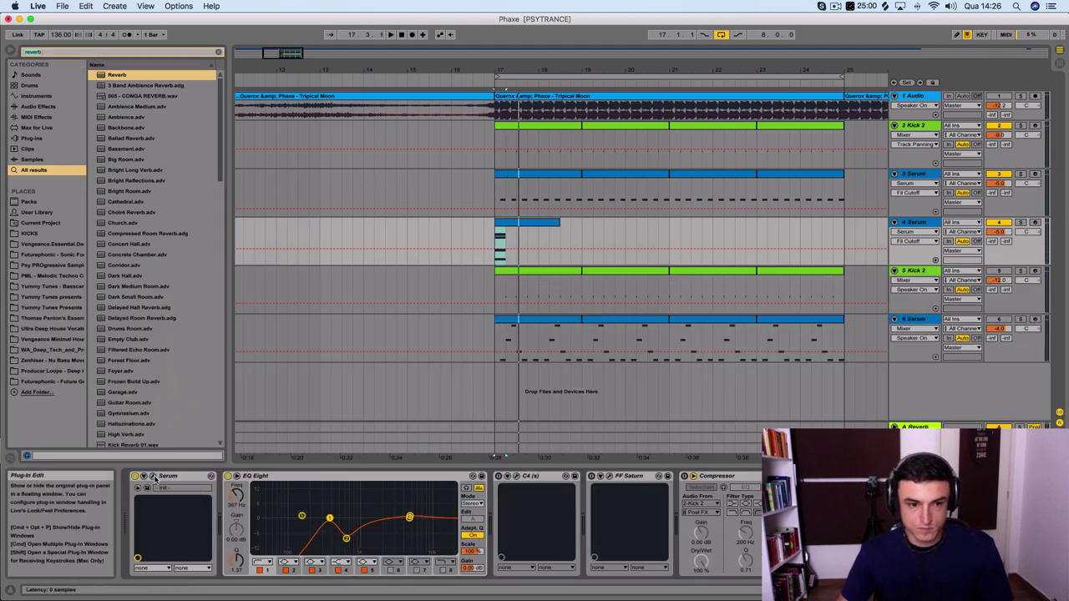
Step: Open Serum on the 4 Serum track, enable its Delay effect, and set the left and right delay offsets to dotted
{"action": "left_click", "coordinate": [140, 487]}
{"action": "left_click", "coordinate": [474, 200]}
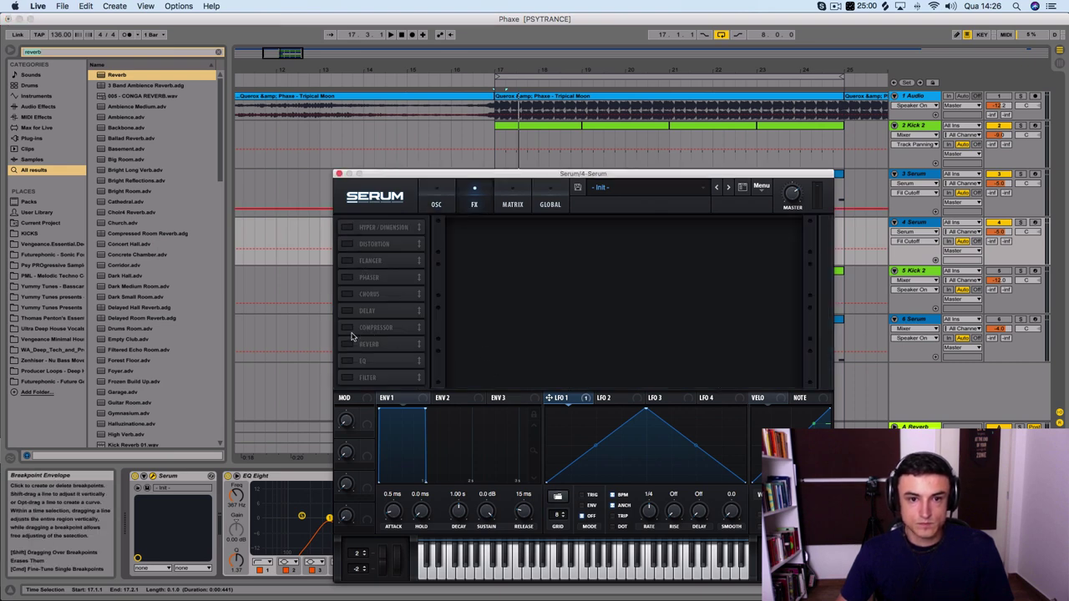
{"action": "left_click", "coordinate": [348, 310]}
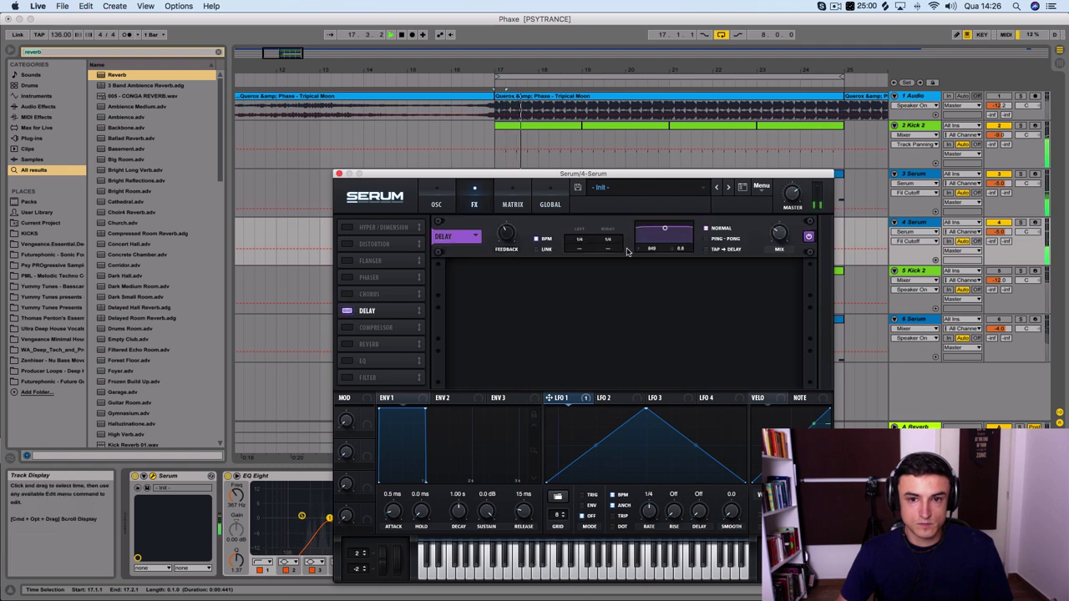
{"action": "left_click_drag", "start_coordinate": [581, 249], "coordinate": [580, 242]}
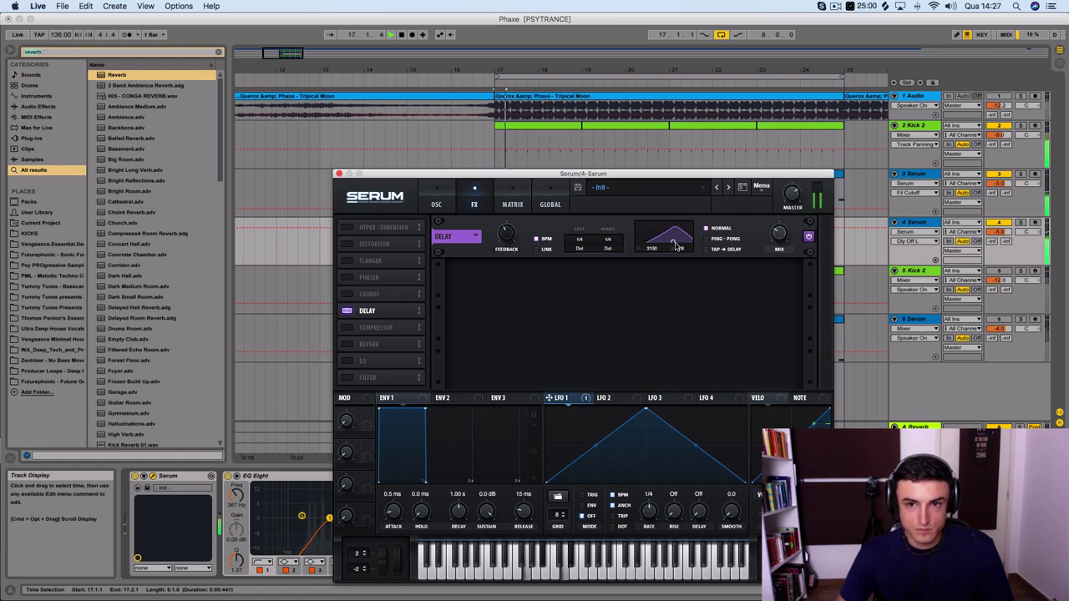
Step: Set the Serum delay's filter width to 5.0, with its mix at about 33% and its feedback at about 45%
{"action": "left_click_drag", "start_coordinate": [675, 247], "coordinate": [683, 241]}
{"action": "left_click", "coordinate": [779, 234]}
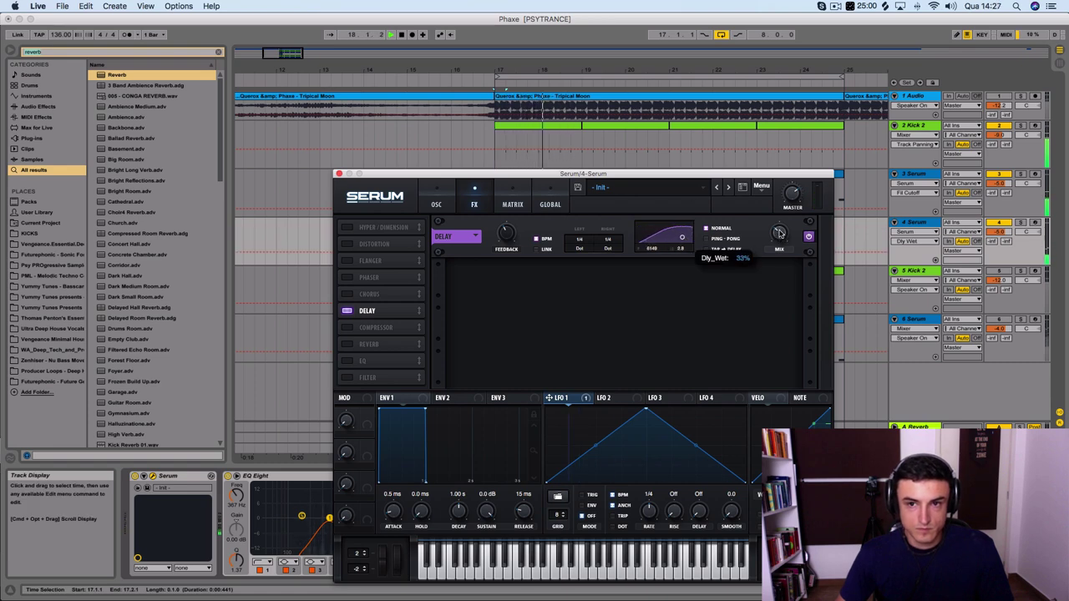
{"action": "left_click", "coordinate": [616, 241]}
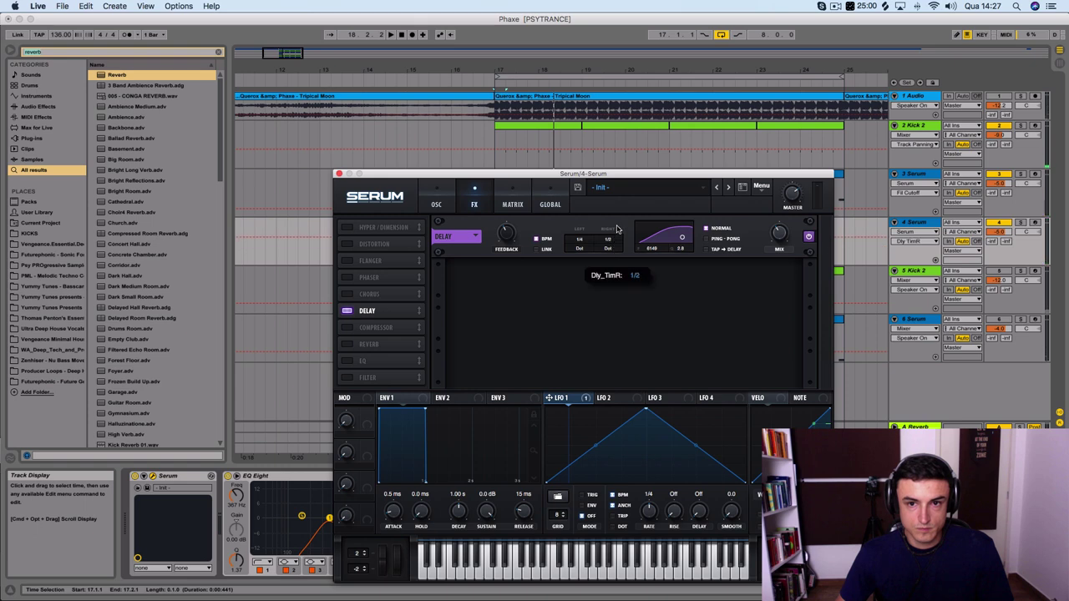
{"action": "key", "text": "space"}
{"action": "left_click_drag", "start_coordinate": [615, 247], "coordinate": [615, 252]}
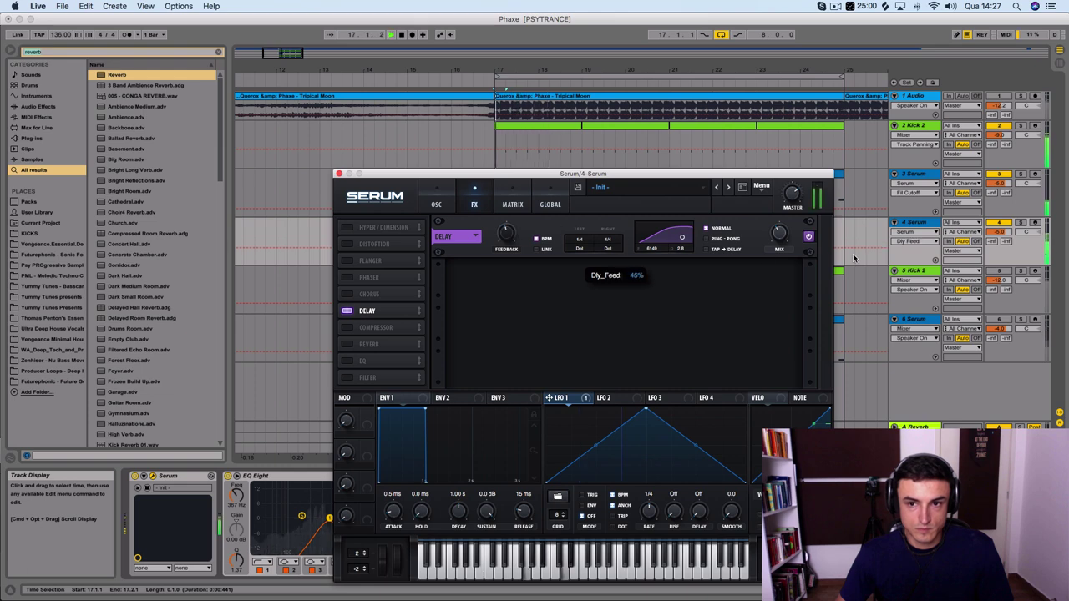
Step: Switch the Serum delay to Ping-Pong mode and set its filter frequency to about 2070 during playback
{"action": "left_click", "coordinate": [775, 234]}
{"action": "left_click_drag", "start_coordinate": [692, 242], "coordinate": [673, 240]}
{"action": "key", "text": "space"}
{"action": "left_click", "coordinate": [725, 240]}
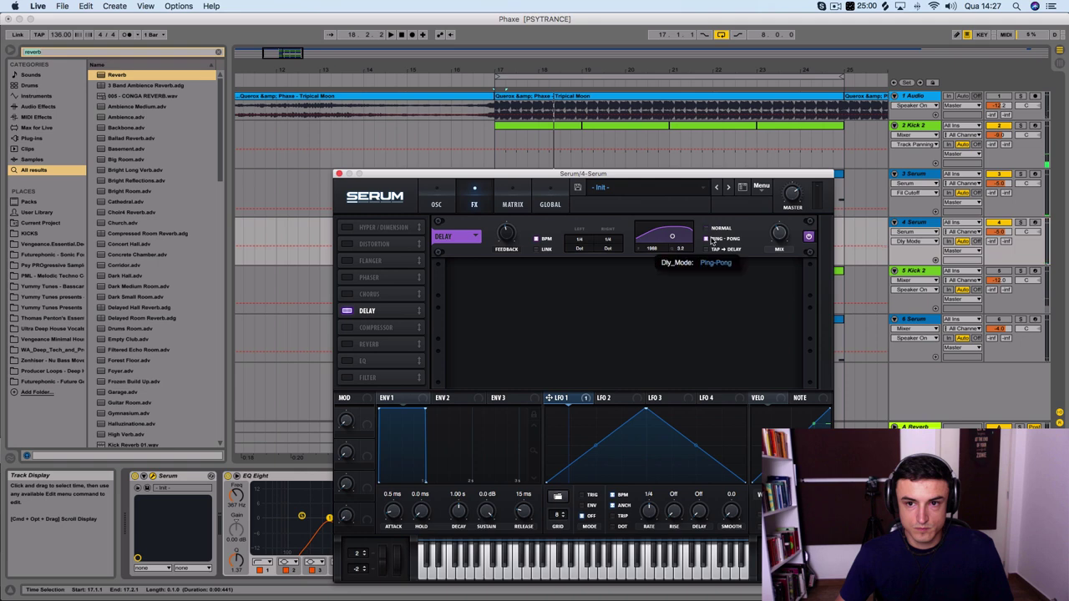
{"action": "key", "text": "space"}
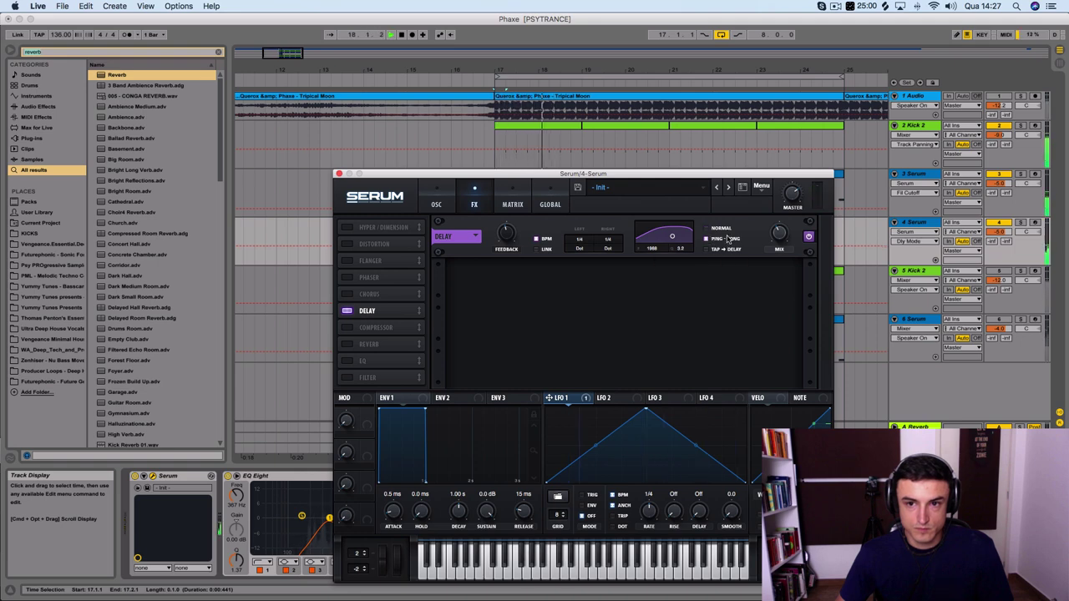
{"action": "left_click", "coordinate": [1020, 97]}
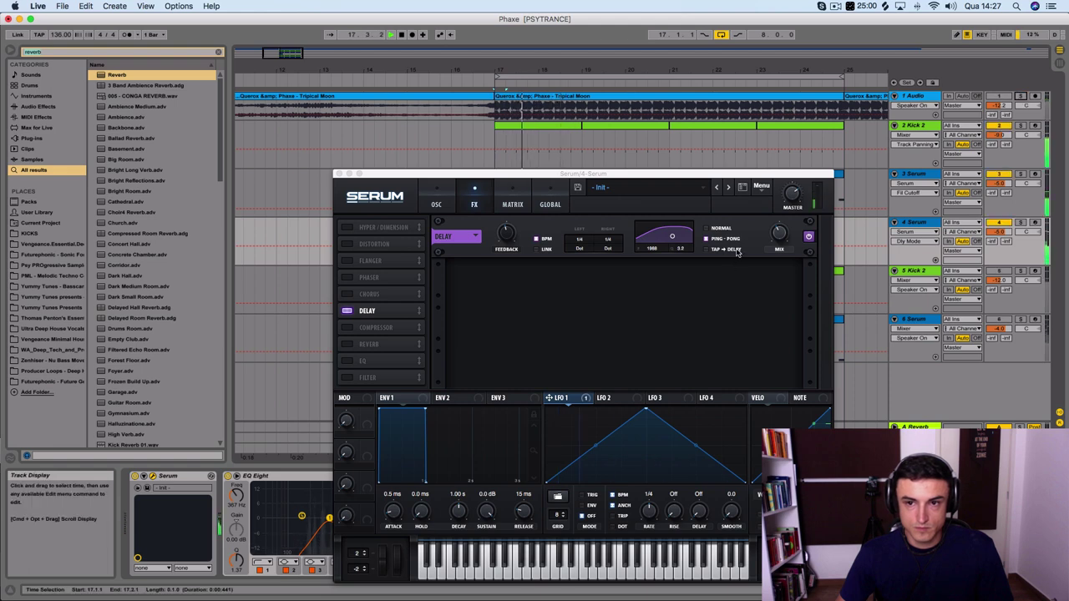
{"action": "left_click_drag", "start_coordinate": [673, 239], "coordinate": [676, 242]}
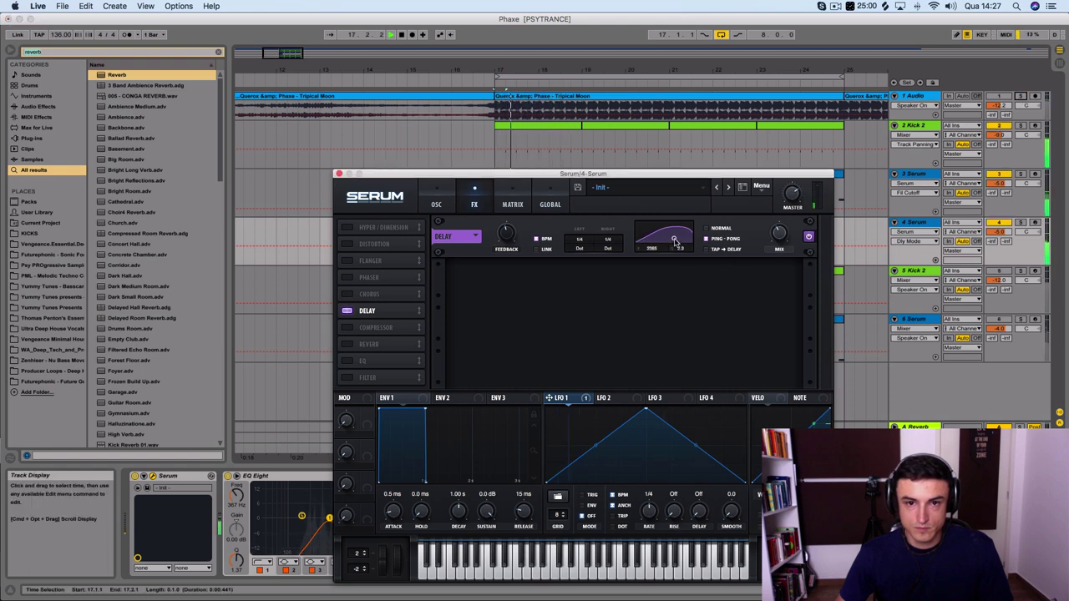
{"action": "left_click", "coordinate": [55, 52]}
{"action": "type", "text": "delay"}
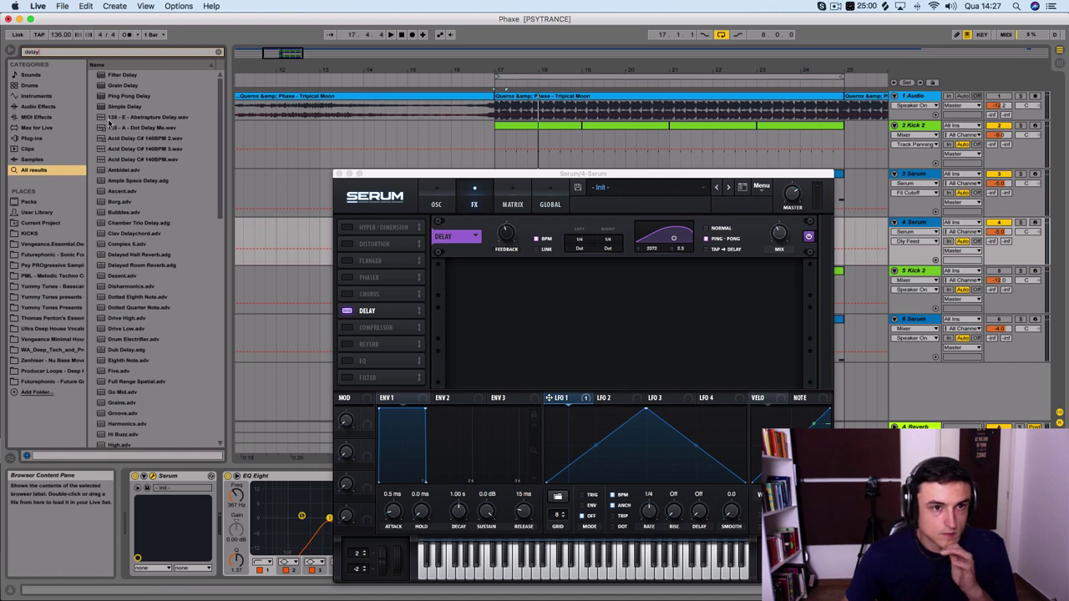
{"action": "left_click", "coordinate": [147, 96]}
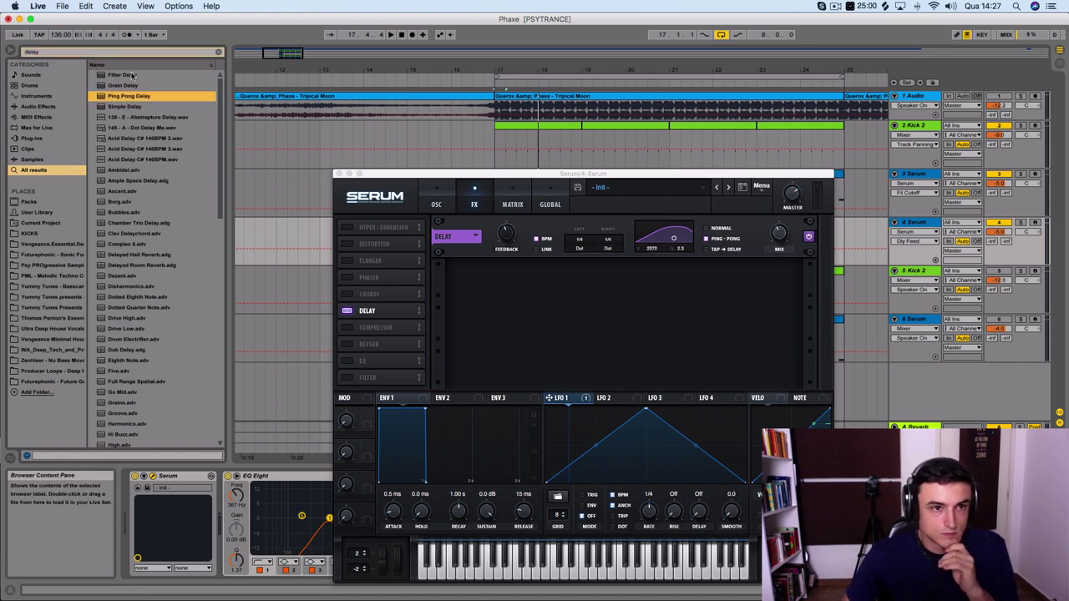
Step: Search the browser for "repli" and load the Replika delay onto the 4 Serum track
{"action": "left_click", "coordinate": [75, 54]}
{"action": "type", "text": "repli"}
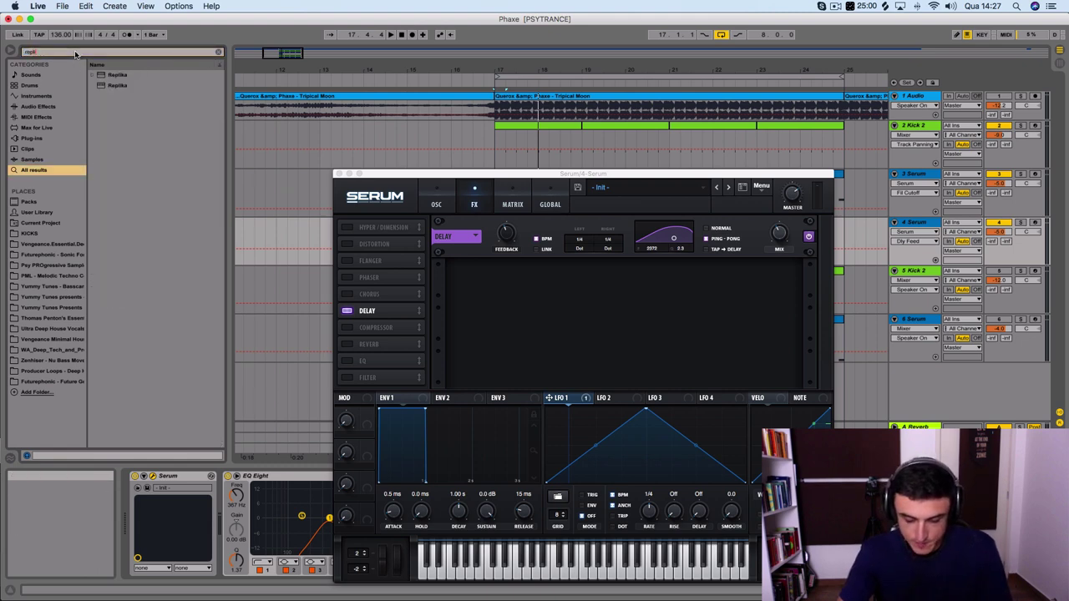
{"action": "left_click", "coordinate": [109, 74]}
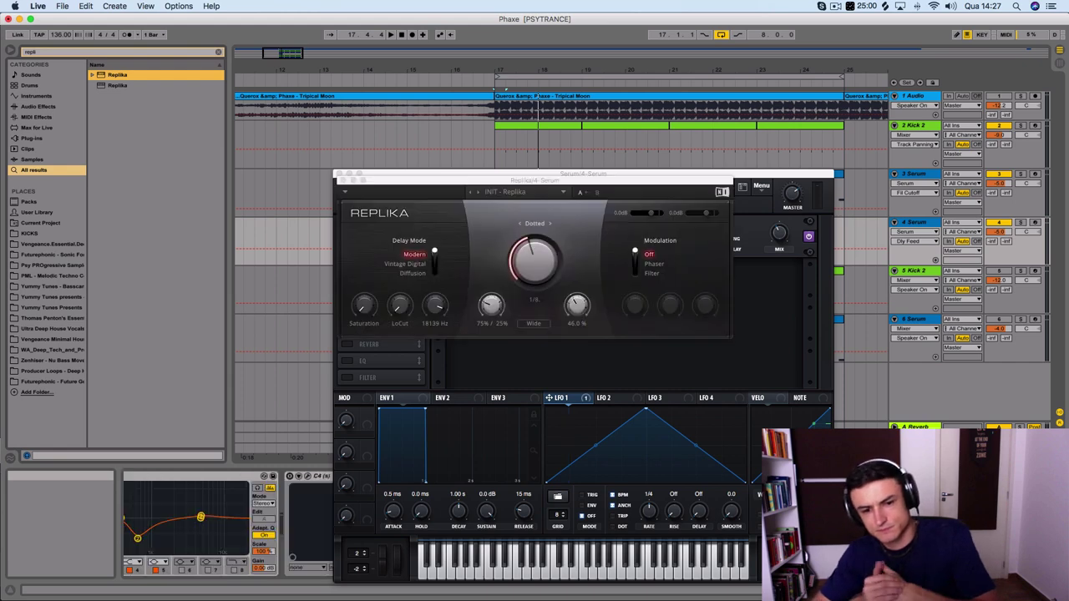
{"action": "key", "text": "Return"}
Step: Set Replika's delay time to Straight 1/4 and its feedback to about 30% while auditioning the loop
{"action": "key", "text": "space"}
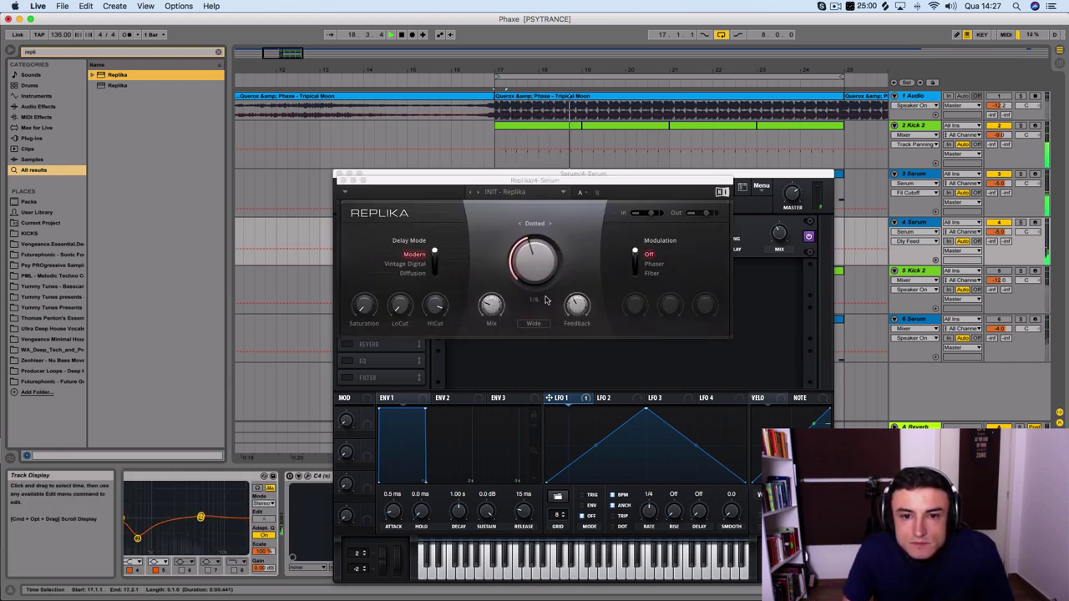
{"action": "left_click", "coordinate": [548, 224]}
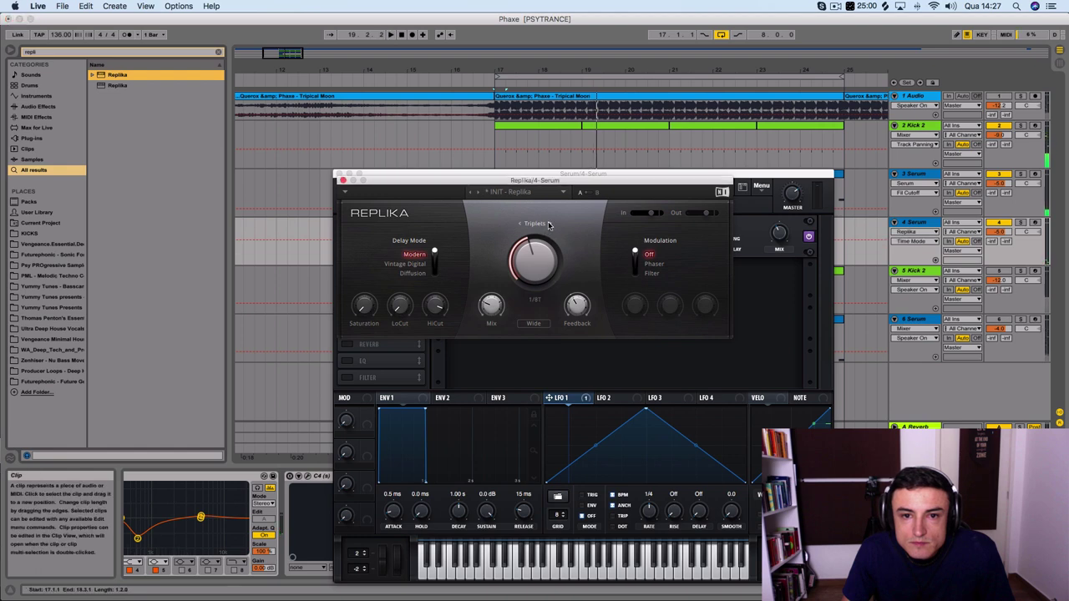
{"action": "key", "text": "space"}
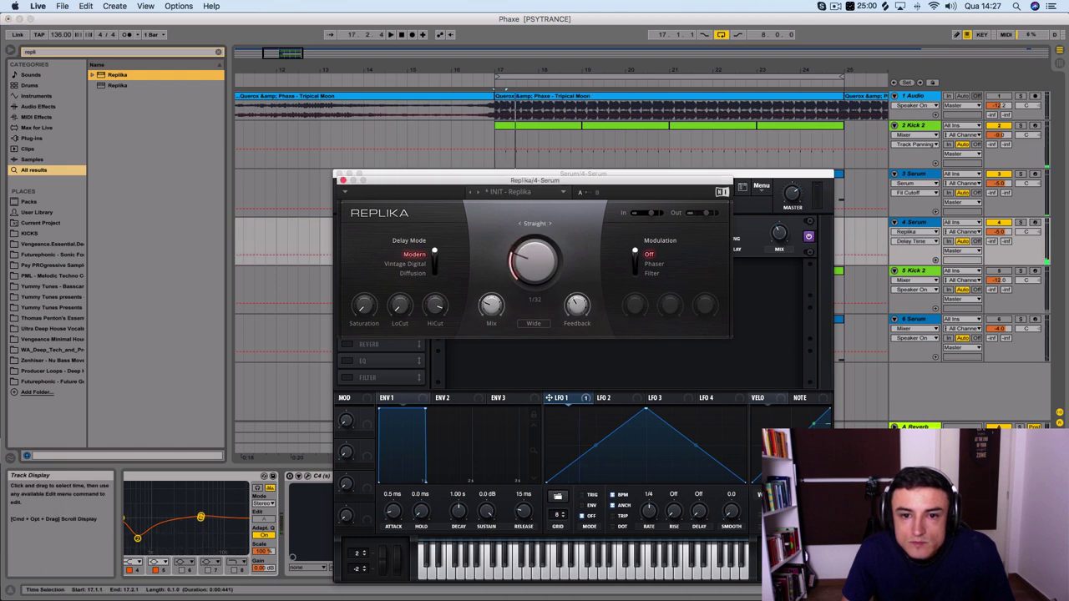
{"action": "key", "text": "space"}
{"action": "left_click_drag", "start_coordinate": [524, 278], "coordinate": [524, 266]}
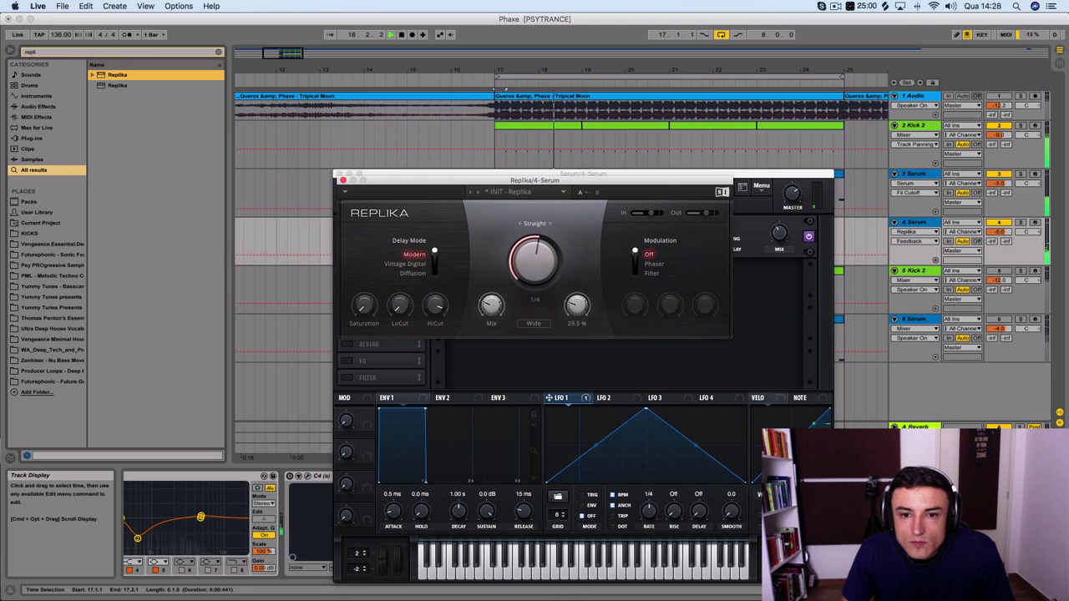
Step: Compare with the soloed 1 Audio track, and set Replika to Normal stereo mode with a Dotted 1/8 delay time
{"action": "left_click", "coordinate": [1021, 97]}
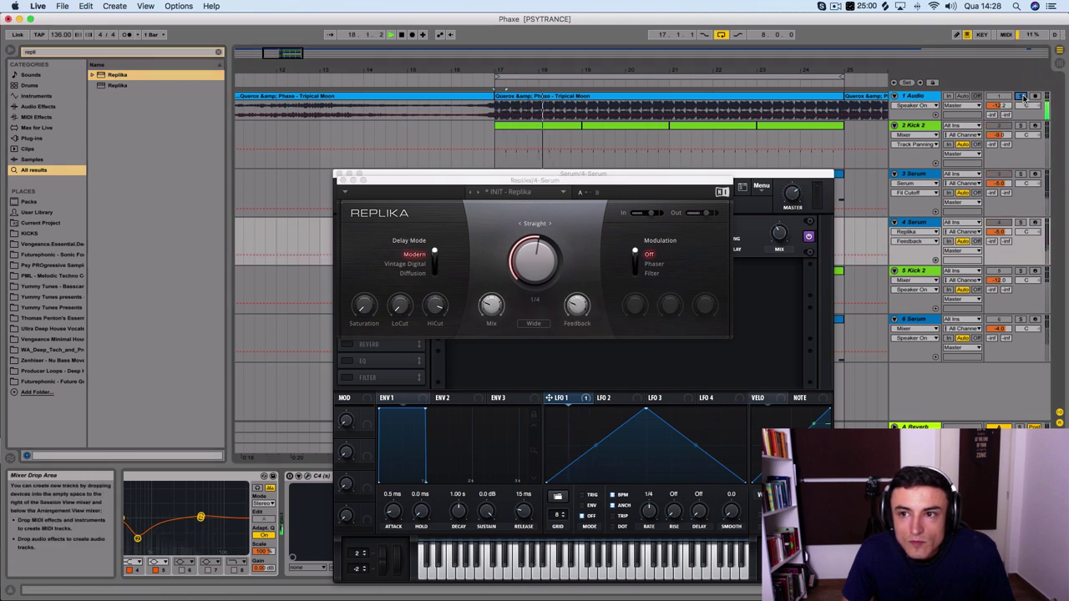
{"action": "key", "text": "space"}
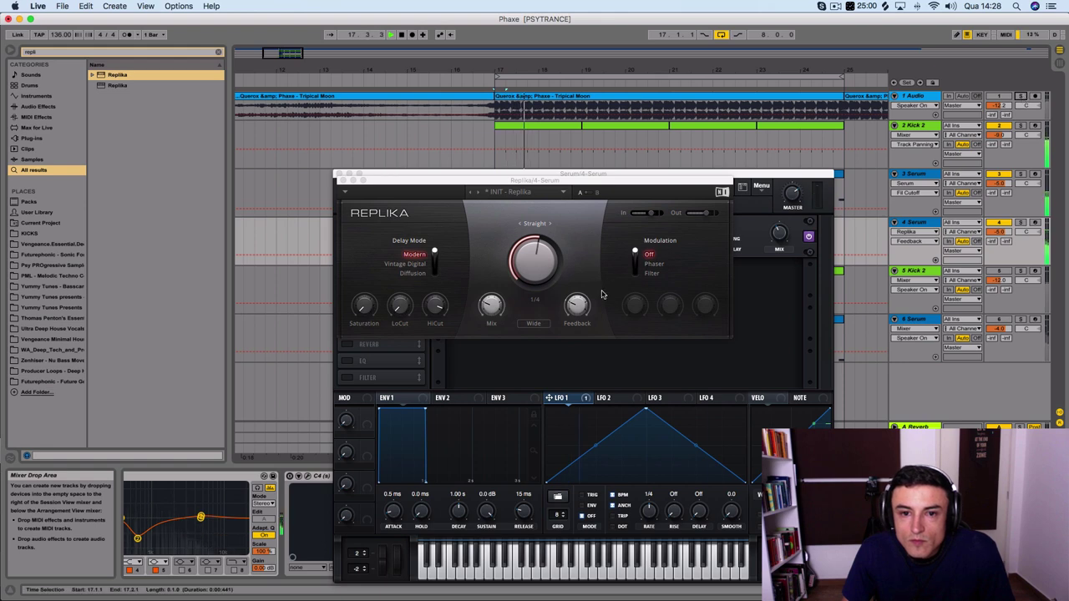
{"action": "key", "text": "space"}
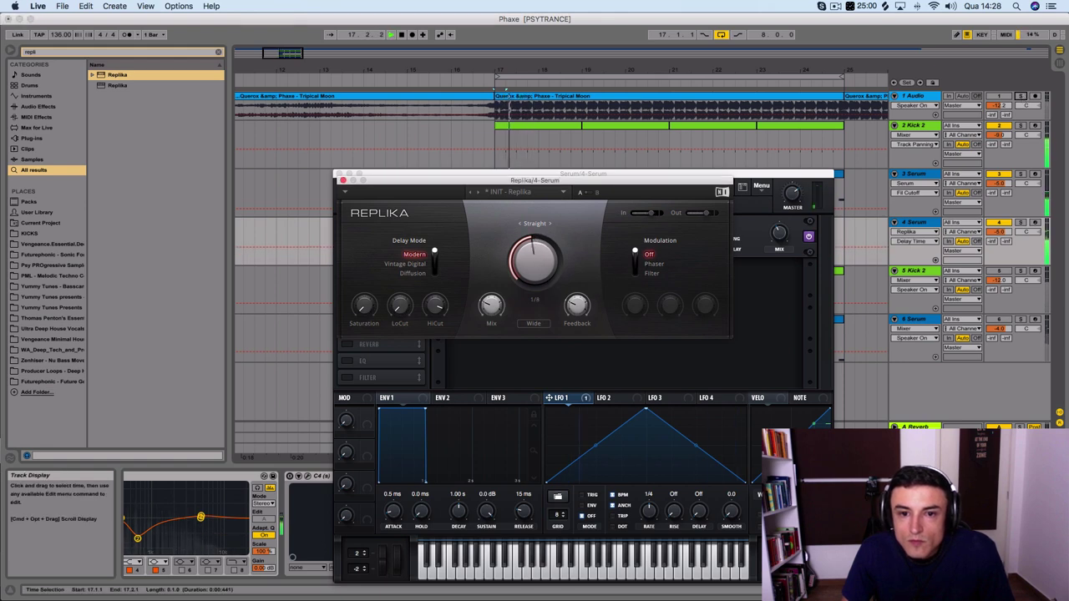
{"action": "key", "text": "space"}
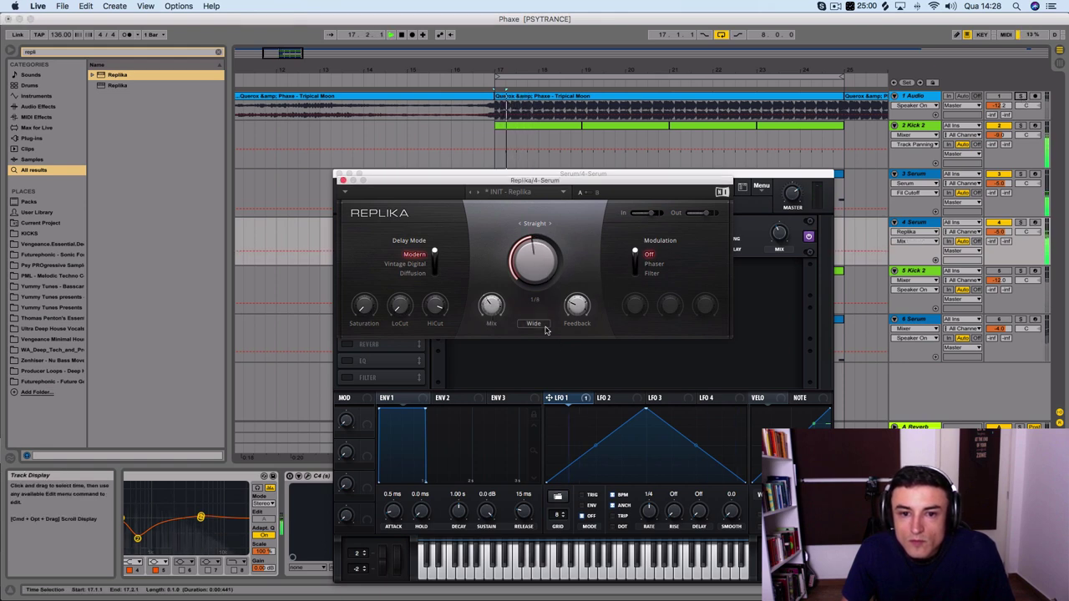
{"action": "key", "text": "space"}
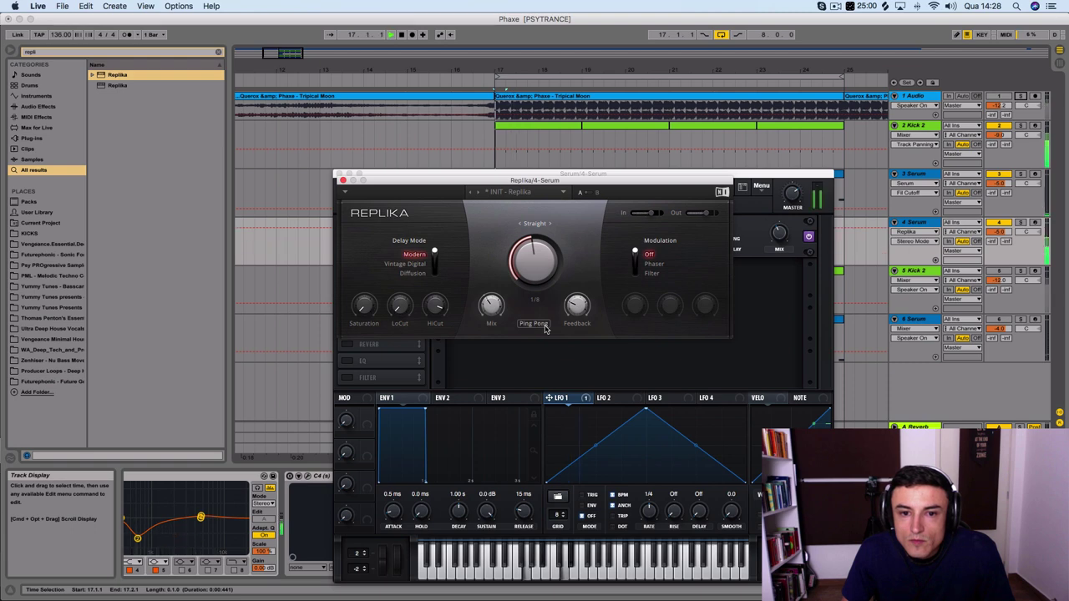
{"action": "left_click", "coordinate": [549, 224]}
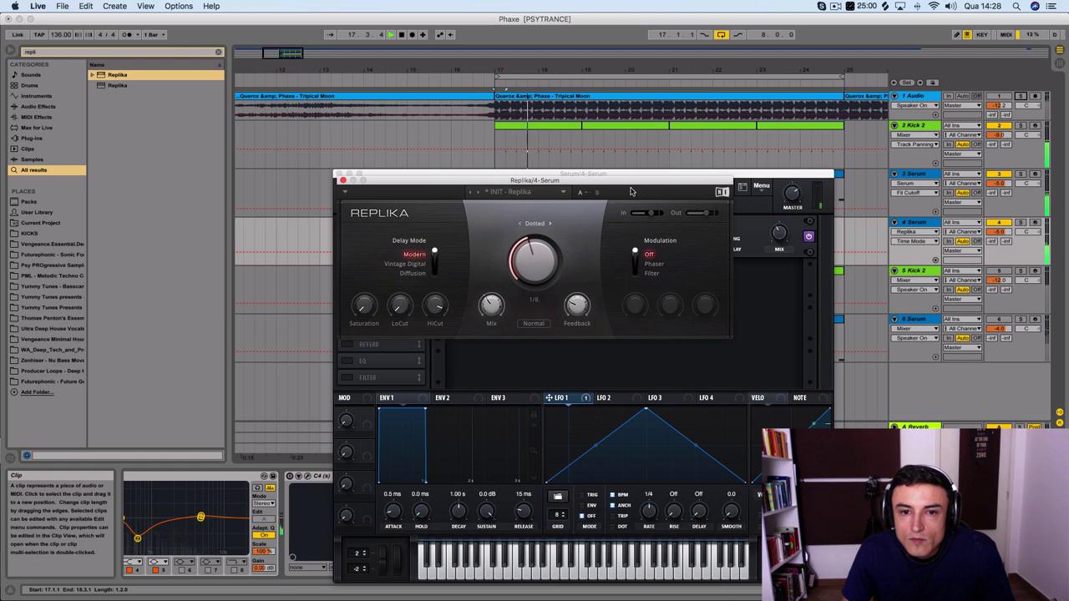
{"action": "left_click", "coordinate": [526, 265]}
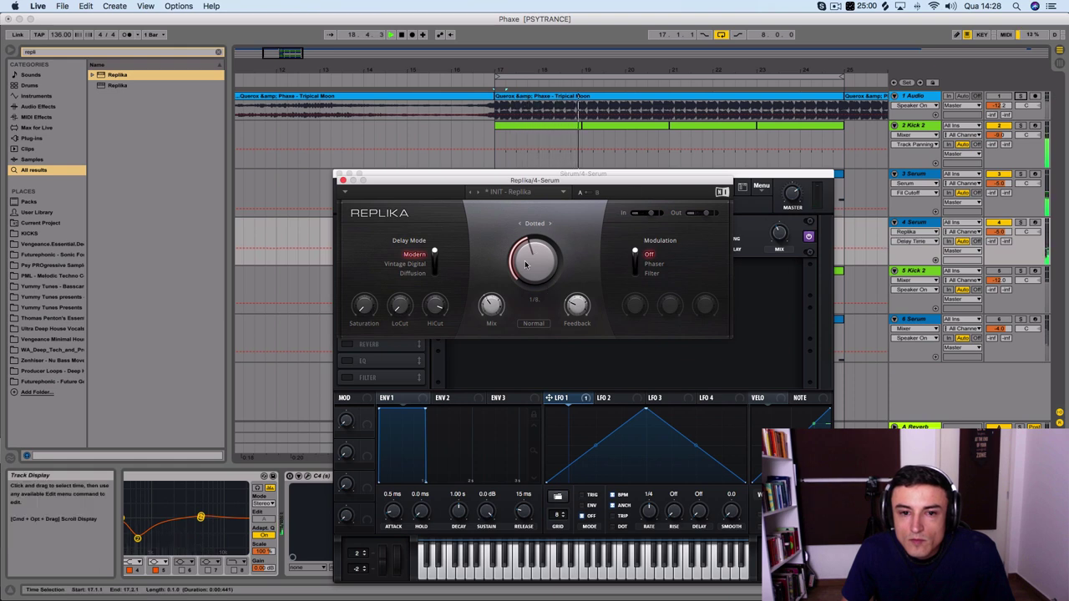
Step: Fine-tune Replika's mix and feedback, and raise its LoCut to thin out the low end of the echoes
{"action": "left_click_drag", "start_coordinate": [496, 305], "coordinate": [504, 296]}
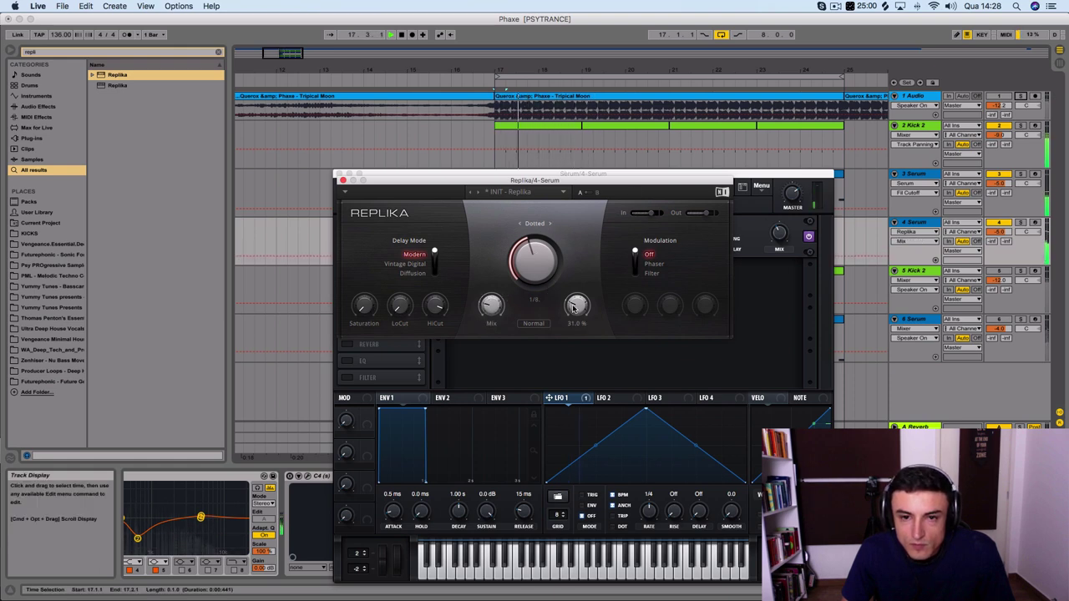
{"action": "left_click_drag", "start_coordinate": [577, 305], "coordinate": [576, 296]}
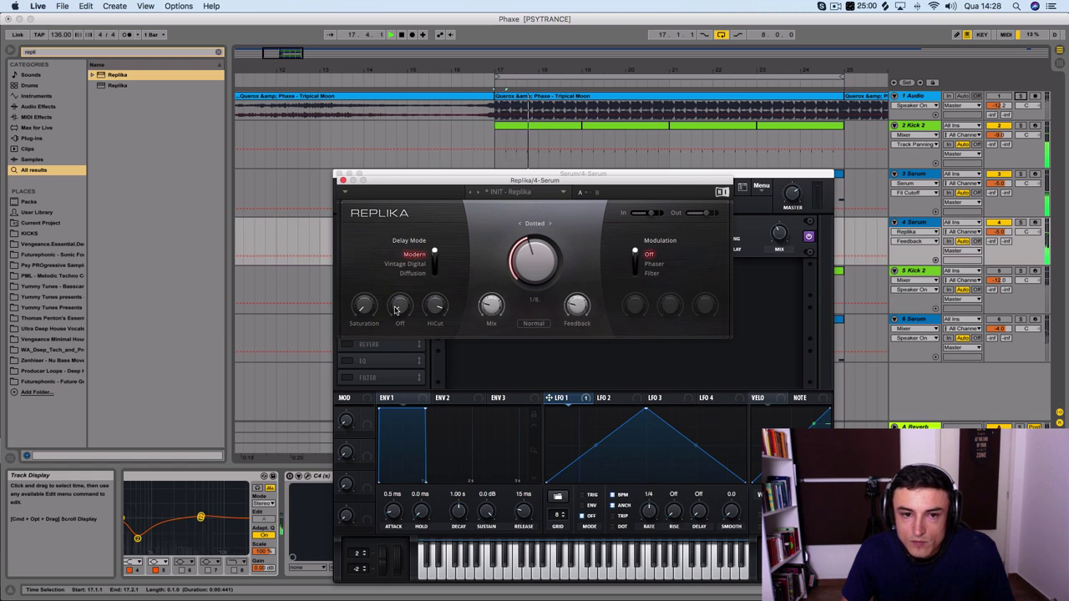
{"action": "left_click_drag", "start_coordinate": [397, 310], "coordinate": [398, 311]}
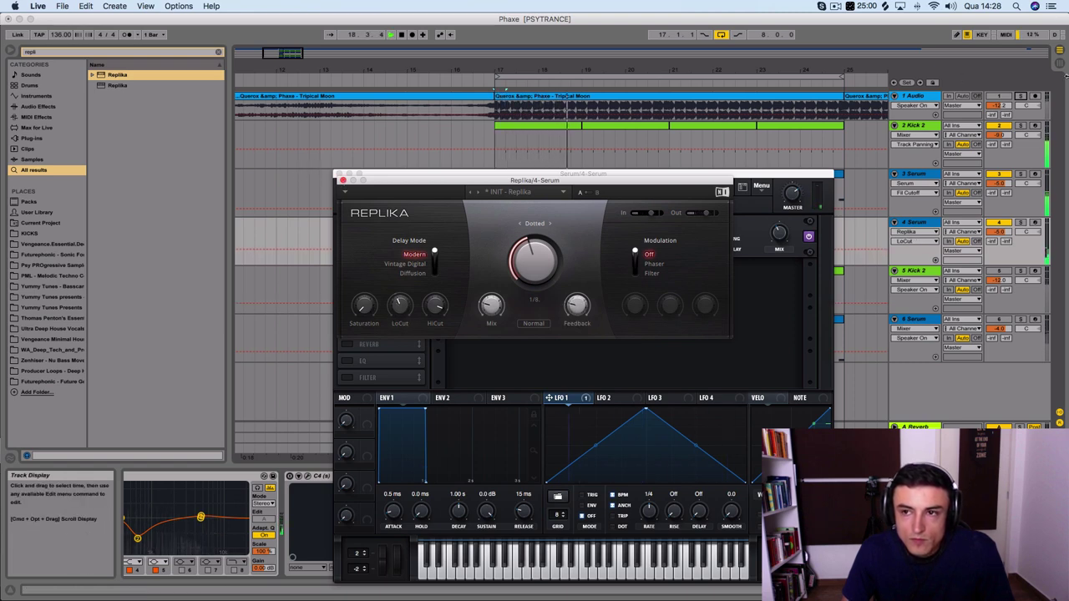
Step: Compare the lead with the soloed 1 Audio reference track, and close the Replika window
{"action": "left_click", "coordinate": [1021, 98]}
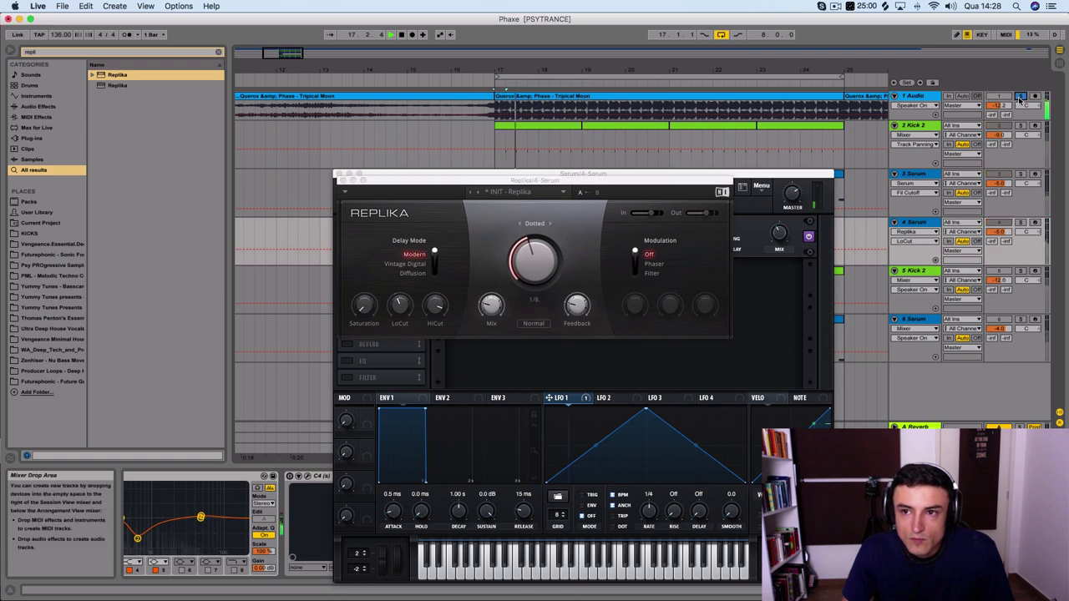
{"action": "left_click", "coordinate": [1021, 98]}
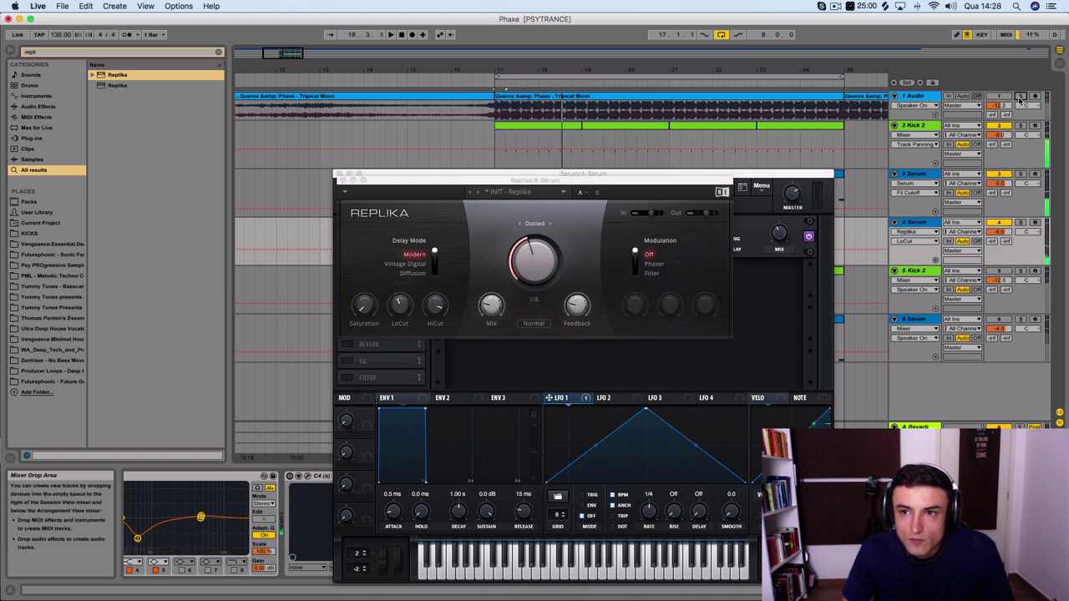
{"action": "left_click", "coordinate": [343, 181]}
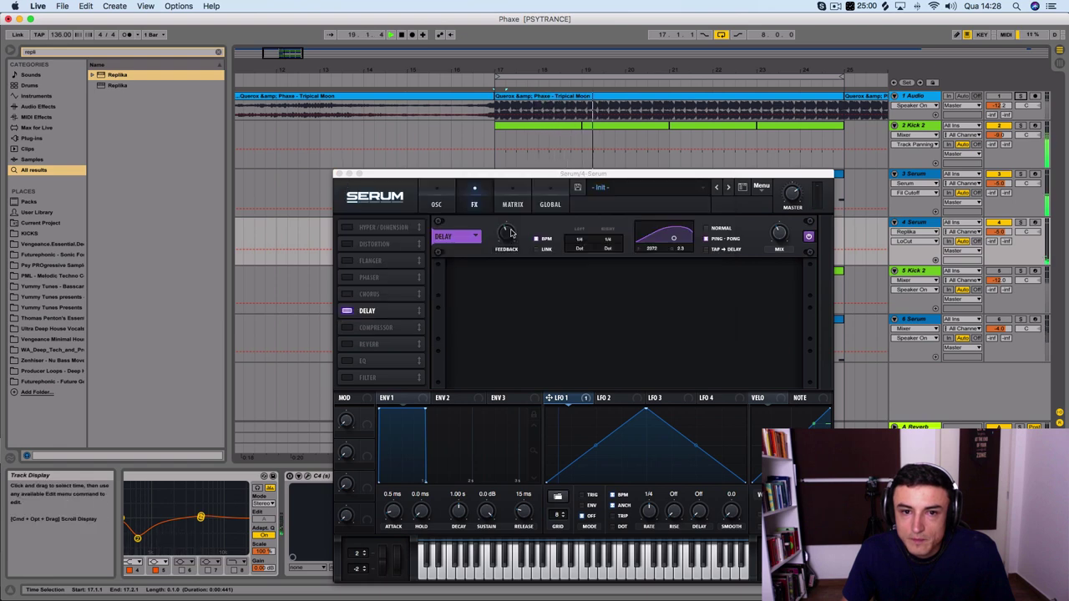
Step: Enable Serum's EQ effect, switch its low band to a high-pass shape, and adjust that band's frequency and Q, with Q at about 39%
{"action": "left_click", "coordinate": [348, 346]}
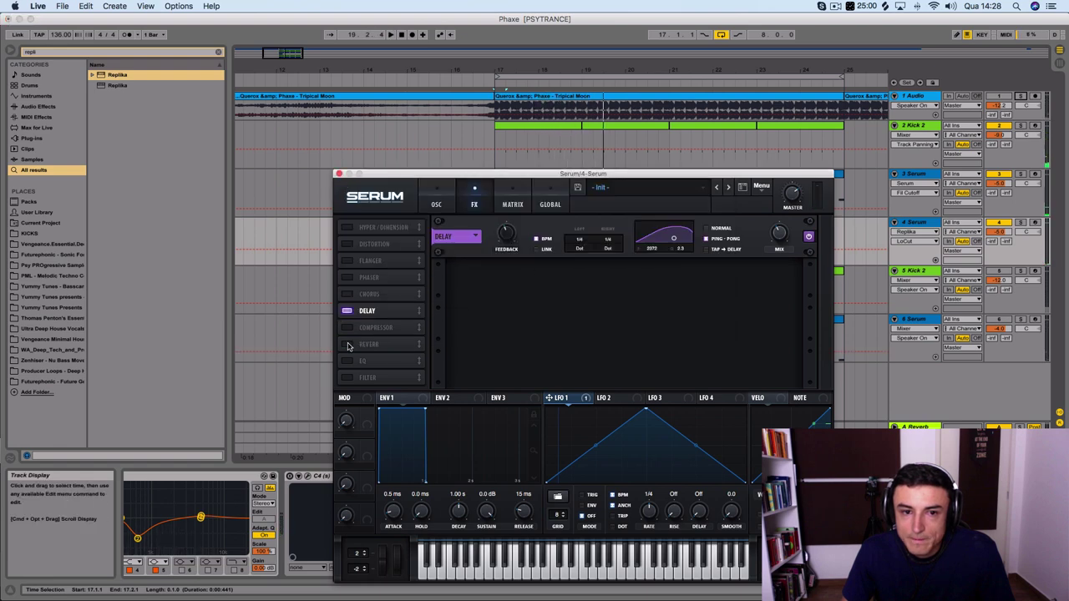
{"action": "left_click", "coordinate": [348, 361]}
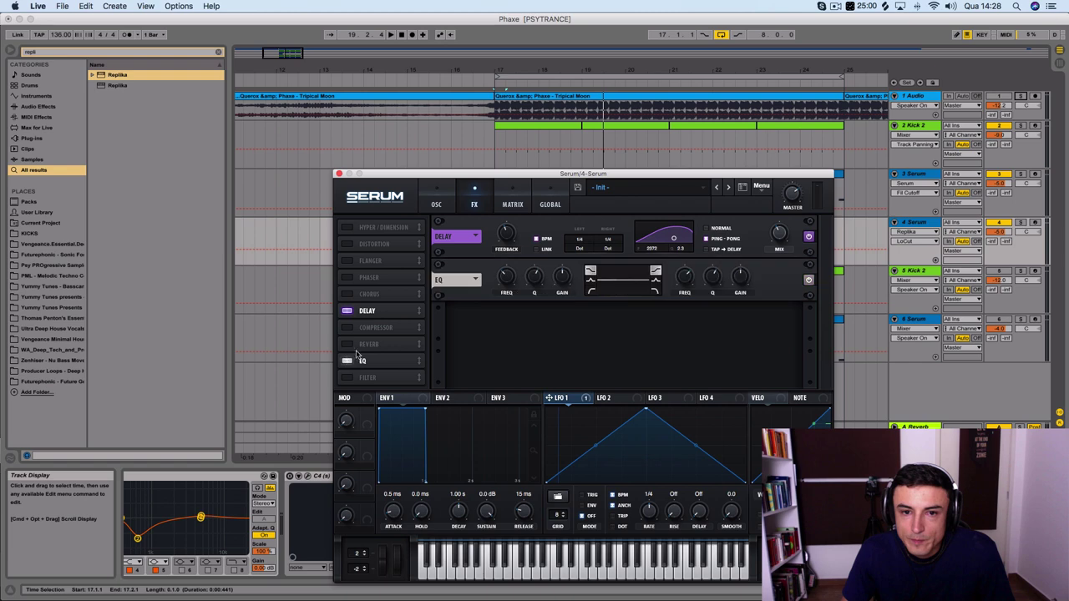
{"action": "key", "text": "space"}
{"action": "left_click", "coordinate": [591, 290]}
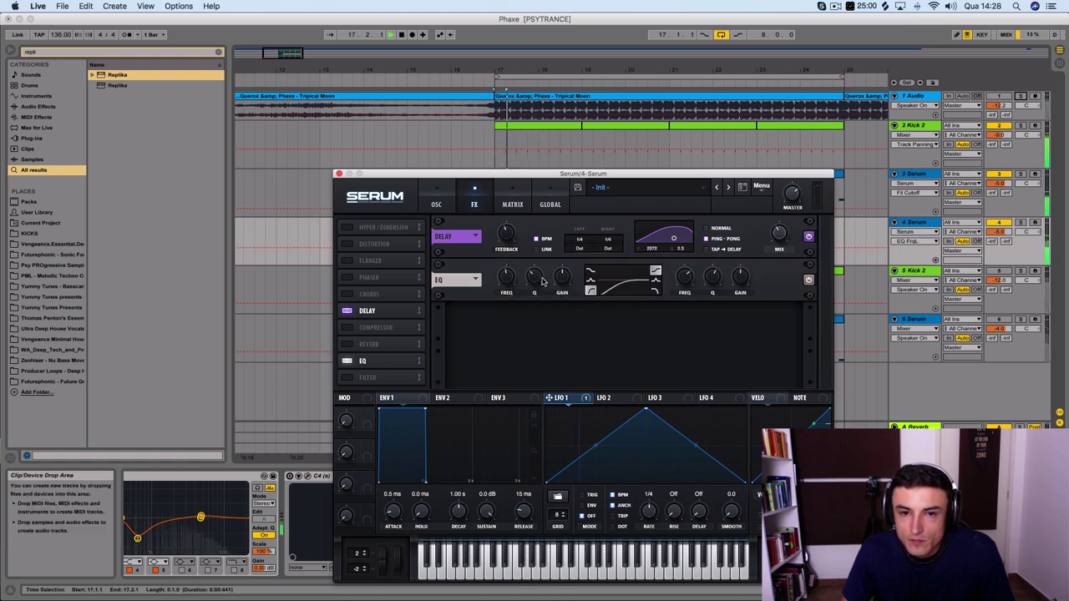
{"action": "left_click_drag", "start_coordinate": [504, 279], "coordinate": [539, 287]}
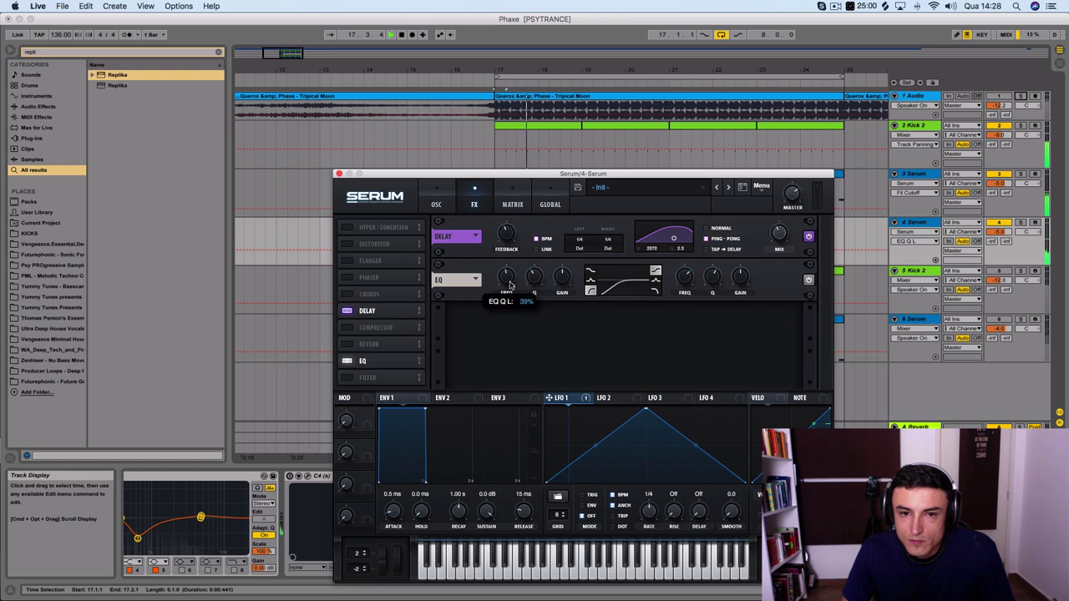
Step: Fine-tune the EQ's low-band frequency, give its high band a low-pass shape with Q about 48%, and compare with the soloed 1 Audio track
{"action": "left_click", "coordinate": [506, 281]}
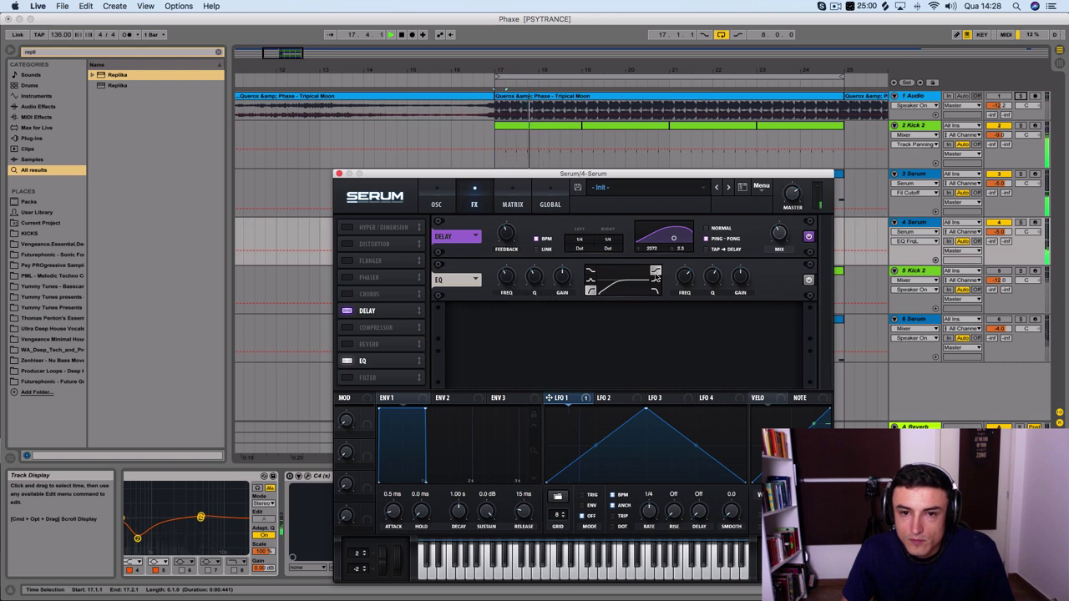
{"action": "left_click", "coordinate": [685, 278]}
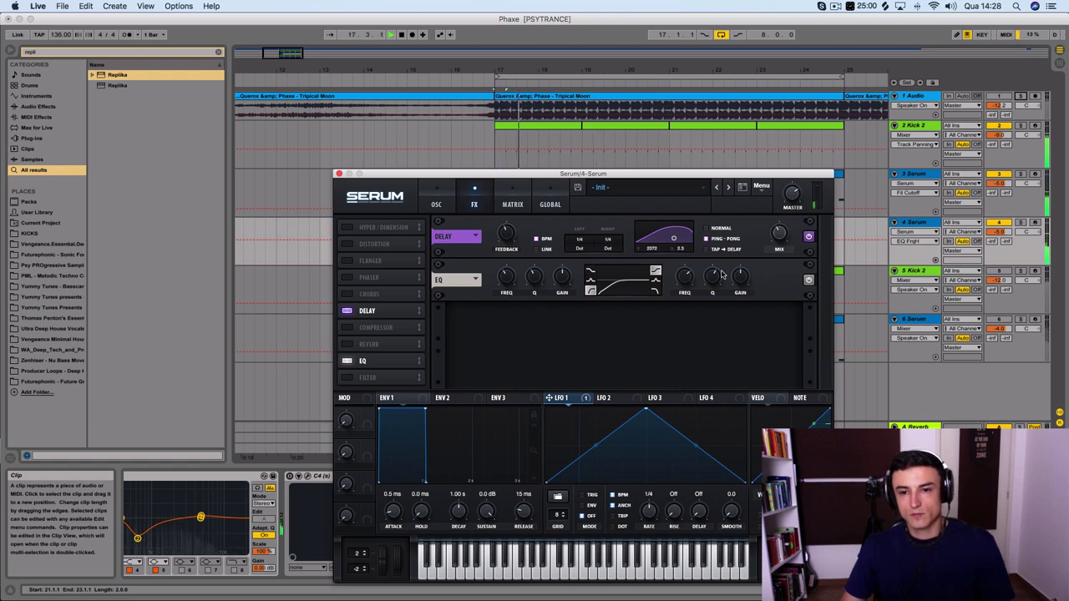
{"action": "left_click", "coordinate": [656, 290]}
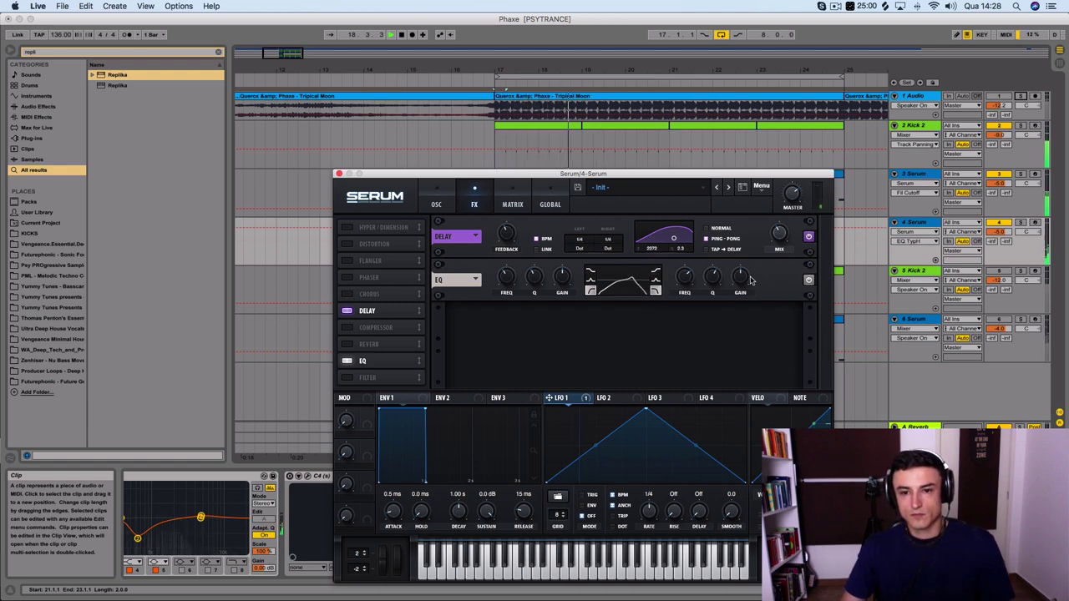
{"action": "left_click_drag", "start_coordinate": [686, 277], "coordinate": [686, 277]}
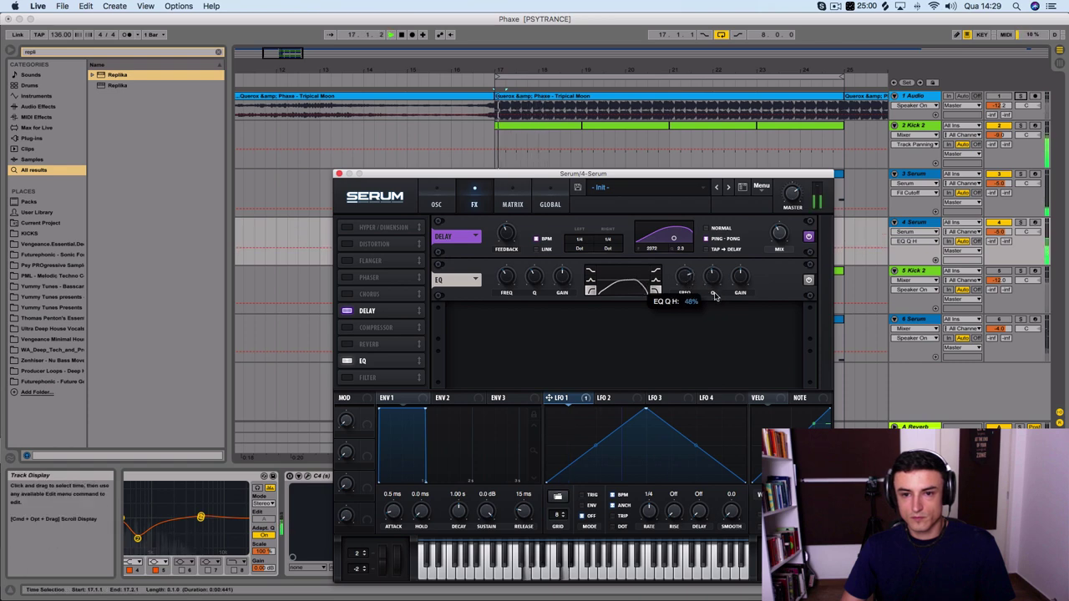
{"action": "left_click", "coordinate": [1021, 97]}
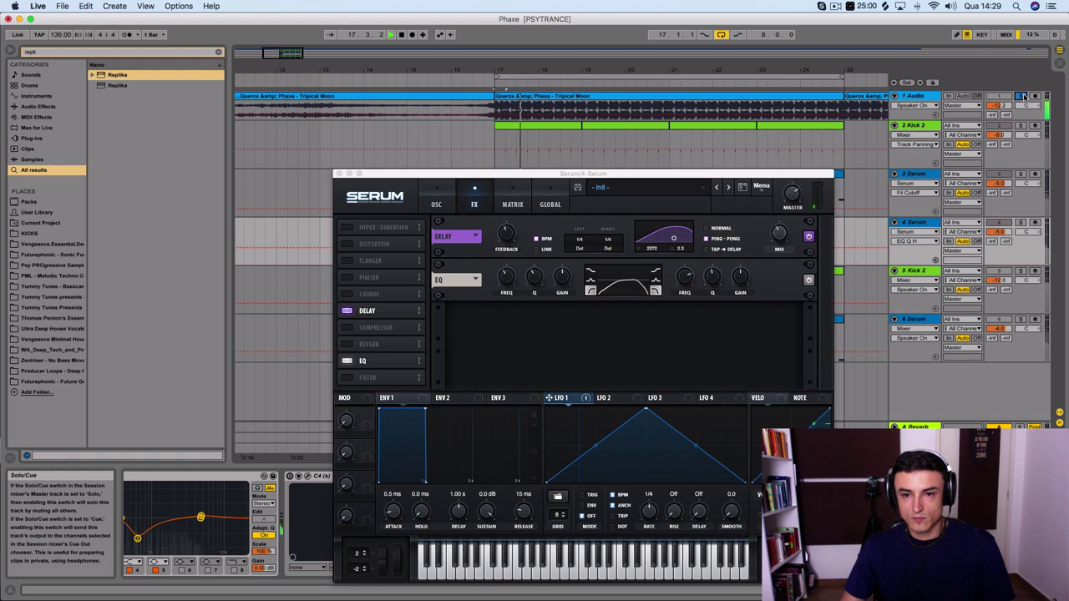
Step: Enable Serum's Filter effect and set its filter type to Combs
{"action": "left_click", "coordinate": [436, 203]}
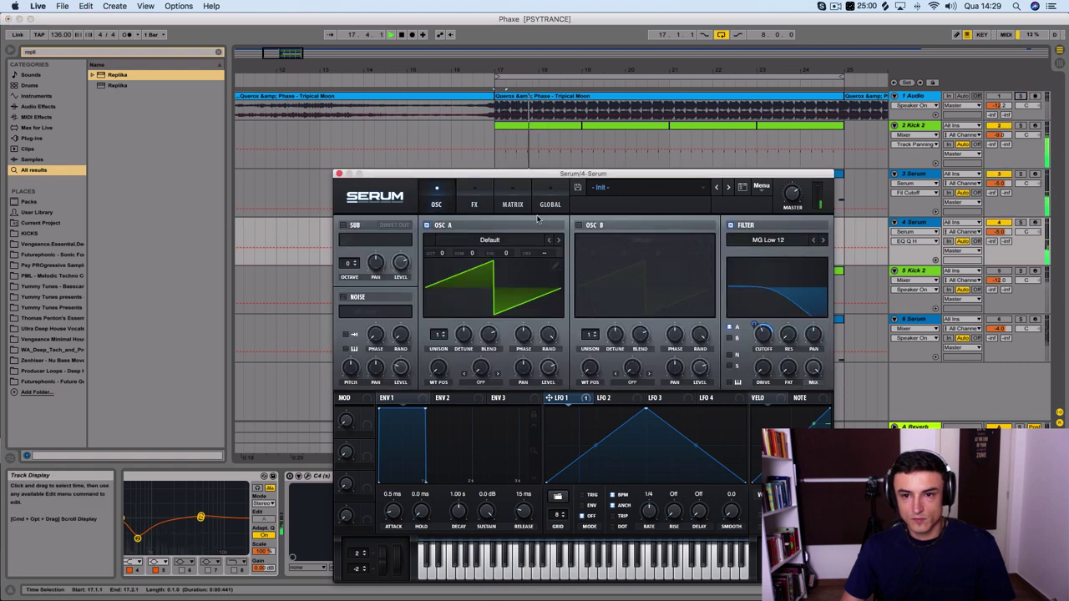
{"action": "left_click", "coordinate": [474, 204]}
{"action": "left_click", "coordinate": [347, 378]}
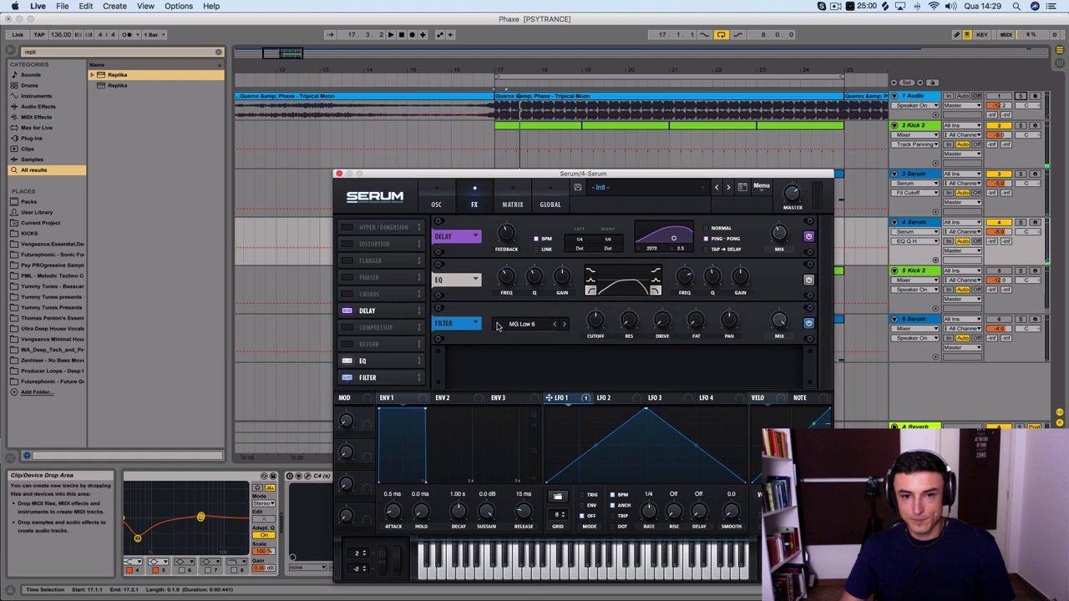
{"action": "left_click", "coordinate": [529, 328]}
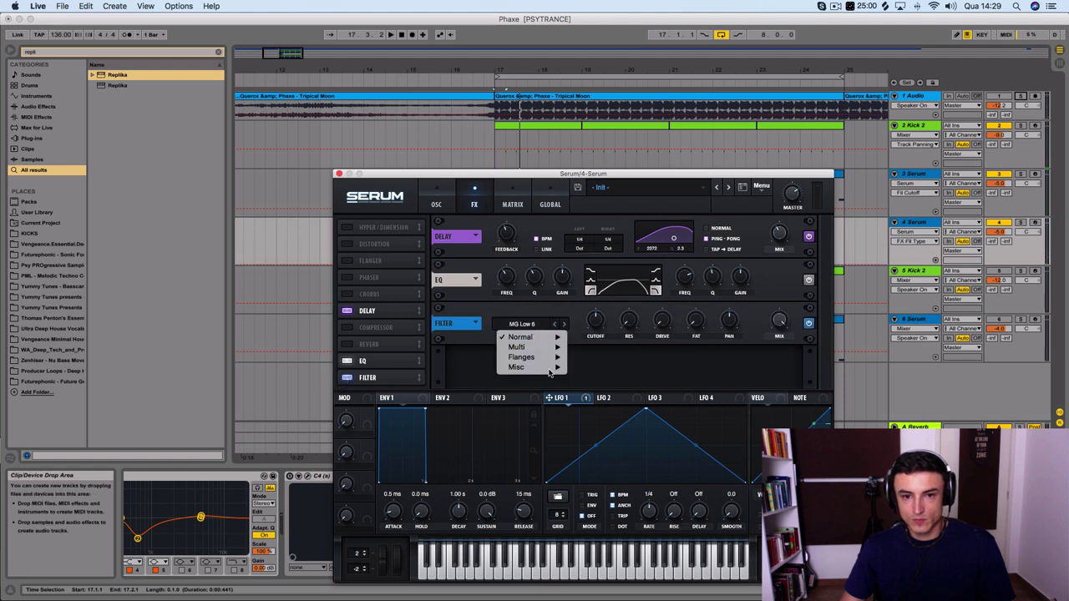
{"action": "mouse_move", "coordinate": [549, 370]}
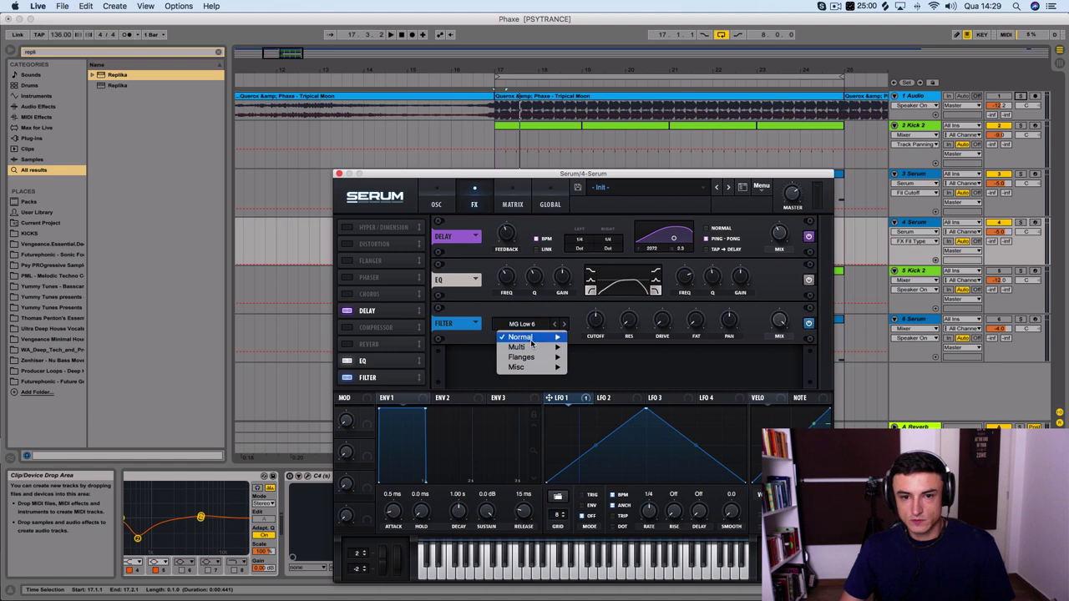
{"action": "mouse_move", "coordinate": [534, 336]}
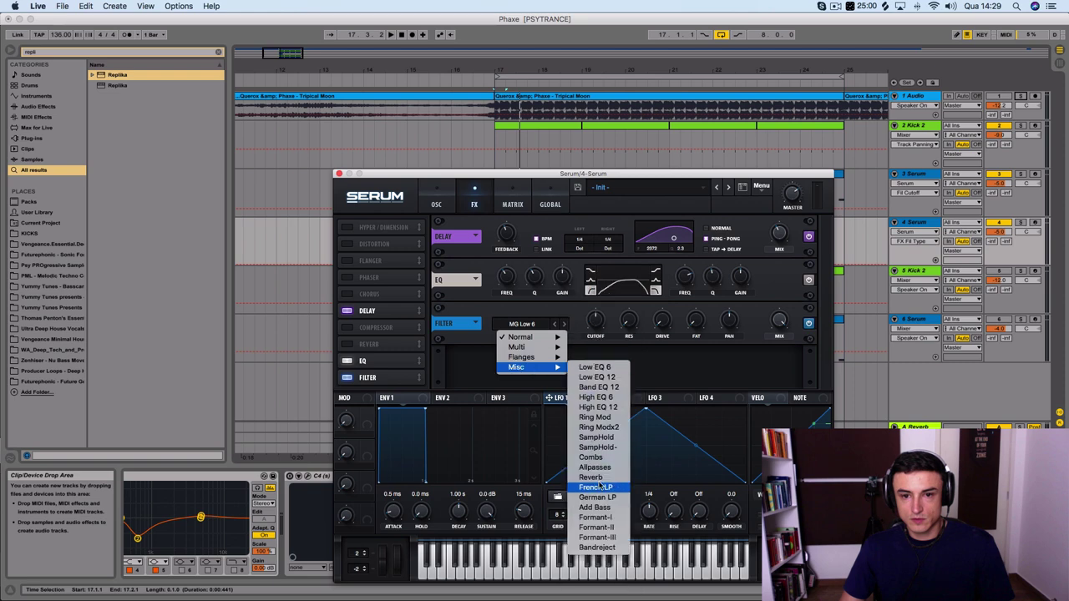
{"action": "left_click", "coordinate": [602, 471]}
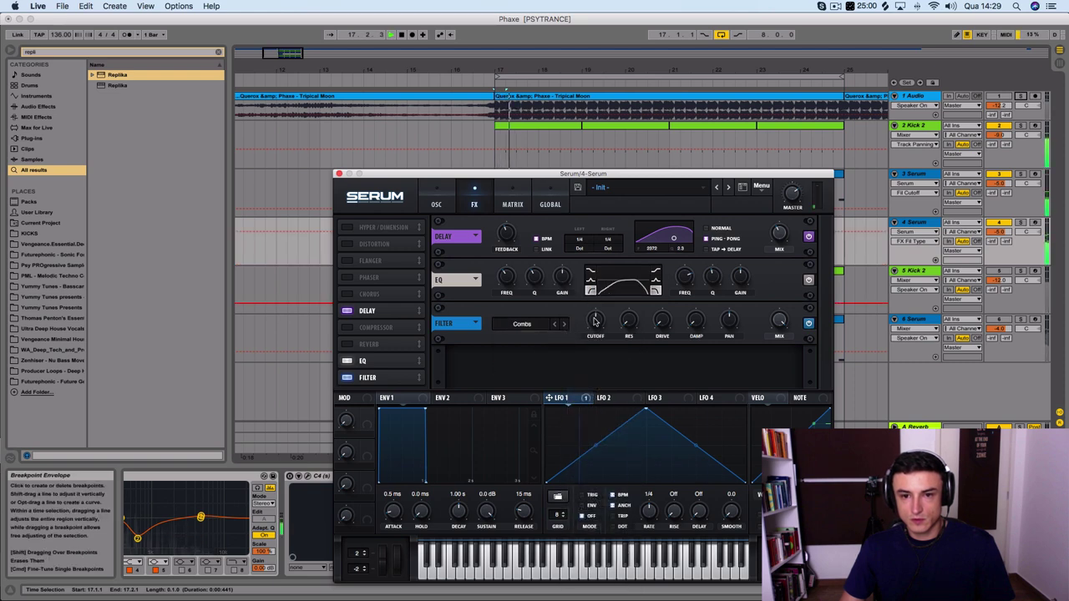
Step: Set the Combs filter's cutoff to about 873 Hz while the loop plays, and check it against the 1 Audio reference
{"action": "left_click_drag", "start_coordinate": [595, 320], "coordinate": [618, 326]}
{"action": "key", "text": "space"}
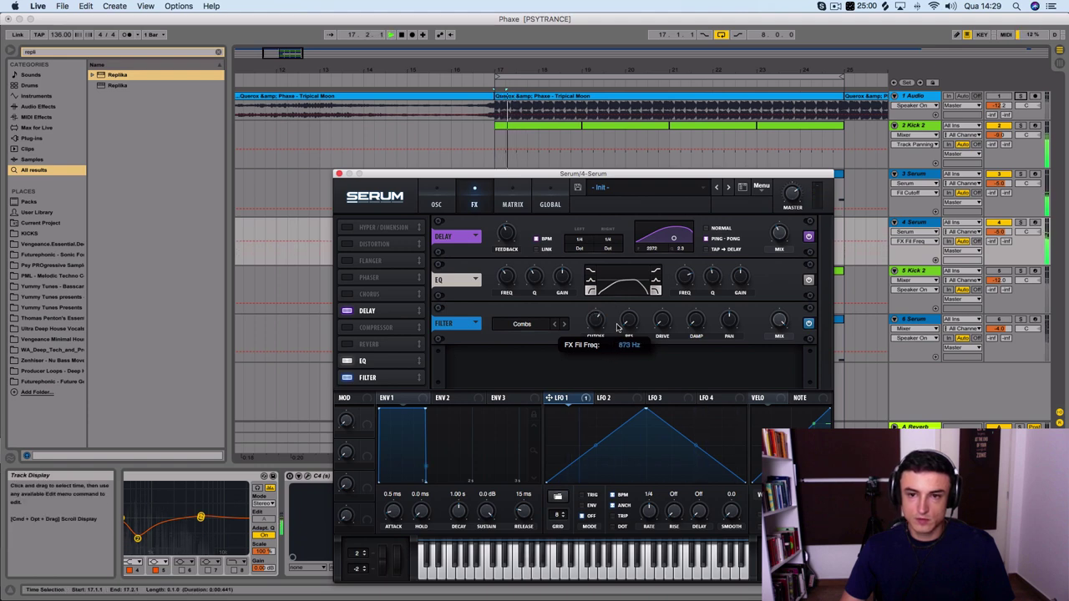
{"action": "left_click", "coordinate": [1022, 97]}
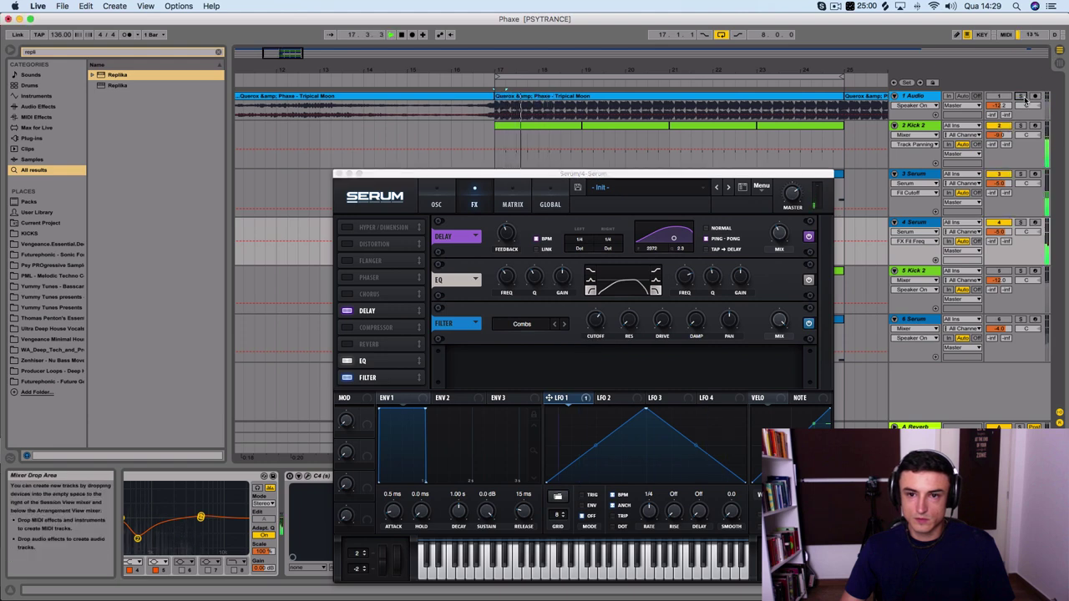
Step: Set the Combs filter's drive to about 41% and damp to about 81%, reduce its mix, and compare with the soloed 1 Audio track
{"action": "left_click", "coordinate": [597, 317]}
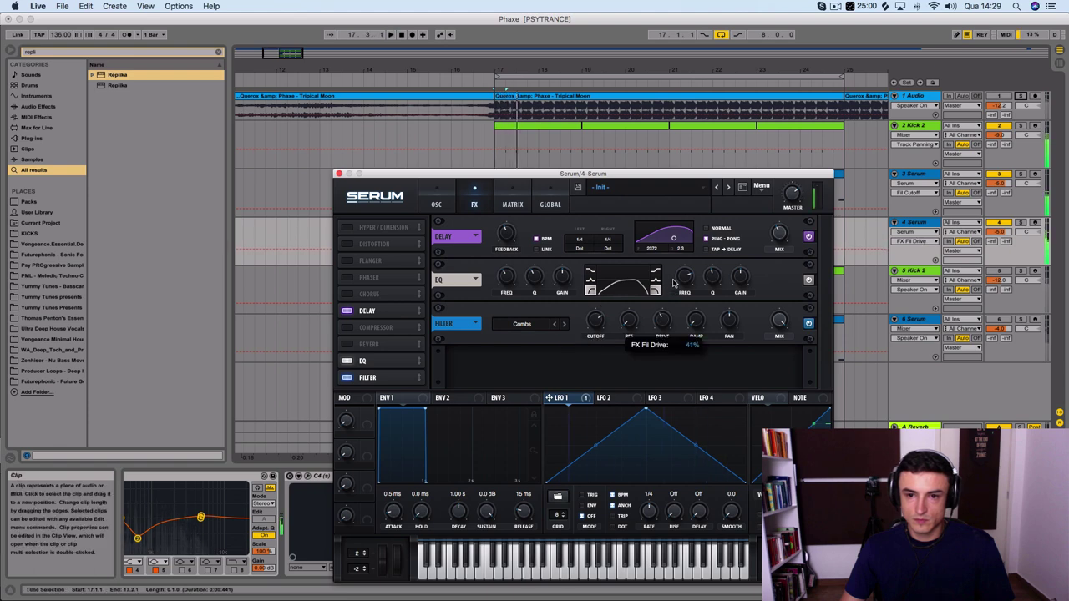
{"action": "left_click", "coordinate": [661, 334]}
{"action": "left_click", "coordinate": [695, 319]}
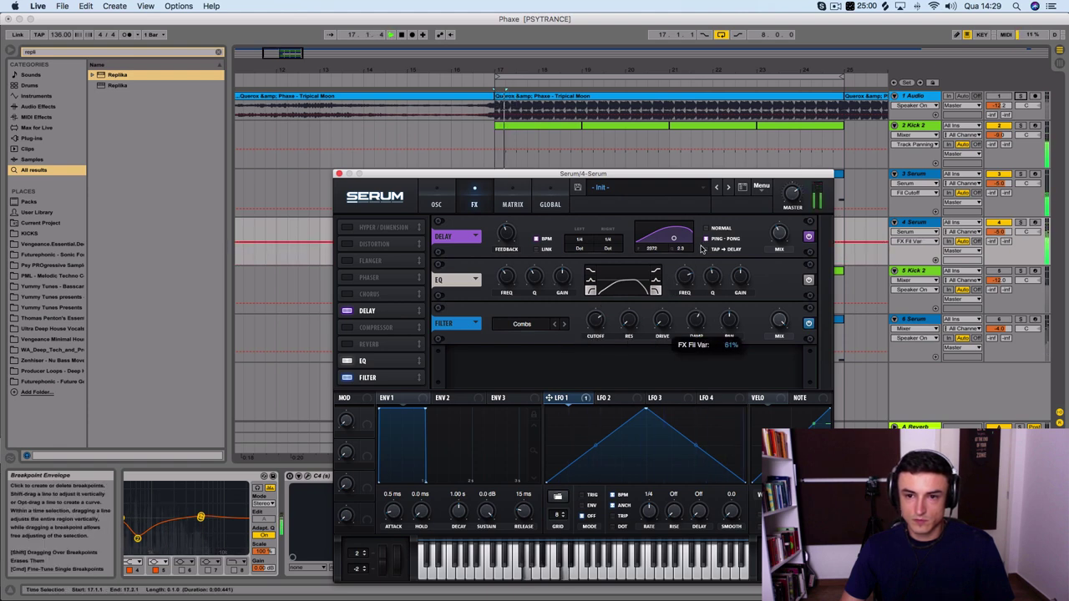
{"action": "left_click", "coordinate": [781, 320]}
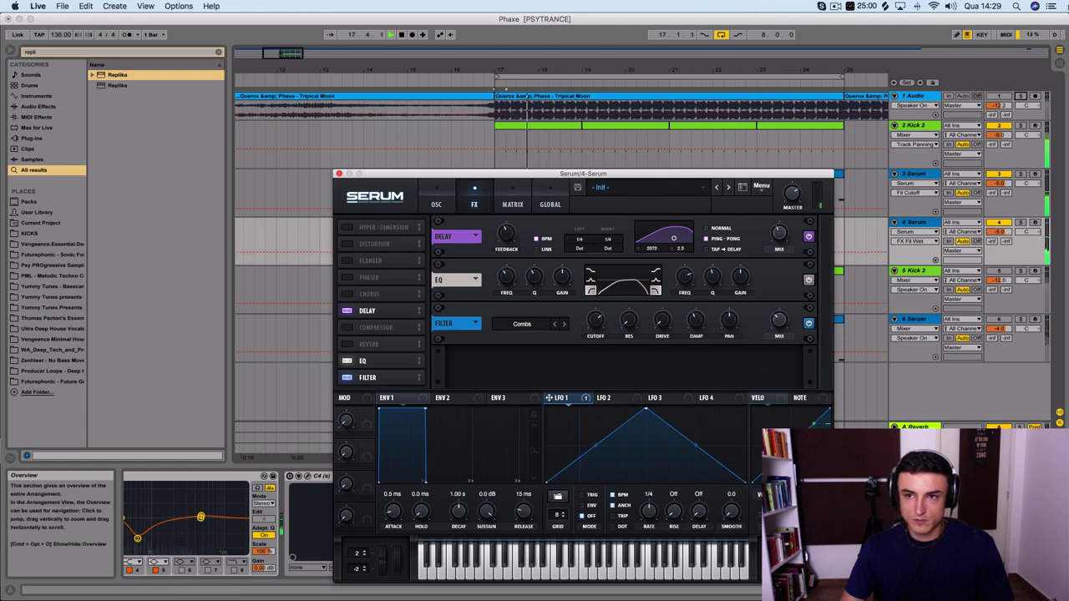
{"action": "left_click", "coordinate": [1021, 97]}
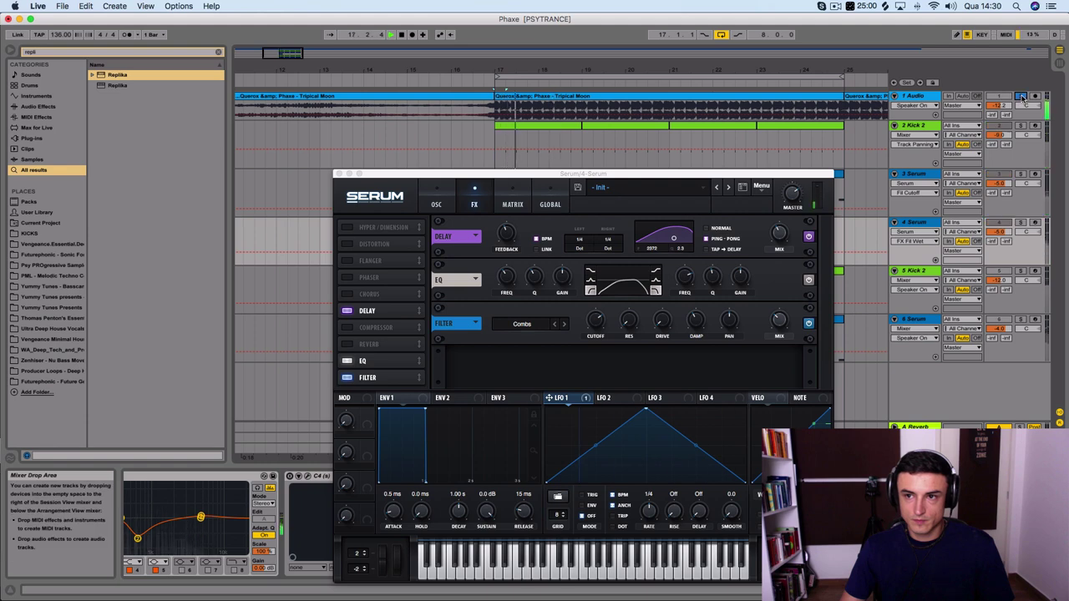
{"action": "left_click", "coordinate": [1020, 97]}
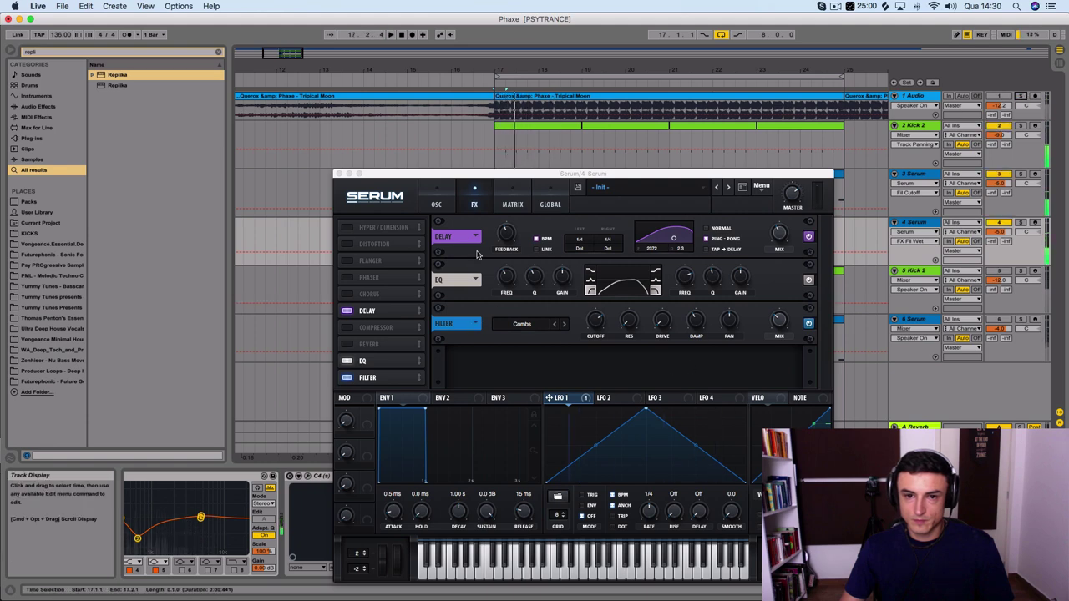
Step: Reshape LFO 1 into a V with high ends and a central dip, and set its rate to 1/2
{"action": "left_click", "coordinate": [437, 206]}
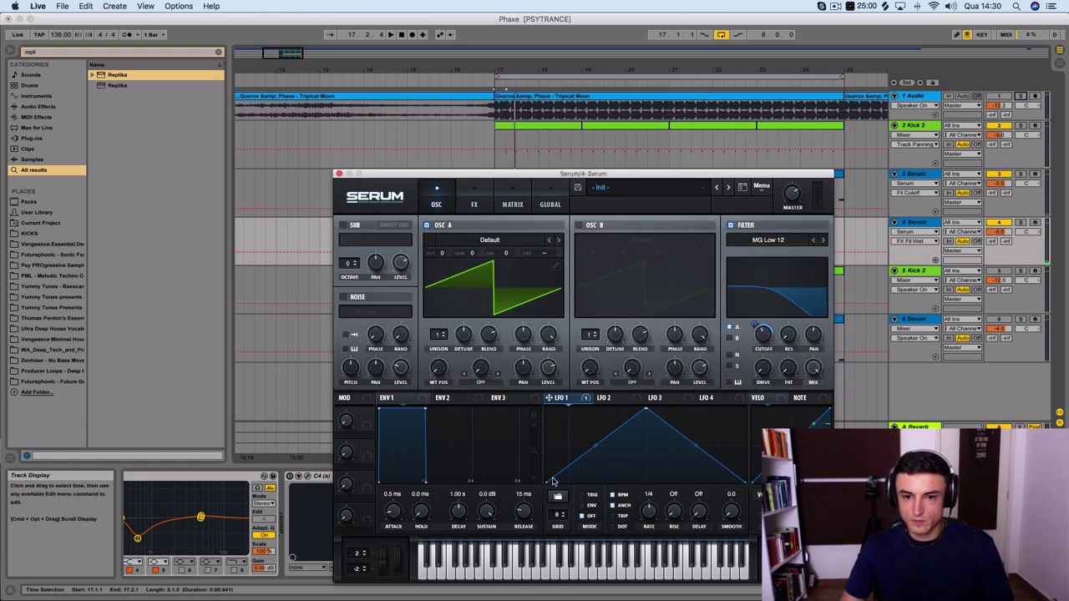
{"action": "left_click_drag", "start_coordinate": [647, 410], "coordinate": [666, 435]}
{"action": "key", "text": "space"}
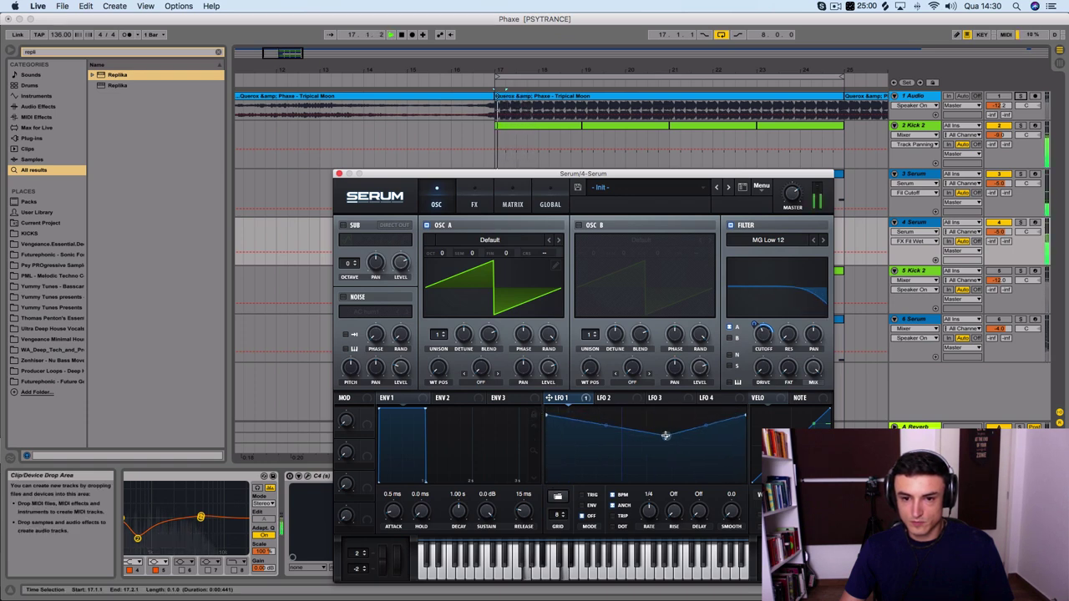
{"action": "left_click", "coordinate": [648, 512]}
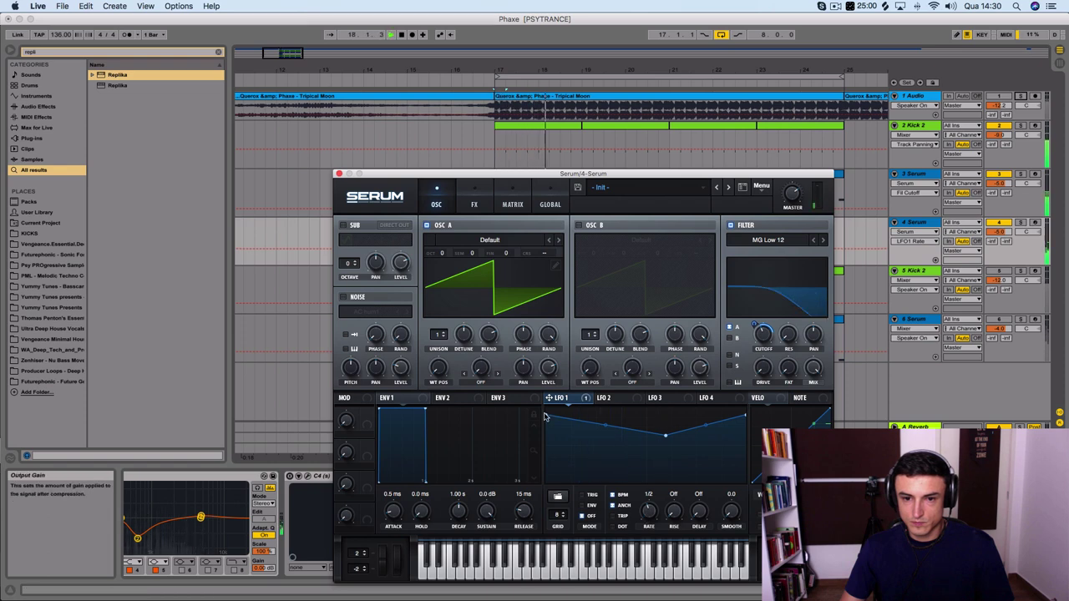
{"action": "left_click_drag", "start_coordinate": [546, 416], "coordinate": [575, 426]}
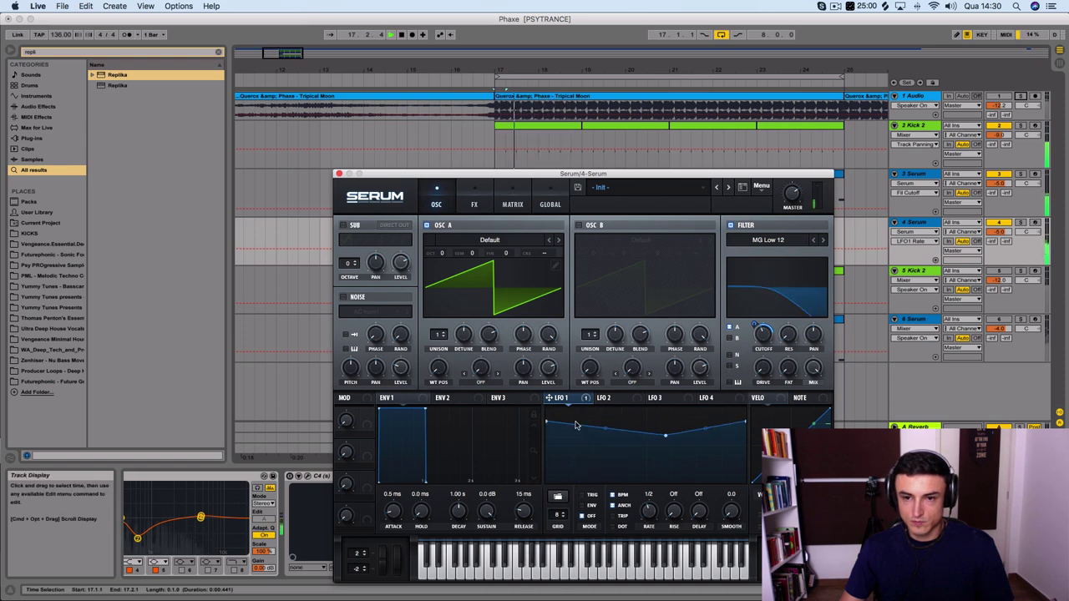
{"action": "left_click_drag", "start_coordinate": [664, 437], "coordinate": [666, 461]}
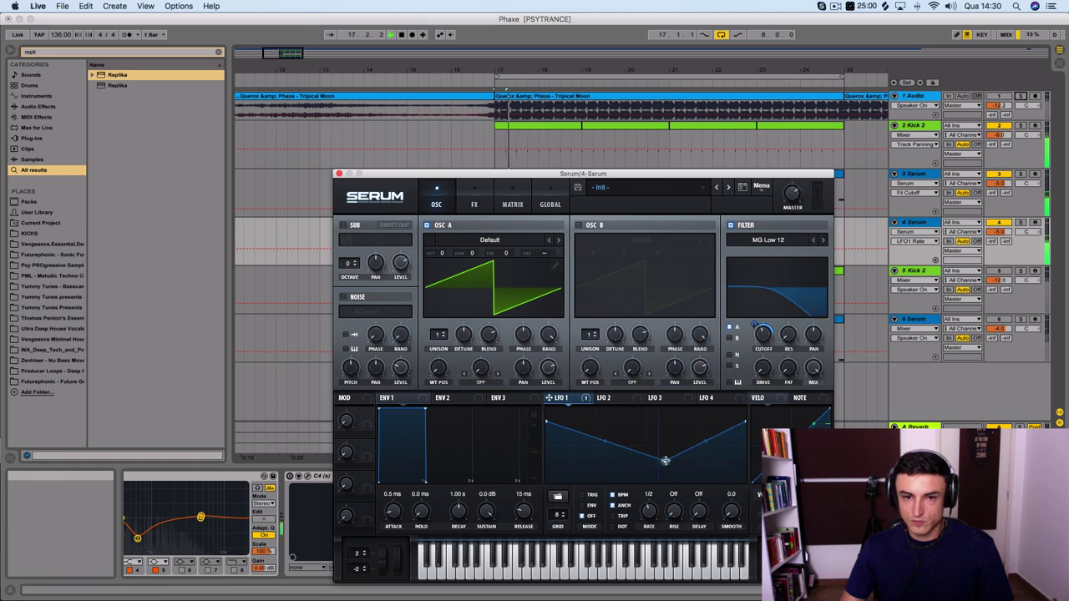
Step: Give oscillator A 4 unison voices with detune about 0.01, and adjust the main filter's cutoff to about 87 Hz
{"action": "left_click_drag", "start_coordinate": [436, 333], "coordinate": [468, 380]}
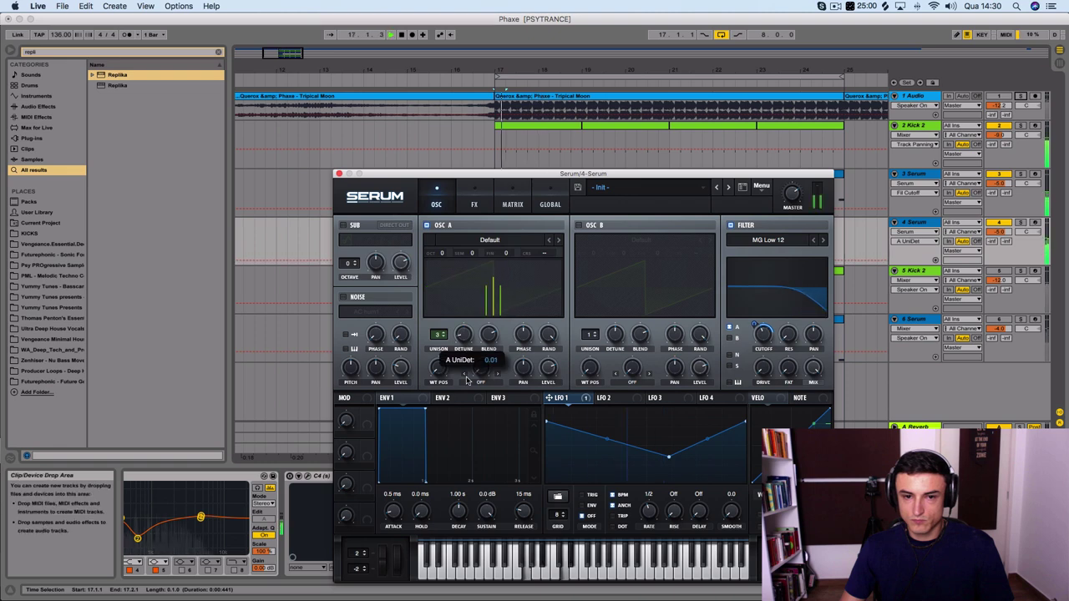
{"action": "left_click", "coordinate": [440, 335]}
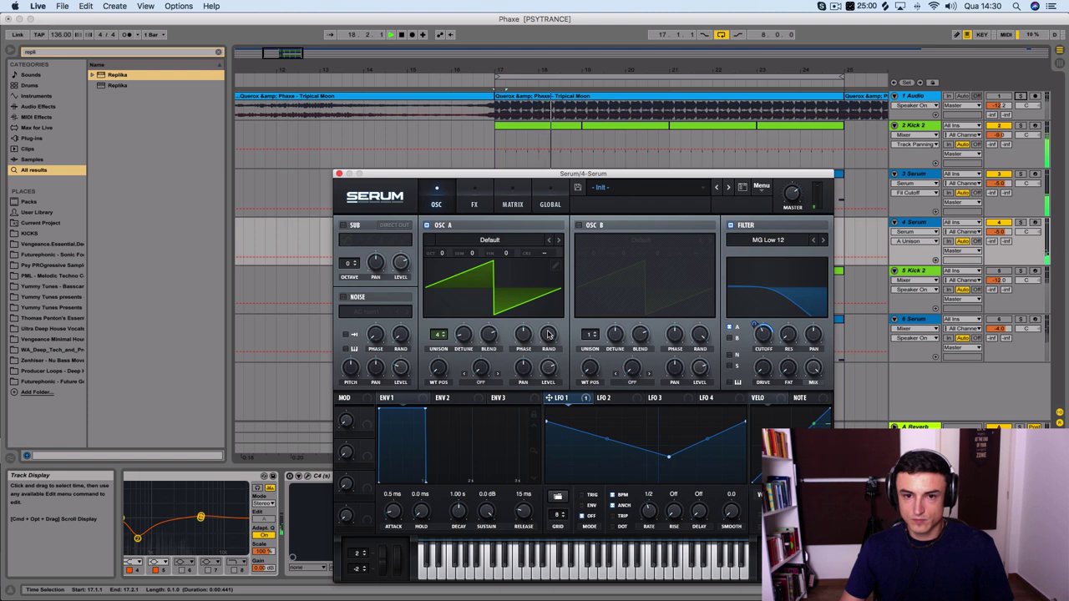
{"action": "mouse_move", "coordinate": [758, 351]}
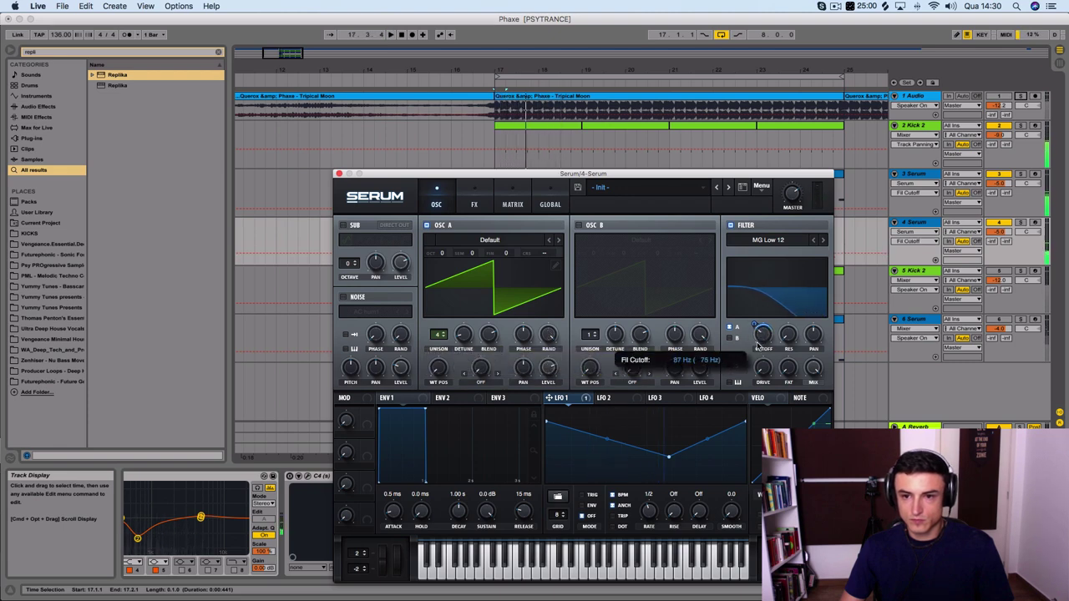
{"action": "key", "text": "space"}
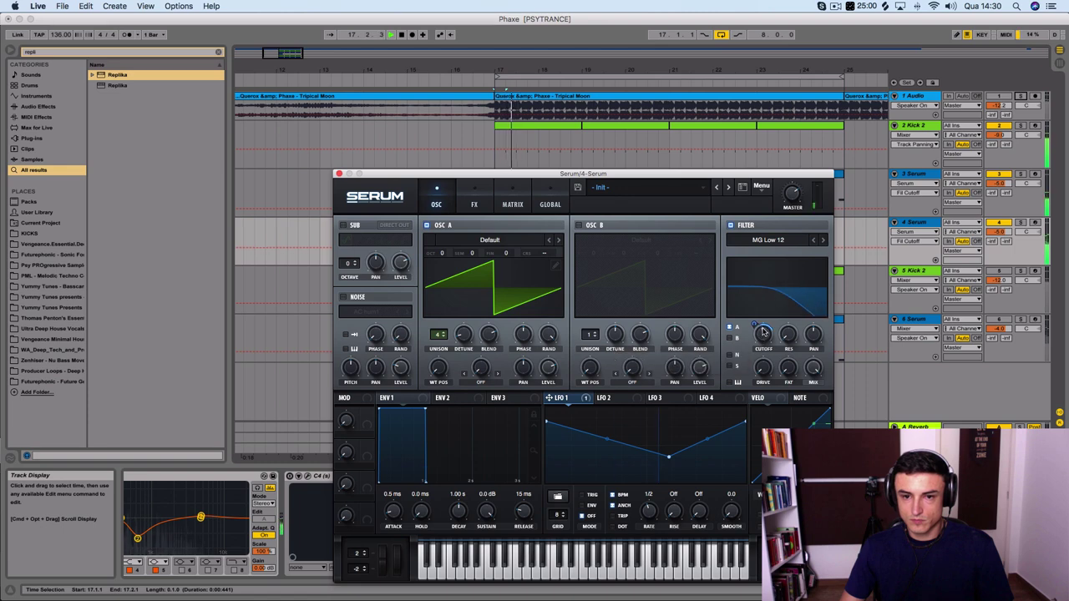
Step: Reshape LFO 1 into a peak with lowered ends, and set its modulation of the filter cutoff to about 46
{"action": "left_click_drag", "start_coordinate": [684, 462], "coordinate": [681, 450]}
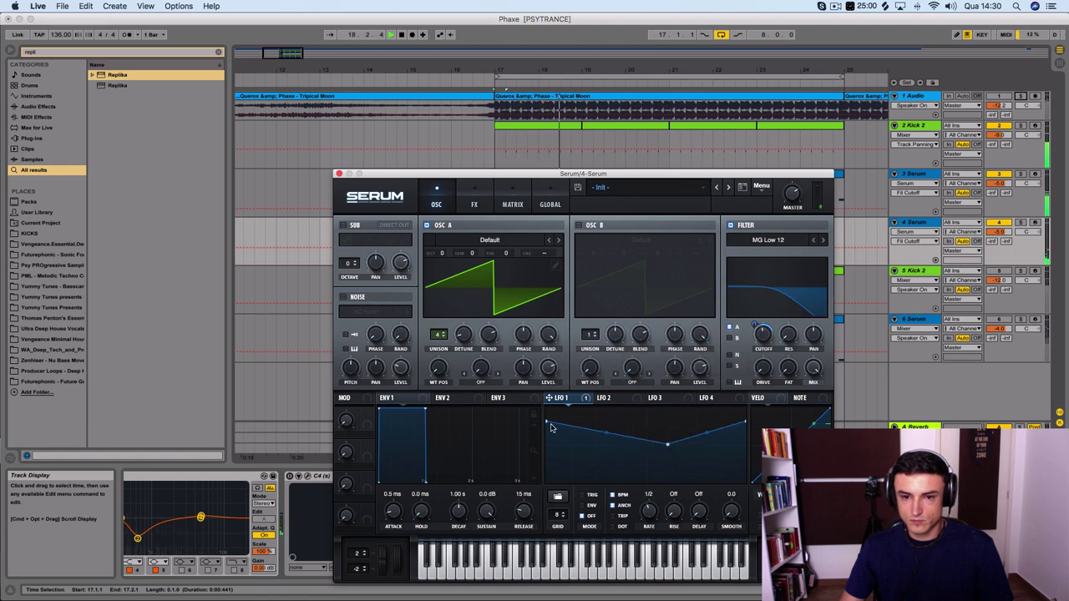
{"action": "left_click_drag", "start_coordinate": [544, 425], "coordinate": [548, 457]}
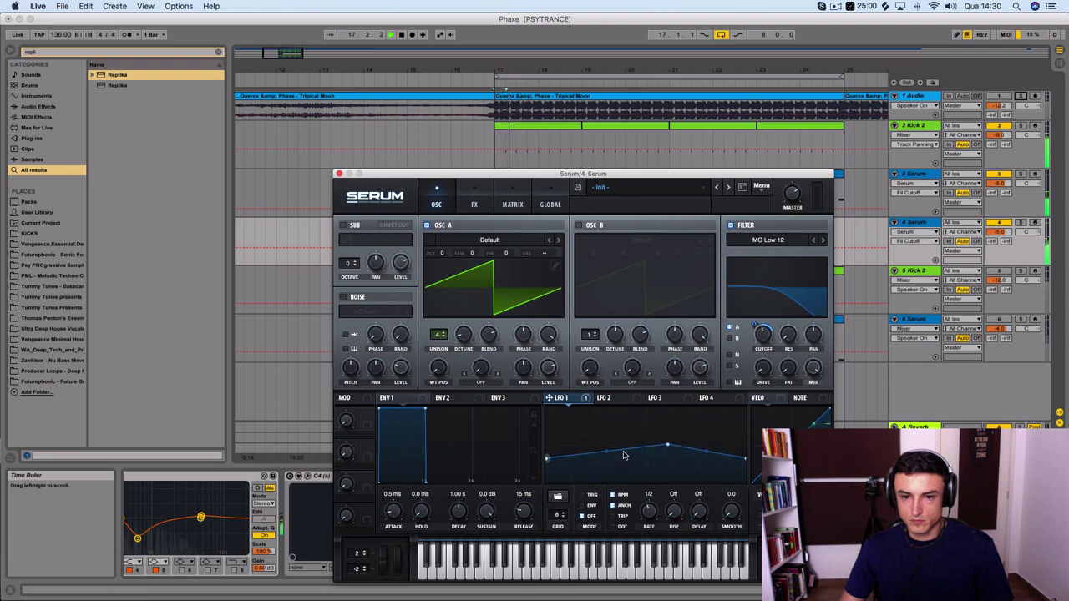
{"action": "mouse_move", "coordinate": [665, 443]}
{"action": "left_mouse_down"}
{"action": "mouse_move", "coordinate": [616, 442]}
{"action": "mouse_move", "coordinate": [620, 423]}
{"action": "mouse_move", "coordinate": [629, 437]}
{"action": "mouse_move", "coordinate": [656, 432]}
{"action": "left_mouse_up"}
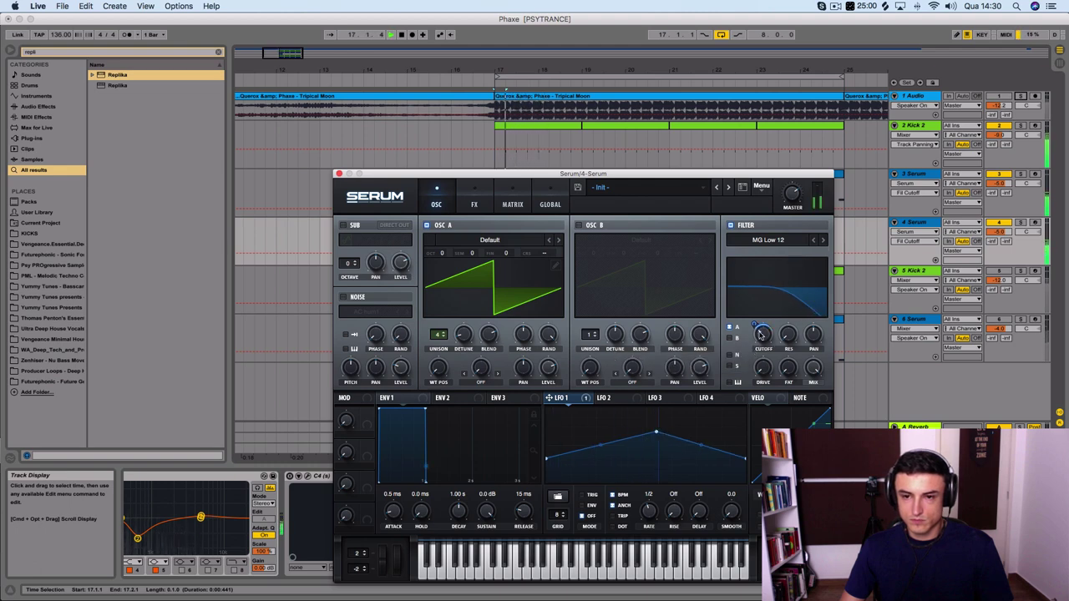
{"action": "mouse_move", "coordinate": [756, 313]}
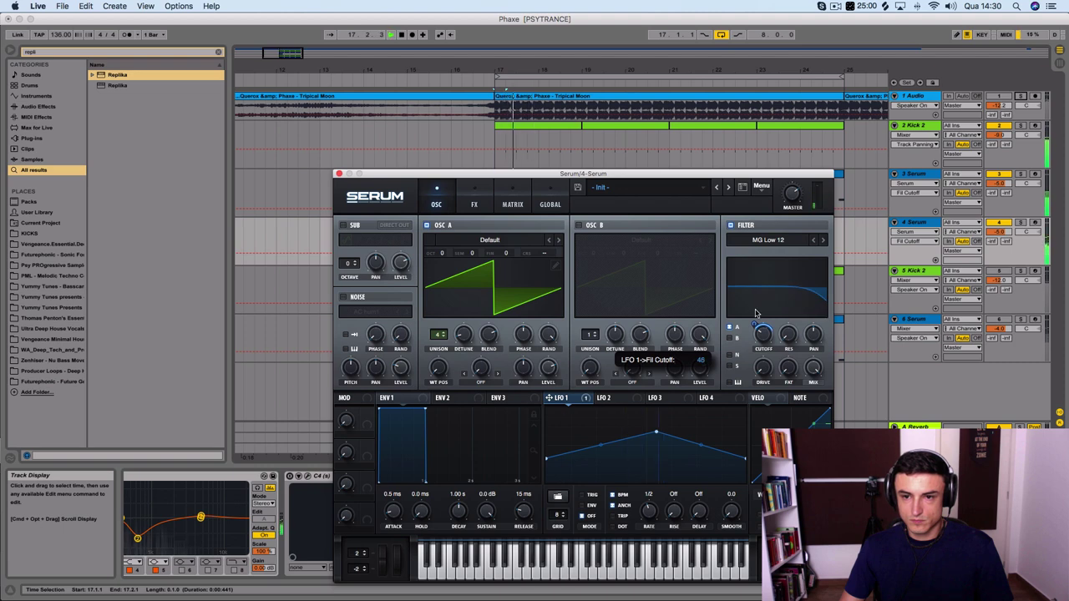
{"action": "left_click_drag", "start_coordinate": [657, 432], "coordinate": [669, 422]}
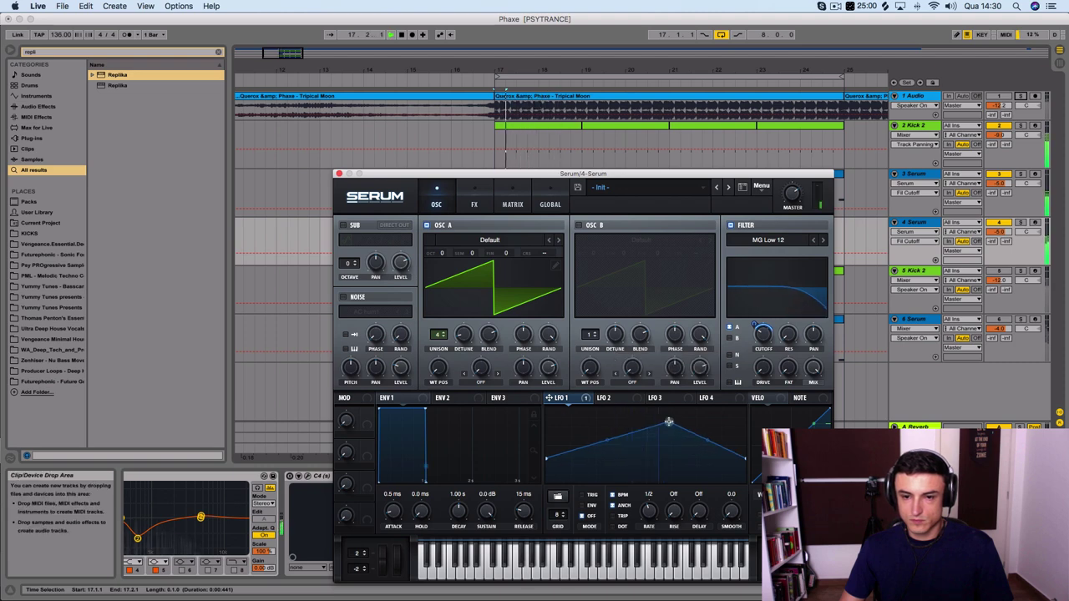
Step: Close the Serum window, compare the mix with the soloed 1 Audio reference track, and select the clip on the 4 Serum track
{"action": "left_click", "coordinate": [339, 174]}
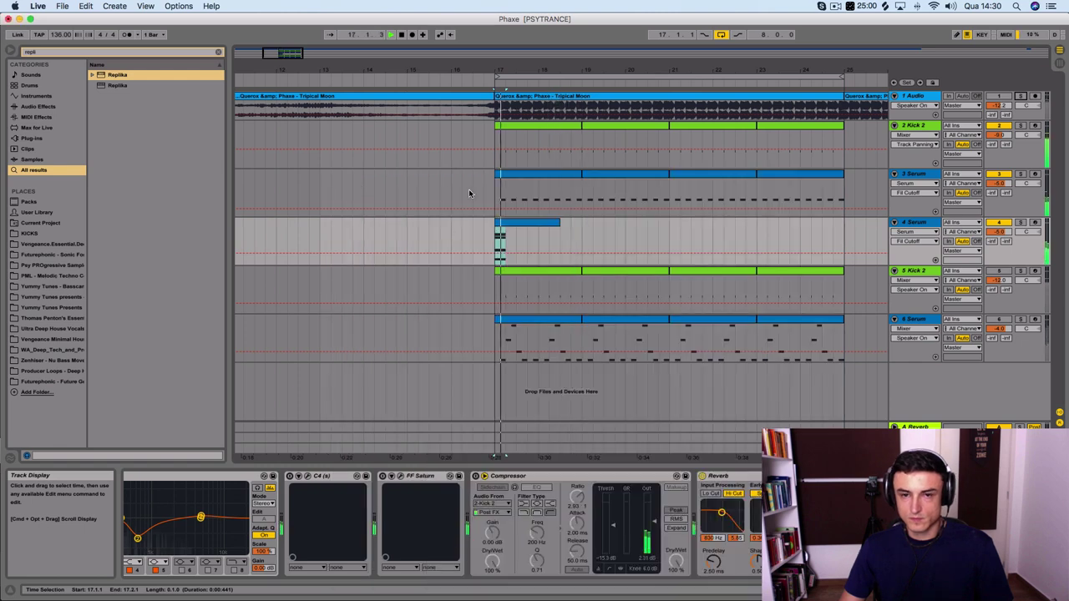
{"action": "left_click", "coordinate": [1021, 96]}
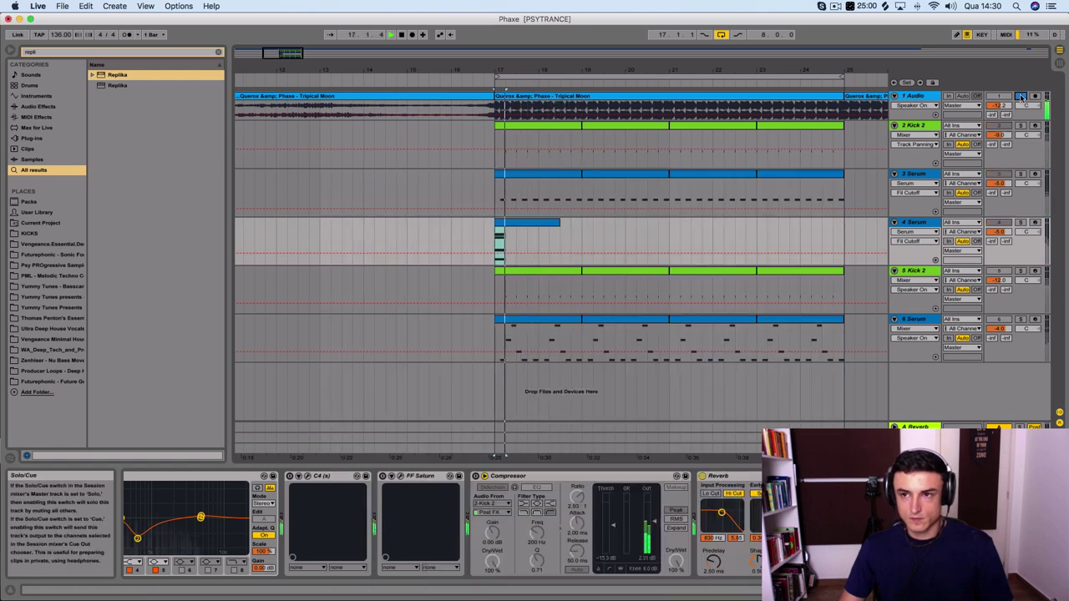
{"action": "double_click", "coordinate": [526, 238]}
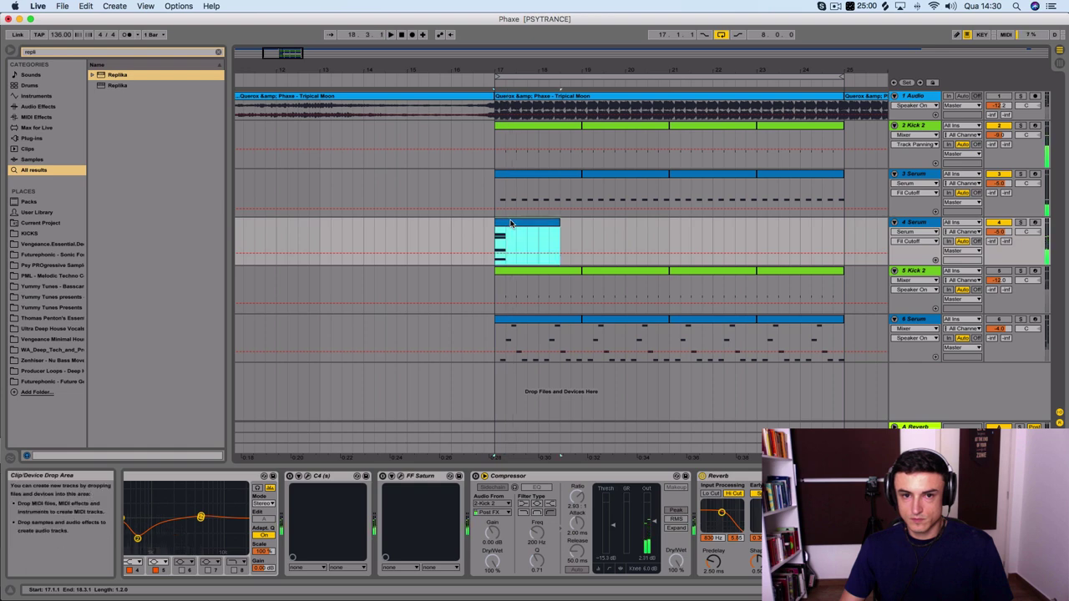
Step: Delete the A#2 note from the chord in the 4 Serum clip and play the arrangement to hear the thinner chord
{"action": "left_click_drag", "start_coordinate": [418, 428], "coordinate": [357, 415]}
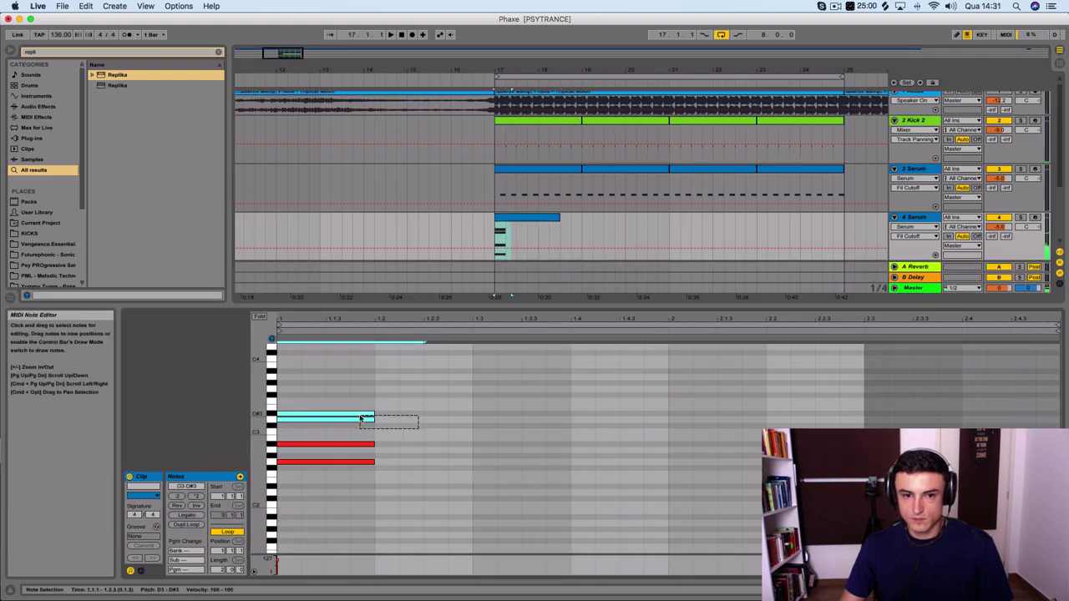
{"action": "left_click", "coordinate": [396, 451]}
{"action": "left_click", "coordinate": [365, 443]}
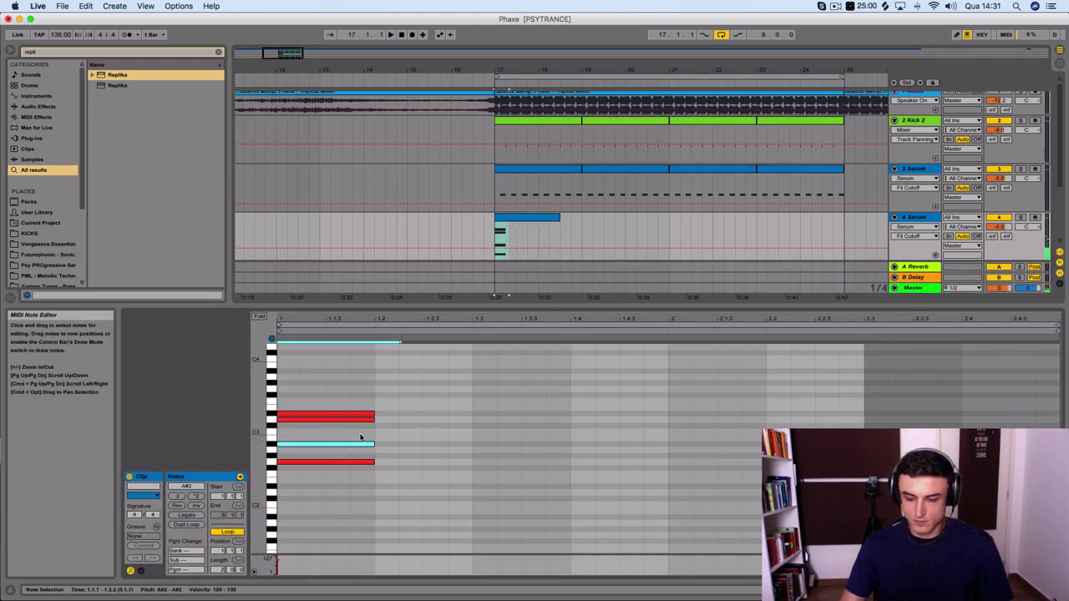
{"action": "key", "text": "Delete"}
{"action": "key", "text": "space"}
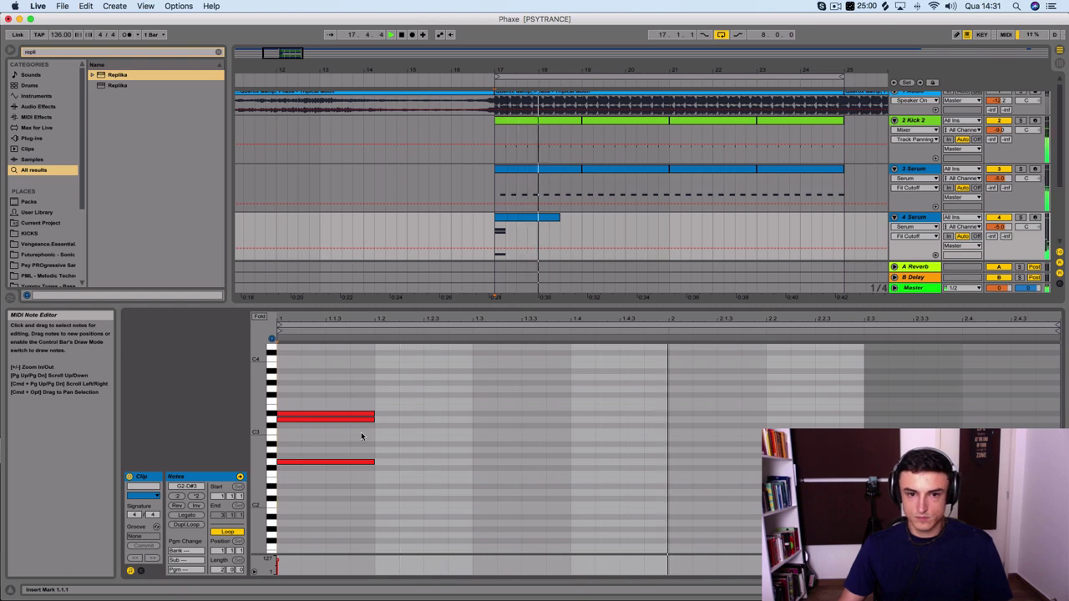
{"action": "scroll", "coordinate": [1021, 104], "scroll_direction": "up", "scroll_amount": 1}
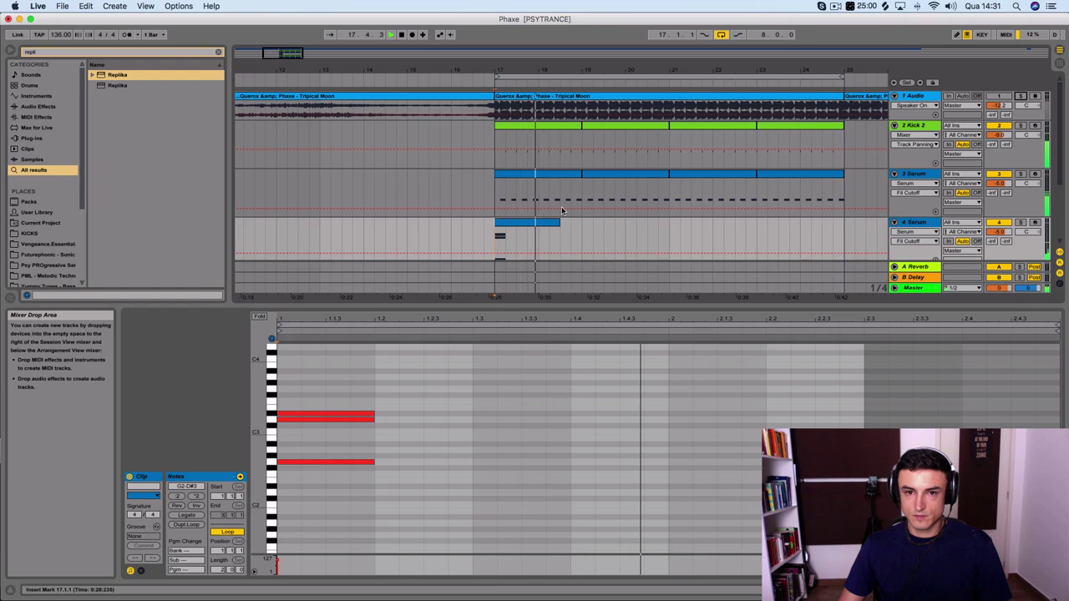
{"action": "left_click", "coordinate": [539, 223]}
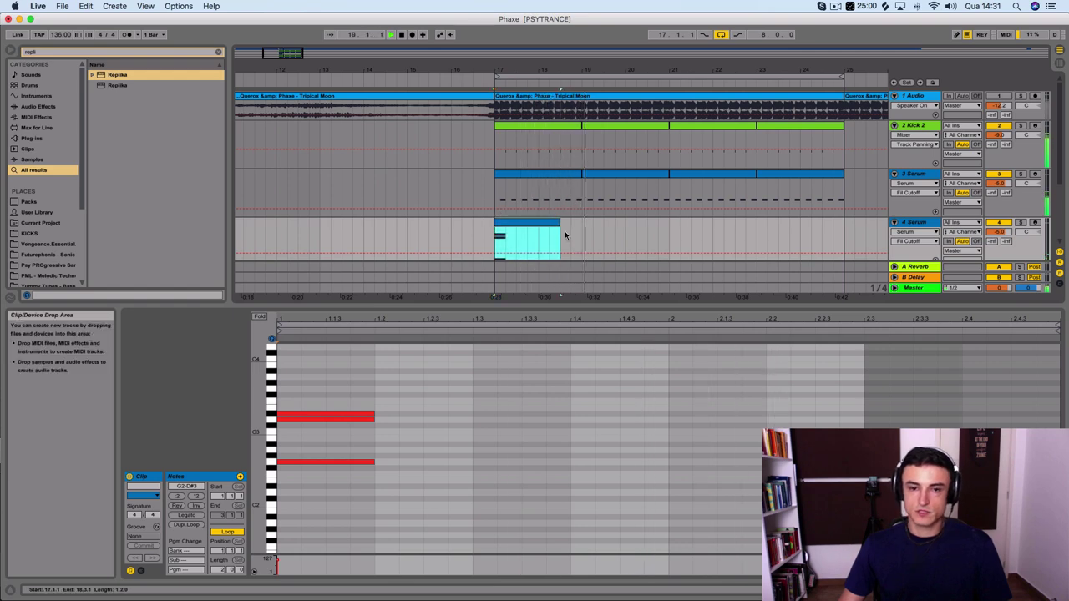
Step: Insert a new audio track below 4 Serum and set its input to Resampling
{"action": "left_click", "coordinate": [922, 219]}
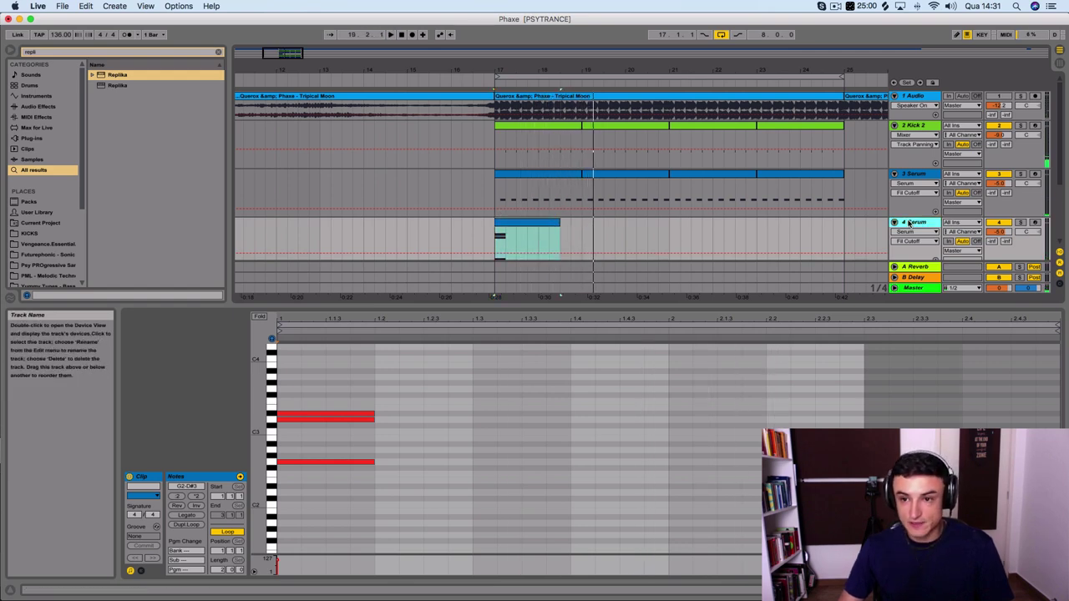
{"action": "scroll", "coordinate": [922, 219], "scroll_direction": "down", "scroll_amount": 3}
{"action": "right_click", "coordinate": [919, 167]}
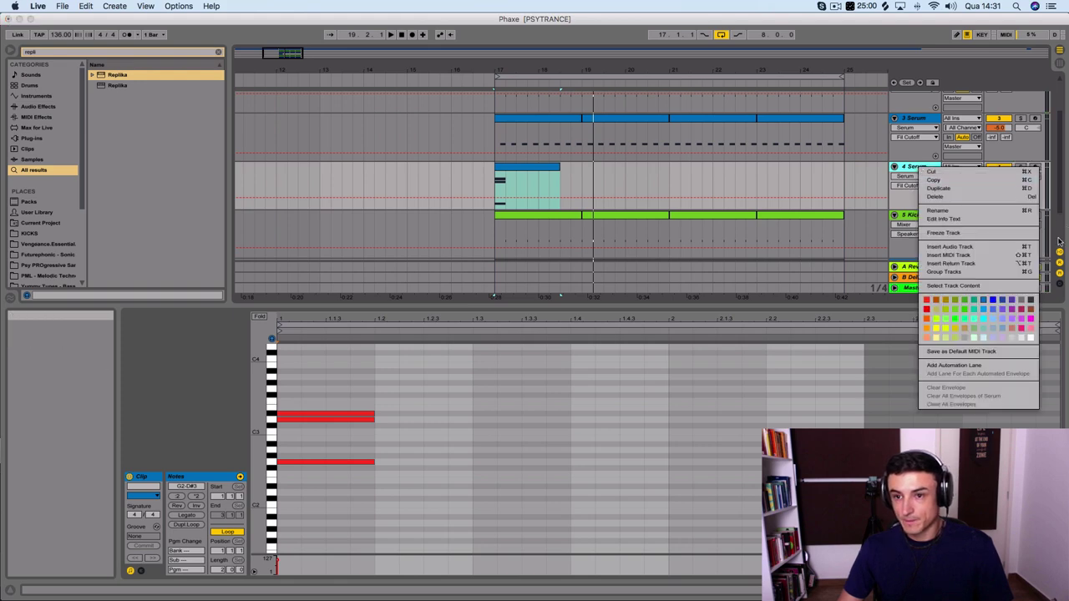
{"action": "left_click", "coordinate": [1018, 249]}
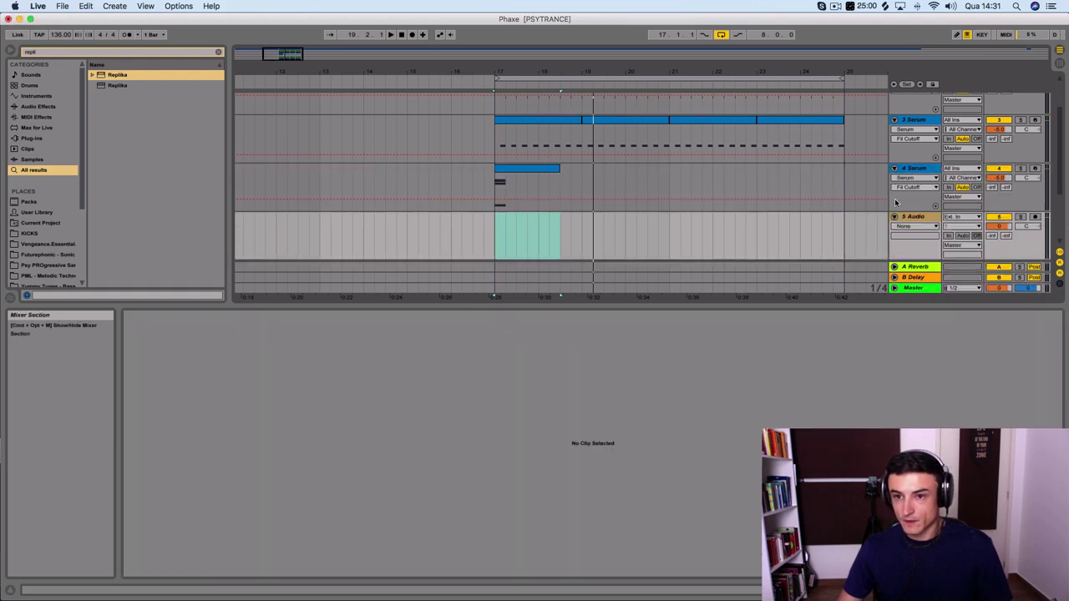
{"action": "left_click", "coordinate": [972, 217]}
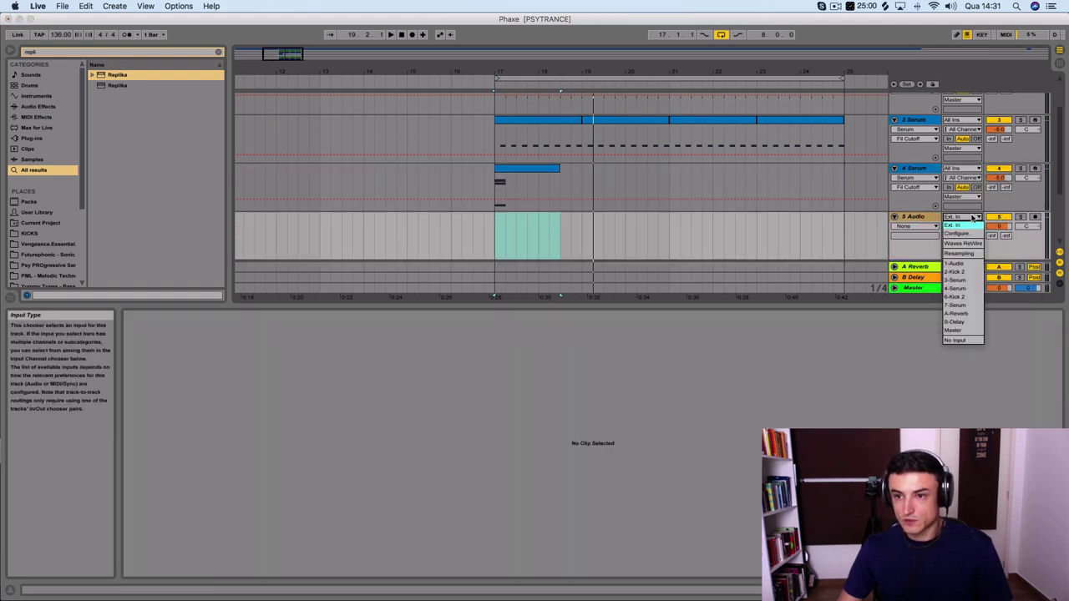
{"action": "left_click", "coordinate": [968, 253]}
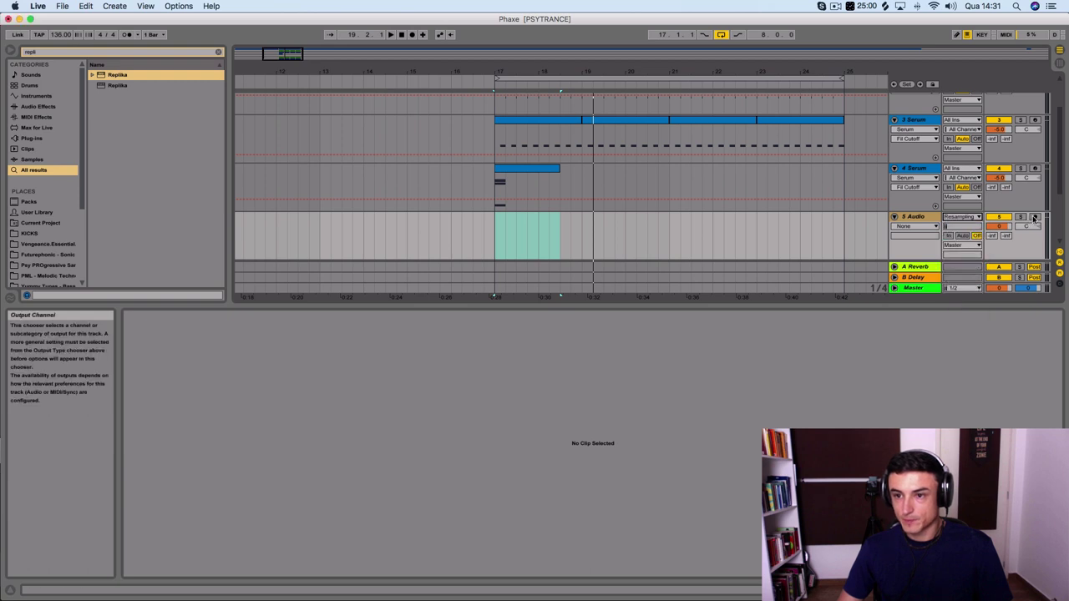
Step: Arm the 5 Audio track, solo 4 Serum, and record the synth chord from bar 17 to about bar 22
{"action": "left_click", "coordinate": [1034, 216]}
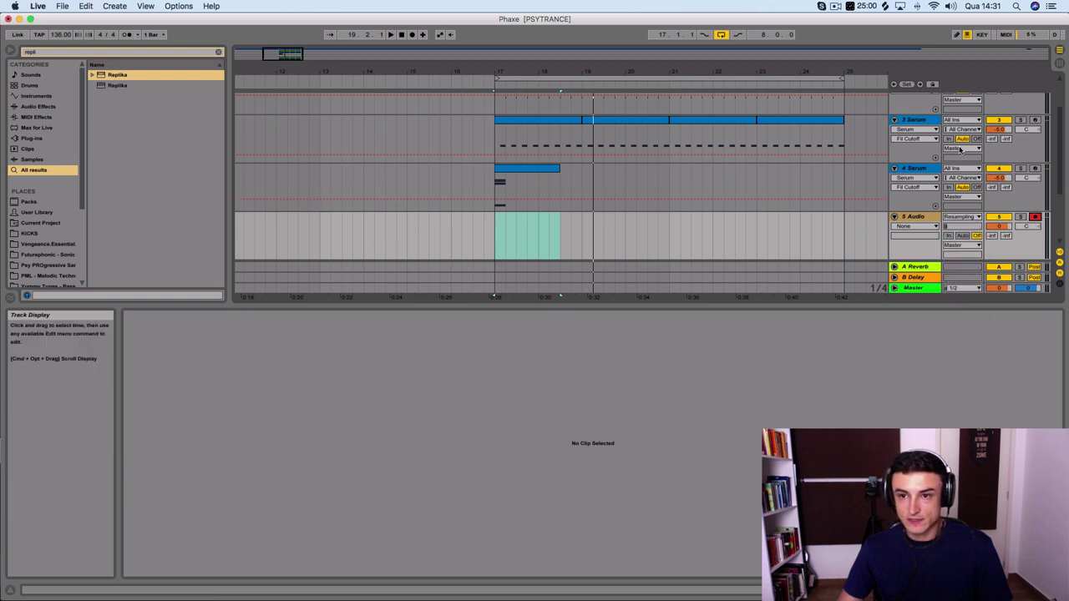
{"action": "left_click", "coordinate": [1020, 169]}
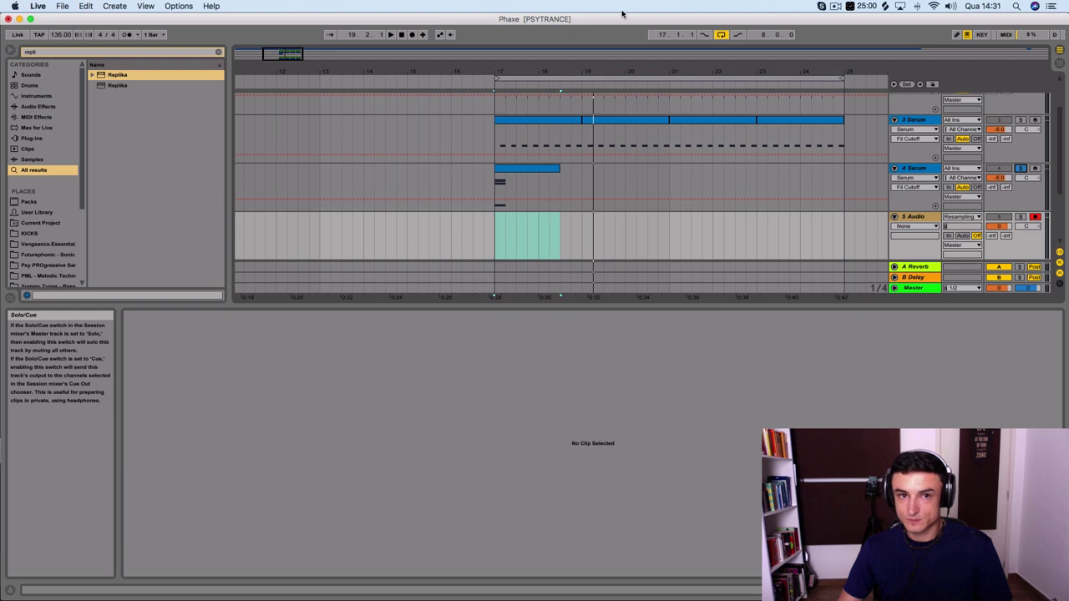
{"action": "left_click", "coordinate": [412, 36]}
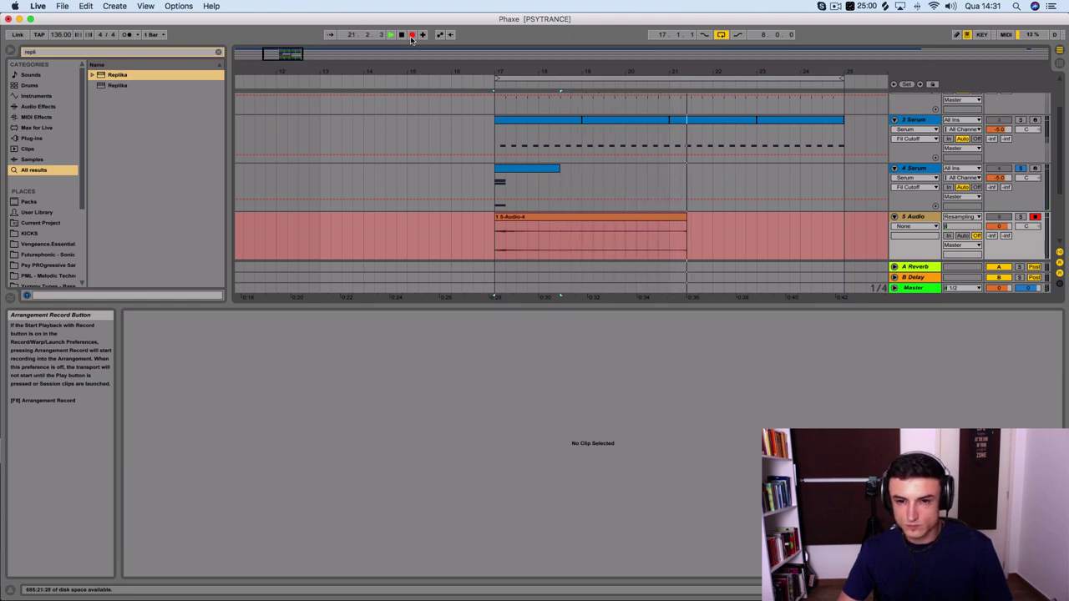
{"action": "key", "text": "space"}
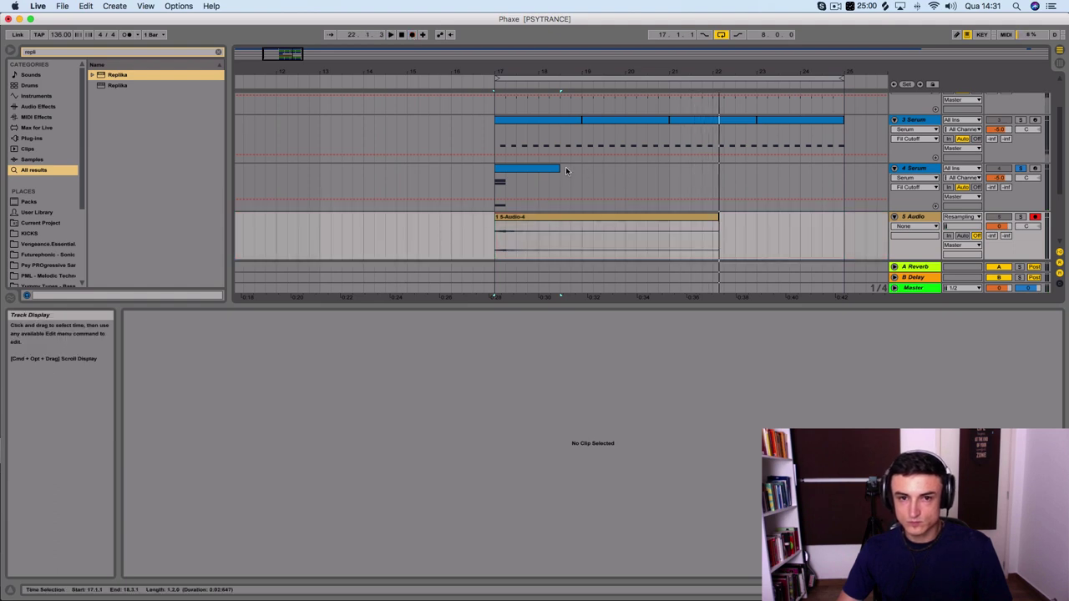
Step: Try lowering the chord's D3 note in the 4 Serum clip to C#3 and C3, returning it to D3 each time
{"action": "left_click", "coordinate": [553, 169]}
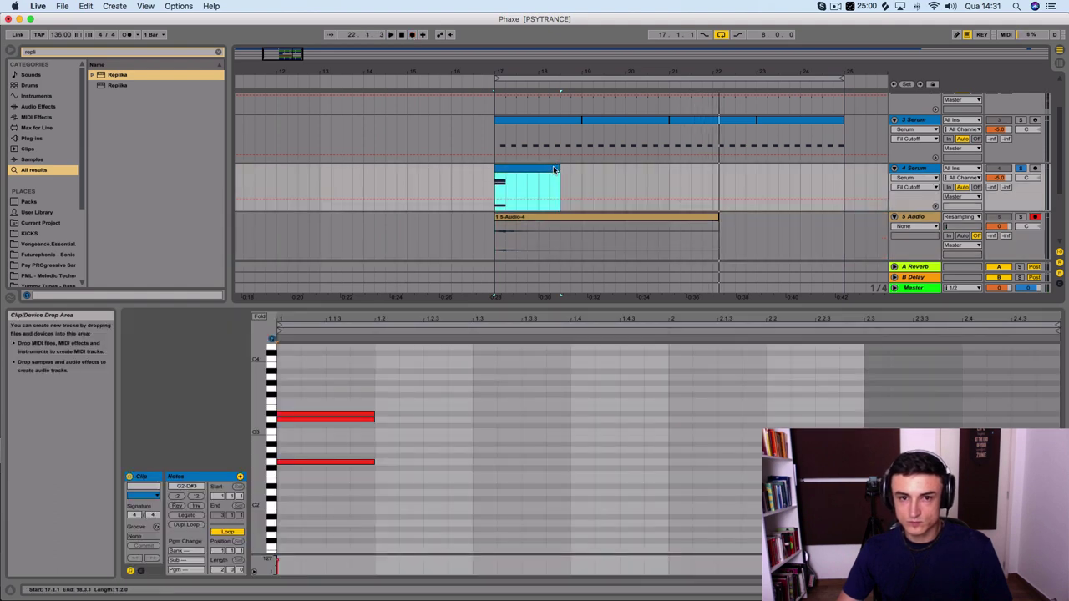
{"action": "double_click", "coordinate": [342, 426]}
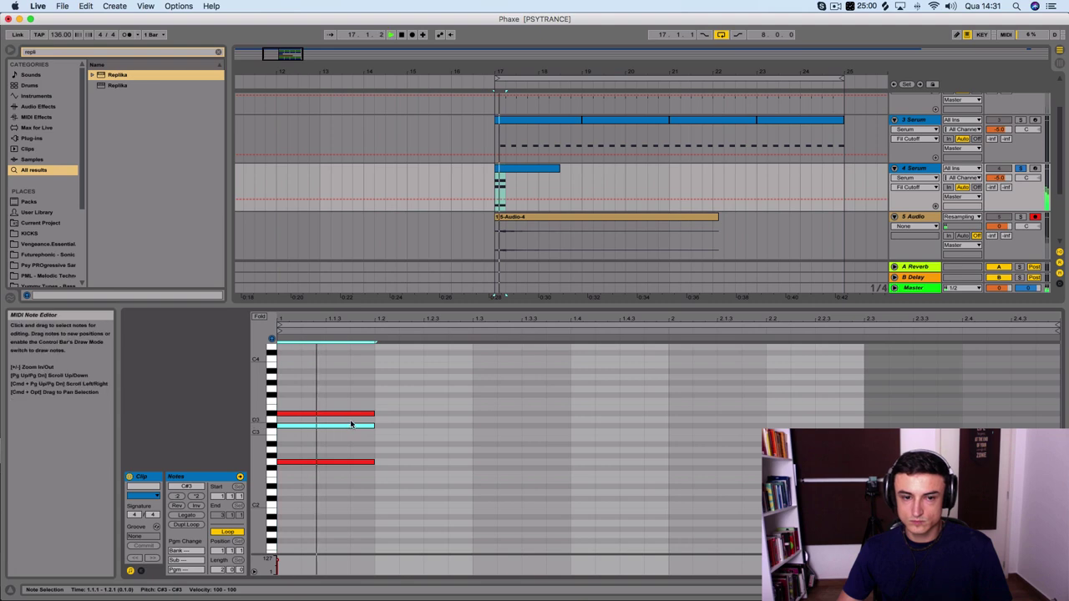
{"action": "key", "text": "Up"}
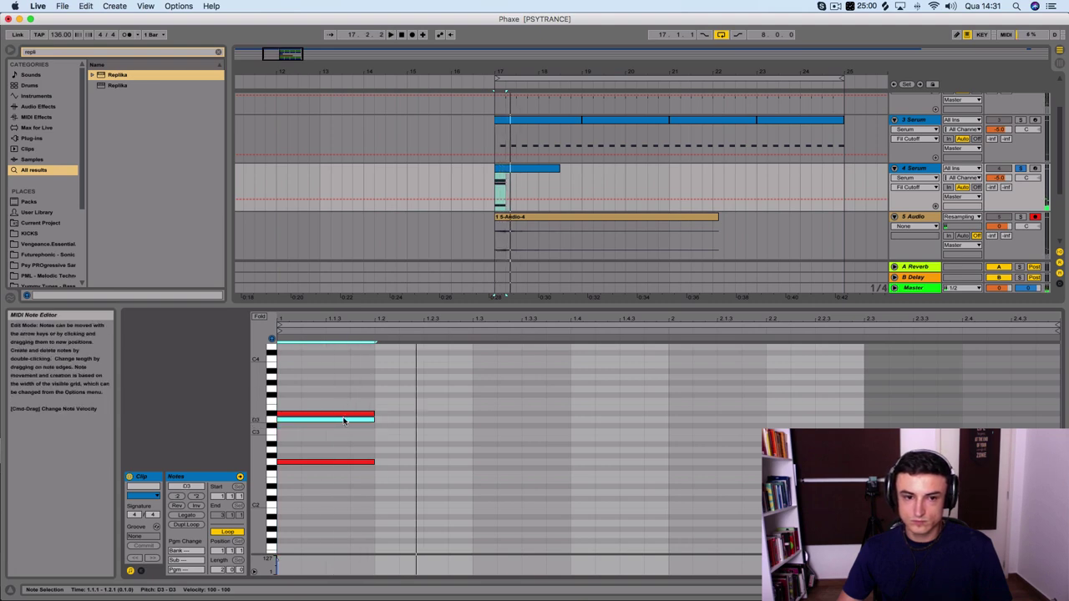
{"action": "left_click_drag", "start_coordinate": [343, 418], "coordinate": [345, 432]}
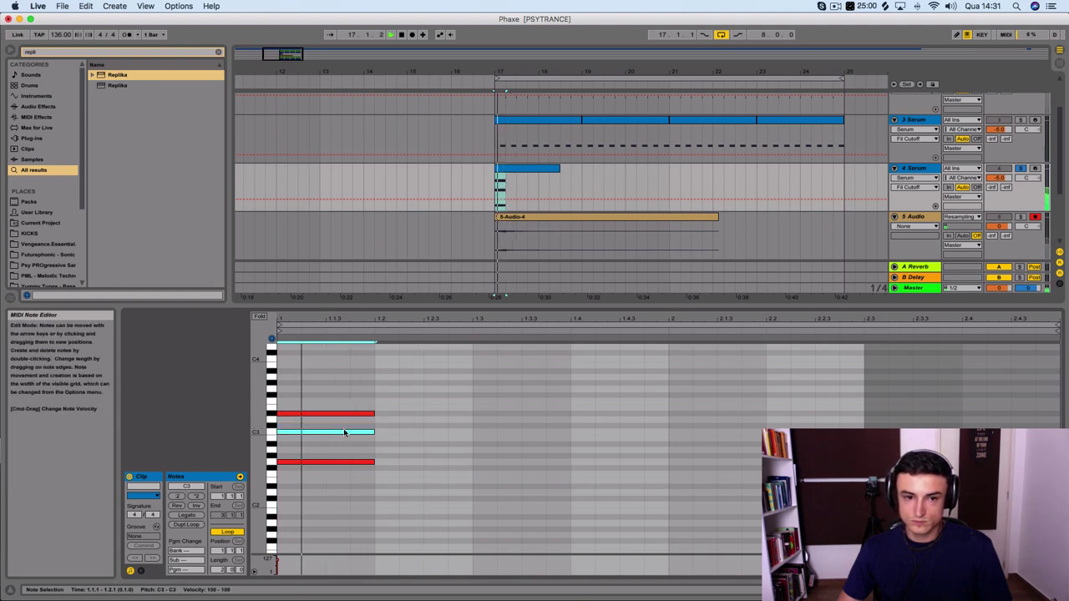
{"action": "key", "text": "Up"}
{"action": "key", "text": "Up"}
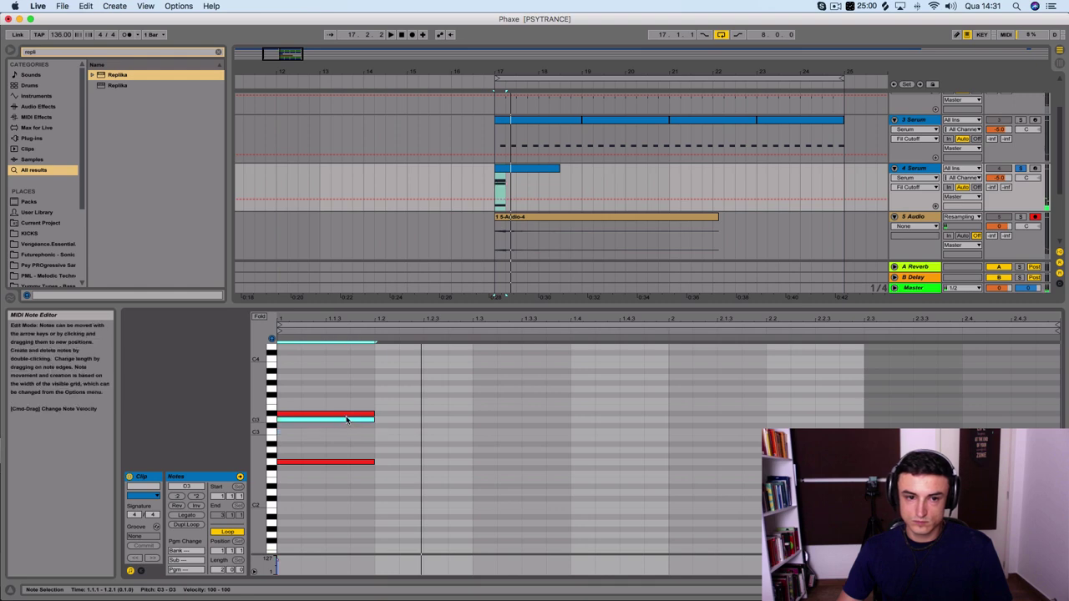
Step: Move the chord's D#3 note down to A#2, and listen to it with the 5 Audio track also soloed
{"action": "left_click_drag", "start_coordinate": [348, 419], "coordinate": [349, 435]}
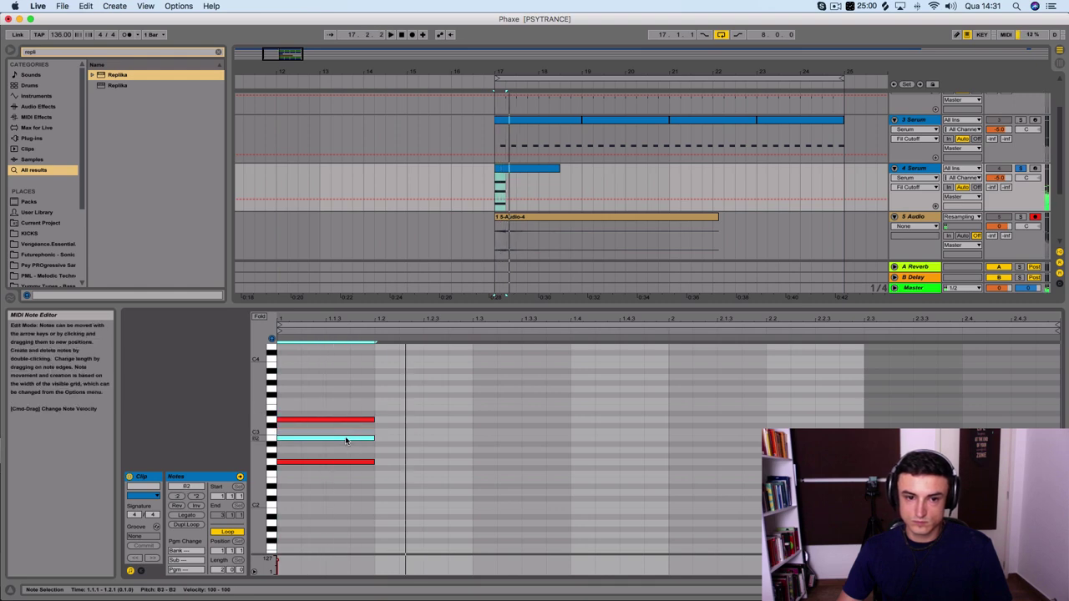
{"action": "key", "text": "Down"}
{"action": "left_click", "coordinate": [486, 135]}
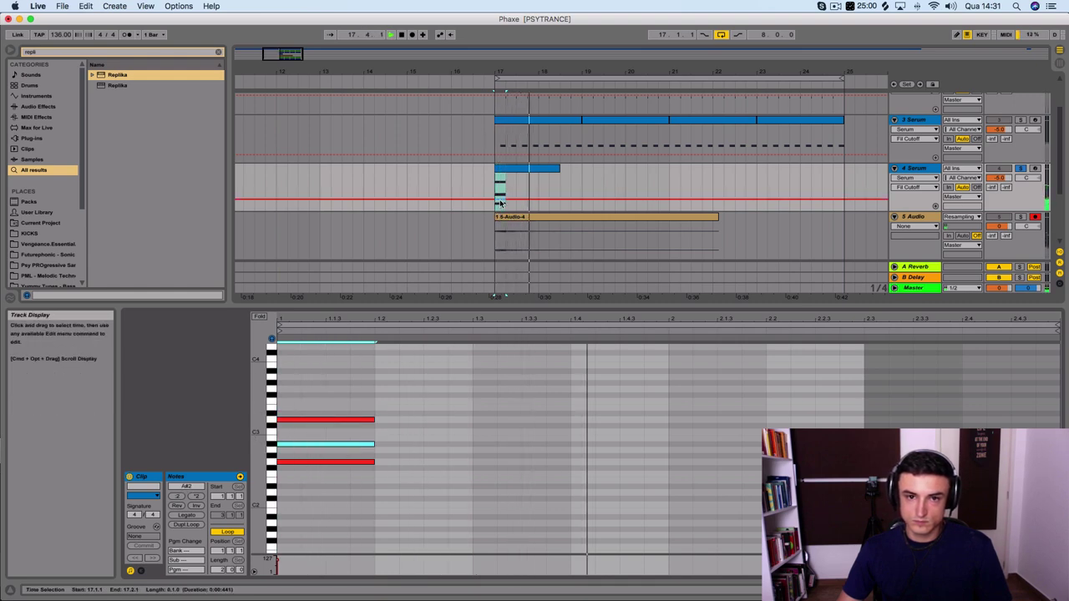
{"action": "left_click", "coordinate": [476, 83]}
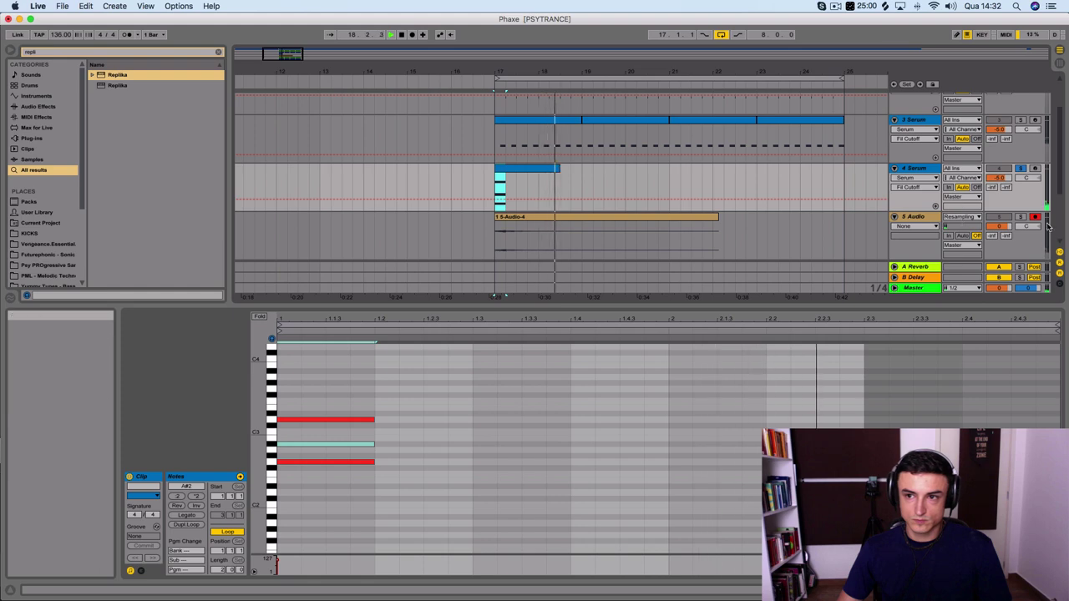
{"action": "key", "text": "space"}
{"action": "key", "text": "space"}
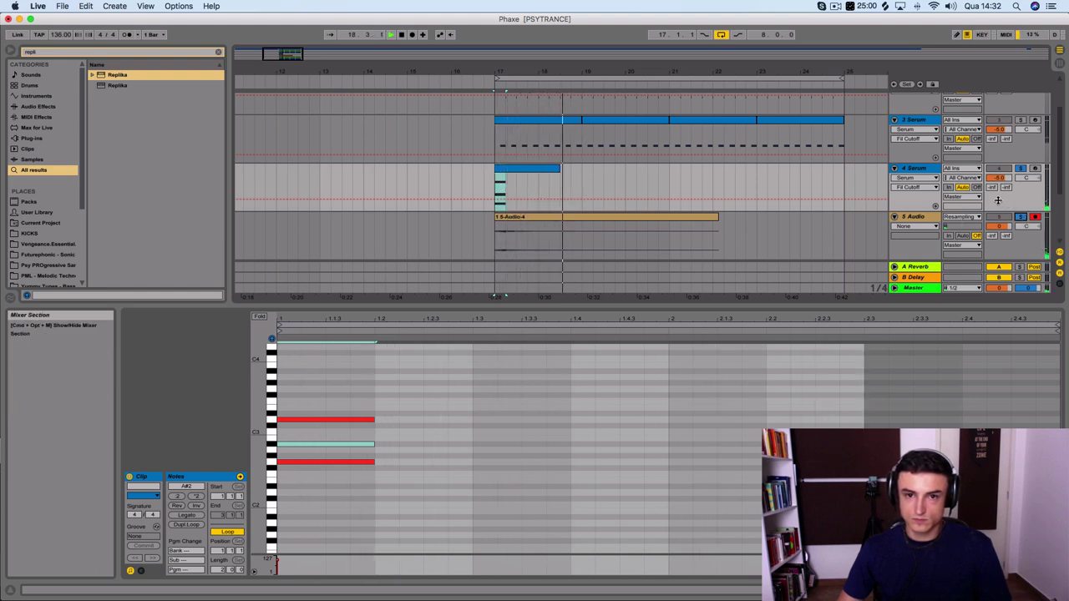
Step: Duplicate the 5 Audio track and shorten the copied clip so it ends at bar 22
{"action": "left_click", "coordinate": [920, 219]}
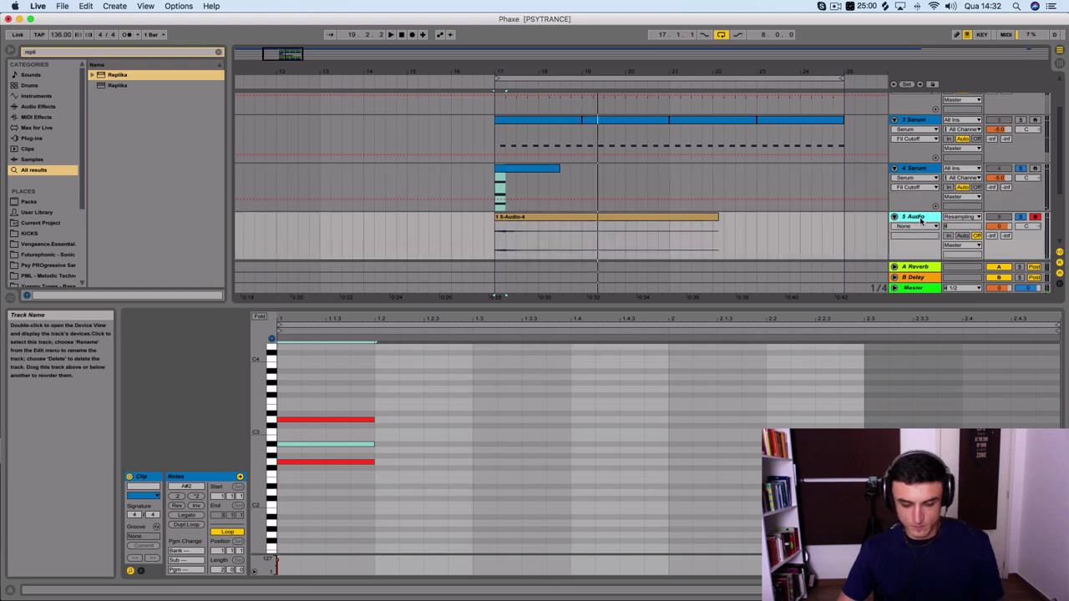
{"action": "key", "text": "super+d"}
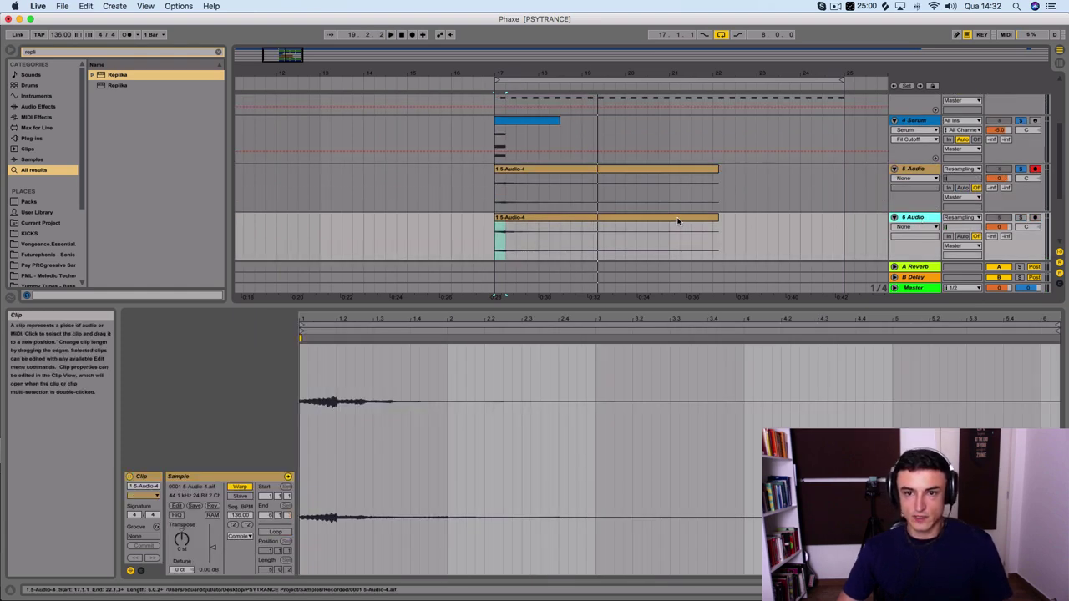
{"action": "left_click_drag", "start_coordinate": [717, 216], "coordinate": [712, 217]}
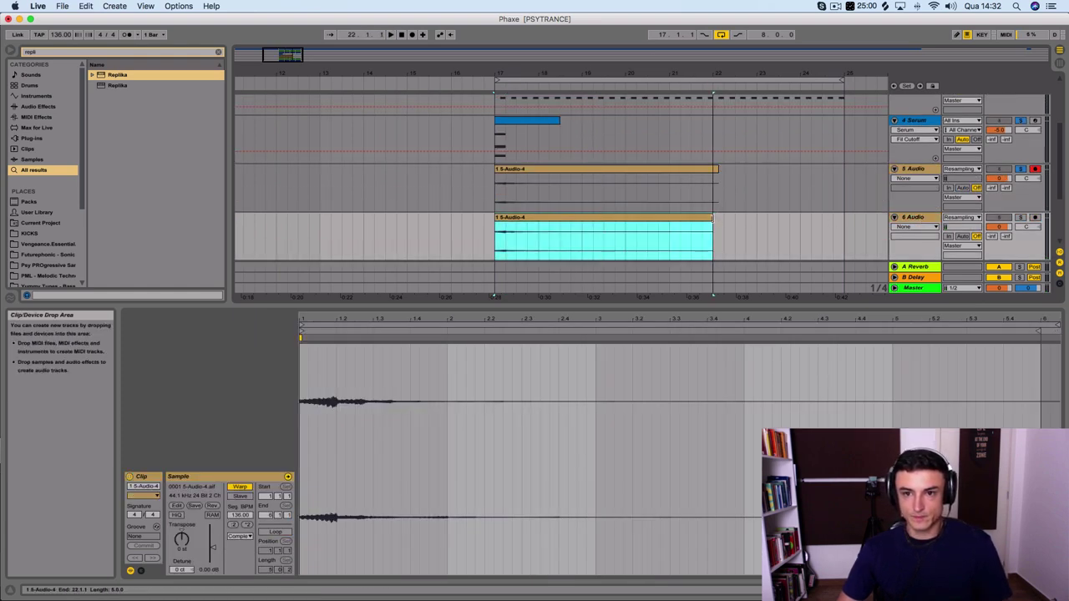
Step: Reverse the 6 Audio clip and move it to bars 12 to 17, directly before the original recording
{"action": "right_click", "coordinate": [627, 216]}
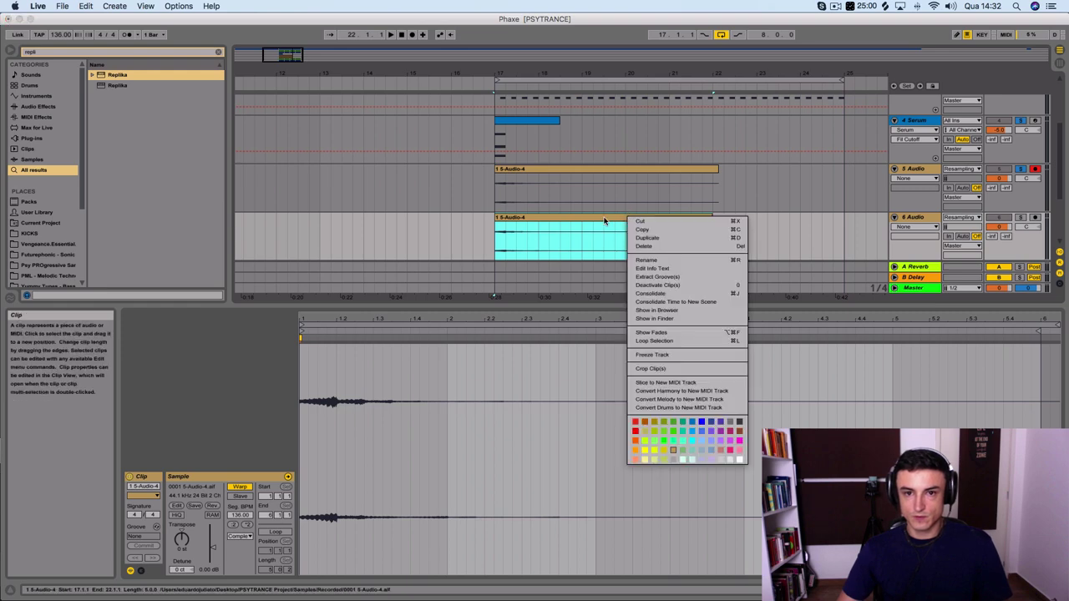
{"action": "key", "text": "Escape"}
{"action": "left_click", "coordinate": [213, 506]}
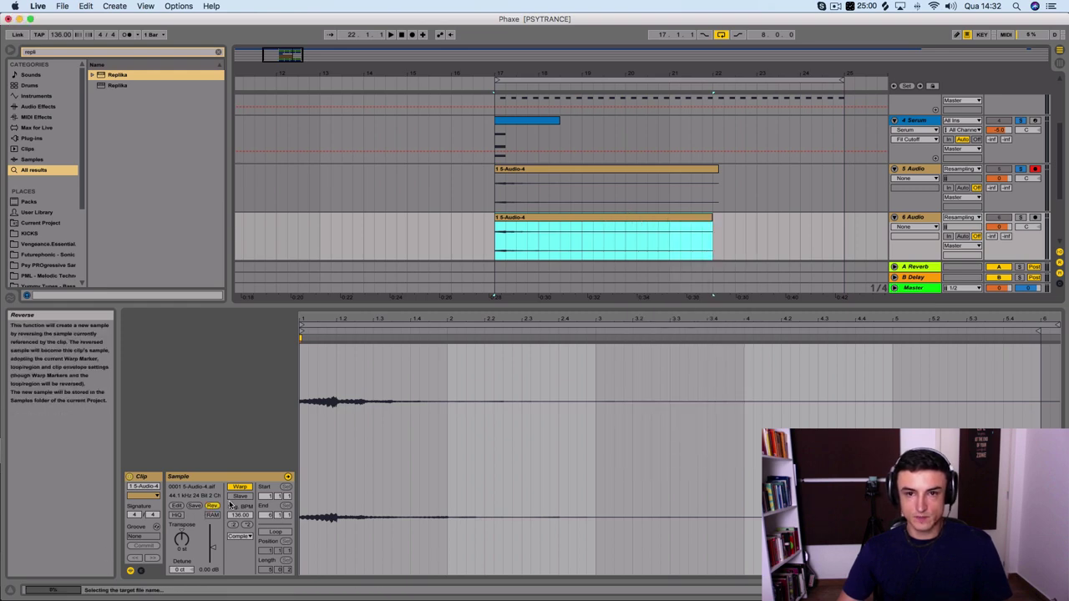
{"action": "left_click_drag", "start_coordinate": [677, 216], "coordinate": [463, 230]}
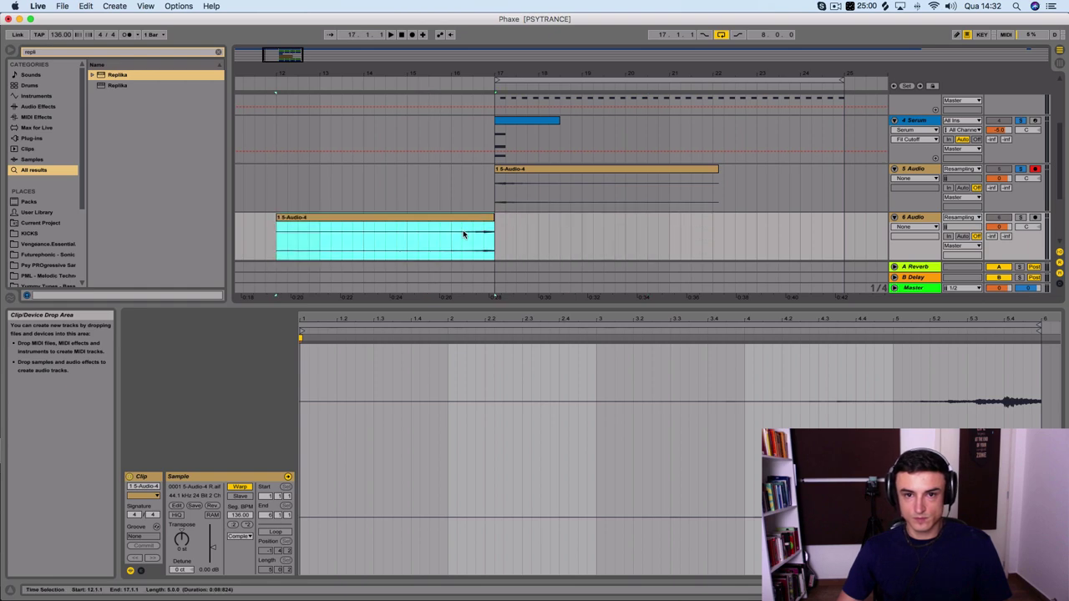
Step: Solo the 6 Audio track and play the reversed chord leading into bar 17
{"action": "left_click", "coordinate": [384, 81]}
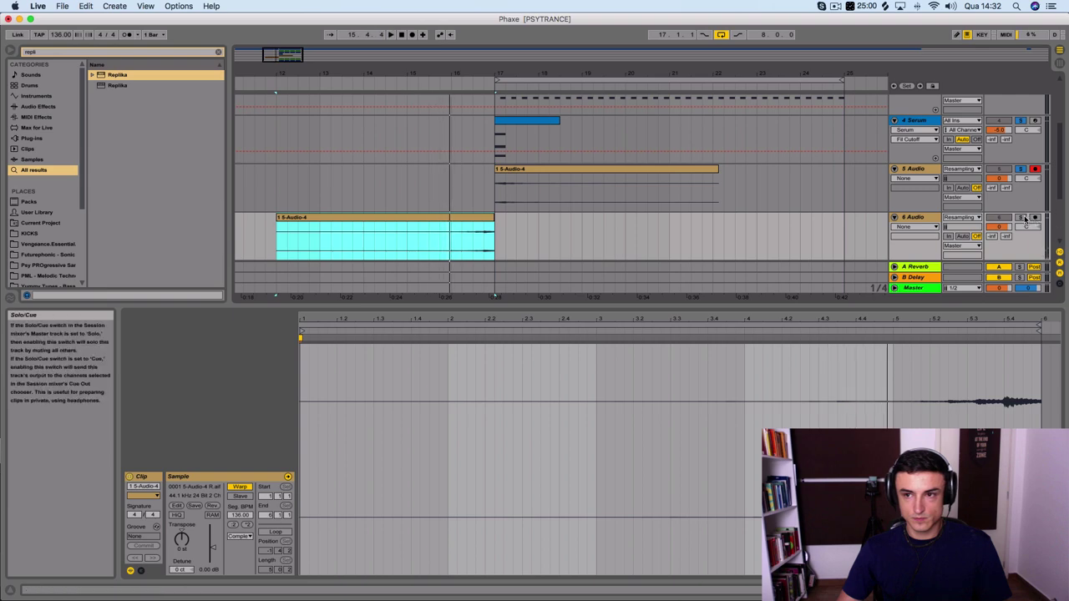
{"action": "left_click", "coordinate": [436, 82]}
{"action": "left_click", "coordinate": [436, 83]}
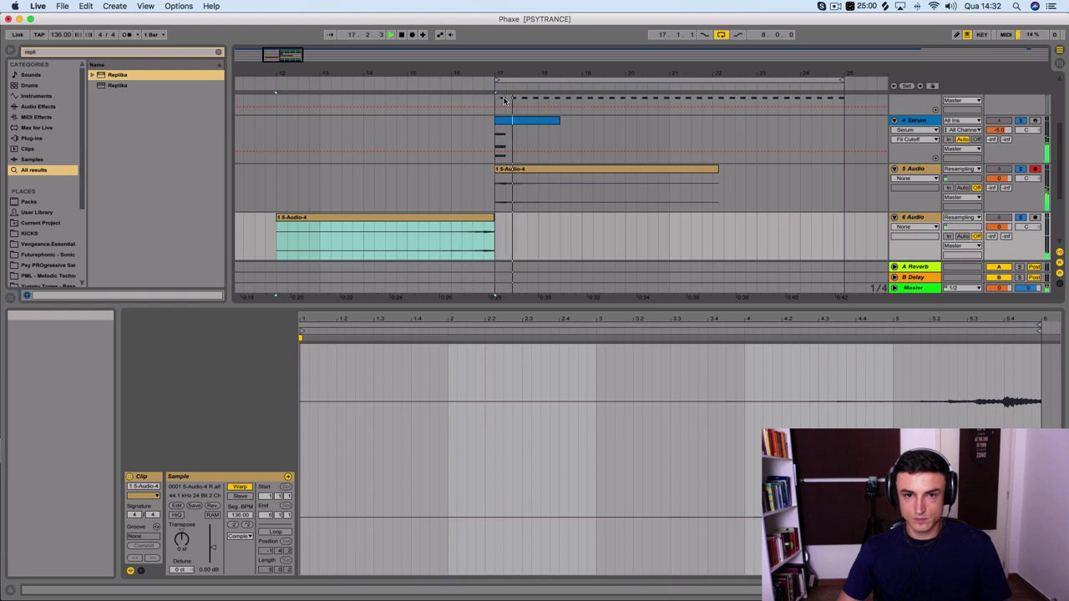
{"action": "key", "text": "space"}
Step: Check the 4 Serum track's devices and delete the reversed clip from the 6 Audio track
{"action": "left_click", "coordinate": [537, 121]}
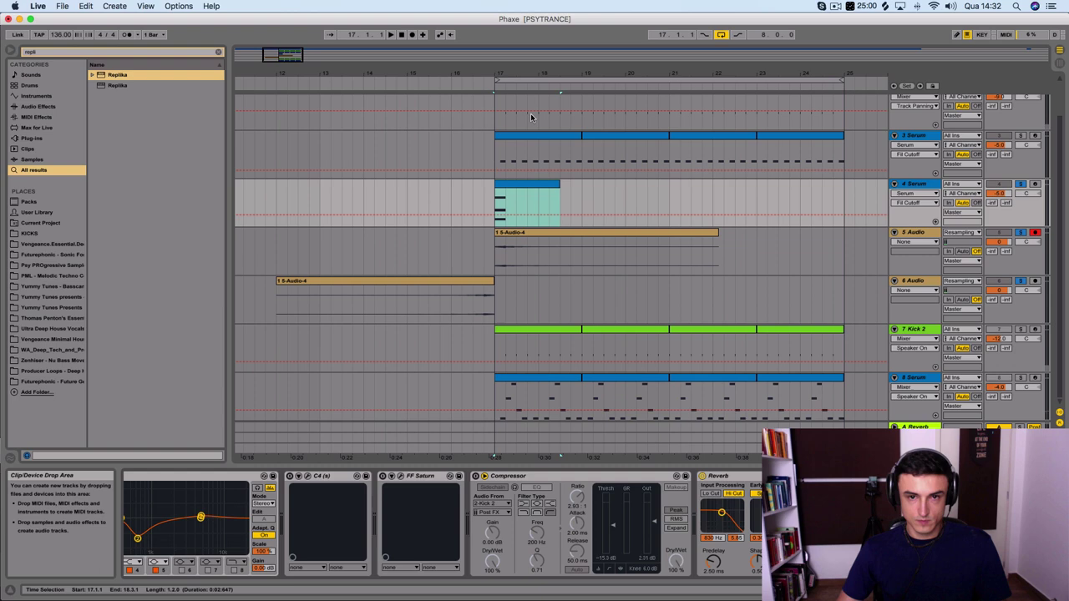
{"action": "left_click", "coordinate": [530, 113]}
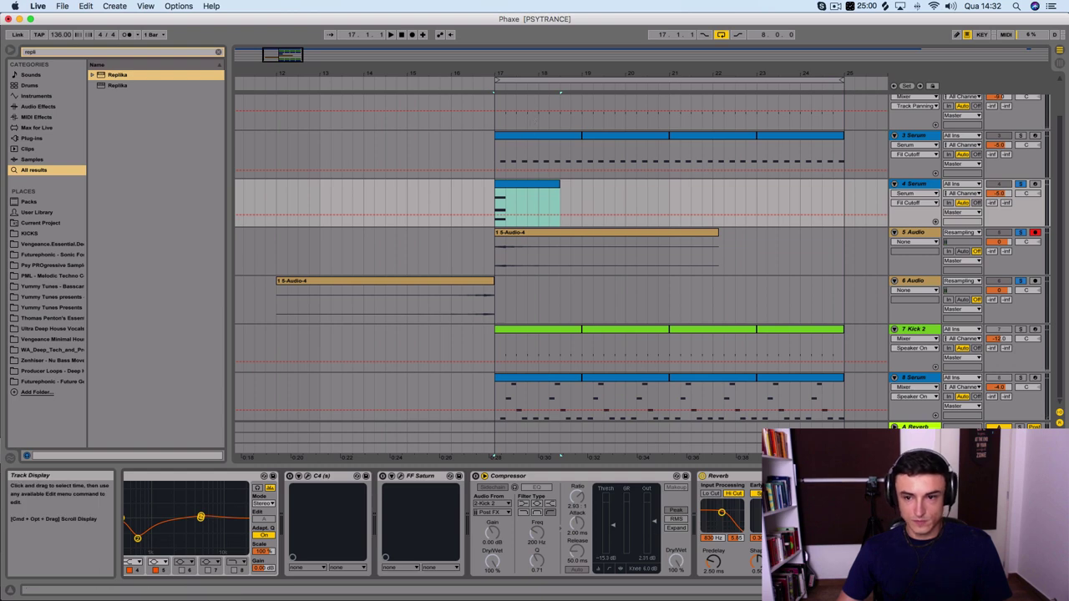
{"action": "left_click", "coordinate": [443, 280]}
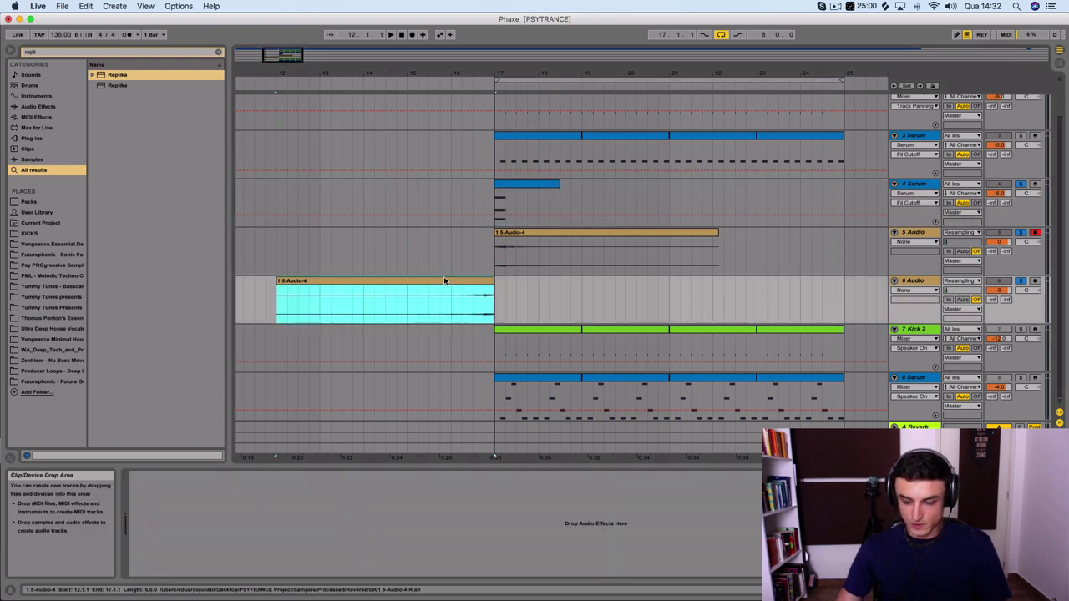
{"action": "key", "text": "Delete"}
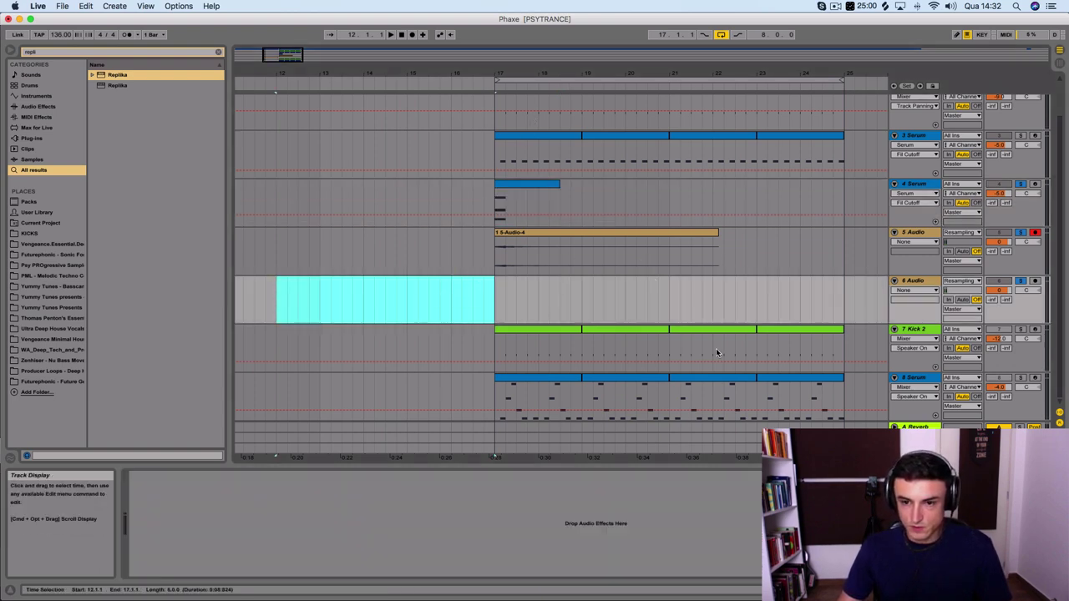
Step: Switch off Replika and Serum's built-in delay on the 4 Serum track, and play the chord with only that track soloed
{"action": "left_click", "coordinate": [532, 183]}
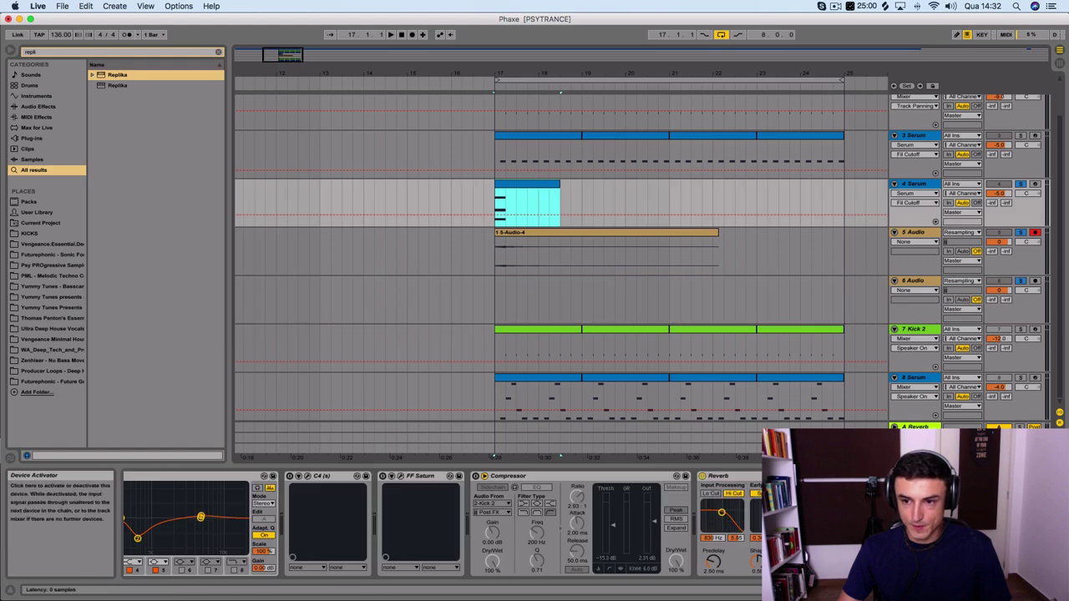
{"action": "left_click", "coordinate": [184, 477]}
{"action": "scroll", "coordinate": [288, 475], "scroll_direction": "left", "scroll_amount": 3}
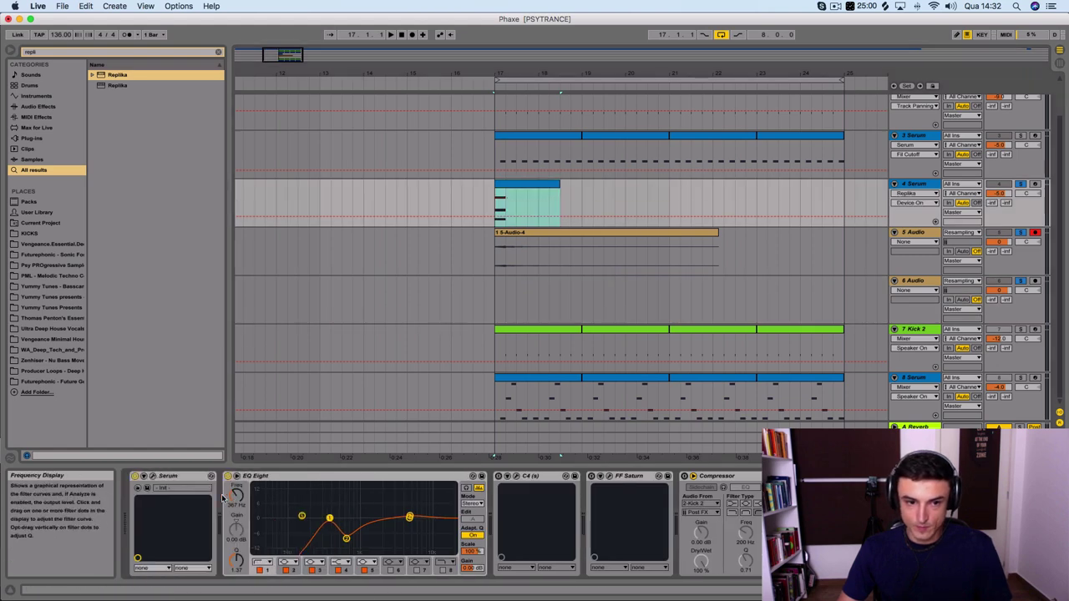
{"action": "left_click", "coordinate": [152, 476]}
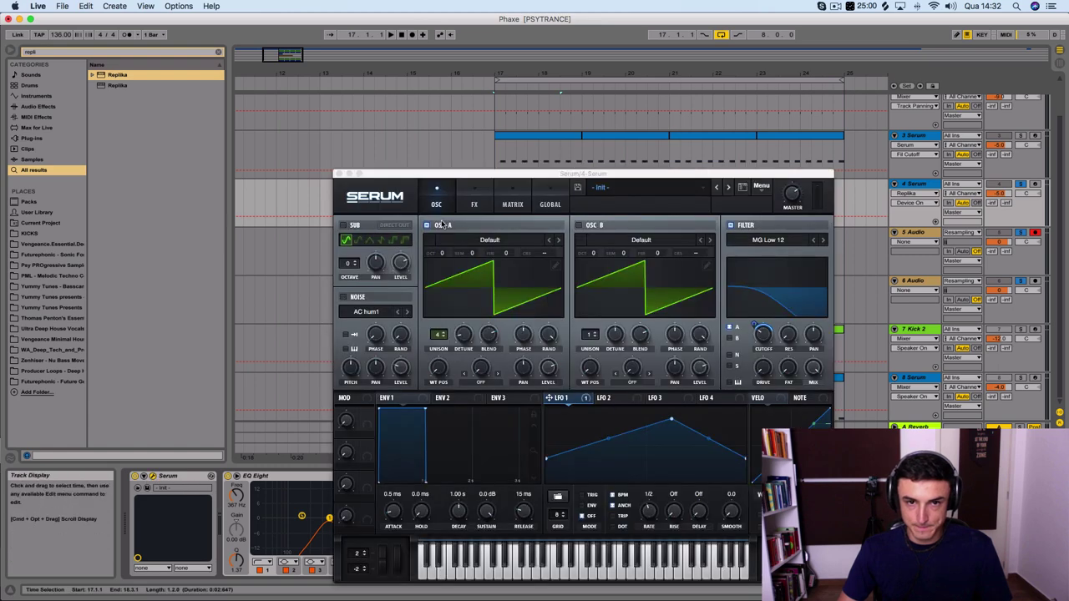
{"action": "left_click", "coordinate": [473, 206]}
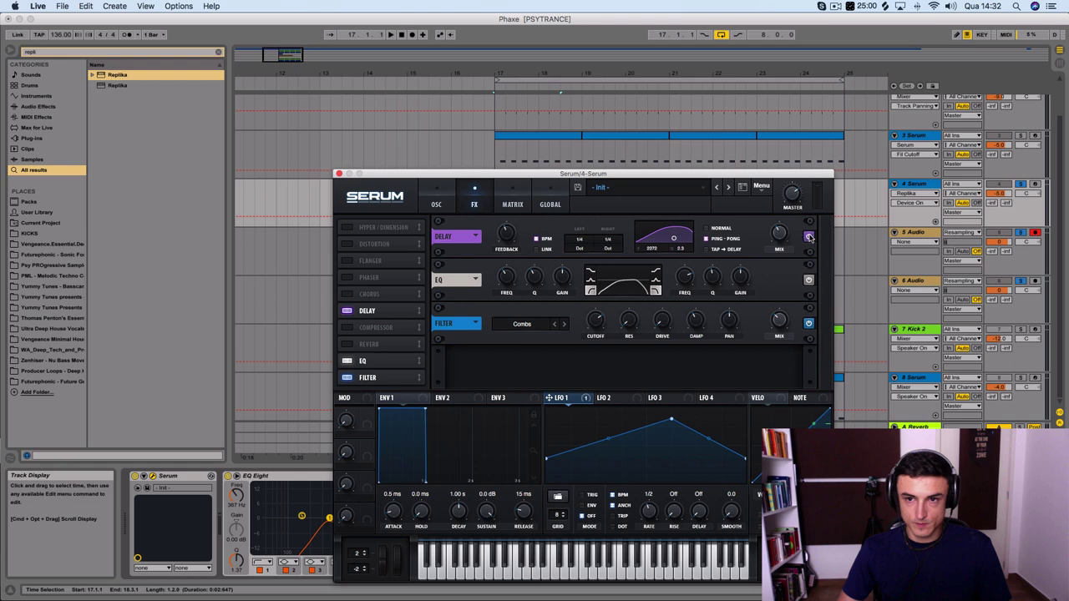
{"action": "key", "text": "space"}
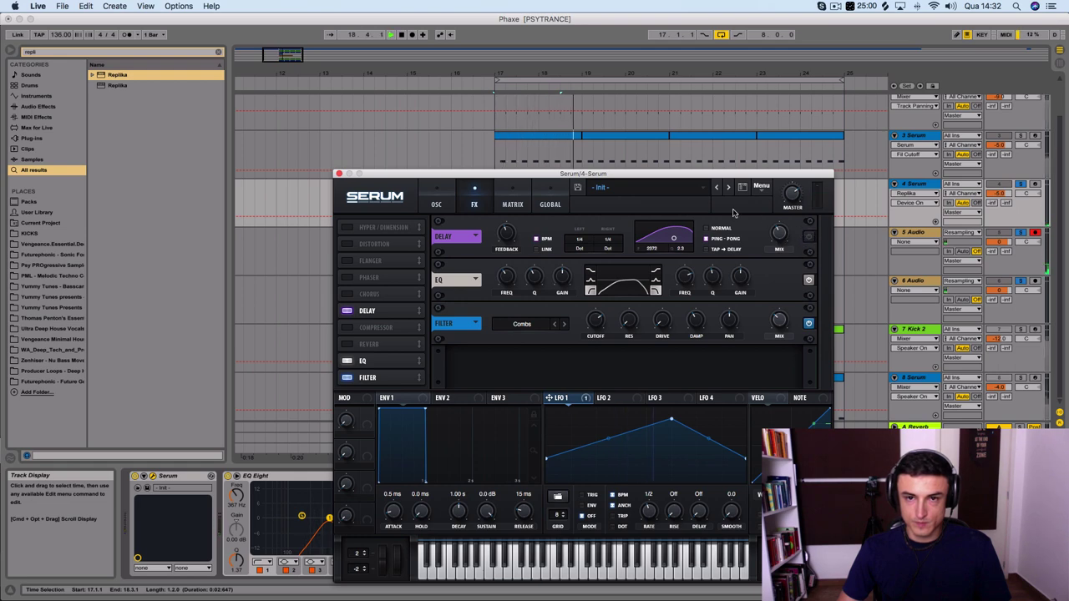
{"action": "left_click_drag", "start_coordinate": [552, 179], "coordinate": [600, 349]}
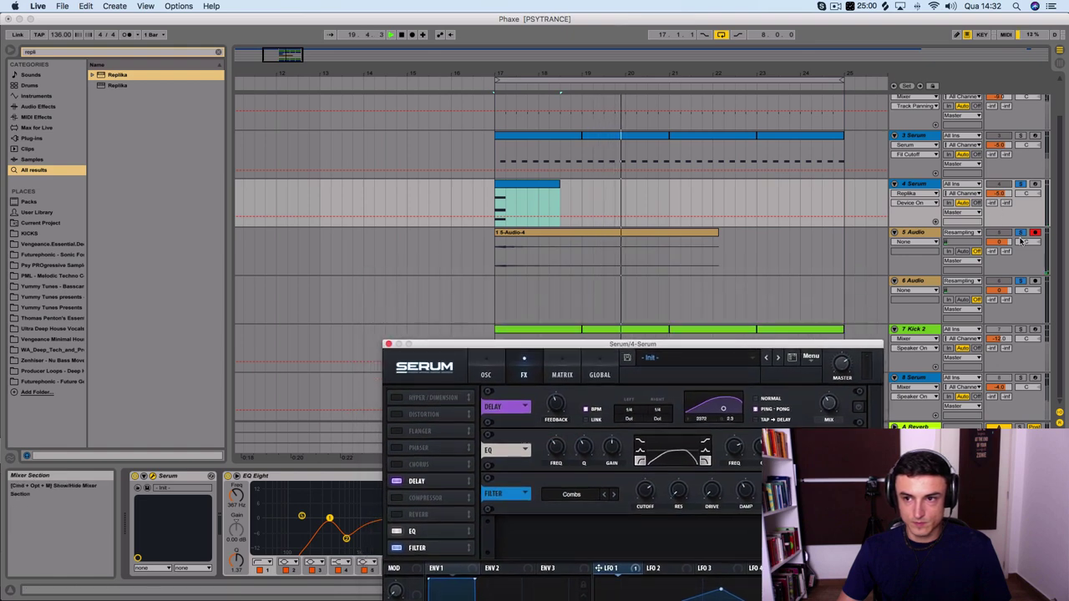
{"action": "left_click", "coordinate": [1021, 184]}
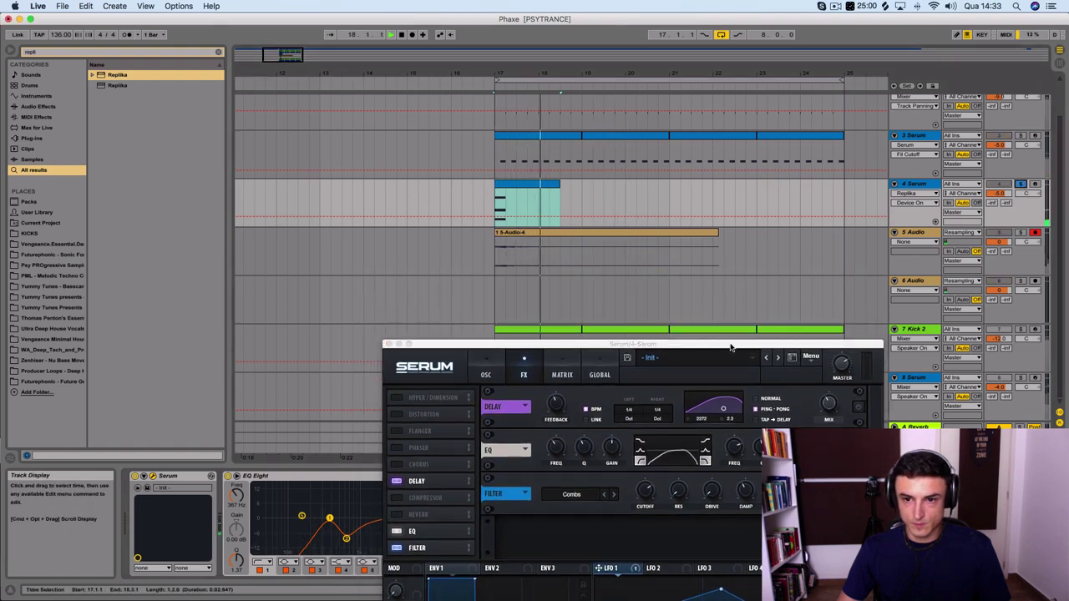
Step: Lengthen the release of Serum's Env 1 to 1.58 s and set the LFO 1 rate to one bar
{"action": "left_click_drag", "start_coordinate": [457, 344], "coordinate": [409, 151]}
{"action": "left_click_drag", "start_coordinate": [528, 489], "coordinate": [537, 451]}
{"action": "key", "text": "space"}
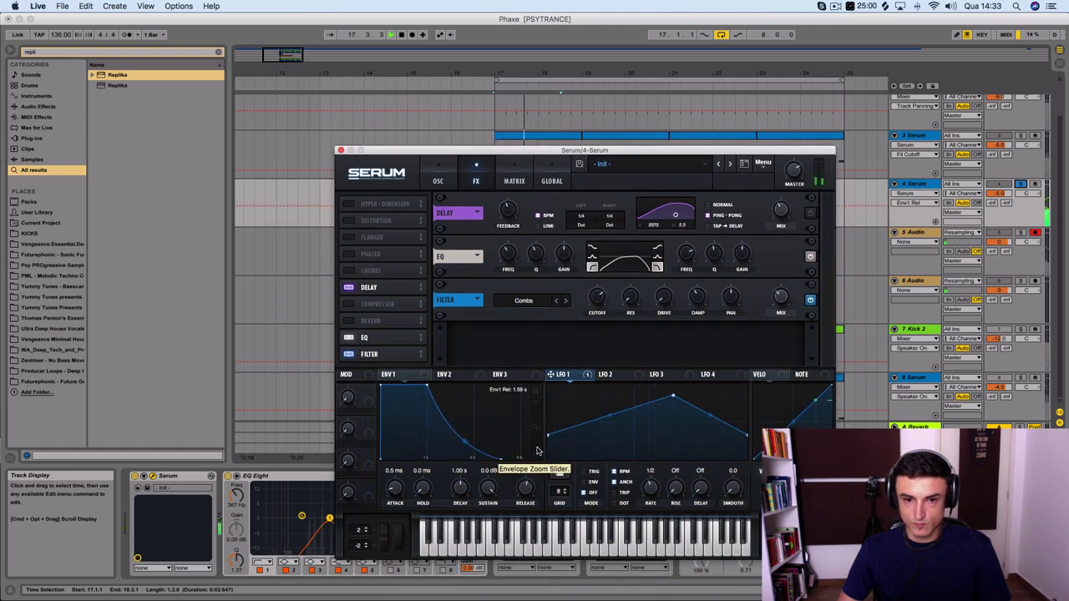
{"action": "left_click", "coordinate": [652, 492]}
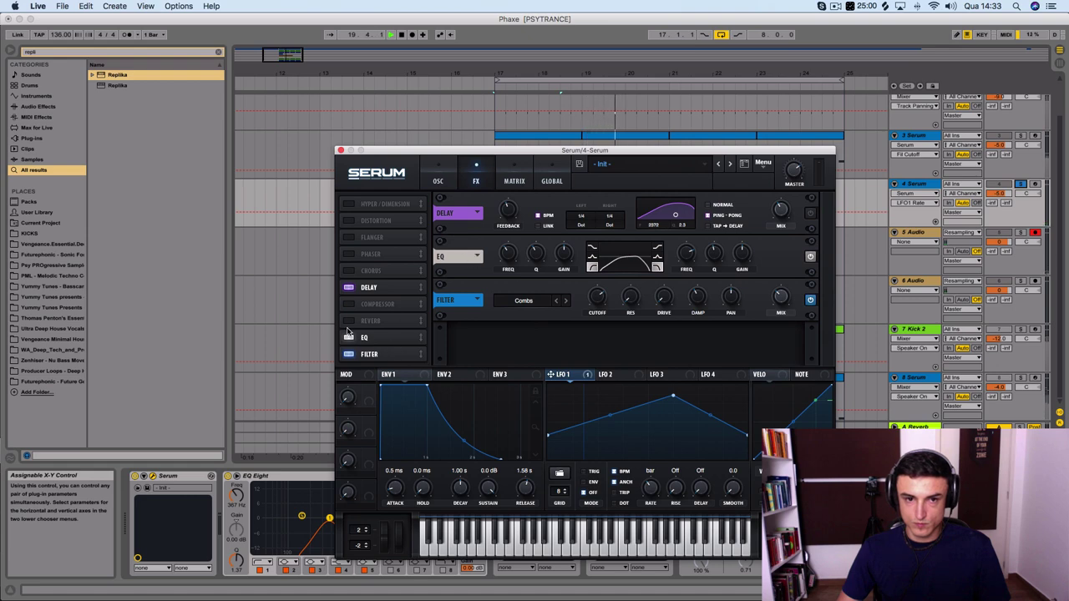
Step: Enable Serum's reverb with a 41% mix and raise its decay and low cut
{"action": "left_click", "coordinate": [349, 322]}
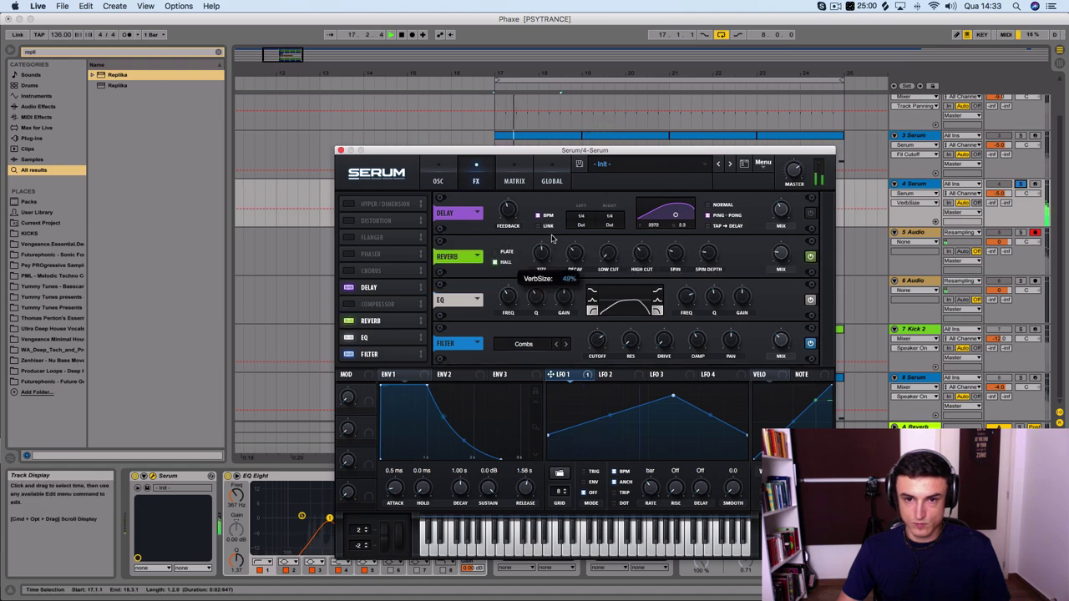
{"action": "left_click", "coordinate": [778, 253]}
{"action": "left_click", "coordinate": [778, 253]}
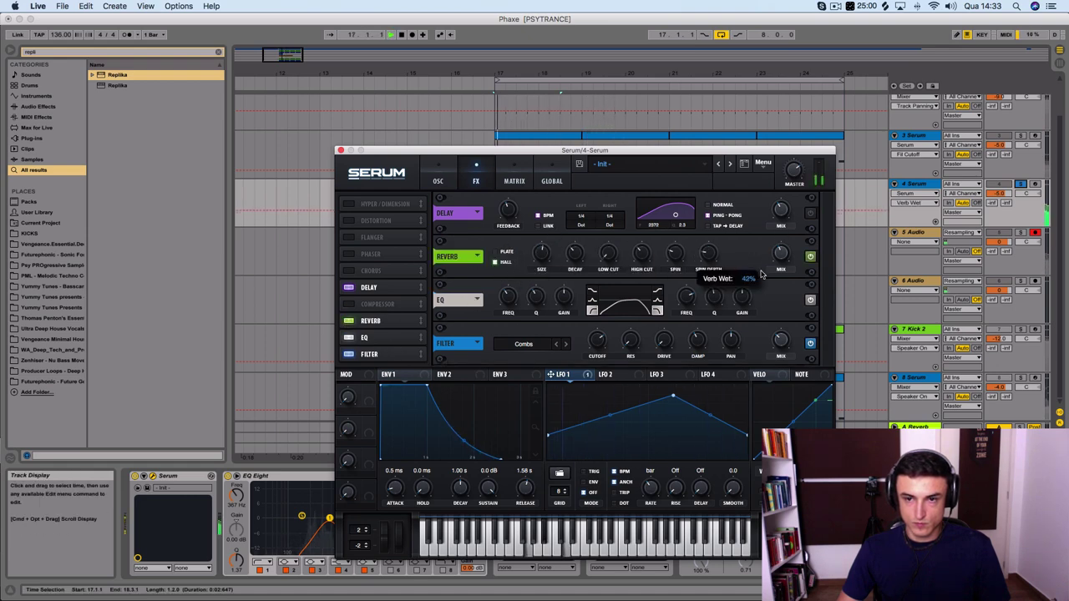
{"action": "mouse_move", "coordinate": [776, 261]}
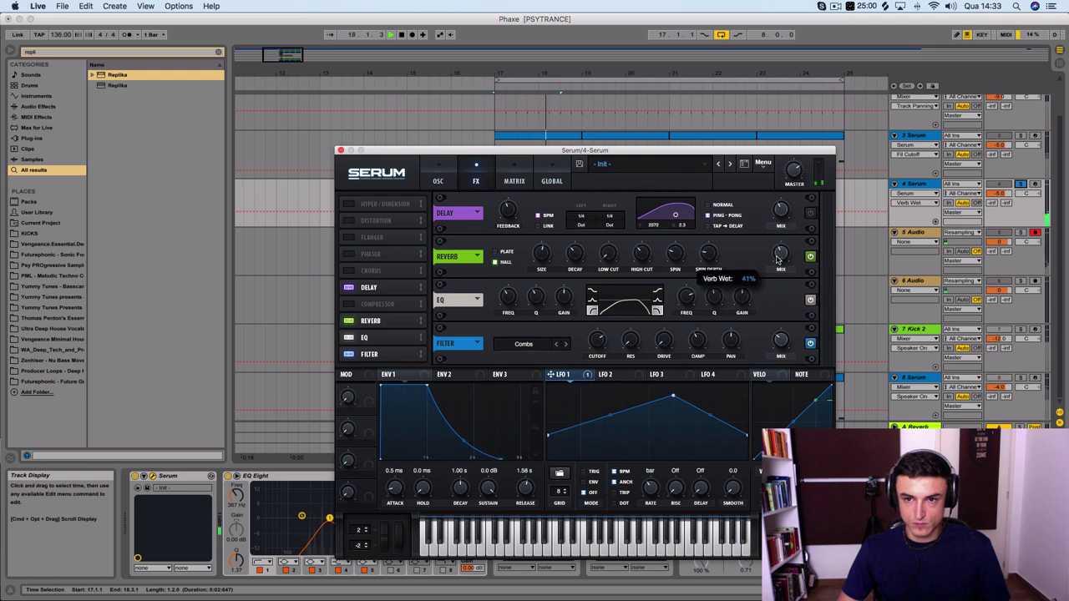
{"action": "left_click", "coordinate": [574, 253]}
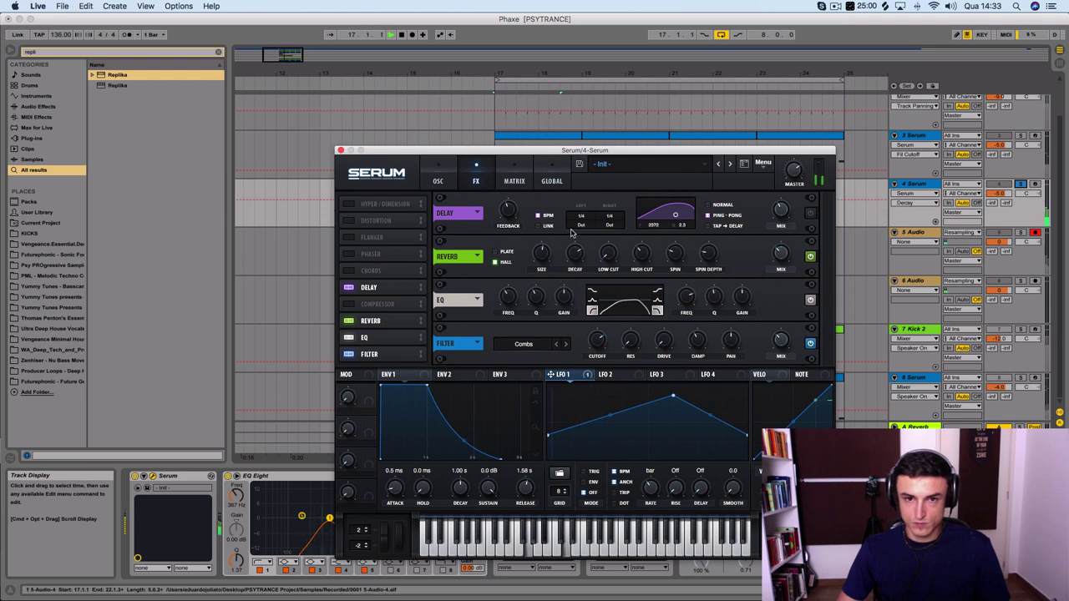
{"action": "left_click", "coordinate": [610, 256]}
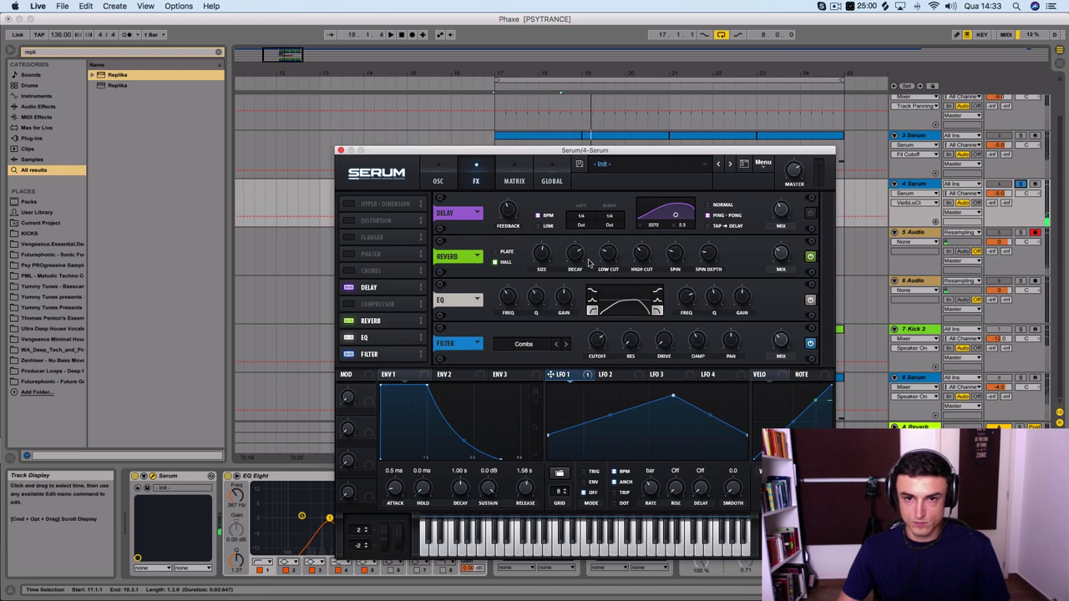
{"action": "left_click", "coordinate": [341, 151]}
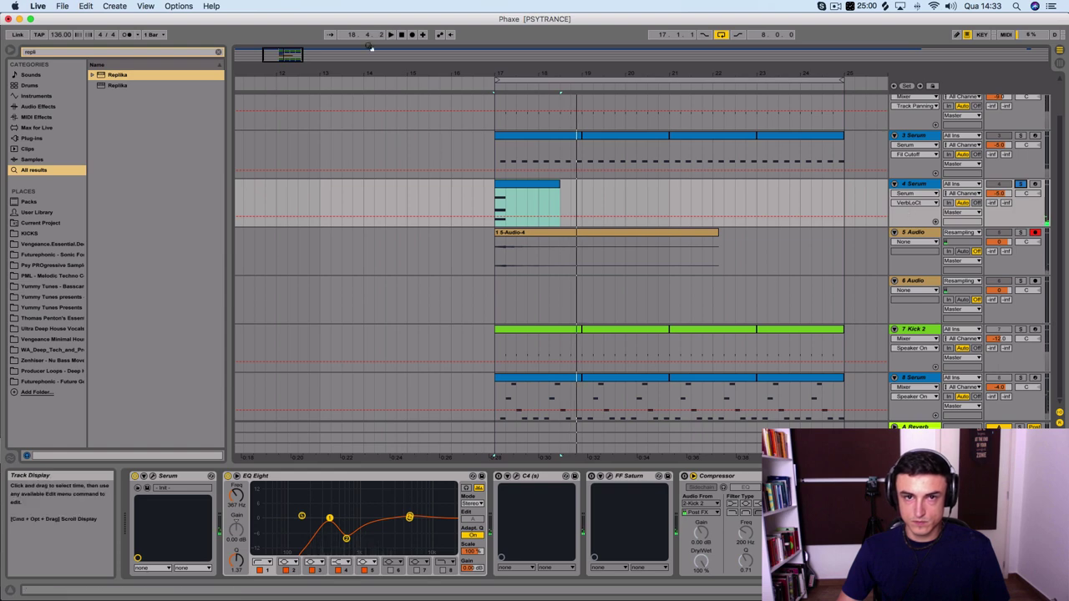
Step: Arm the 6 Audio track for recording and undo the mistaken recording over the 5 Audio clip
{"action": "left_click", "coordinate": [411, 35]}
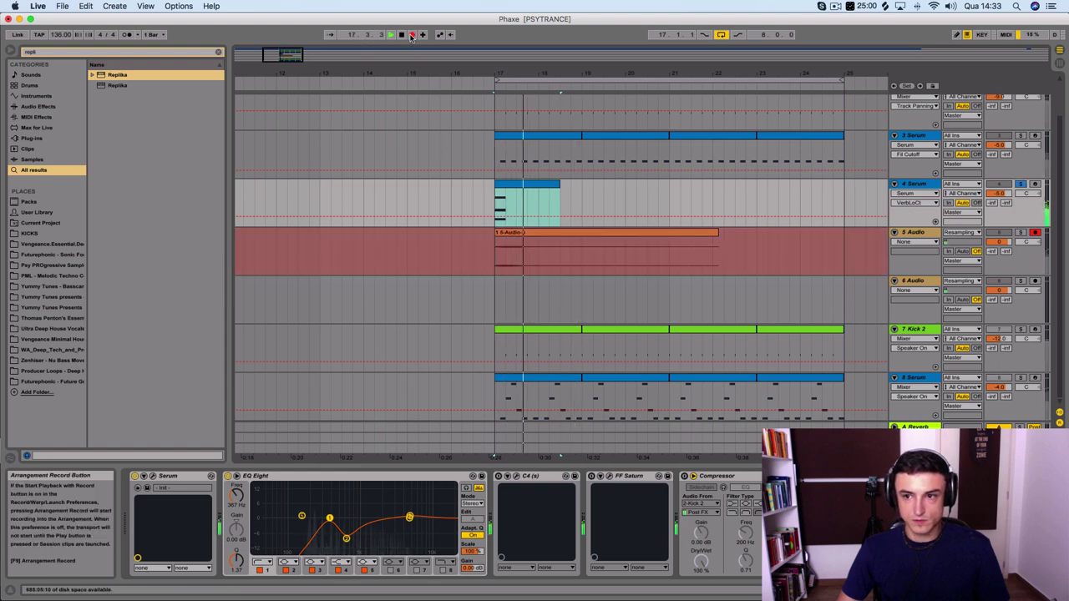
{"action": "key", "text": "space"}
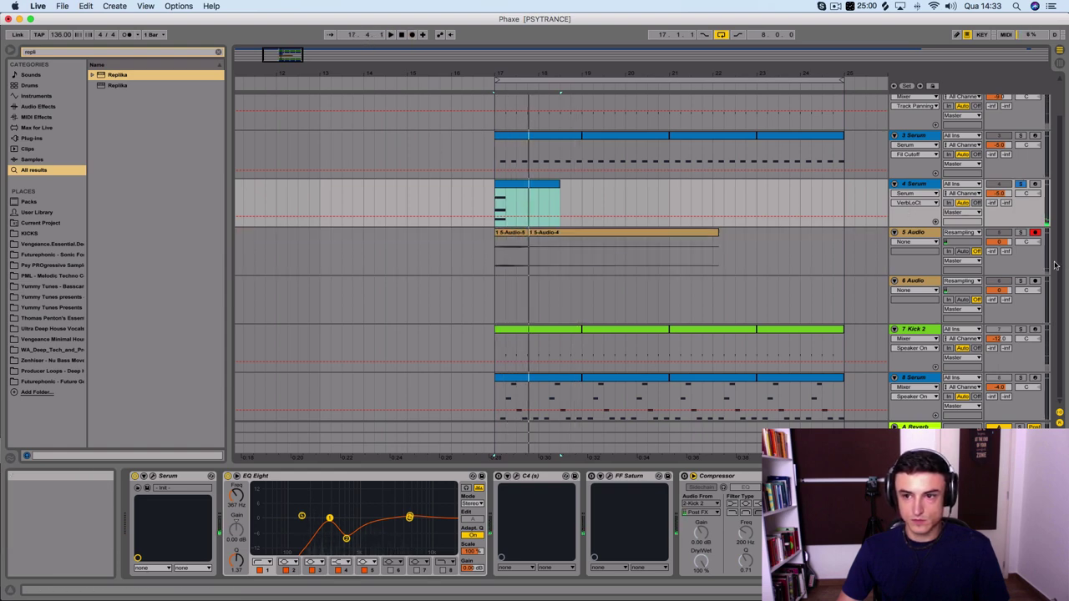
{"action": "left_click", "coordinate": [1036, 281]}
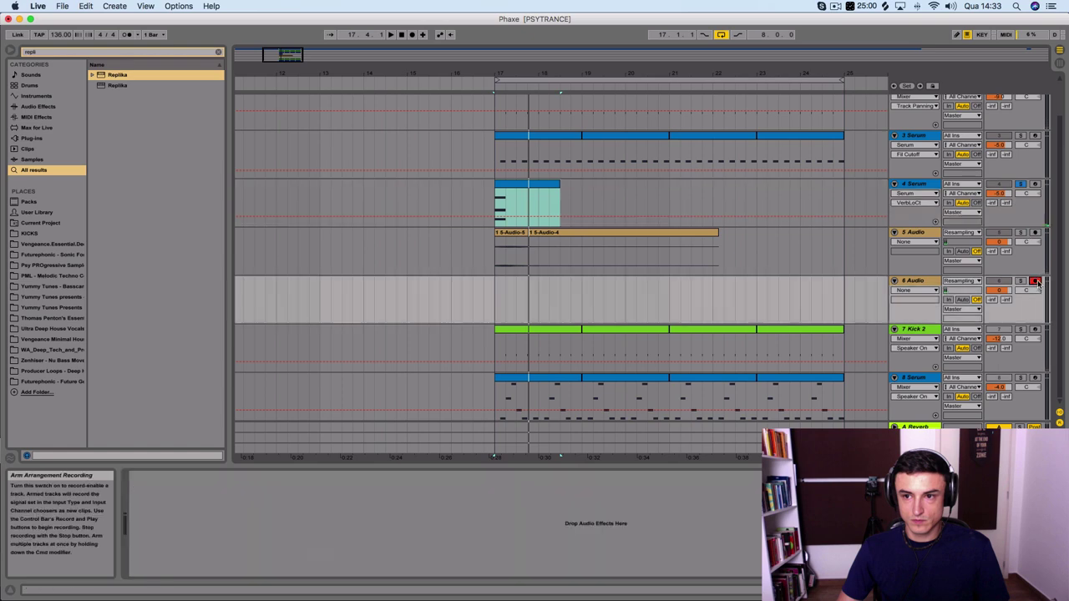
{"action": "left_click", "coordinate": [628, 232]}
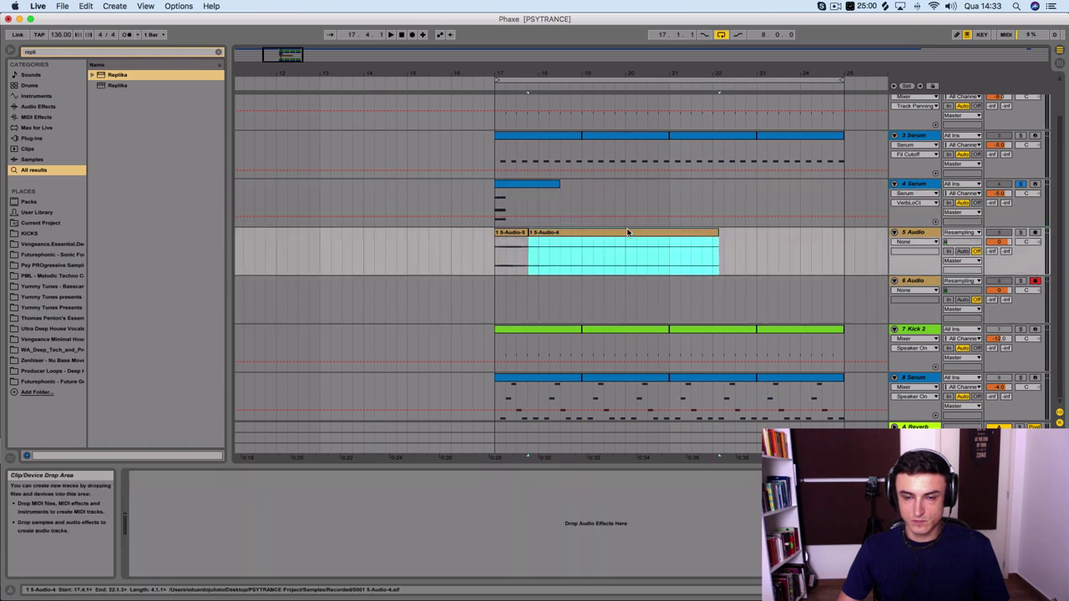
{"action": "key", "text": "Delete"}
{"action": "left_click", "coordinate": [510, 234]}
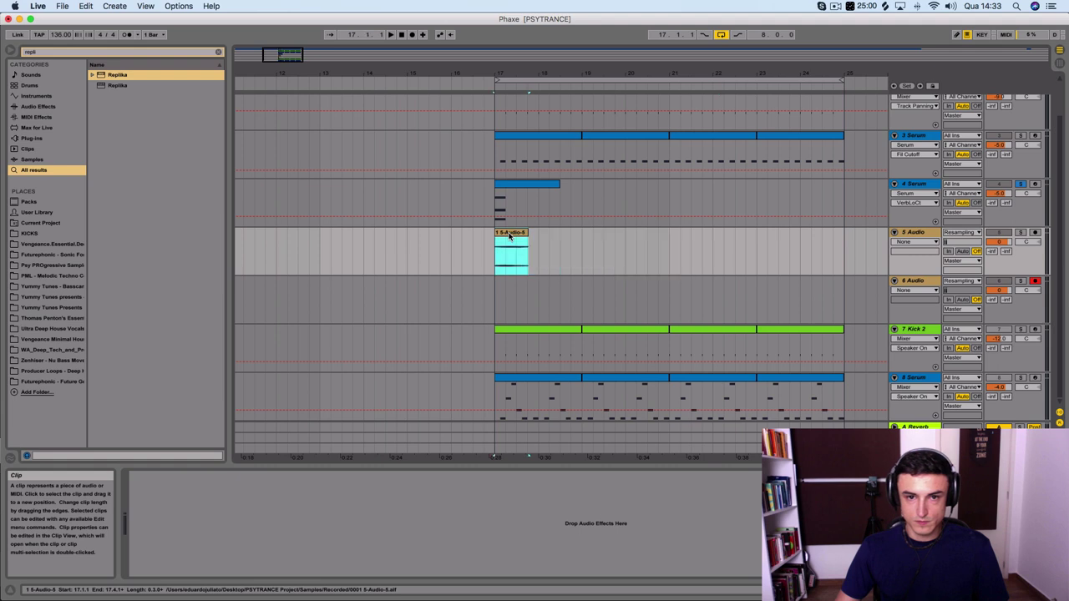
{"action": "key", "text": "super+z"}
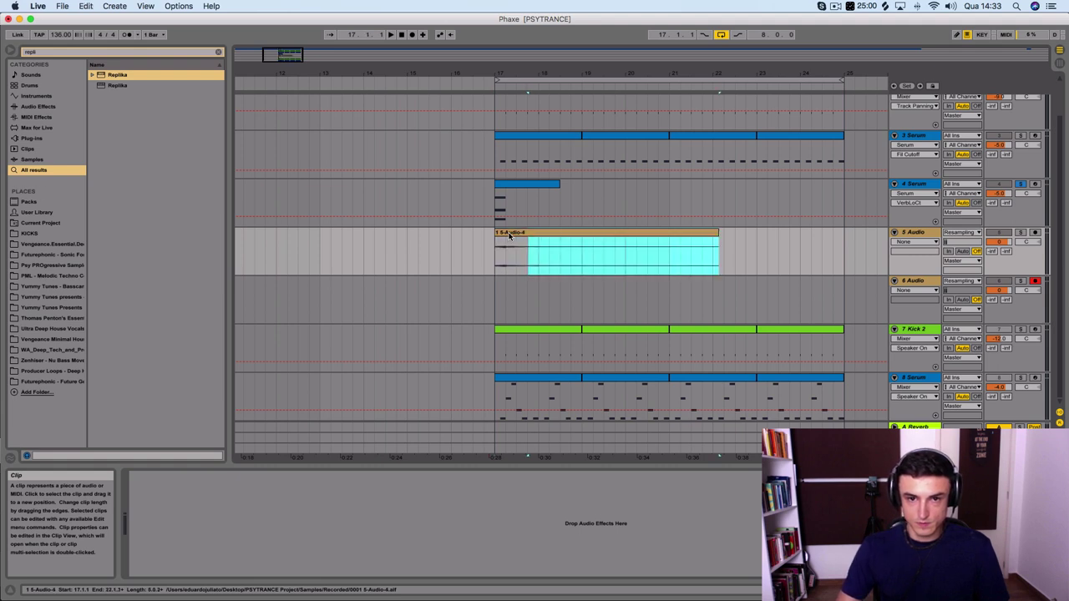
Step: Record the reverberated chord onto the 6 Audio track from bar 17 to bar 21
{"action": "left_click", "coordinate": [768, 309]}
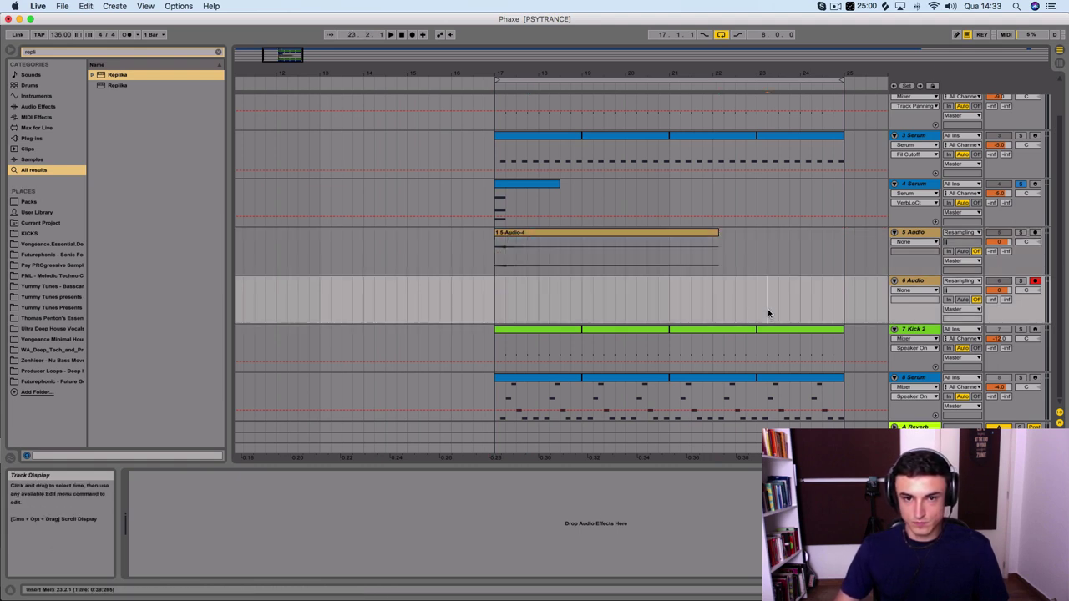
{"action": "key", "text": "space"}
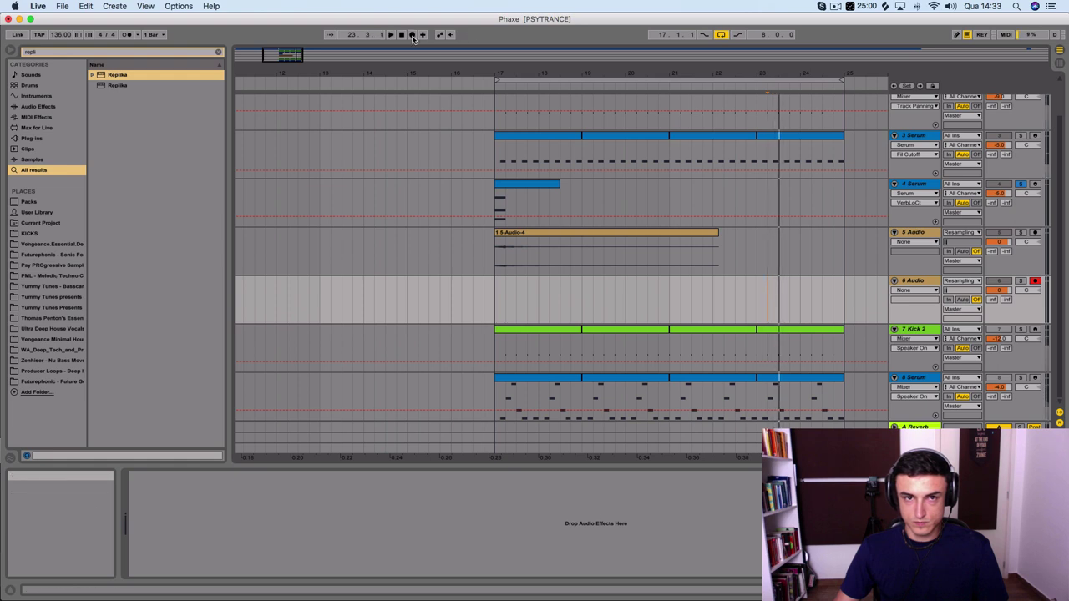
{"action": "left_click", "coordinate": [412, 35]}
{"action": "left_click", "coordinate": [412, 35]}
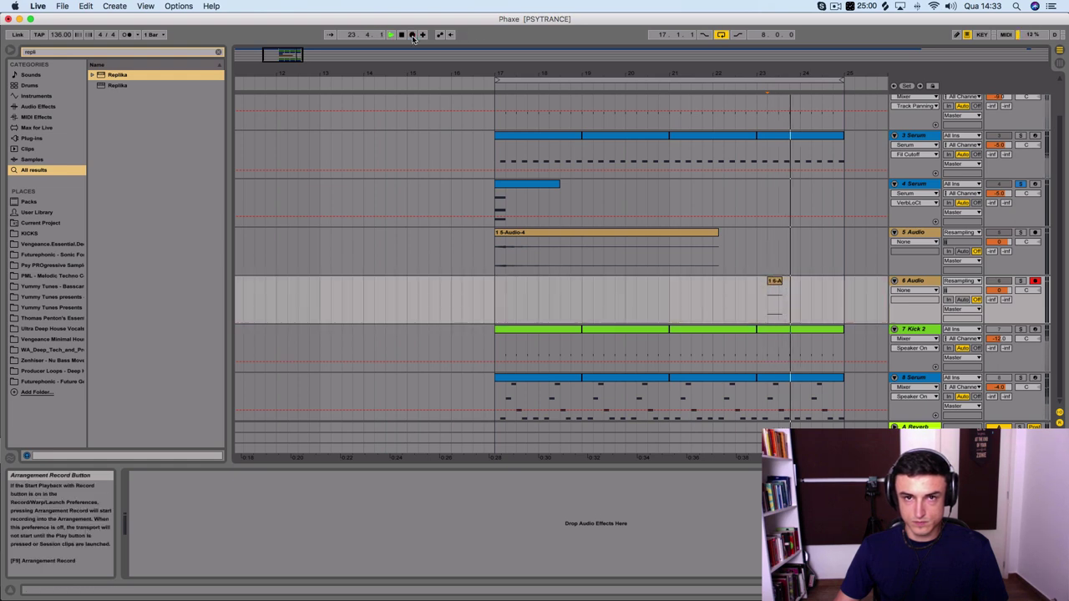
{"action": "left_click", "coordinate": [412, 36]}
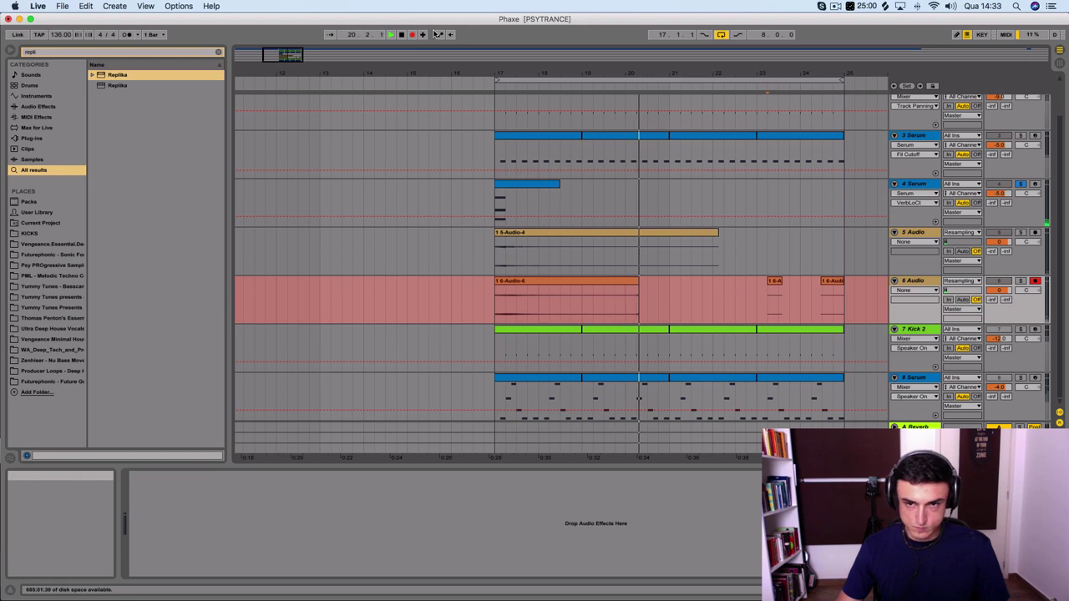
{"action": "key", "text": "space"}
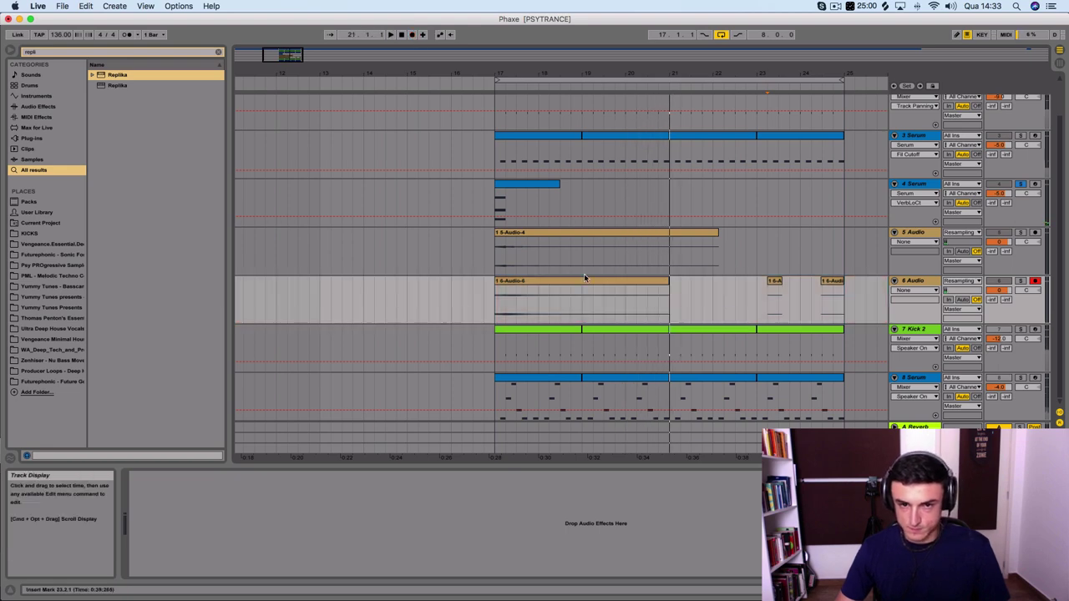
Step: Reverse the new 6 Audio recording and position it from 13.2 to 17.2, leading into the chord
{"action": "left_click", "coordinate": [556, 286]}
{"action": "left_click_drag", "start_coordinate": [556, 287], "coordinate": [410, 293]}
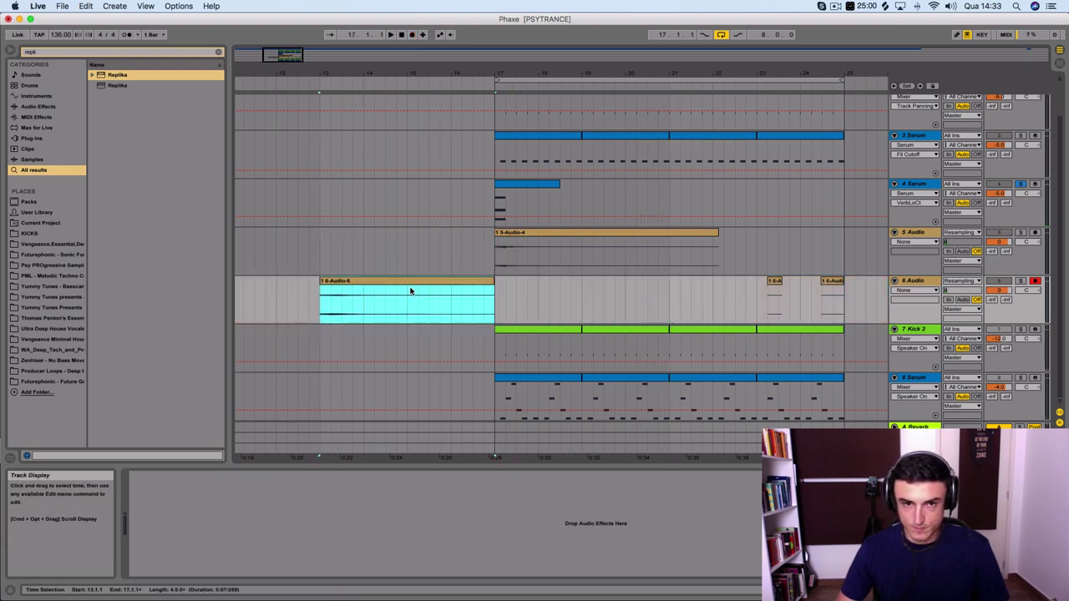
{"action": "double_click", "coordinate": [410, 279]}
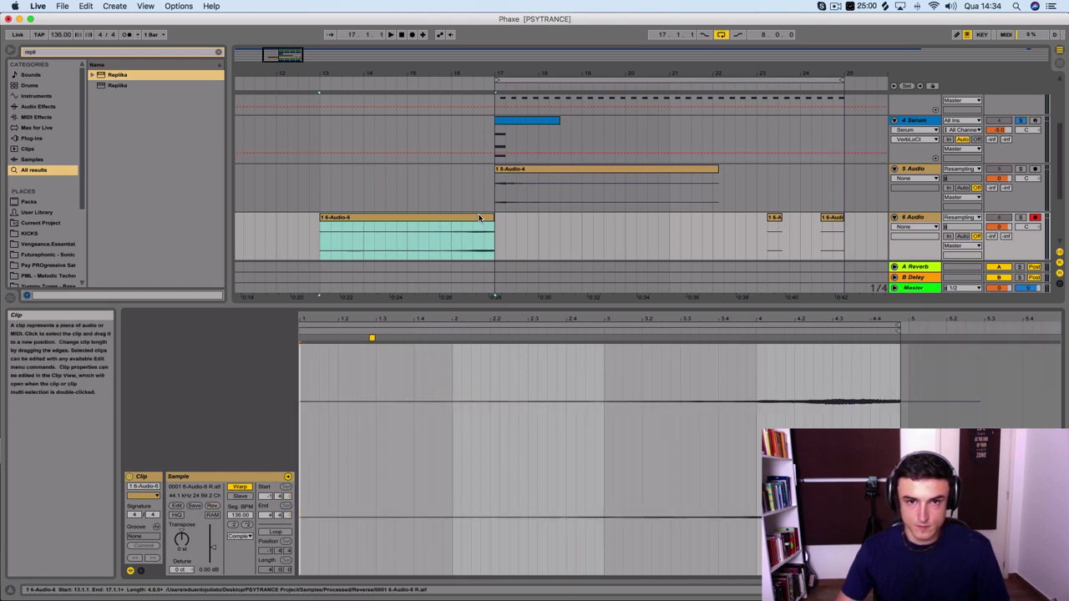
{"action": "left_click_drag", "start_coordinate": [479, 218], "coordinate": [487, 216]}
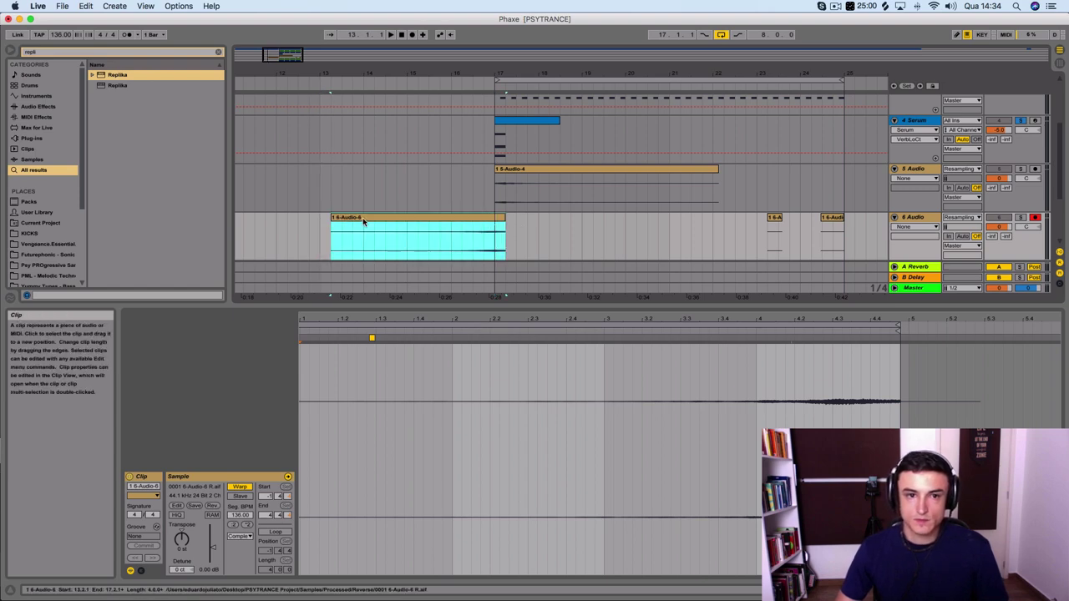
Step: Unsolo the 4 Serum track, mute the 5 Audio track and play the reversed lead-in into bar 17
{"action": "left_click", "coordinate": [1021, 120]}
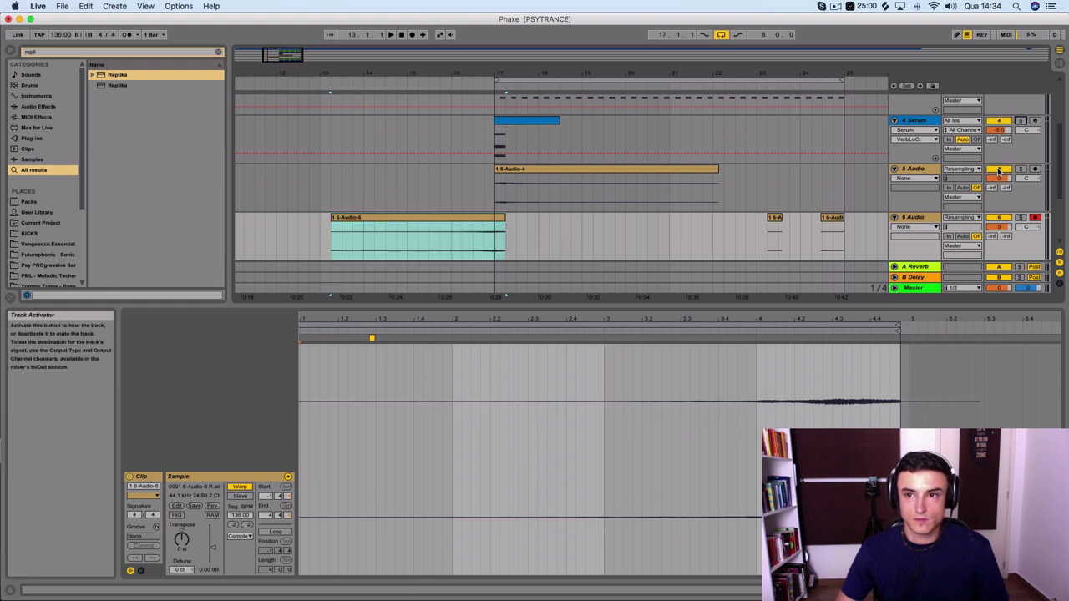
{"action": "left_click", "coordinate": [999, 169]}
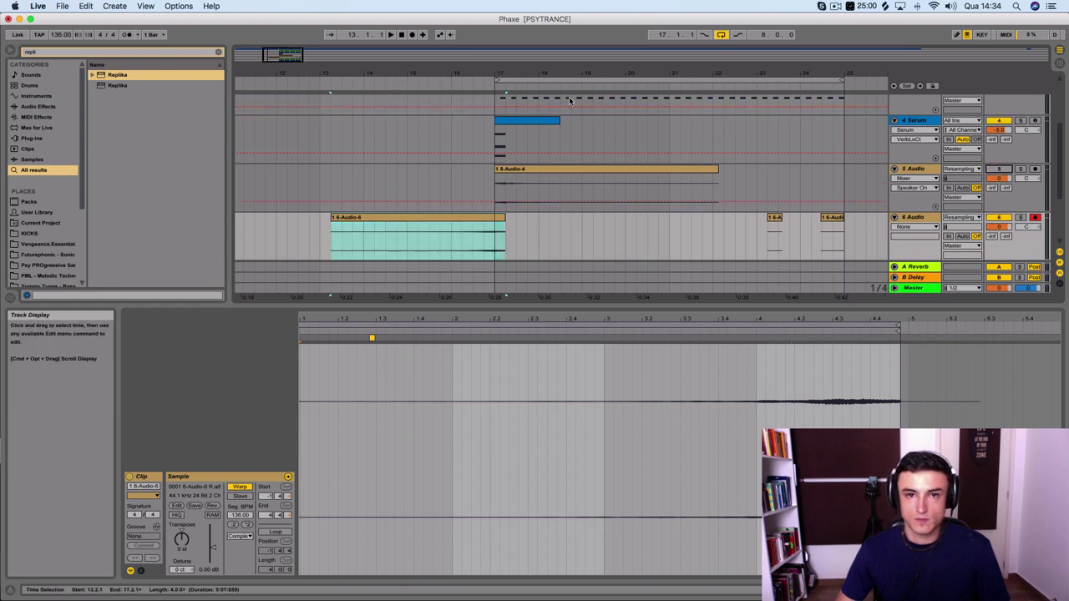
{"action": "left_click", "coordinate": [415, 80]}
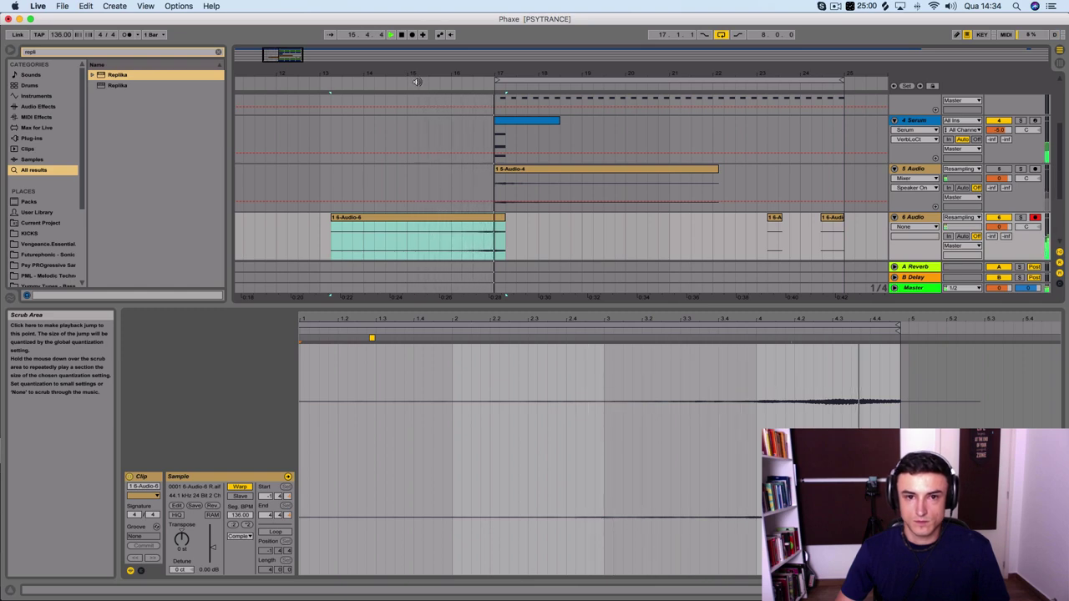
Step: Open the notes of the 4 Serum clip and raise the chord's highest note one semitone to D#3
{"action": "left_click", "coordinate": [524, 121]}
{"action": "key", "text": "space"}
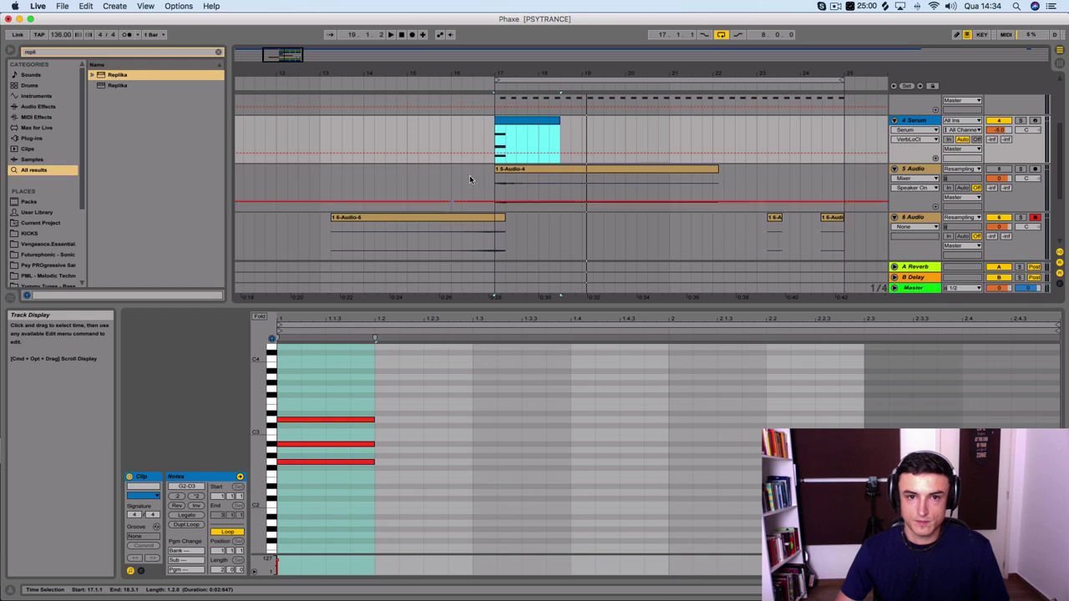
{"action": "left_click", "coordinate": [299, 433]}
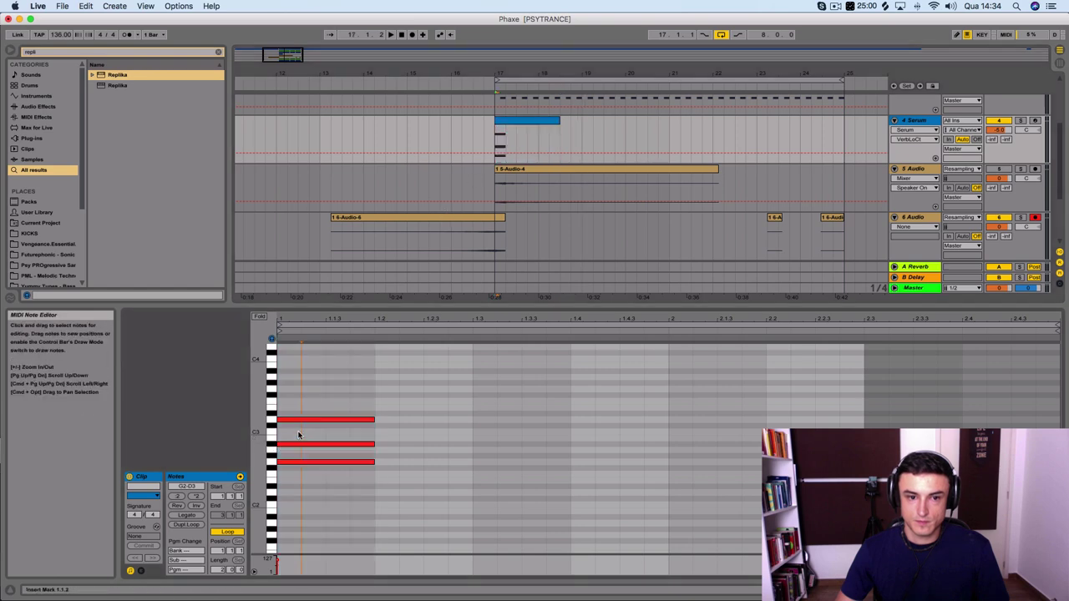
{"action": "left_click", "coordinate": [297, 420]}
{"action": "key", "text": "Up"}
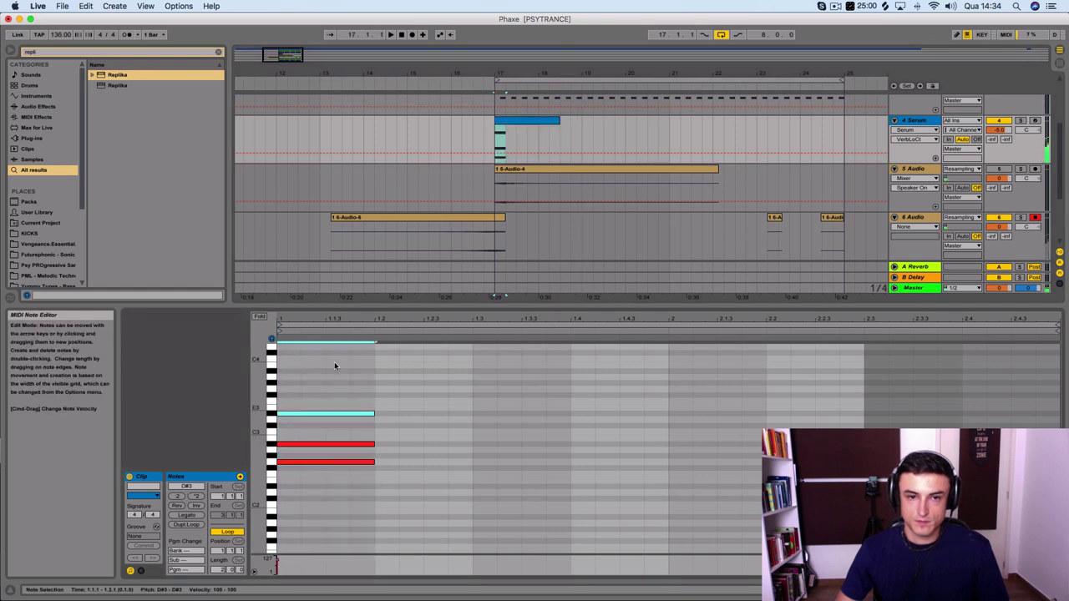
Step: Move the old reversed clip earlier, then solo the 4 Serum track and re-record its chord onto 6 Audio from bar 17 to about bar 21
{"action": "left_click_drag", "start_coordinate": [433, 217], "coordinate": [373, 226]}
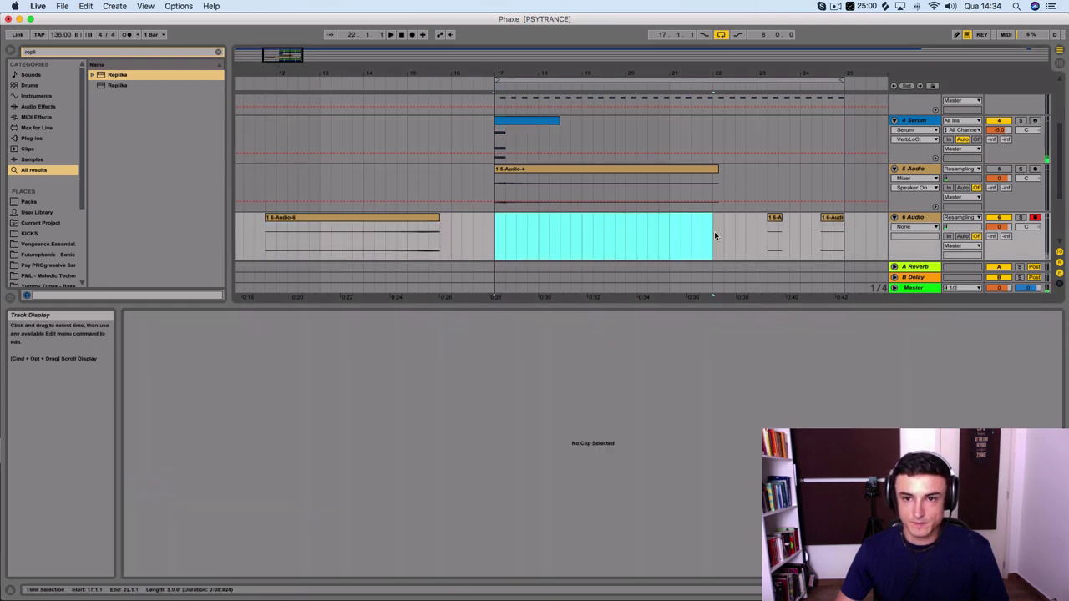
{"action": "left_click", "coordinate": [550, 124]}
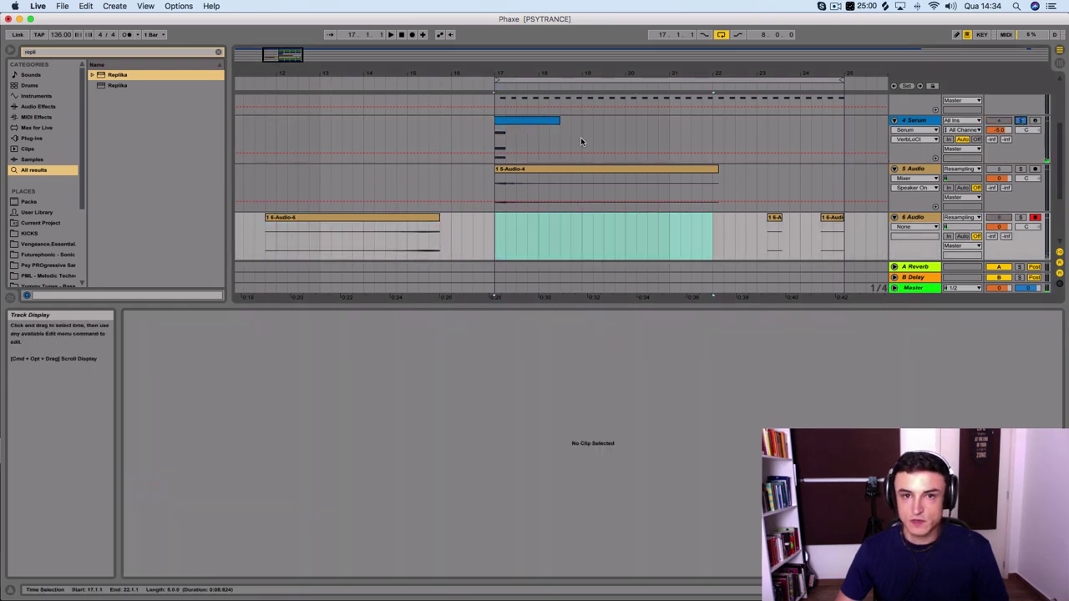
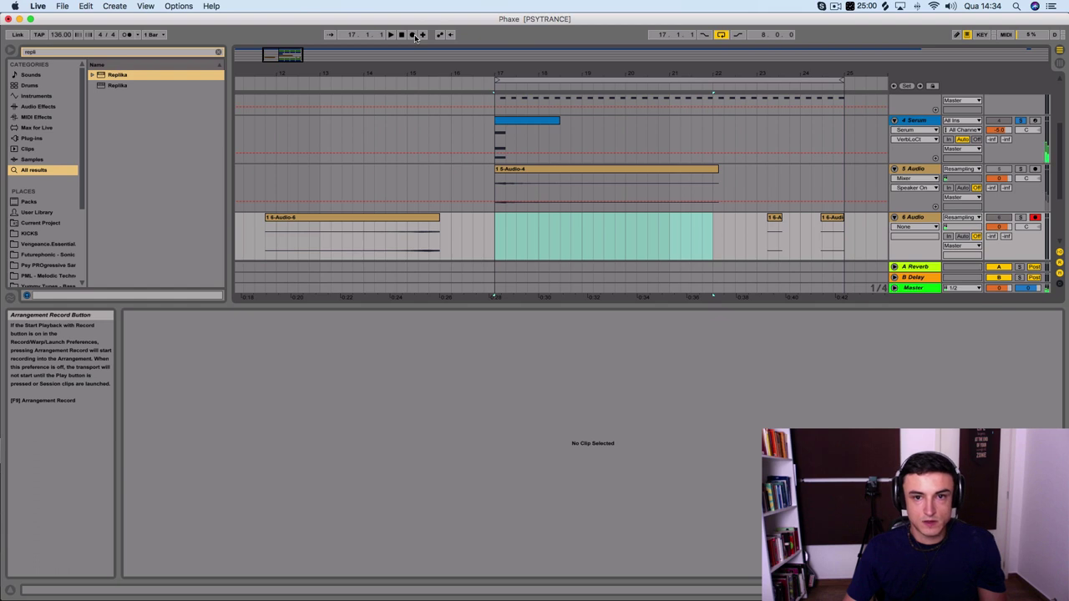
{"action": "key", "text": "F9"}
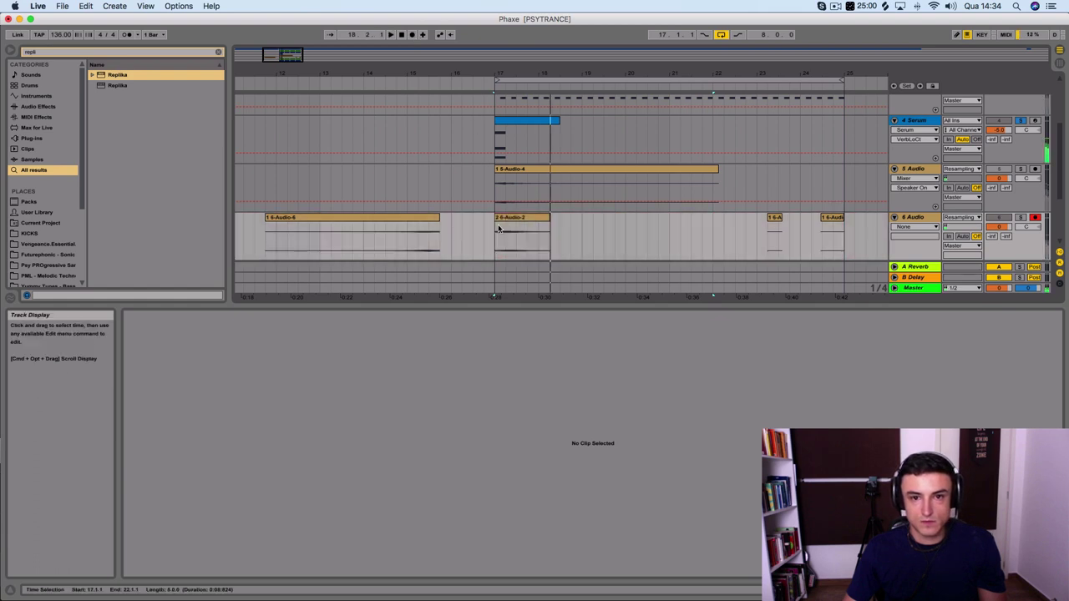
{"action": "left_click", "coordinate": [411, 35]}
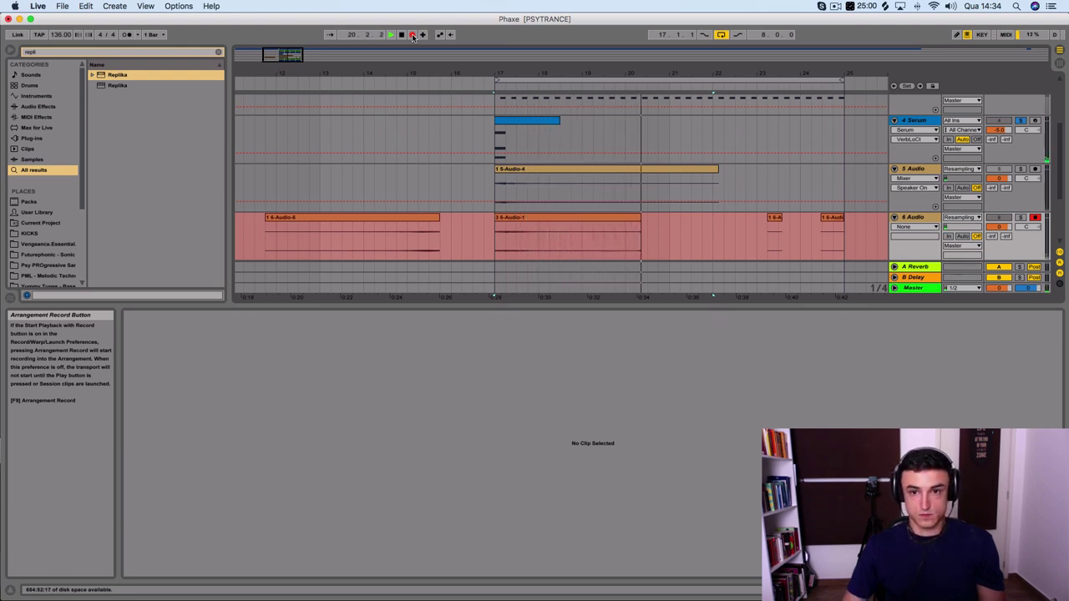
{"action": "key", "text": "space"}
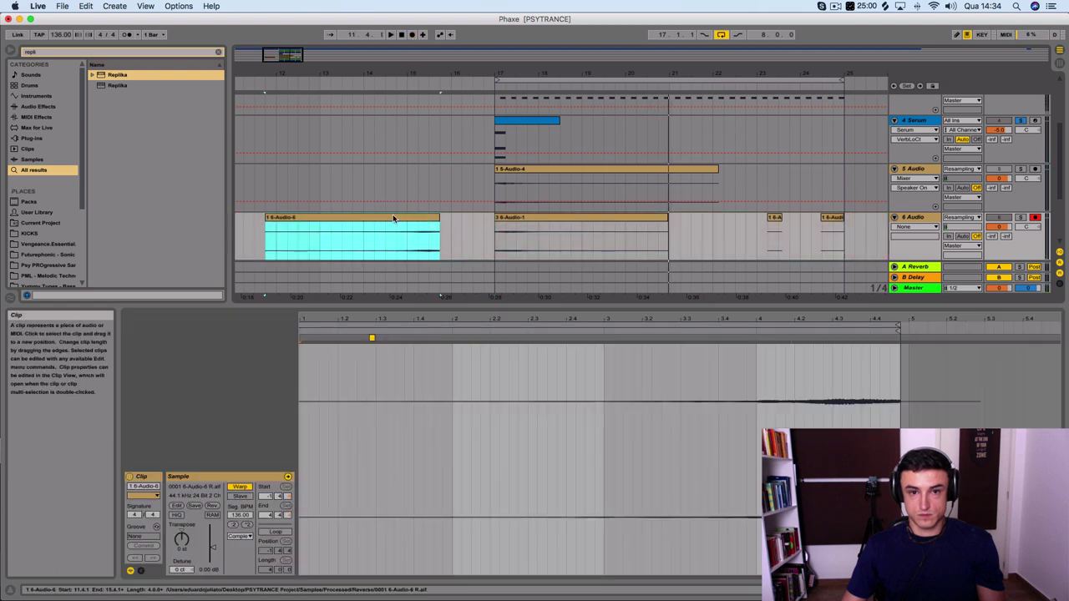
Step: Replace the old reversed clip on 6 Audio with the new recording, moved to start at 13.2.1 and reversed
{"action": "left_click", "coordinate": [394, 219]}
{"action": "key", "text": "Delete"}
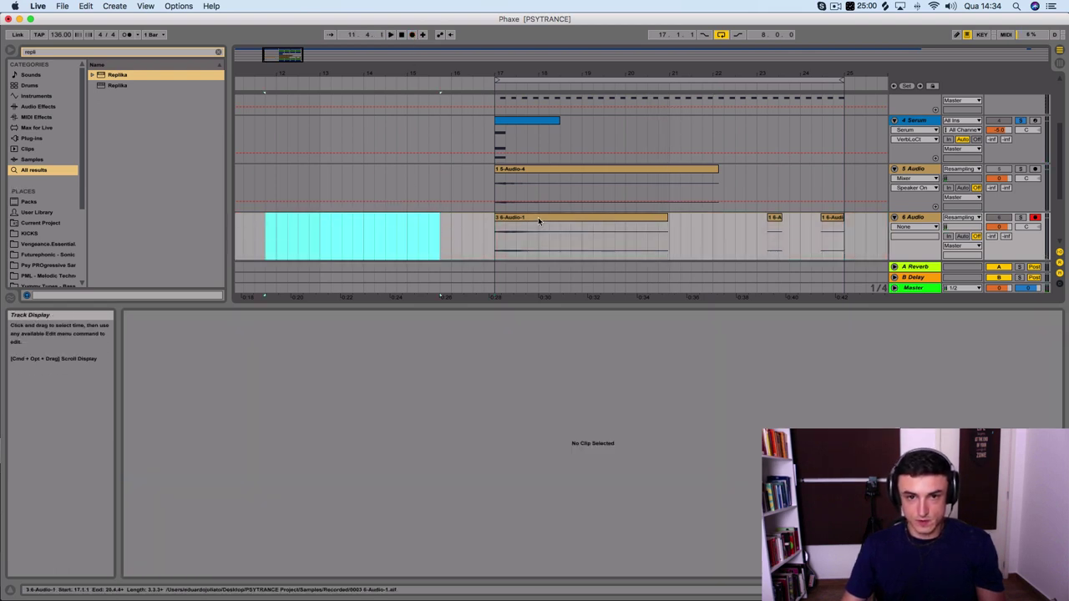
{"action": "left_click_drag", "start_coordinate": [538, 220], "coordinate": [372, 224]}
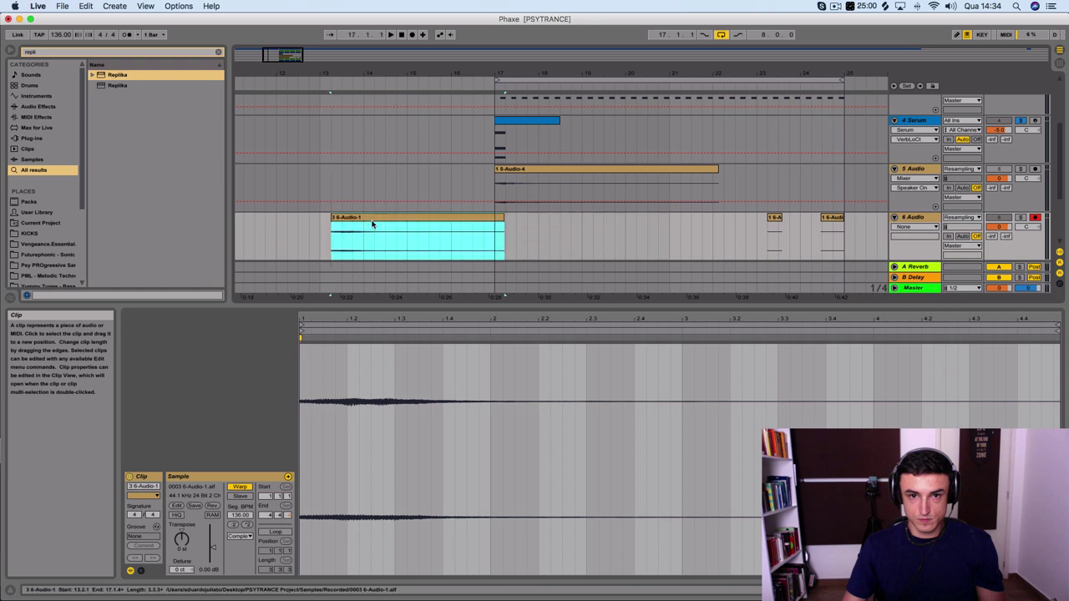
{"action": "left_click", "coordinate": [212, 506]}
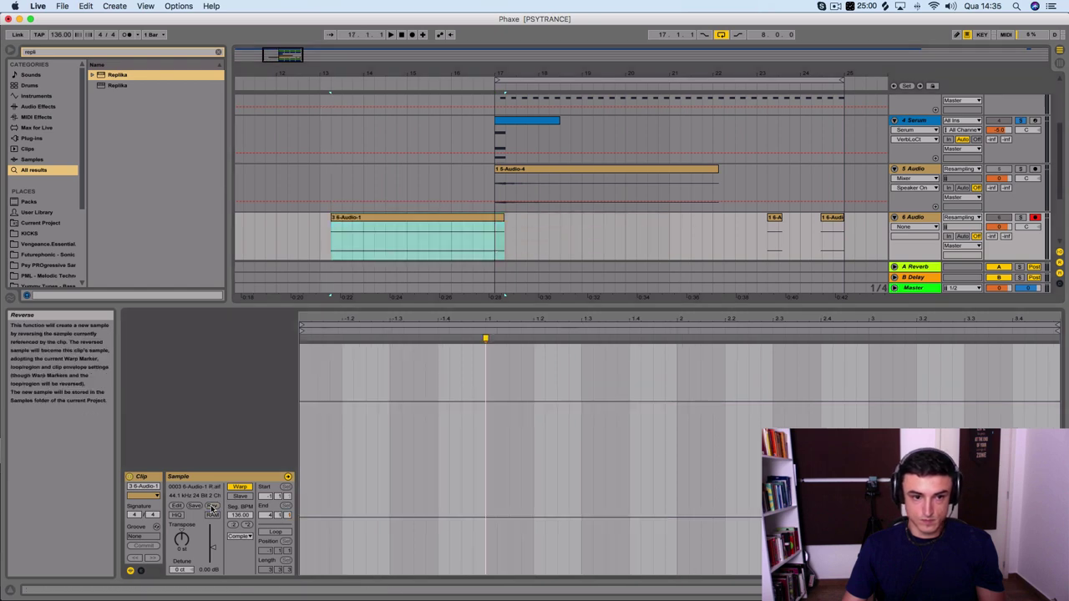
Step: Solo the 5 Audio and 6 Audio tracks along with 4 Serum and play the reversed lead-in into bar 17
{"action": "left_click", "coordinate": [1022, 170]}
{"action": "left_click", "coordinate": [1021, 218]}
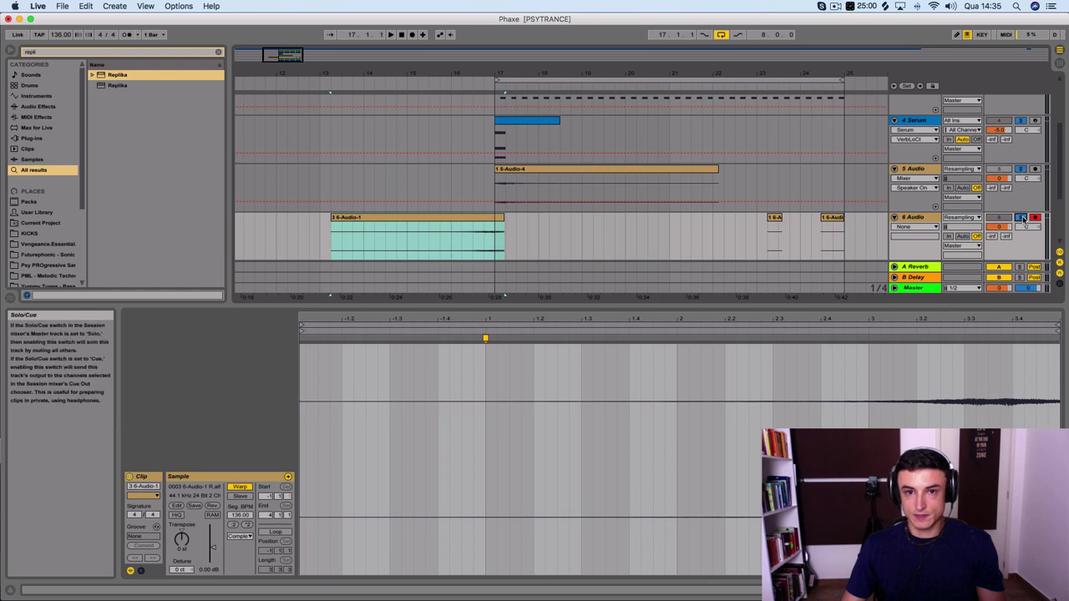
{"action": "key", "text": "space"}
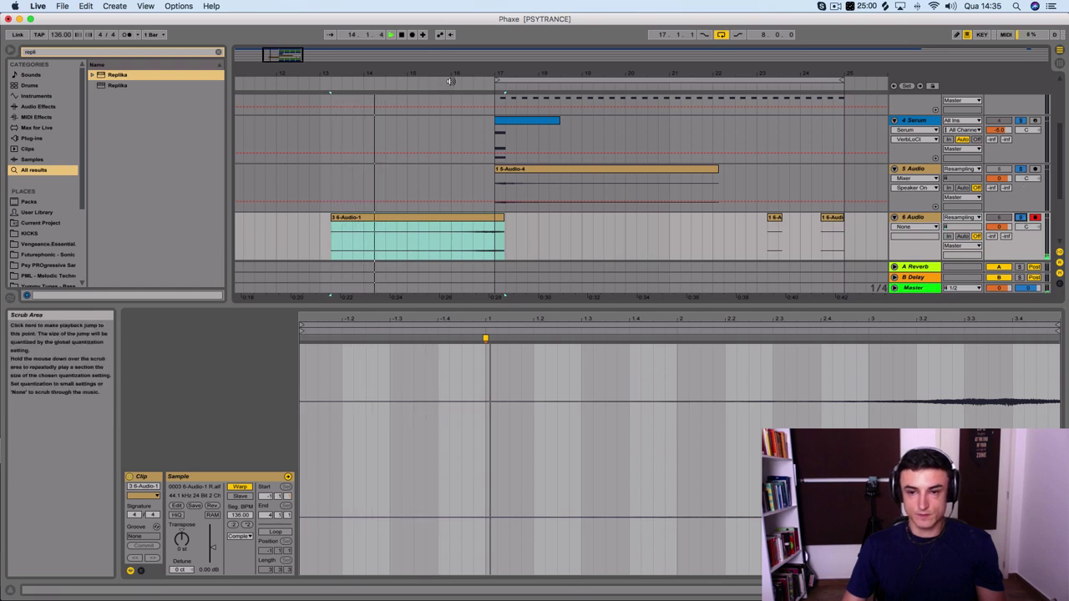
{"action": "key", "text": "XF86AudioRaiseVolume"}
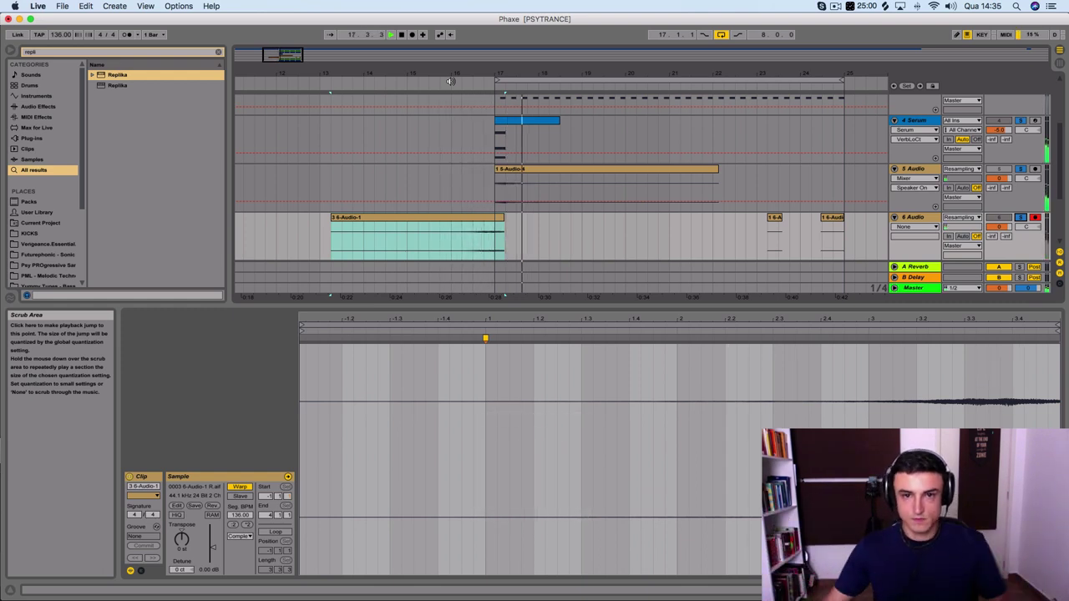
Step: Shift the reversed clip on 6 Audio to start at 13.1.2, ending just past bar 17, and play the transition
{"action": "left_click", "coordinate": [491, 218]}
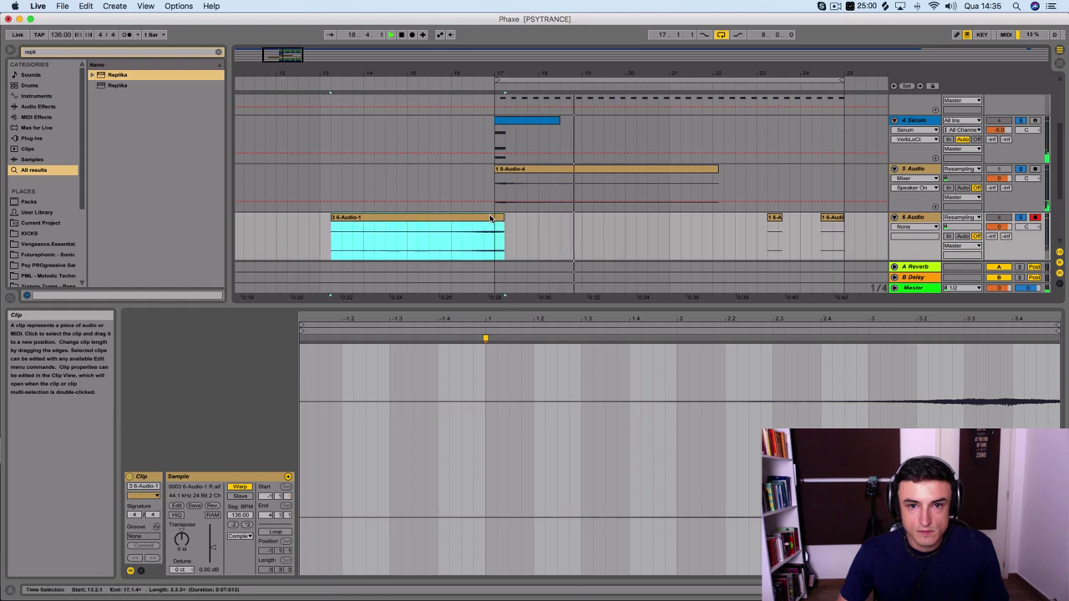
{"action": "left_click_drag", "start_coordinate": [491, 218], "coordinate": [481, 218]}
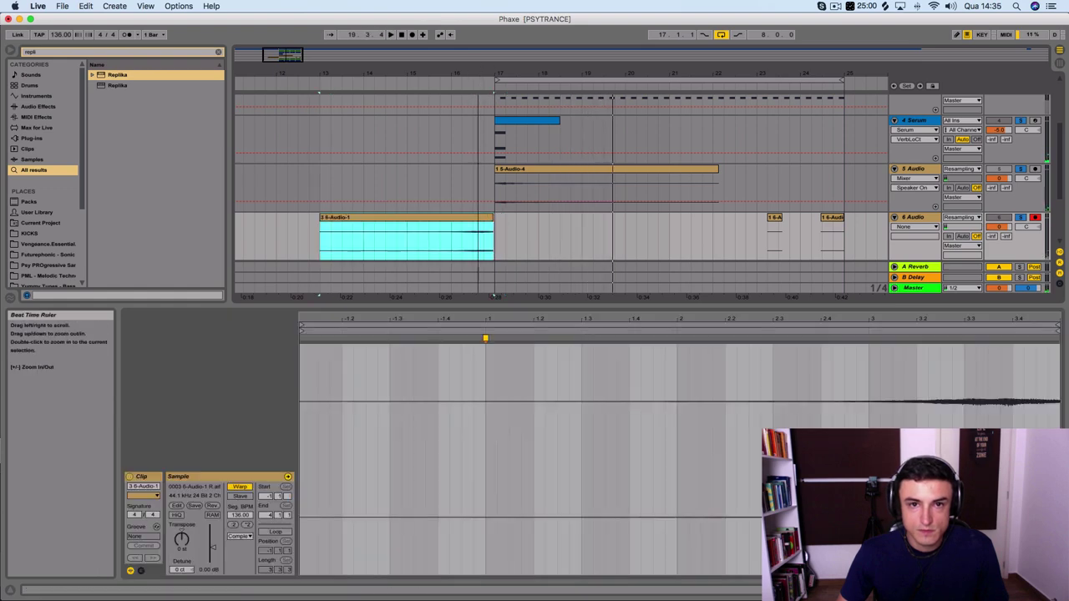
{"action": "left_click_drag", "start_coordinate": [494, 297], "coordinate": [494, 334]}
{"action": "left_click_drag", "start_coordinate": [508, 222], "coordinate": [524, 224]}
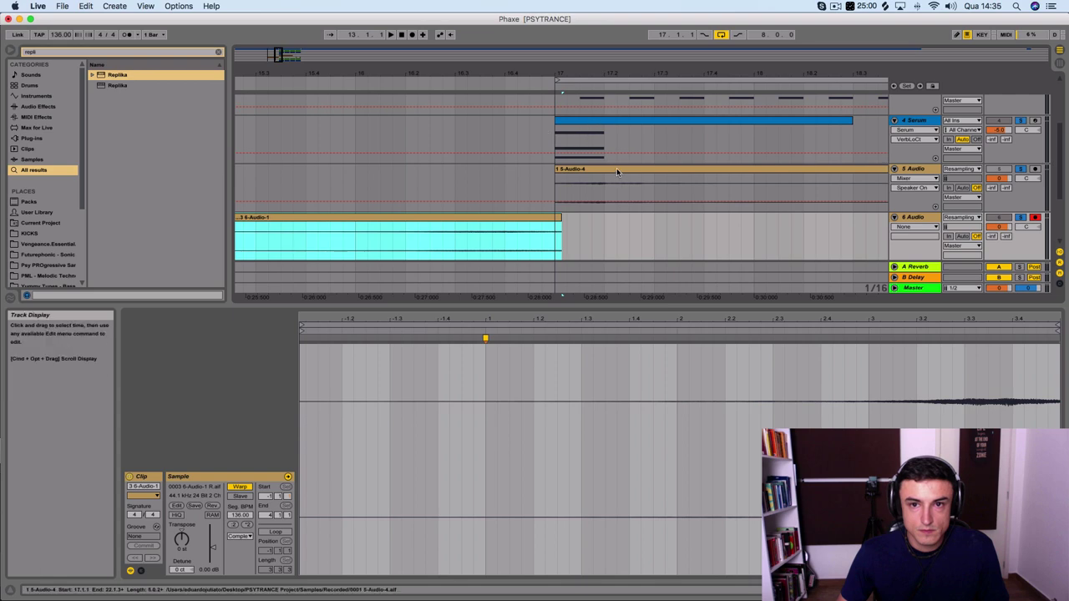
{"action": "left_click", "coordinate": [419, 84]}
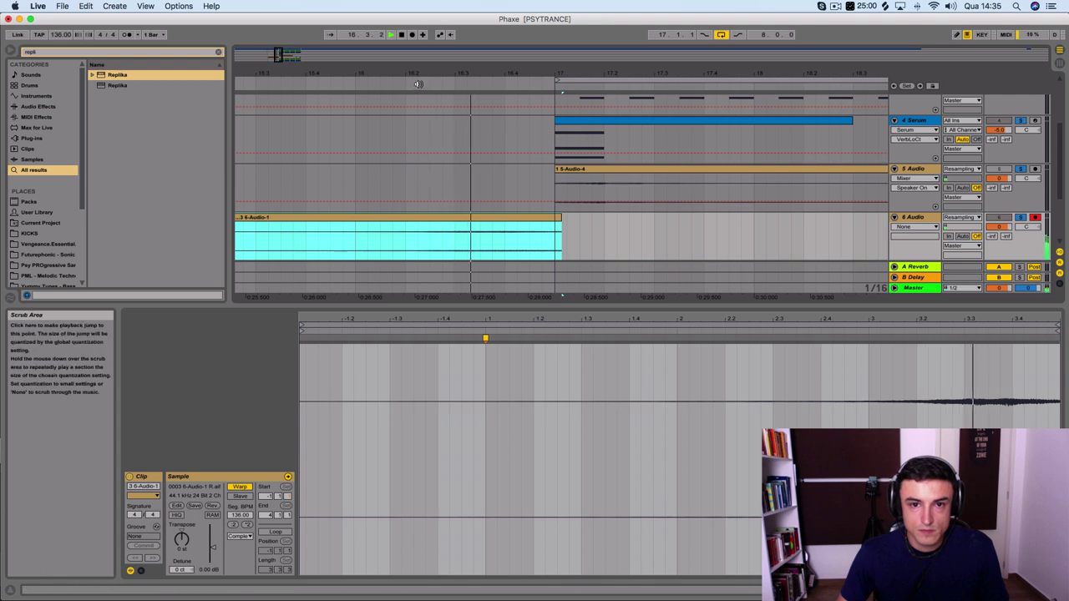
Step: Shorten all chord notes in the 4 Serum clip so they end at 1.1.3
{"action": "left_click", "coordinate": [566, 122]}
{"action": "left_click", "coordinate": [377, 484]}
{"action": "key", "text": "super+a"}
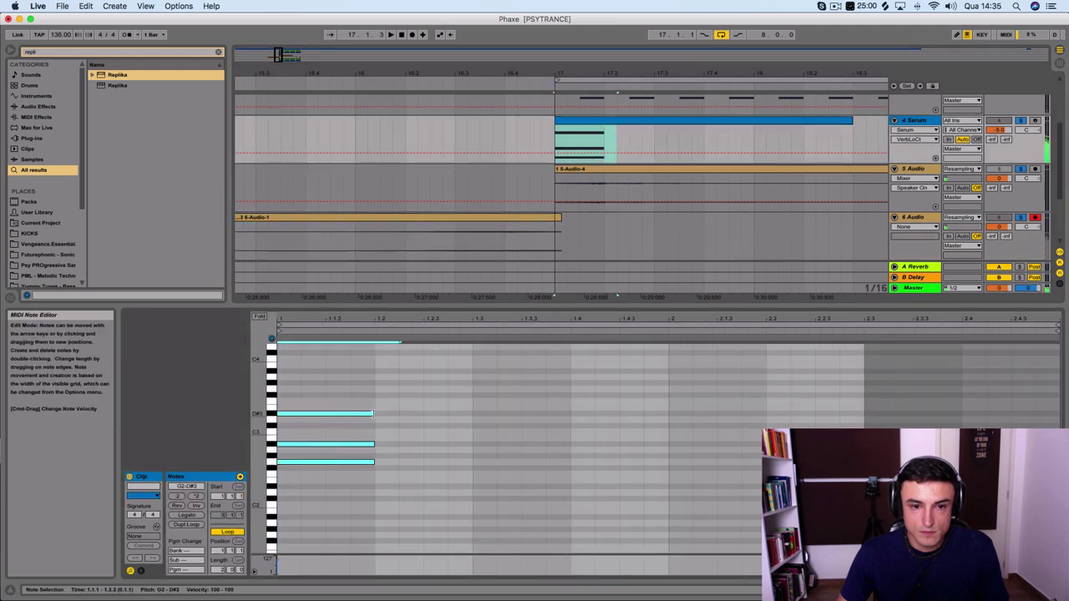
{"action": "left_click_drag", "start_coordinate": [360, 414], "coordinate": [313, 413]}
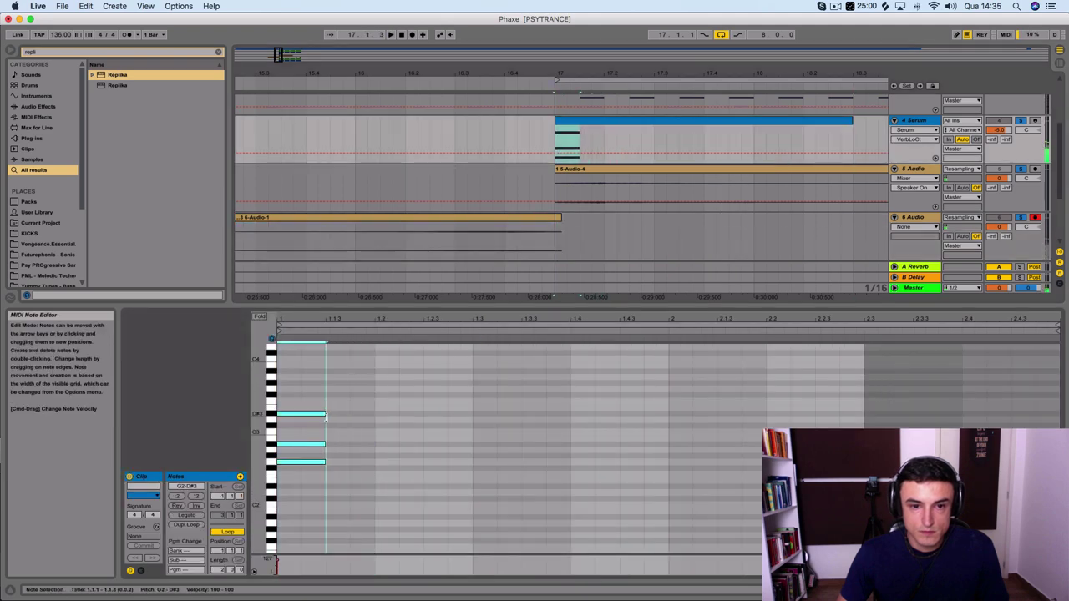
Step: Switch on the Replika device in the 4 Serum device chain and play the lead-in into the shortened chord
{"action": "left_click", "coordinate": [588, 126]}
{"action": "key", "text": "shift+Tab"}
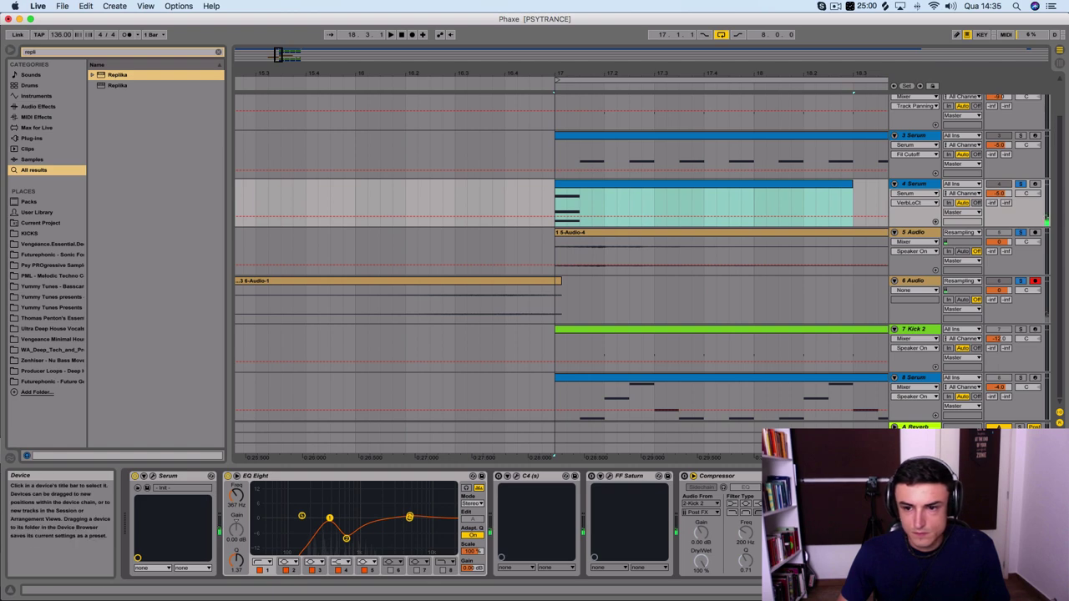
{"action": "scroll", "coordinate": [442, 524], "scroll_direction": "right", "scroll_amount": 5}
{"action": "key", "text": "space"}
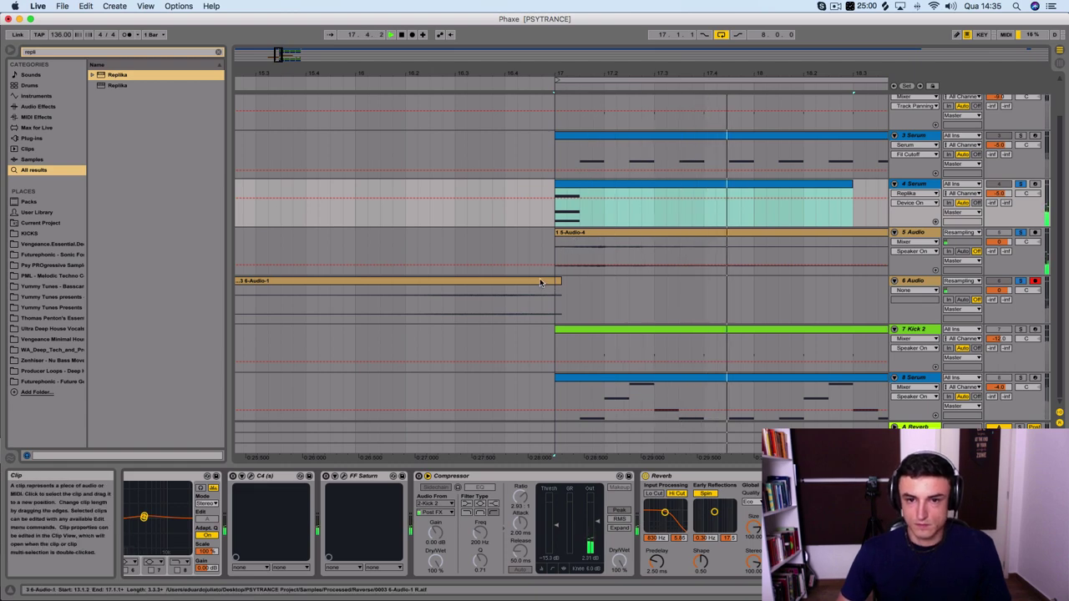
{"action": "left_click", "coordinate": [419, 86]}
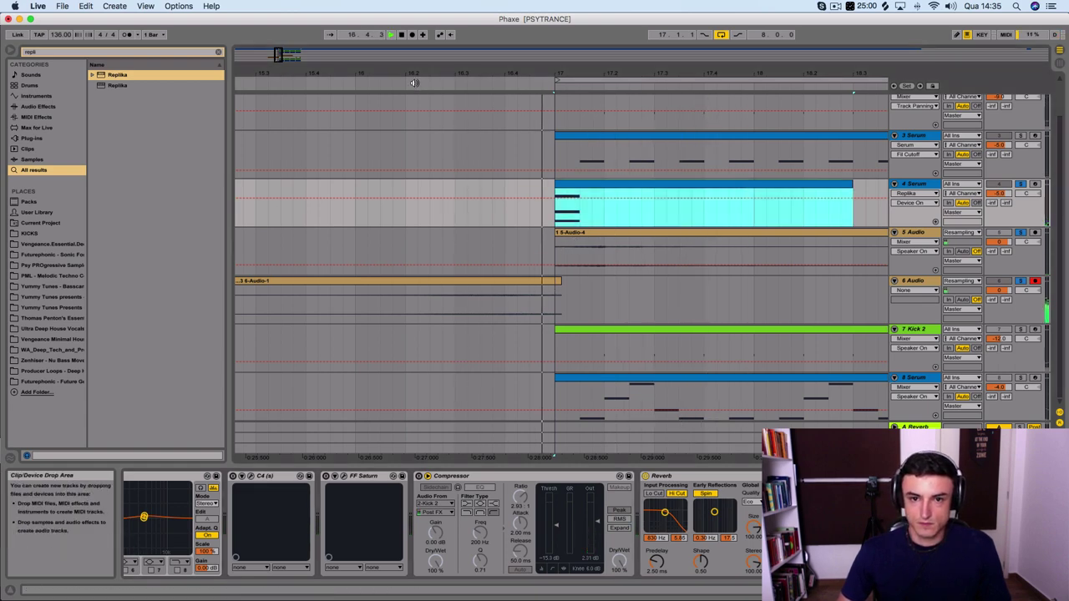
{"action": "key", "text": "space"}
Step: Unsolo all the soloed tracks and play the lead-in and chord in the full mix
{"action": "left_click", "coordinate": [1019, 232]}
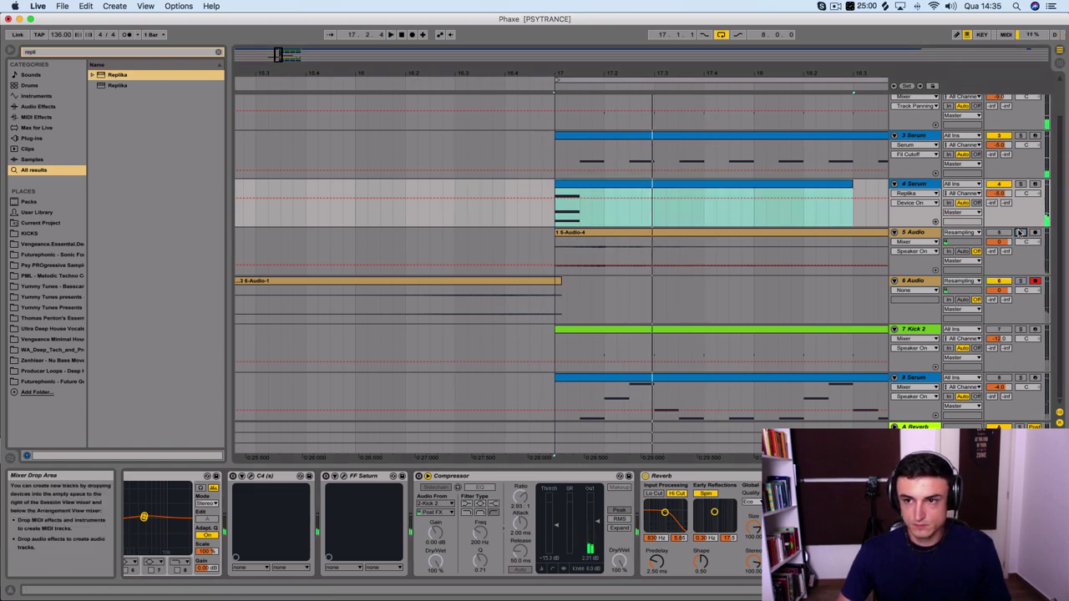
{"action": "key", "text": "space"}
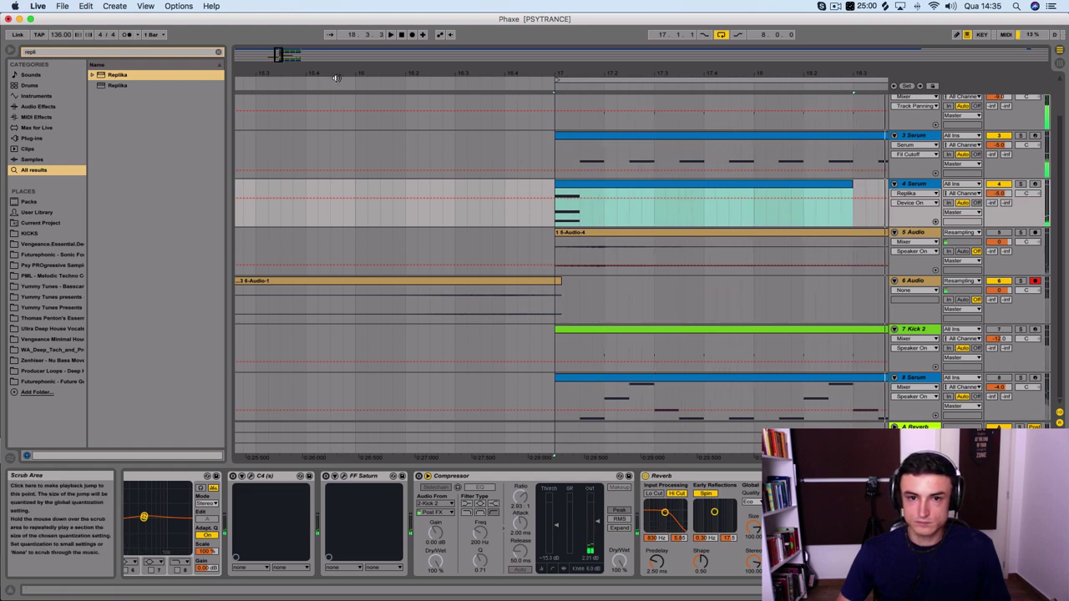
{"action": "key", "text": "space"}
Step: Lower the highest chord note in the 4 Serum clip one semitone to D3, play the result and collapse the note editor
{"action": "left_click", "coordinate": [575, 185]}
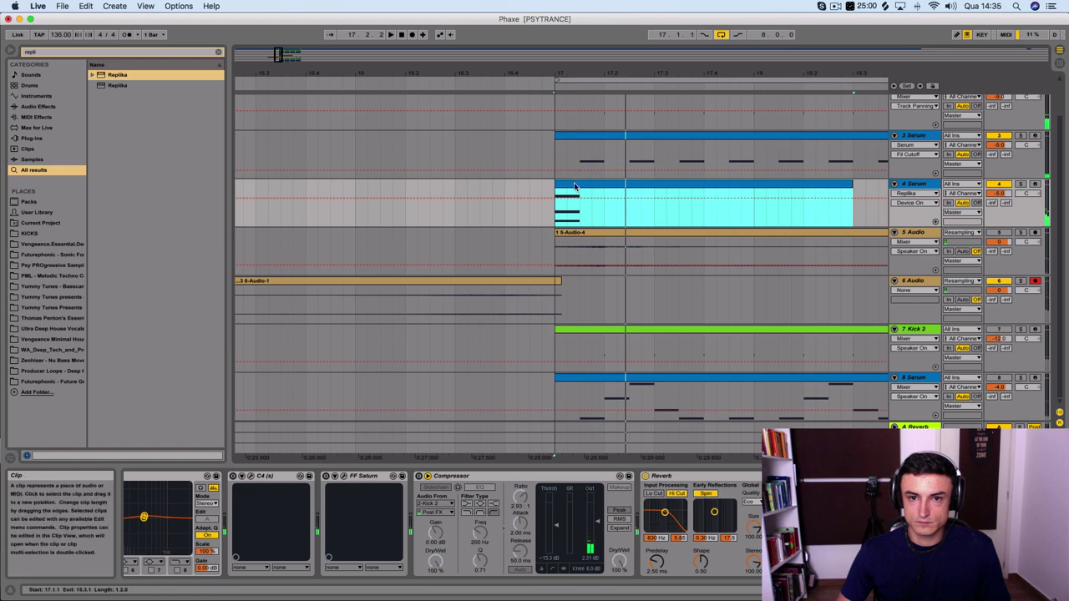
{"action": "double_click", "coordinate": [574, 185]}
{"action": "left_click_drag", "start_coordinate": [288, 477], "coordinate": [311, 429]}
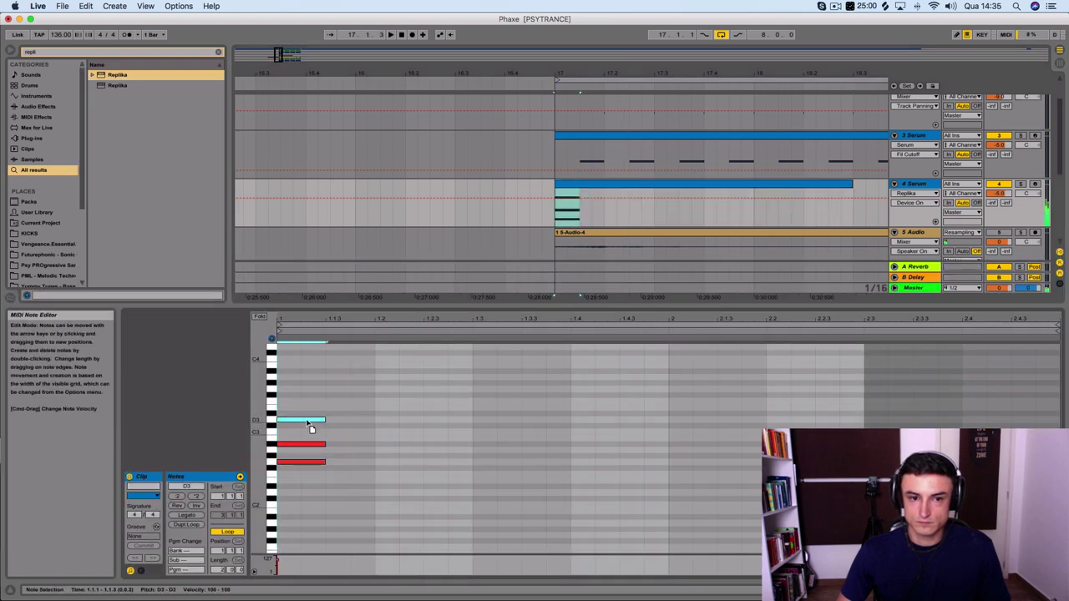
{"action": "left_click", "coordinate": [380, 80]}
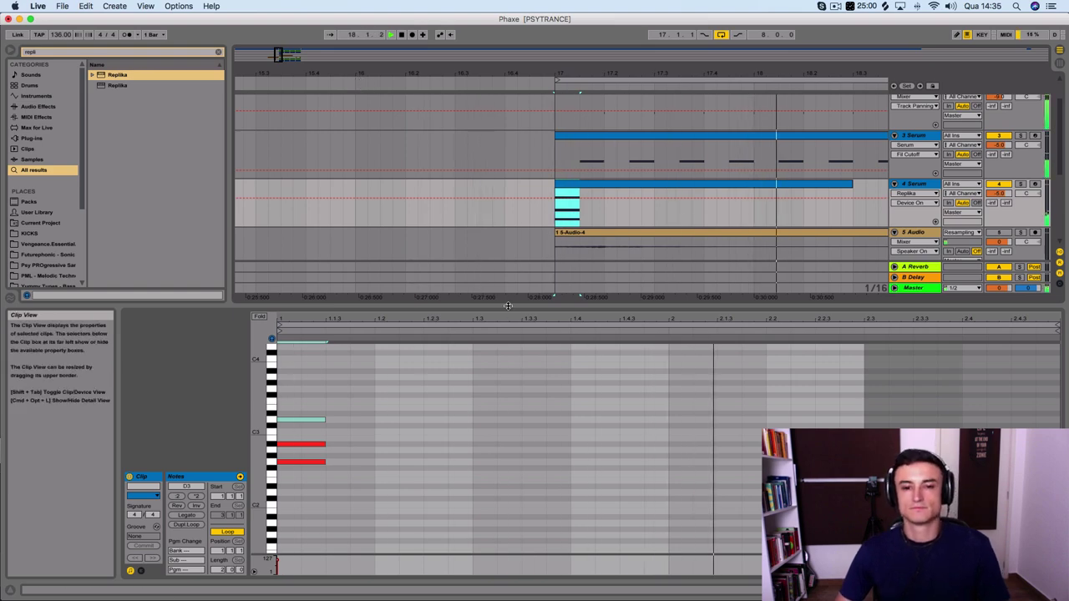
{"action": "left_click_drag", "start_coordinate": [508, 306], "coordinate": [577, 576]}
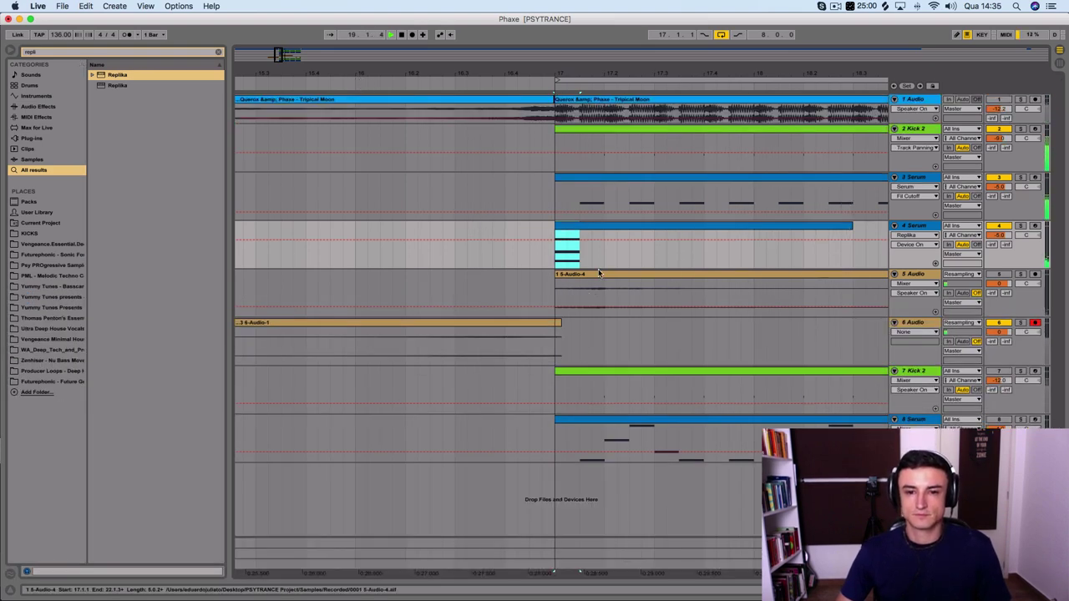
{"action": "key", "text": "space"}
Step: Delete the muted 5 Audio track and play the arrangement from before bar 17
{"action": "left_click", "coordinate": [934, 276]}
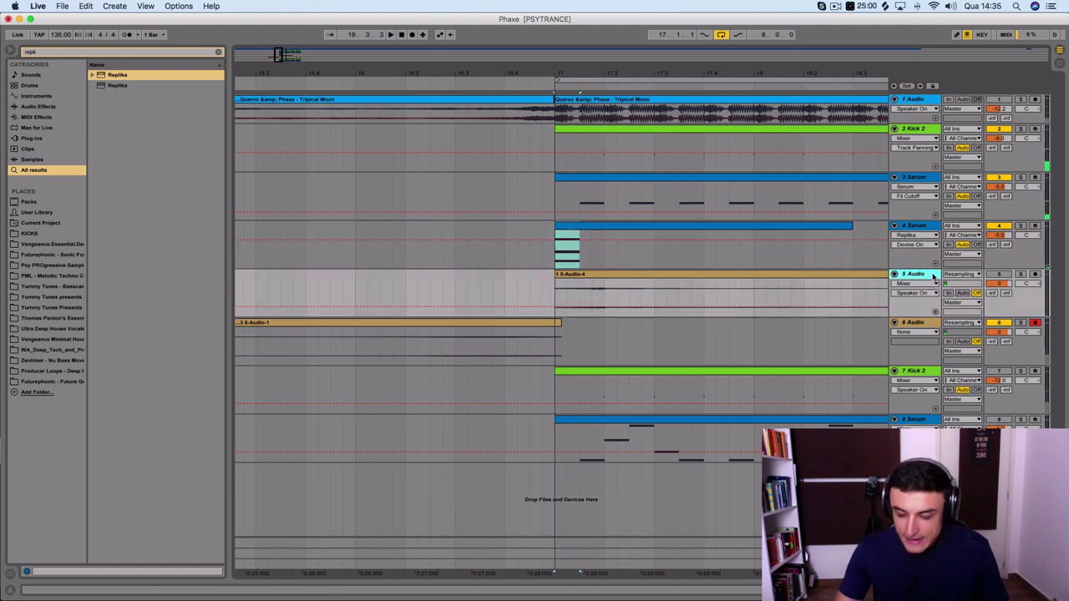
{"action": "key", "text": "Delete"}
{"action": "left_click", "coordinate": [613, 209]}
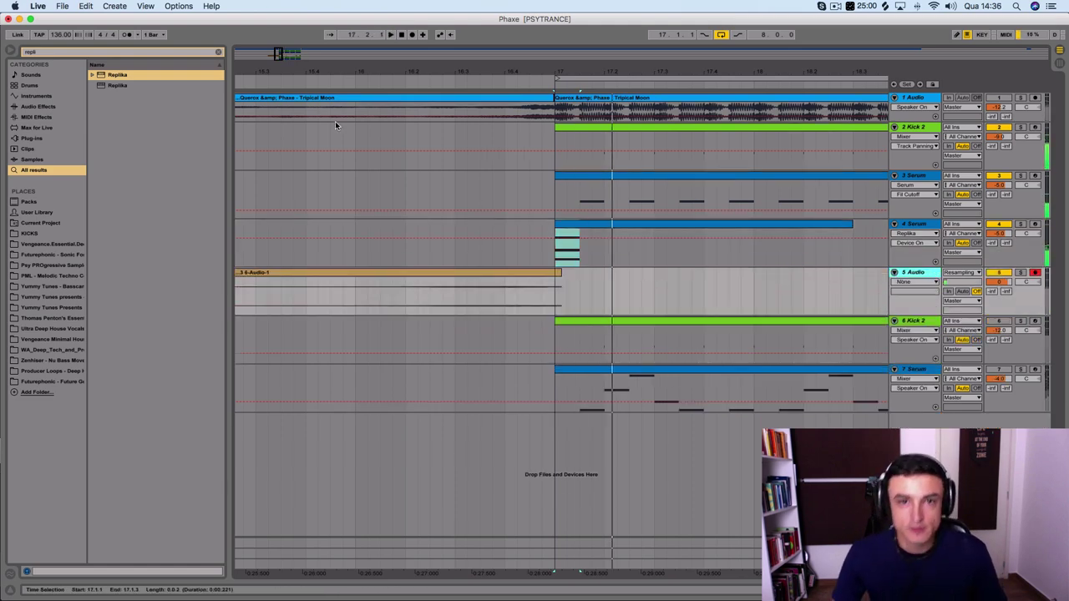
{"action": "scroll", "coordinate": [335, 121], "scroll_direction": "left", "scroll_amount": 2}
{"action": "scroll", "coordinate": [393, 75], "scroll_direction": "down", "scroll_amount": 5}
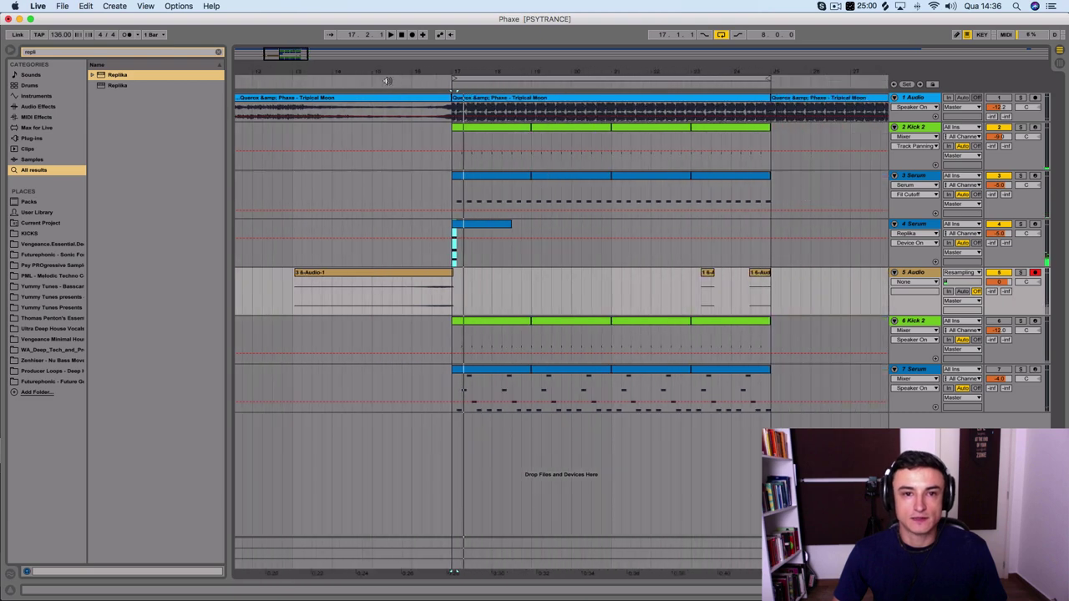
{"action": "left_click", "coordinate": [378, 76]}
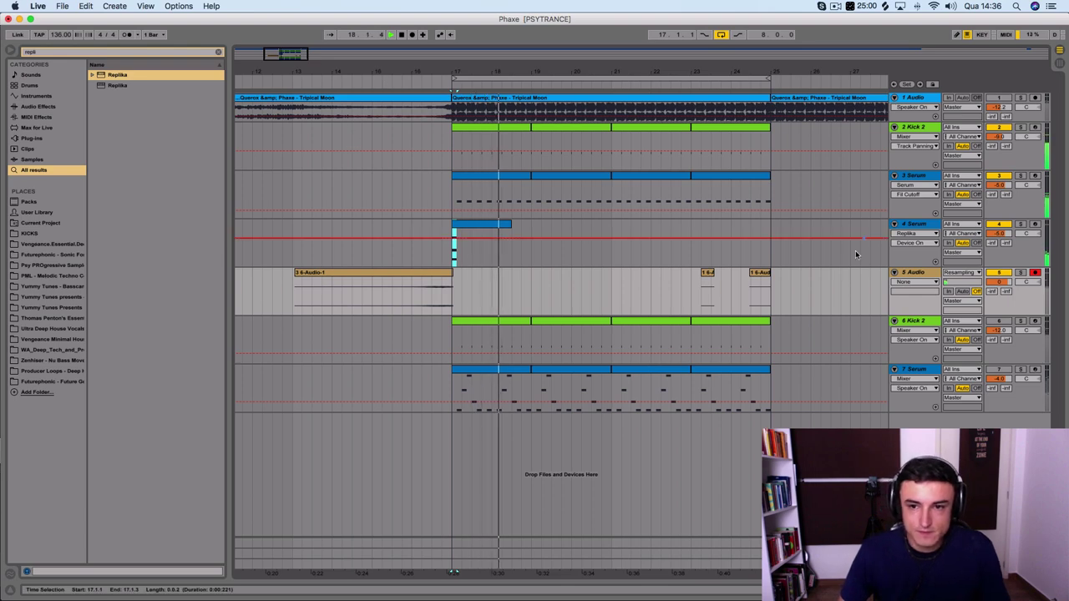
Step: Delete the two leftover clips after bar 23 on the reversed lead-in's track and trim the lead-in to start at bar 15
{"action": "left_click_drag", "start_coordinate": [831, 293], "coordinate": [692, 292]}
{"action": "key", "text": "Delete"}
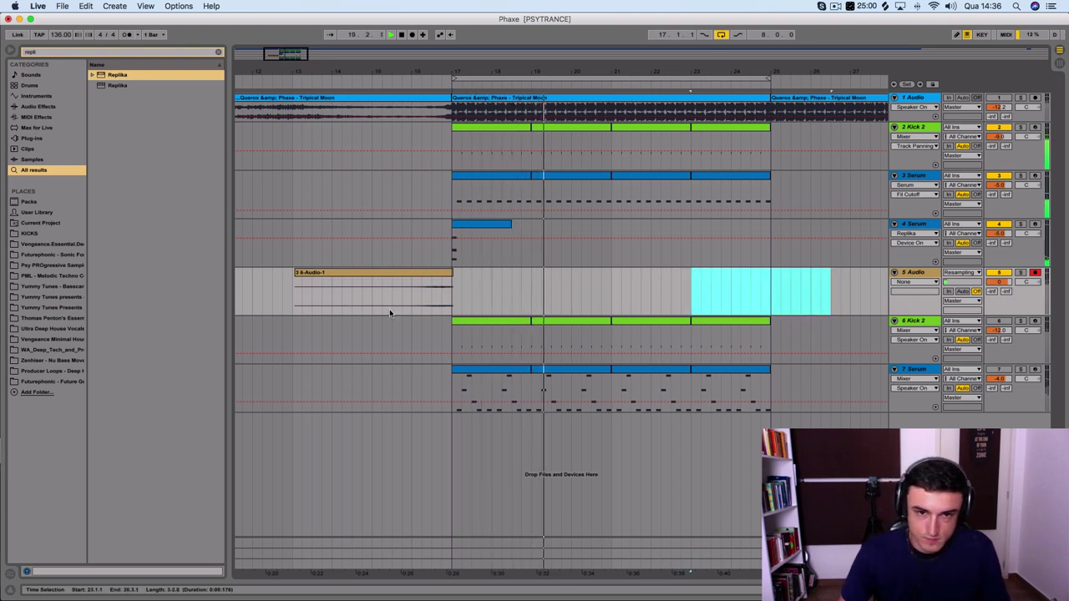
{"action": "left_click_drag", "start_coordinate": [294, 276], "coordinate": [373, 266]}
{"action": "left_click", "coordinate": [393, 242]}
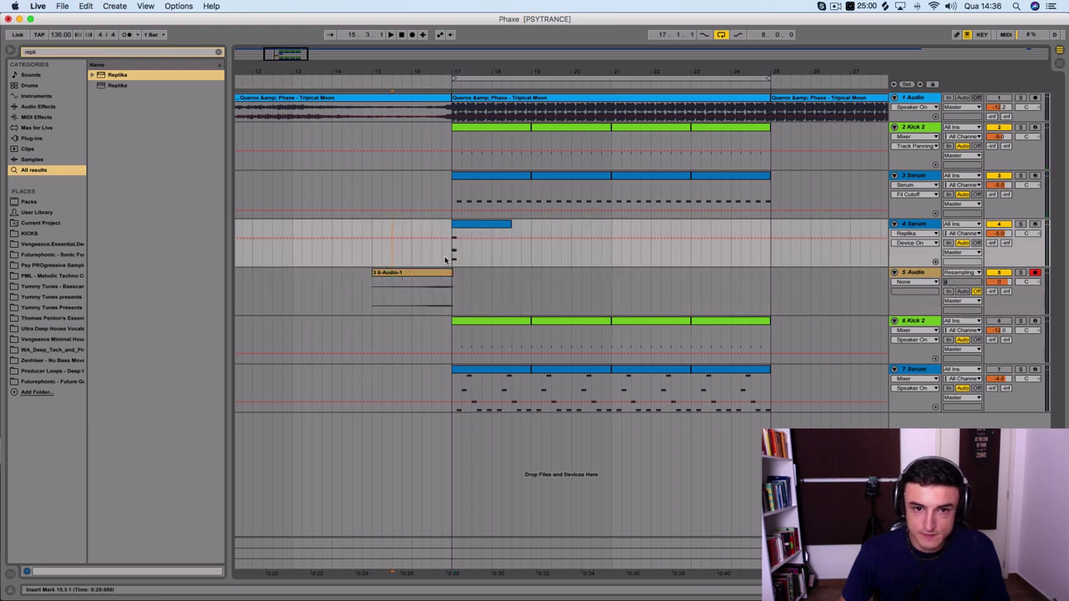
Step: Raise the volume of the reversed lead-in's track to 4.4 dB and play from bar 15 into bar 17
{"action": "left_click", "coordinate": [443, 288]}
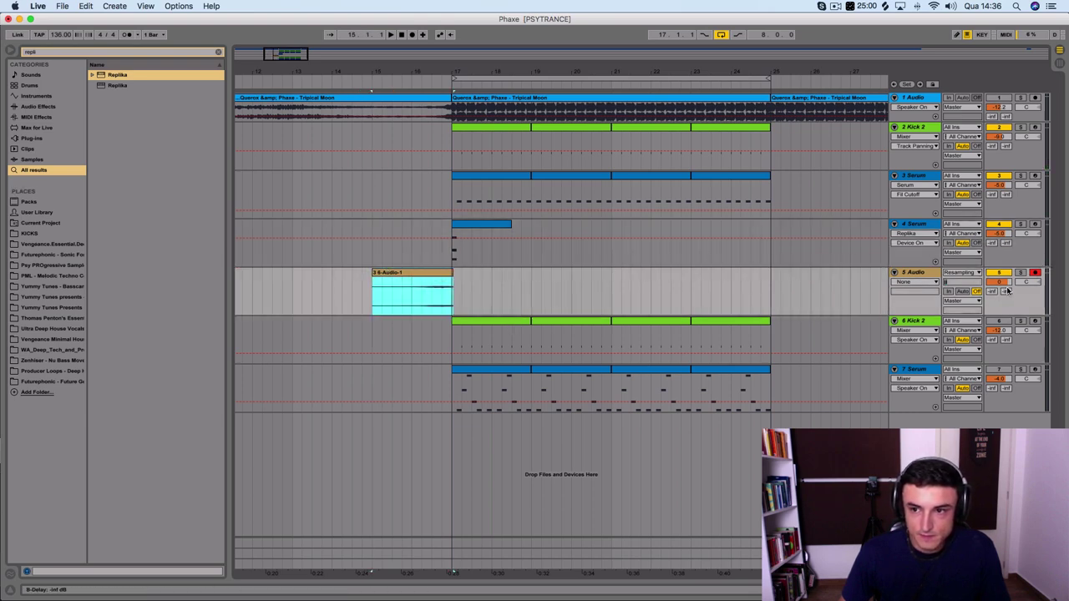
{"action": "left_click_drag", "start_coordinate": [1007, 286], "coordinate": [1007, 268]}
{"action": "key", "text": "space"}
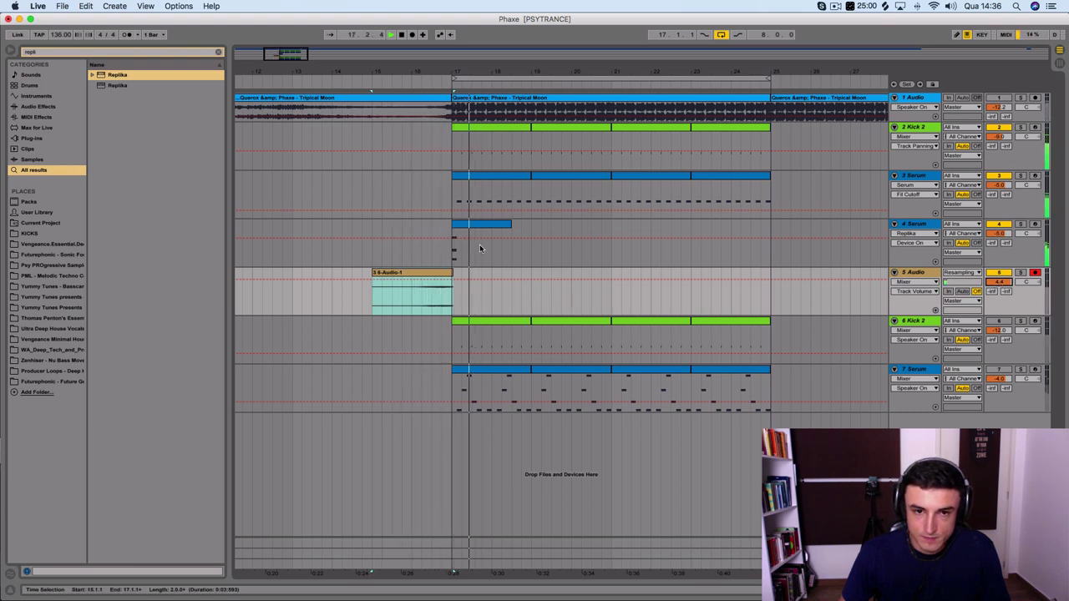
Step: Add a Reverb to the reversed lead-in's 5 Audio track and set its Dry/Wet to 21% during playback
{"action": "left_click", "coordinate": [443, 276]}
{"action": "key", "text": "space"}
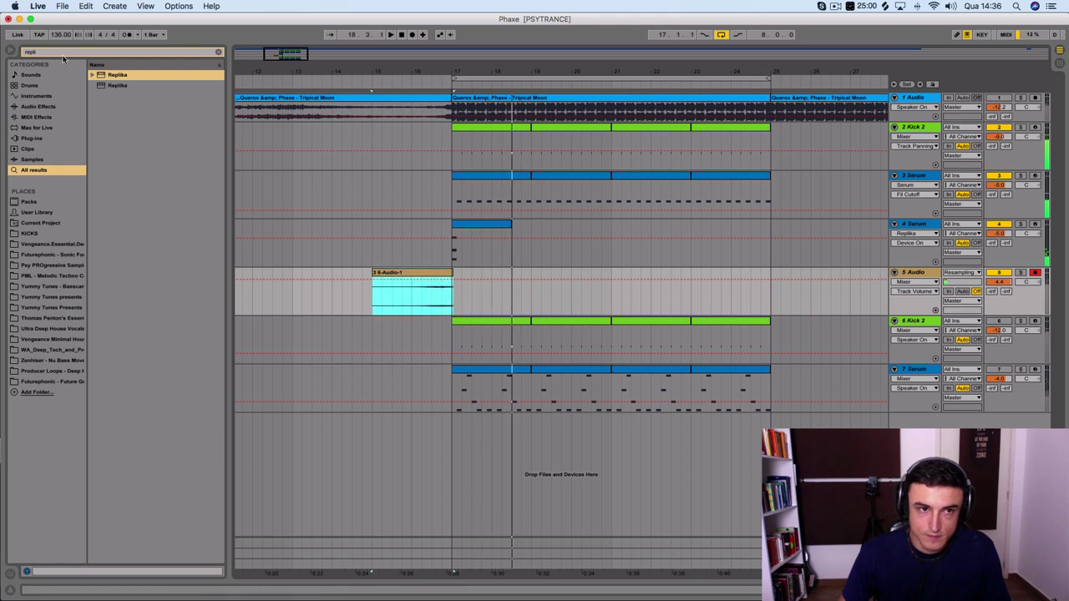
{"action": "left_click", "coordinate": [58, 53]}
{"action": "type", "text": "rev"}
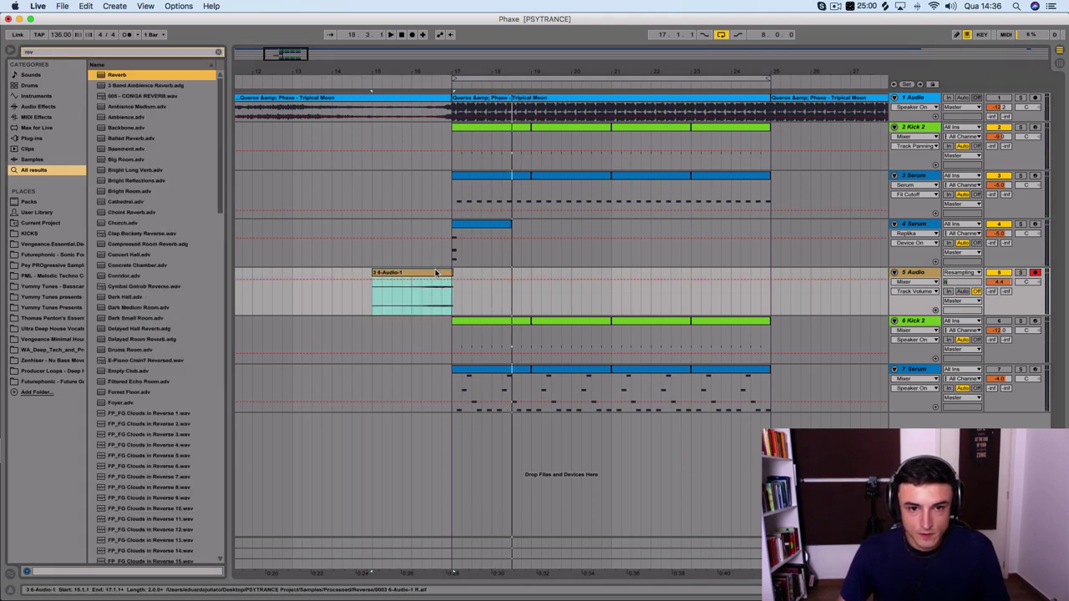
{"action": "left_click", "coordinate": [446, 294]}
{"action": "double_click", "coordinate": [158, 76]}
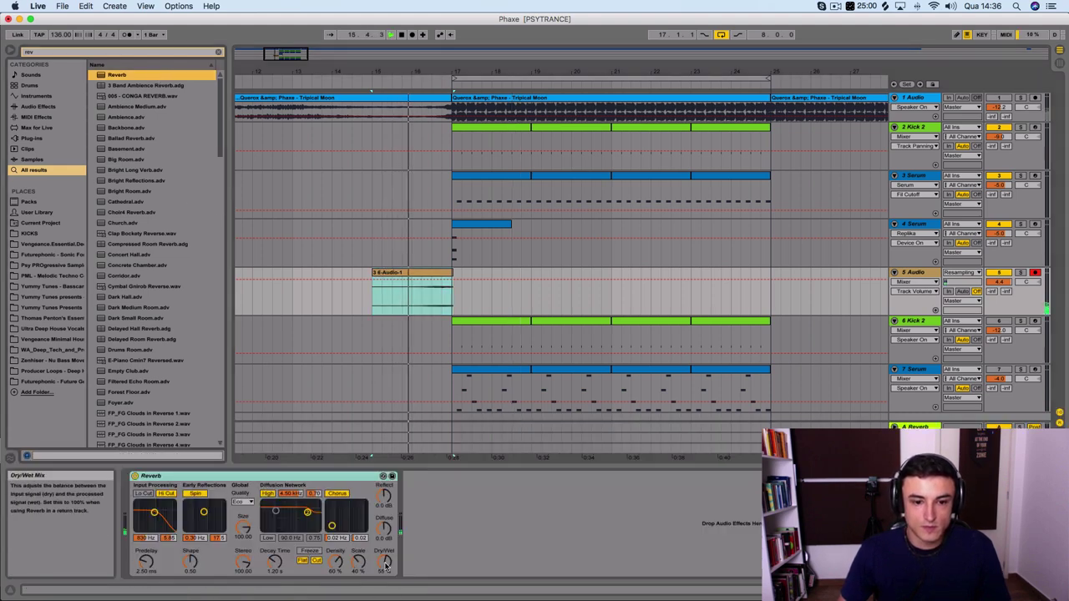
{"action": "left_click_drag", "start_coordinate": [385, 561], "coordinate": [385, 584]}
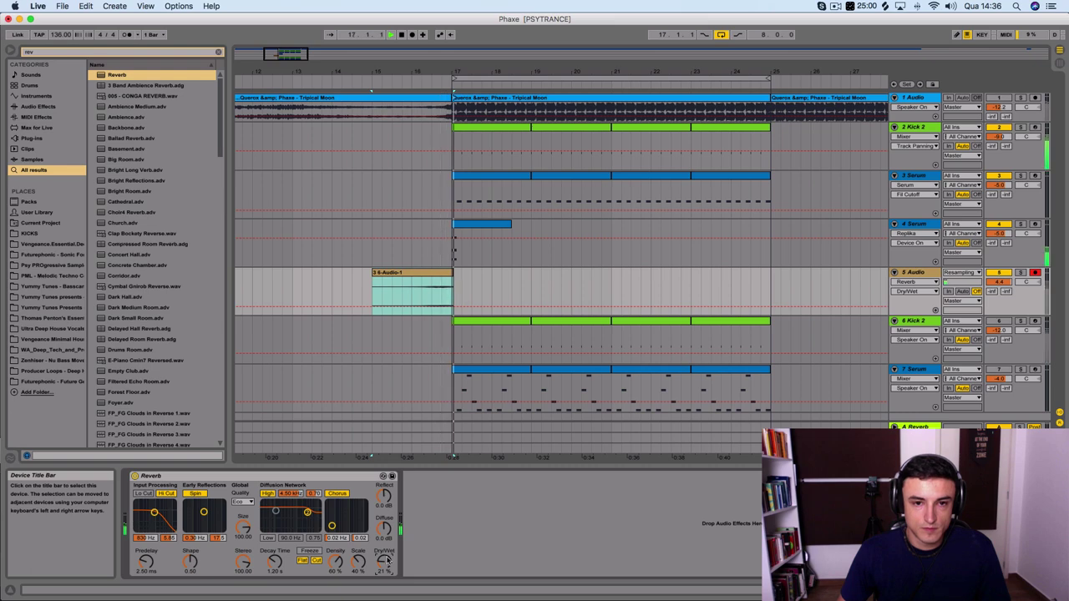
{"action": "key", "text": "space"}
Step: Move the reversed lead-in clip one beat later to start at 15.2.1, add a fade-in and fade-out, and play into bar 17
{"action": "left_click_drag", "start_coordinate": [415, 272], "coordinate": [434, 278]}
{"action": "key", "text": "space"}
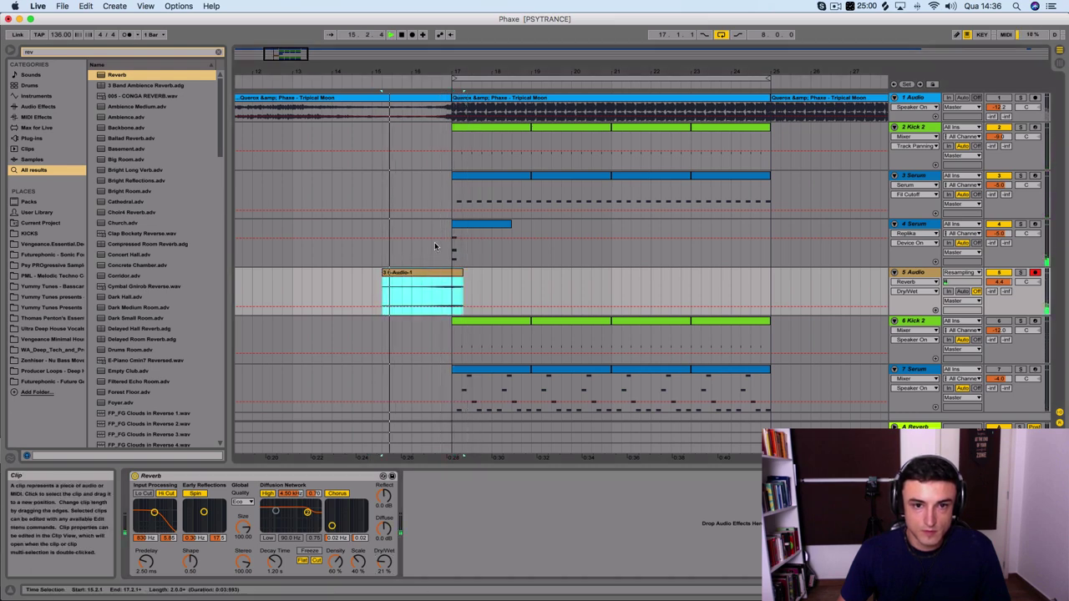
{"action": "left_click", "coordinate": [459, 280]}
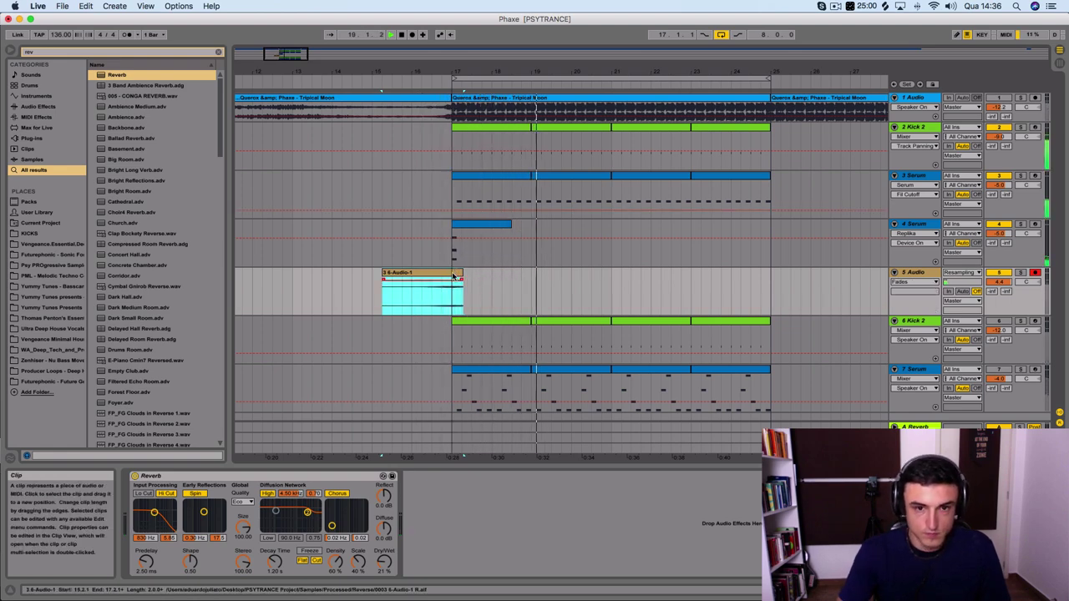
{"action": "left_click_drag", "start_coordinate": [461, 282], "coordinate": [450, 284]}
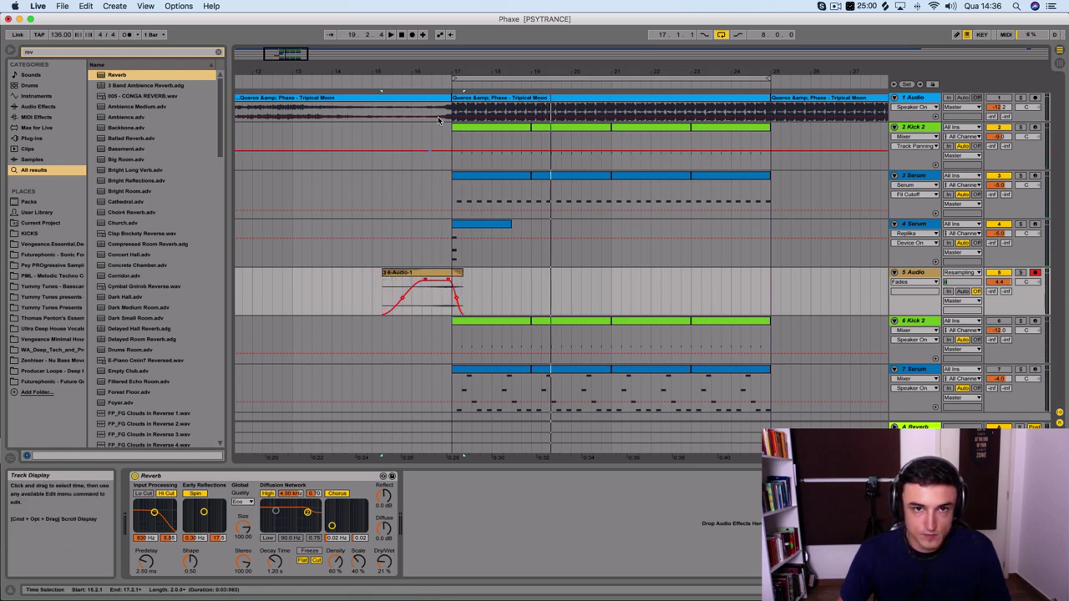
{"action": "left_click", "coordinate": [407, 78]}
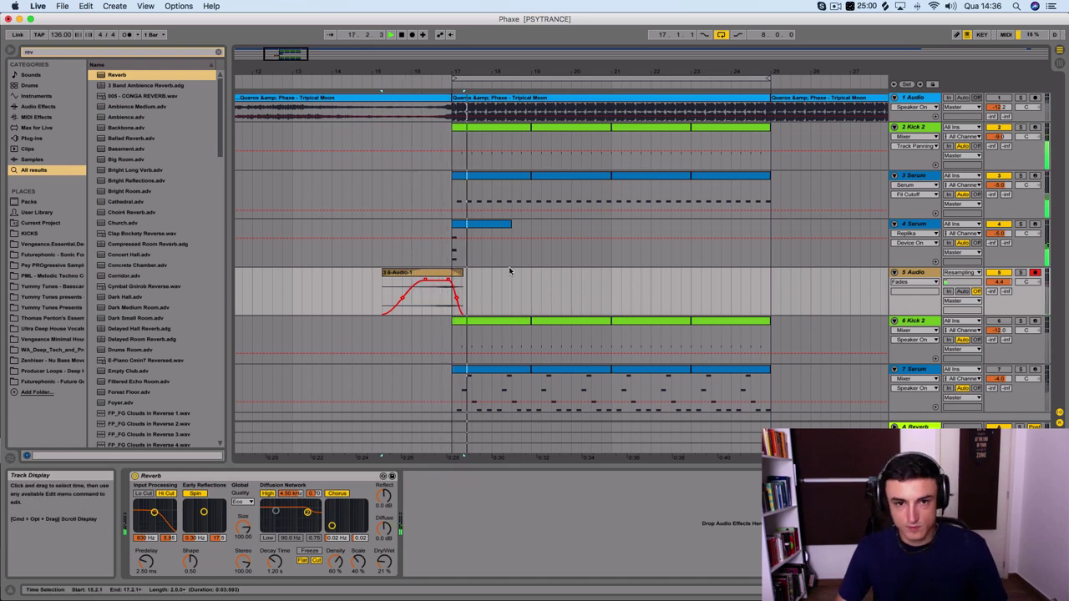
Step: Inspect the 4 Serum track's Replika delay and Serum effects settings during playback, and close both plug-in windows
{"action": "left_click", "coordinate": [489, 226]}
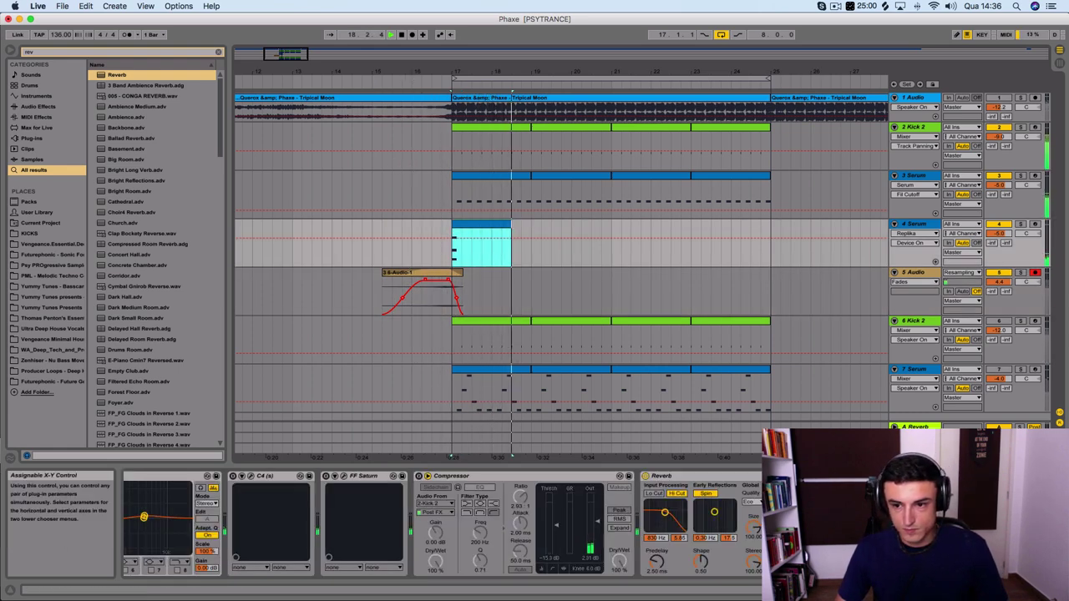
{"action": "left_click", "coordinate": [206, 476]}
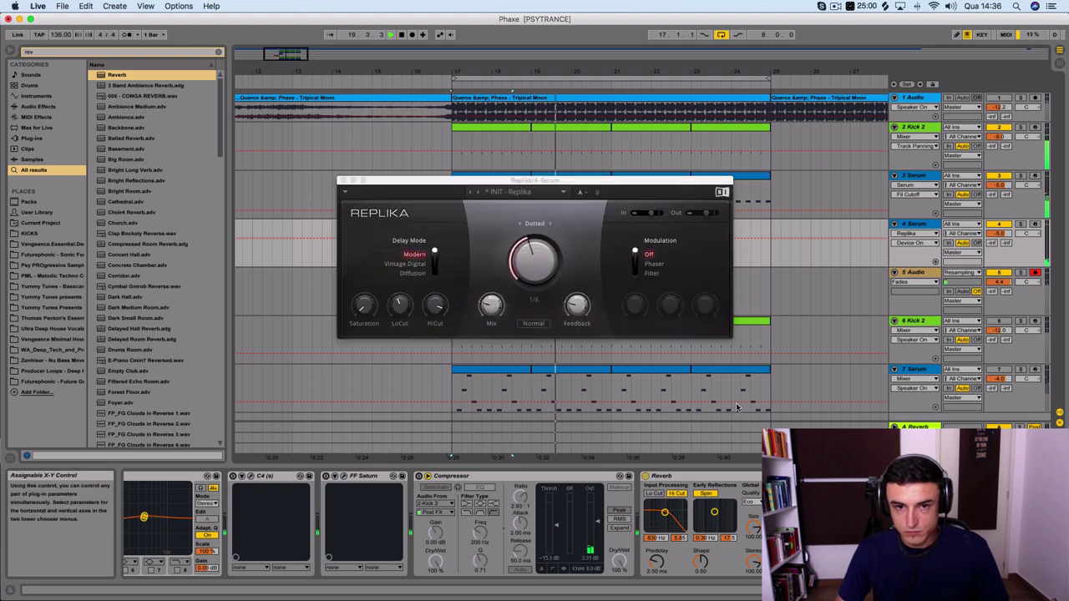
{"action": "scroll", "coordinate": [167, 518], "scroll_direction": "left", "scroll_amount": 5}
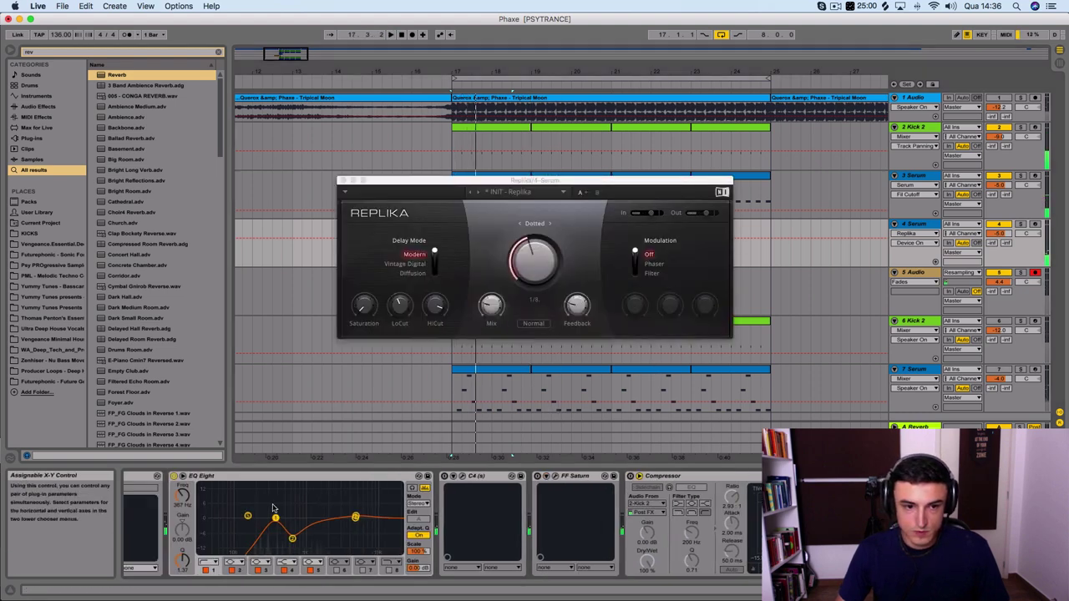
{"action": "left_click", "coordinate": [139, 487]}
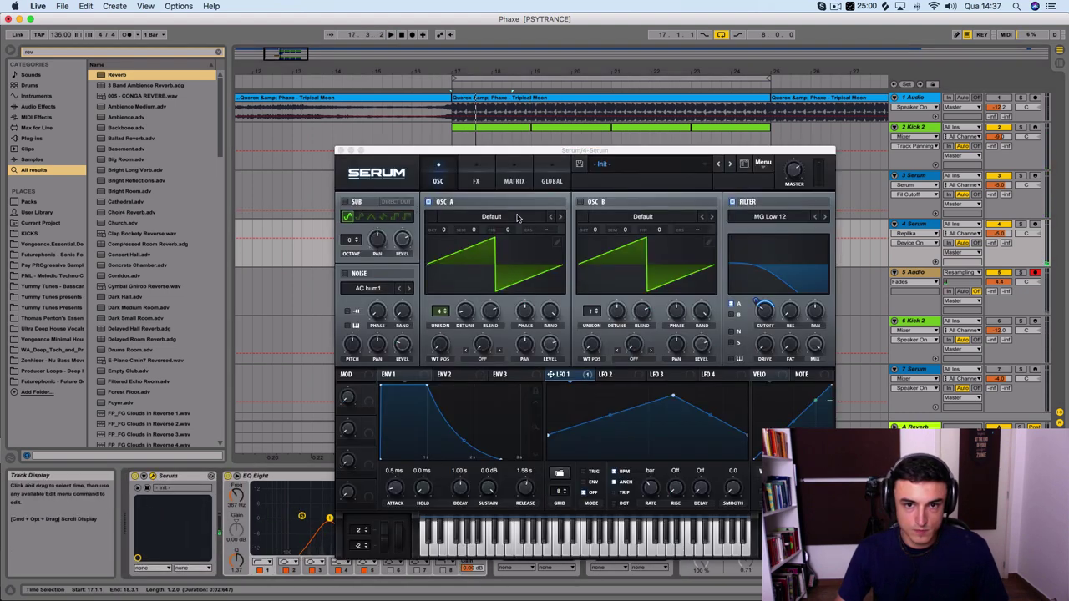
{"action": "left_click", "coordinate": [470, 183]}
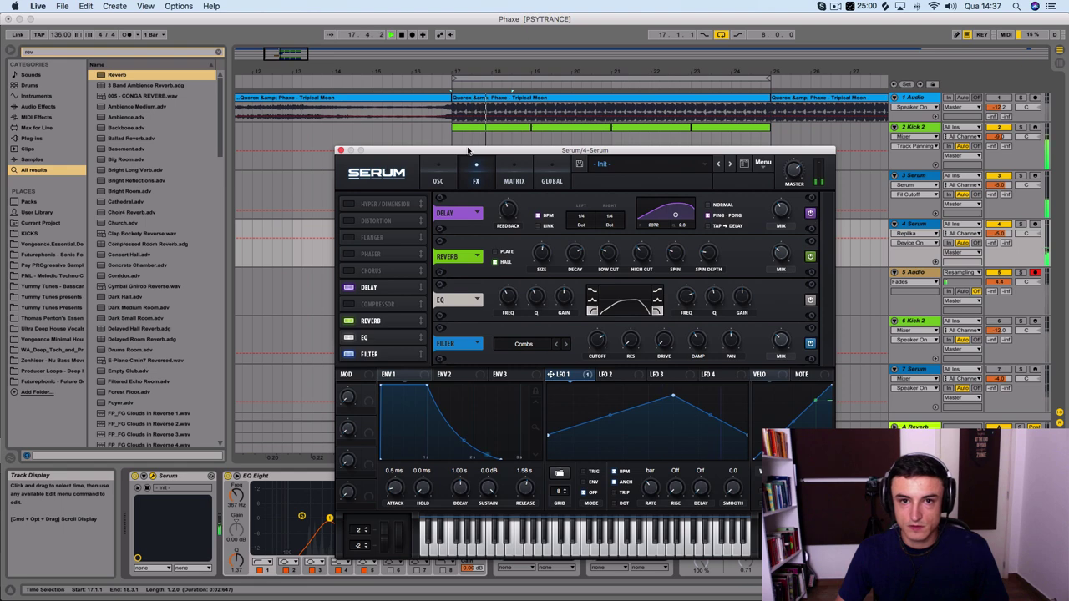
{"action": "left_click", "coordinate": [340, 151]}
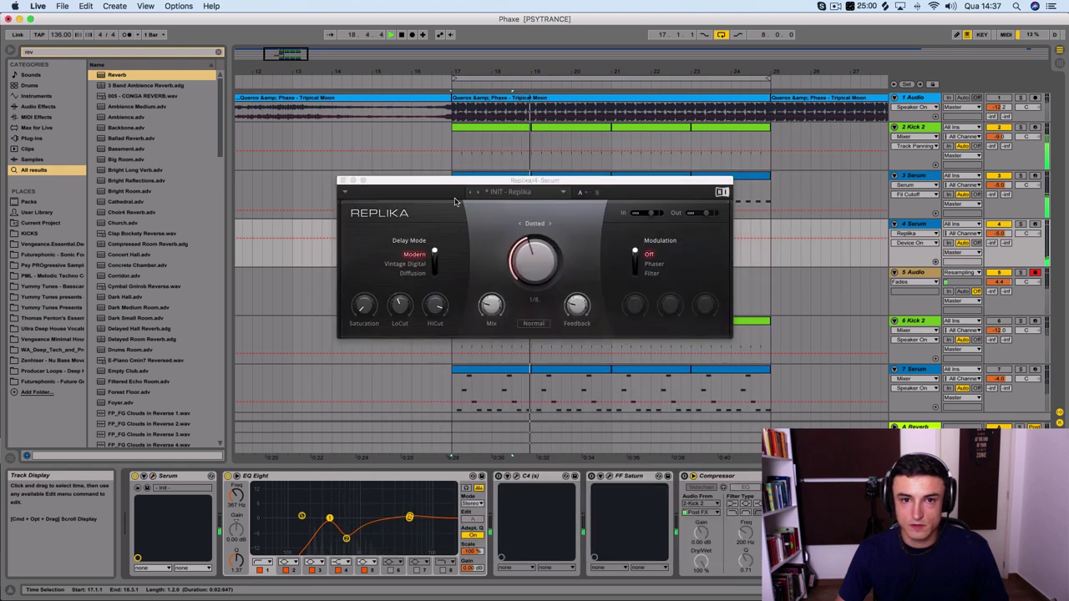
{"action": "left_click", "coordinate": [342, 181]}
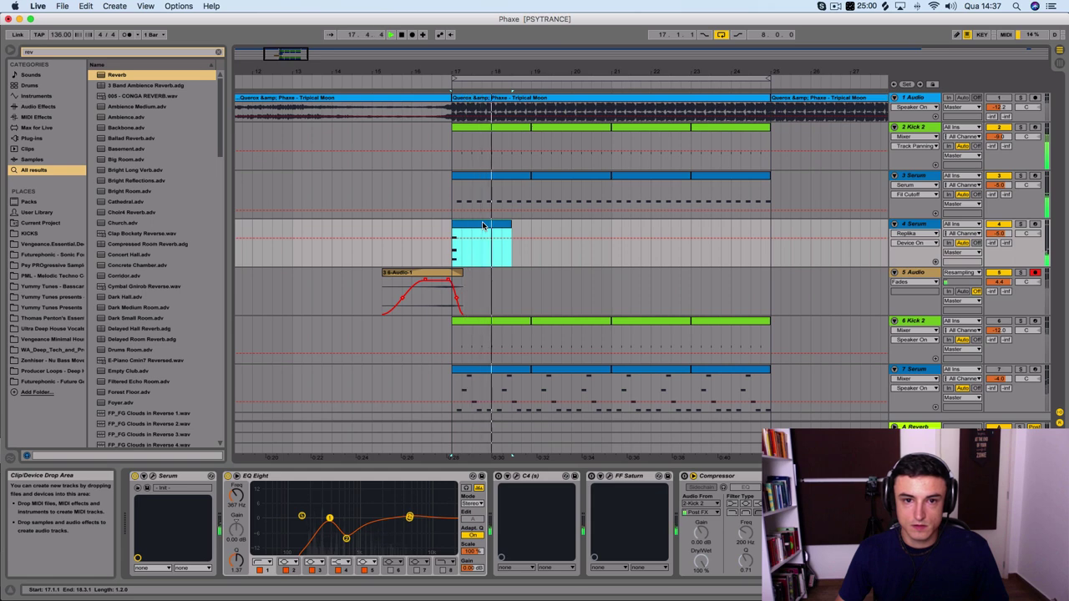
Step: Shorten the Envelope 1 release in the 4 Serum track's Serum to 427 ms and play the chord
{"action": "left_click", "coordinate": [482, 226]}
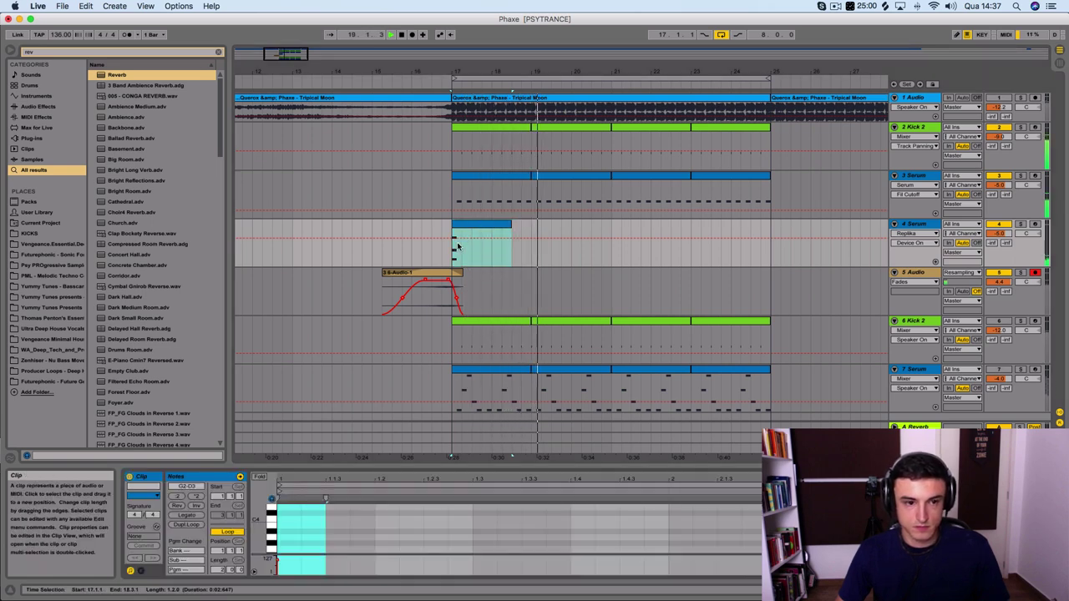
{"action": "left_click", "coordinate": [457, 247]}
{"action": "left_click", "coordinate": [153, 480]}
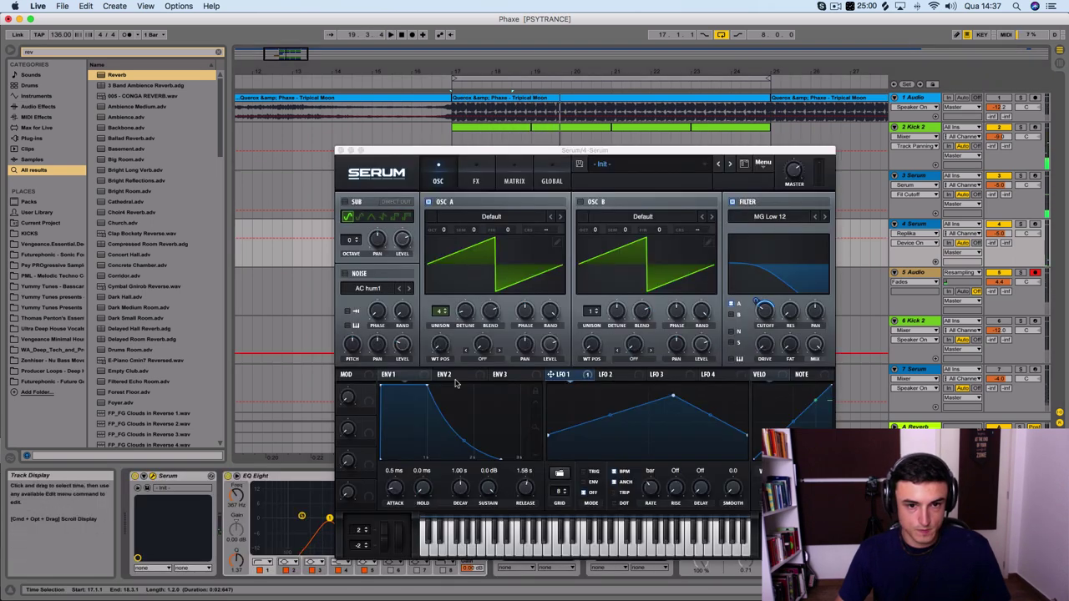
{"action": "left_click_drag", "start_coordinate": [518, 487], "coordinate": [525, 487]}
{"action": "key", "text": "space"}
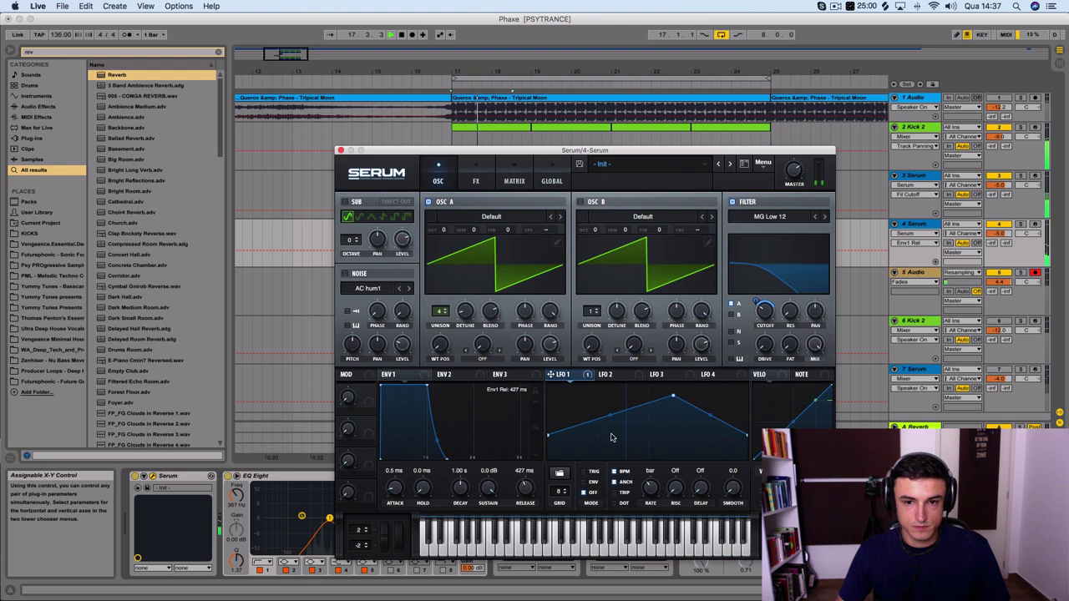
Step: Raise Serum's delay filter frequency to 3258 and the LFO 1 start point, play from before bar 17 and close the plug-in
{"action": "left_click", "coordinate": [476, 182]}
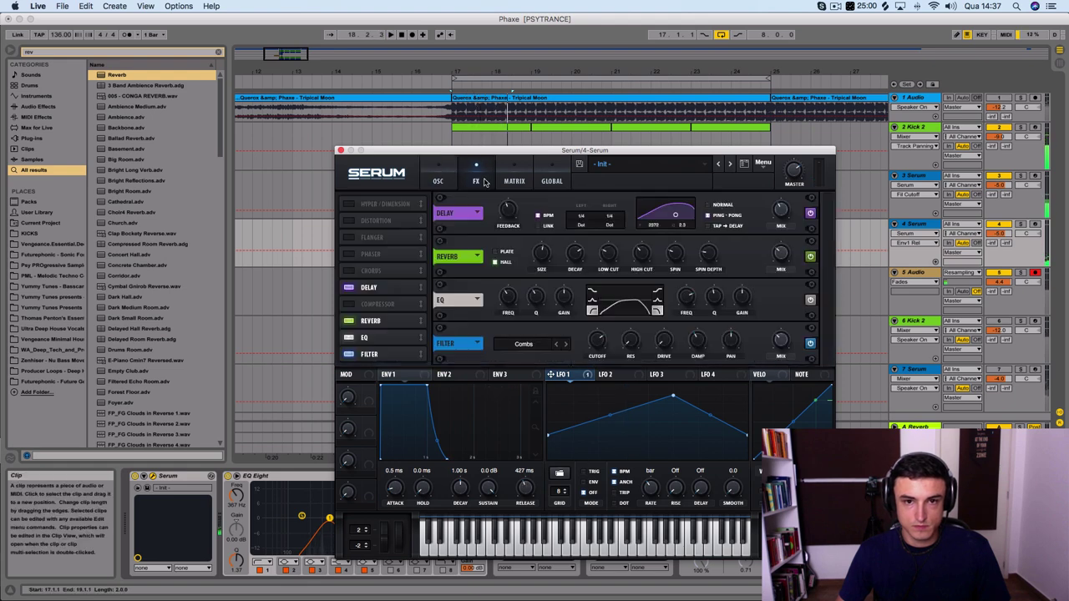
{"action": "left_click", "coordinate": [998, 332]}
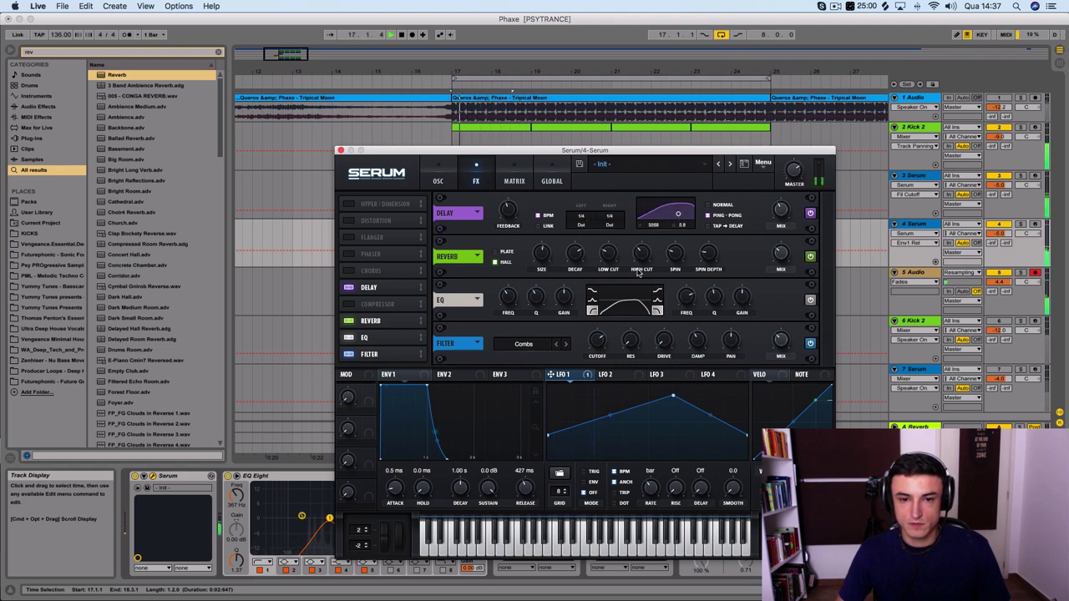
{"action": "left_click_drag", "start_coordinate": [549, 430], "coordinate": [549, 418]}
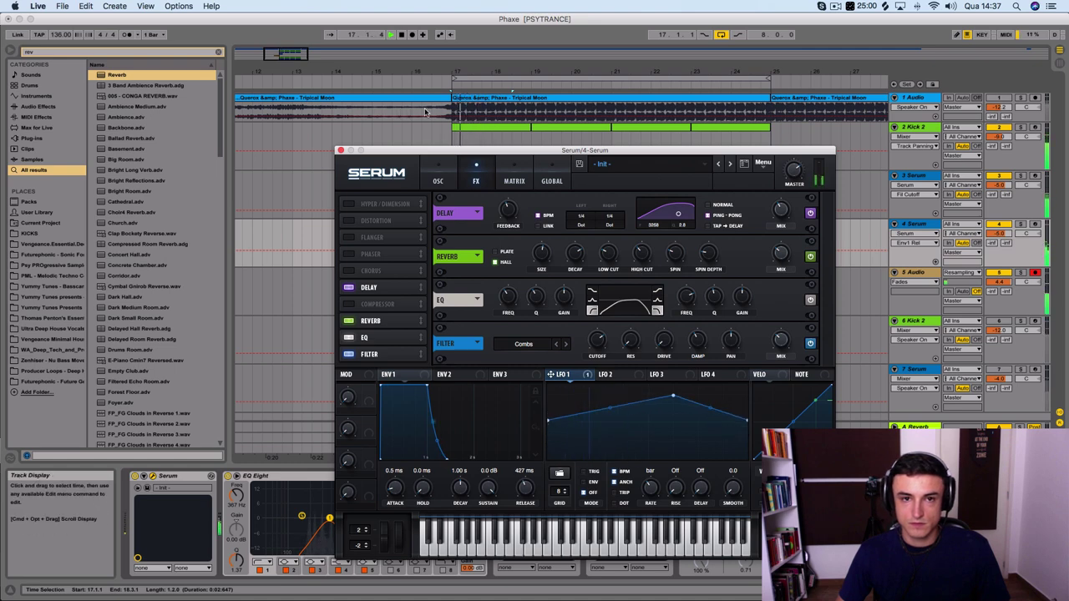
{"action": "left_click", "coordinate": [410, 80]}
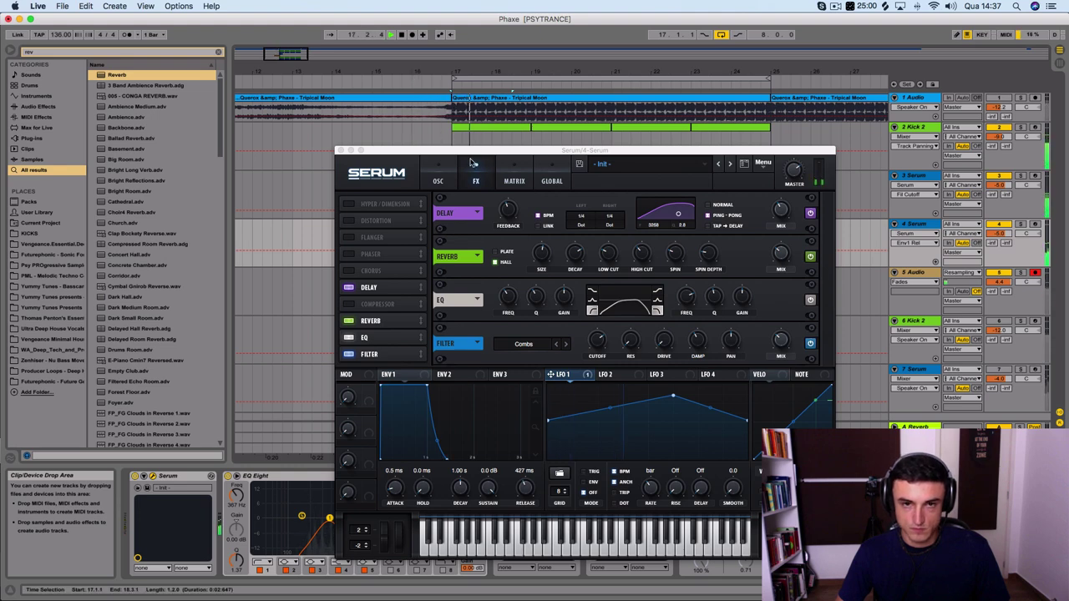
{"action": "left_click", "coordinate": [340, 151]}
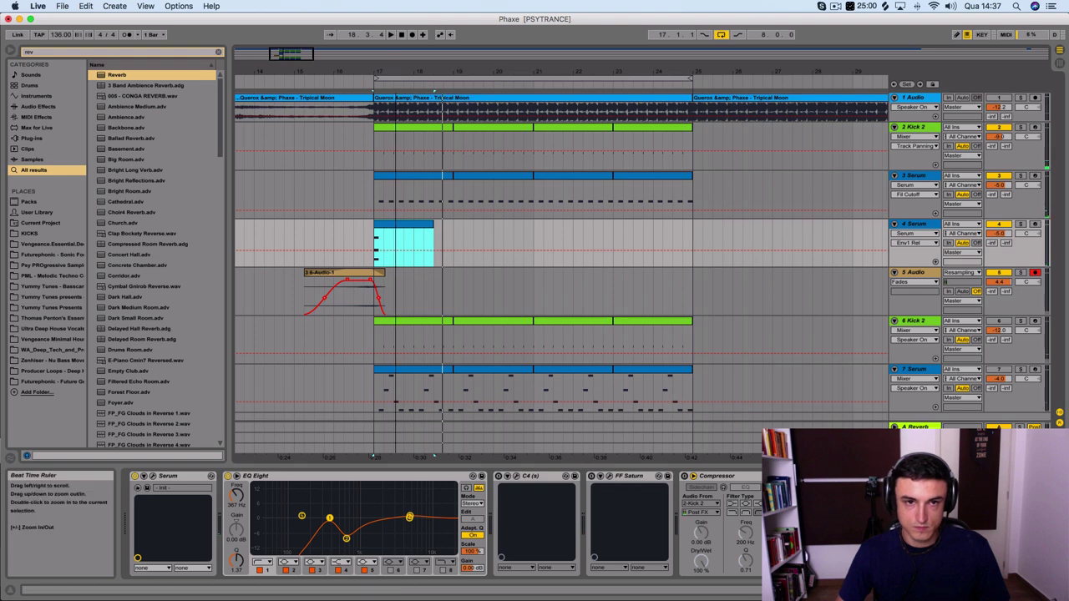
Step: Shift the reversed lead-in clip a sixteenth later to start at 15.2.2 and play from just before bar 17
{"action": "key", "text": "plus"}
{"action": "key", "text": "plus"}
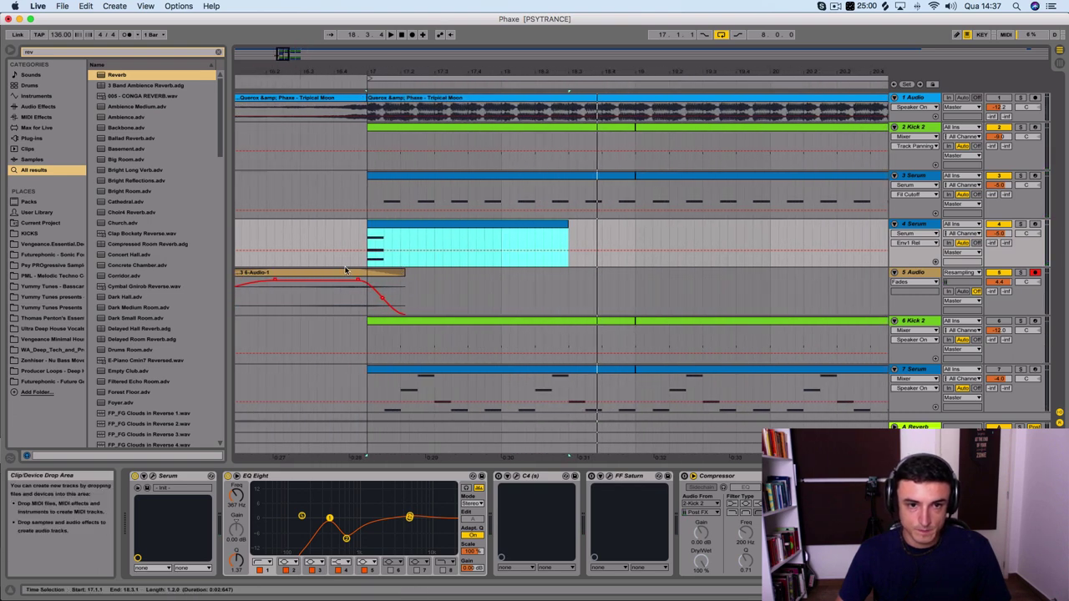
{"action": "left_click_drag", "start_coordinate": [352, 274], "coordinate": [355, 276]}
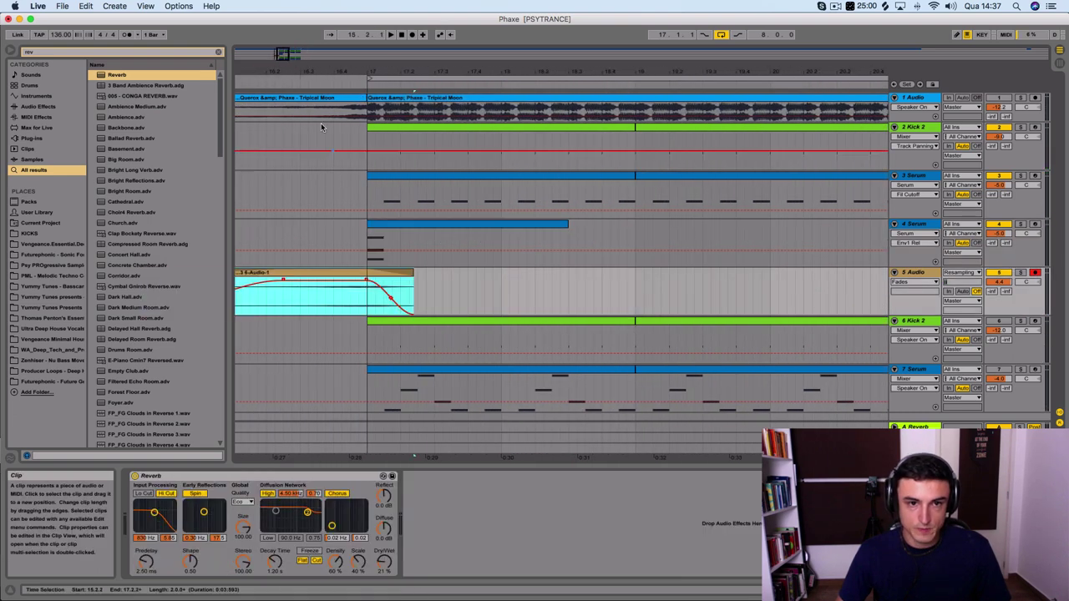
{"action": "left_click", "coordinate": [290, 75]}
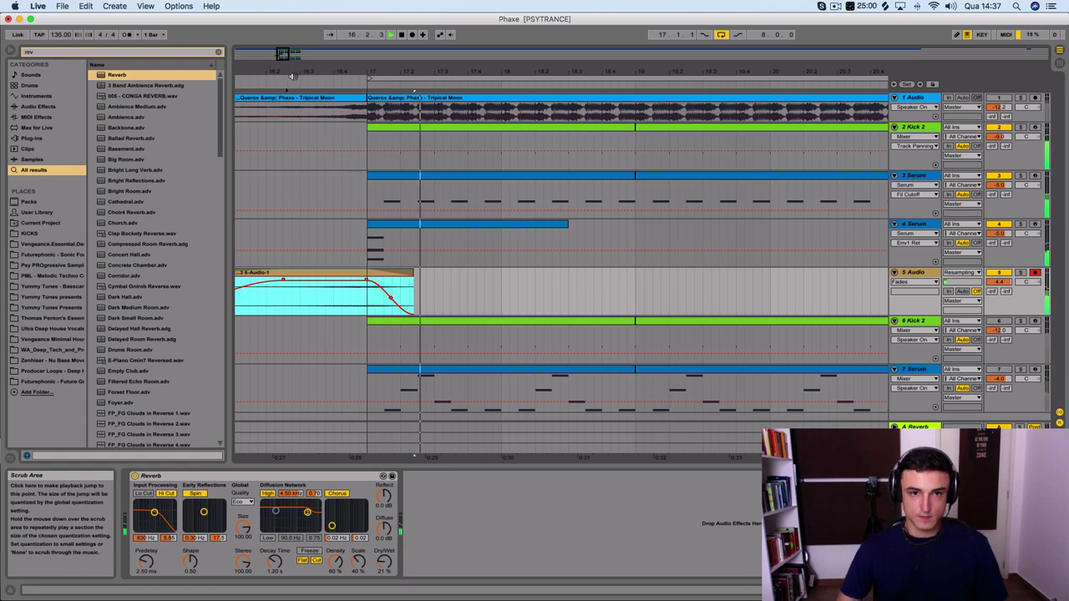
Step: In the 4 Serum track's Replika, raise the feedback to about 43%, choose the Ping Pong stereo mode and increase the mix
{"action": "left_click", "coordinate": [436, 223]}
{"action": "key", "text": "Return"}
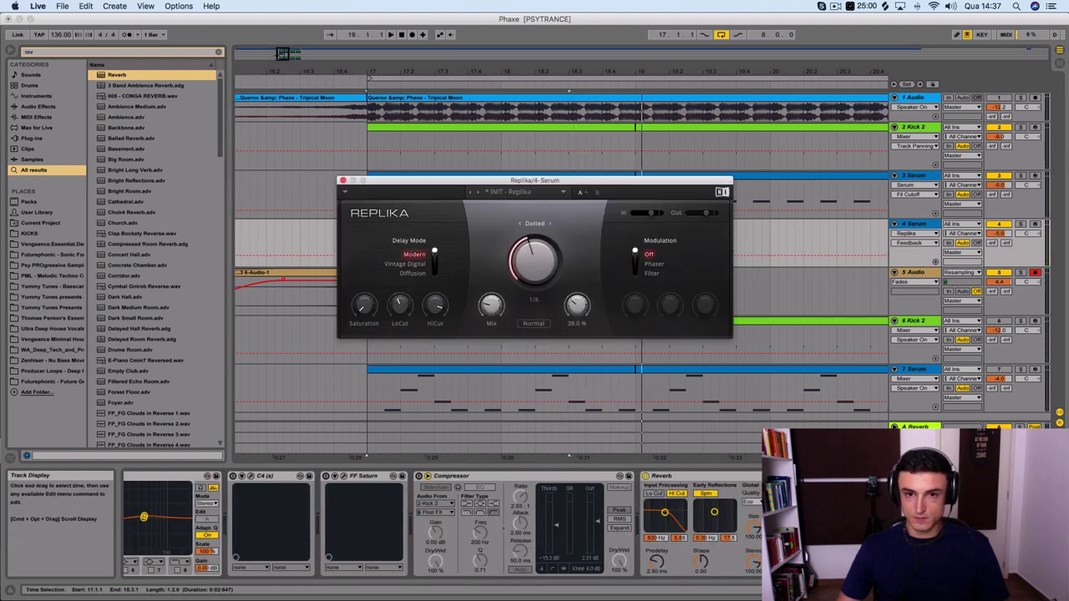
{"action": "key", "text": "space"}
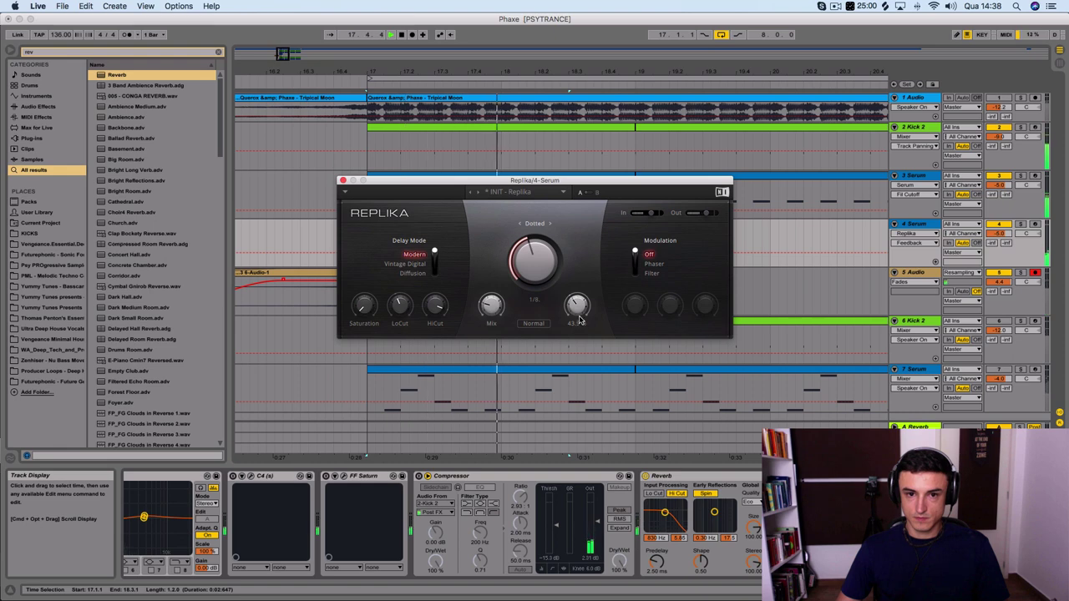
{"action": "left_click", "coordinate": [534, 324]}
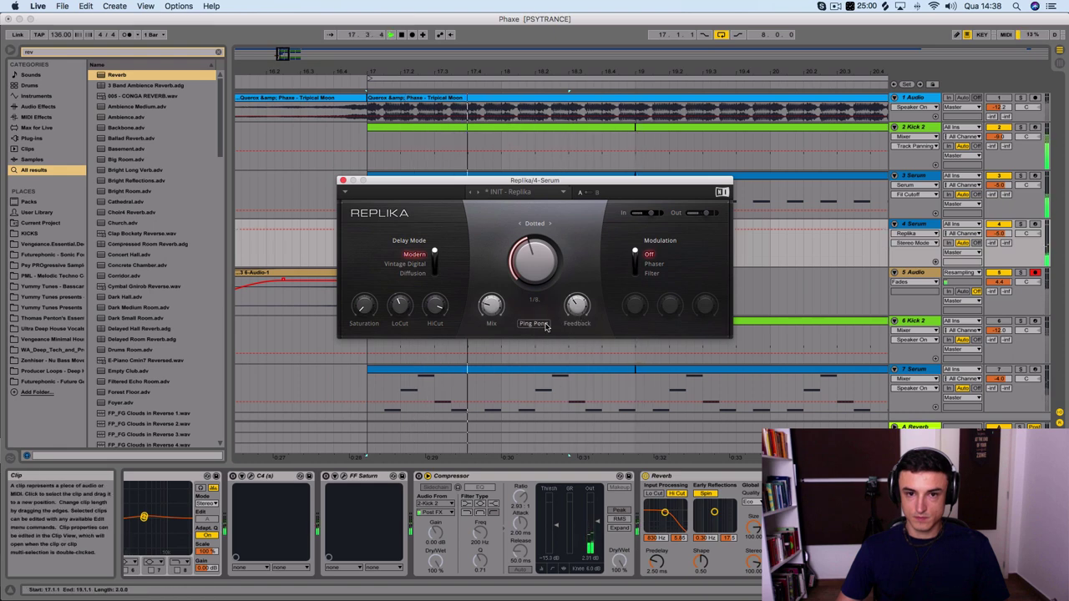
{"action": "left_click", "coordinate": [492, 307]}
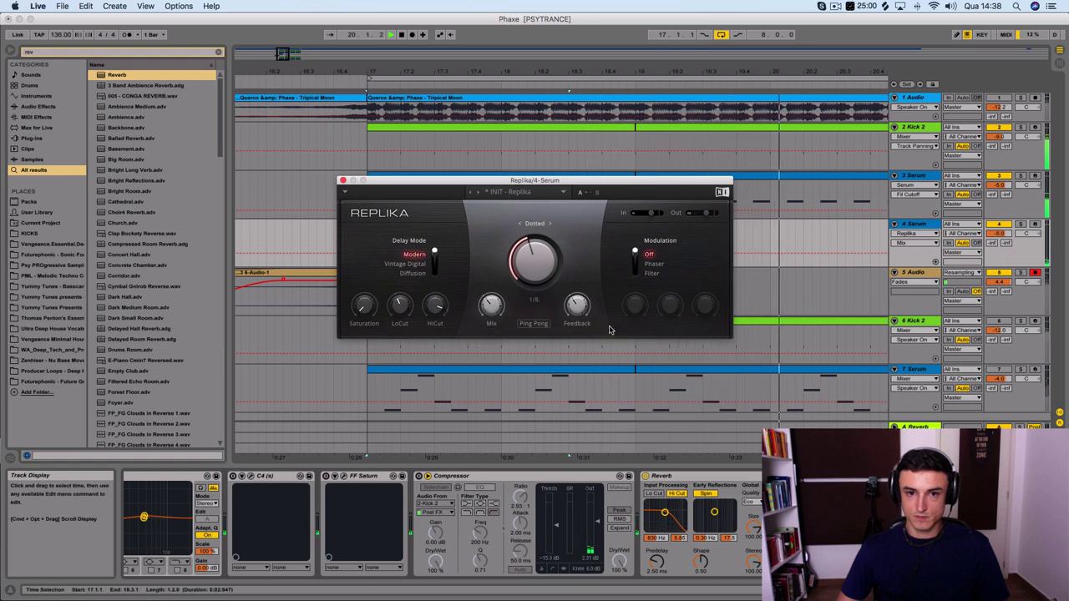
{"action": "left_click", "coordinate": [358, 123]}
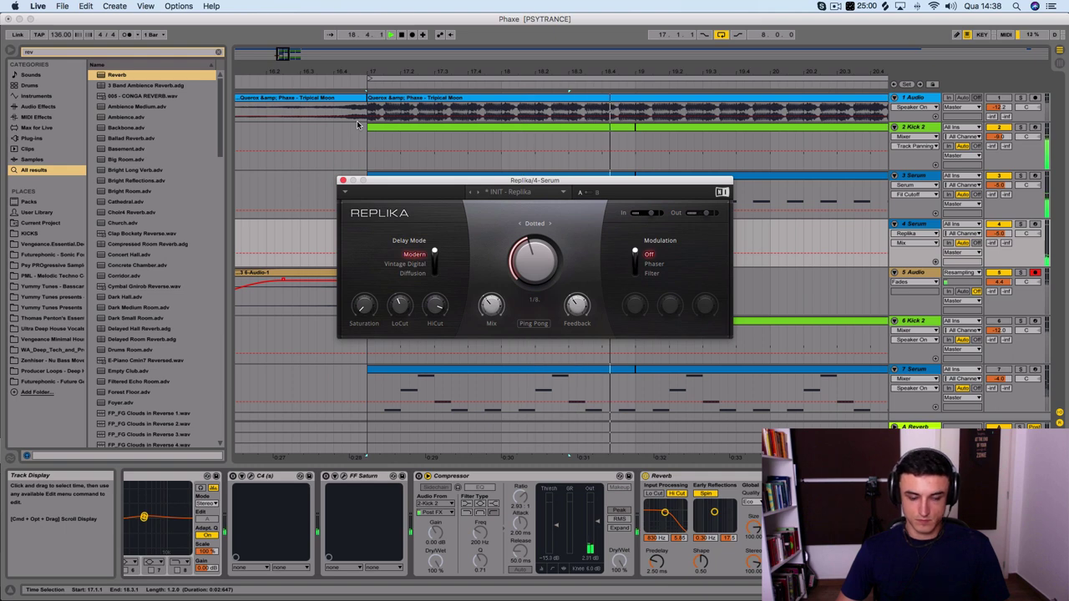
Step: In Serum's delay effect, adjust the feedback, set the filter to 1080 with width 4.7, switch the mode to Normal and play
{"action": "scroll", "coordinate": [142, 501], "scroll_direction": "left", "scroll_amount": 3}
{"action": "left_click", "coordinate": [144, 477]}
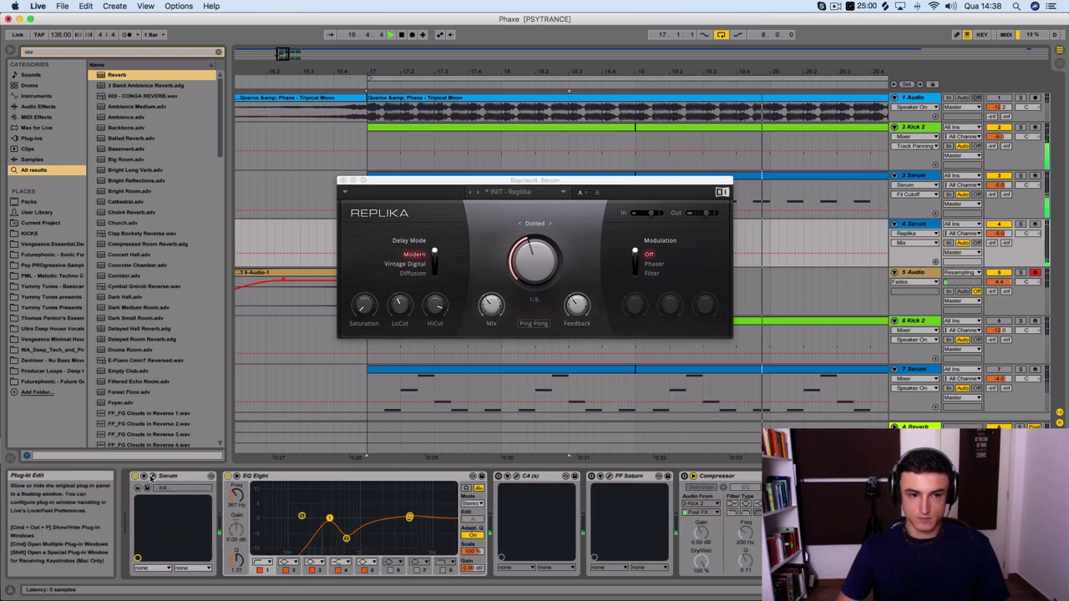
{"action": "left_click", "coordinate": [477, 181]}
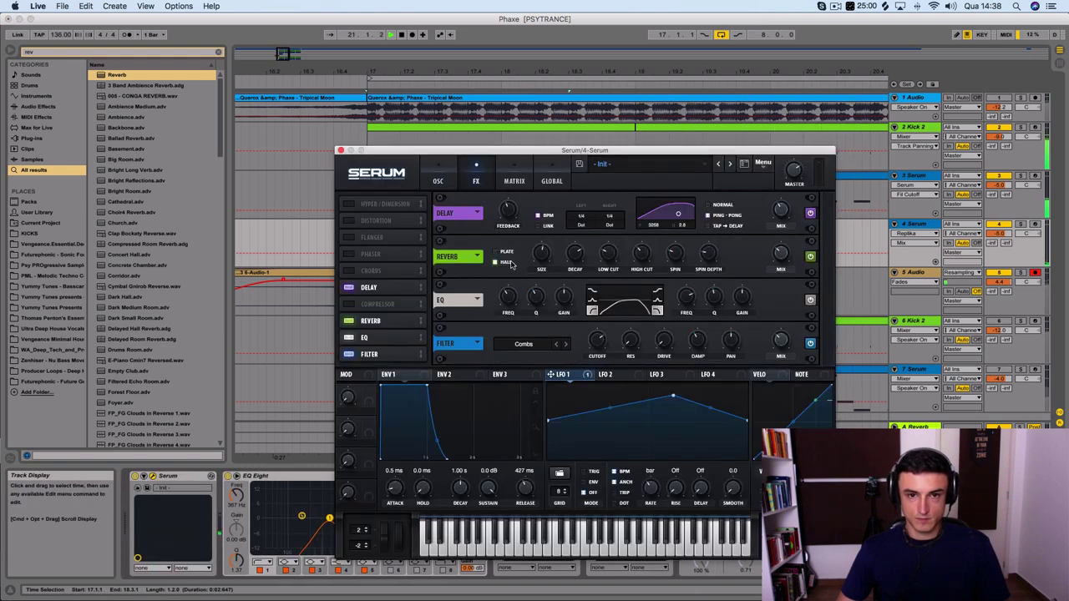
{"action": "left_click", "coordinate": [511, 209]}
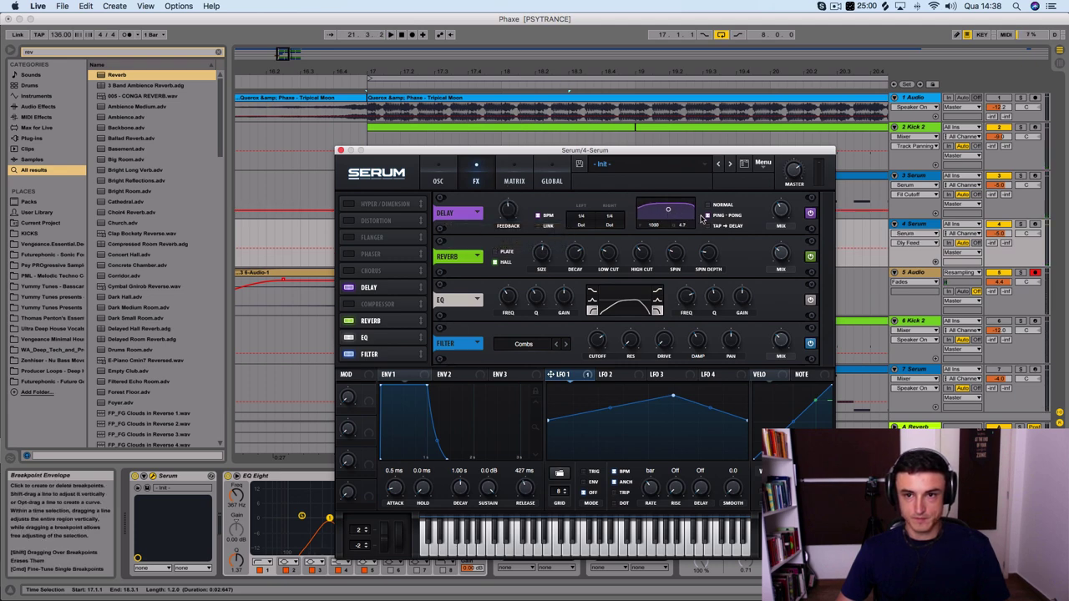
{"action": "key", "text": "space"}
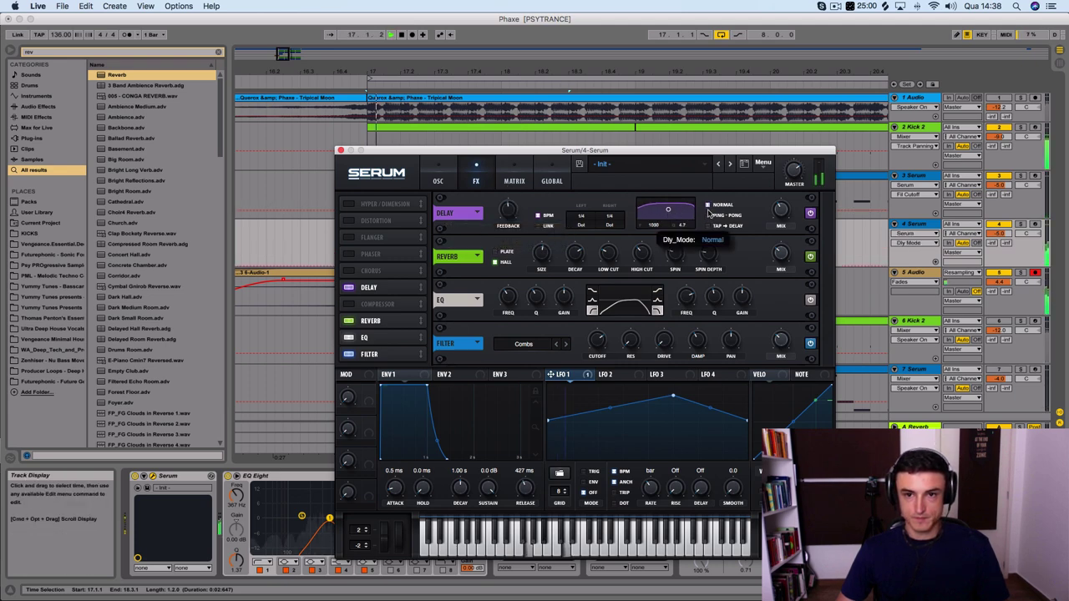
Step: In Serum's effects, adjust the delay mix, set the EQ's high-band gain to 15.2 dB and retune its high-band frequency
{"action": "left_click", "coordinate": [785, 214]}
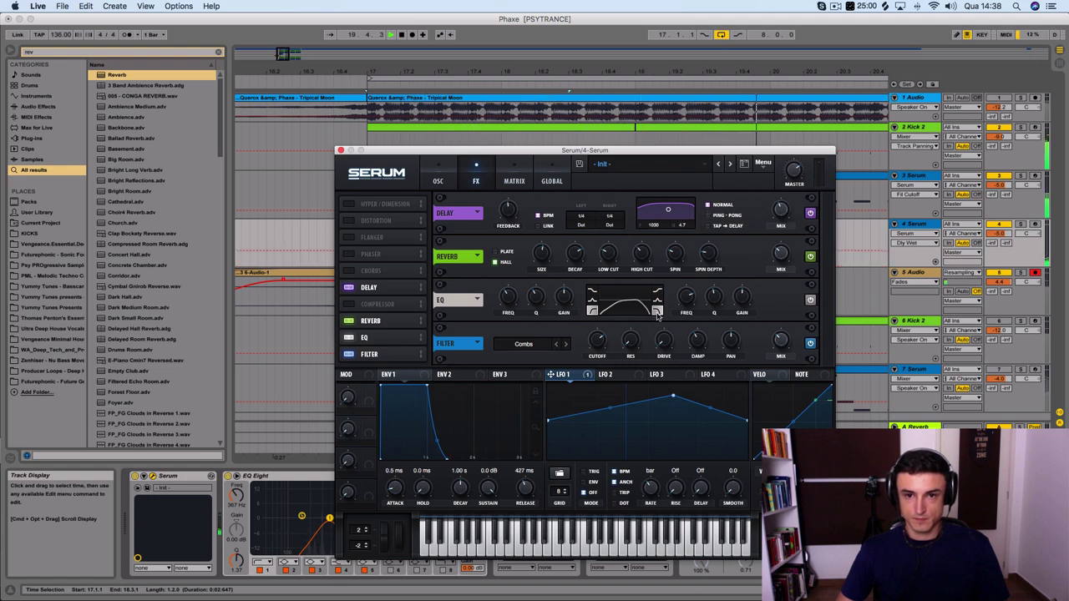
{"action": "left_click", "coordinate": [739, 297]}
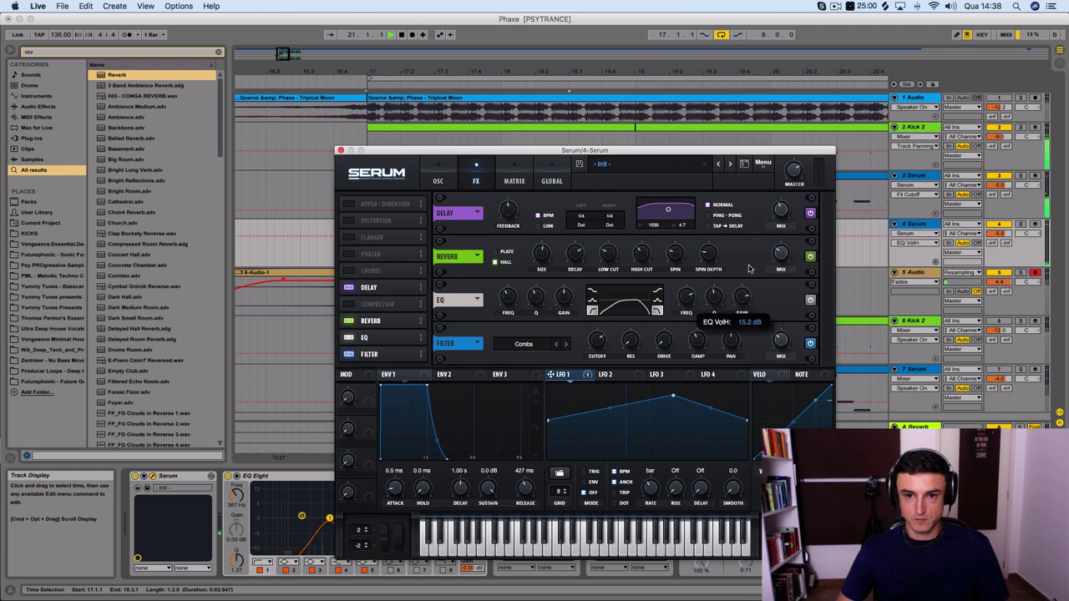
{"action": "left_click", "coordinate": [692, 294]}
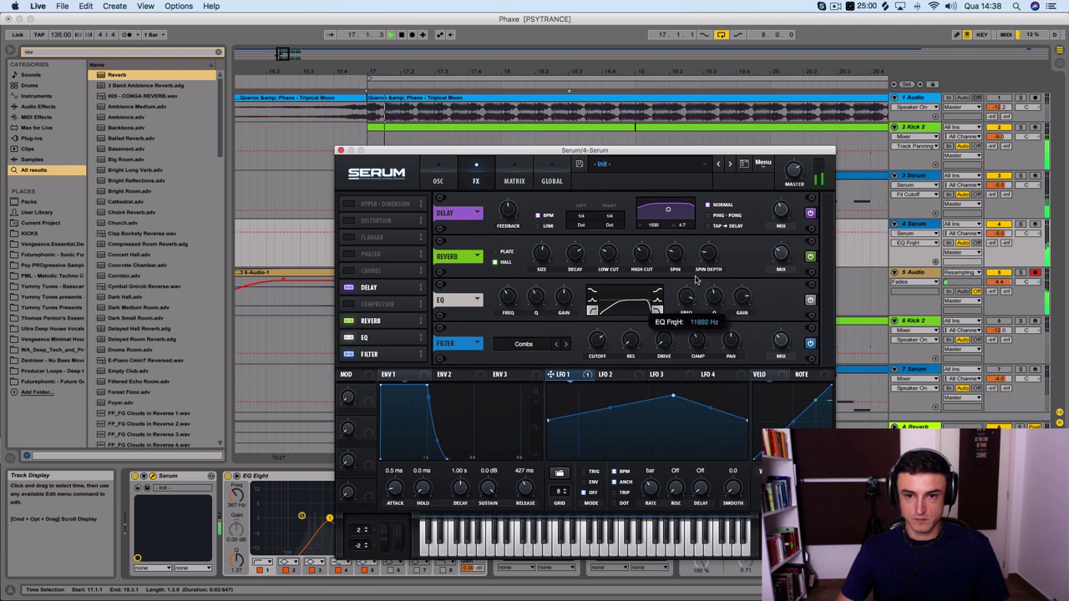
{"action": "left_click_drag", "start_coordinate": [695, 279], "coordinate": [690, 293]}
Step: Set the Serum EQ's low-band frequency to 537 Hz, adjust its low-band gain and the filter drive during playback
{"action": "left_click", "coordinate": [508, 297]}
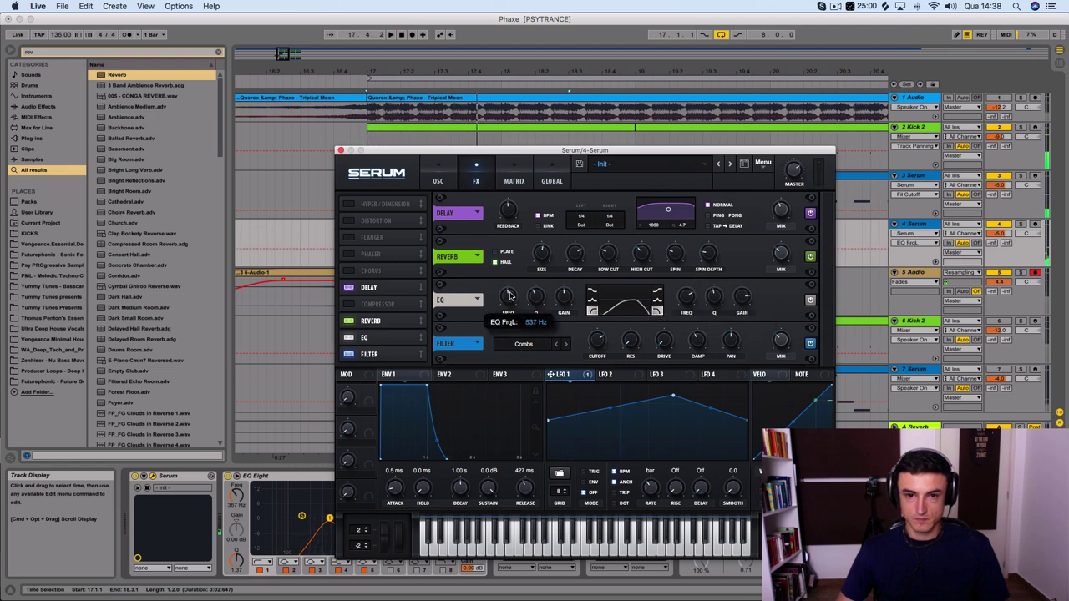
{"action": "key", "text": "space"}
{"action": "left_click", "coordinate": [564, 294]}
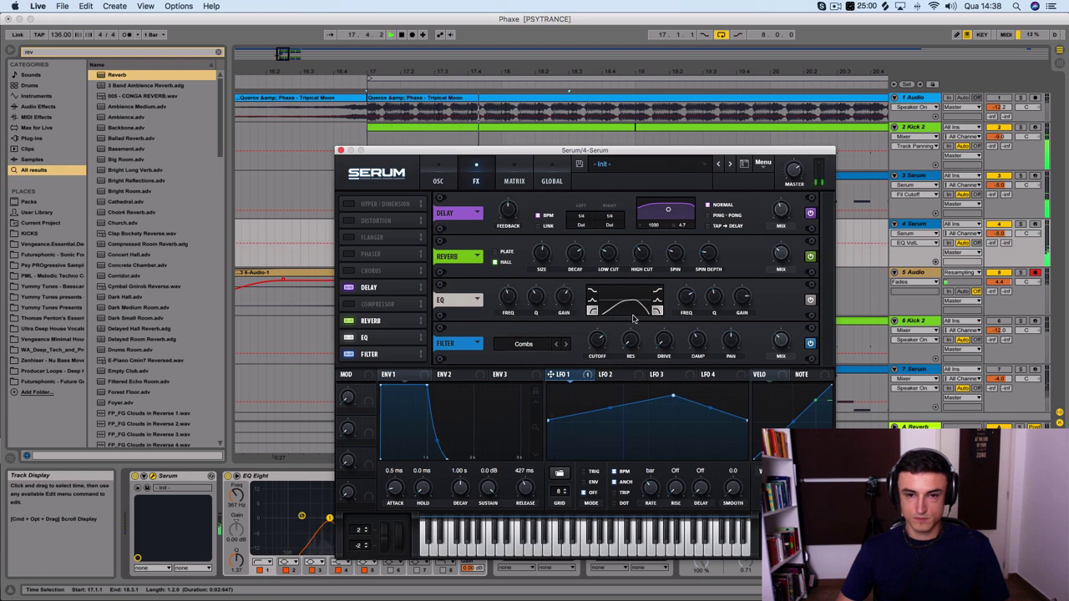
{"action": "left_click", "coordinate": [666, 345]}
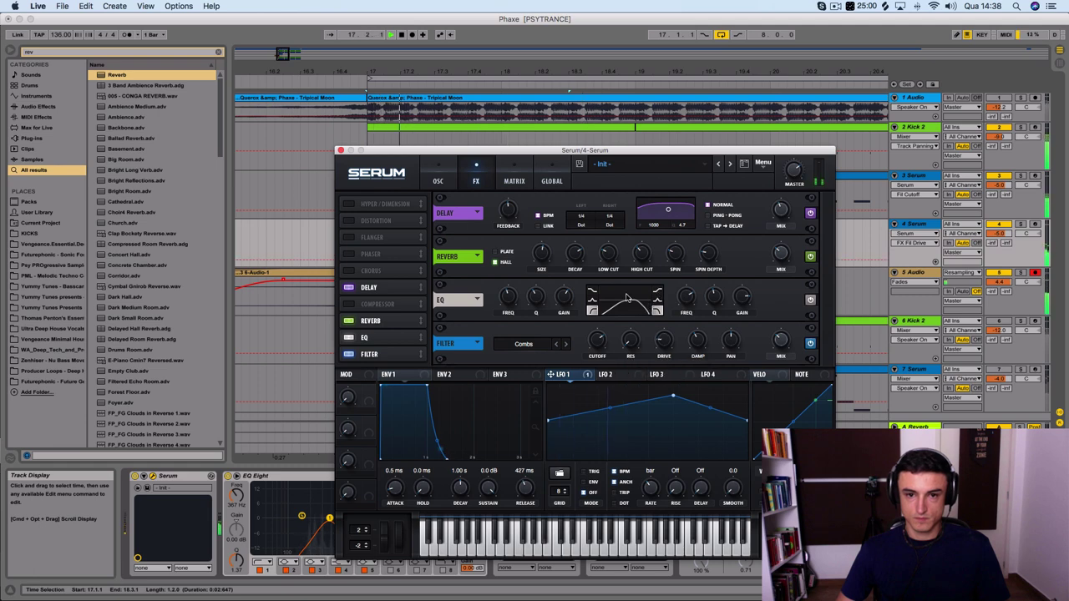
Step: Close the Serum and Replika windows and play the reversed lead-in into bar 17 twice from before bar 16
{"action": "left_click", "coordinate": [340, 151]}
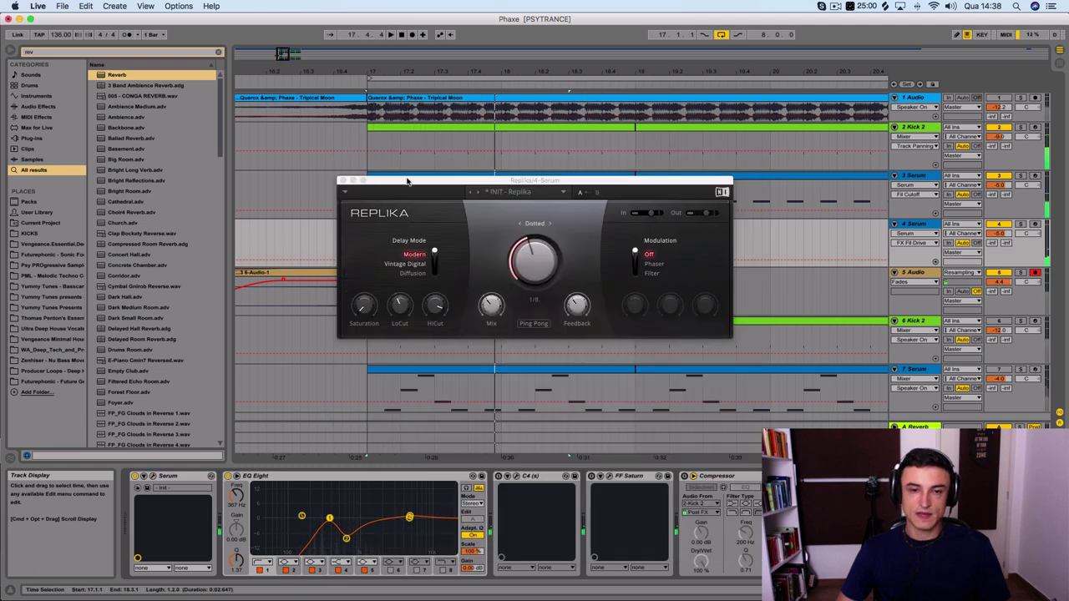
{"action": "left_click", "coordinate": [344, 182]}
{"action": "scroll", "coordinate": [375, 125], "scroll_direction": "left", "scroll_amount": 5}
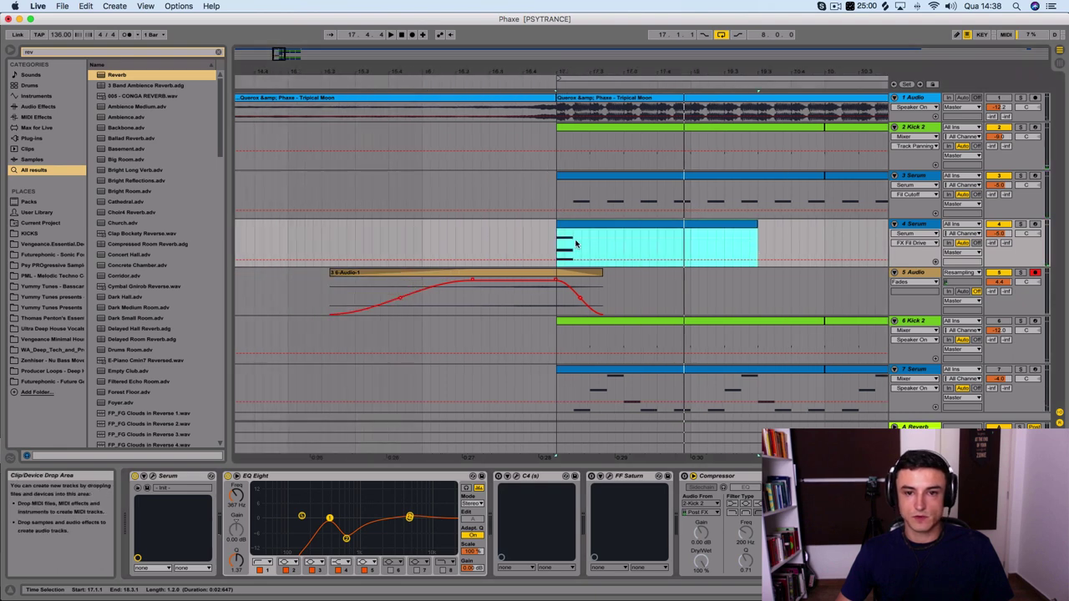
{"action": "left_click", "coordinate": [375, 83]}
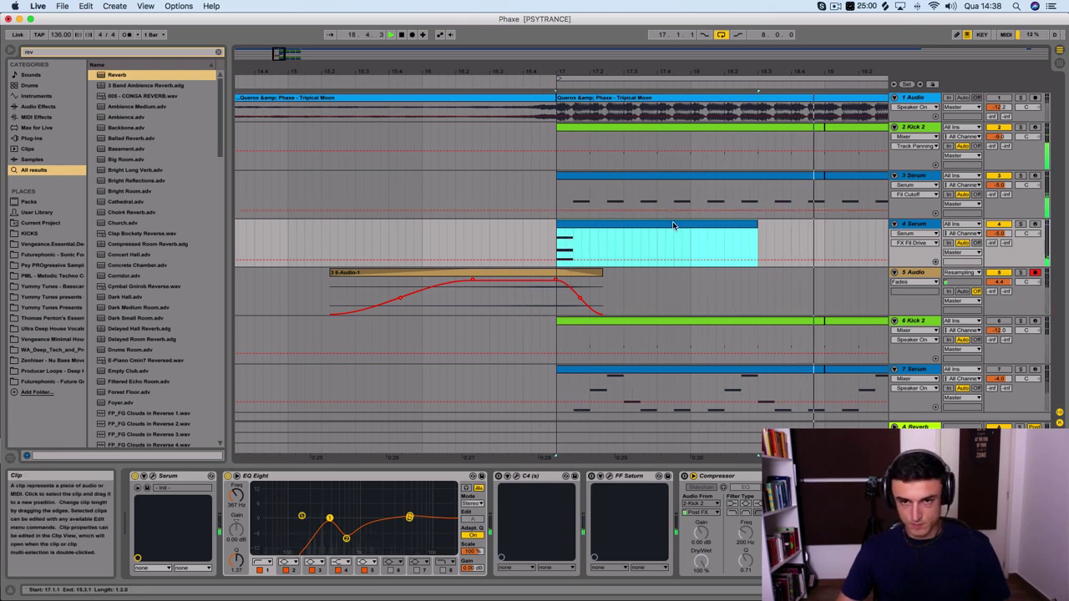
{"action": "left_click", "coordinate": [372, 86]}
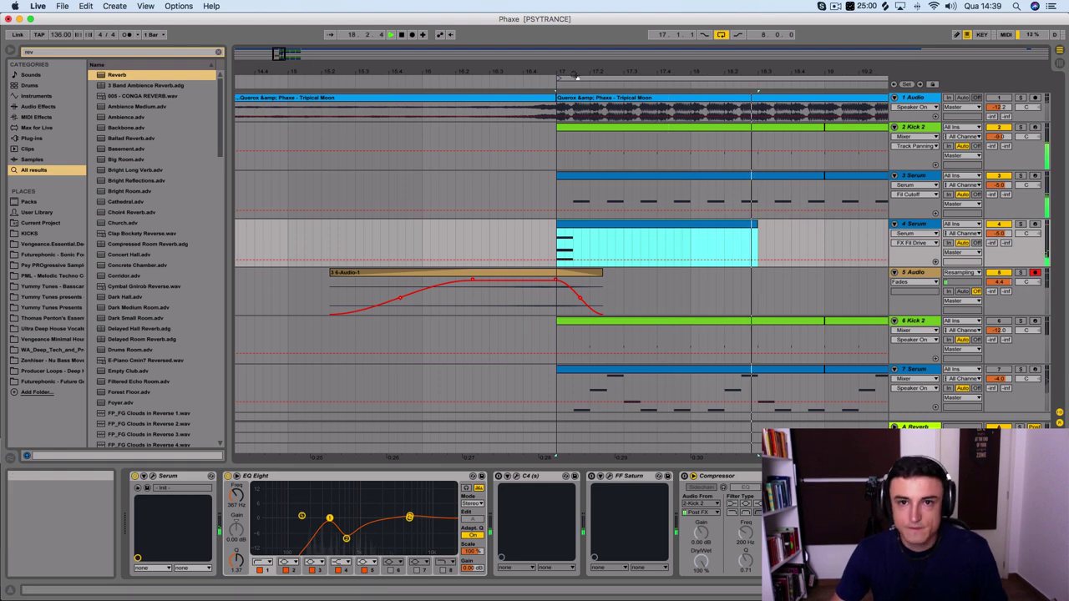
Step: Inspect the notes of the 7 Serum track's first MIDI clip in an enlarged editor and hide the clip view
{"action": "mouse_move", "coordinate": [278, 54]}
{"action": "left_mouse_down"}
{"action": "mouse_move", "coordinate": [278, 25]}
{"action": "mouse_move", "coordinate": [282, 48]}
{"action": "left_mouse_up"}
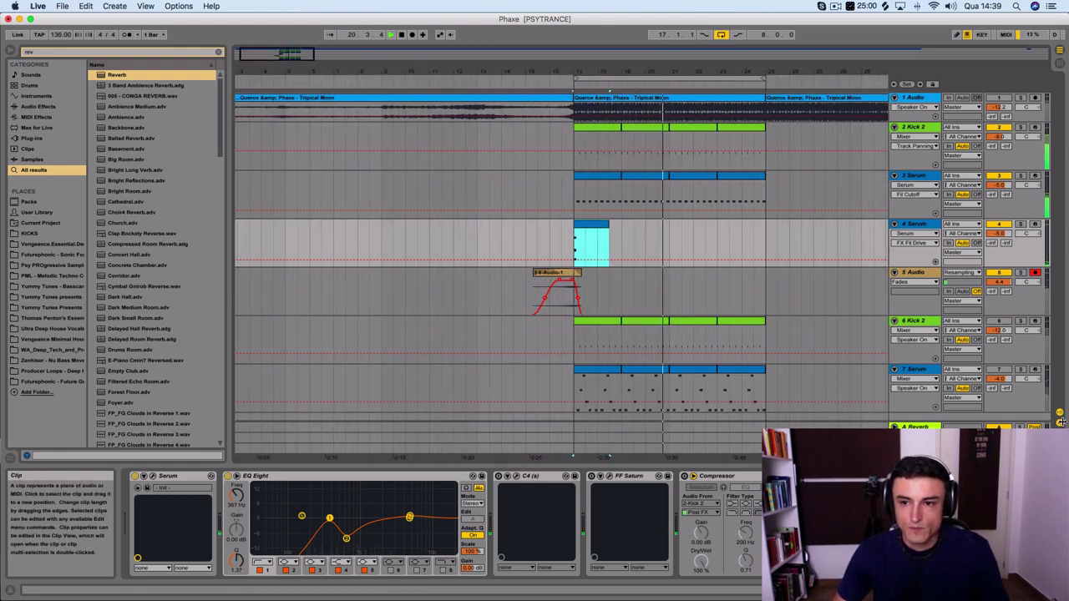
{"action": "left_click", "coordinate": [933, 375]}
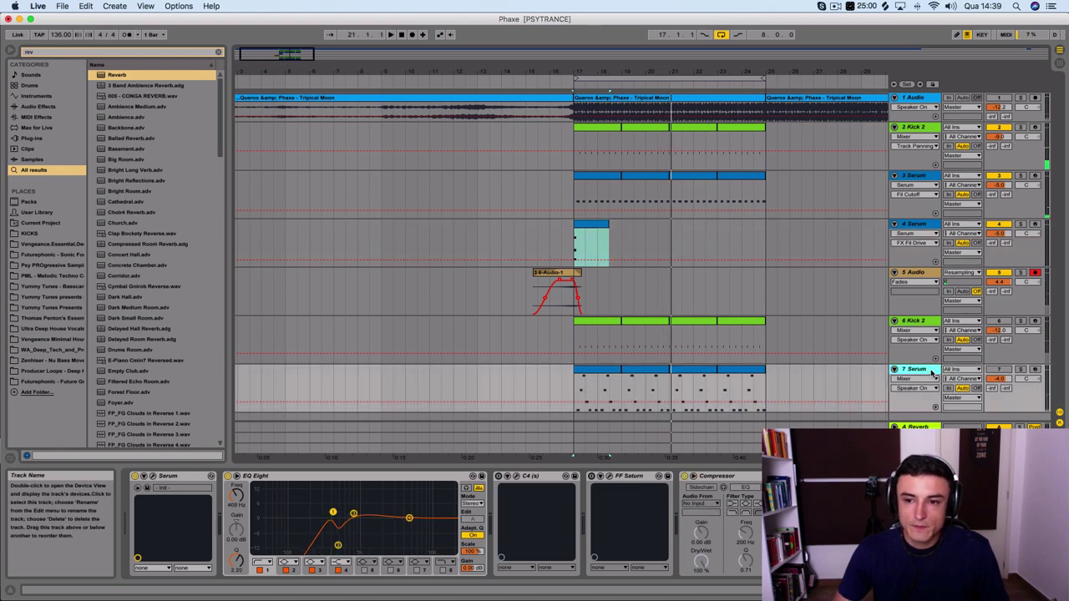
{"action": "left_click", "coordinate": [578, 374]}
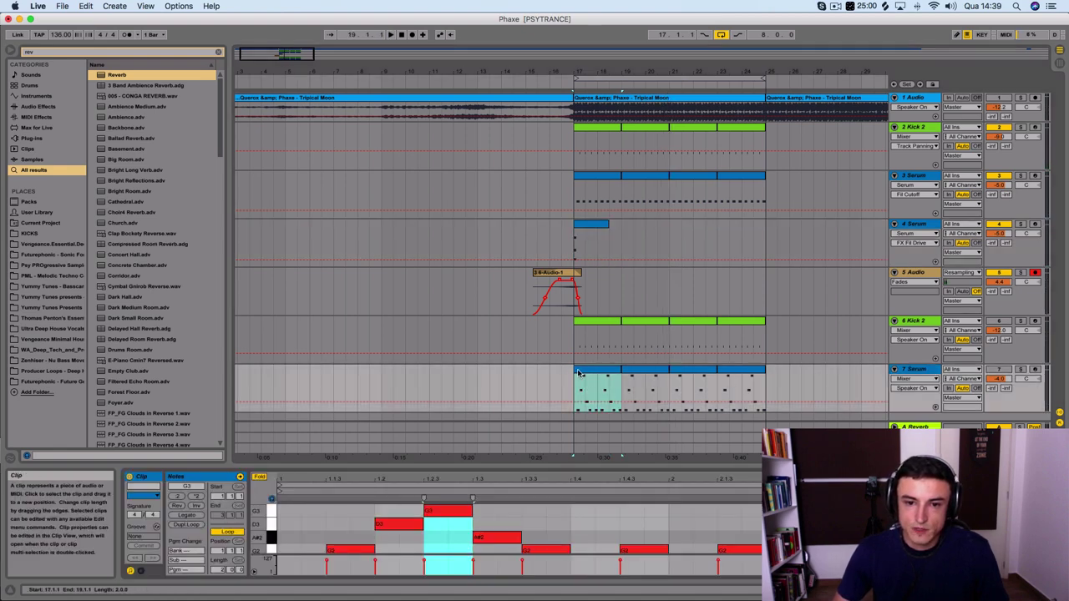
{"action": "left_click_drag", "start_coordinate": [605, 443], "coordinate": [625, 155]}
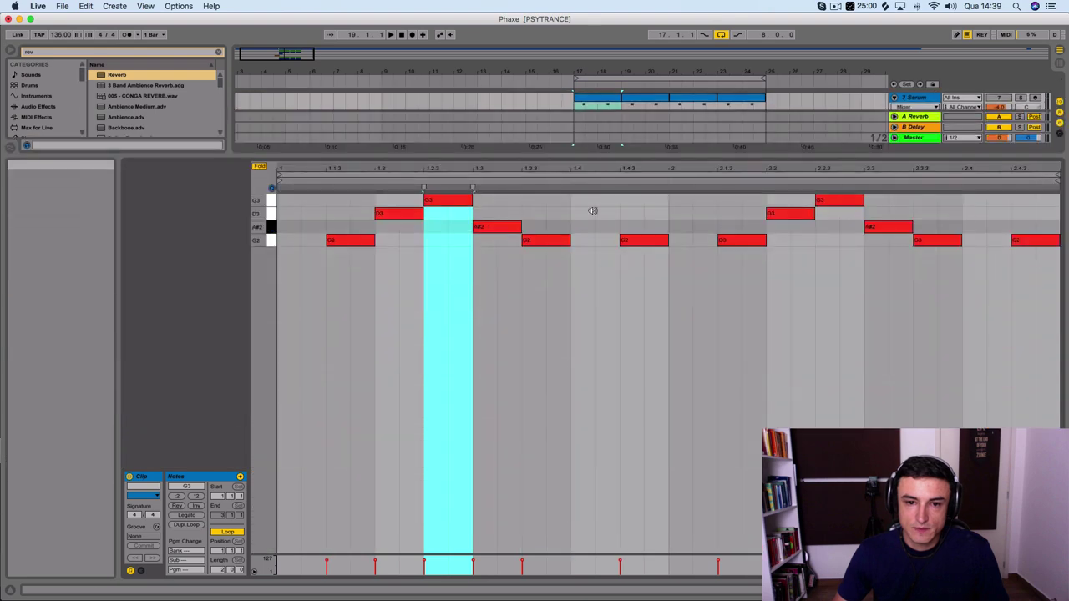
{"action": "key", "text": "super+alt+l"}
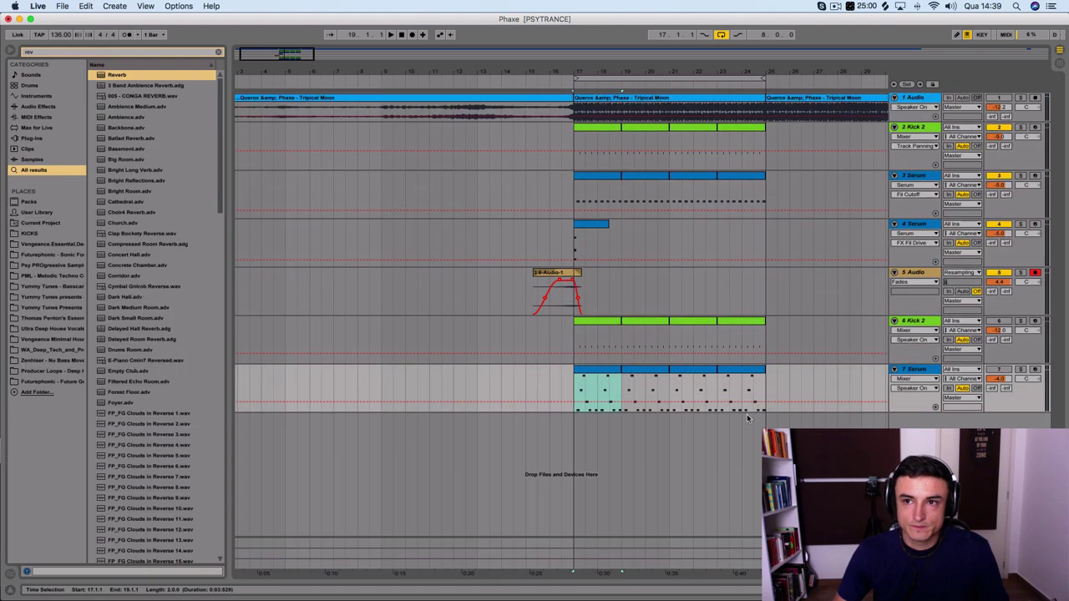
Step: Solo the 1 Audio reference track, listen to its sections around bars 77, 56 and 40, and stop playback
{"action": "scroll", "coordinate": [771, 264], "scroll_direction": "right", "scroll_amount": 5}
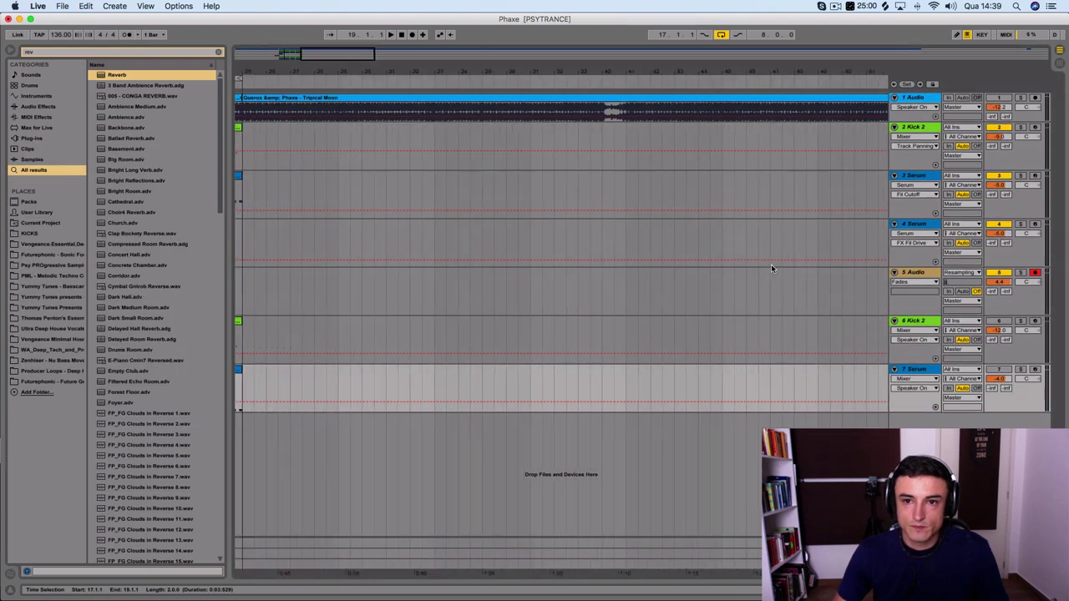
{"action": "left_click", "coordinate": [485, 87]}
{"action": "left_click", "coordinate": [1020, 99]}
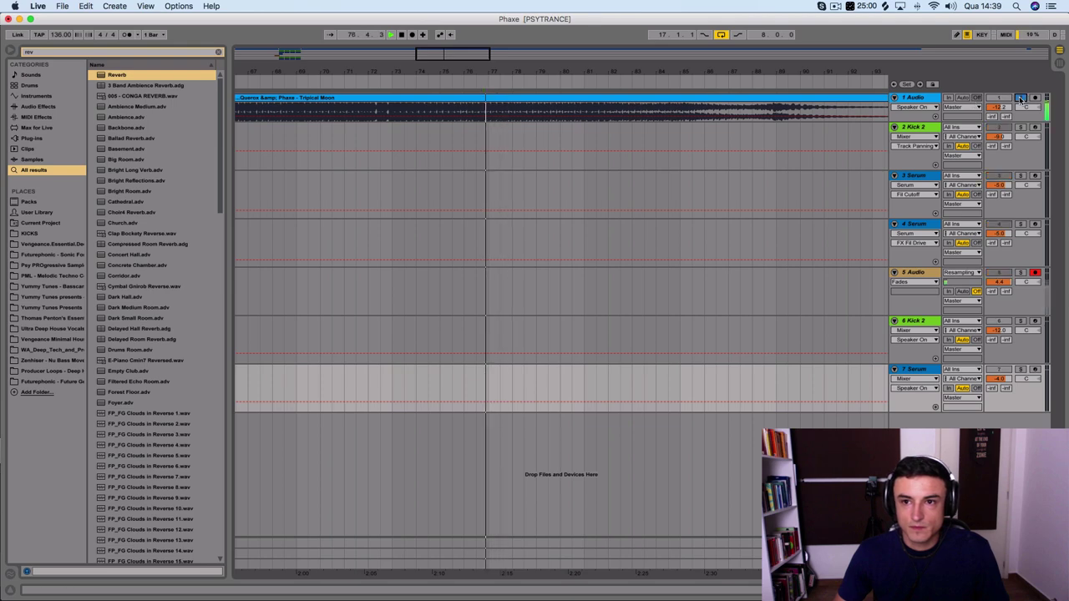
{"action": "scroll", "coordinate": [629, 155], "scroll_direction": "left", "scroll_amount": 5}
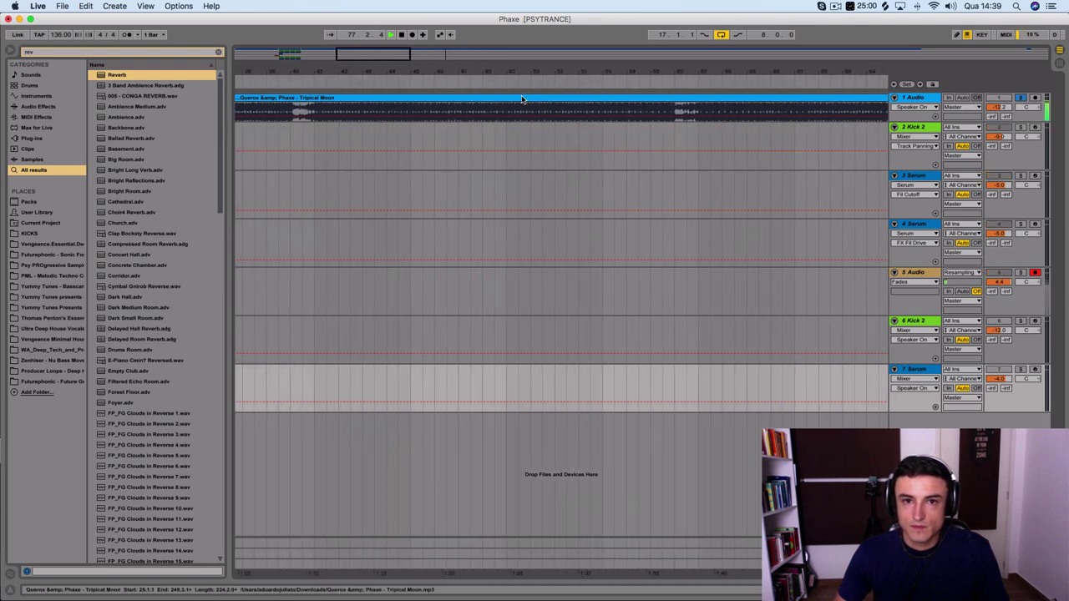
{"action": "left_click", "coordinate": [669, 87]}
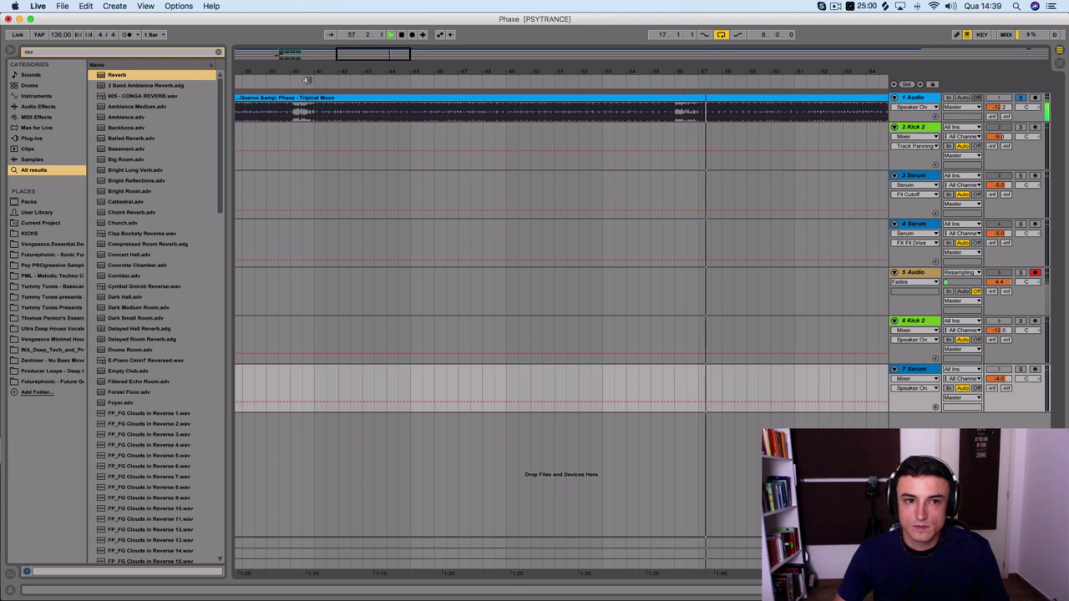
{"action": "left_click", "coordinate": [361, 148]}
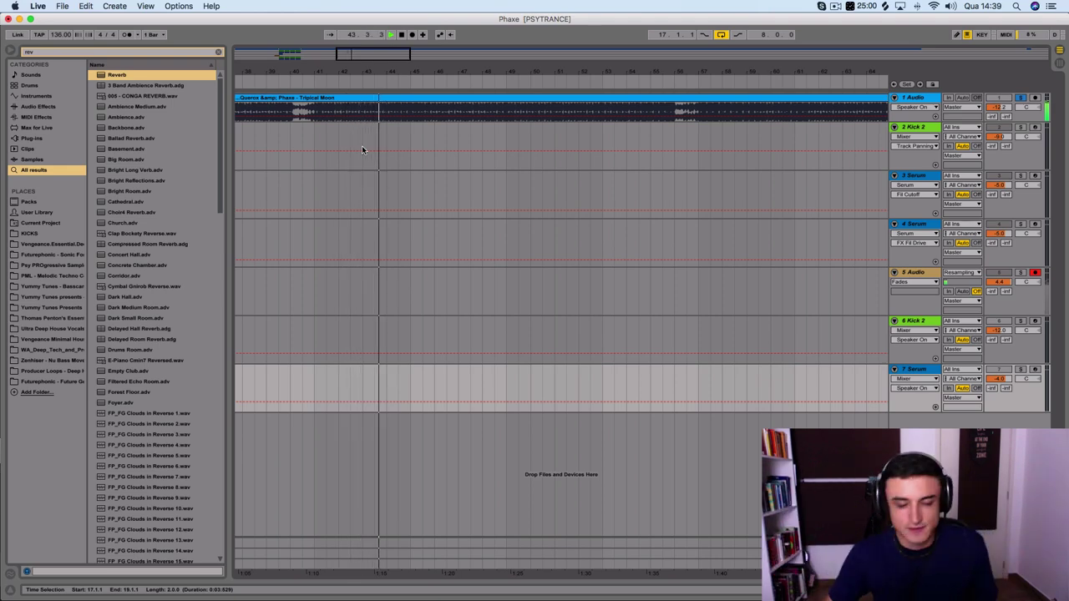
{"action": "key", "text": "space"}
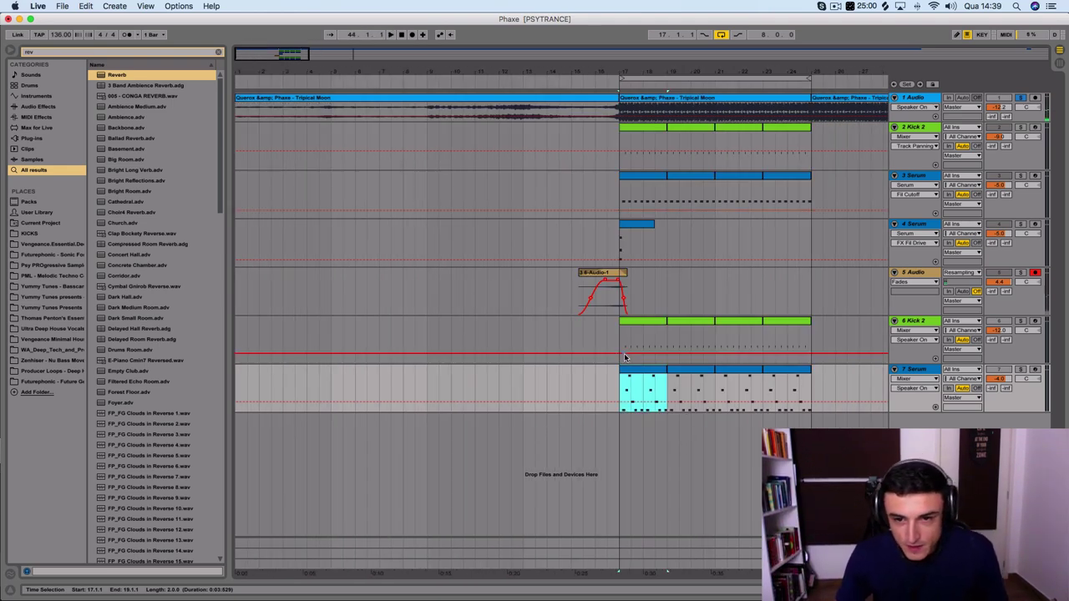
Step: Solo the 7 Serum track and play its clips from bar 17
{"action": "left_click", "coordinate": [919, 370]}
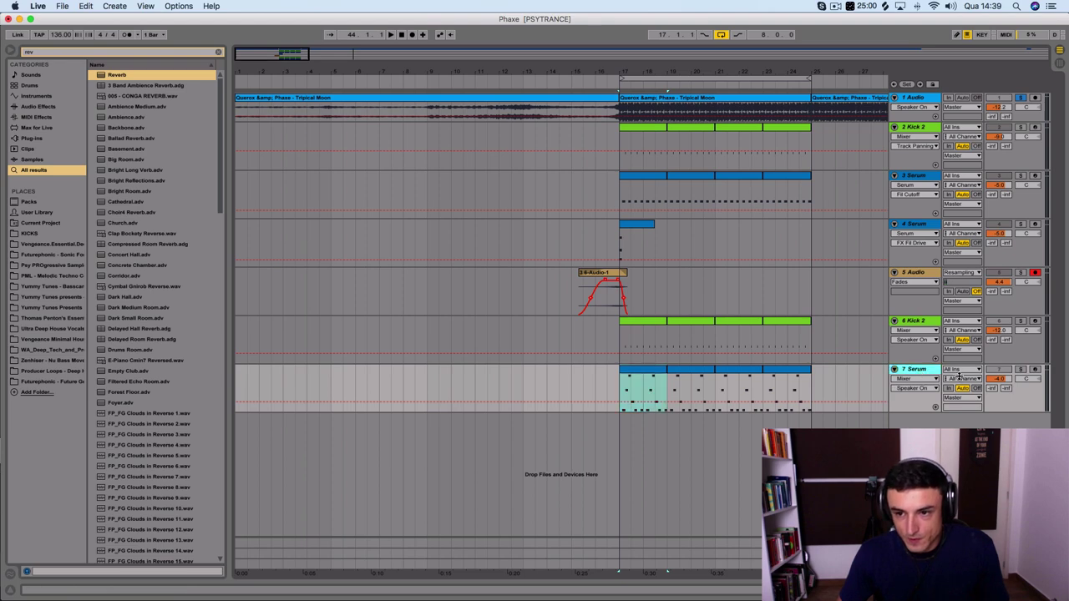
{"action": "left_click", "coordinate": [1003, 372]}
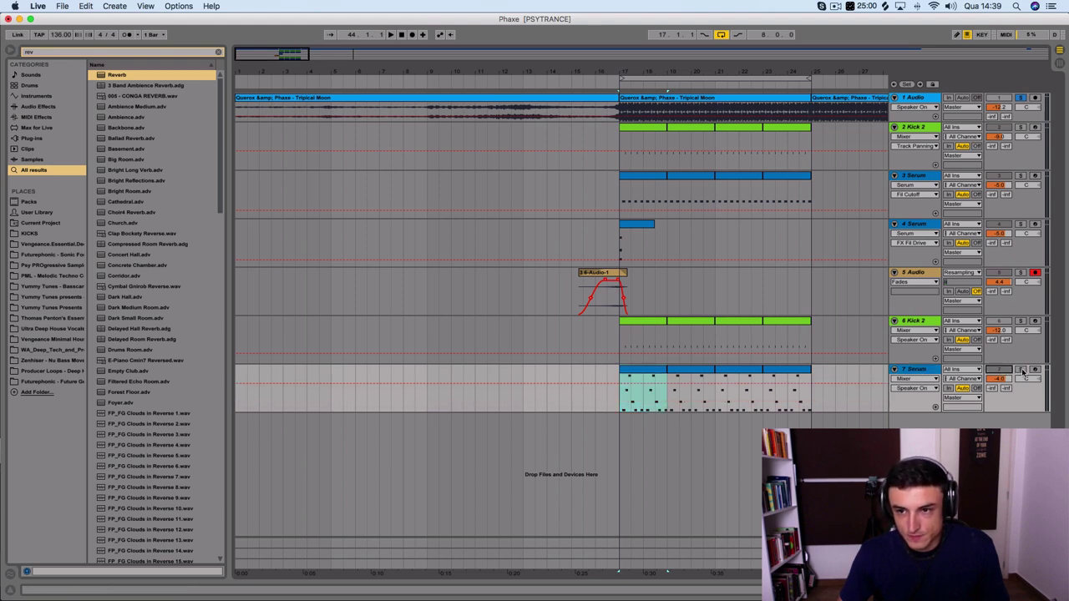
{"action": "key", "text": "space"}
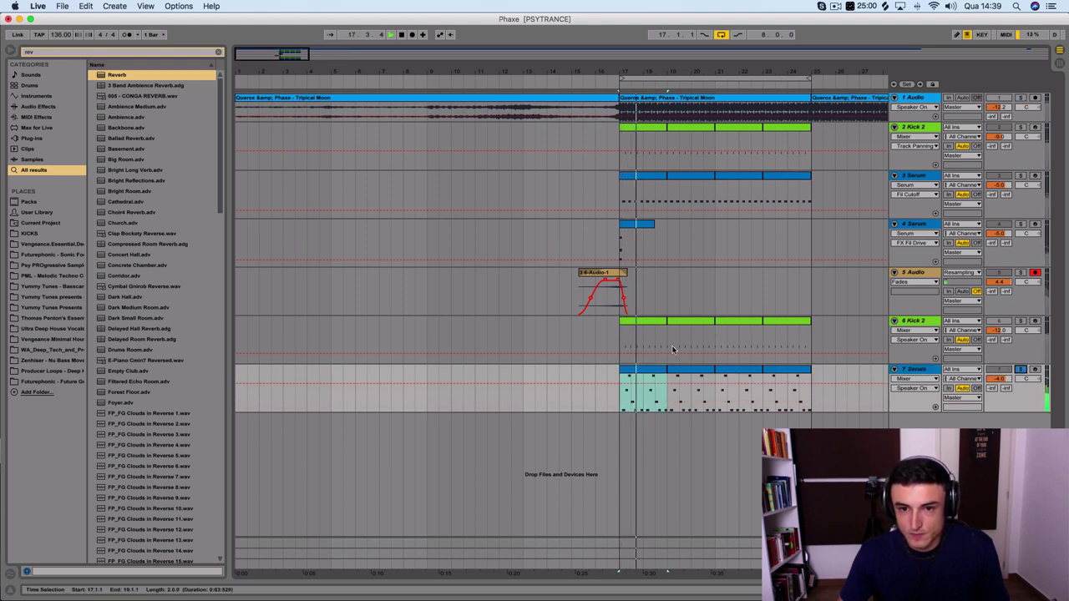
Step: Open the 7 Serum track's first clip in an enlarged note editor and turn off Fold to show the full keyboard
{"action": "double_click", "coordinate": [651, 372]}
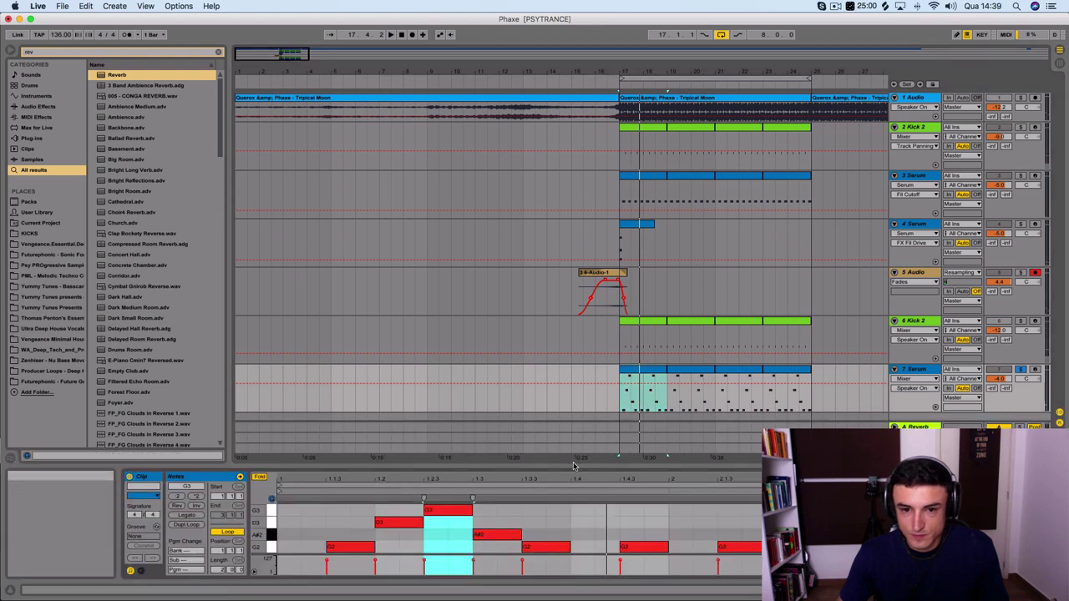
{"action": "left_click_drag", "start_coordinate": [573, 459], "coordinate": [576, 200]}
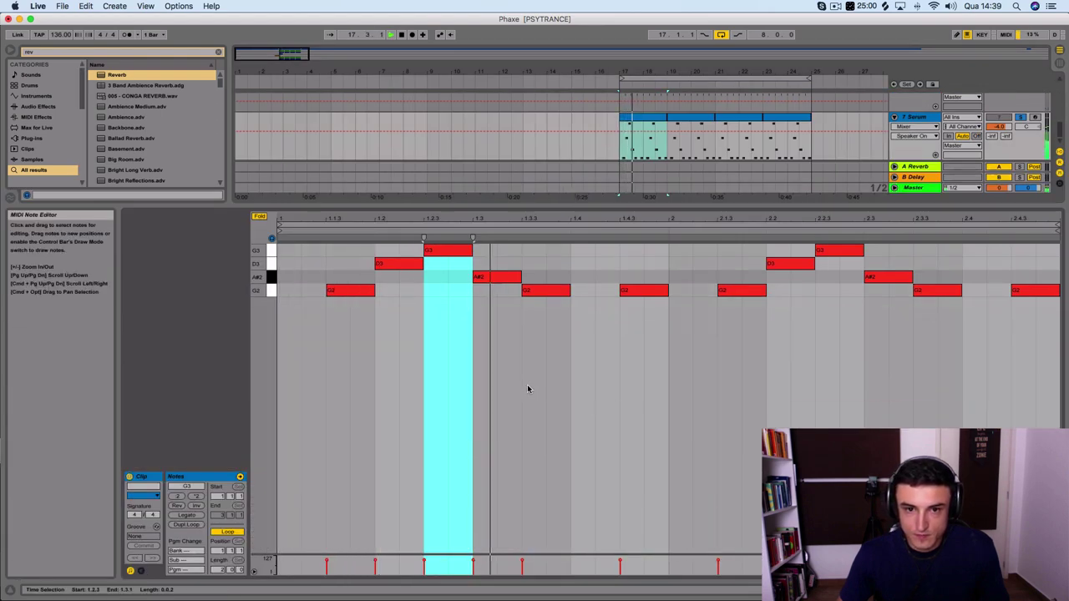
{"action": "left_click", "coordinate": [260, 216]}
{"action": "scroll", "coordinate": [480, 284], "scroll_direction": "up", "scroll_amount": 2}
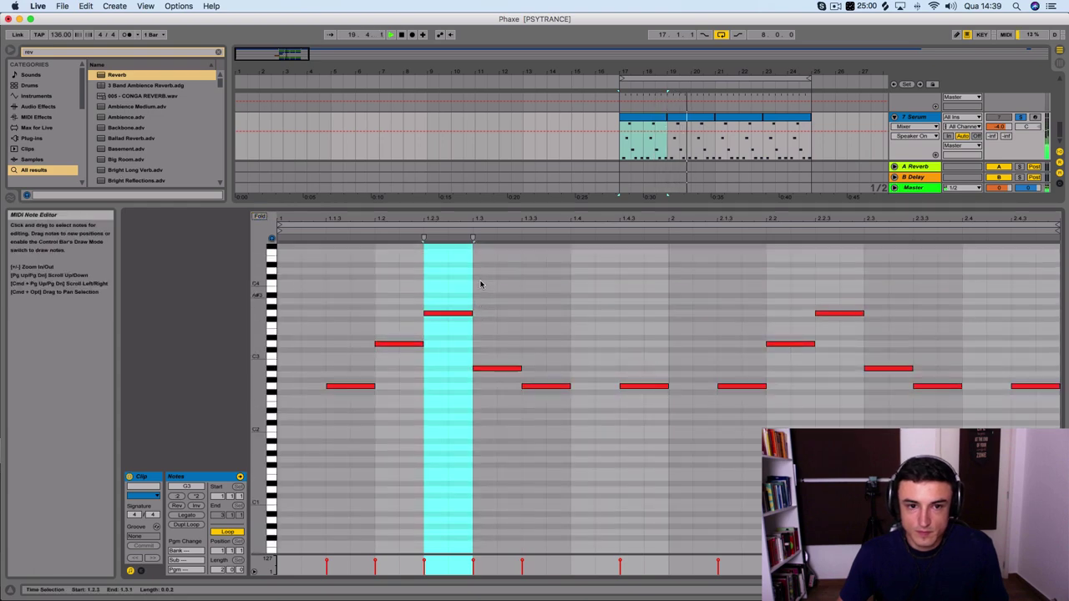
{"action": "scroll", "coordinate": [481, 284], "scroll_direction": "up", "scroll_amount": 4}
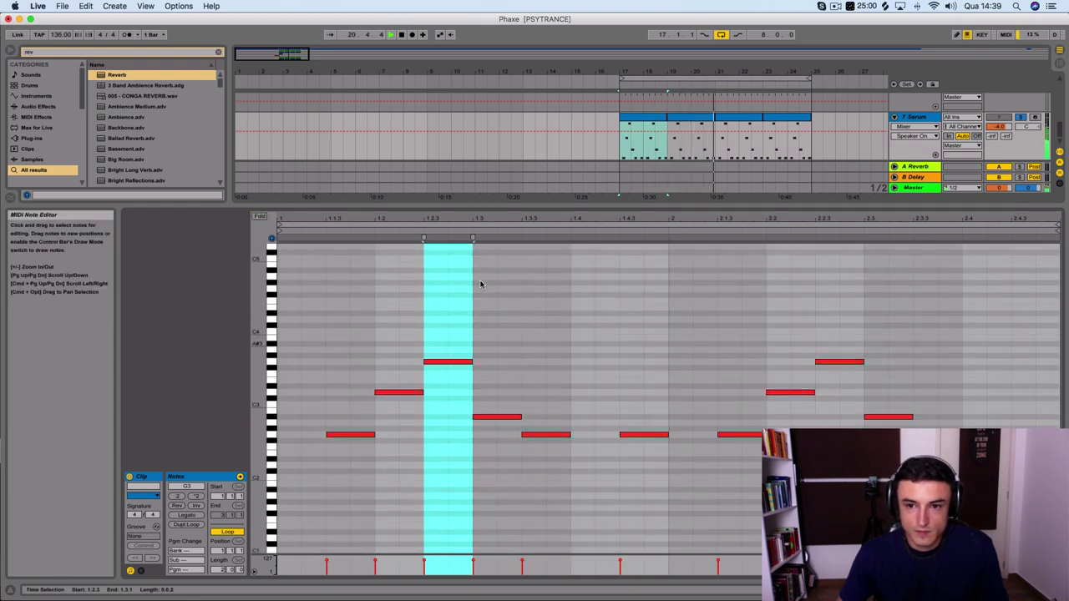
Step: Examine the clip's rising G2, D3 and G3 notes one by one while playing the pattern
{"action": "left_click", "coordinate": [520, 357]}
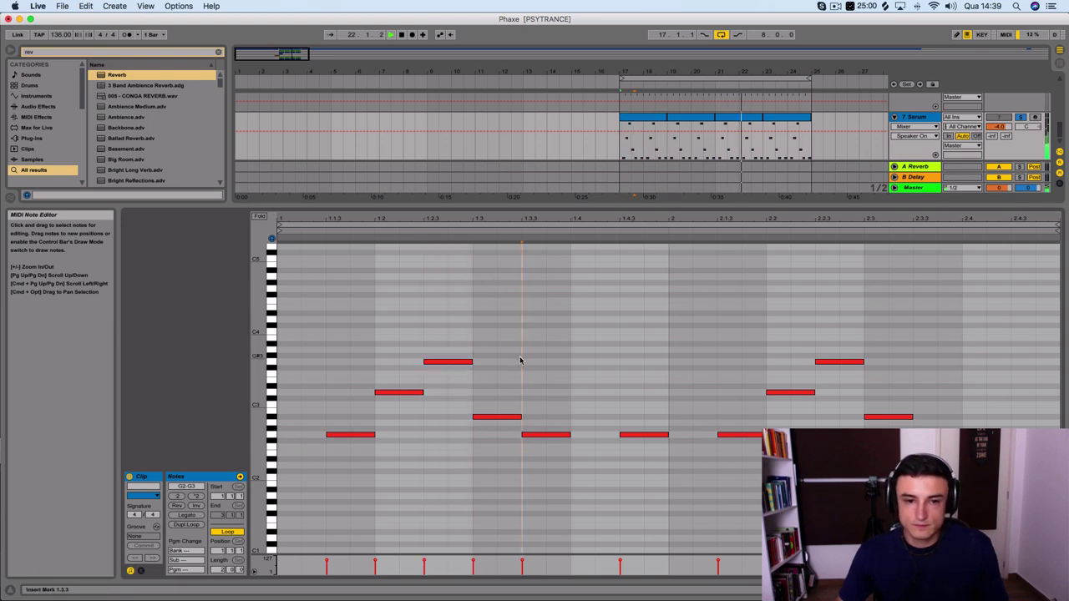
{"action": "left_click", "coordinate": [352, 435]}
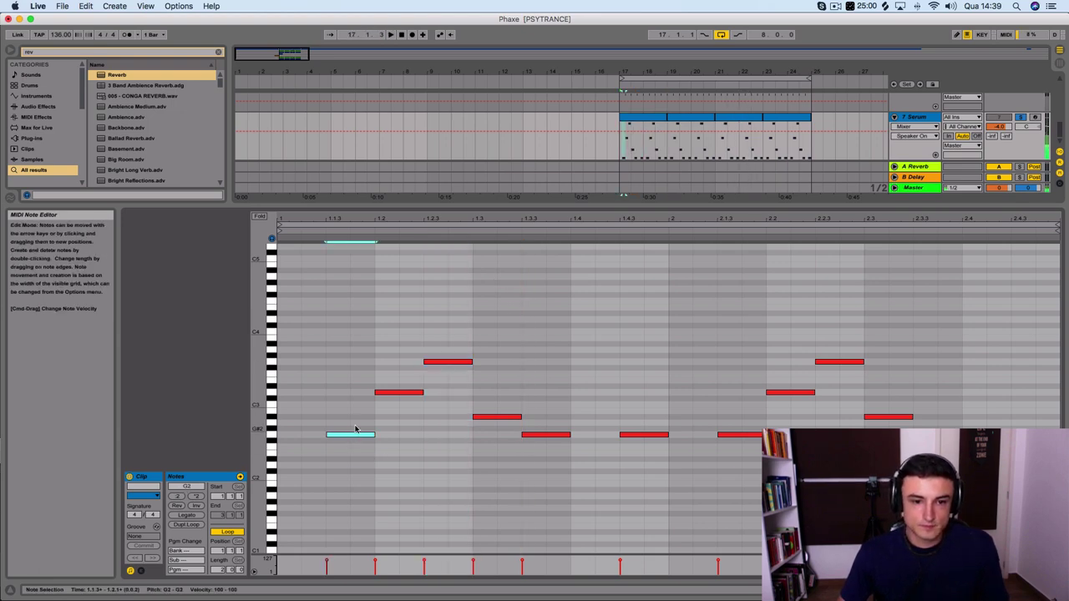
{"action": "left_click", "coordinate": [392, 393]}
{"action": "left_click", "coordinate": [469, 361]}
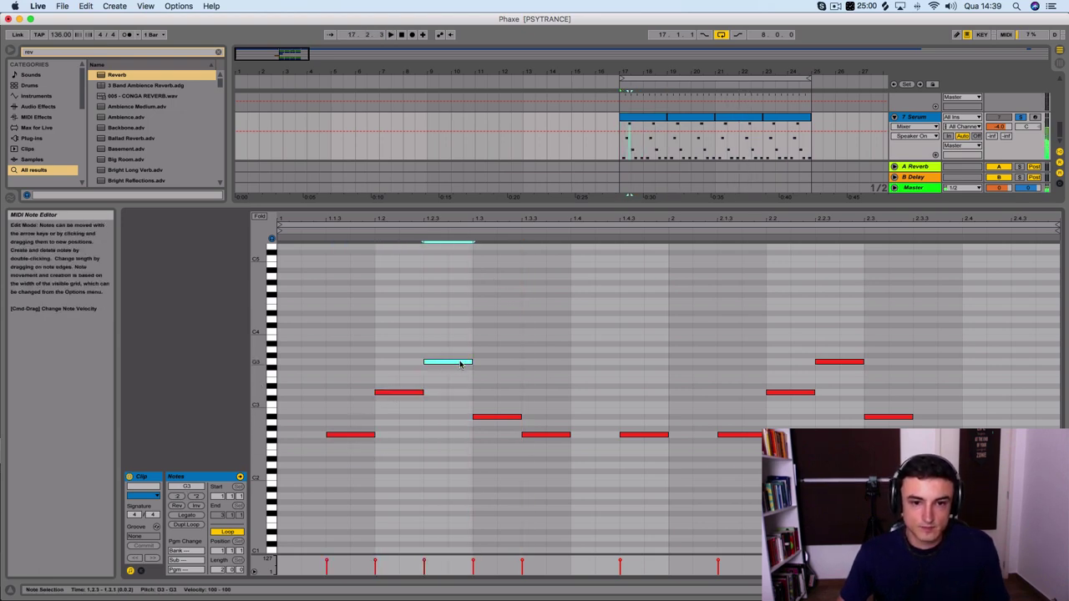
{"action": "left_click", "coordinate": [889, 393]}
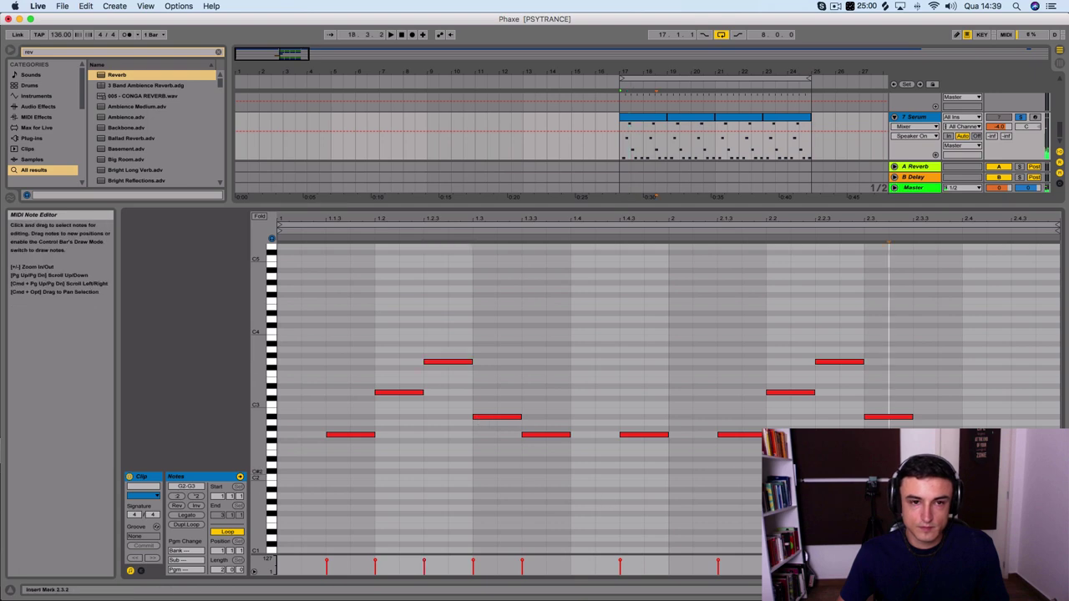
Step: Show the 7 Serum track's device chain and open its Serum plug-in window
{"action": "left_click", "coordinate": [650, 119]}
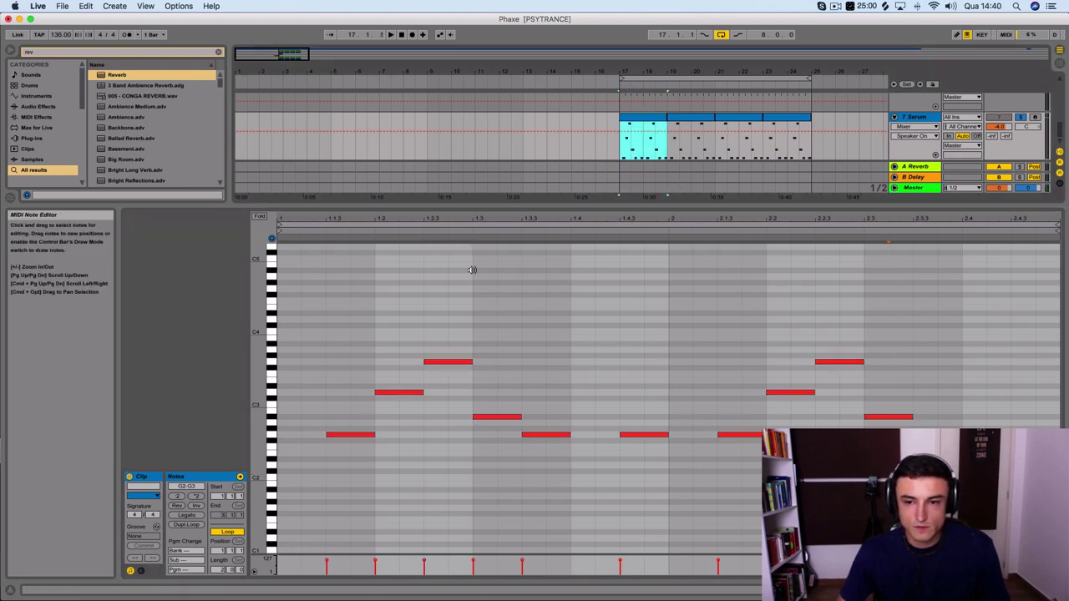
{"action": "left_click", "coordinate": [923, 118]}
{"action": "double_click", "coordinate": [922, 117]}
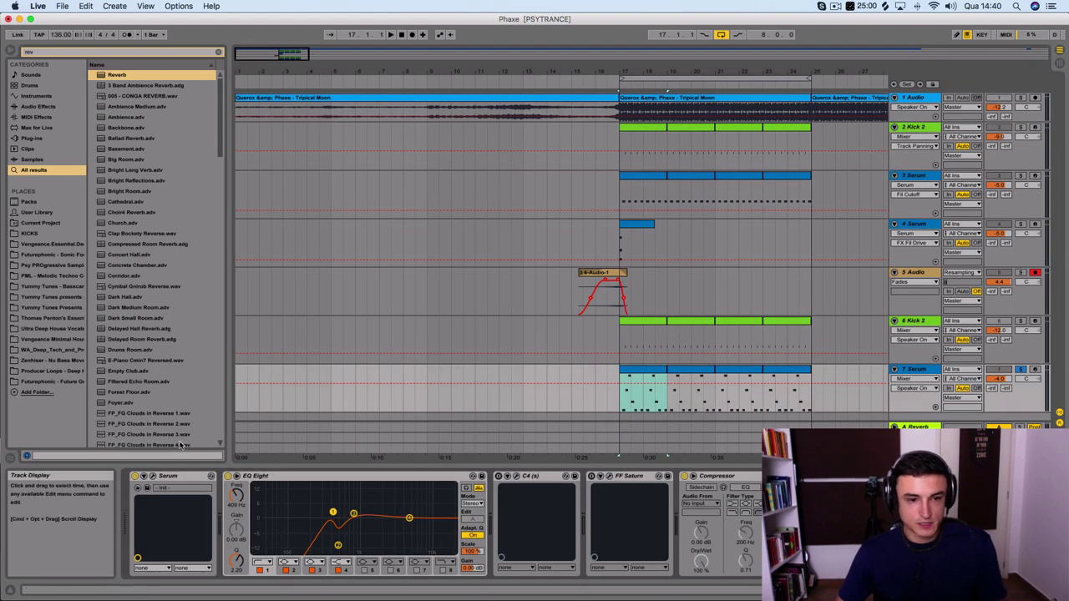
{"action": "left_click", "coordinate": [152, 477]}
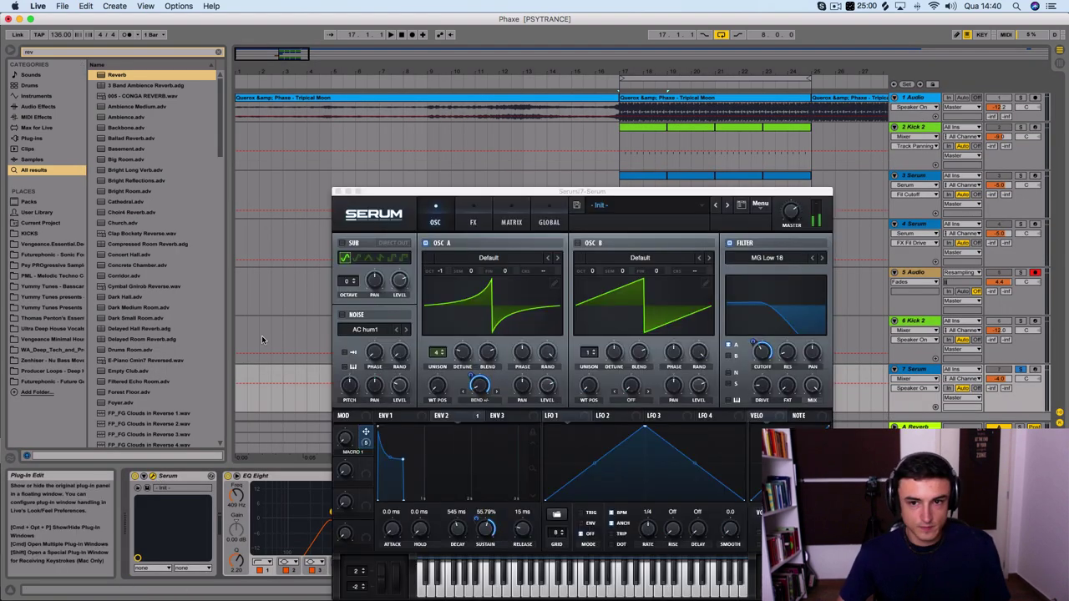
Step: Reset the 7 Serum patch to the Init preset and move its plug-in window clear of the envelope and keyboard area
{"action": "left_click", "coordinate": [760, 203]}
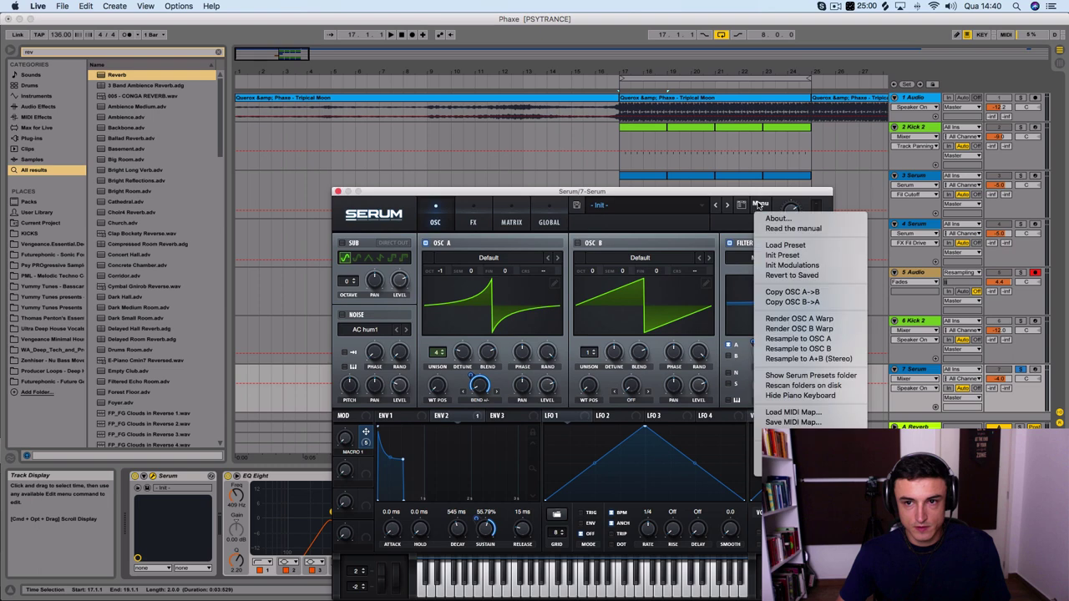
{"action": "left_click", "coordinate": [782, 255]}
{"action": "key", "text": "space"}
{"action": "left_click_drag", "start_coordinate": [683, 191], "coordinate": [634, 102]}
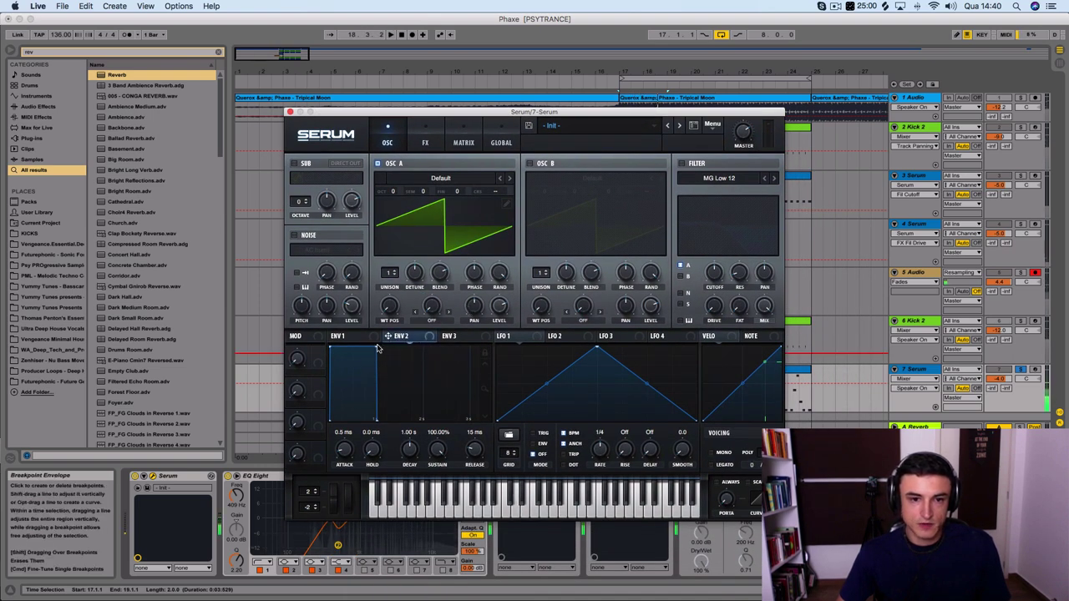
Step: Shape Env 2 with a steep 1.24 s decay and 0% sustain, and modulate the cutoff of an enabled MG Low 24 filter with it
{"action": "left_click_drag", "start_coordinate": [376, 350], "coordinate": [387, 466]}
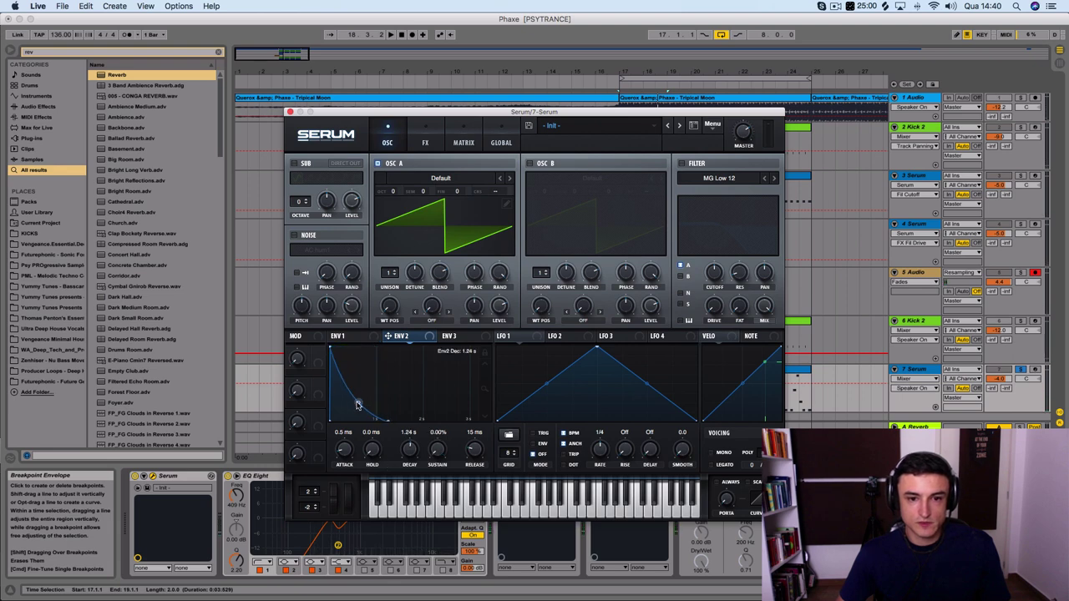
{"action": "left_click_drag", "start_coordinate": [358, 402], "coordinate": [355, 406]}
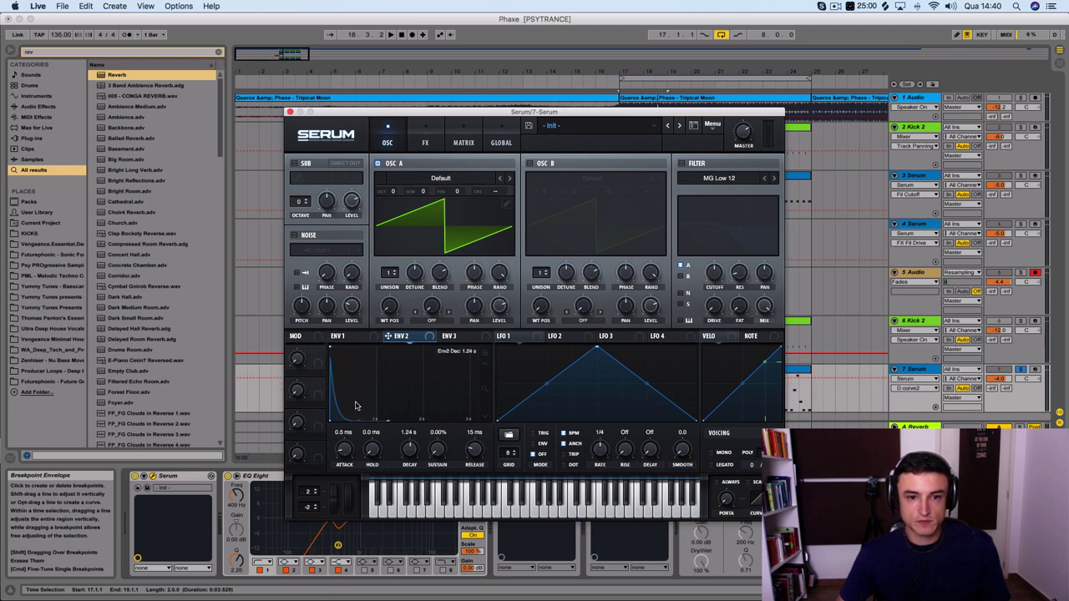
{"action": "left_click", "coordinate": [682, 164]}
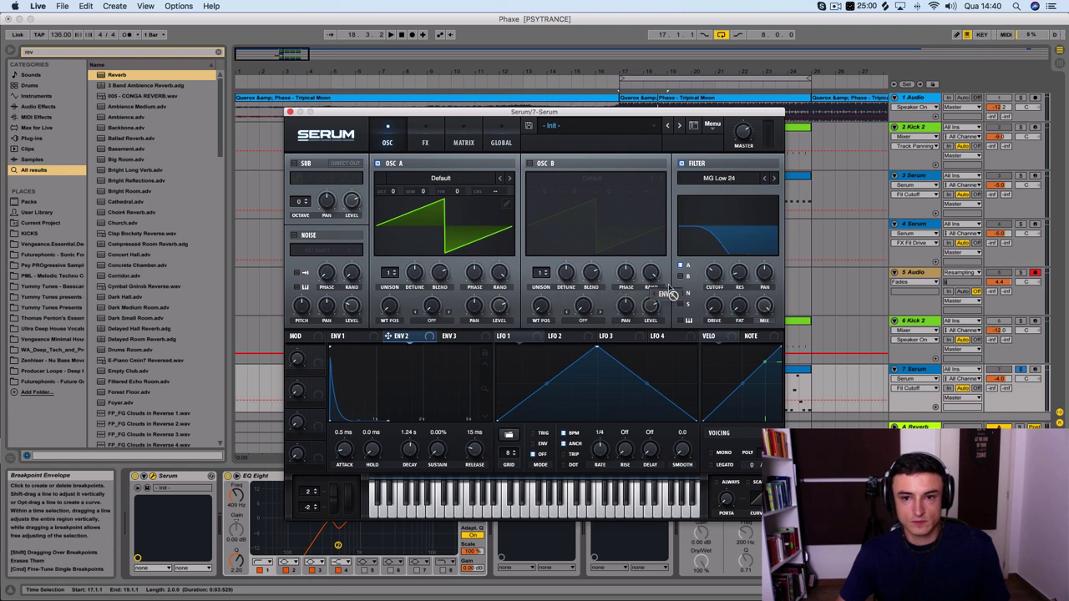
{"action": "left_click_drag", "start_coordinate": [668, 286], "coordinate": [714, 273]}
{"action": "key", "text": "space"}
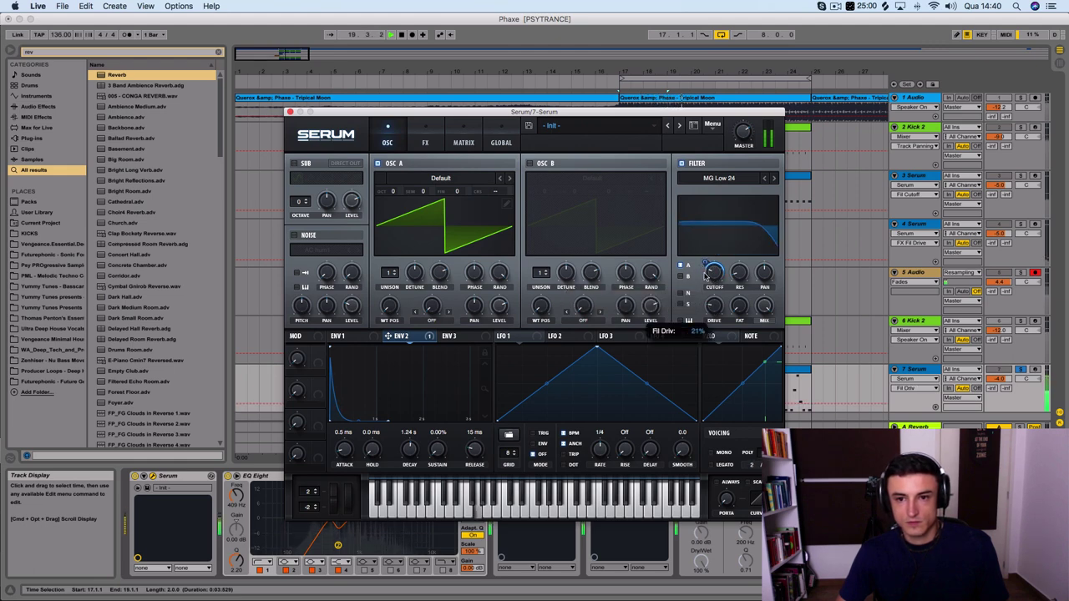
Step: Set oscillator A to 2 unison voices and raise the filter drive to 32% during playback
{"action": "left_click", "coordinate": [424, 142]}
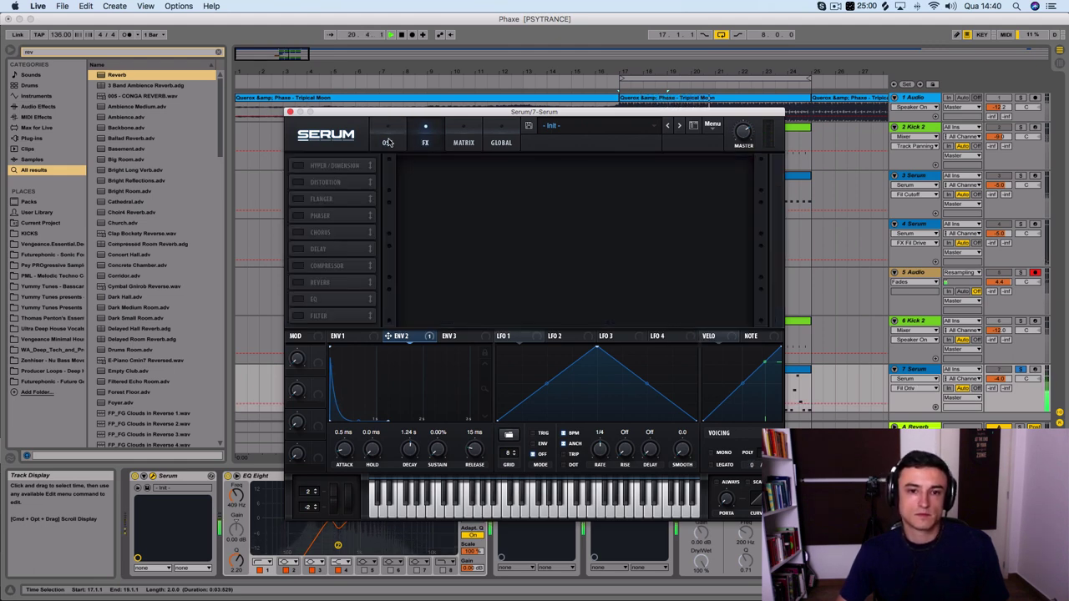
{"action": "left_click", "coordinate": [387, 142]}
{"action": "mouse_move", "coordinate": [398, 278]}
{"action": "left_mouse_down"}
{"action": "mouse_move", "coordinate": [378, 257]}
{"action": "mouse_move", "coordinate": [380, 267]}
{"action": "left_mouse_up"}
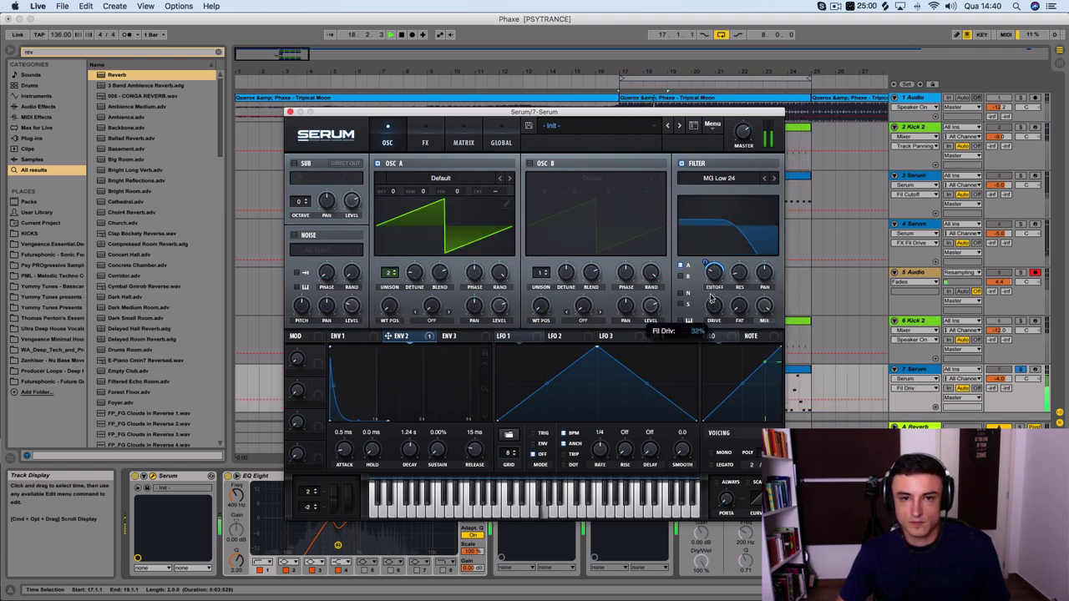
Step: Try the Hyper/Dimension effect on the sound with adjusted detune and an 11% Hyper mix
{"action": "left_click", "coordinate": [415, 143]}
{"action": "left_click", "coordinate": [296, 167]}
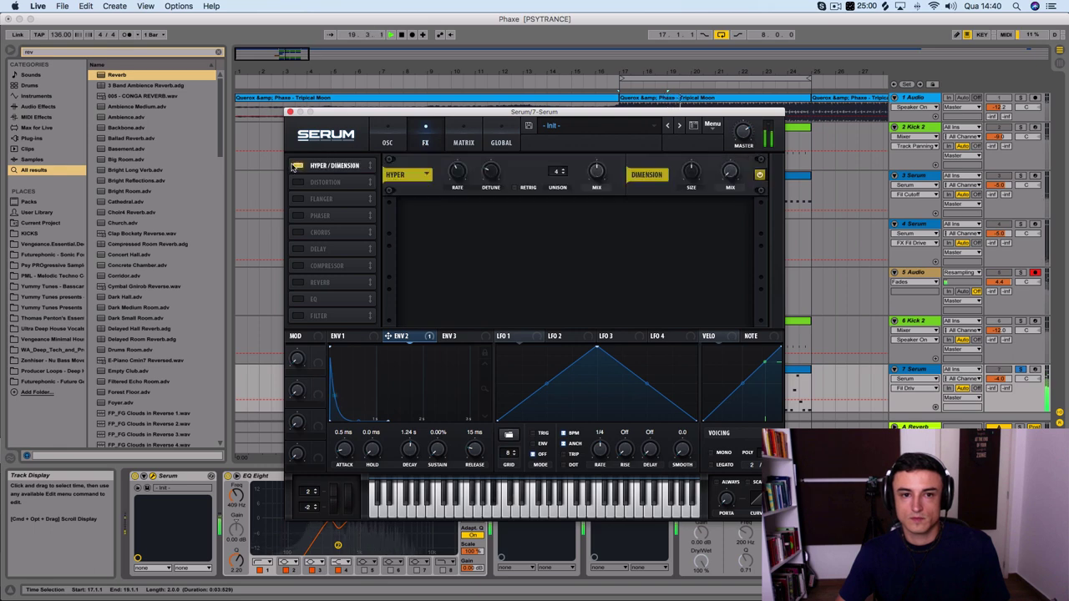
{"action": "left_click_drag", "start_coordinate": [457, 173], "coordinate": [493, 195]}
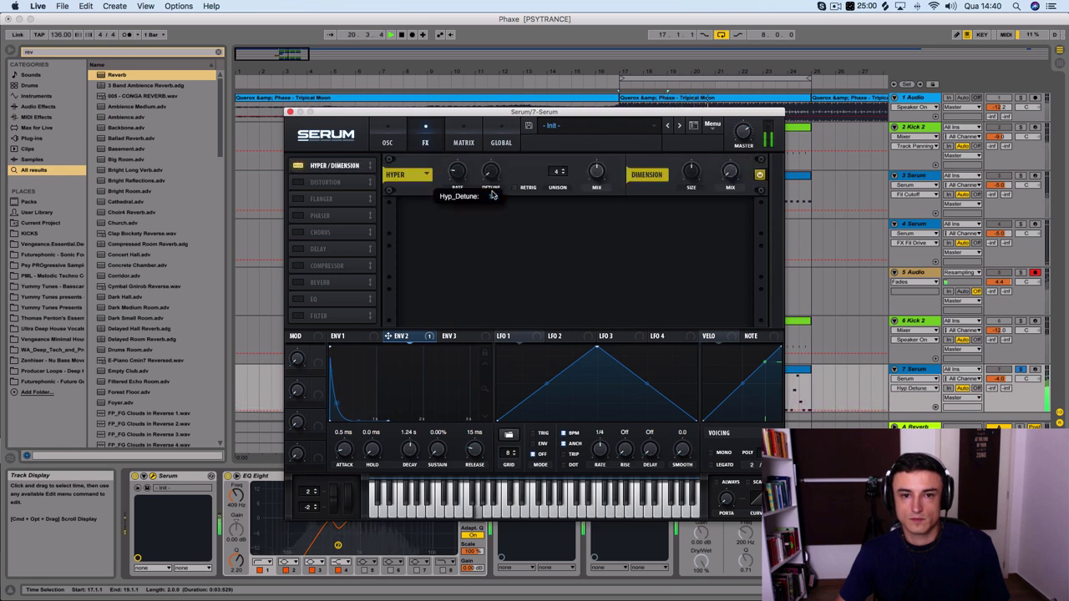
{"action": "mouse_move", "coordinate": [598, 171]}
{"action": "left_mouse_down"}
{"action": "mouse_move", "coordinate": [585, 270]}
{"action": "mouse_move", "coordinate": [589, 186]}
{"action": "left_mouse_up"}
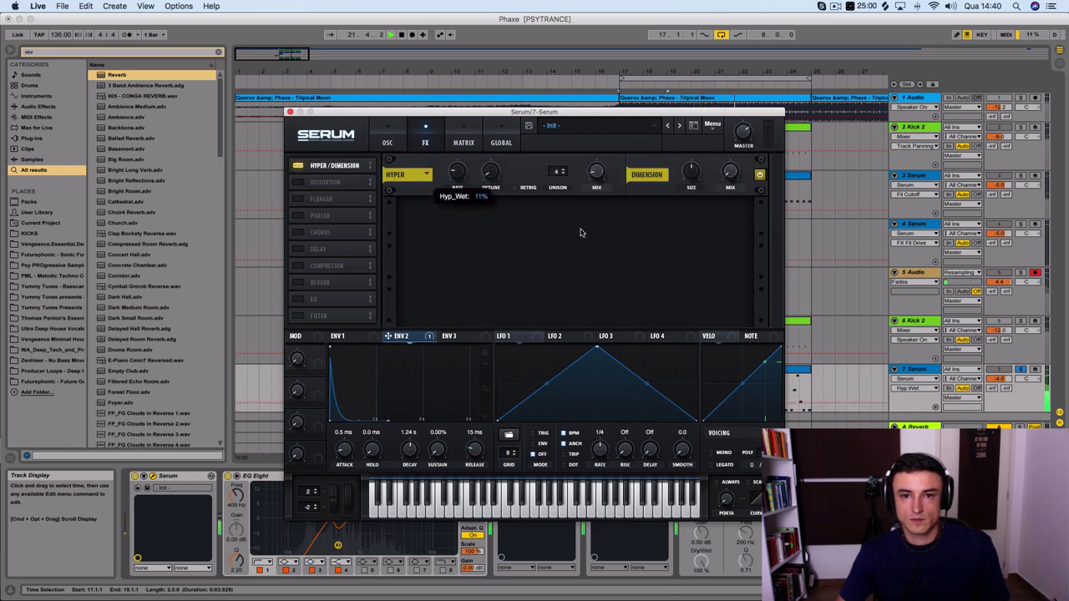
{"action": "left_click", "coordinate": [297, 166]}
Step: Enable the compressor as the first effect in the chain, lower its threshold and set its gain to 7.1 dB
{"action": "left_click", "coordinate": [296, 265]}
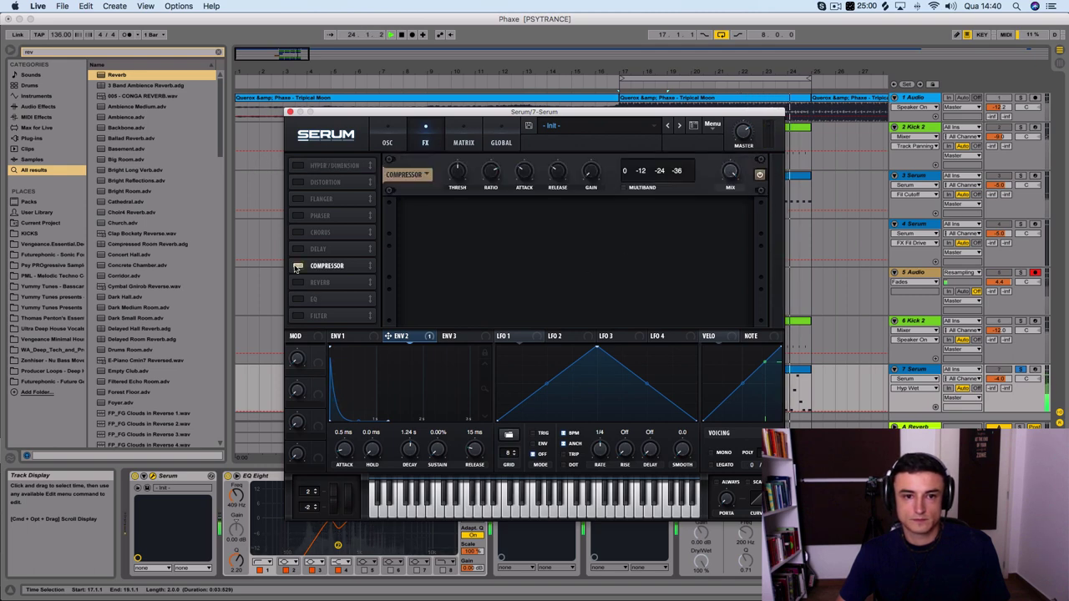
{"action": "left_click_drag", "start_coordinate": [322, 265], "coordinate": [322, 167]}
{"action": "left_click", "coordinate": [457, 174]}
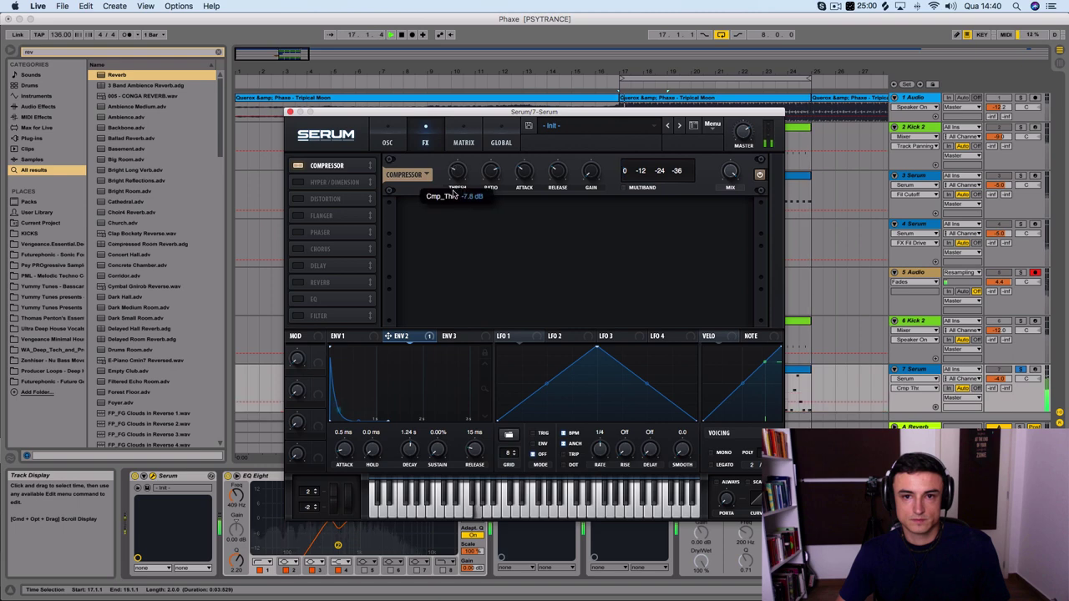
{"action": "left_click_drag", "start_coordinate": [466, 134], "coordinate": [519, 187]}
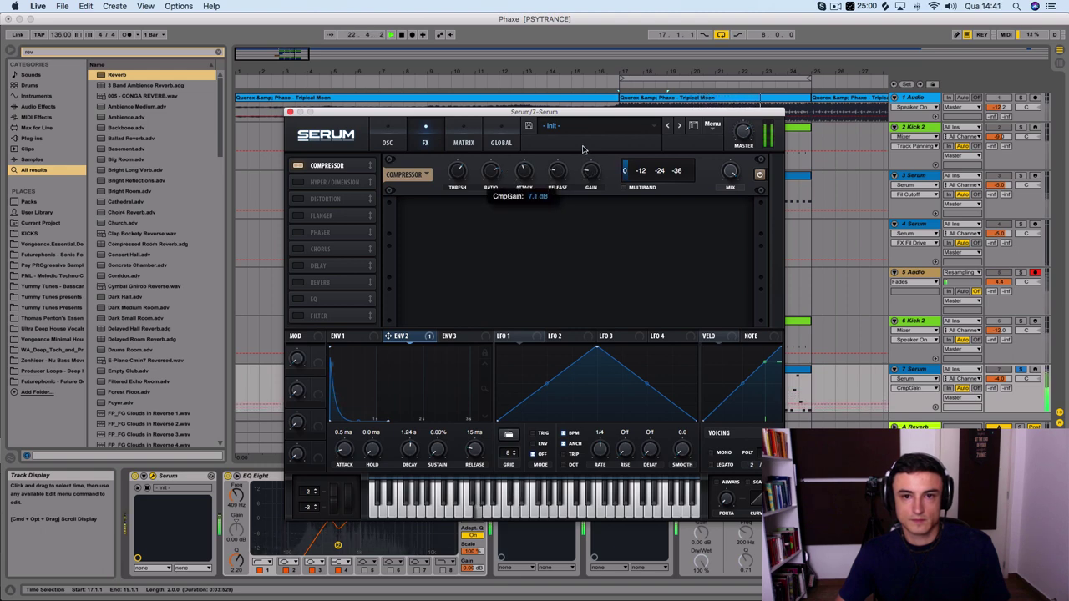
Step: Try a Tube distortion, then use a chorus at 5% mix instead, placed directly after the compressor
{"action": "left_click", "coordinate": [298, 198]}
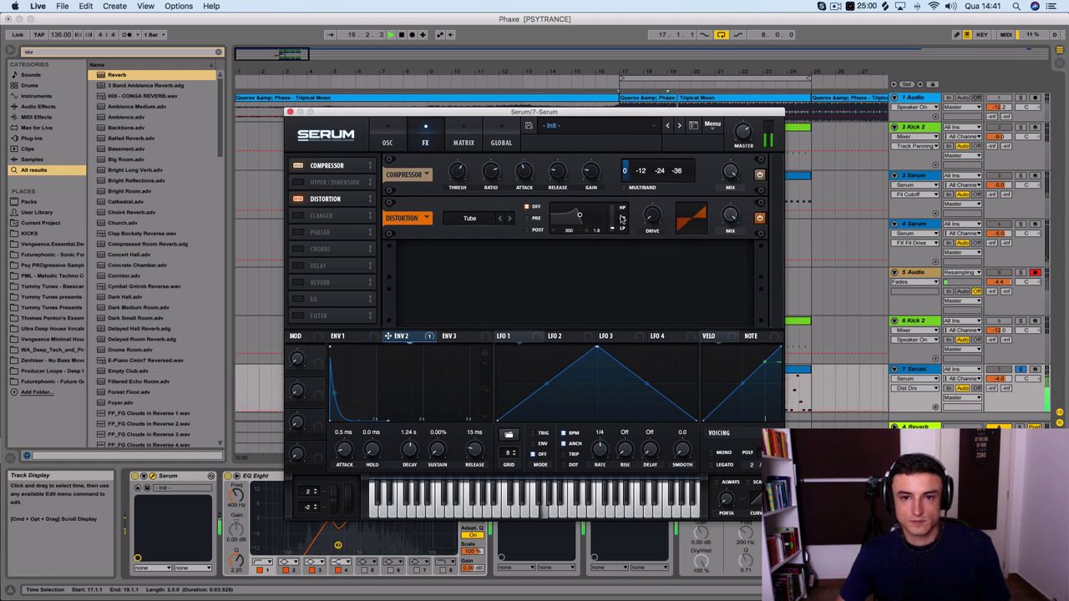
{"action": "left_click", "coordinate": [298, 200]}
{"action": "left_click", "coordinate": [298, 250]}
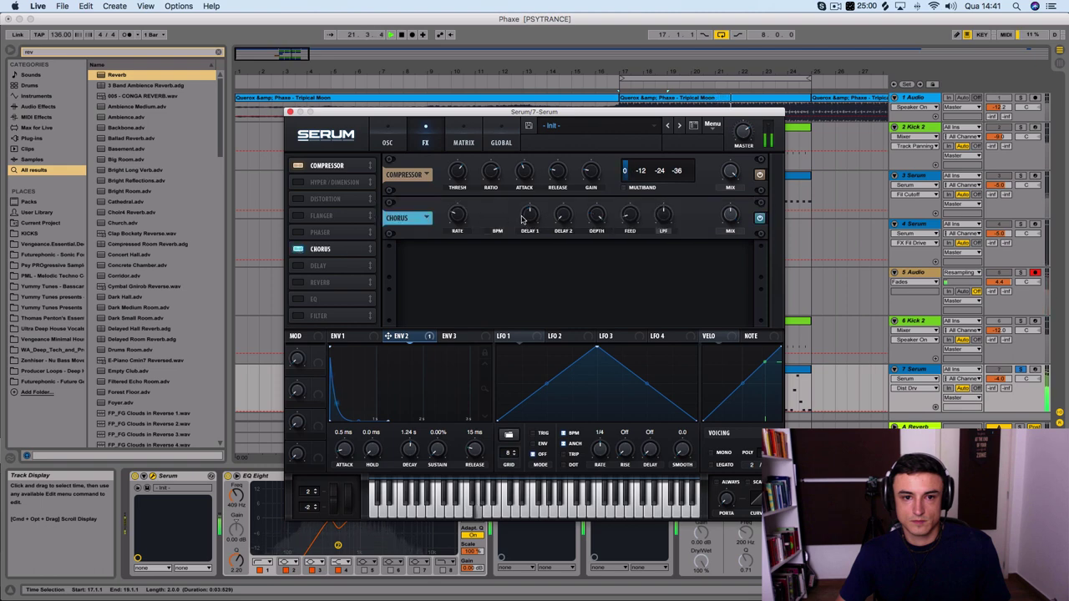
{"action": "left_click_drag", "start_coordinate": [715, 217], "coordinate": [733, 270]}
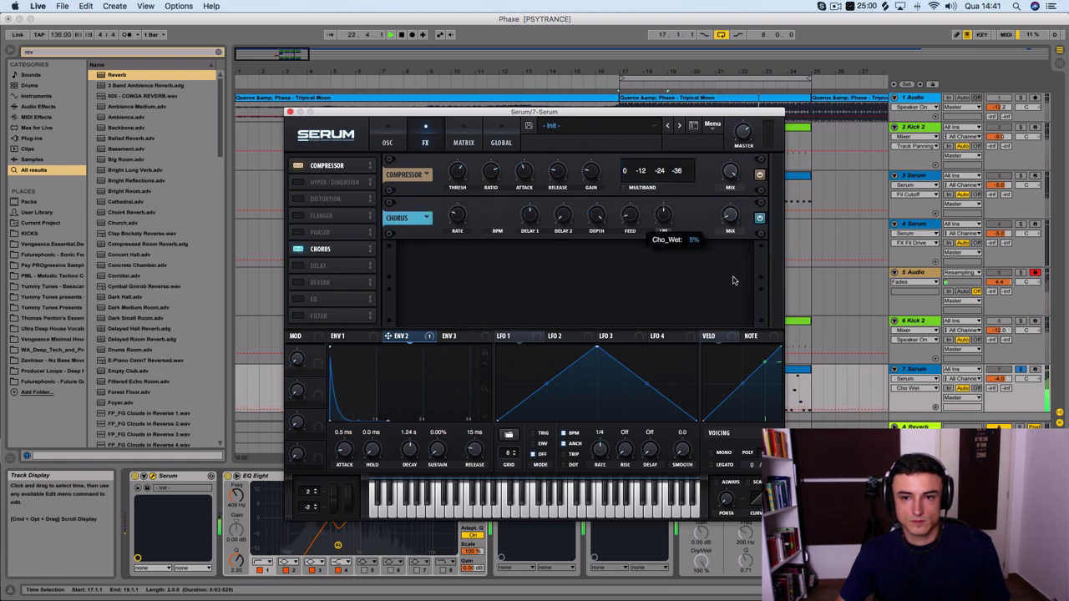
{"action": "left_click_drag", "start_coordinate": [320, 249], "coordinate": [319, 182]}
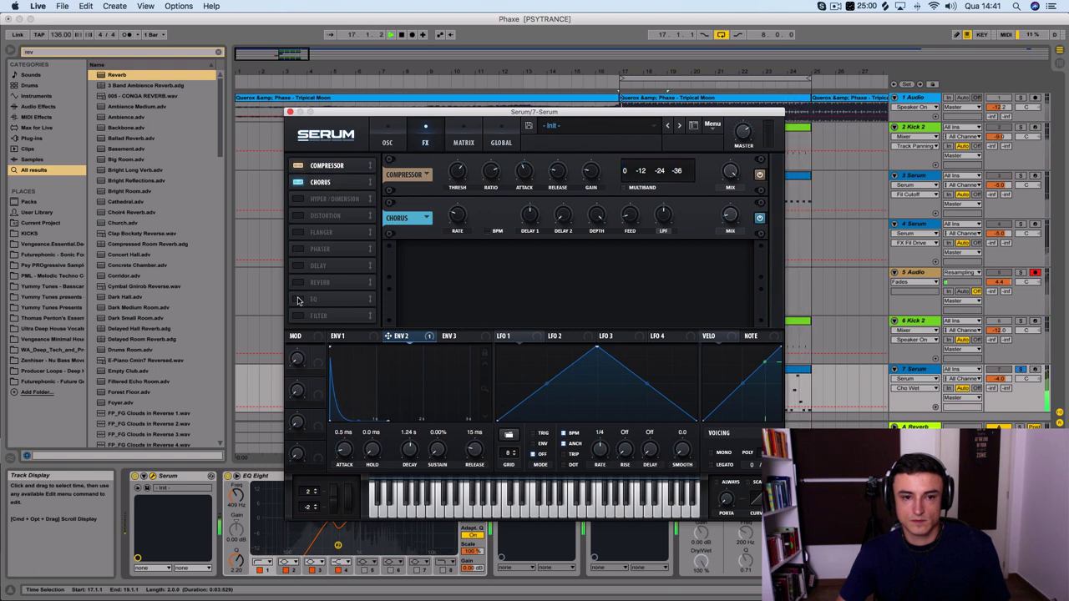
Step: Add a Hall reverb with 17% size and a reduced mix, set its low cut to 37% and adjust its decay
{"action": "left_click", "coordinate": [299, 316]}
{"action": "left_click", "coordinate": [298, 316]}
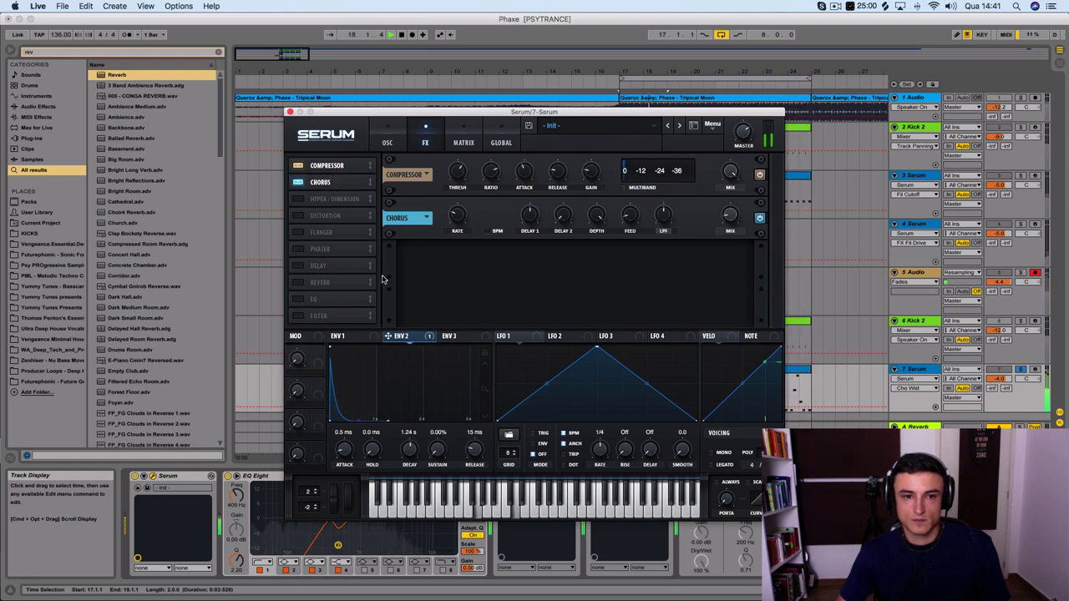
{"action": "left_click", "coordinate": [298, 282]}
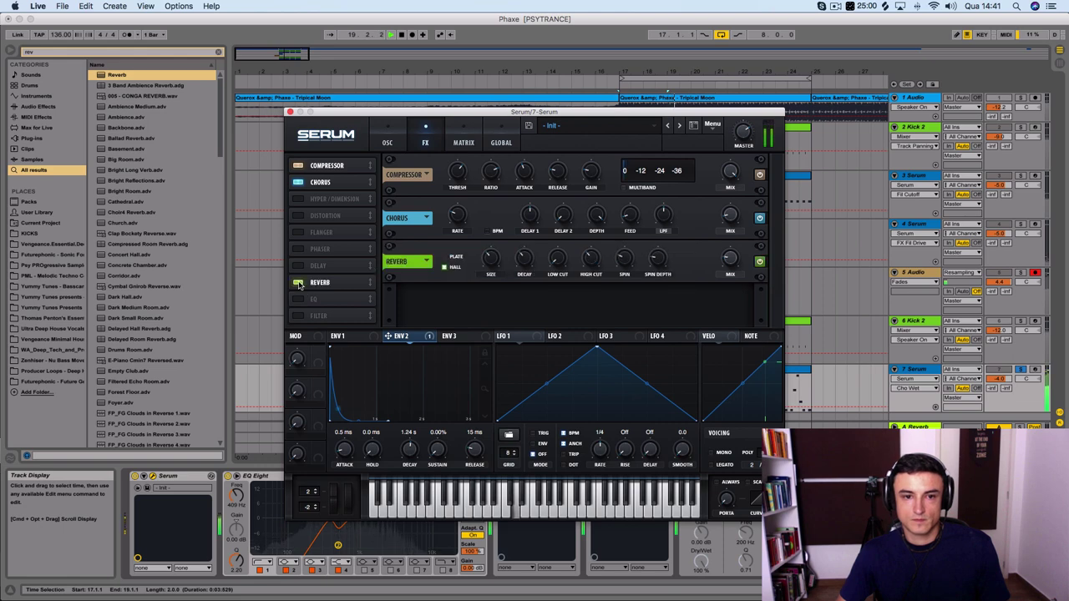
{"action": "mouse_move", "coordinate": [489, 272]}
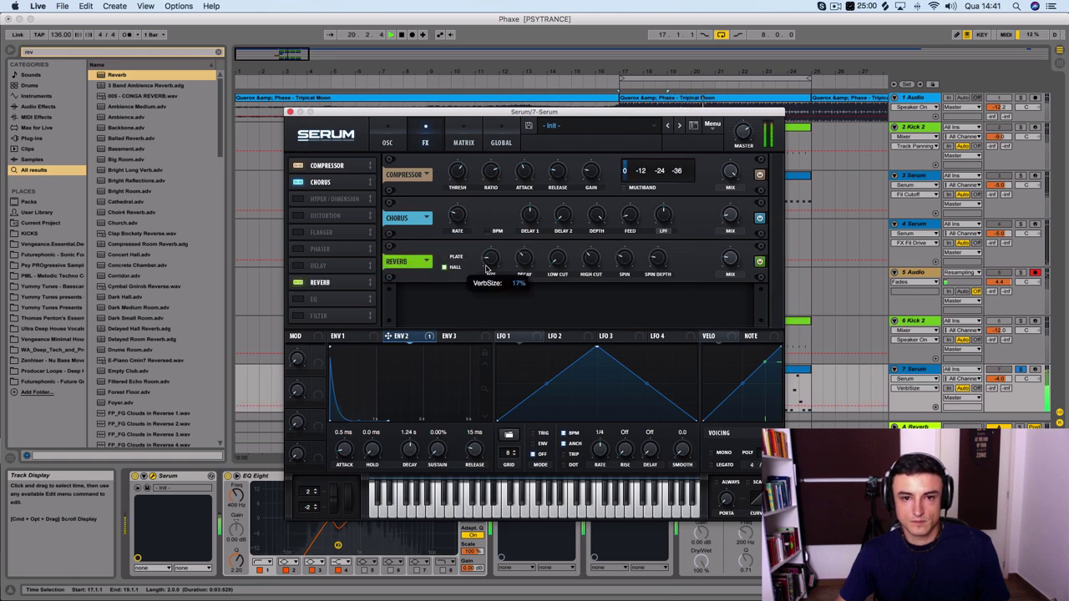
{"action": "mouse_move", "coordinate": [729, 272]}
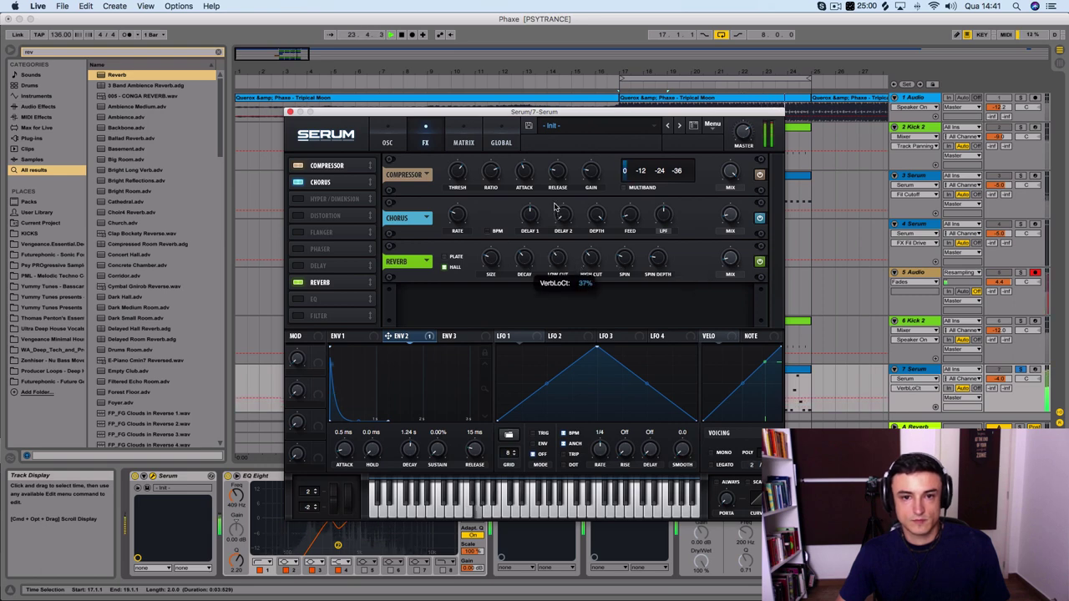
{"action": "left_click", "coordinate": [525, 260]}
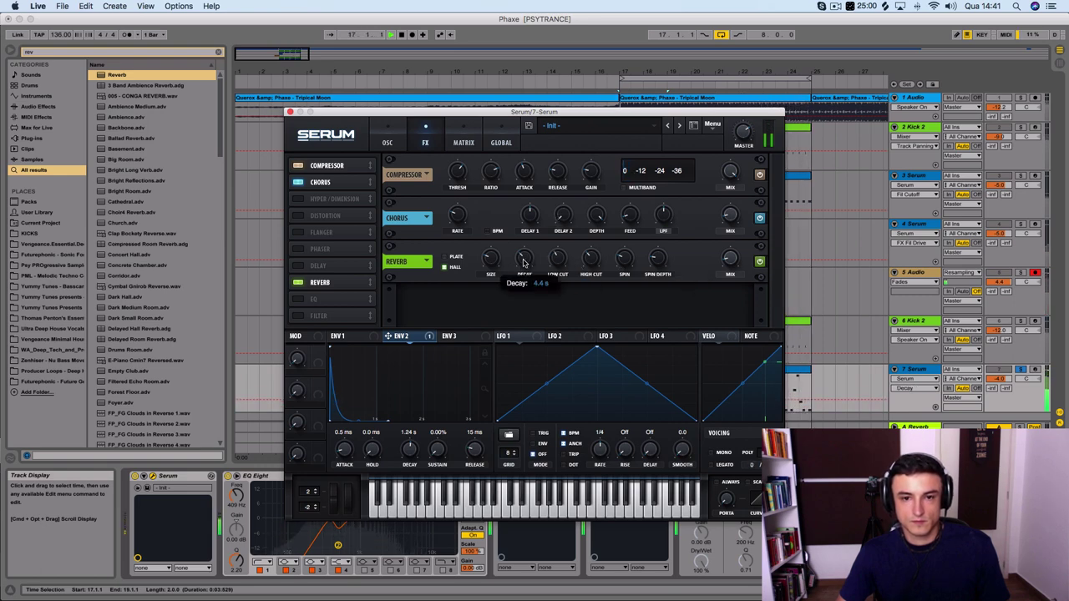
{"action": "left_click_drag", "start_coordinate": [523, 266], "coordinate": [521, 269]}
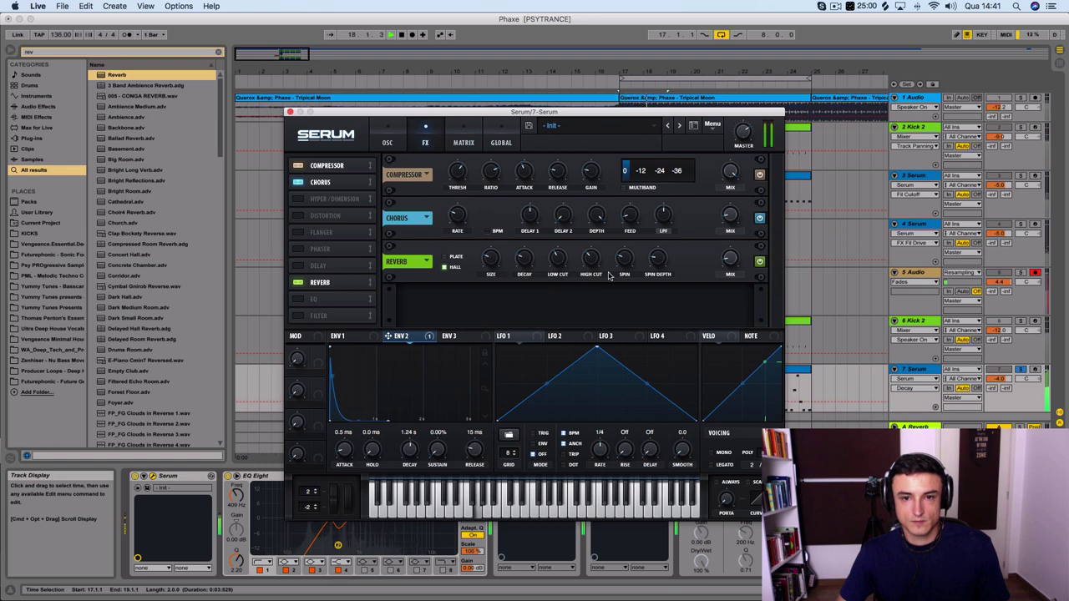
Step: Set the reverb's high cut to 72% and increase its spin depth
{"action": "left_click_drag", "start_coordinate": [589, 261], "coordinate": [591, 216]}
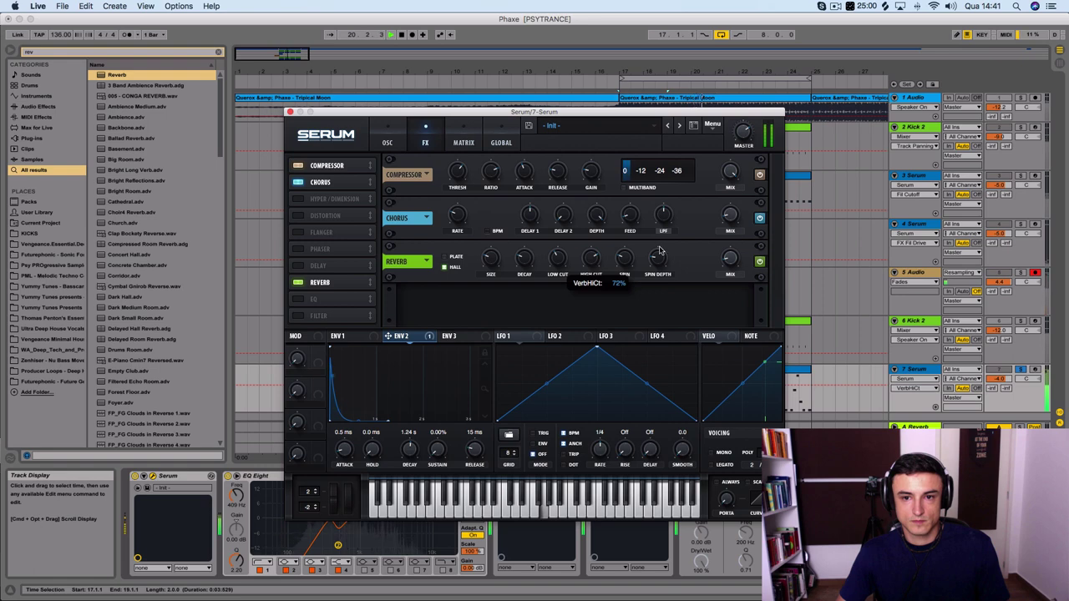
{"action": "left_click_drag", "start_coordinate": [660, 251], "coordinate": [657, 186]}
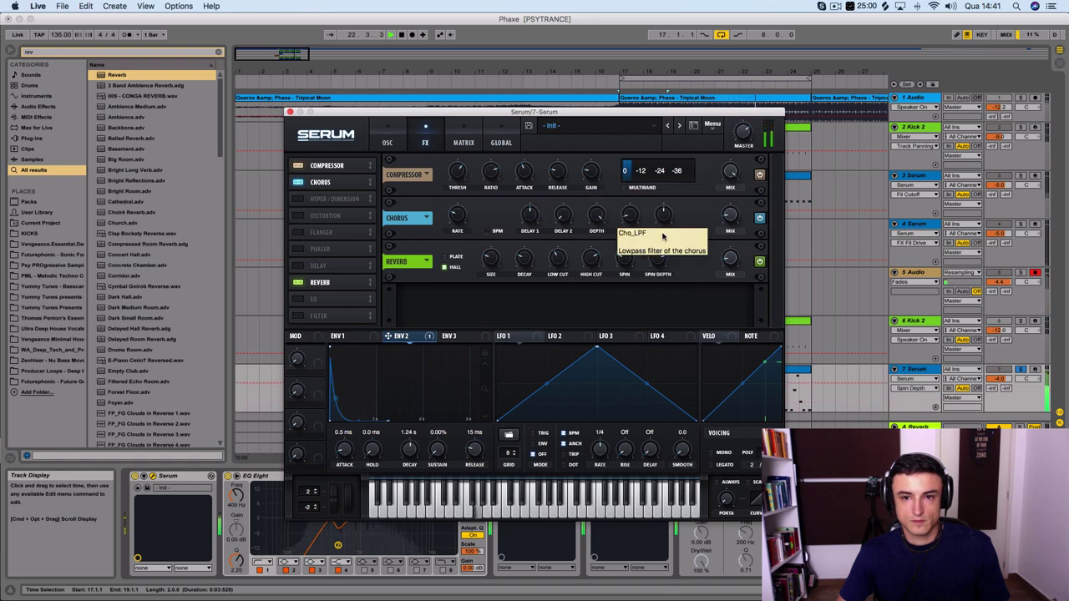
{"action": "left_click_drag", "start_coordinate": [658, 259], "coordinate": [593, 280]}
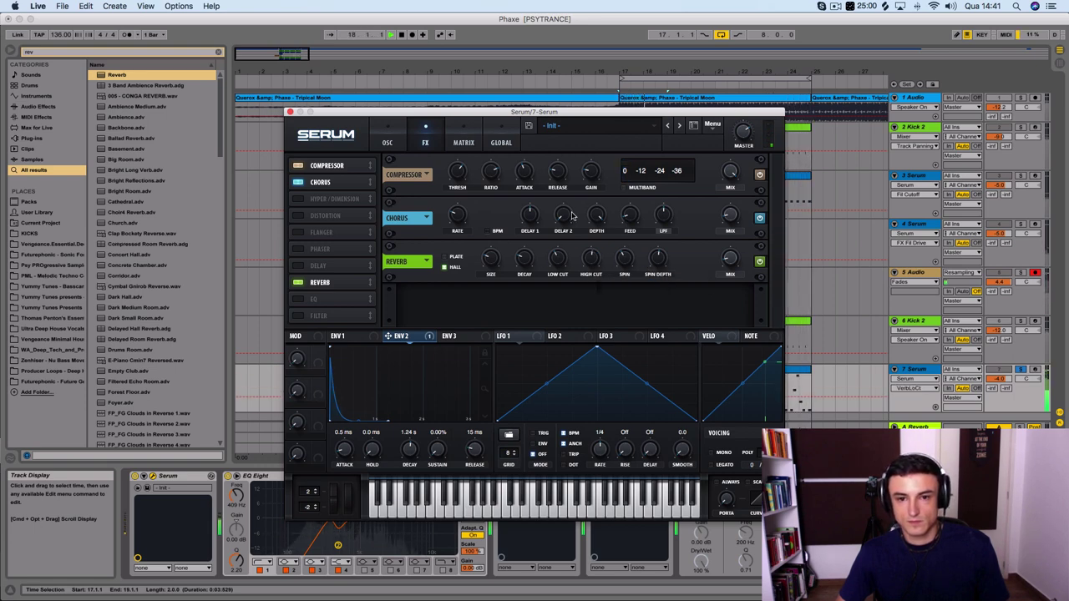
Step: Refine the reverb with a 33% low cut, a readjusted decay and a 14% size
{"action": "left_click_drag", "start_coordinate": [572, 216], "coordinate": [572, 195]}
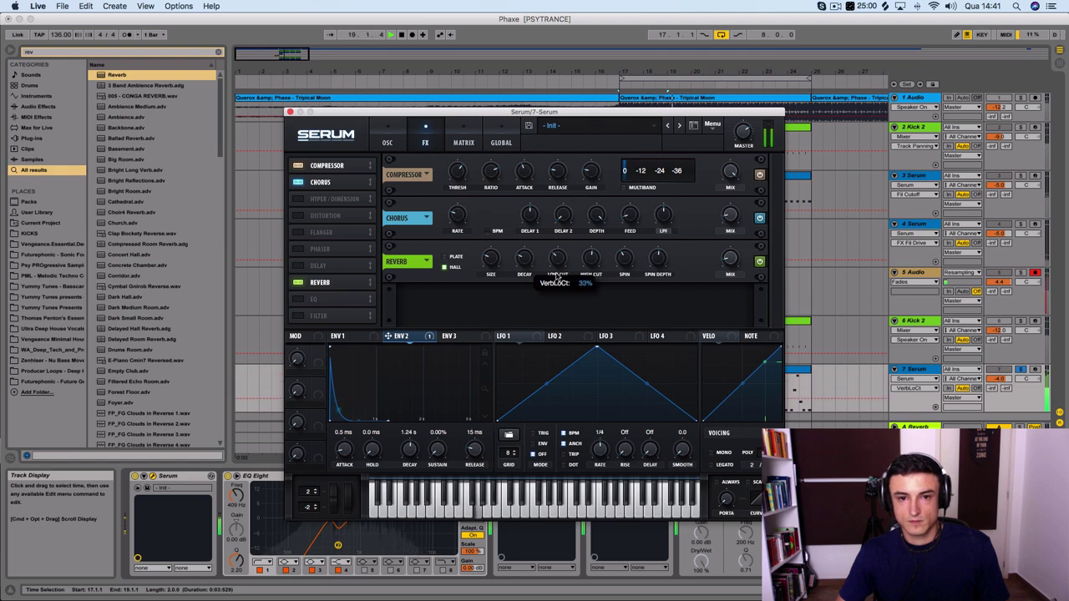
{"action": "left_click_drag", "start_coordinate": [524, 259], "coordinate": [527, 204]}
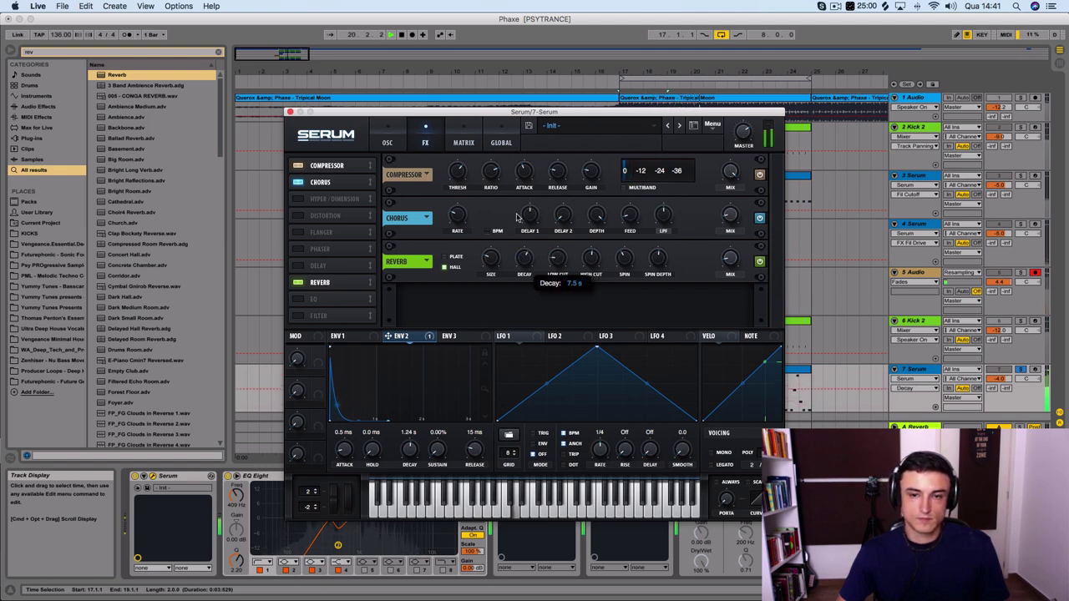
{"action": "left_click_drag", "start_coordinate": [490, 261], "coordinate": [491, 274]}
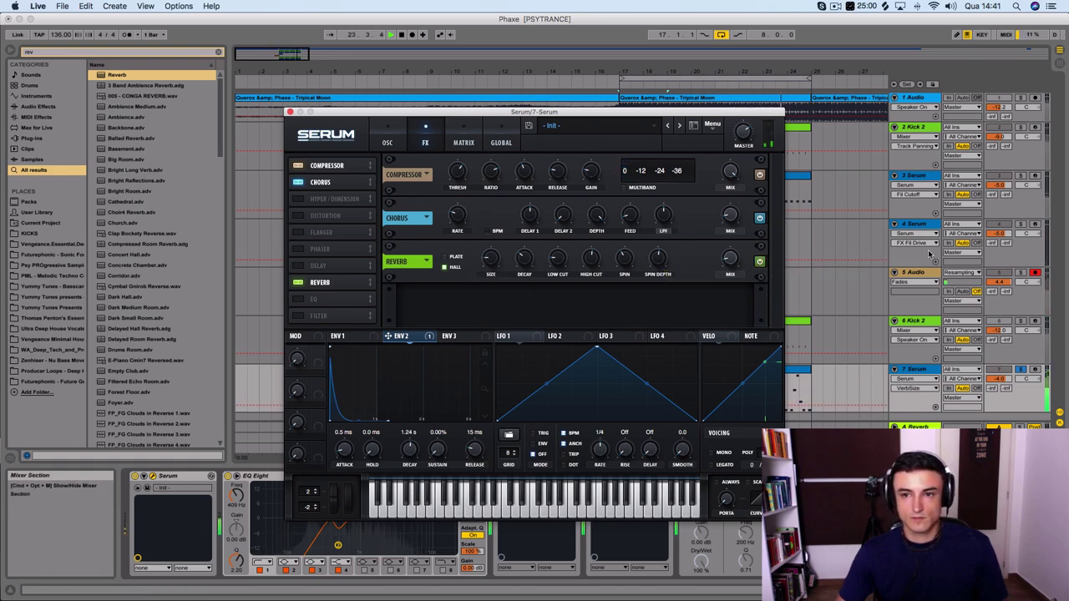
{"action": "left_click_drag", "start_coordinate": [493, 259], "coordinate": [496, 263]}
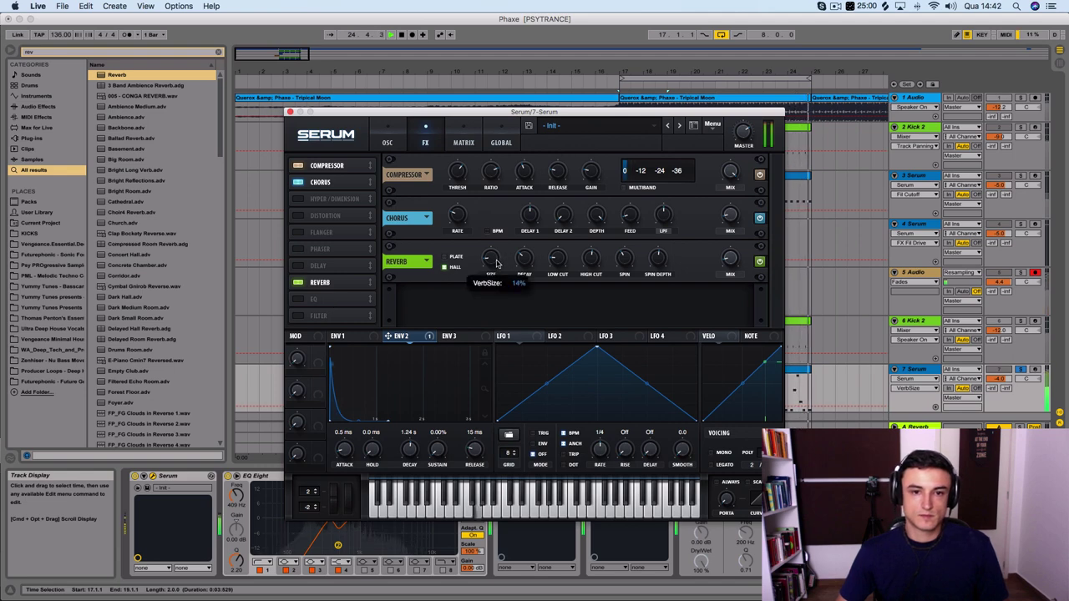
Step: Unsolo the 7 Serum track and lower its volume to -16.3 dB in the mix, and solo the 1 Audio reference for comparison
{"action": "left_click", "coordinate": [1024, 368]}
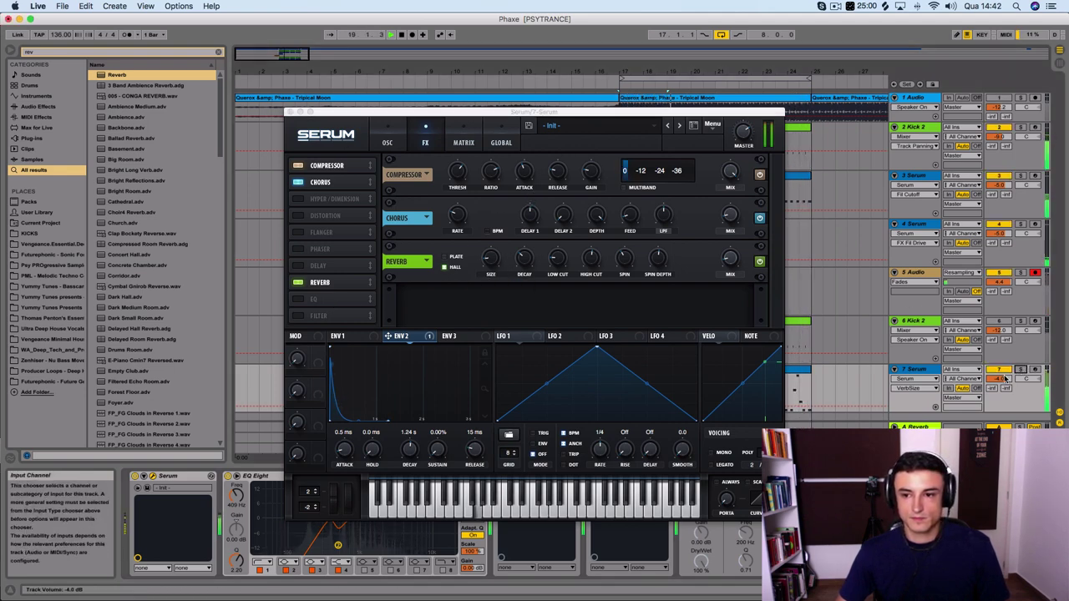
{"action": "left_click", "coordinate": [1003, 378]}
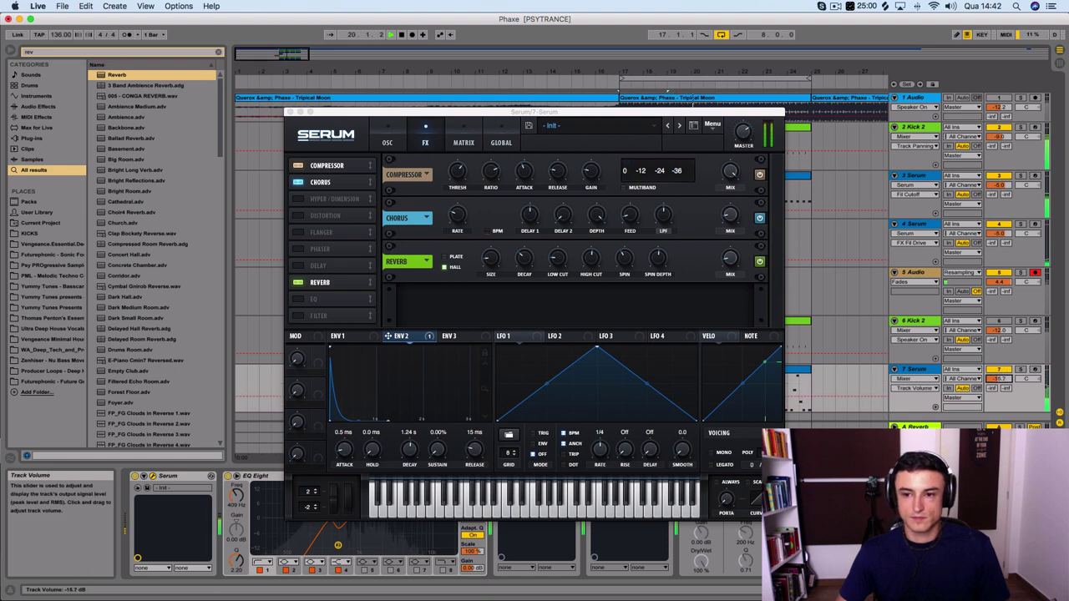
{"action": "left_click_drag", "start_coordinate": [1003, 379], "coordinate": [1002, 394]}
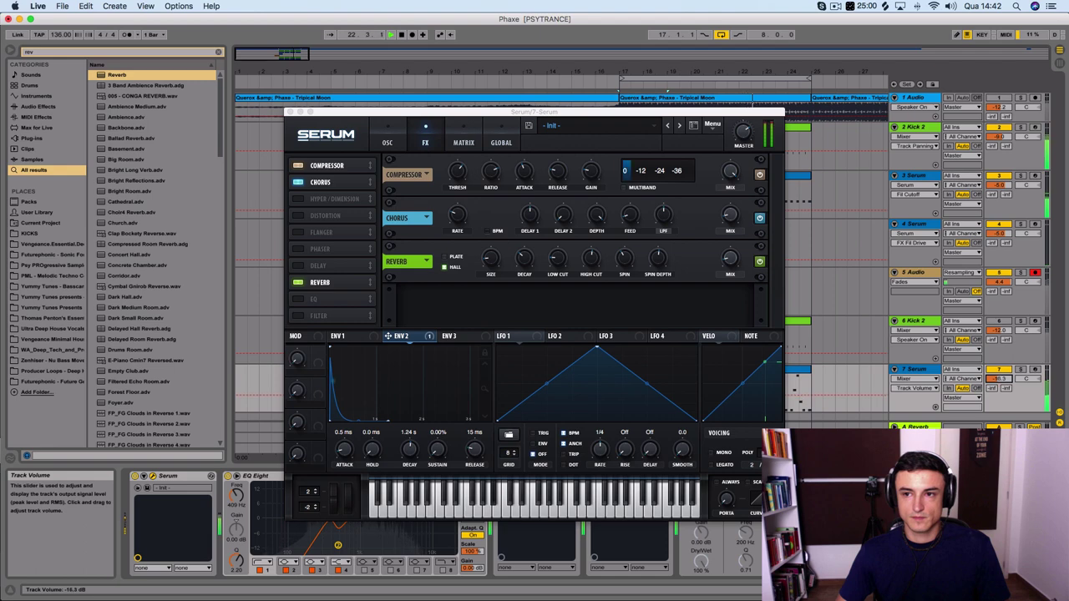
{"action": "left_click", "coordinate": [1022, 98]}
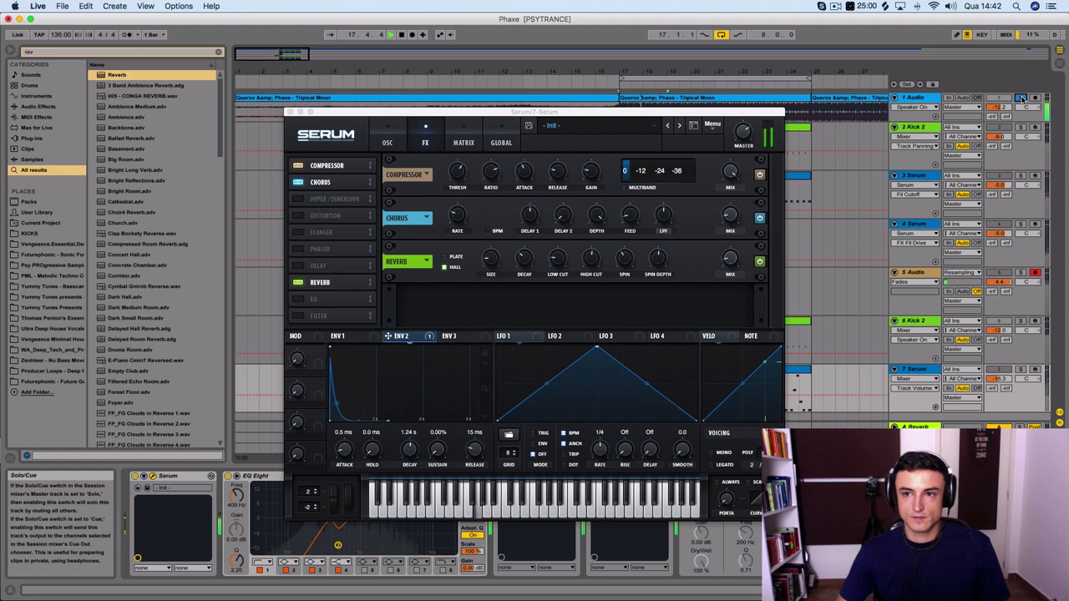
Step: Unsolo the 1 Audio reference, close the Serum window and lower the 7 Serum track volume to -17.3 dB
{"action": "left_click", "coordinate": [1021, 99]}
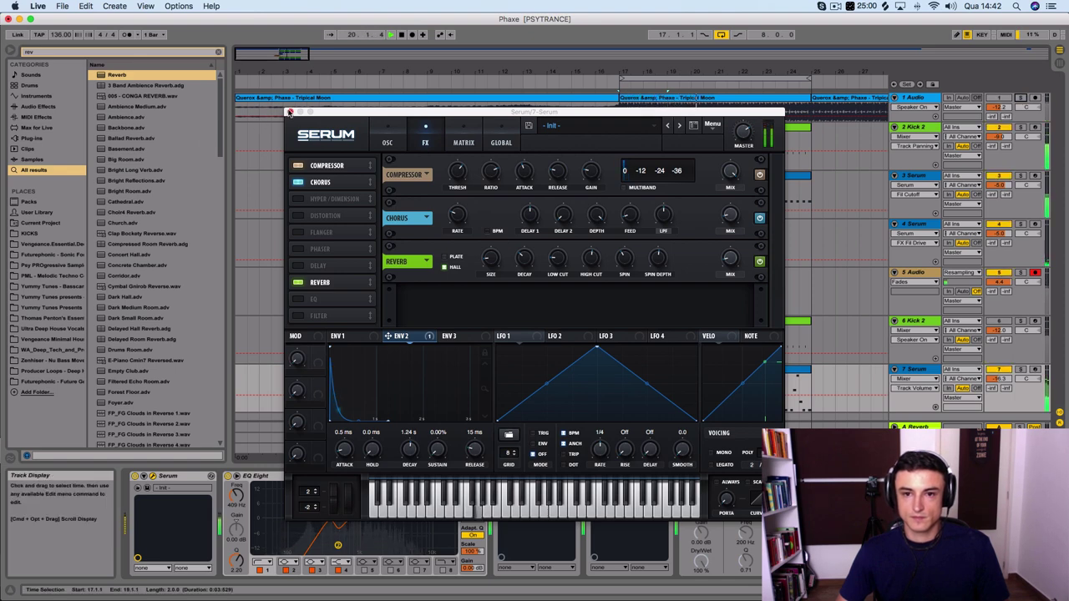
{"action": "left_click", "coordinate": [760, 175]}
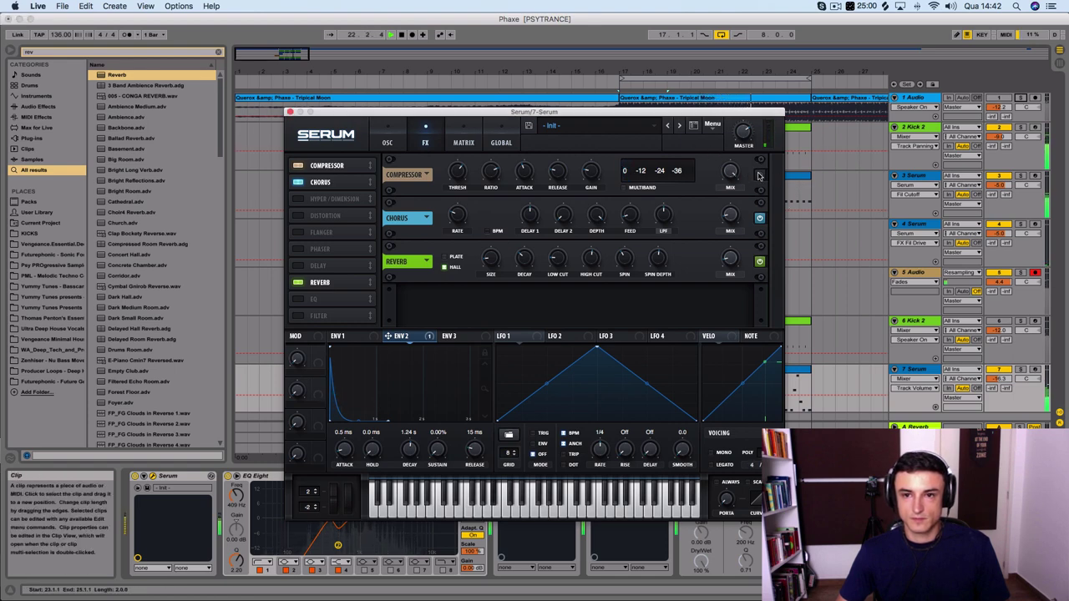
{"action": "left_click", "coordinate": [289, 111]}
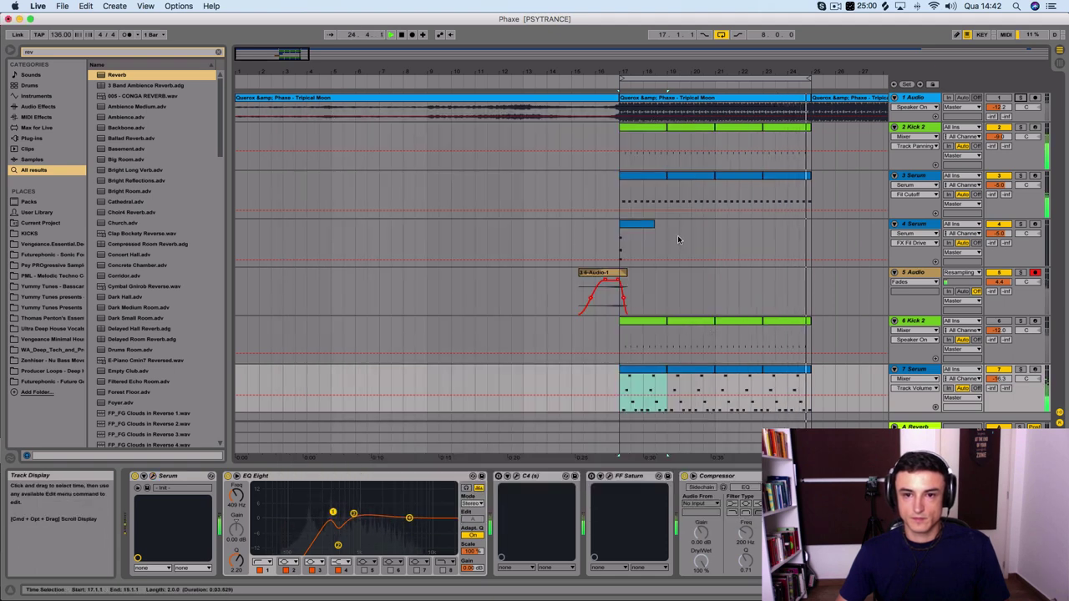
{"action": "left_click", "coordinate": [585, 84]}
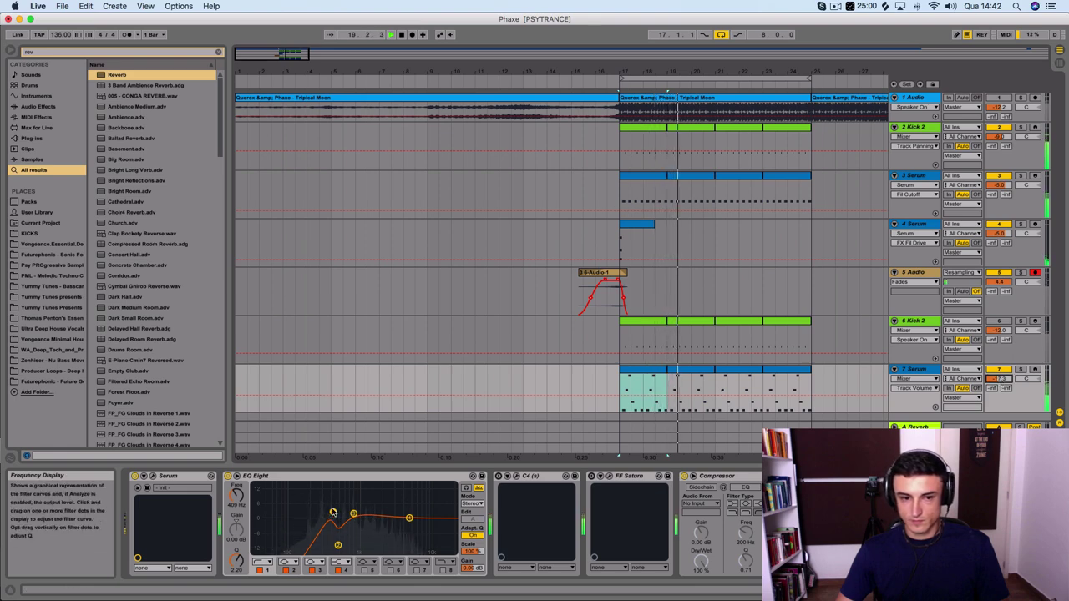
Step: Reshape the 7 Serum EQ Eight curve by lowering band 1, dipping band 3 and boosting band 4 by 9.05 dB at 7.22 kHz
{"action": "left_click_drag", "start_coordinate": [332, 511], "coordinate": [330, 517]}
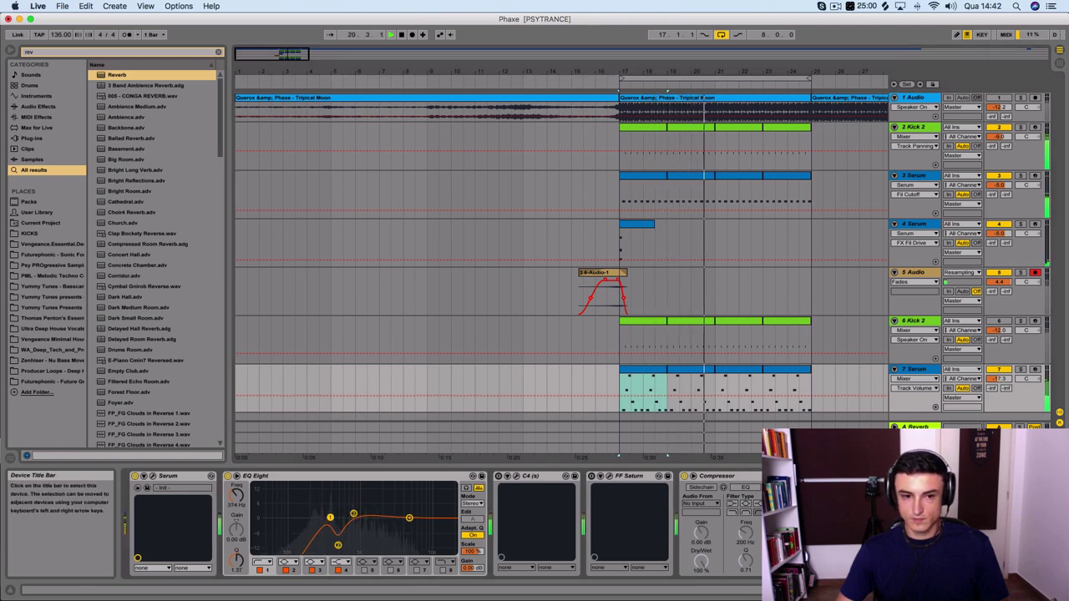
{"action": "left_click_drag", "start_coordinate": [330, 517], "coordinate": [421, 501]}
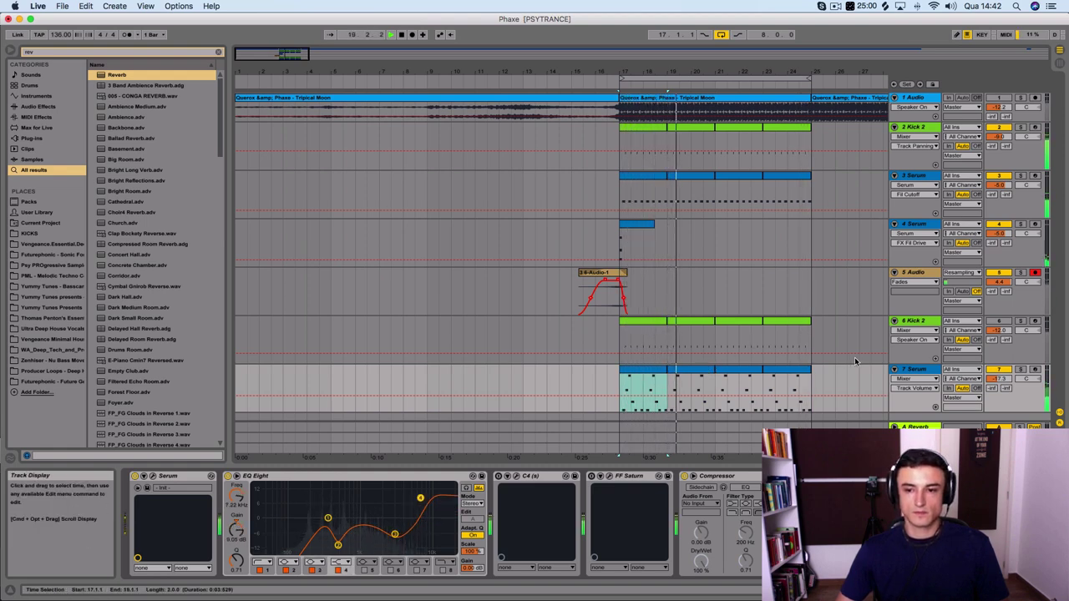
Step: Reopen the 7 Serum track's synth and set the Env 2 modulation amount on the filter cutoff to 53
{"action": "left_click", "coordinate": [915, 369]}
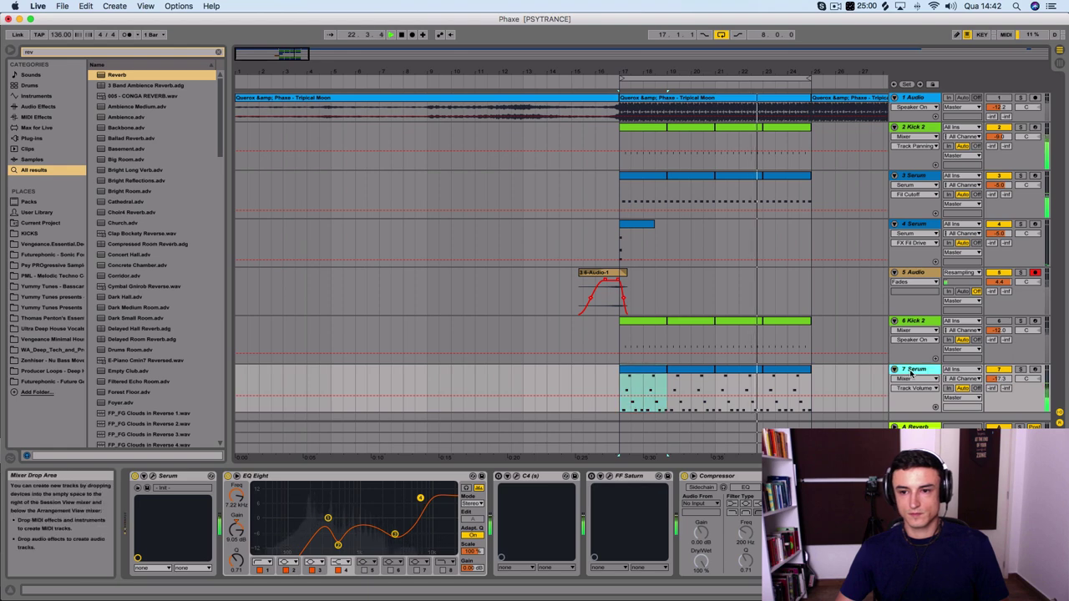
{"action": "double_click", "coordinate": [710, 384]}
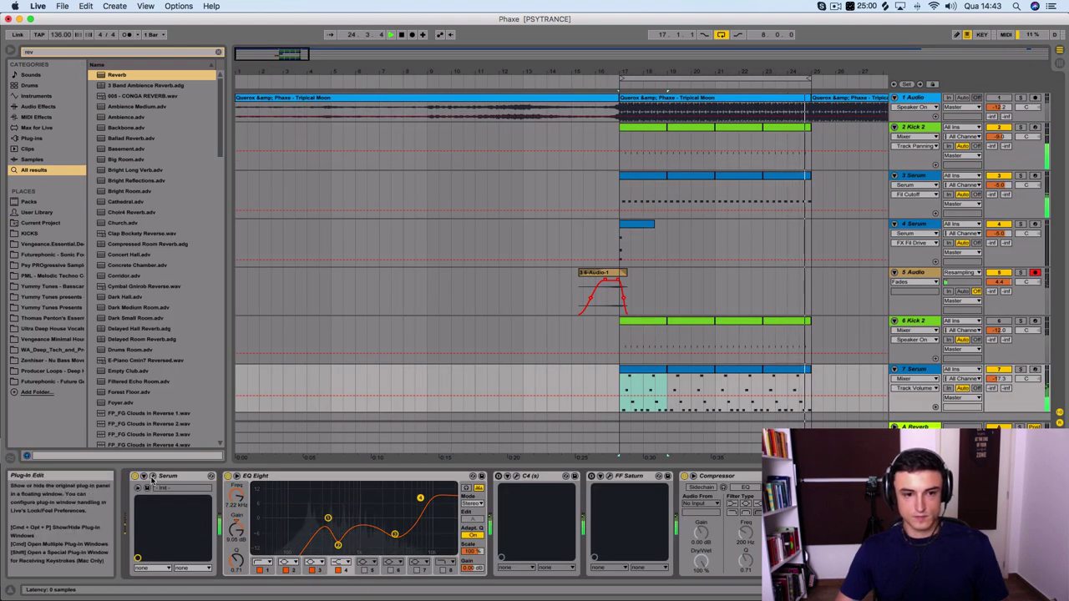
{"action": "left_click", "coordinate": [148, 487]}
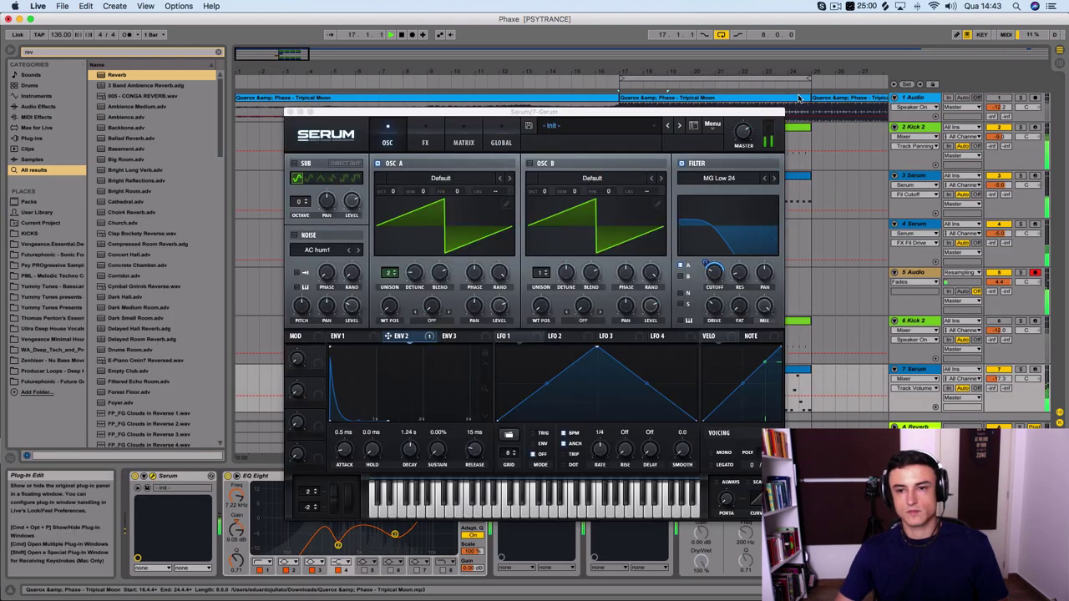
{"action": "left_click", "coordinate": [704, 257]}
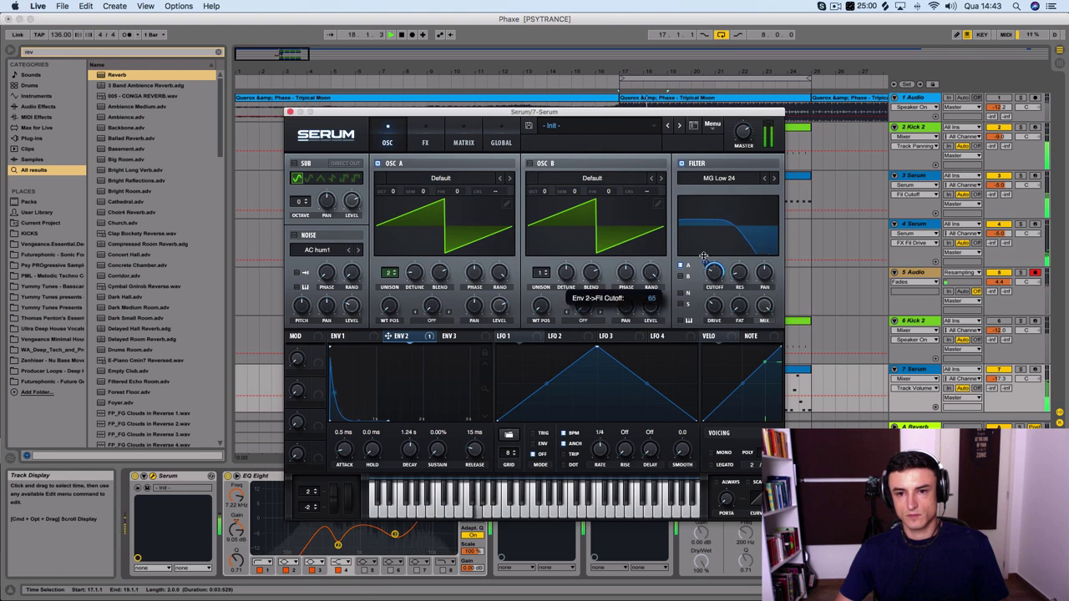
{"action": "left_click_drag", "start_coordinate": [703, 257], "coordinate": [701, 260]}
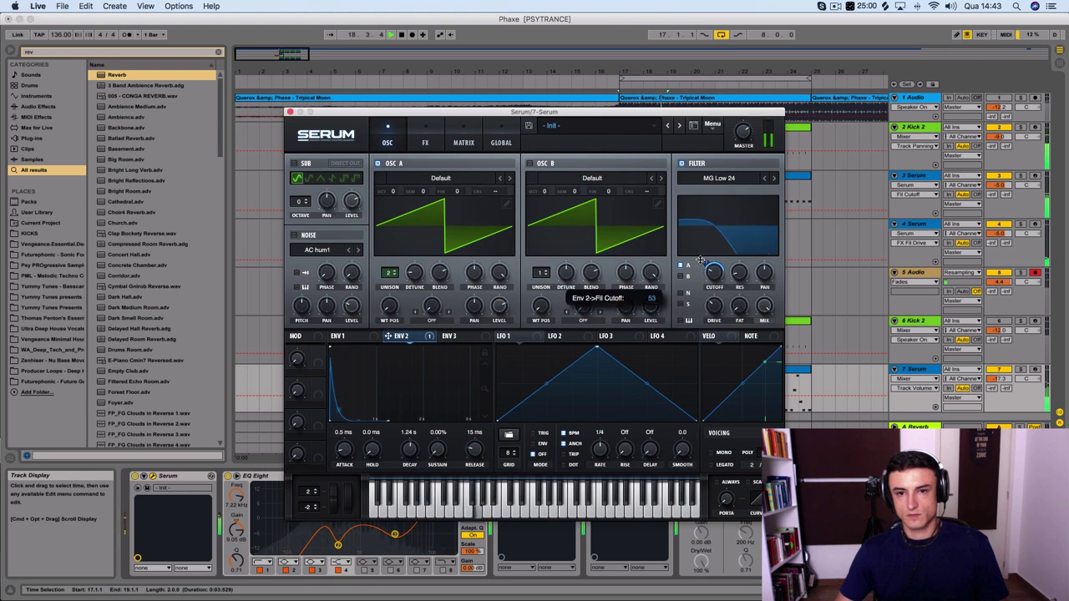
Step: Add a delay effect in Serum with 1/8 times for both channels and a dotted offset on the right channel
{"action": "left_click", "coordinate": [425, 142]}
{"action": "left_click", "coordinate": [298, 200]}
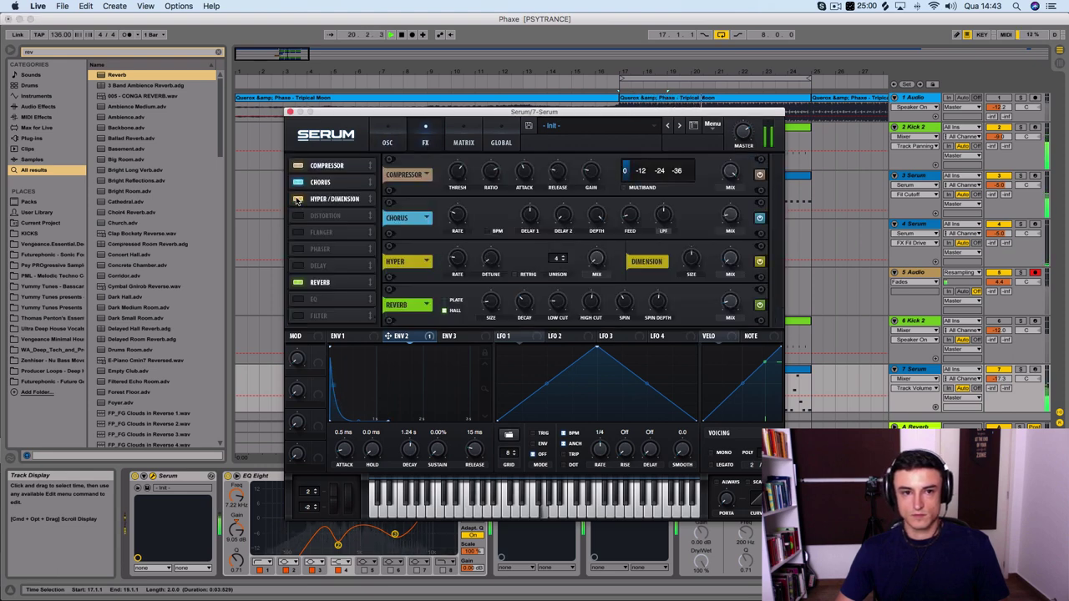
{"action": "left_click", "coordinate": [298, 200]}
{"action": "left_click", "coordinate": [298, 265]}
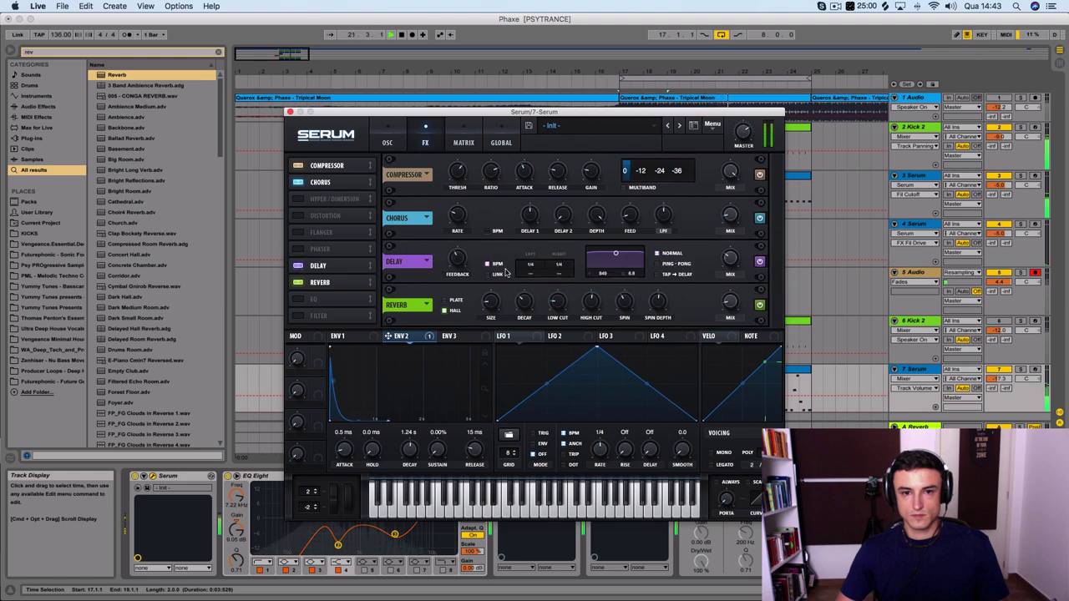
{"action": "left_click", "coordinate": [571, 276]}
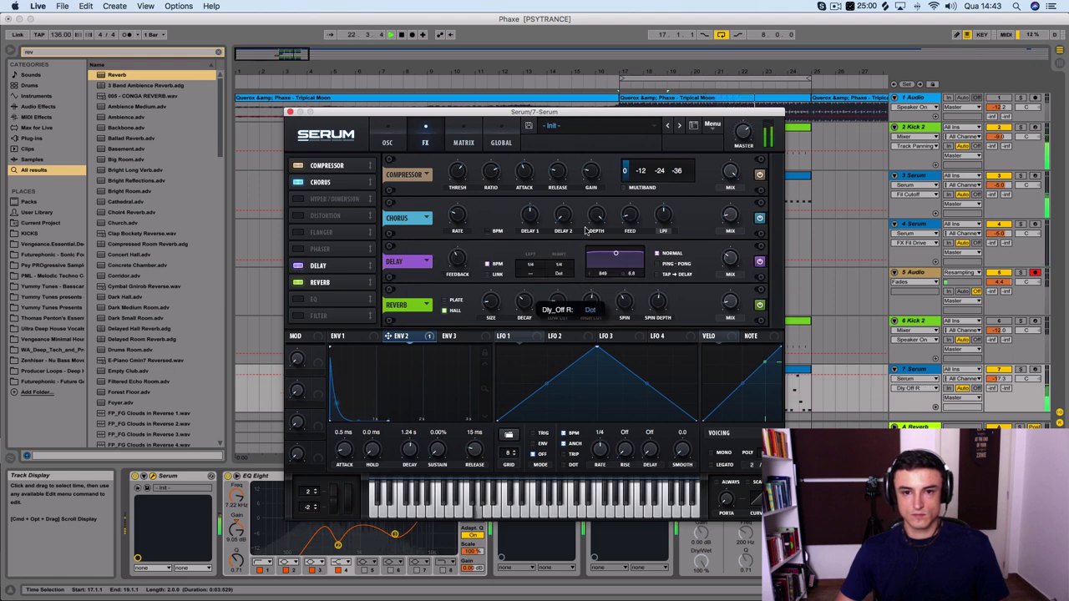
{"action": "left_click_drag", "start_coordinate": [570, 265], "coordinate": [533, 274]}
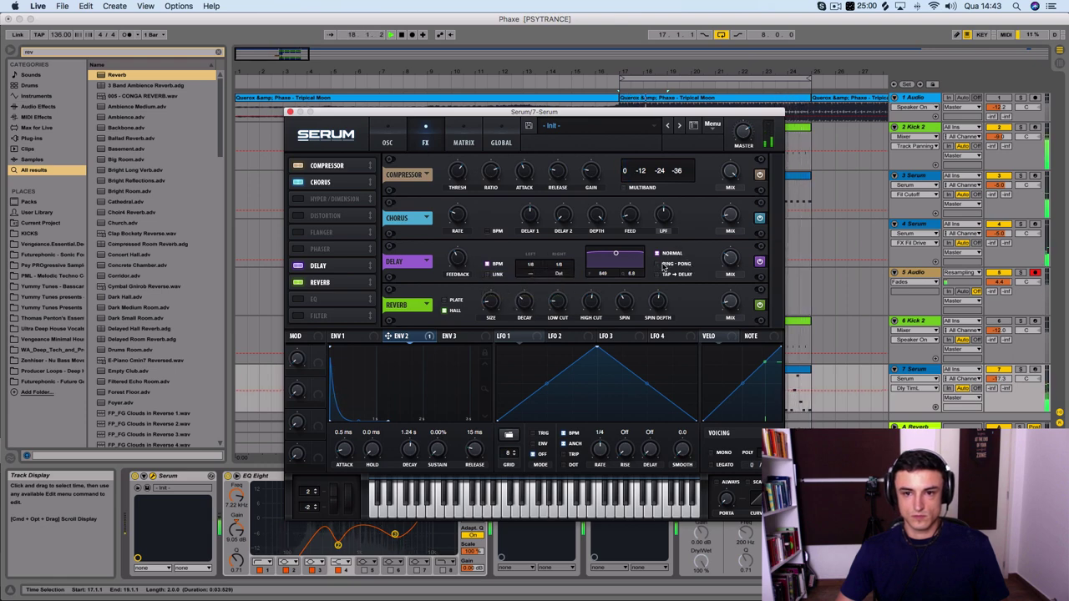
Step: Switch the delay to Ping-Pong, adjust its mix and feedback, and set its filter to 1087 with a width of 4.6
{"action": "left_click", "coordinate": [731, 262]}
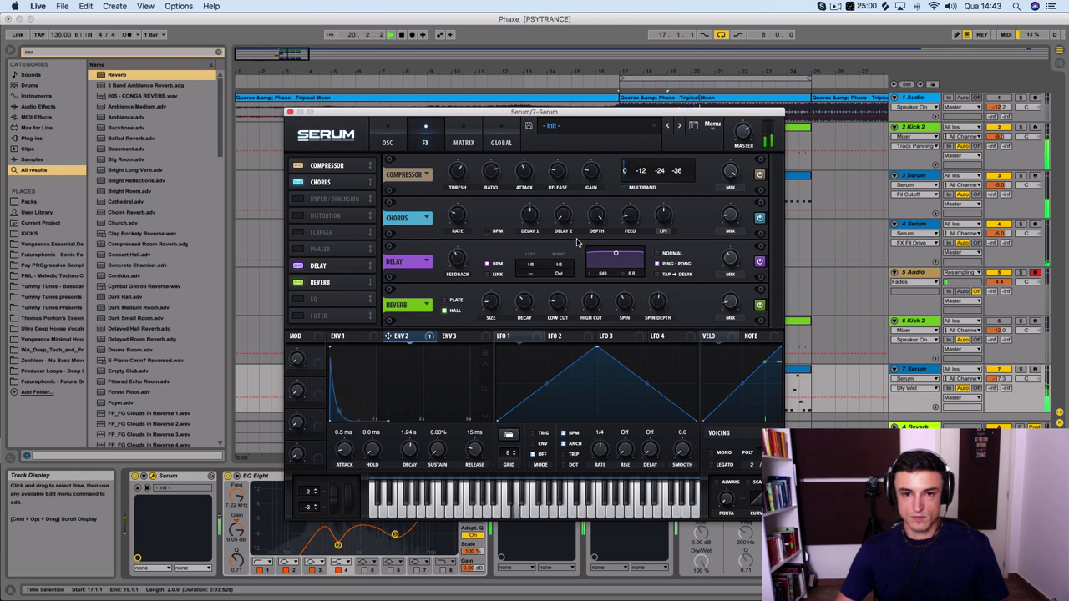
{"action": "mouse_move", "coordinate": [452, 264]}
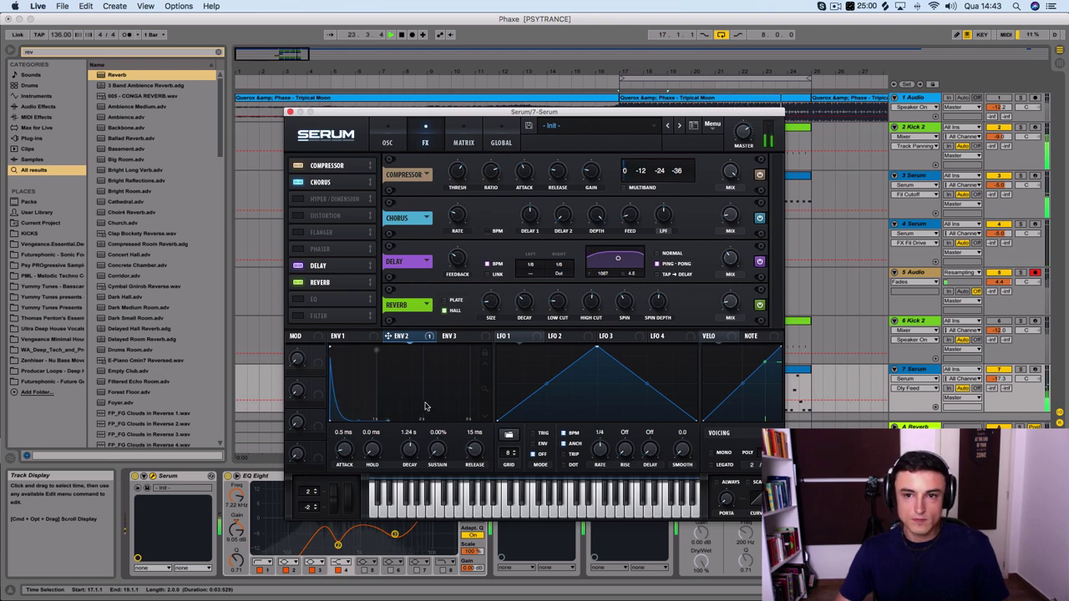
{"action": "left_click", "coordinate": [387, 142]}
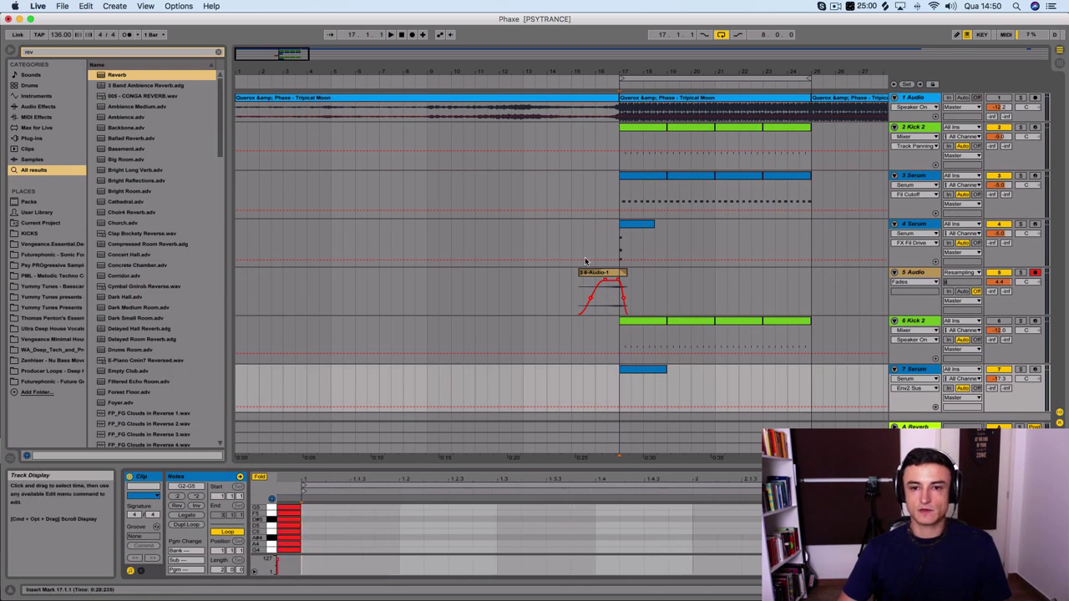
Step: Play the arrangement from the first clip on the 2 Kick 2 track at bar 17
{"action": "left_click", "coordinate": [592, 274]}
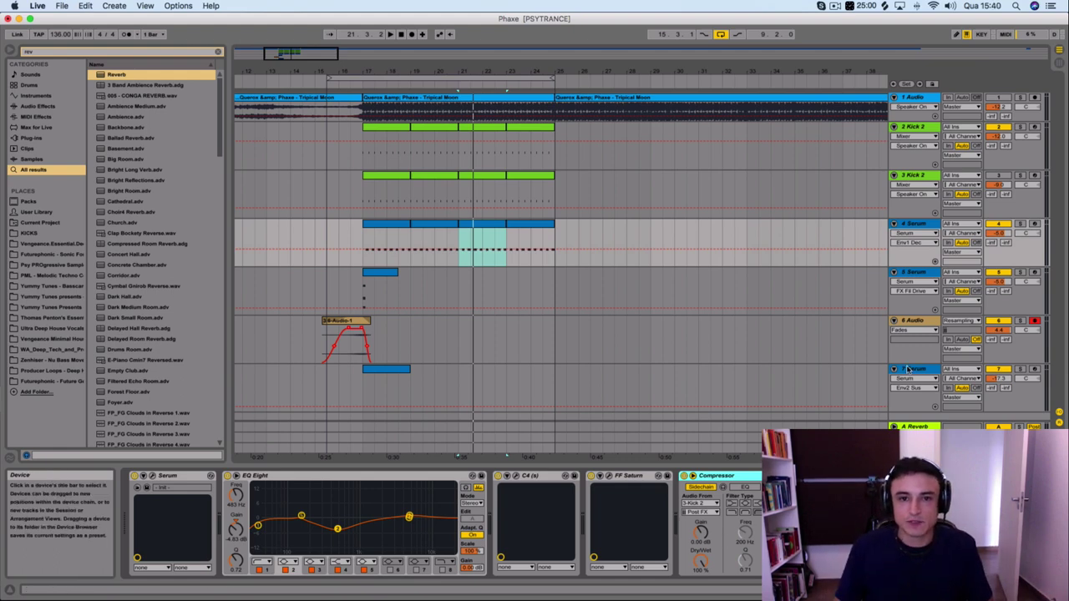
{"action": "left_click", "coordinate": [514, 188]}
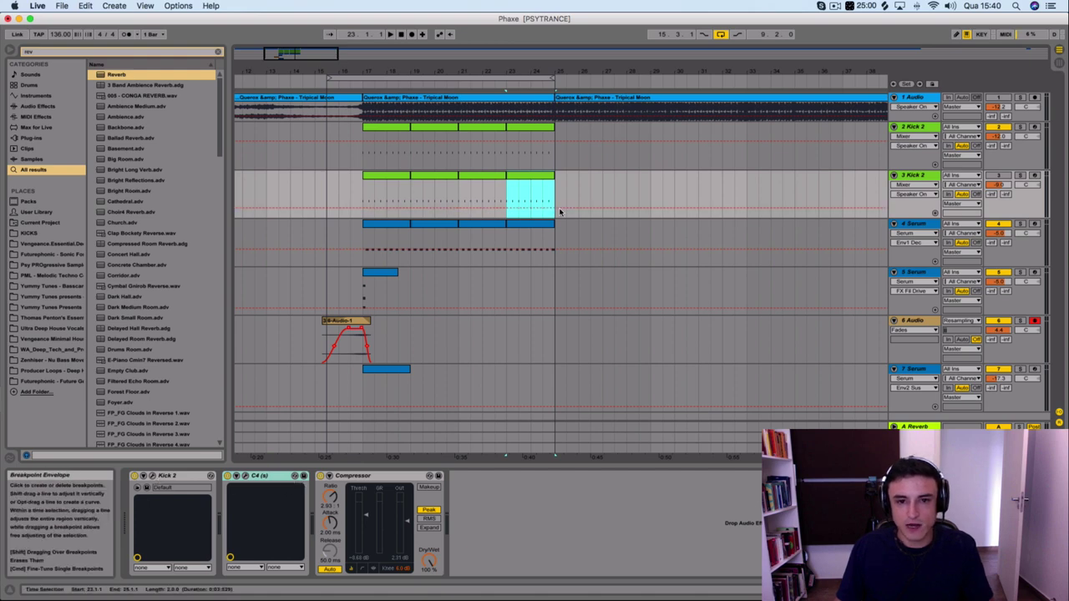
{"action": "left_click", "coordinate": [402, 129]}
{"action": "key", "text": "space"}
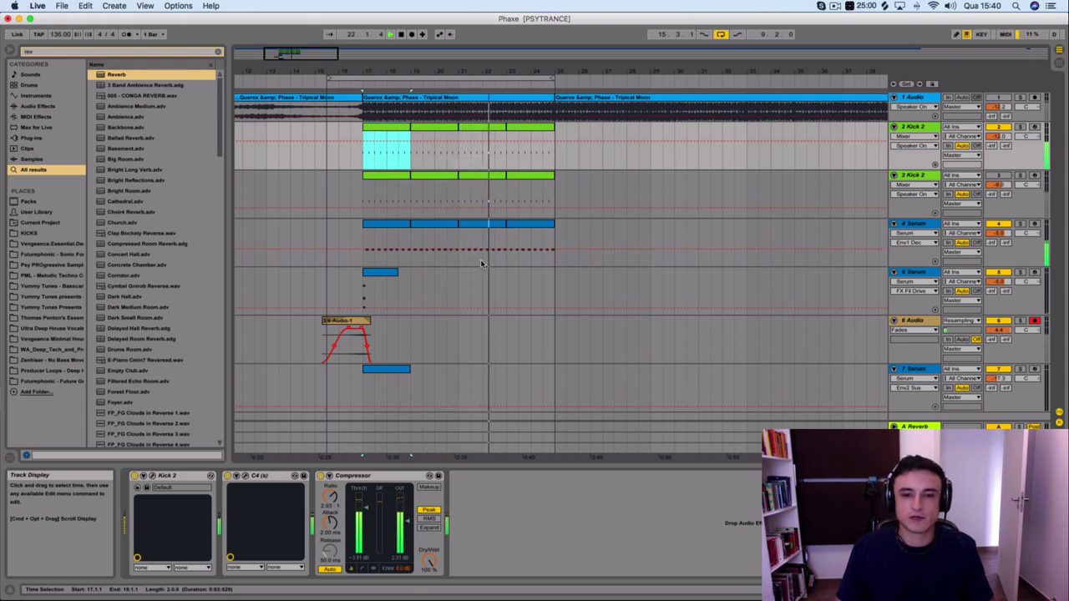
Step: Select the loop range and listen through the drop, place the insert marker at 16.3.1 on the 1 Audio track and stop playback
{"action": "left_click", "coordinate": [351, 76]}
{"action": "left_click", "coordinate": [341, 81]}
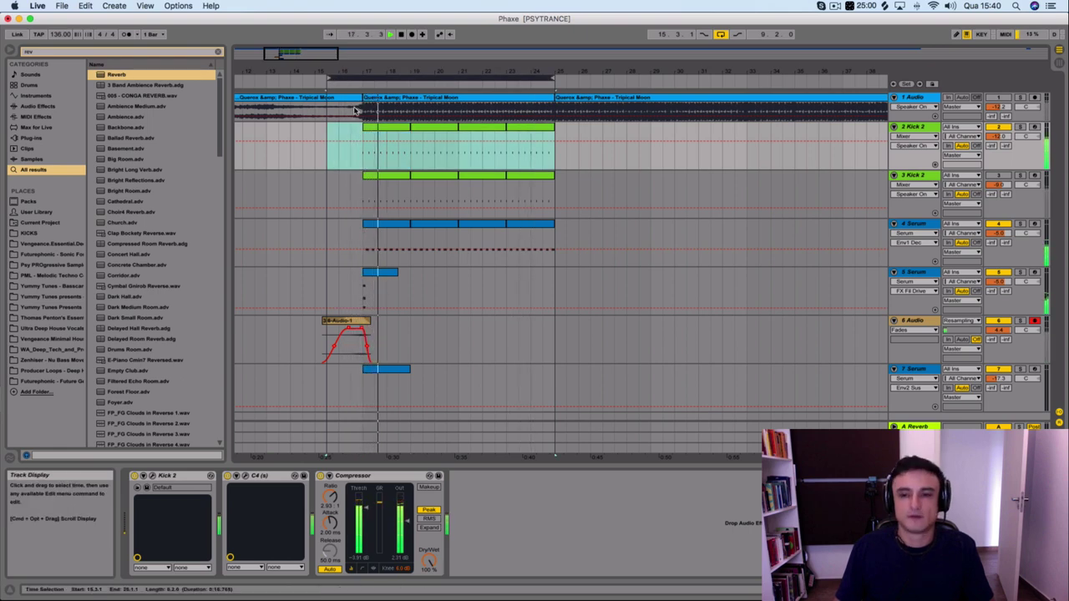
{"action": "left_click", "coordinate": [355, 111]}
{"action": "left_click", "coordinate": [355, 110]}
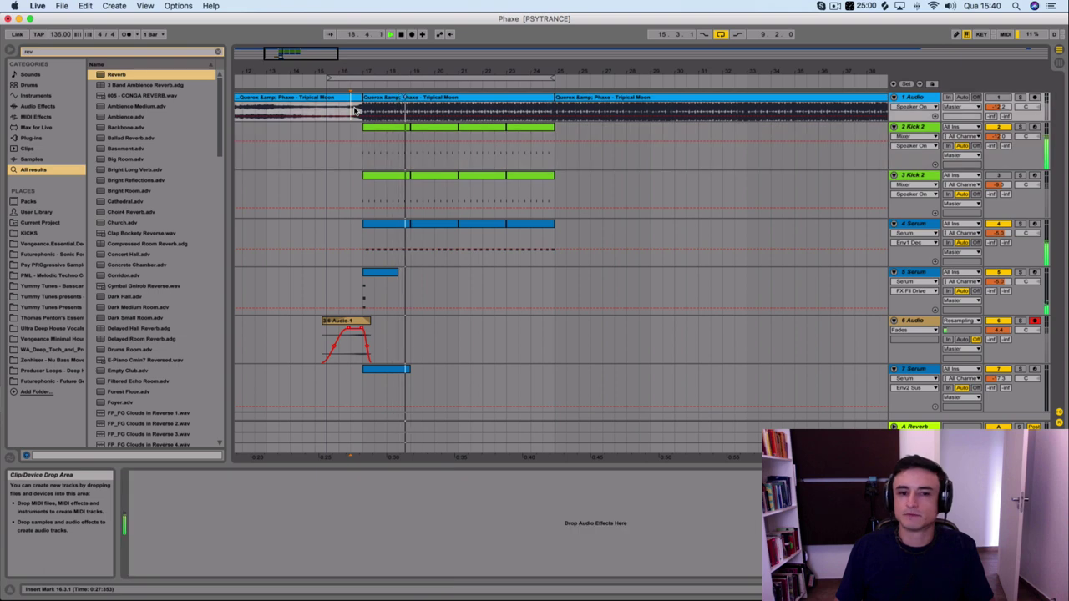
{"action": "key", "text": "space"}
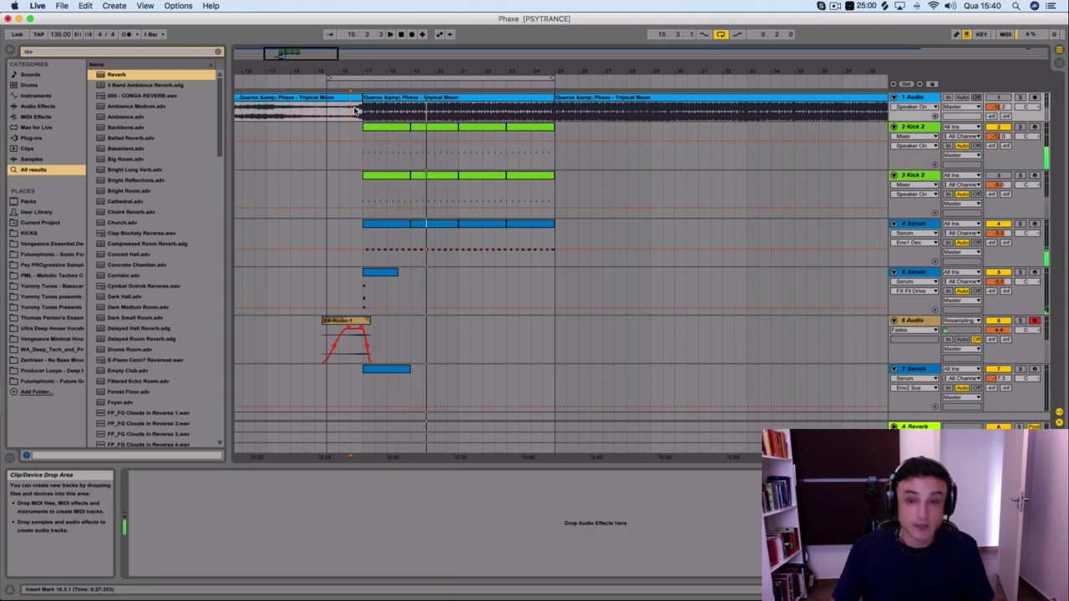